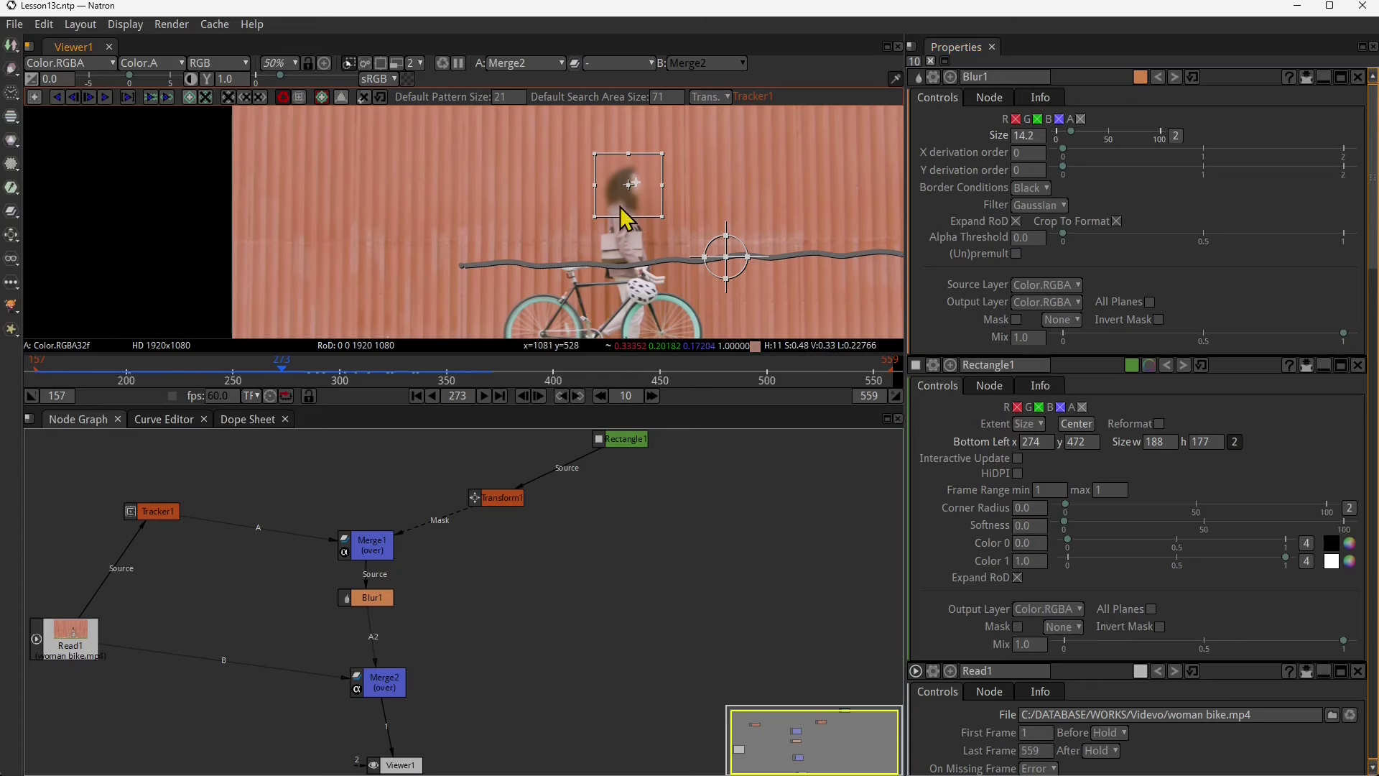
scroll(675, 197, up, 4)
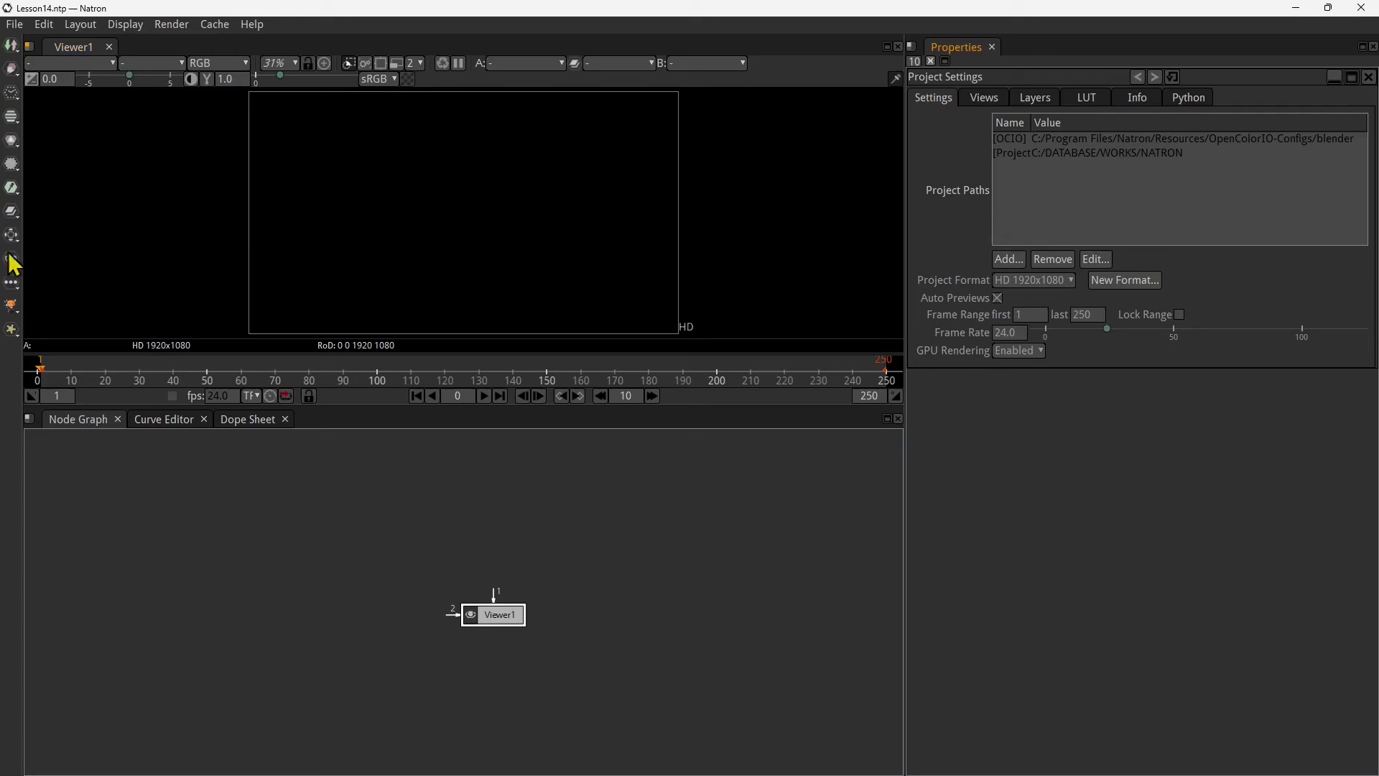
click(11, 240)
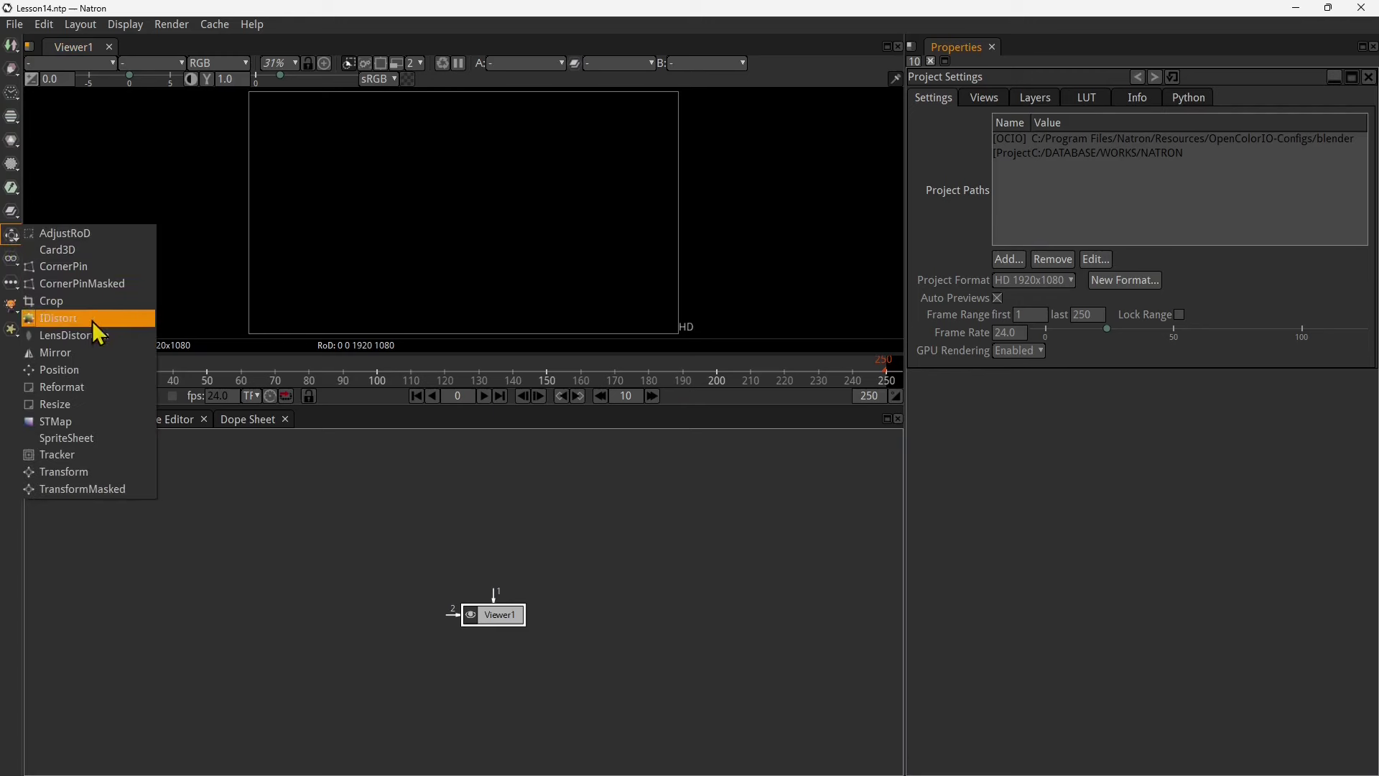
click(12, 242)
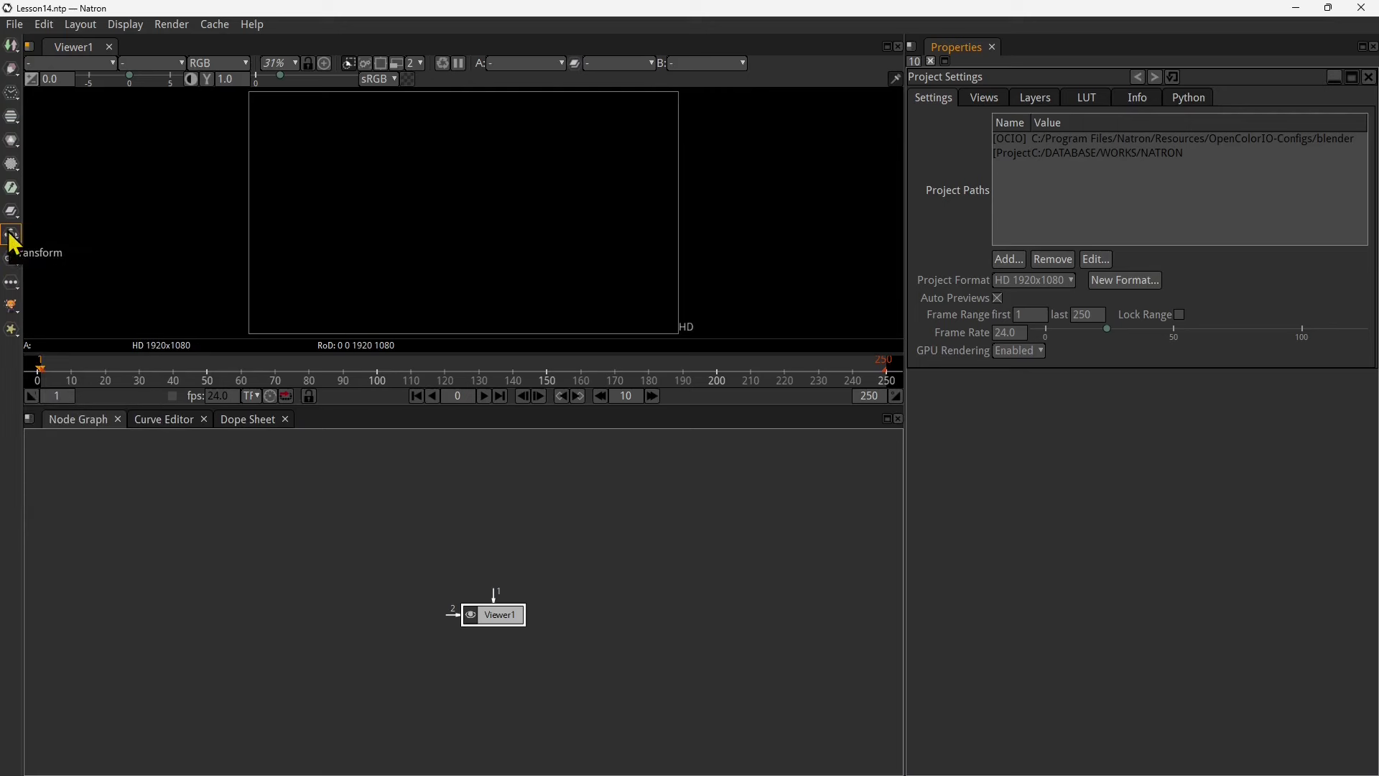
- Add a Card3D node feeding the Viewer and space it out above the Viewer node
click(10, 242)
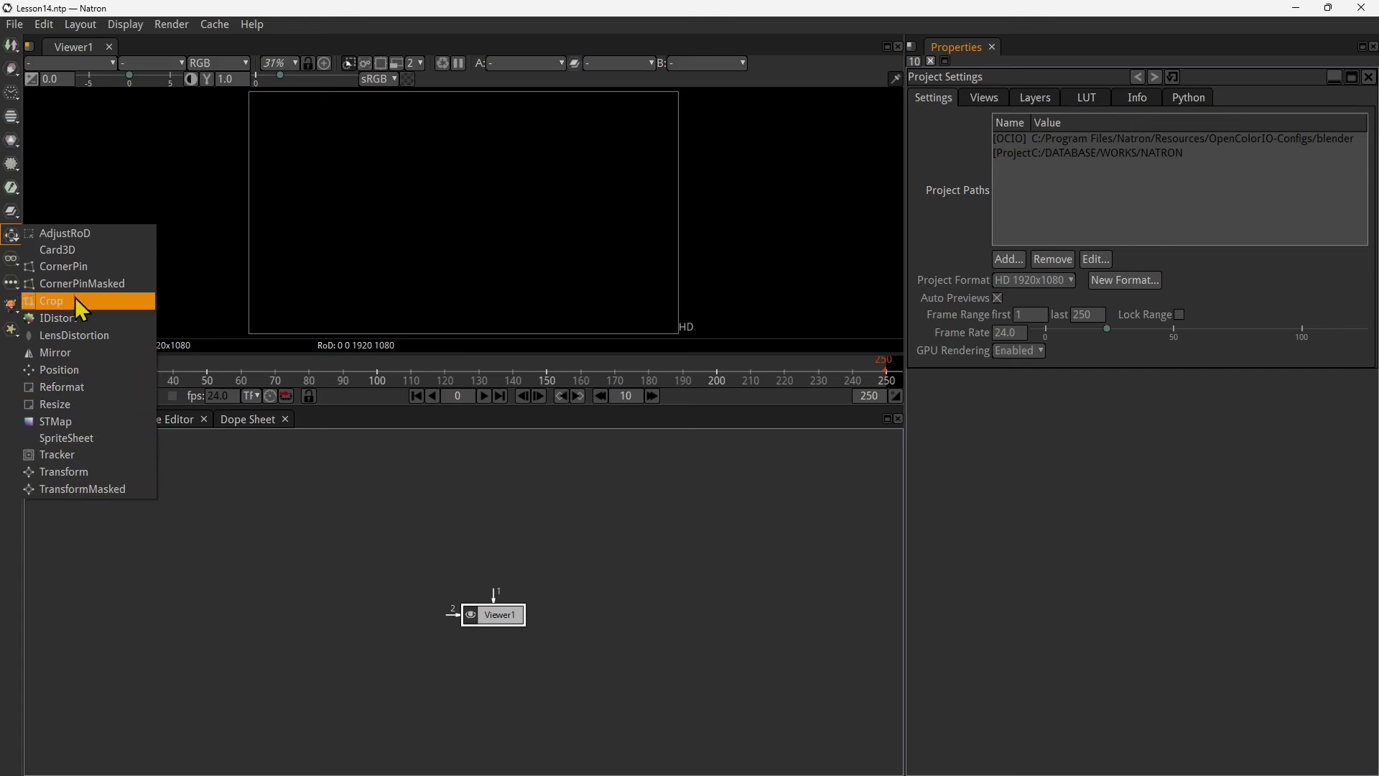
click(75, 253)
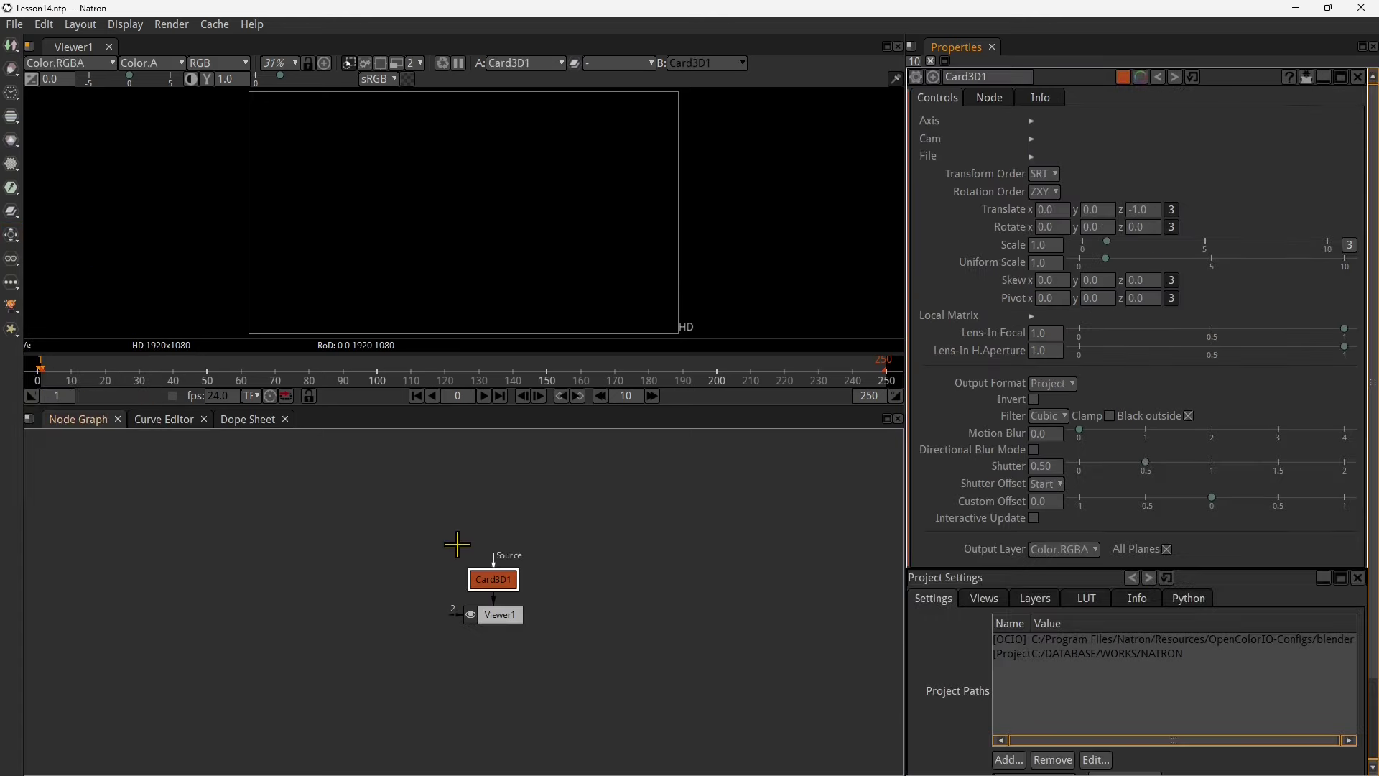
drag(495, 575, 495, 550)
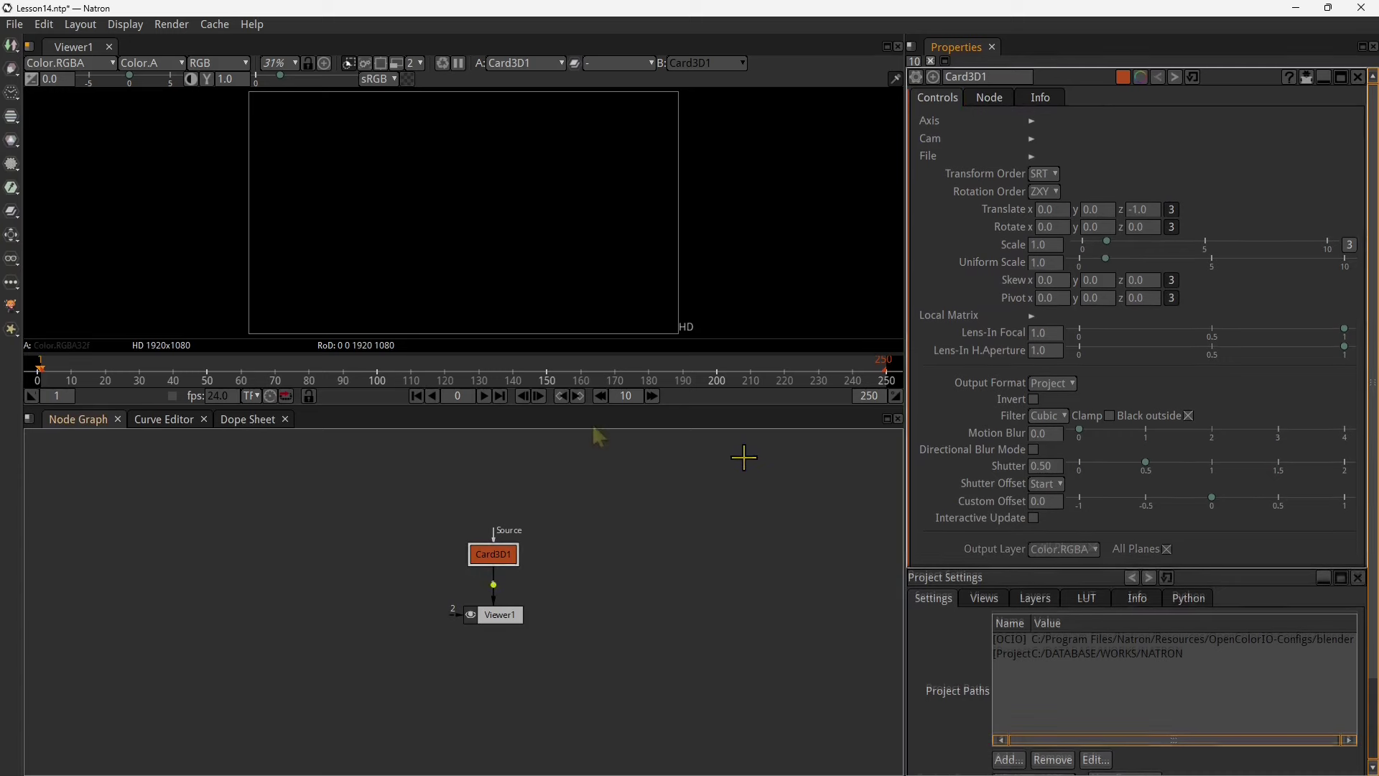
drag(613, 474, 616, 565)
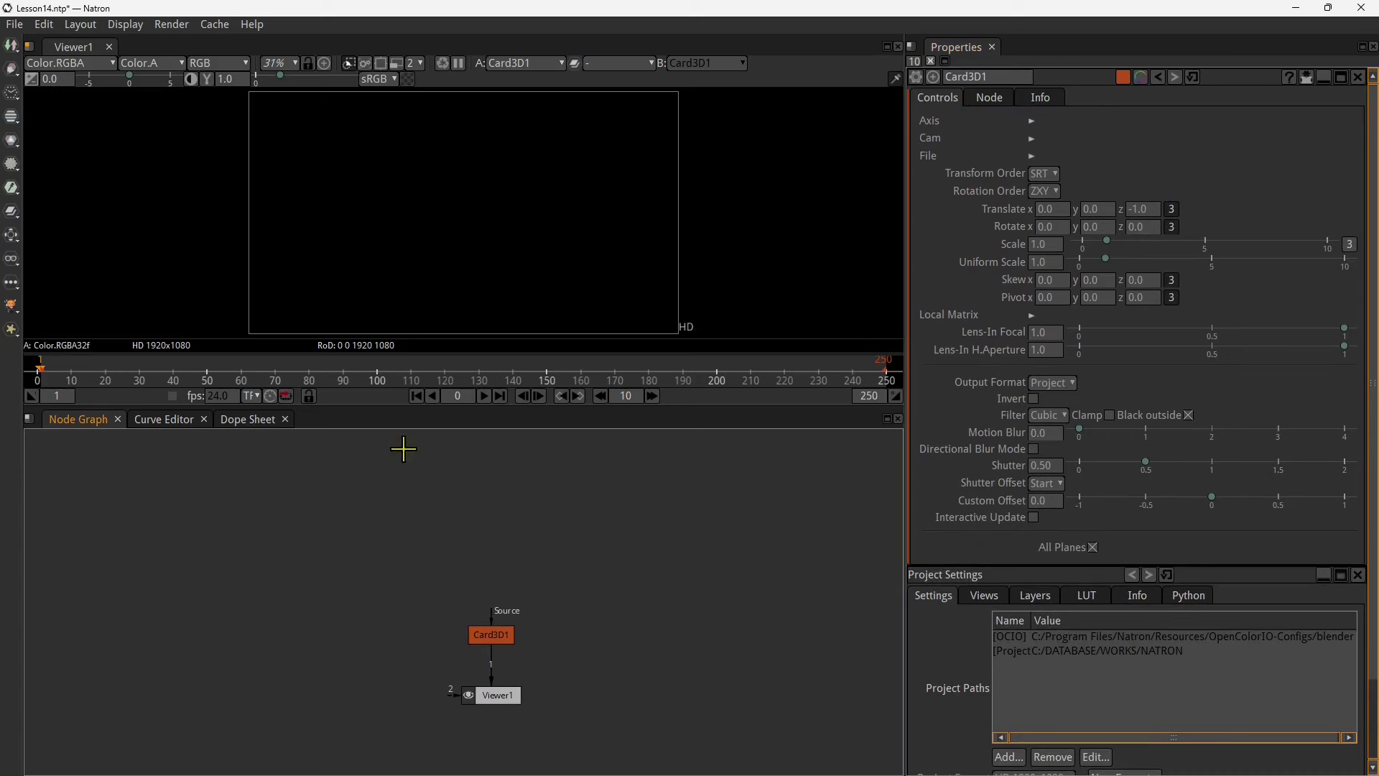
- Add a Rectangle node, connect it to the Source input of Card3D1 and arrange the two nodes
click(11, 70)
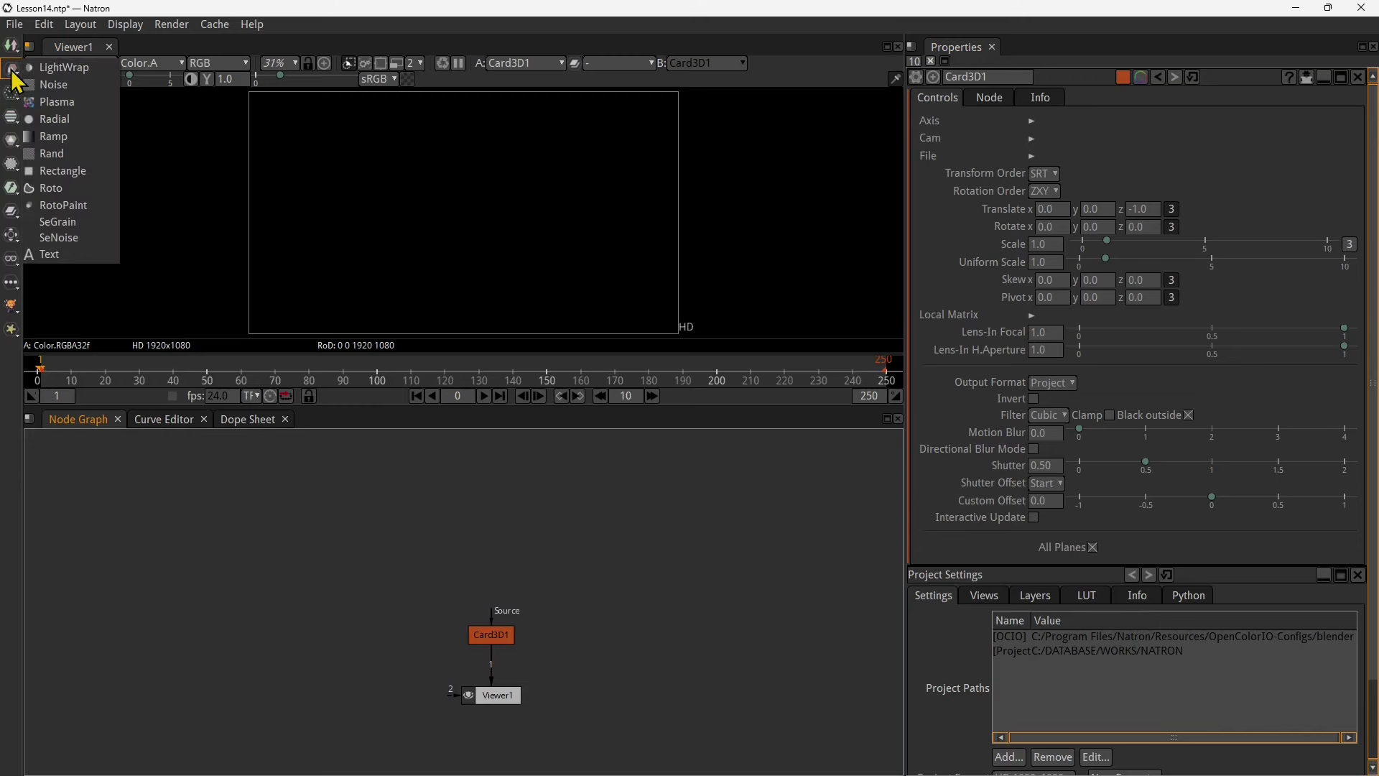
click(72, 172)
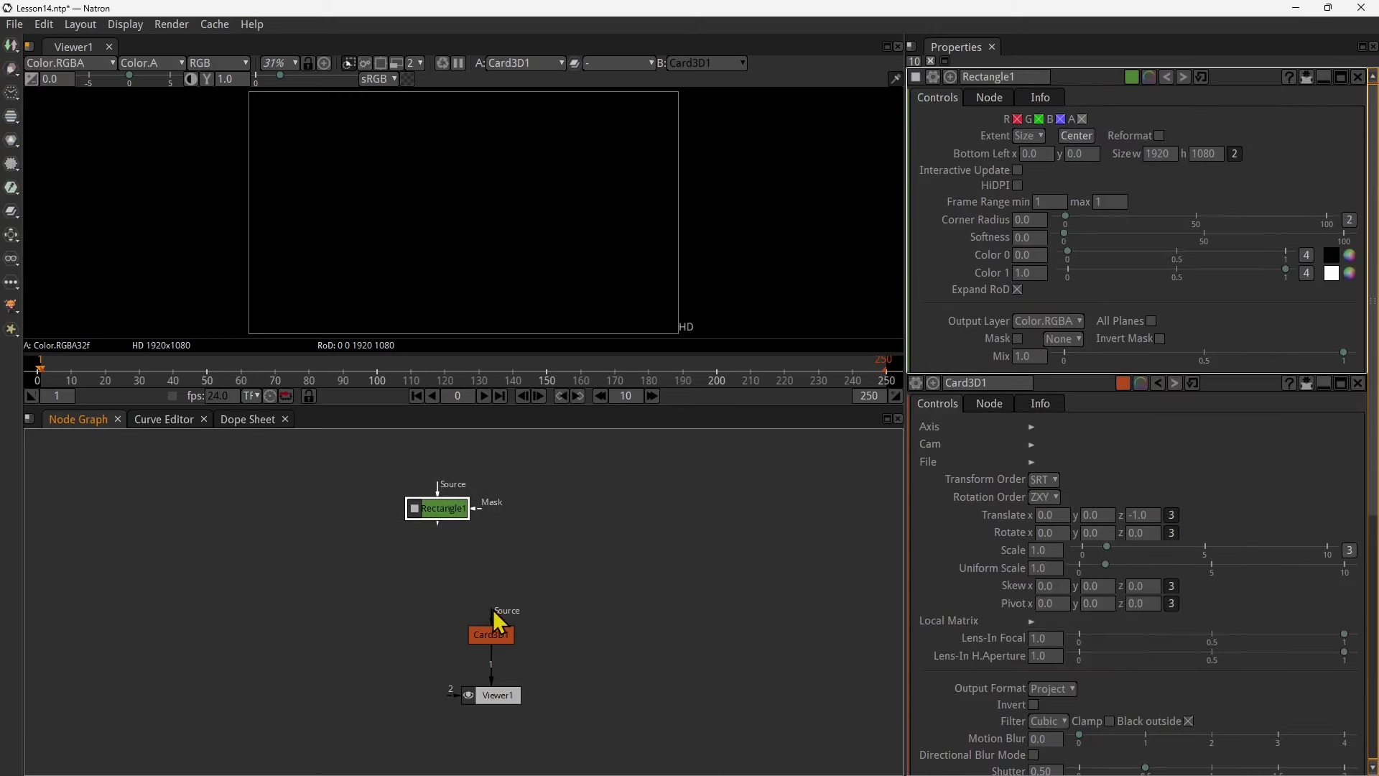
drag(499, 621, 560, 603)
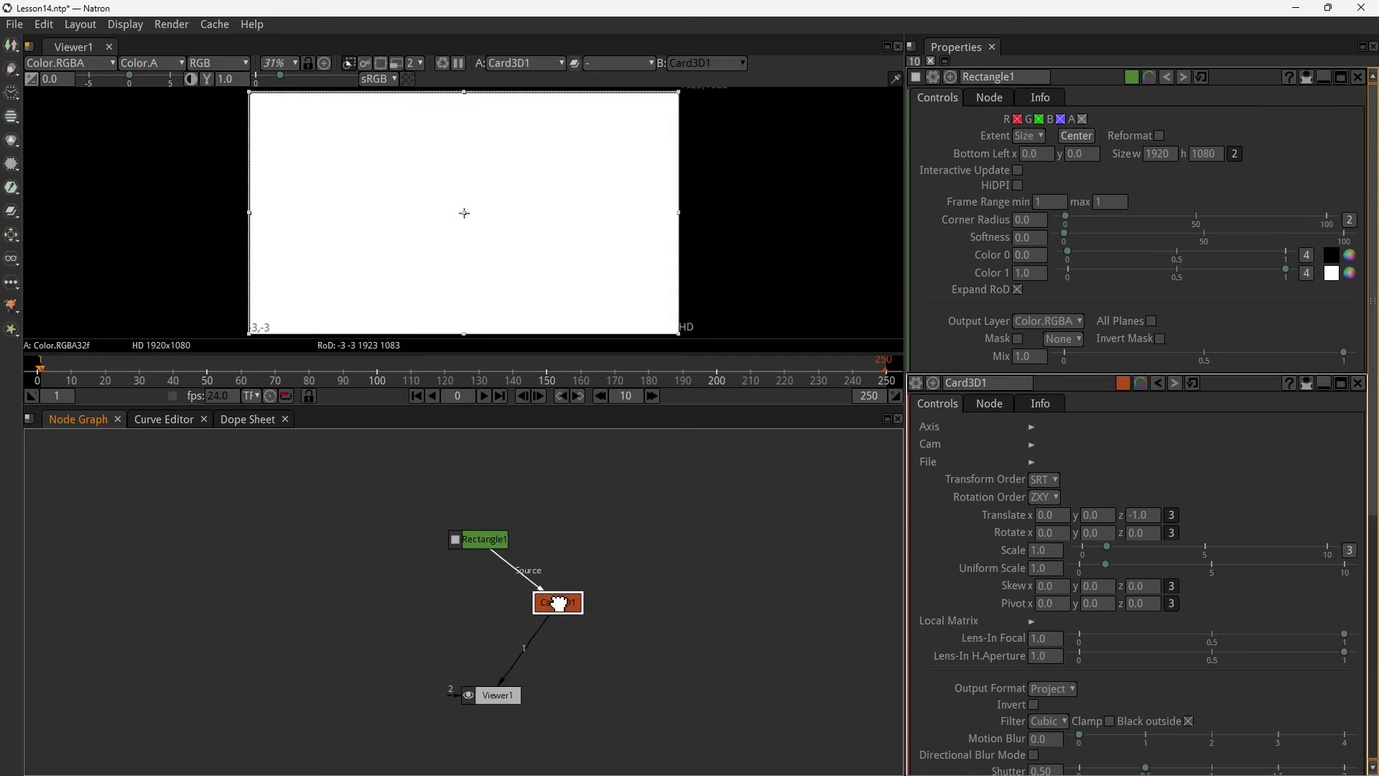
- Shrink the rectangle from two opposite corners to about 1527 x 810, with its bottom left at about 162, 135
scroll(489, 282, down, 2)
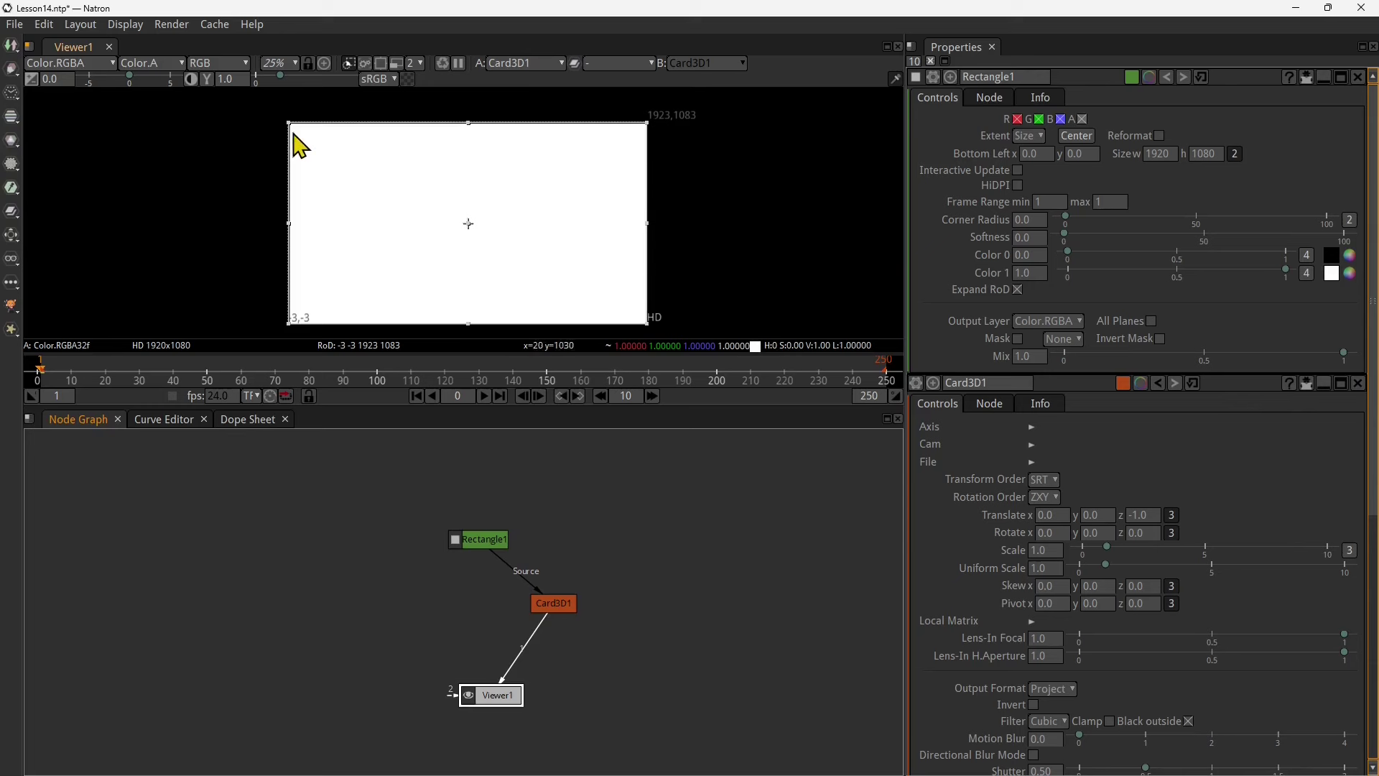
drag(290, 123, 320, 148)
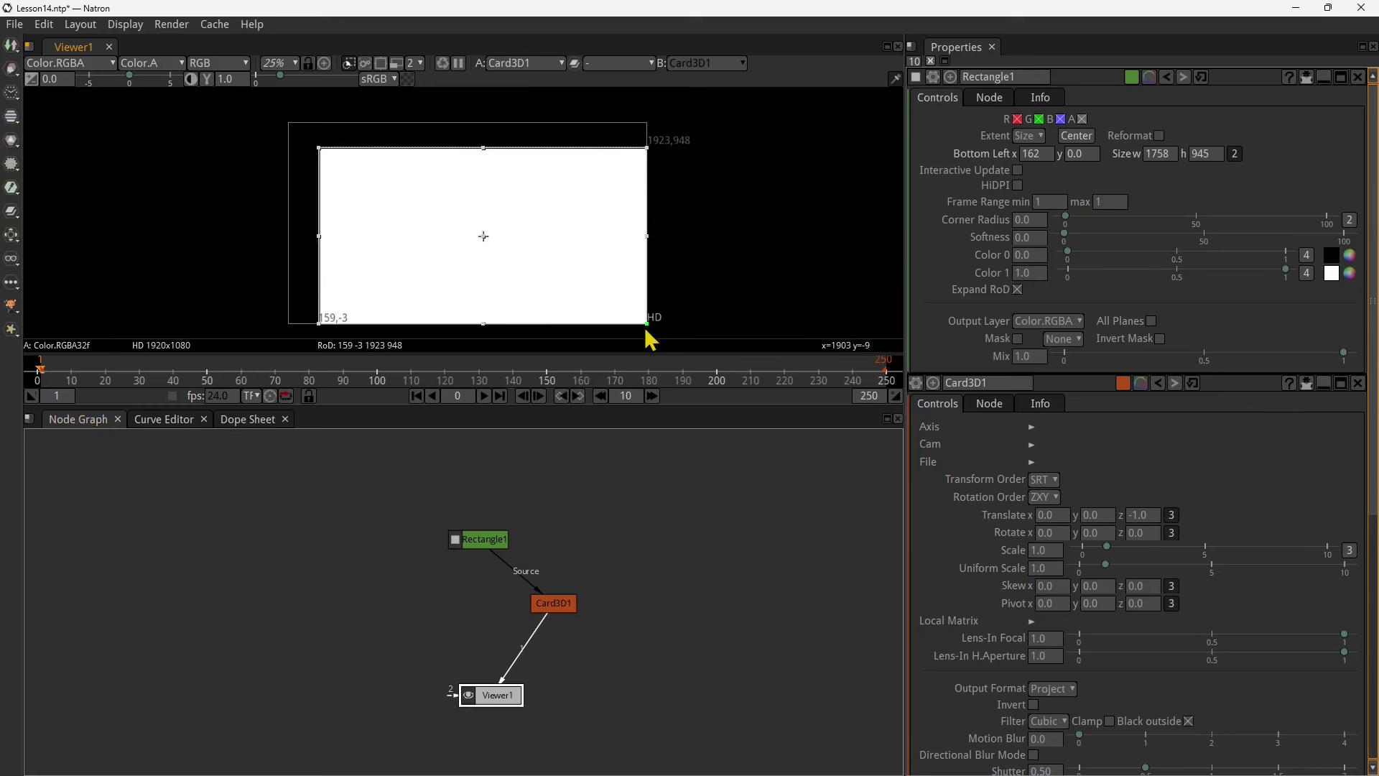
drag(649, 325, 604, 300)
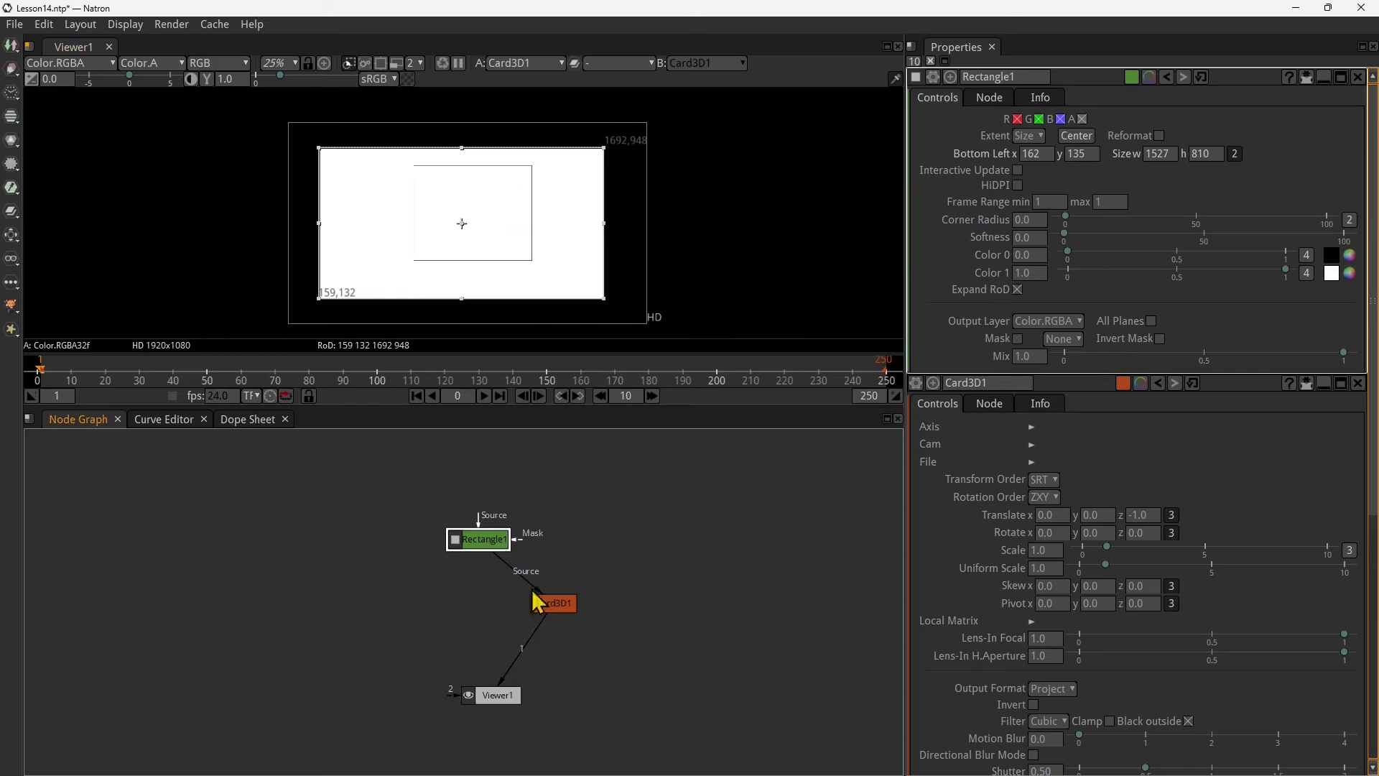
- Show the Card3D1 parameters and set its Z rotation to 4.2
click(565, 609)
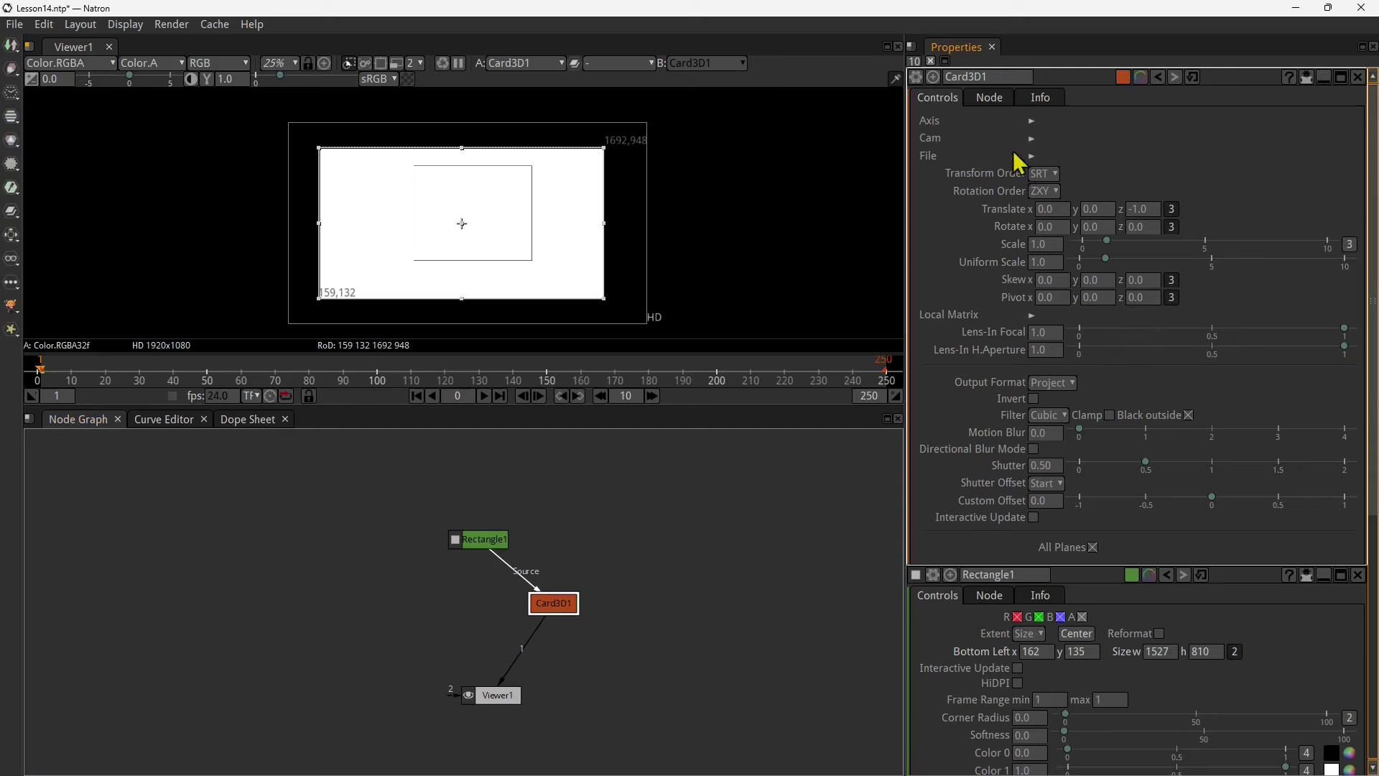
click(1039, 213)
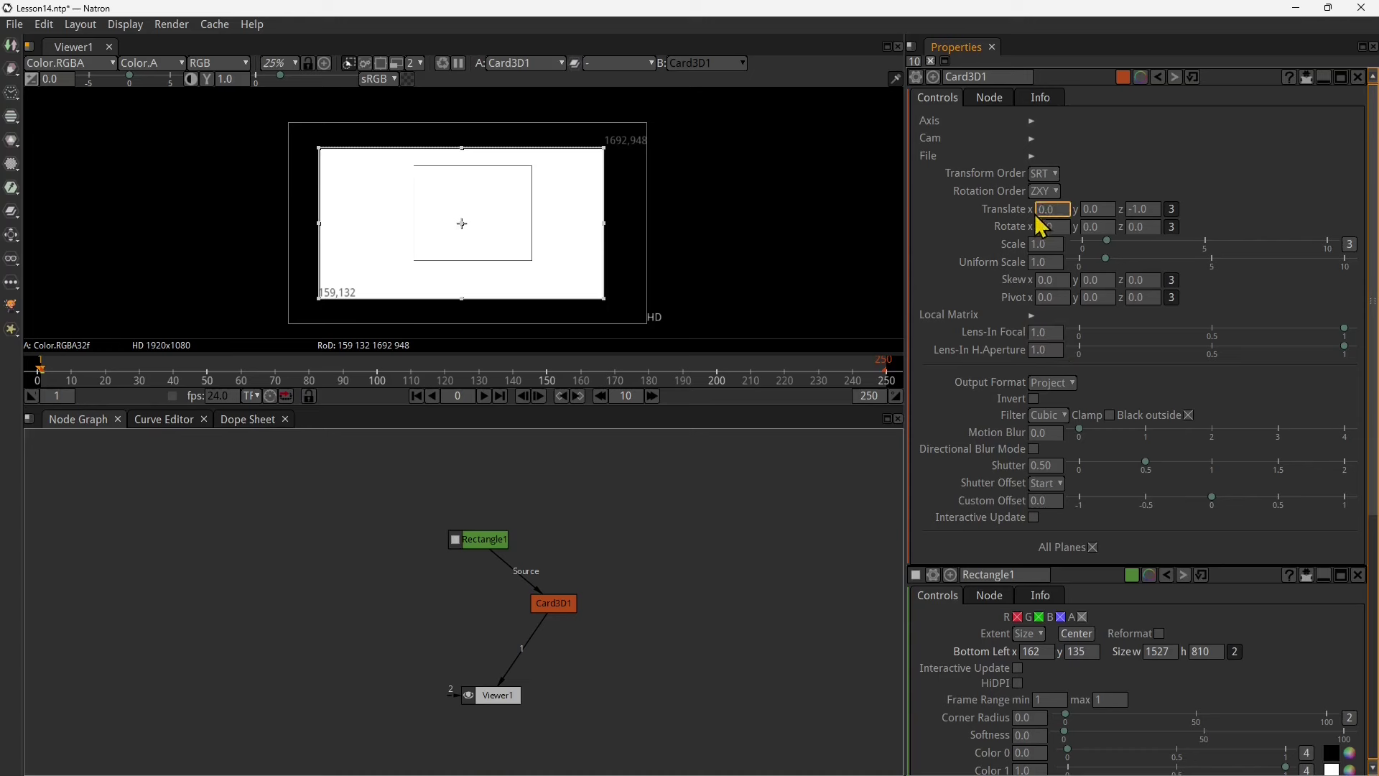
click(1099, 226)
click(1098, 209)
scroll(1136, 233, up, 6)
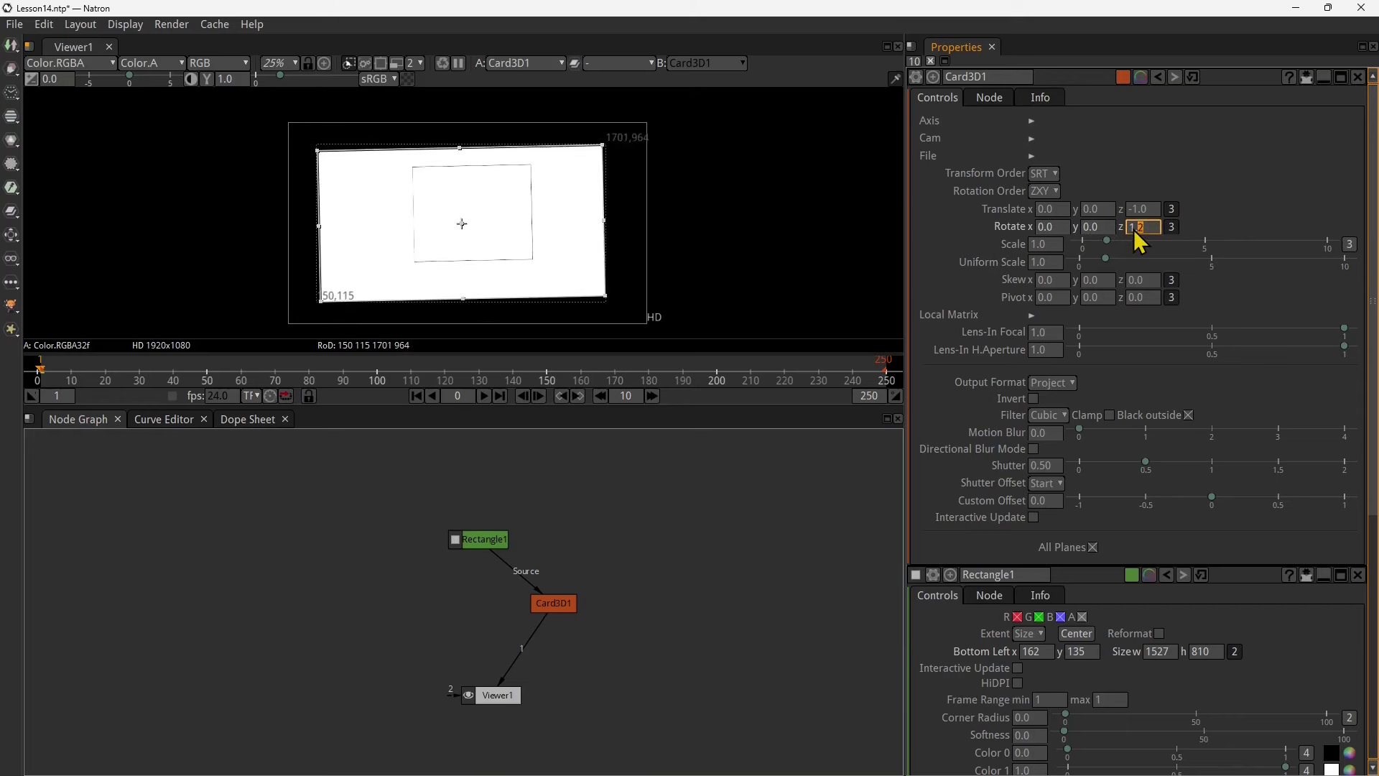
scroll(1136, 233, up, 4)
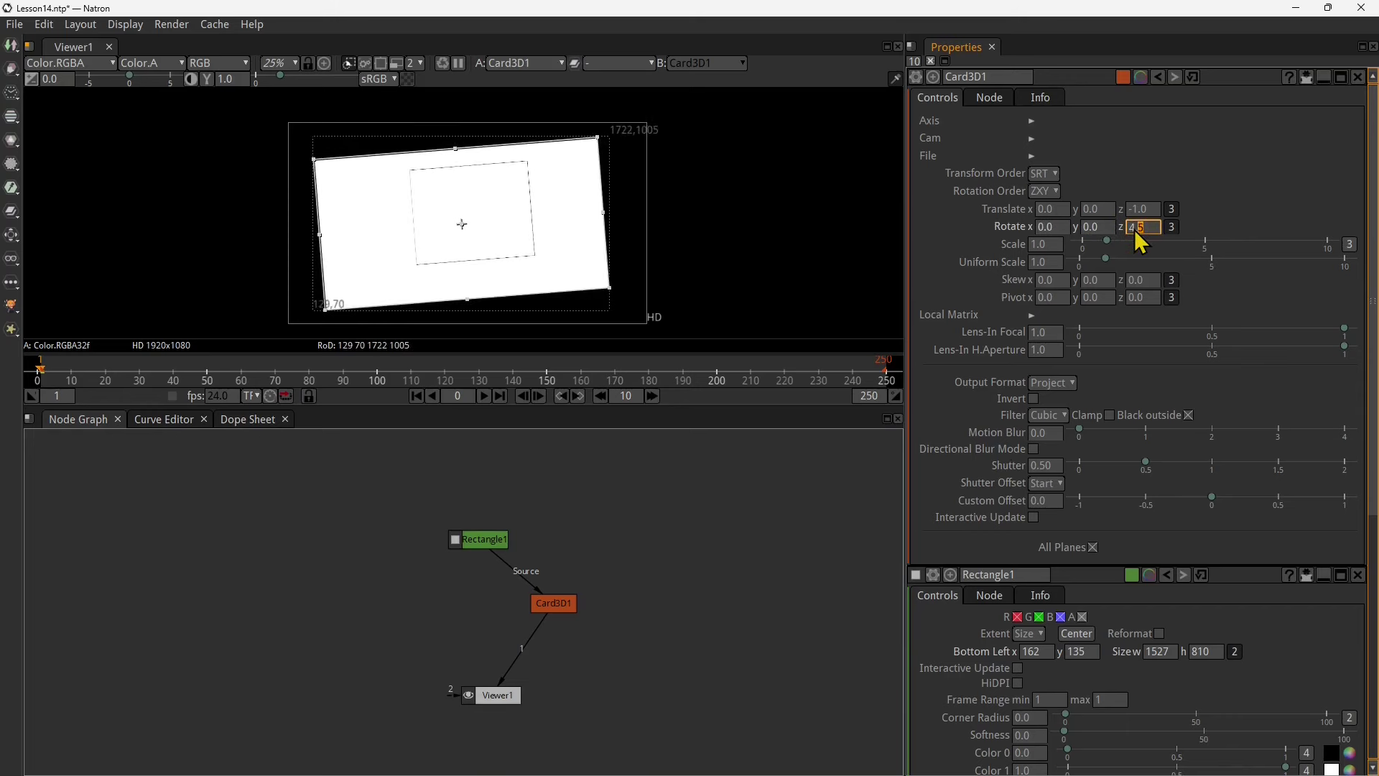
scroll(1136, 233, up, 6)
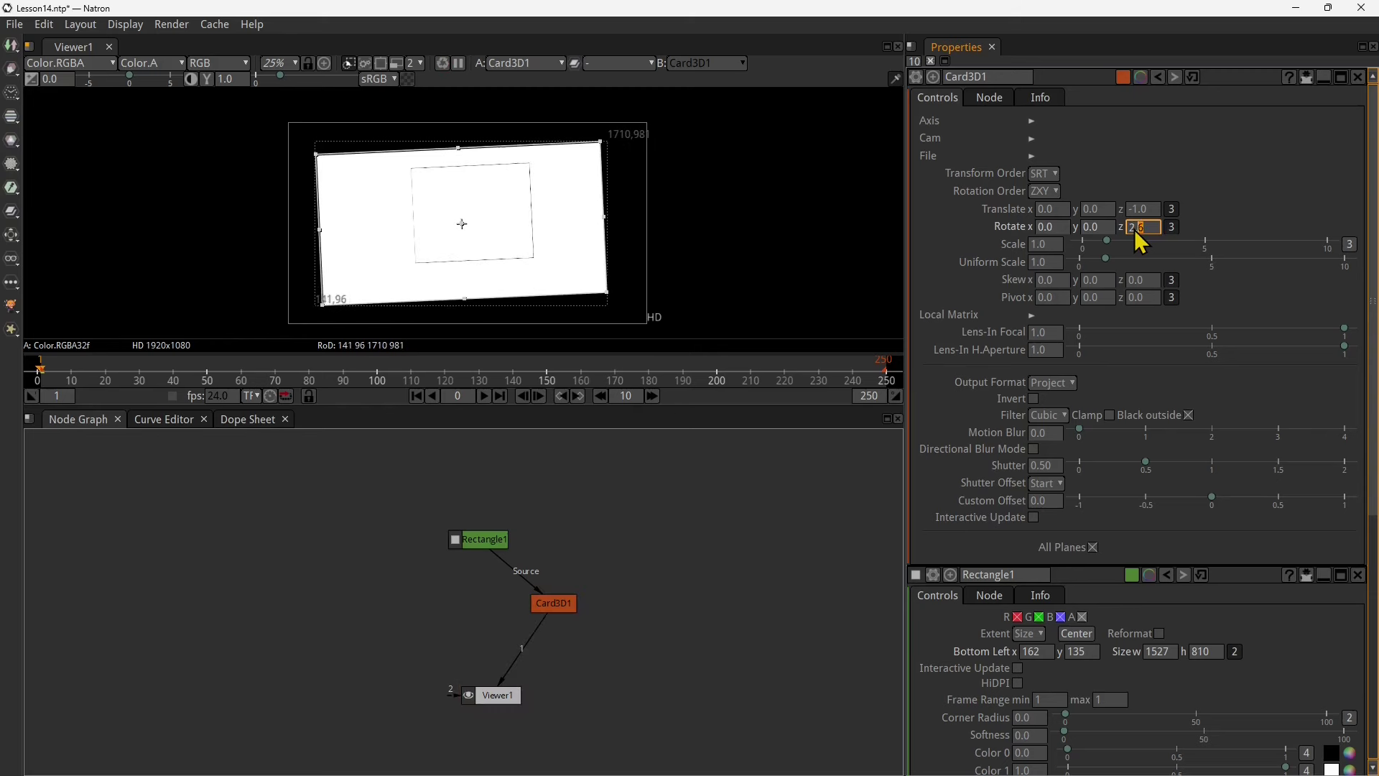
scroll(1136, 233, up, 3)
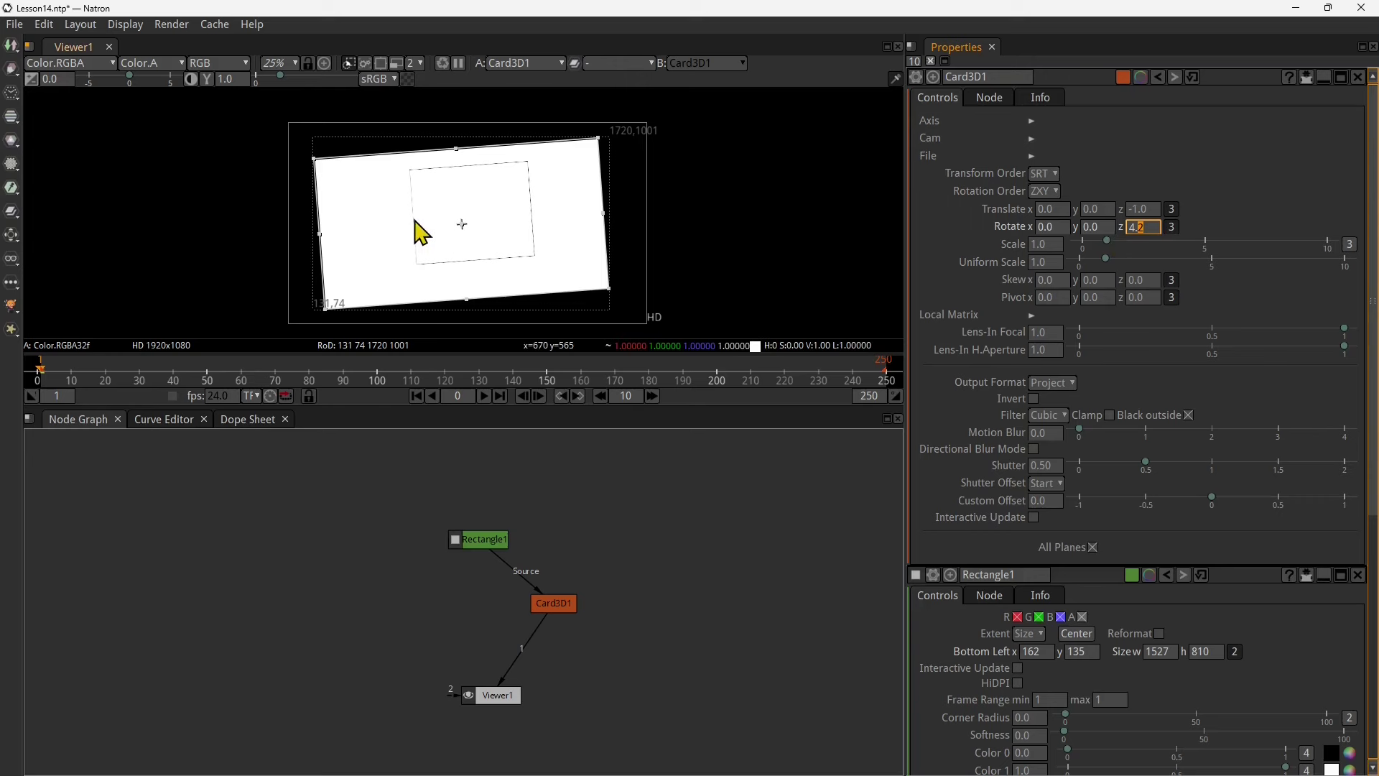
- Set the Y rotation of Card3D1 to 54
click(1094, 229)
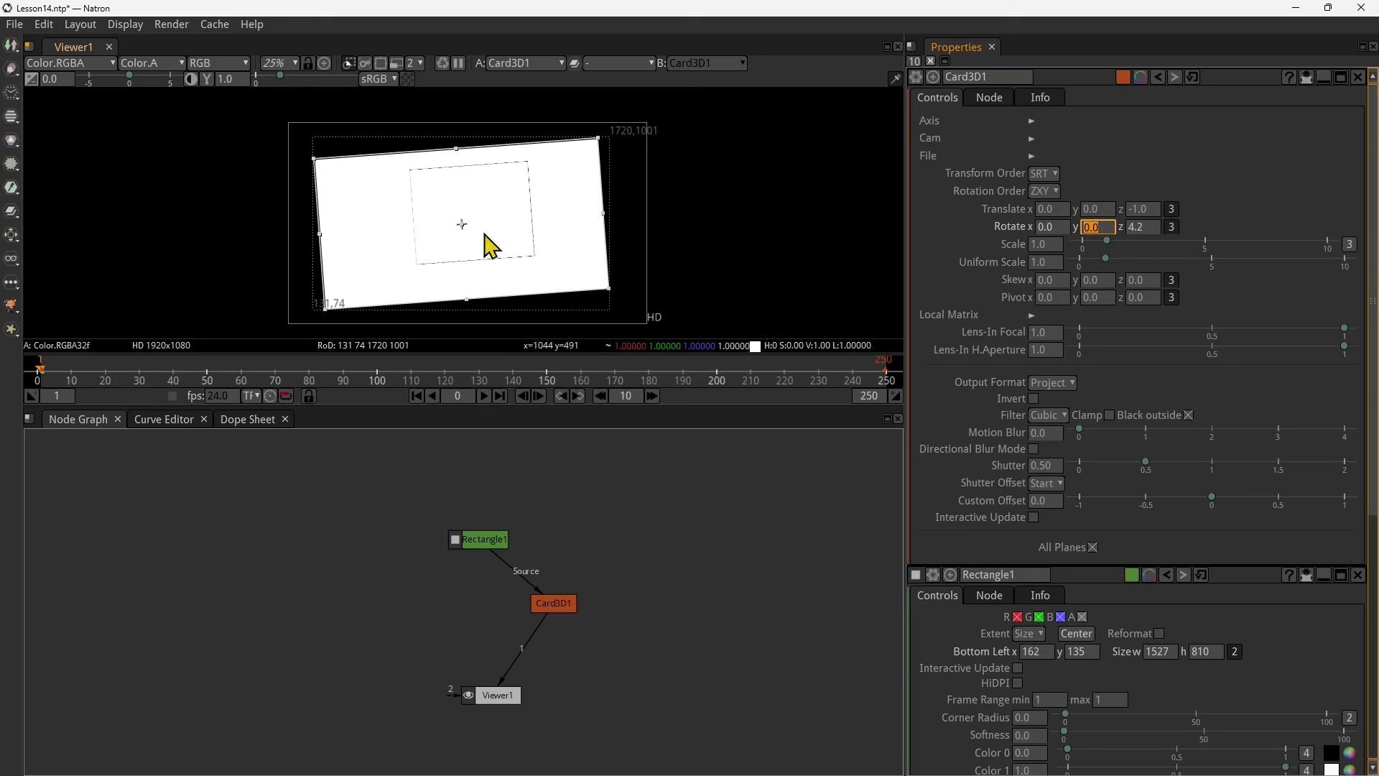
scroll(1094, 237, up, 20)
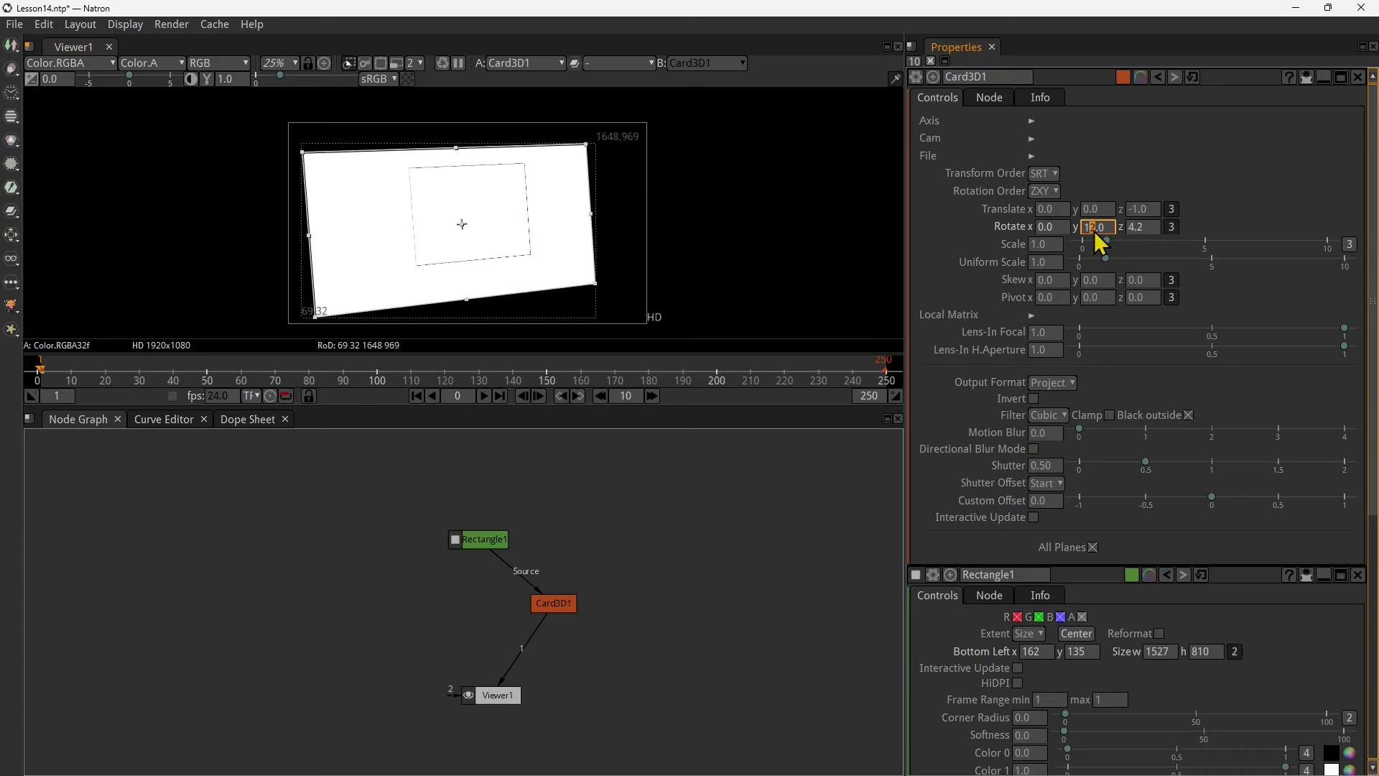
scroll(1099, 243, up, 20)
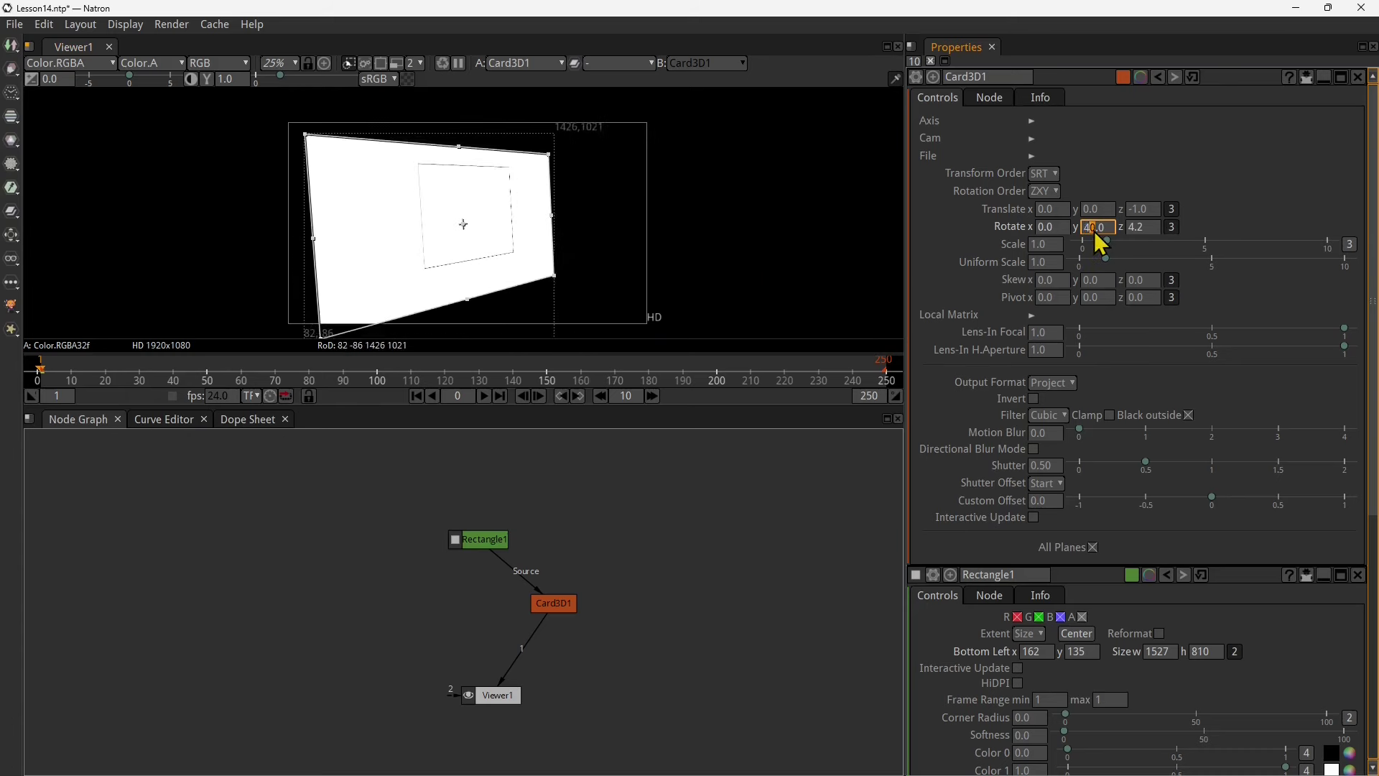
scroll(1099, 243, up, 12)
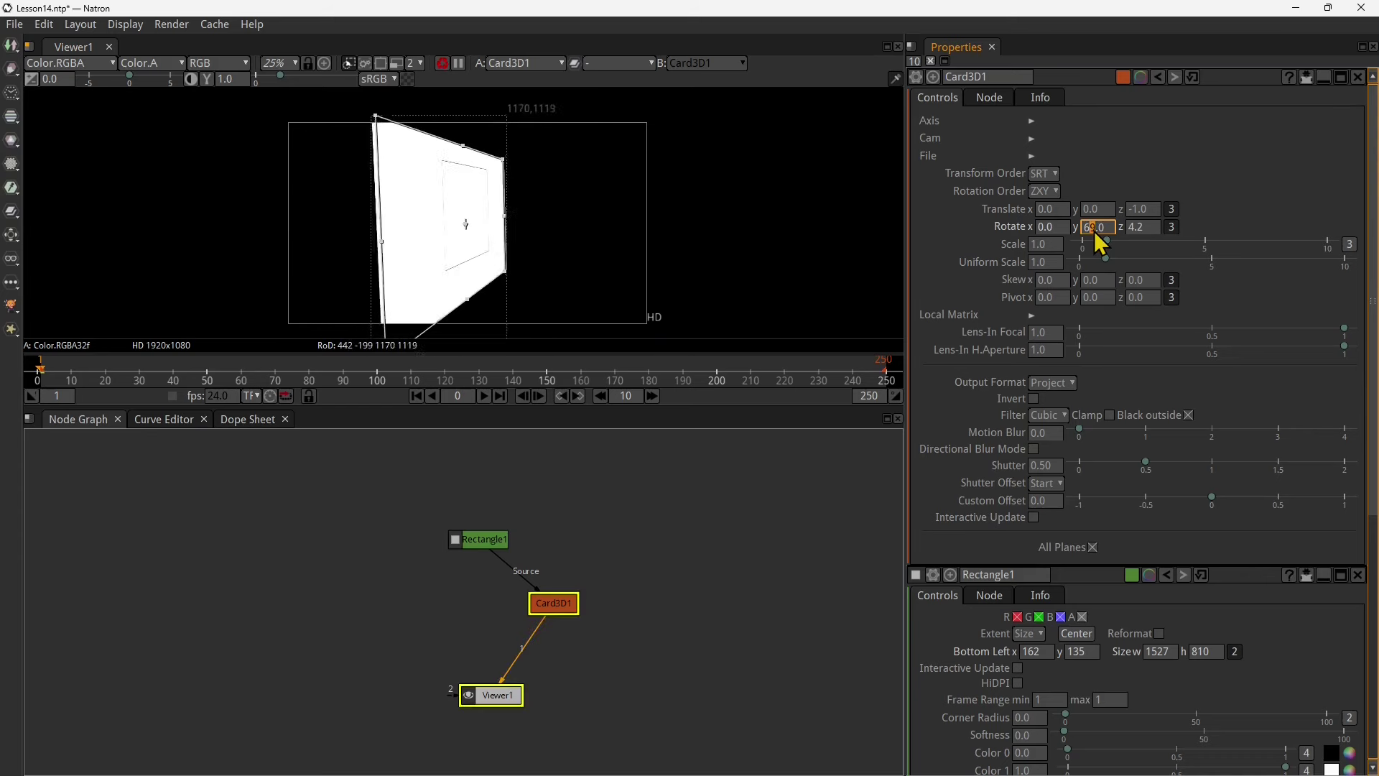
scroll(1100, 244, down, 9)
scroll(1100, 243, down, 4)
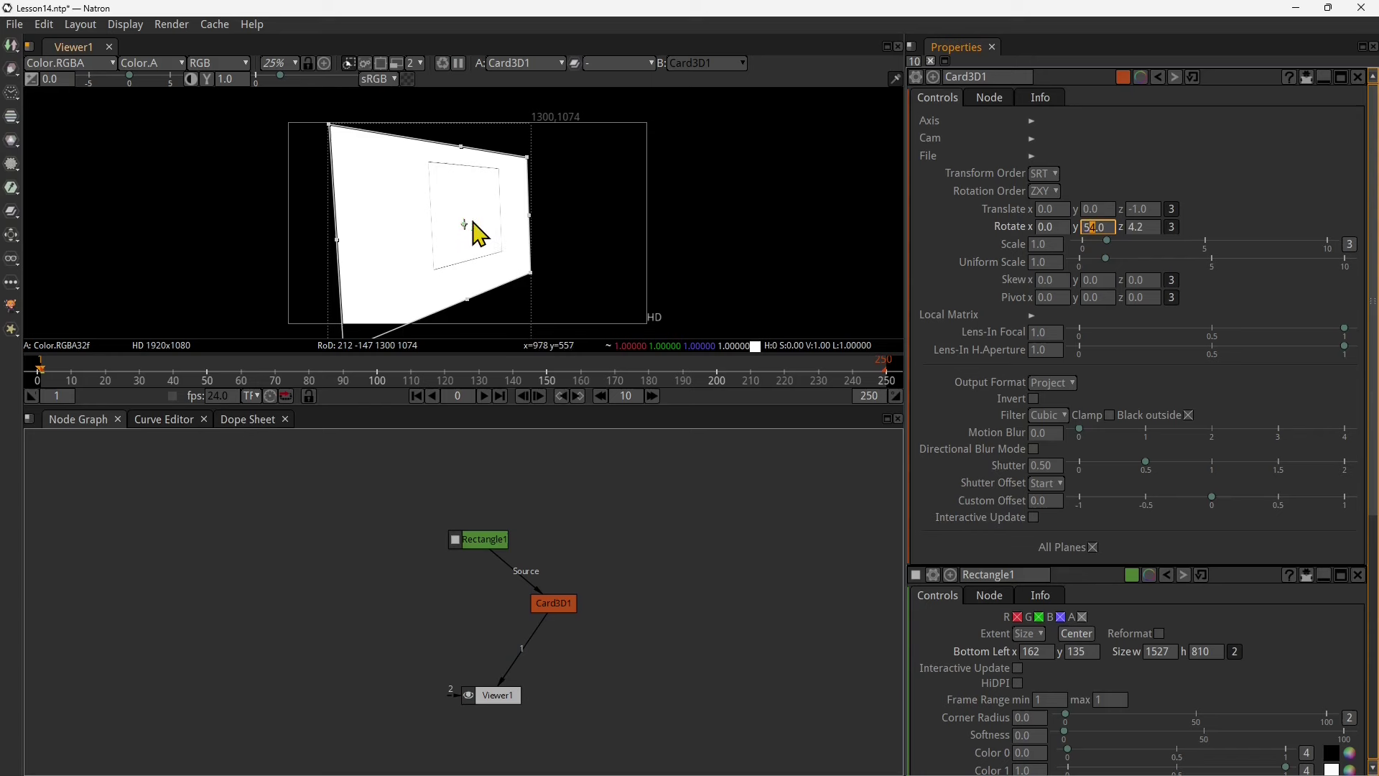
- Set the X rotation of Card3D1 to 8.5
click(1050, 228)
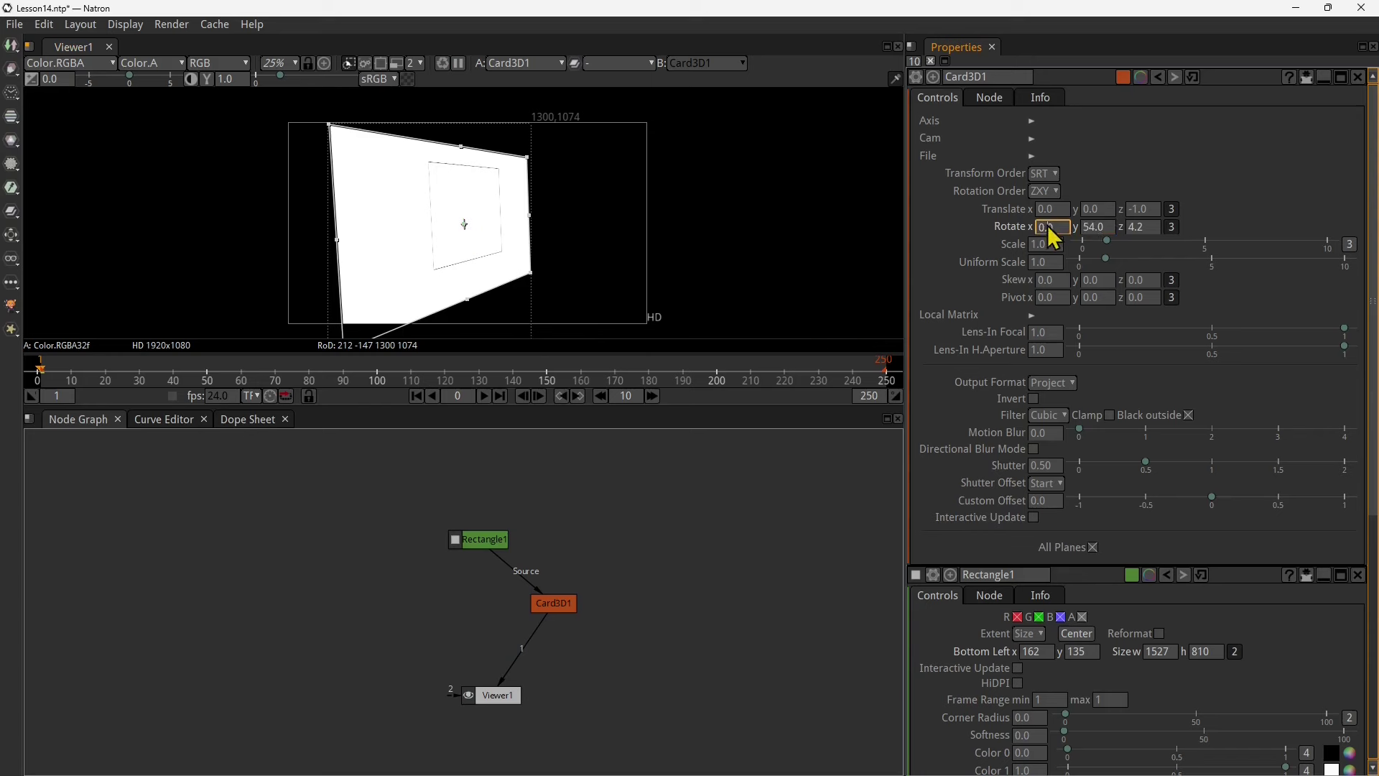
scroll(1043, 233, up, 4)
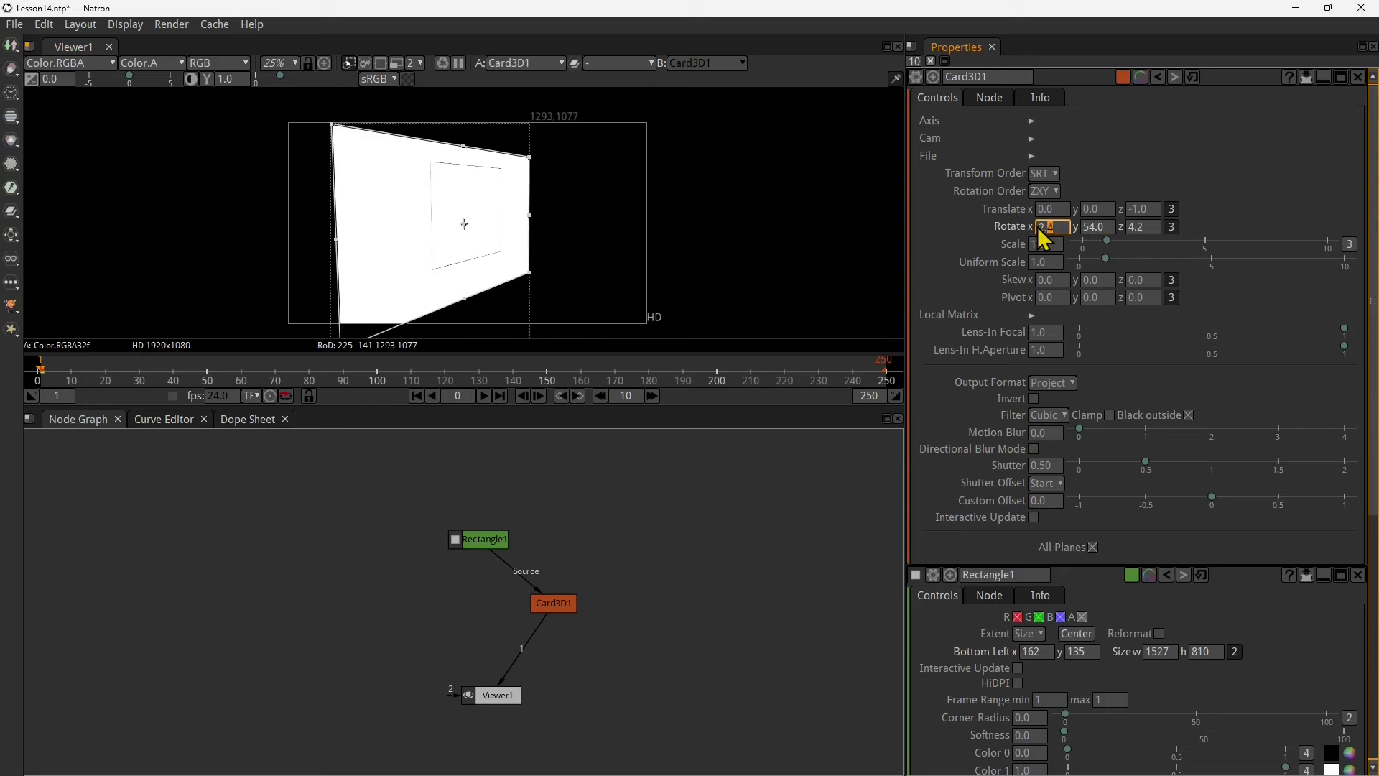
scroll(1045, 239, up, 3)
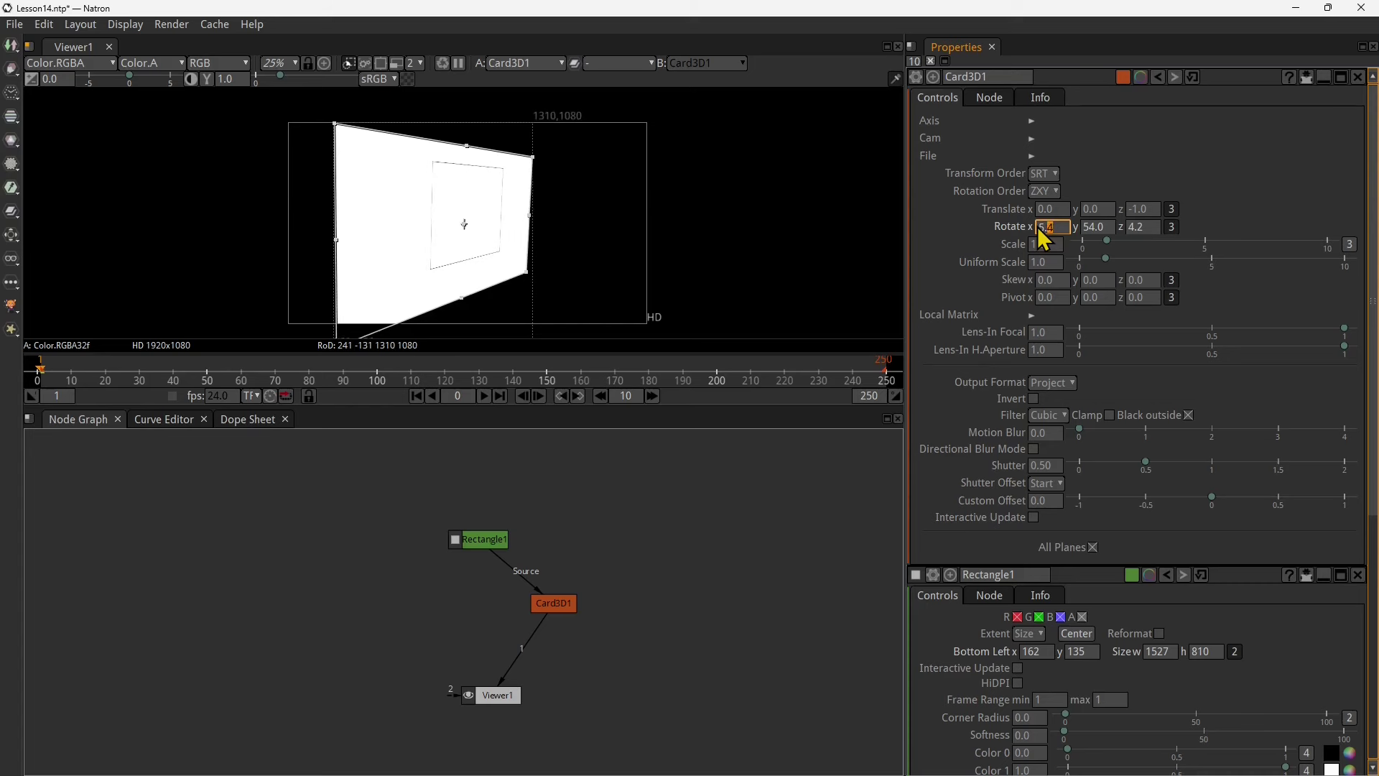
scroll(1045, 239, up, 1)
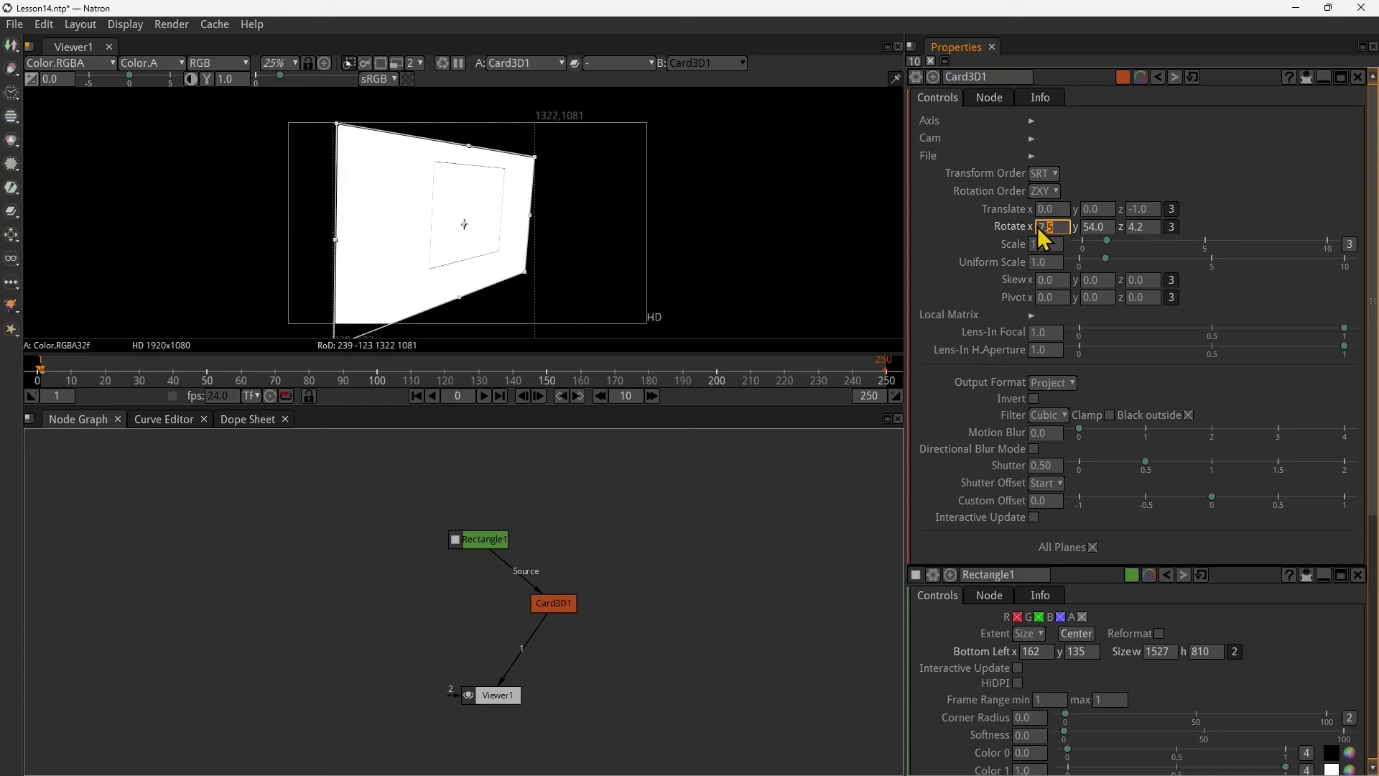
scroll(1045, 239, up, 1)
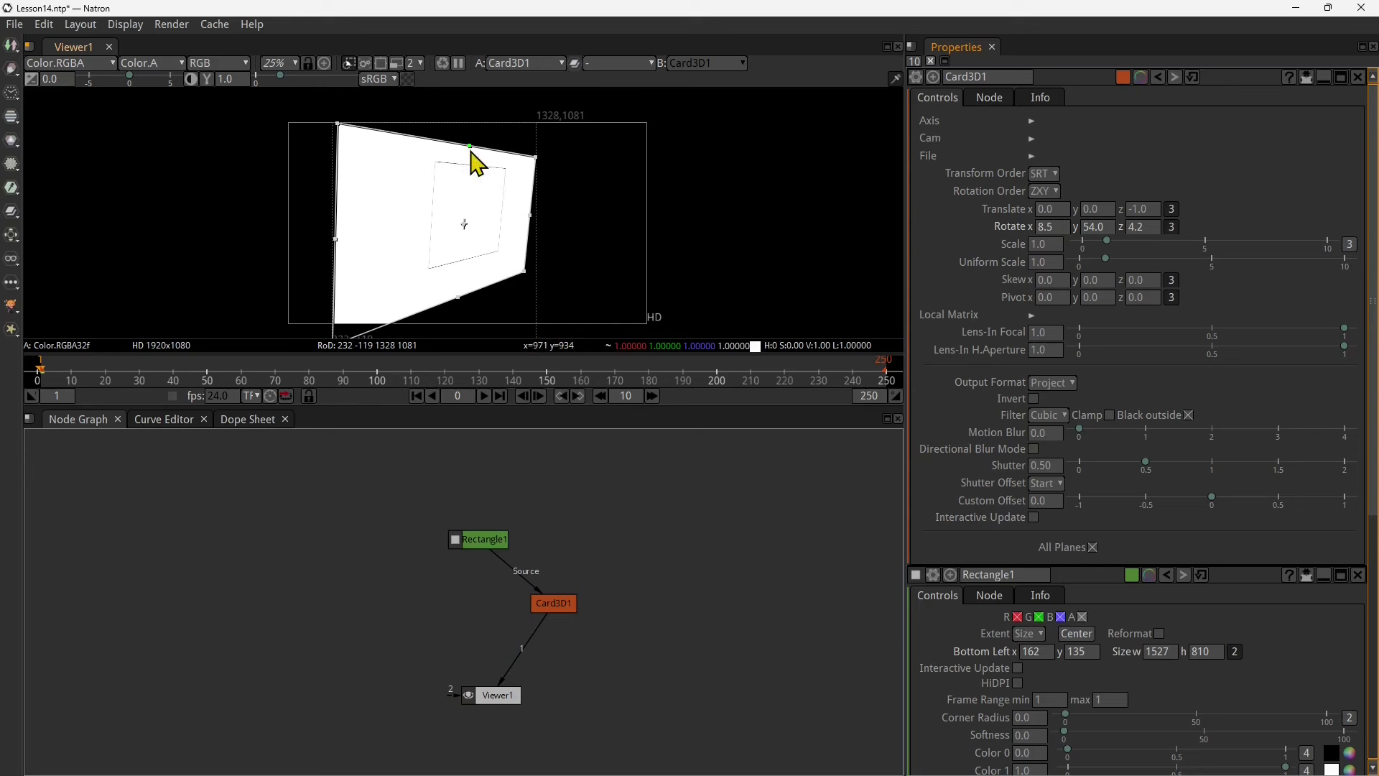
- Resize the rectangle by its corners to about 1278 x 709, with its bottom left at about 351, 214
scroll(348, 219, down, 2)
drag(336, 313, 370, 299)
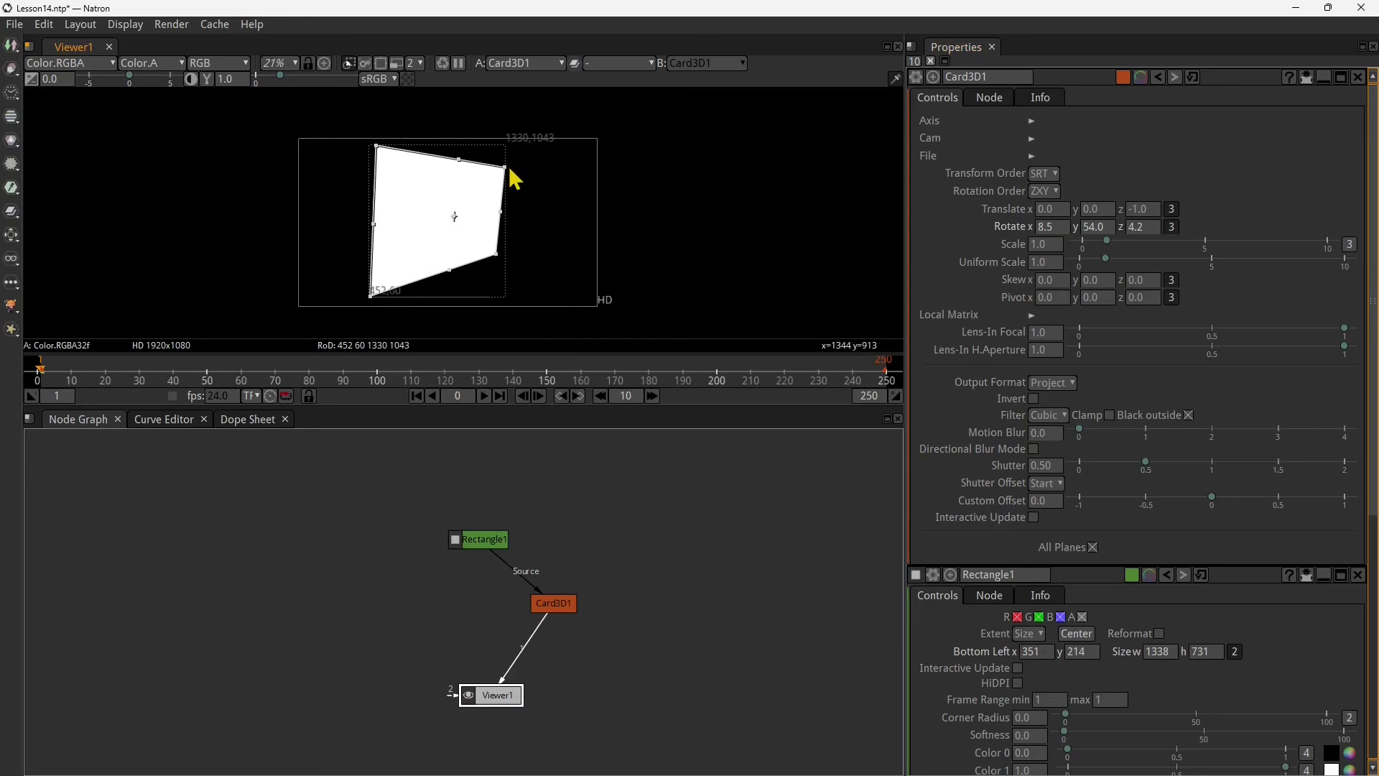
drag(514, 178, 510, 181)
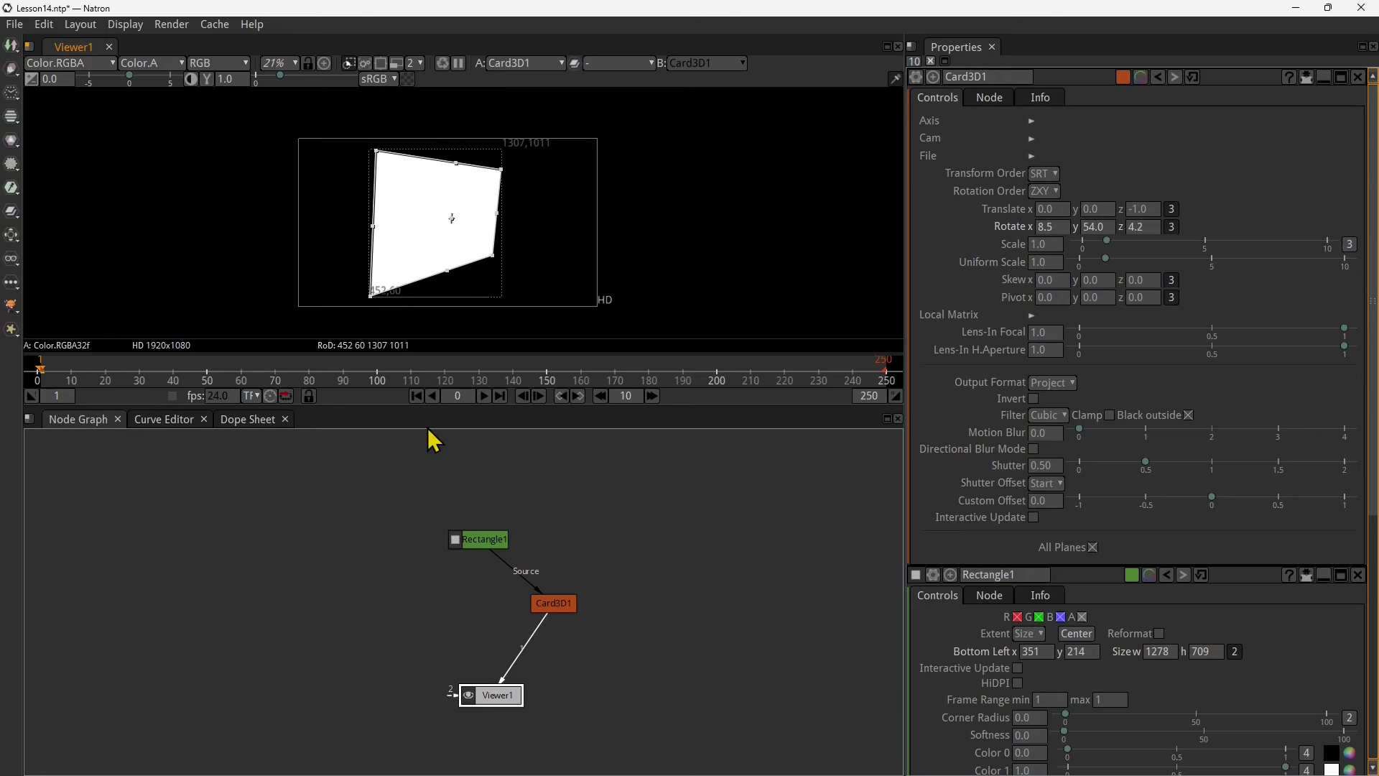
- Move the Rectangle1 node up in the graph and set its softness and corner radius to 100
drag(478, 551, 451, 521)
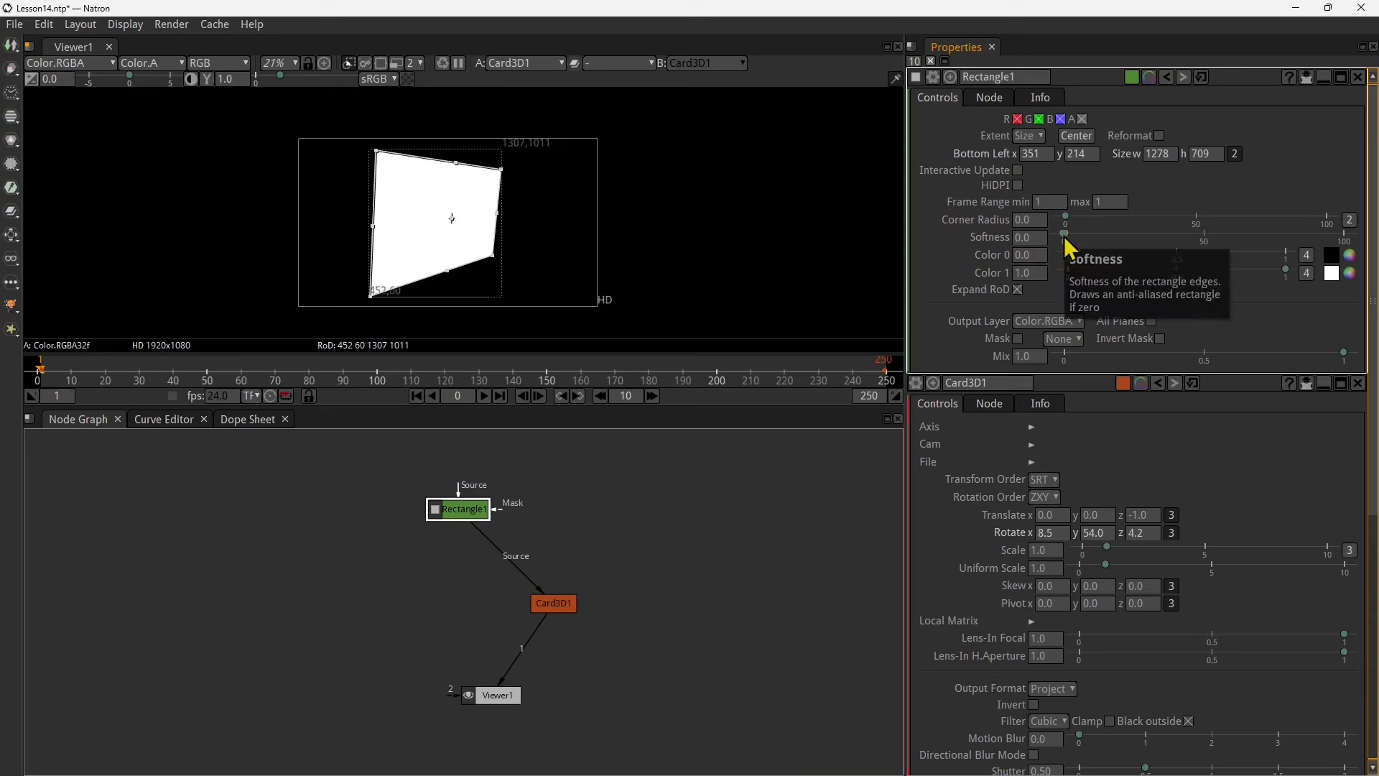
drag(1065, 237, 1376, 234)
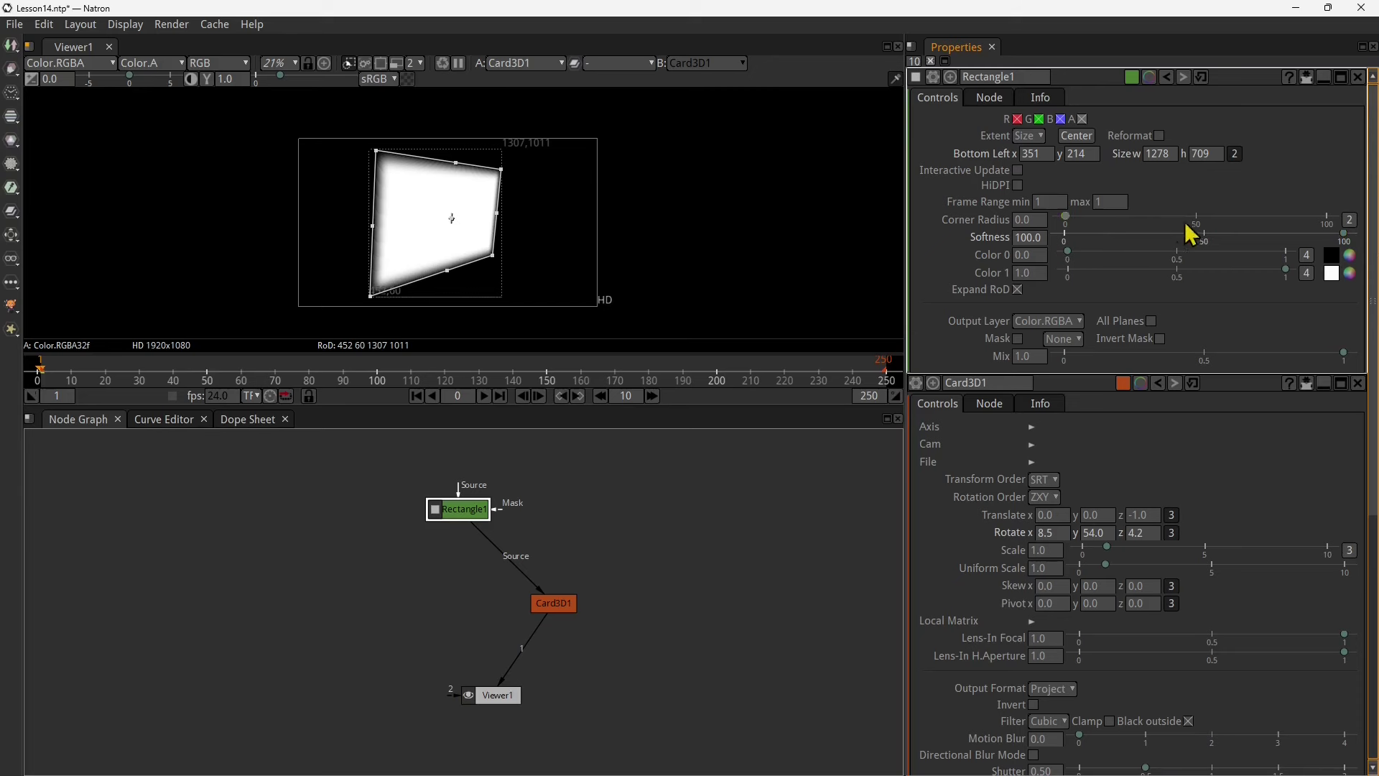
drag(1067, 219, 1333, 220)
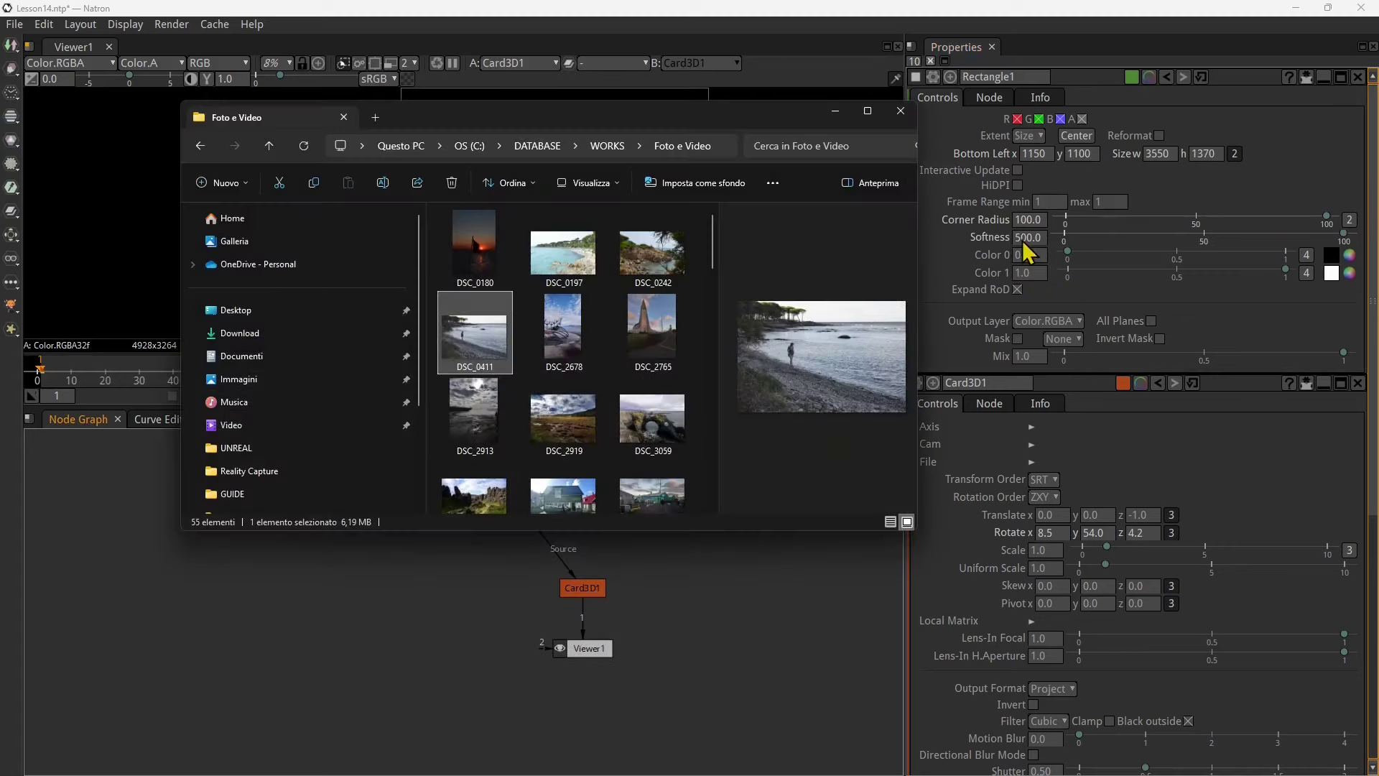
- Import the photo DSC_0411 from the Foto e Video folder into the node graph
drag(612, 121, 597, 119)
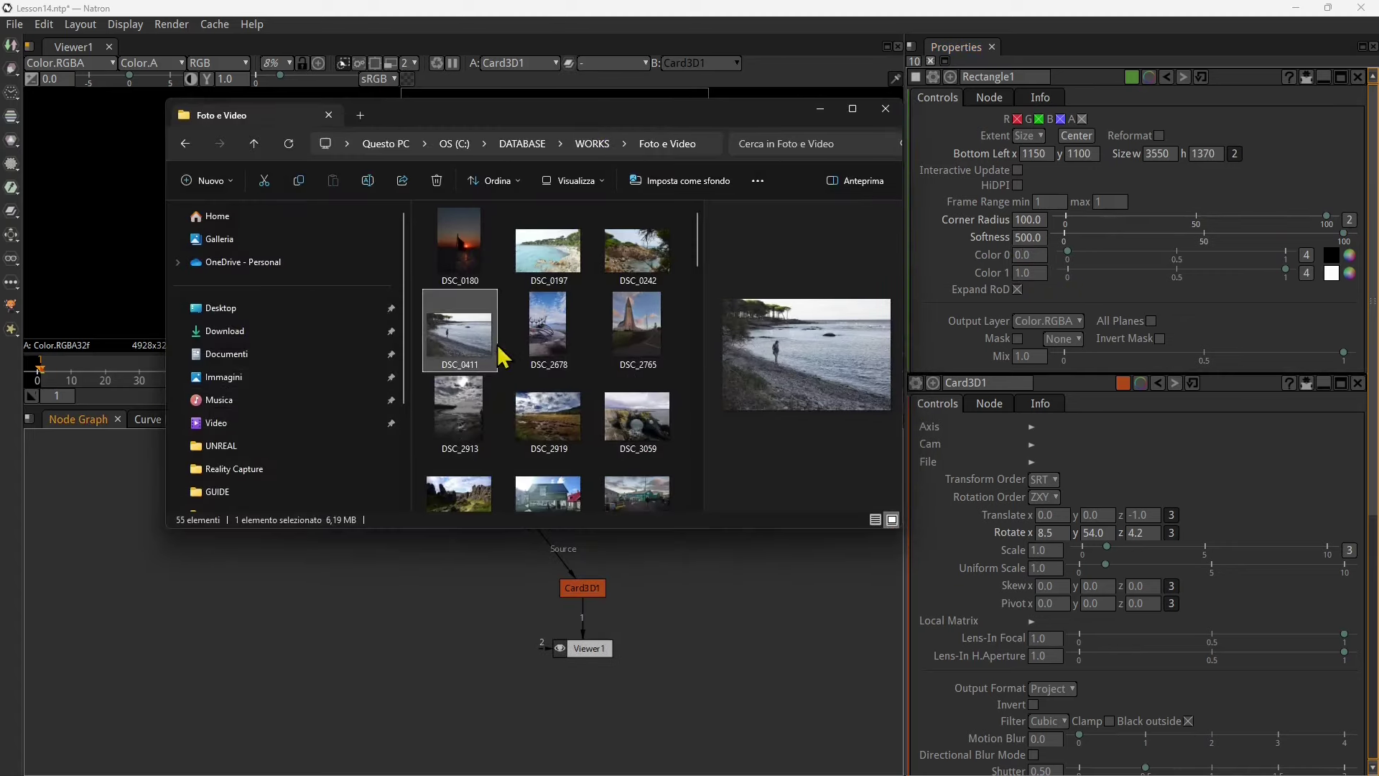
drag(470, 357, 398, 448)
click(255, 664)
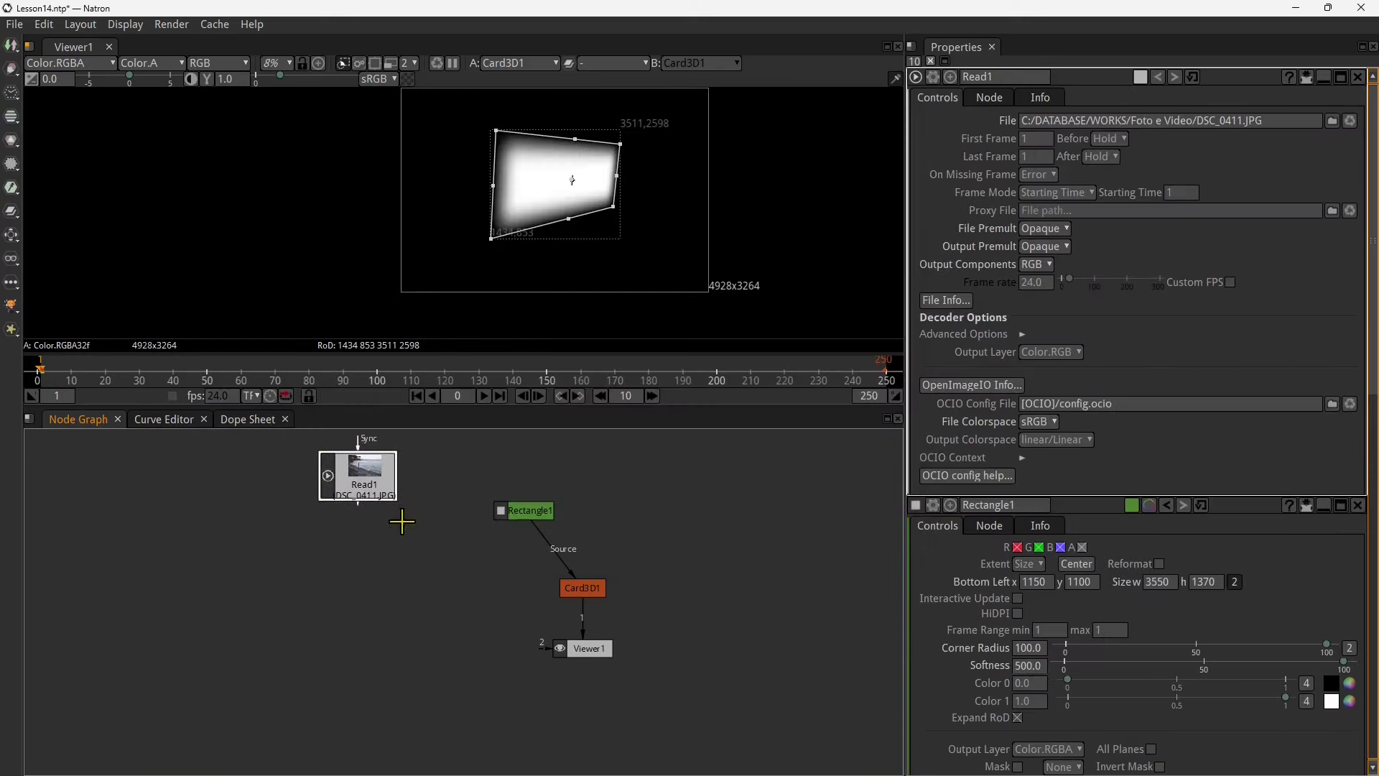
scroll(462, 539, up, 2)
scroll(459, 566, down, 2)
- Disconnect Rectangle1 from Card3D1 and connect Read1 to Card3D1's source input instead
drag(347, 497, 545, 548)
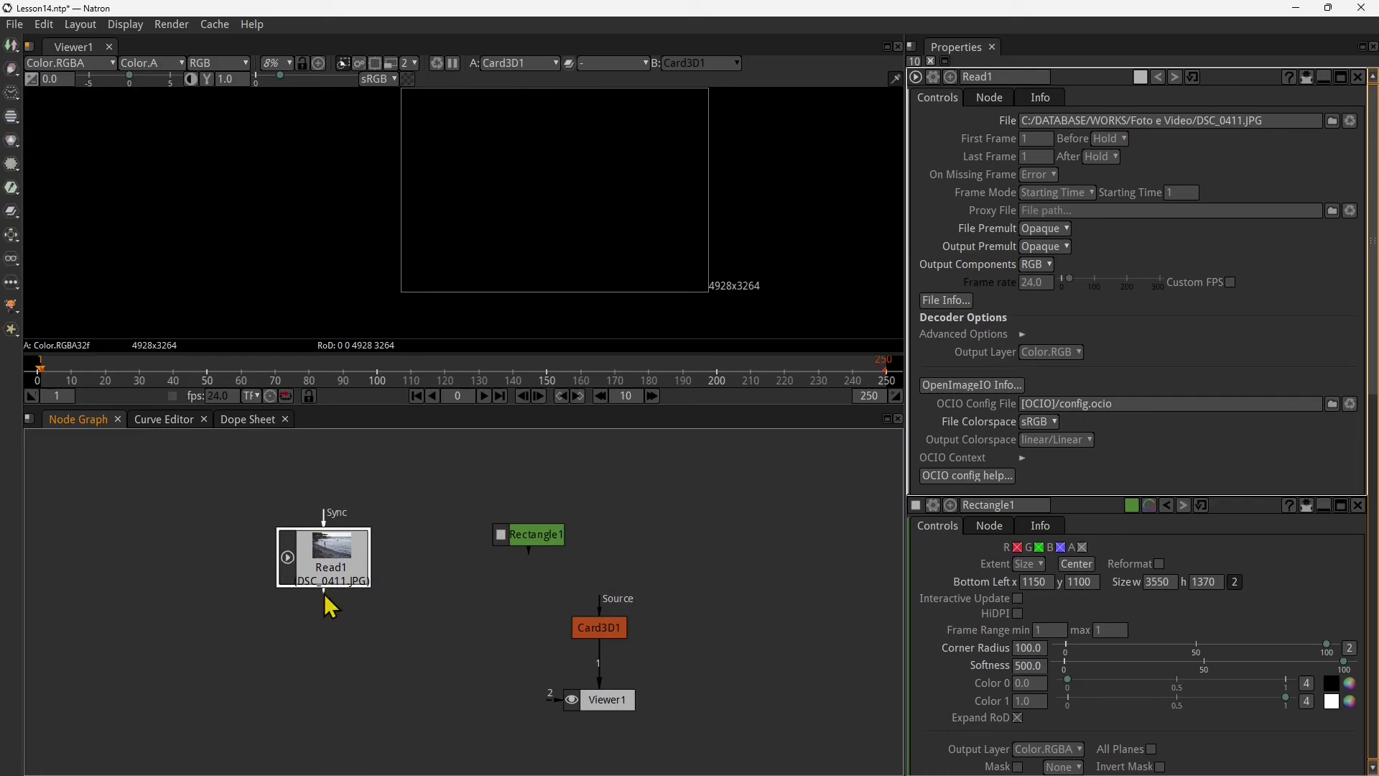
drag(326, 598, 549, 632)
scroll(529, 278, down, 2)
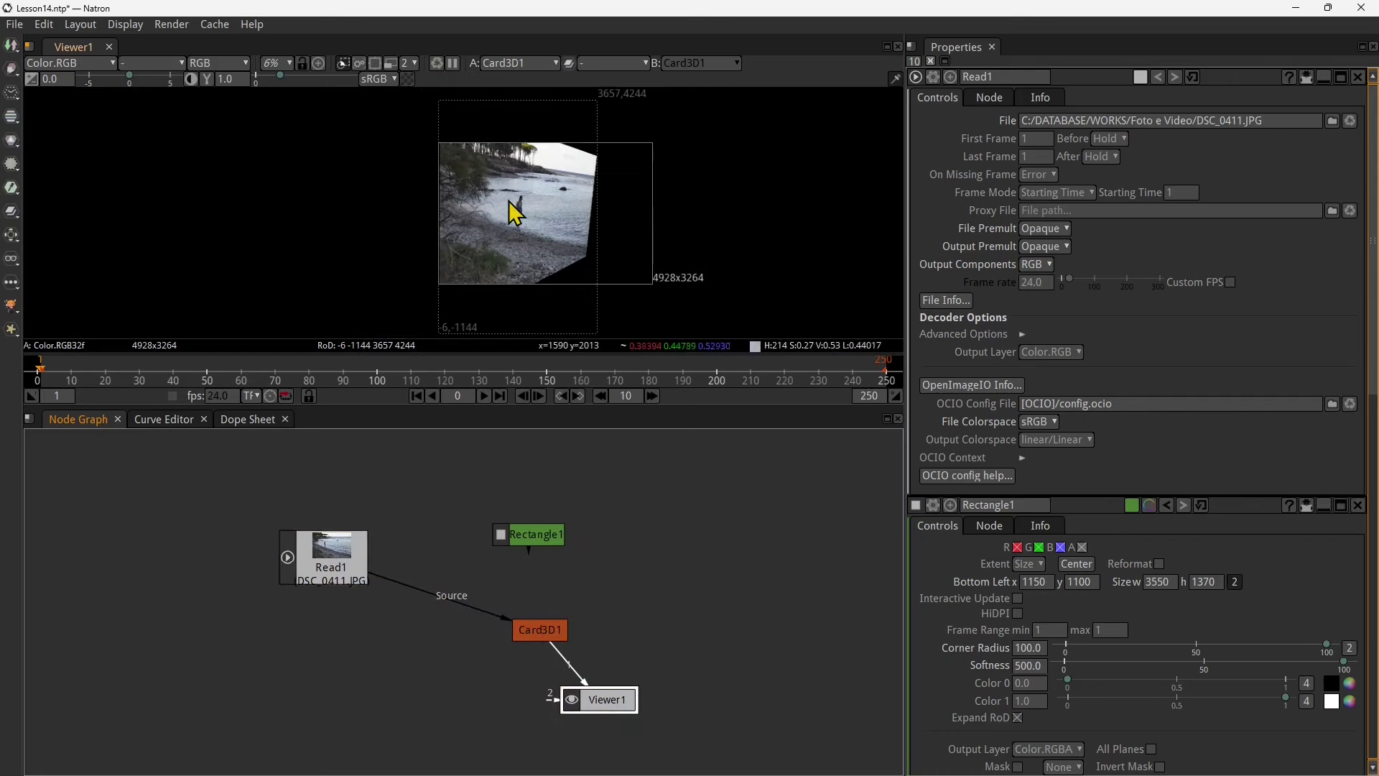
drag(555, 624, 508, 623)
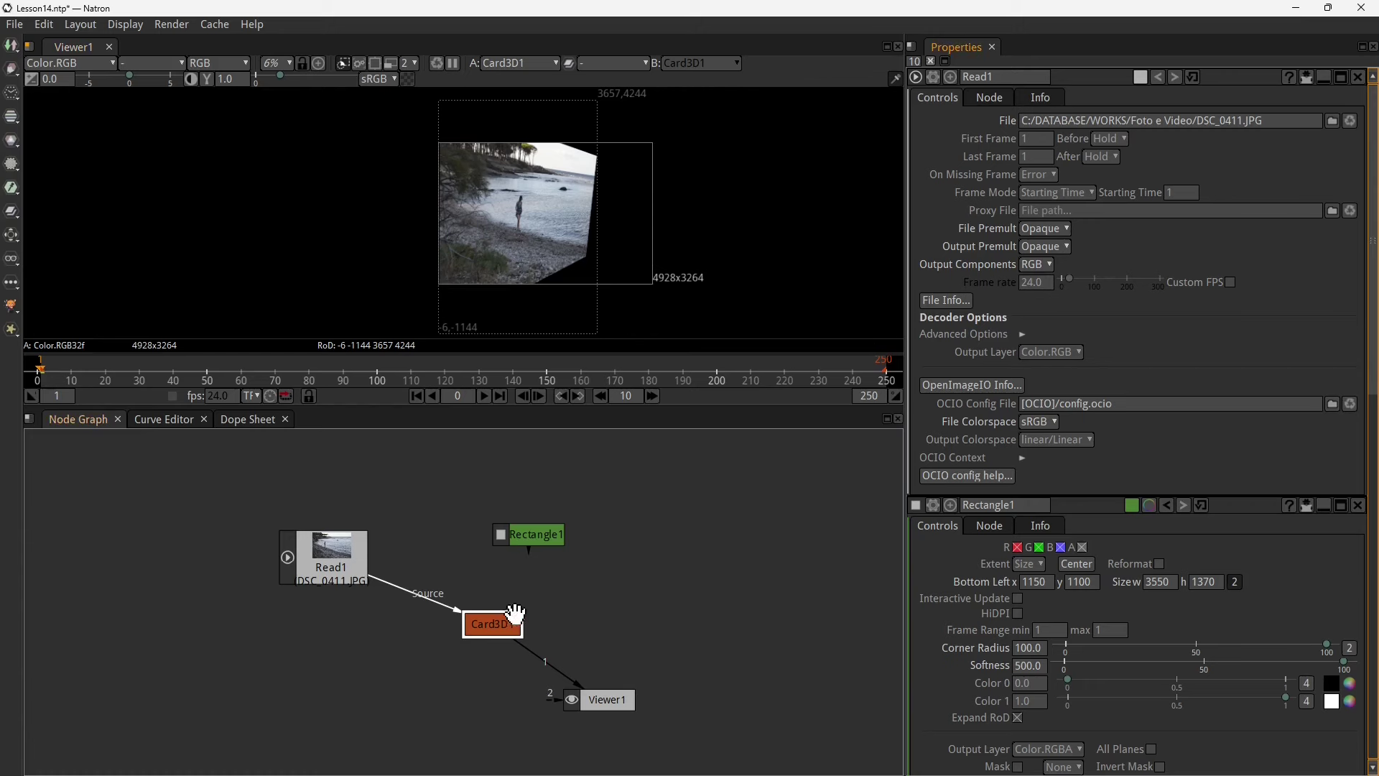
- Set the scale of Card3D1 to 0.83 and its uniform scale to 0.73
double_click(489, 621)
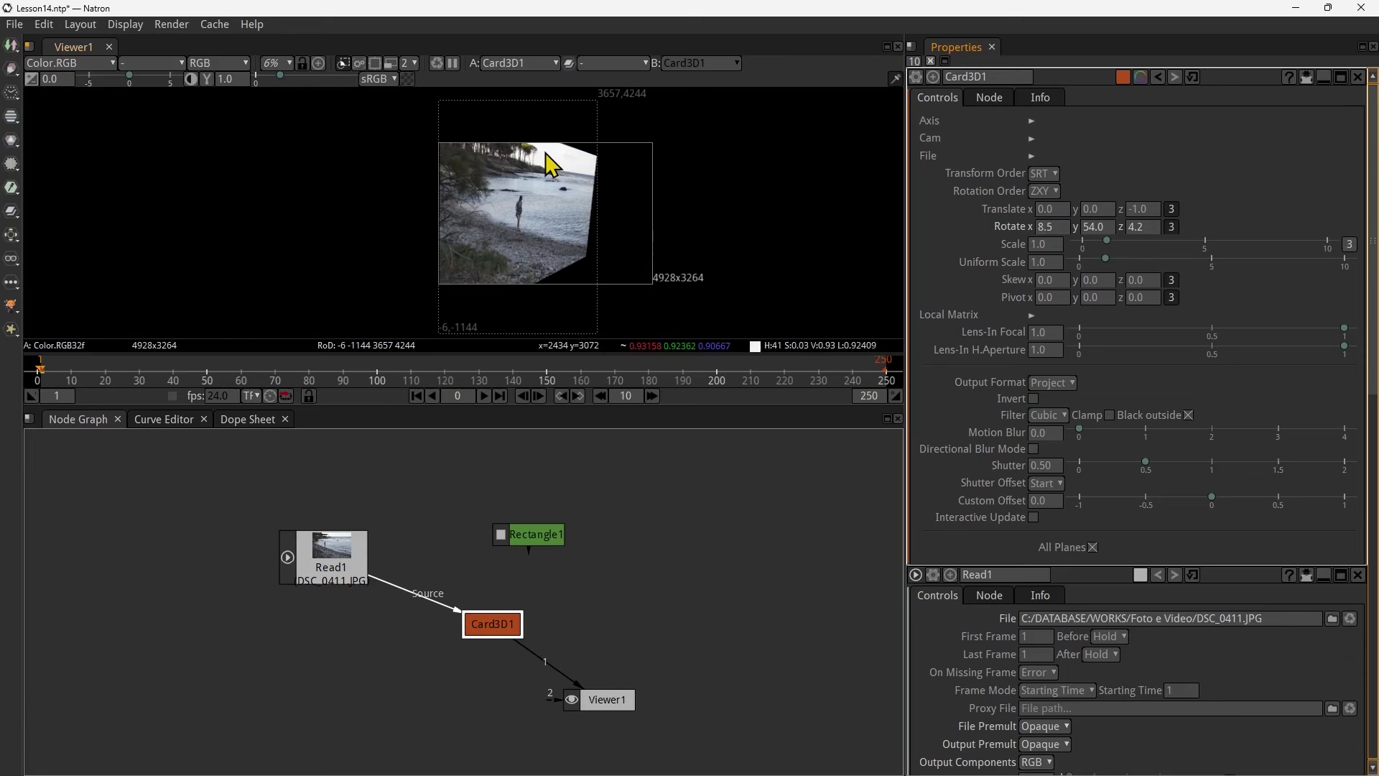
click(1061, 335)
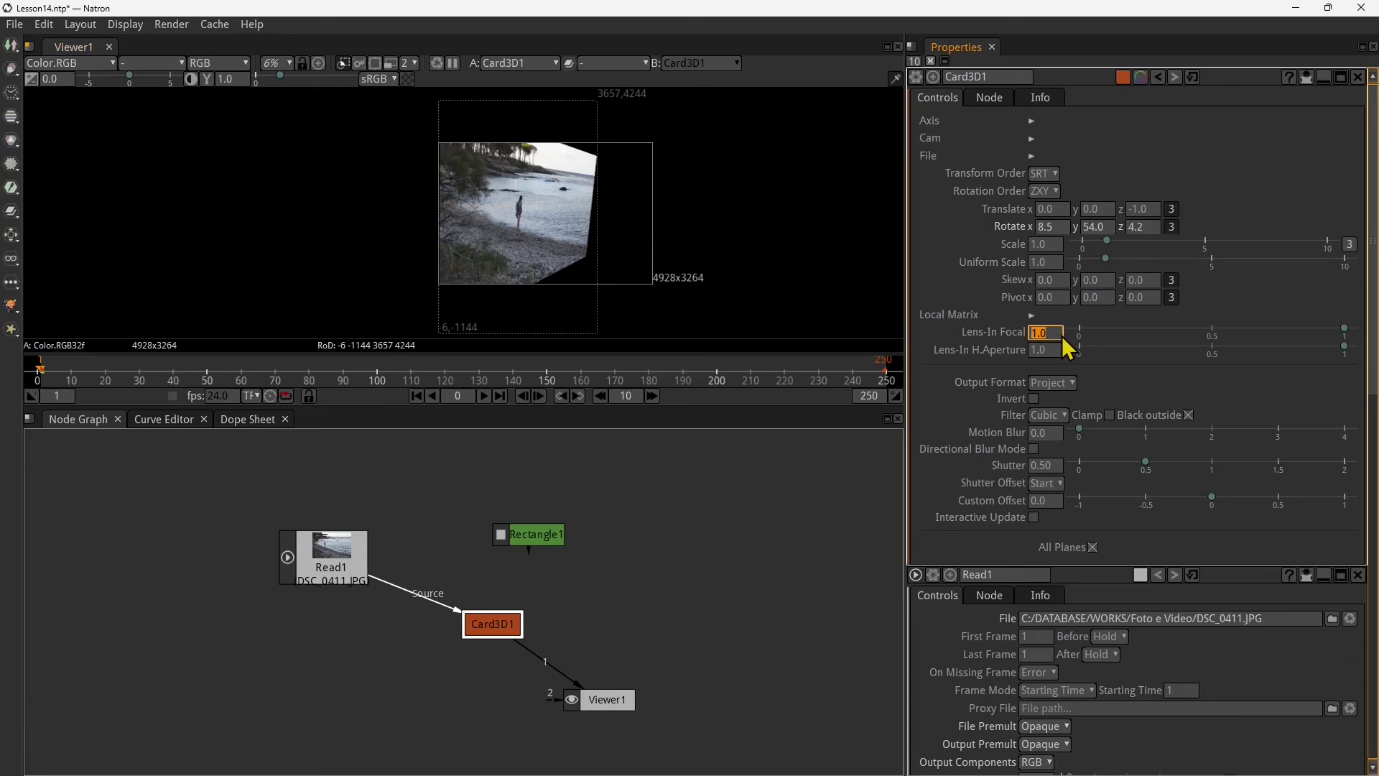
mouse_move(1106, 241)
mouse_down()
mouse_move(1187, 244)
mouse_move(1070, 244)
mouse_move(1104, 244)
mouse_move(1114, 268)
mouse_move(1078, 271)
mouse_move(1098, 265)
mouse_up()
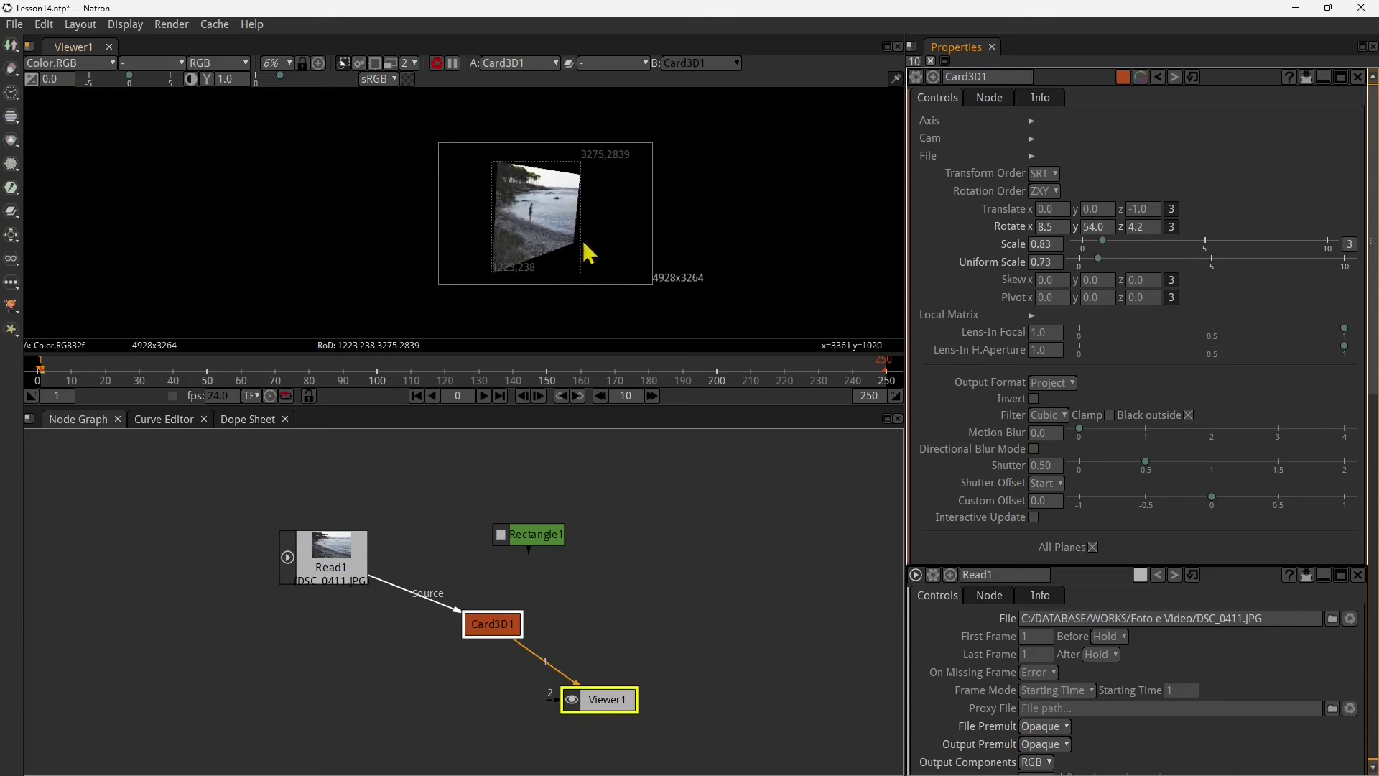
scroll(537, 207, up, 1)
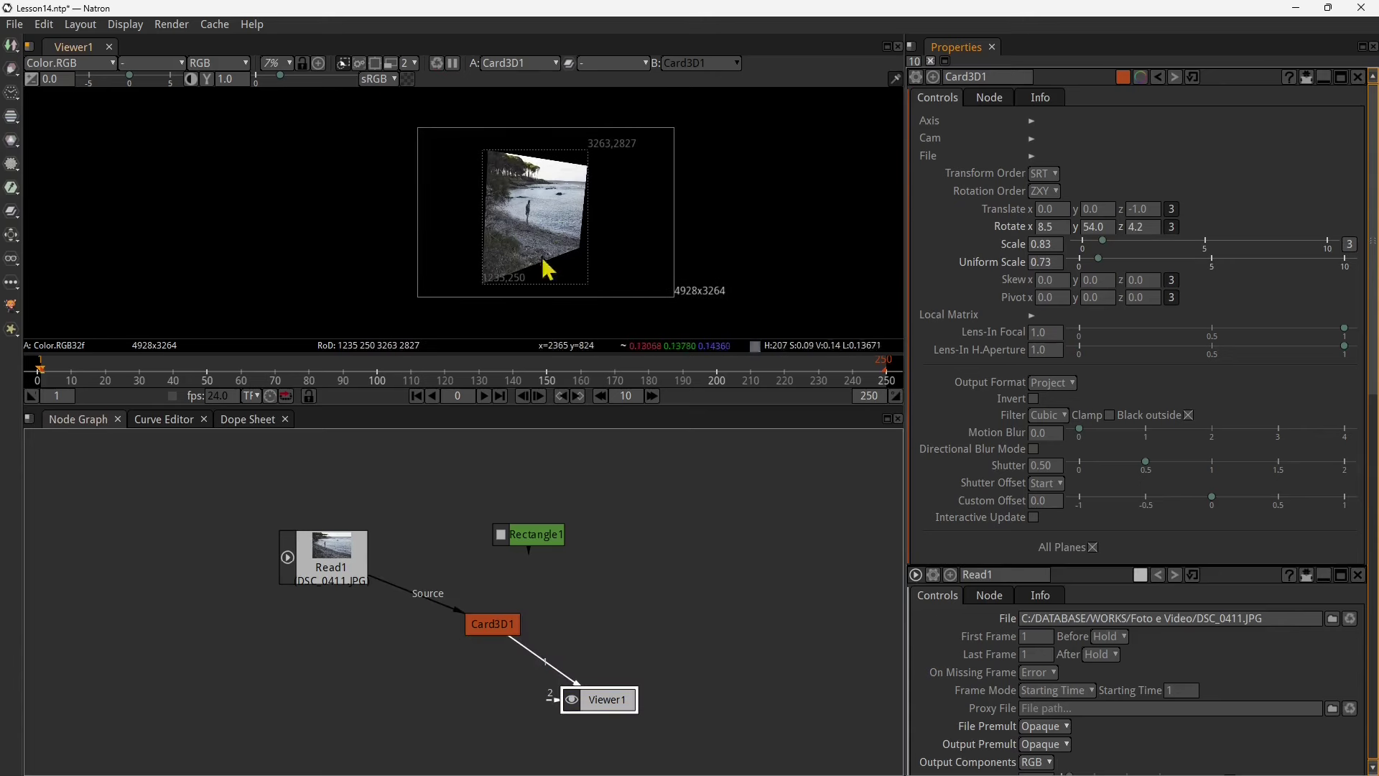
- Disconnect Read1 from Card3D1 and arrange Read1 and Rectangle1 side by side above it
drag(451, 500, 455, 521)
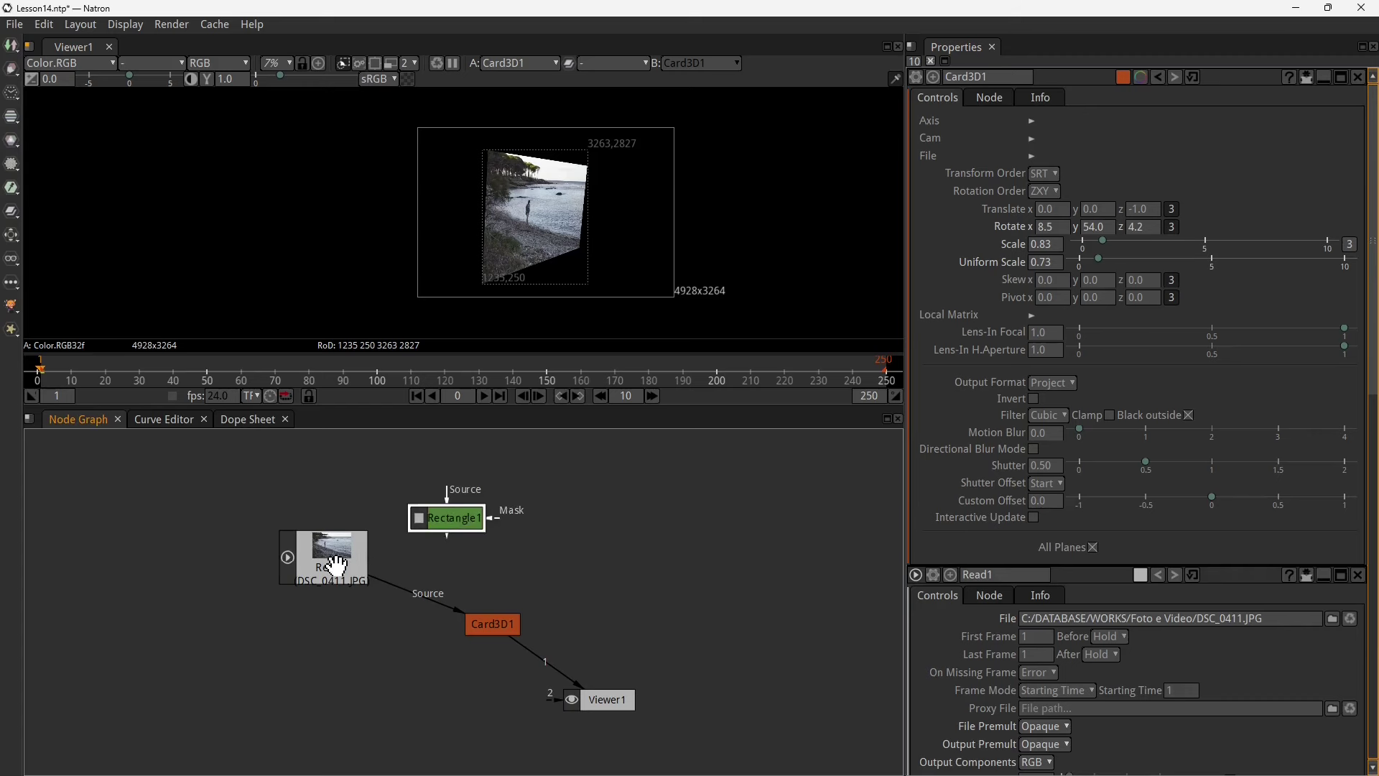
drag(330, 557, 274, 526)
drag(417, 605, 418, 604)
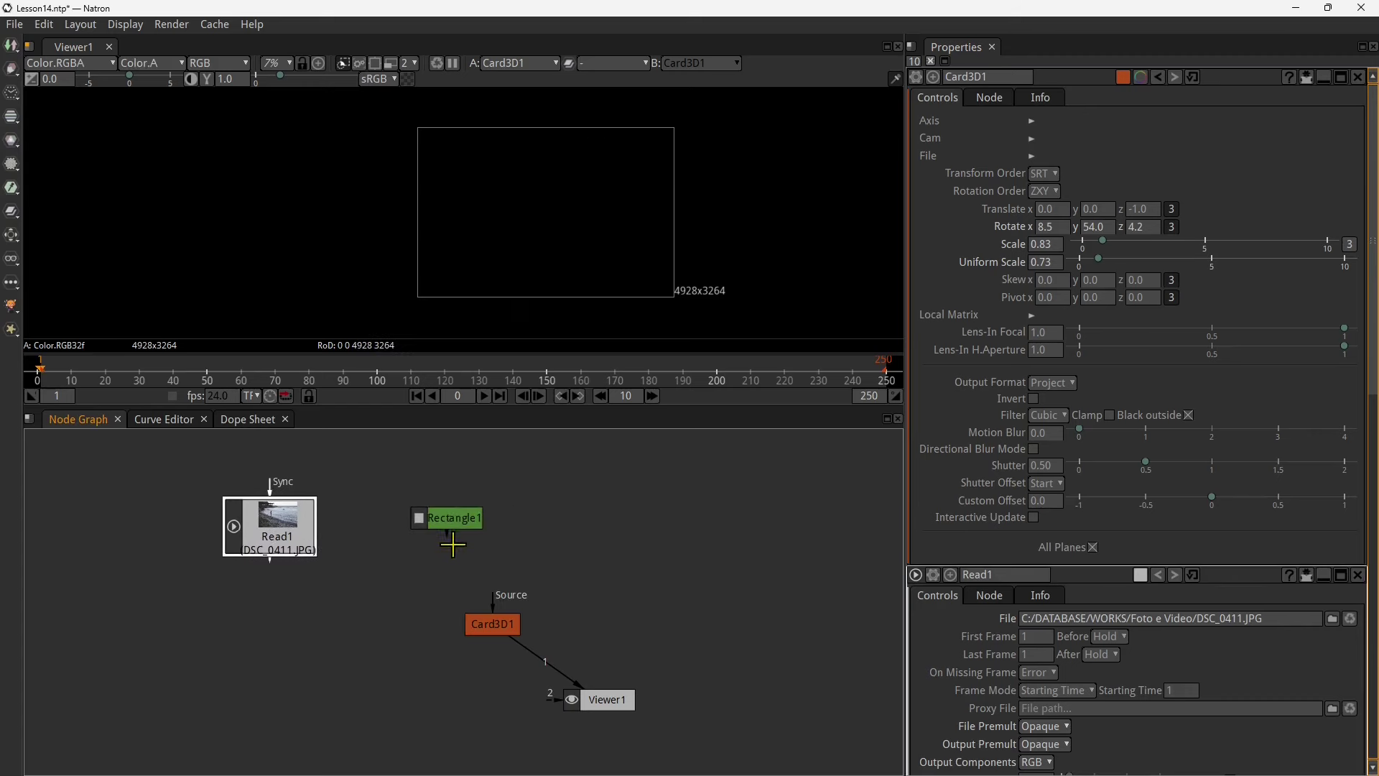
drag(429, 520, 448, 505)
drag(302, 540, 298, 508)
click(386, 597)
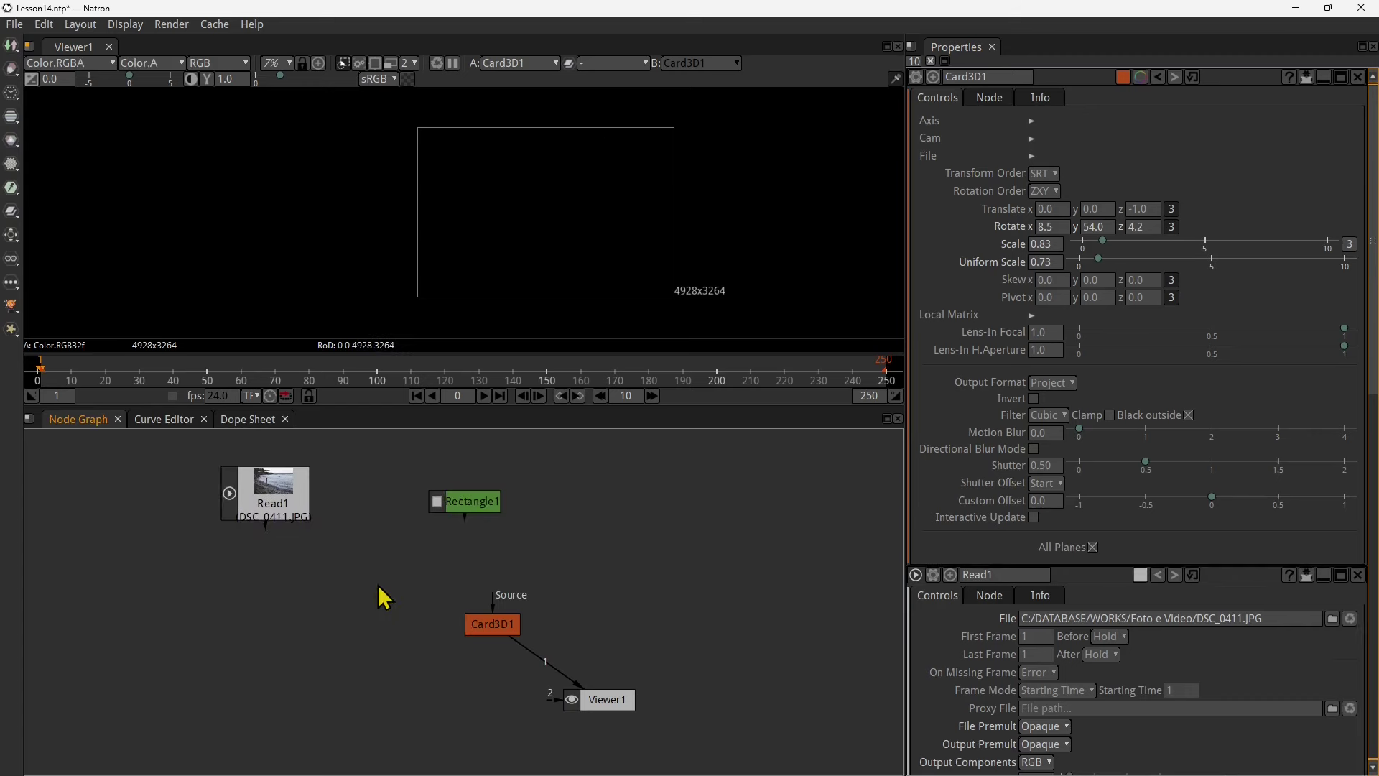
- Add a Merge node with Rectangle1 as input B and Read1 as input A, and connect it to Card3D1's source
key(m)
drag(391, 578, 444, 485)
click(359, 574)
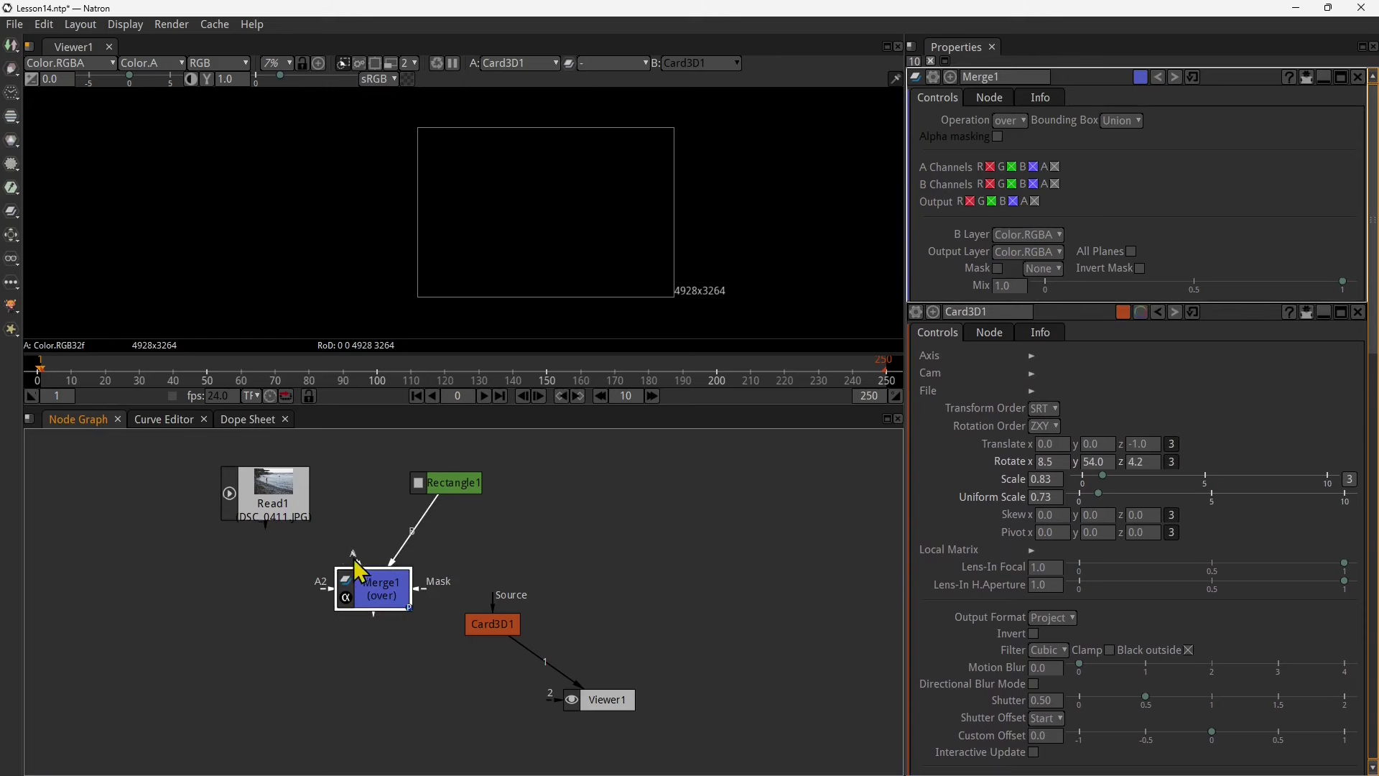
drag(292, 512, 293, 512)
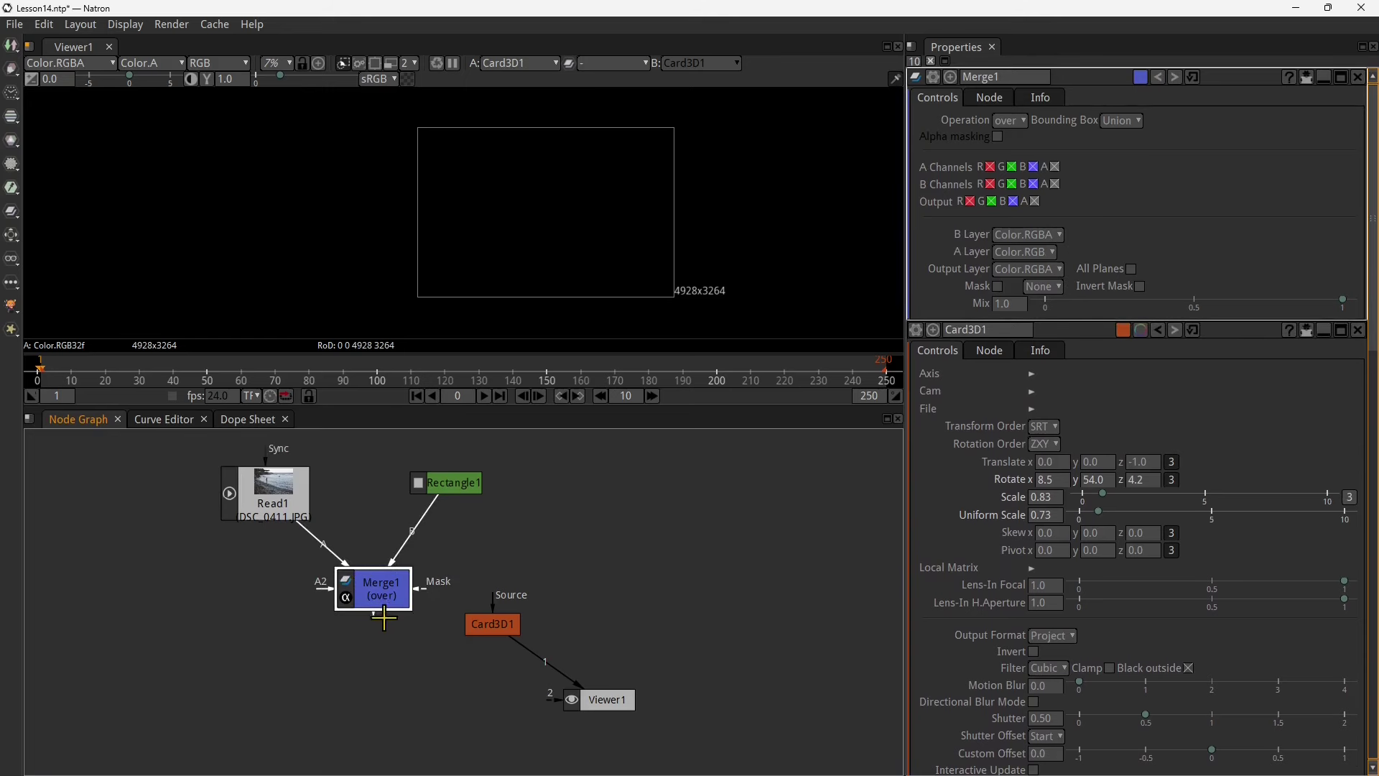
click(456, 642)
click(492, 625)
drag(503, 612, 402, 574)
- Enlarge the rectangle by its corners until it extends just beyond the photo as a soft frame on all sides
scroll(552, 213, up, 2)
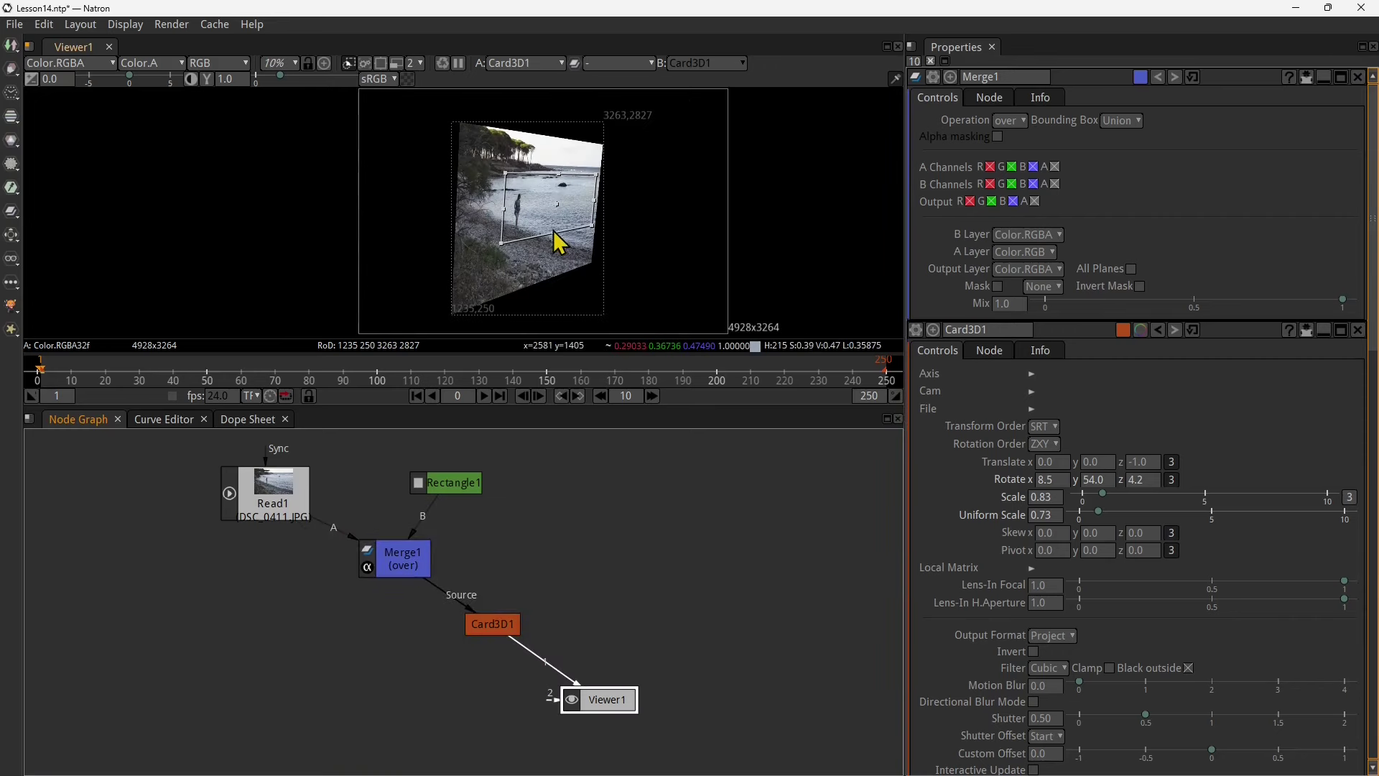
drag(502, 179, 461, 126)
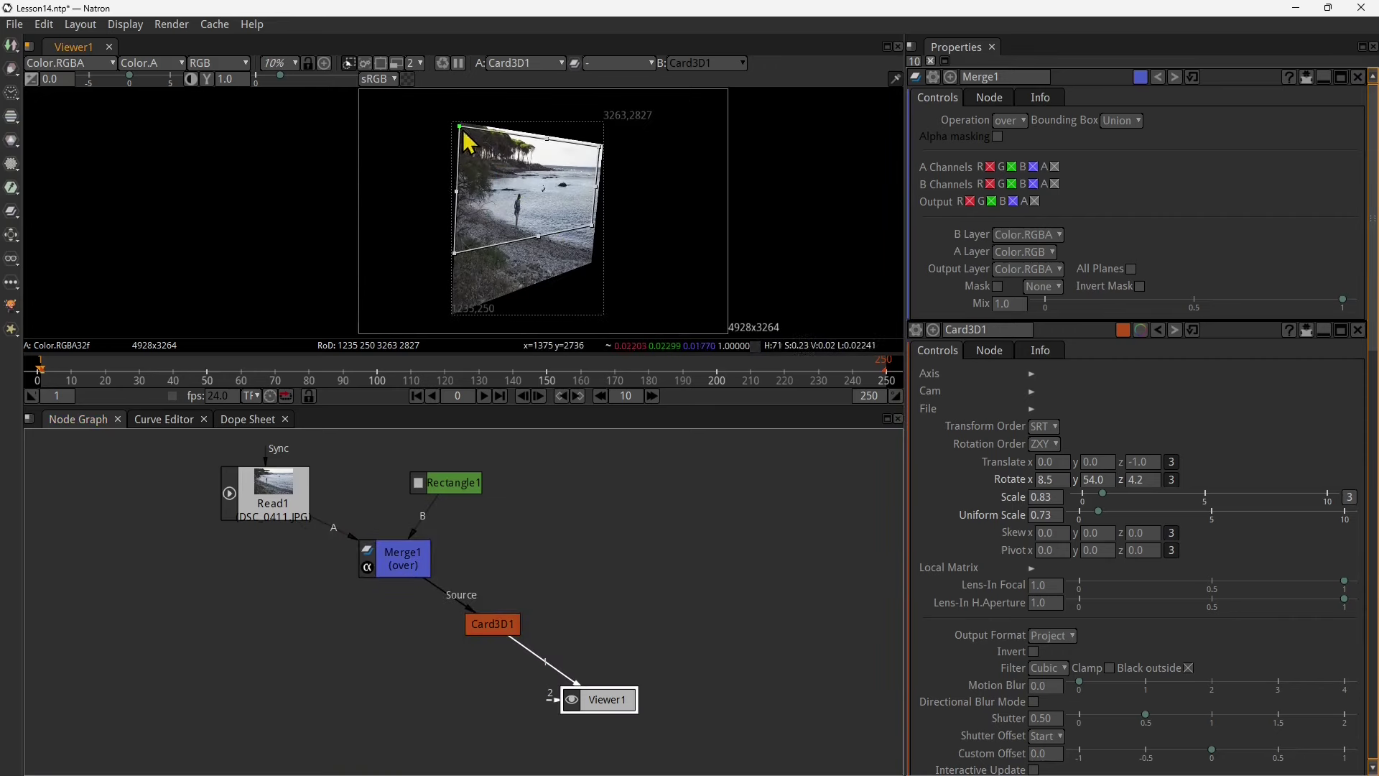
drag(591, 228, 596, 267)
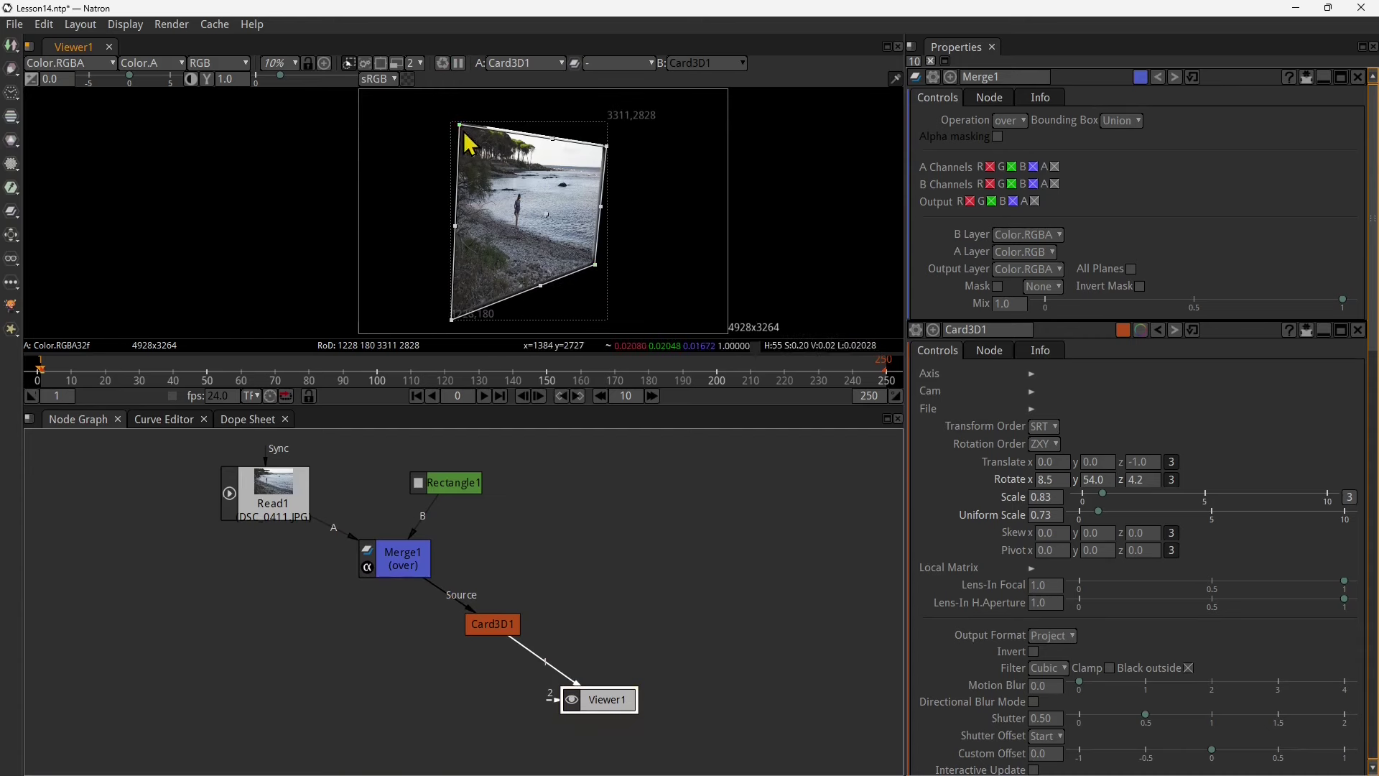
drag(460, 128, 450, 112)
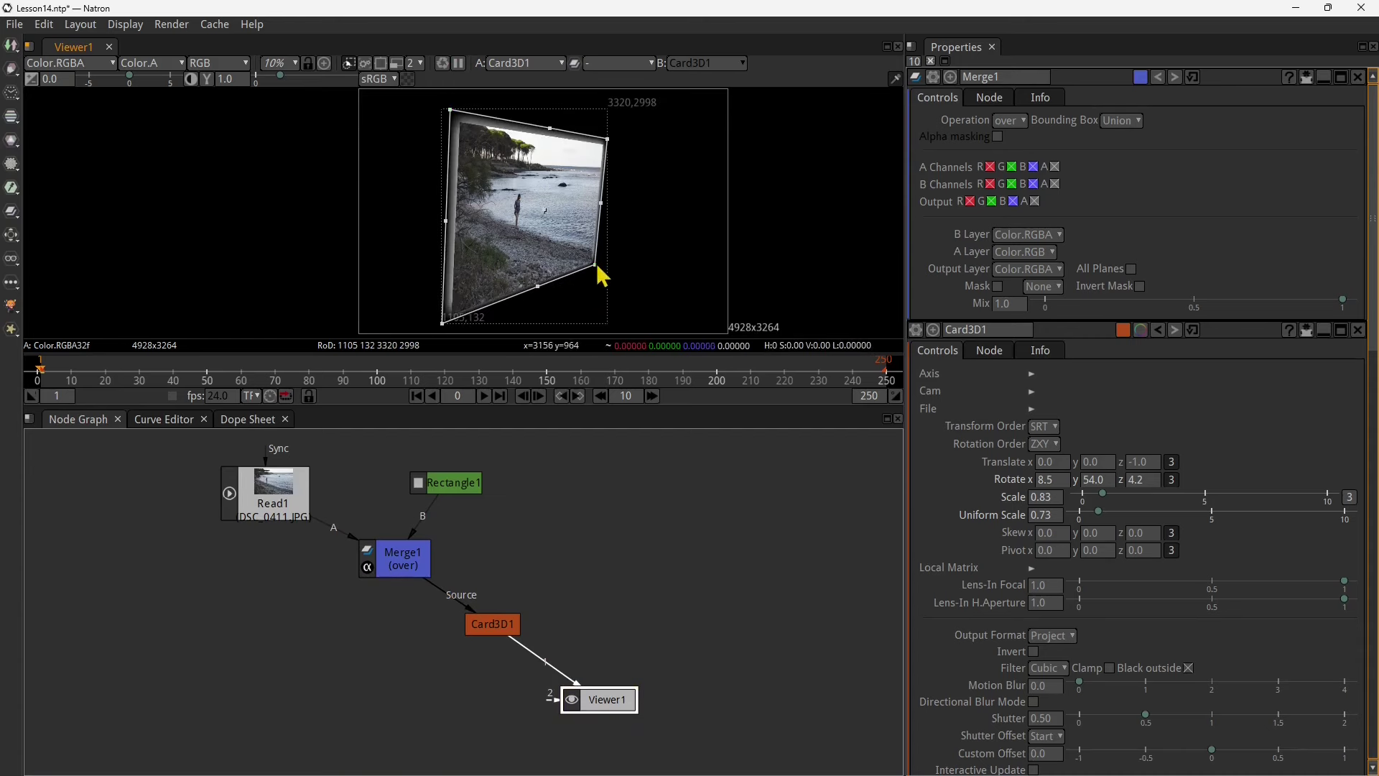
drag(596, 267, 599, 271)
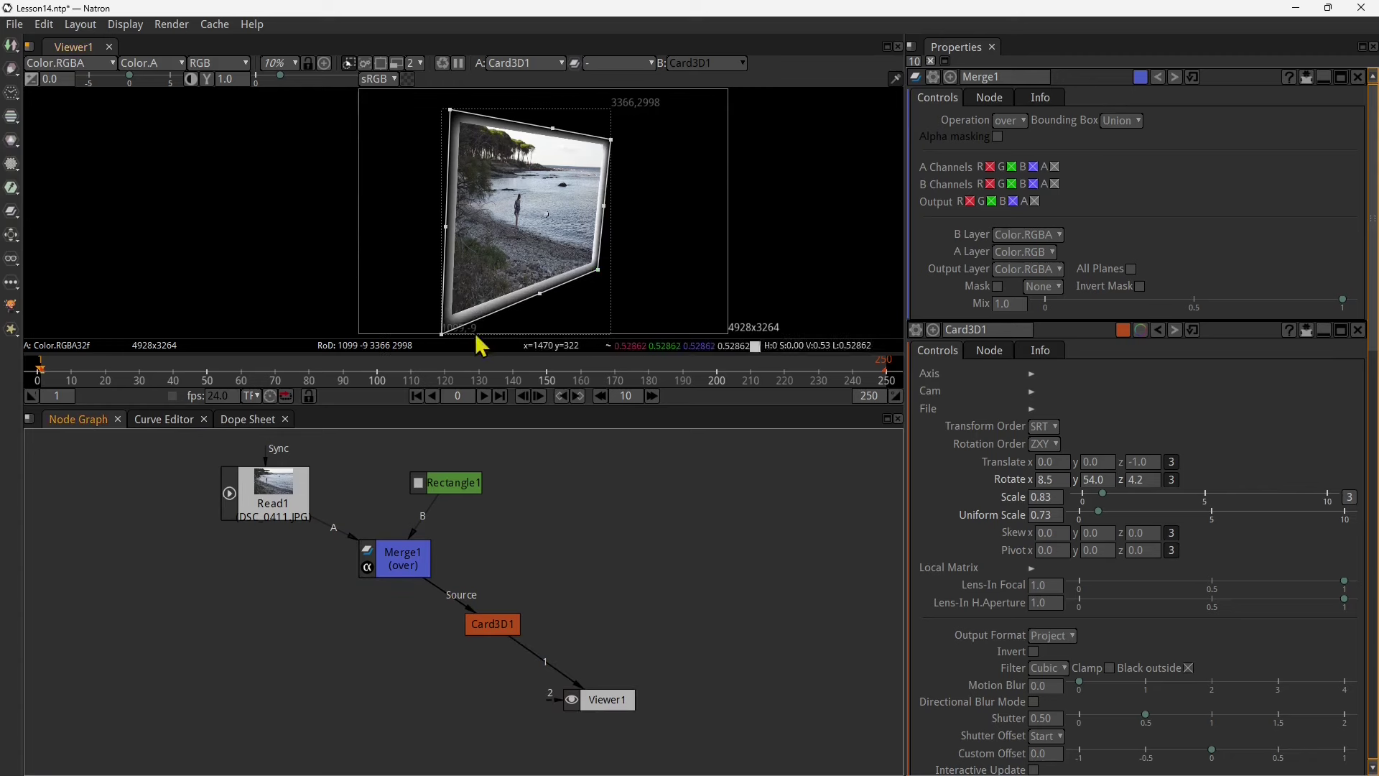
- Remove the Merge1 and Rectangle1 nodes and connect Read1 directly to Card3D1
scroll(391, 623, down, 2)
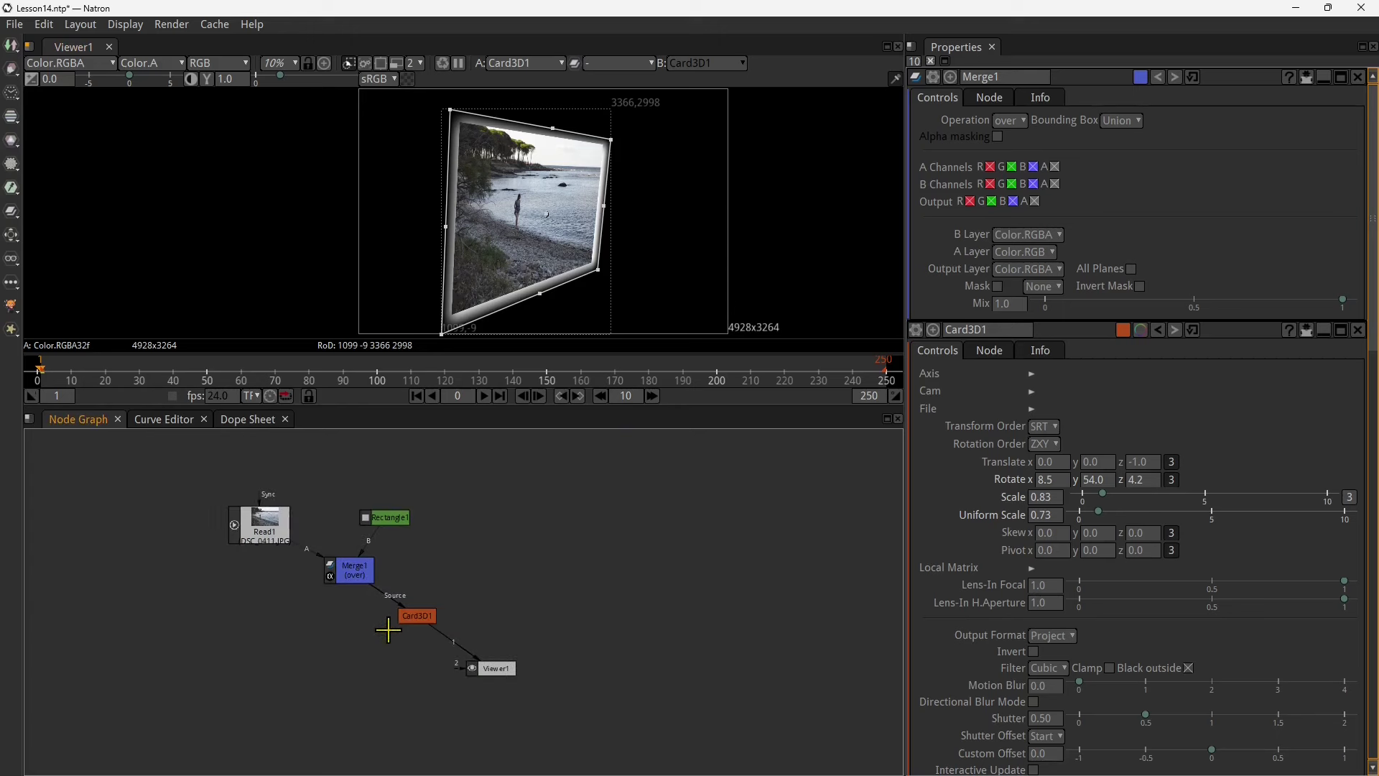
scroll(617, 179, down, 2)
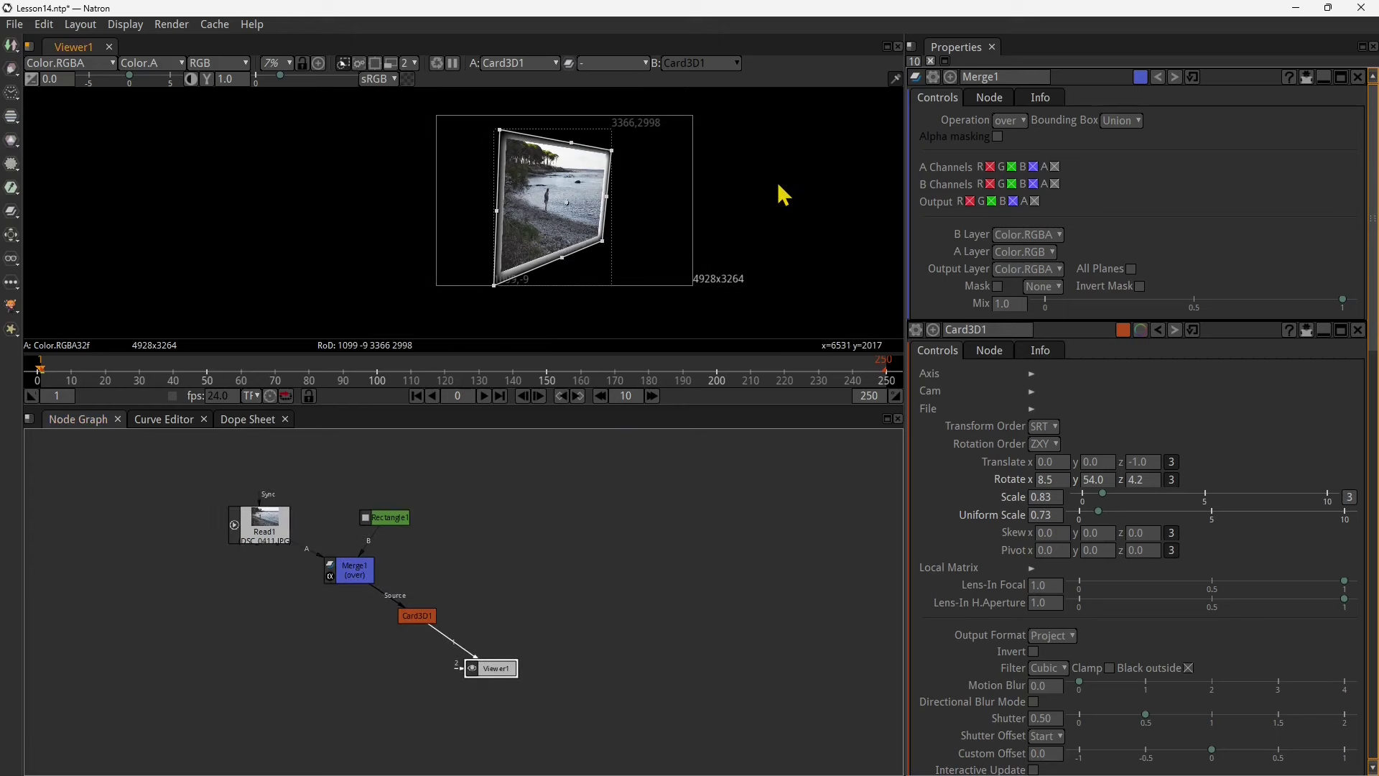
drag(284, 526, 260, 525)
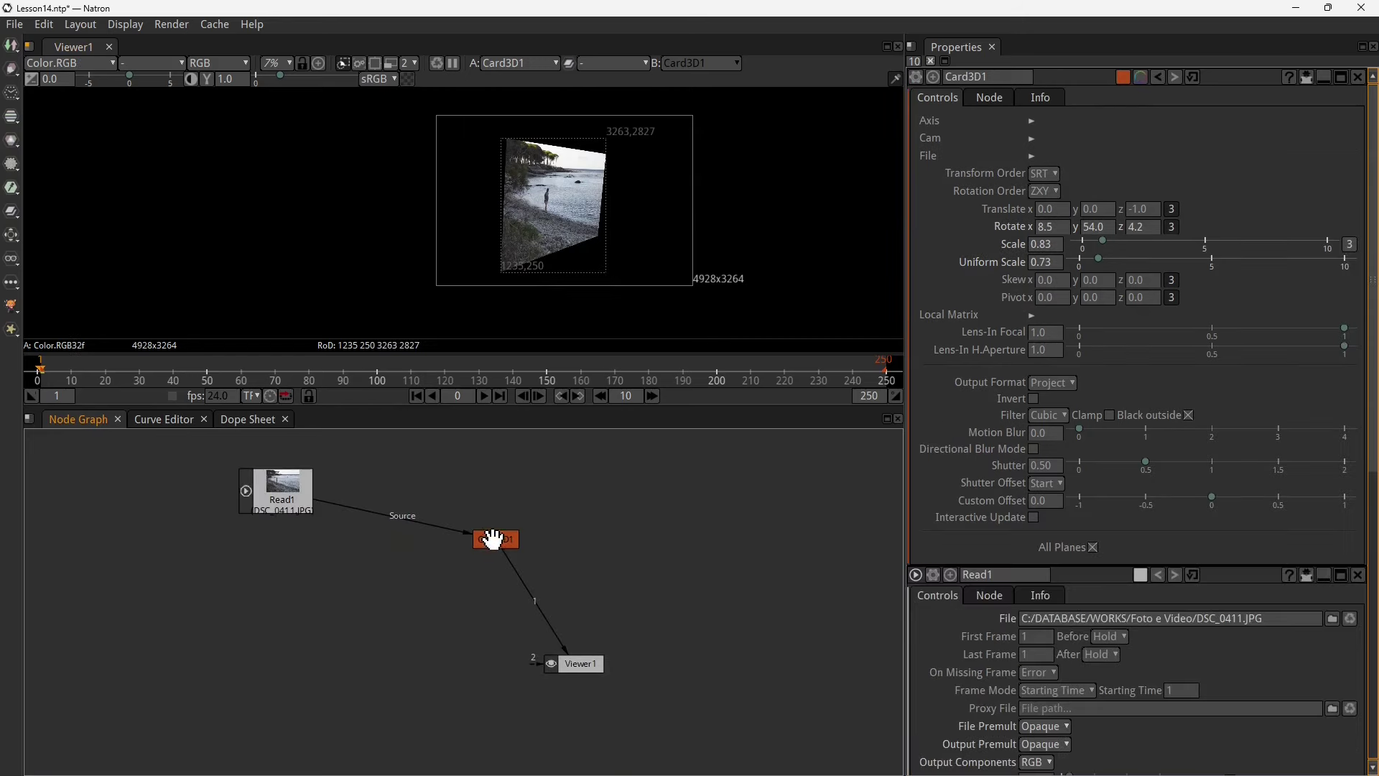
drag(493, 539, 471, 550)
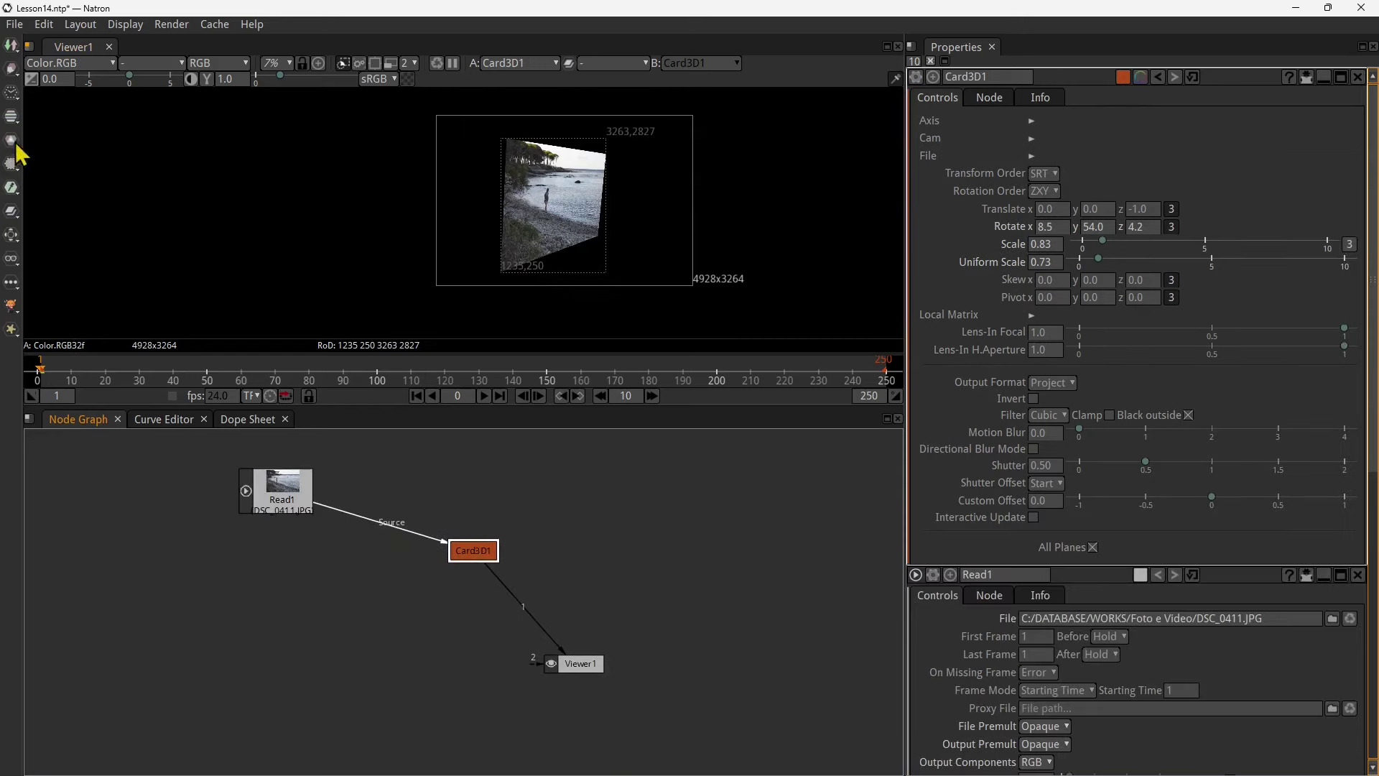
- Add a CornerPin node between Card3D1 and the viewer and space the nodes apart
click(12, 234)
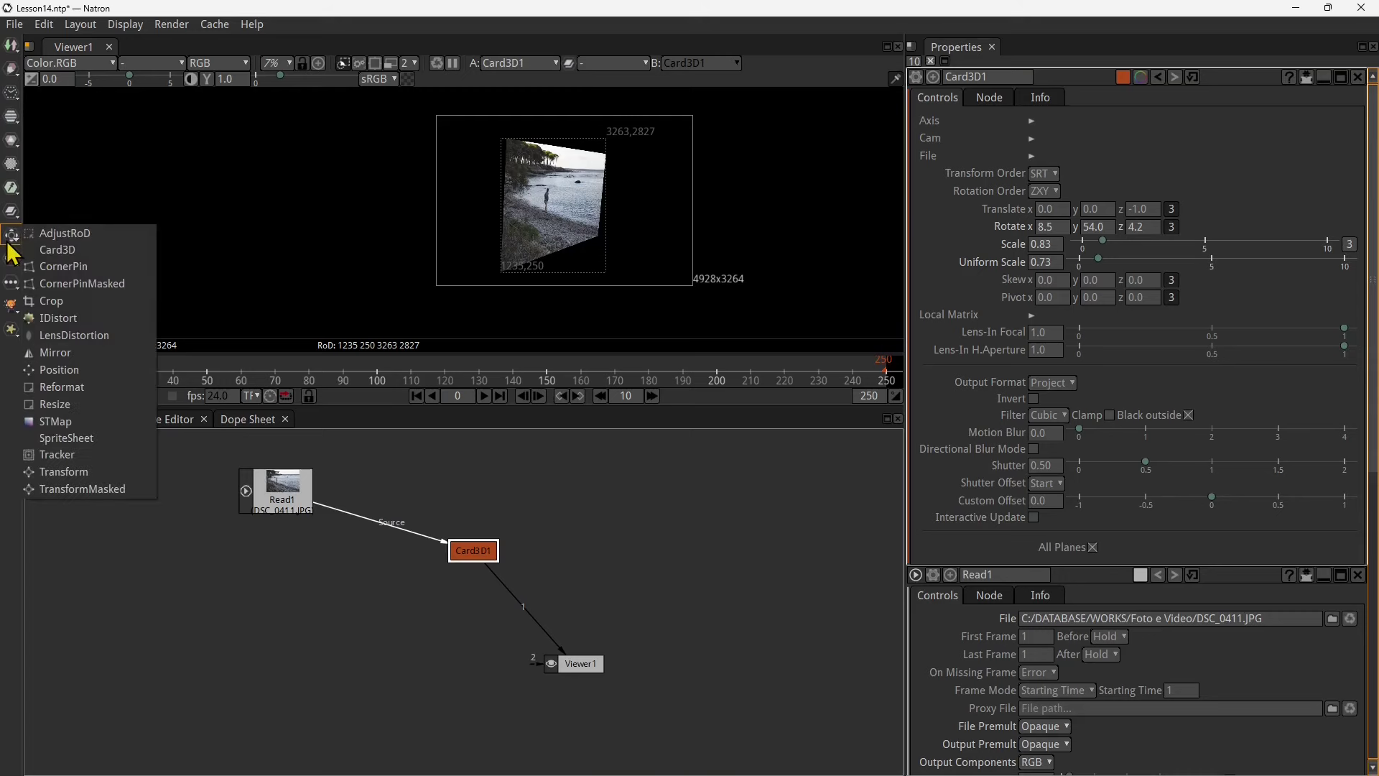
click(54, 268)
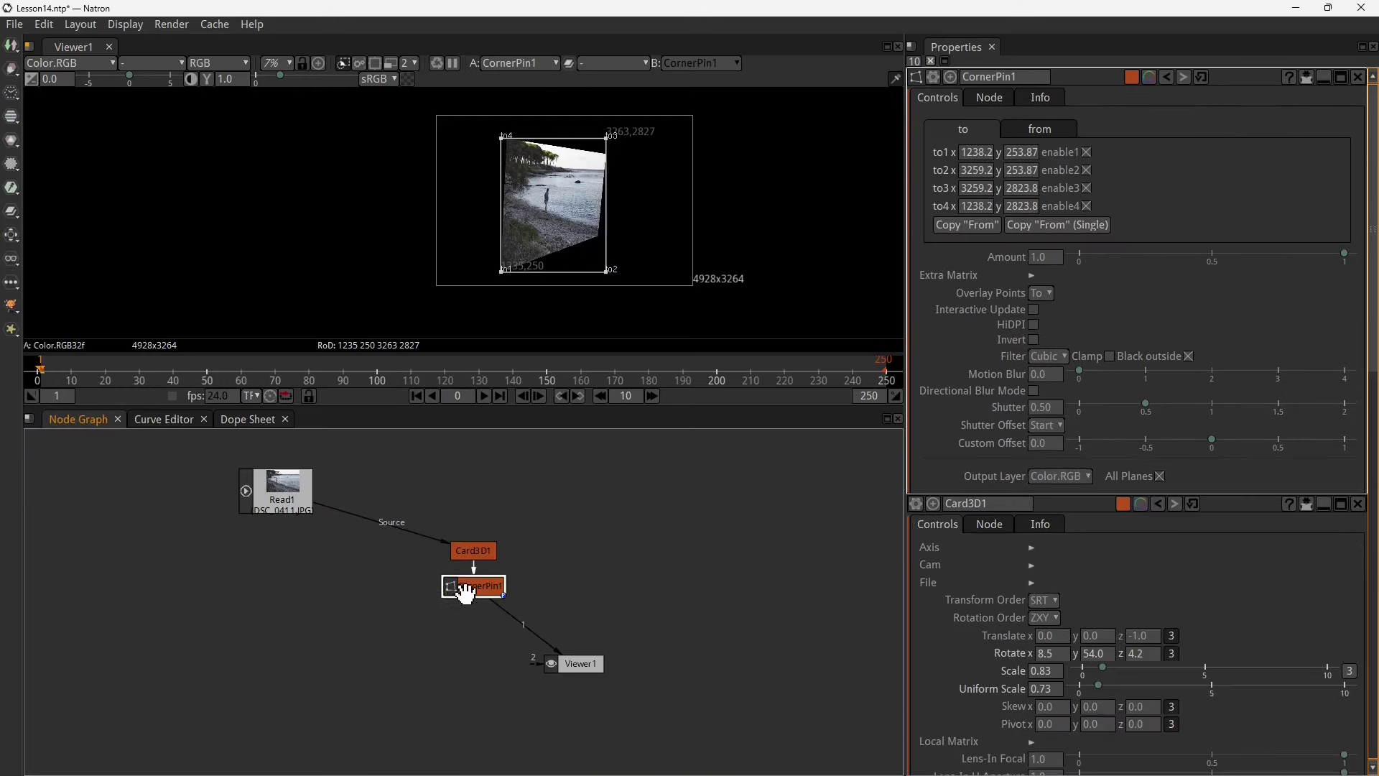
drag(465, 594, 400, 609)
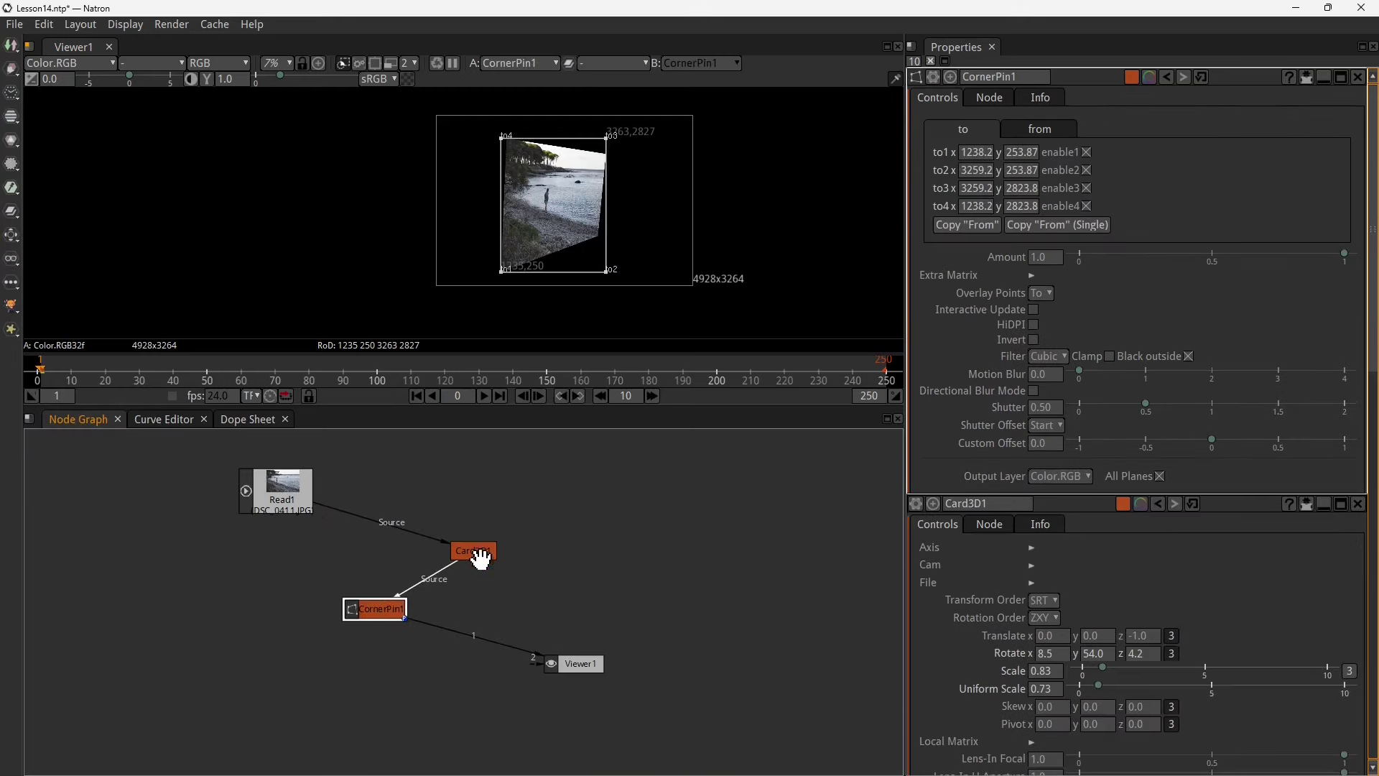
drag(475, 555, 486, 543)
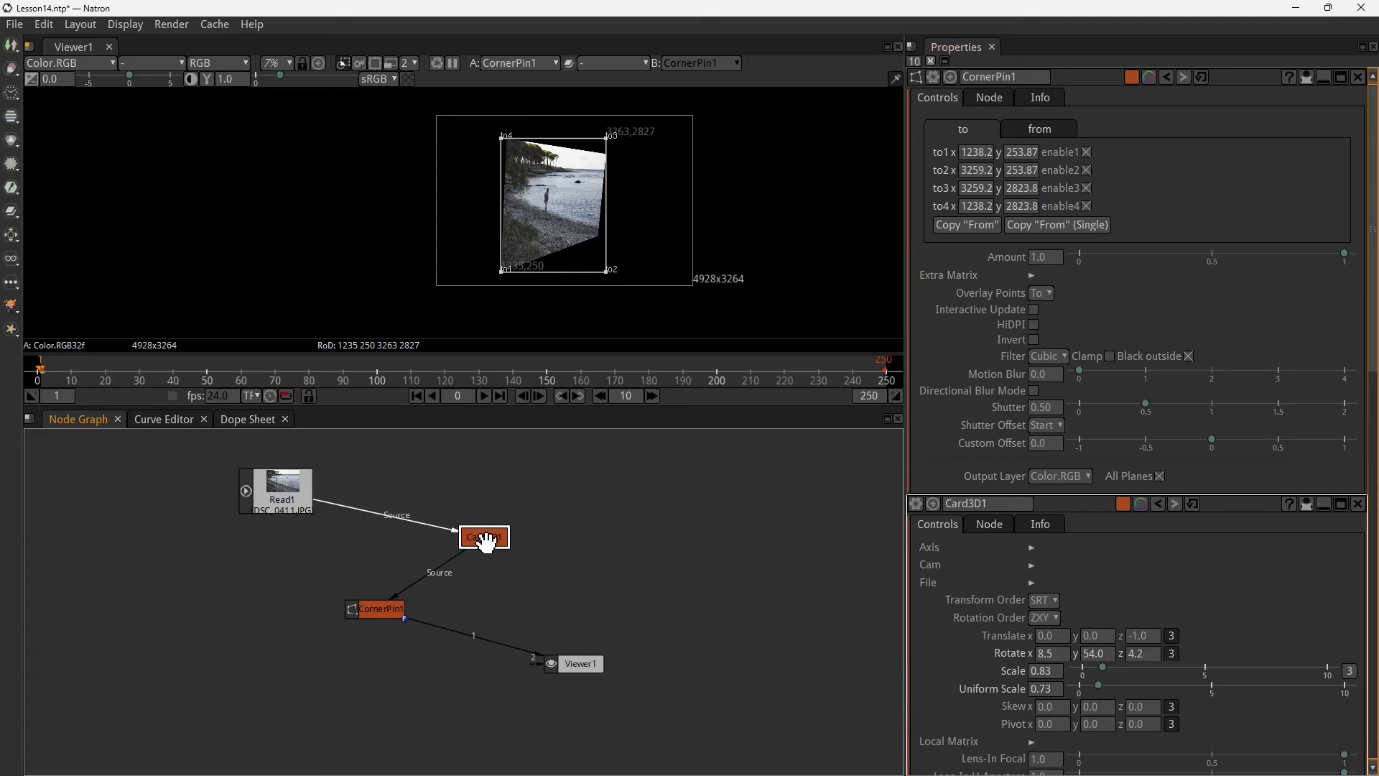
- Delete the Card3D1 and CornerPin1 nodes from the graph
key(Delete)
drag(387, 609, 440, 551)
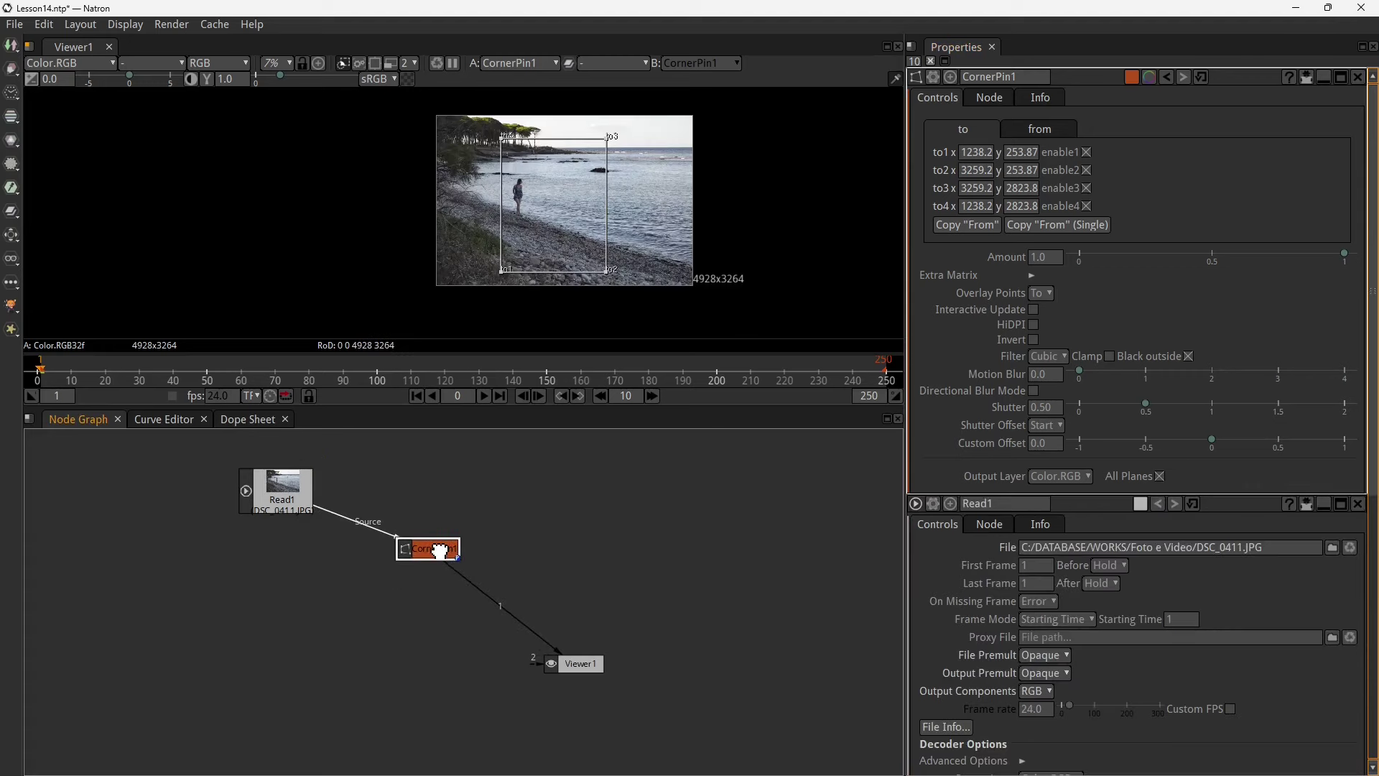
key(Delete)
- Add a CornerPin node between Read1 and Viewer1 and space the nodes apart in the graph
click(275, 506)
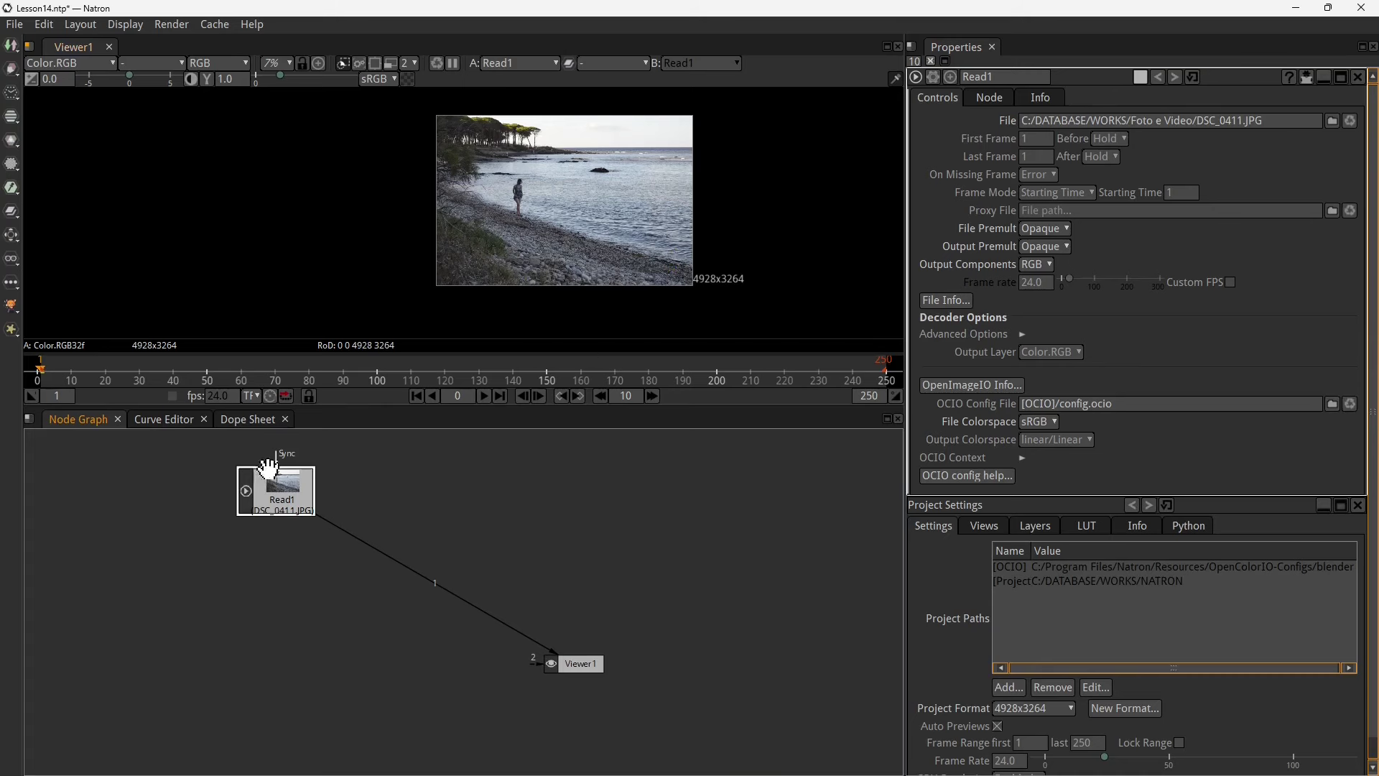
drag(269, 494, 288, 518)
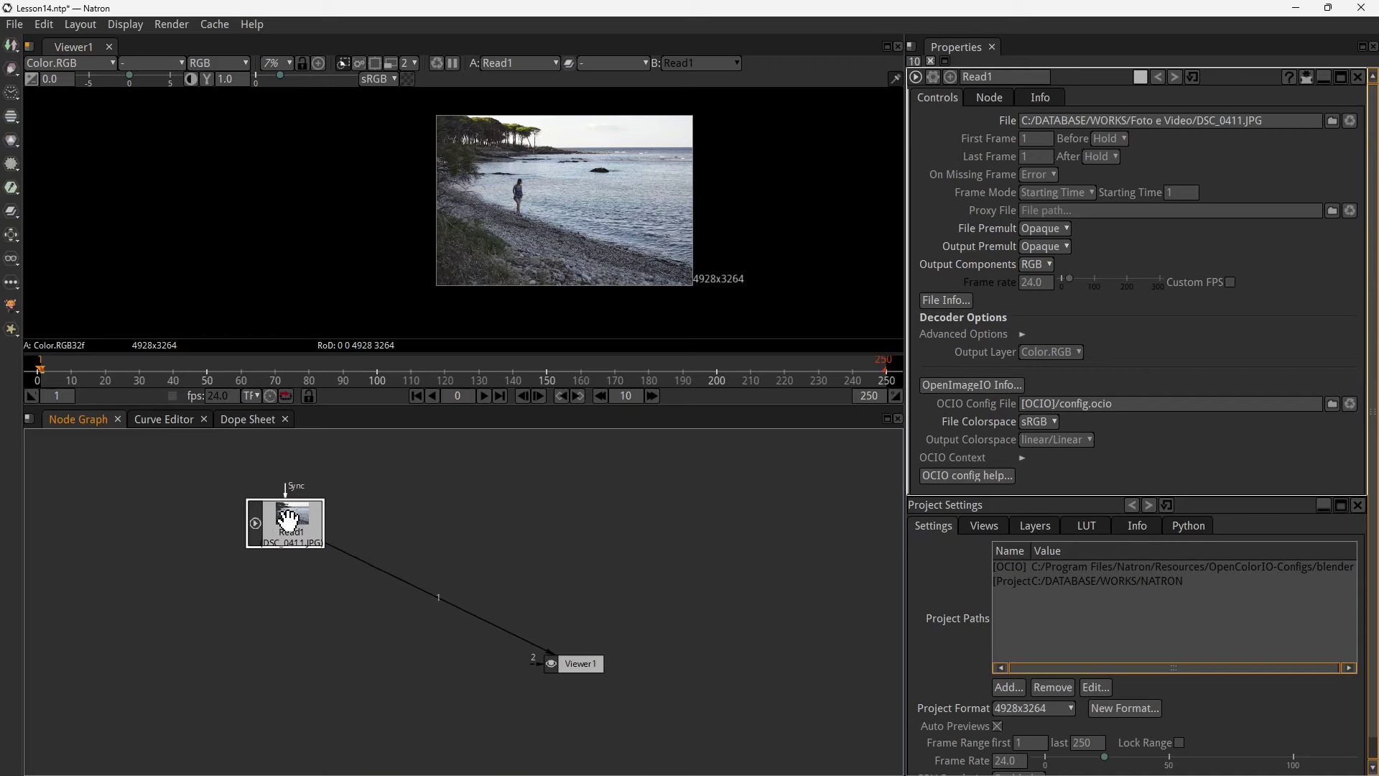
click(12, 239)
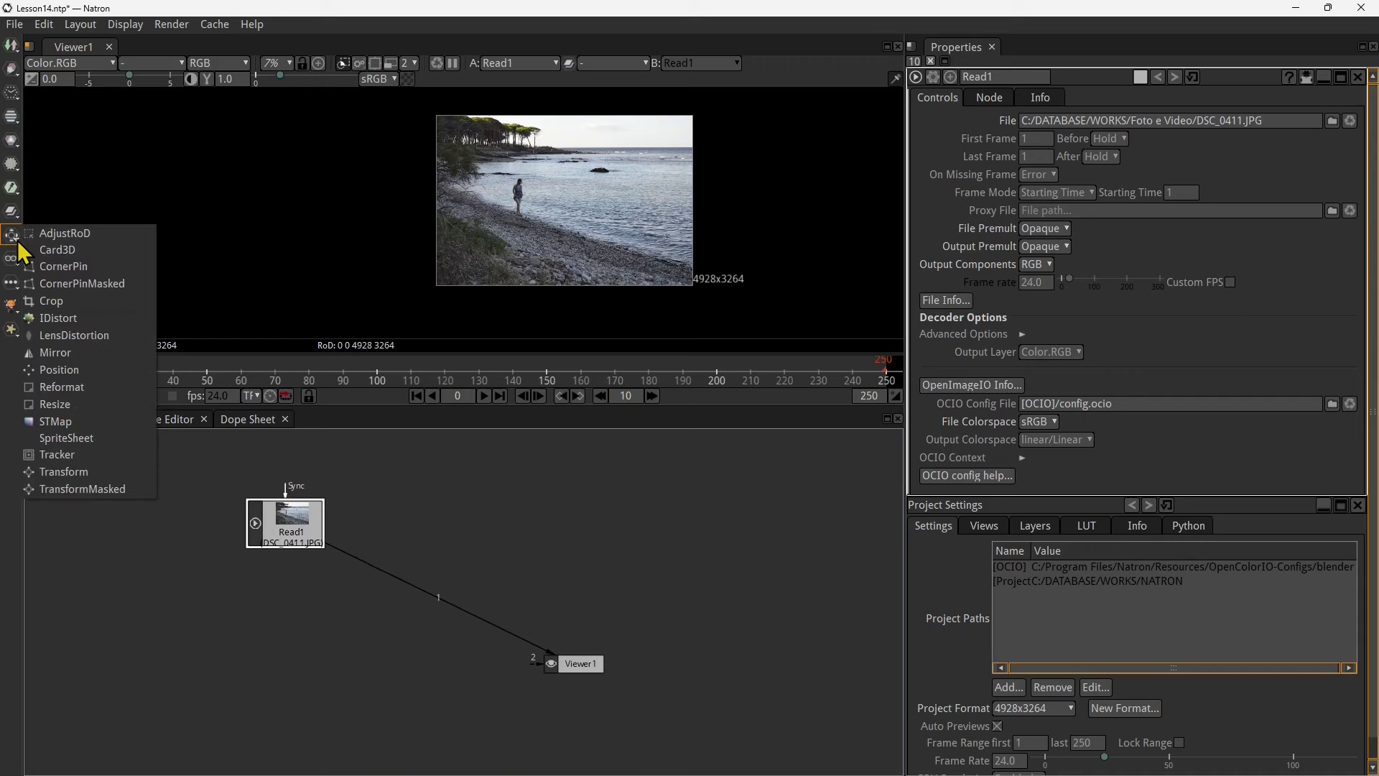
click(61, 266)
drag(295, 574, 421, 583)
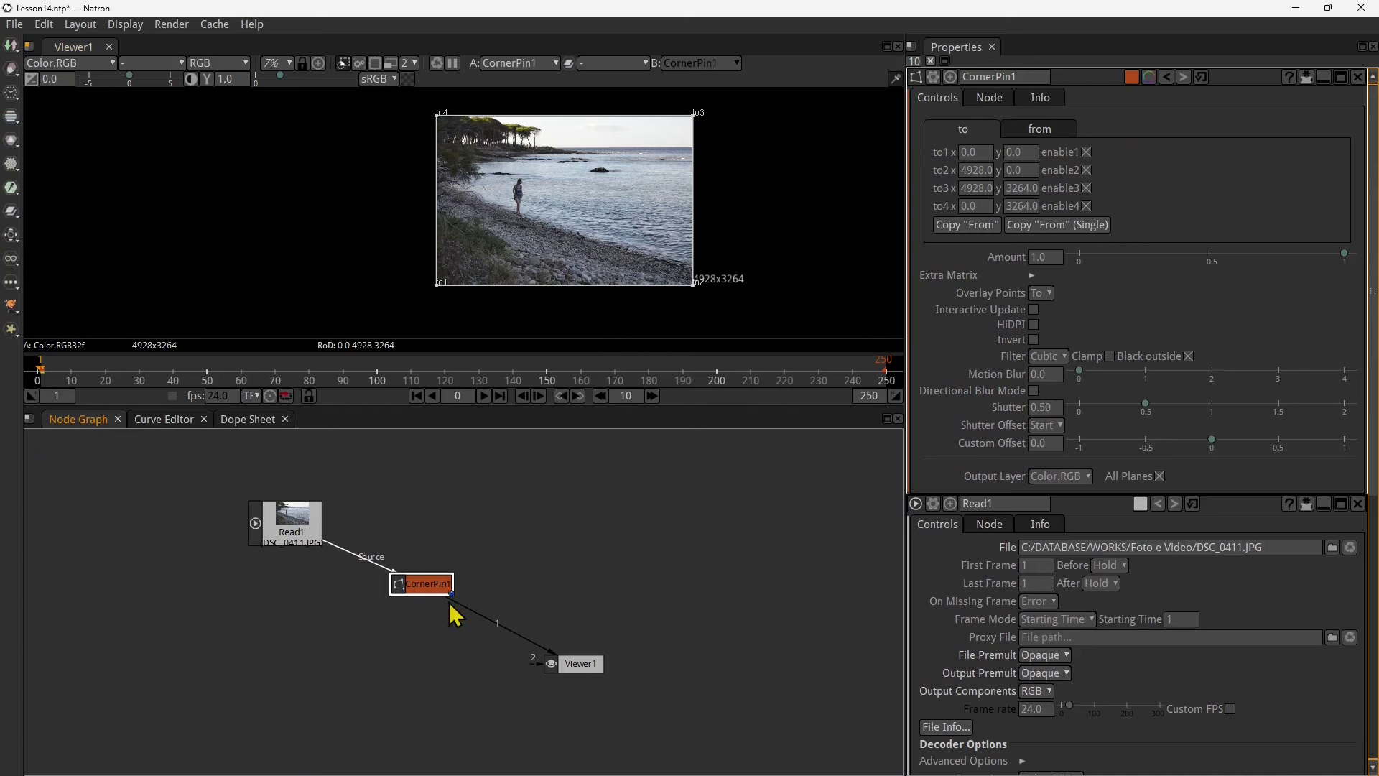
mouse_move(431, 590)
mouse_down()
mouse_move(450, 538)
mouse_move(437, 588)
mouse_up()
mouse_move(297, 538)
mouse_down()
mouse_move(299, 508)
mouse_move(291, 528)
mouse_up()
drag(436, 579, 440, 580)
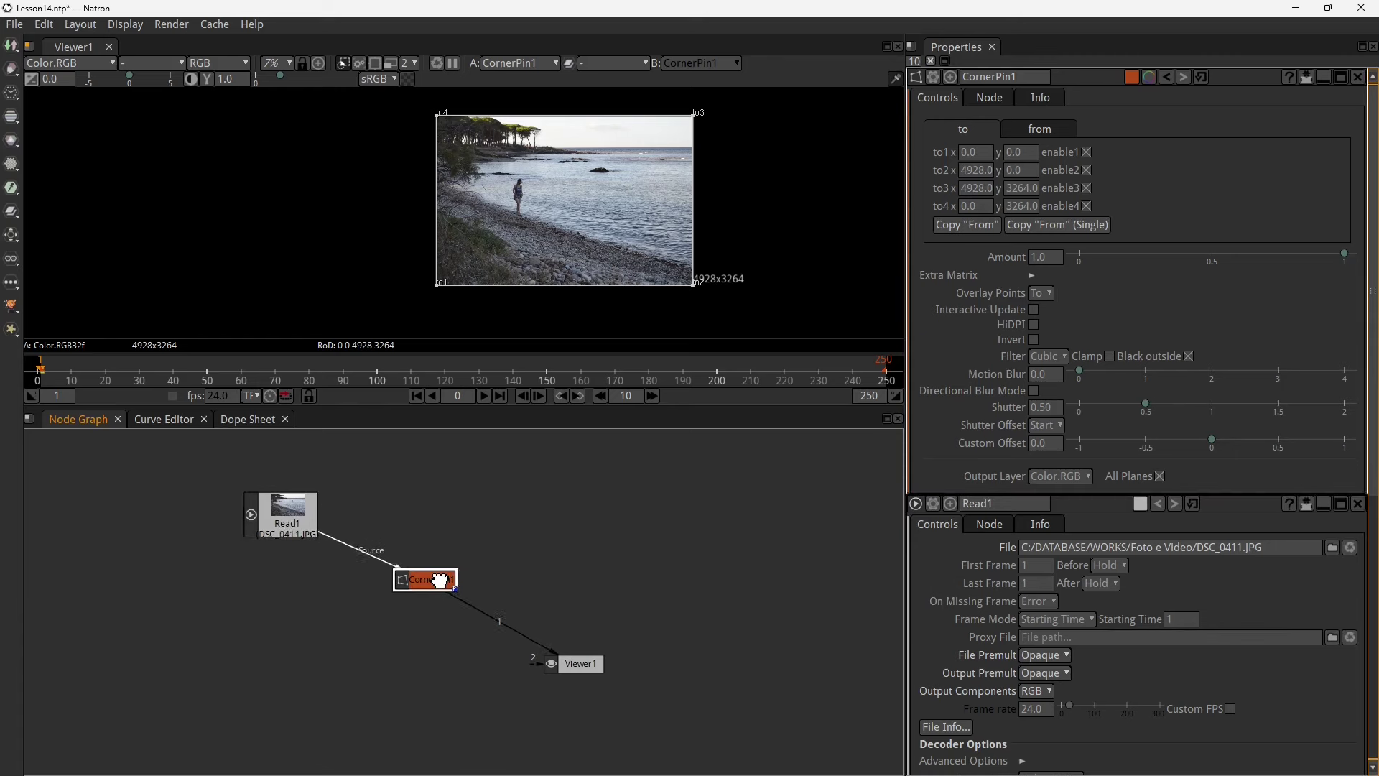
click(549, 662)
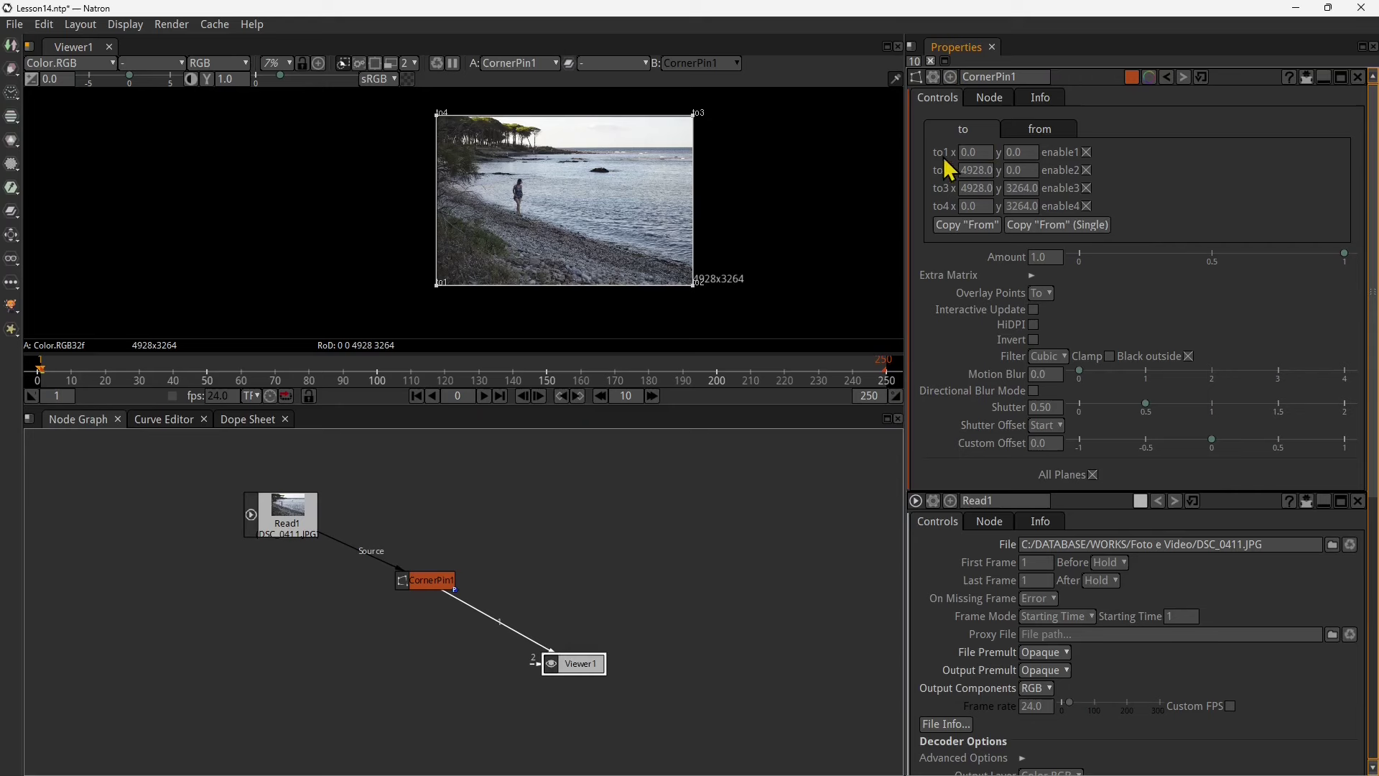
- Toggle the to2 point off and on again, and move the photo's to4 corner inward to about 993, 2326
click(1087, 171)
click(1087, 170)
drag(438, 117, 490, 163)
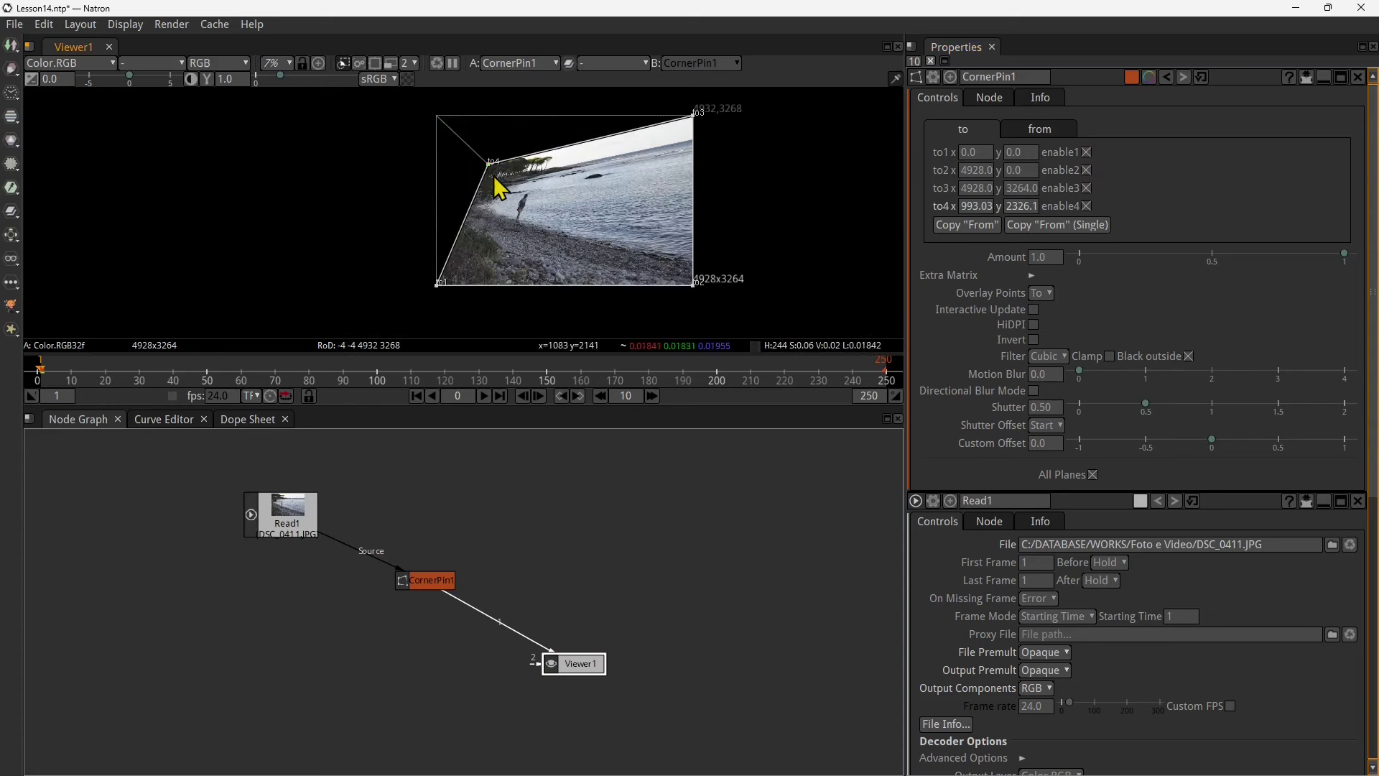
- Move the photo's corners inward: to1 to about 731, 607; to2 to 3383, 814; to3 to 3438, 2478; to4 to 745, 2781
drag(437, 283, 491, 245)
drag(489, 164, 476, 139)
drag(493, 248, 476, 256)
drag(694, 286, 631, 265)
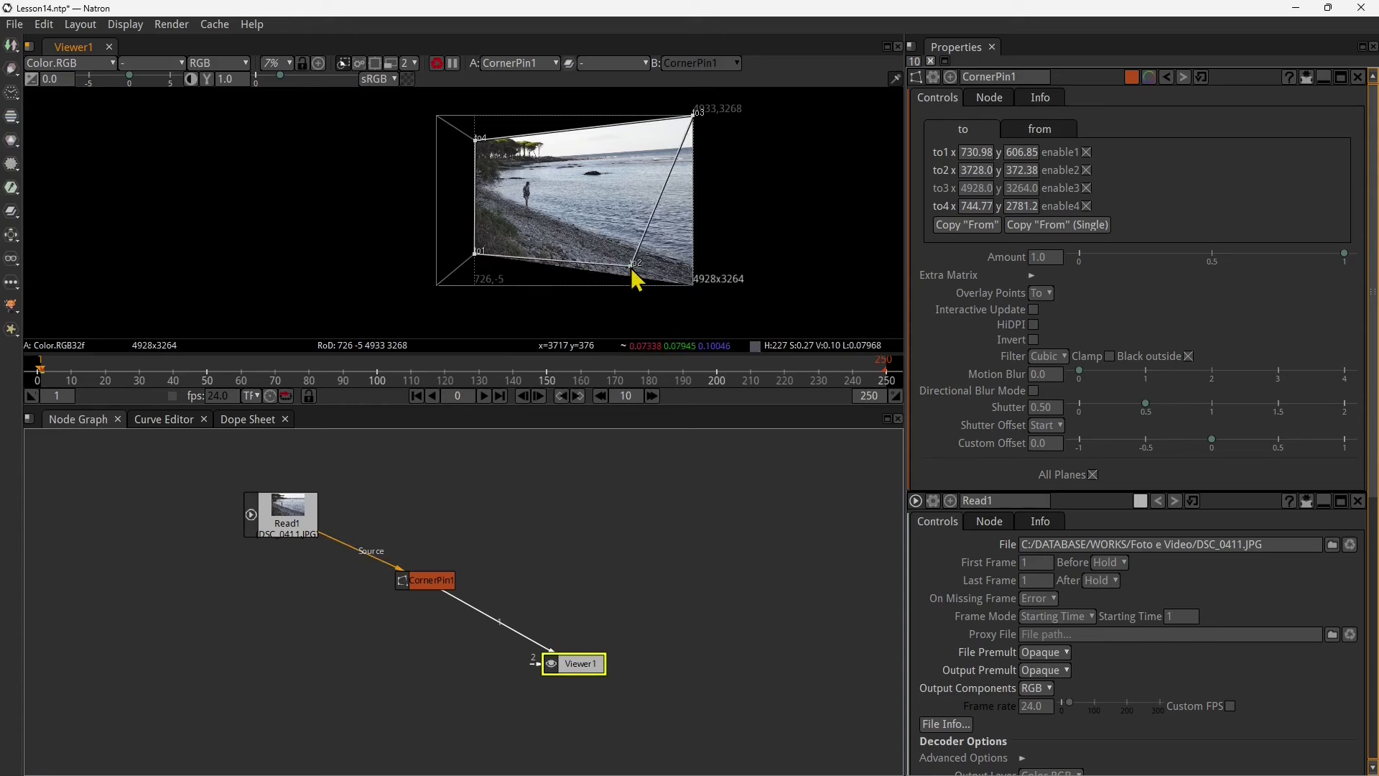
drag(693, 116, 609, 160)
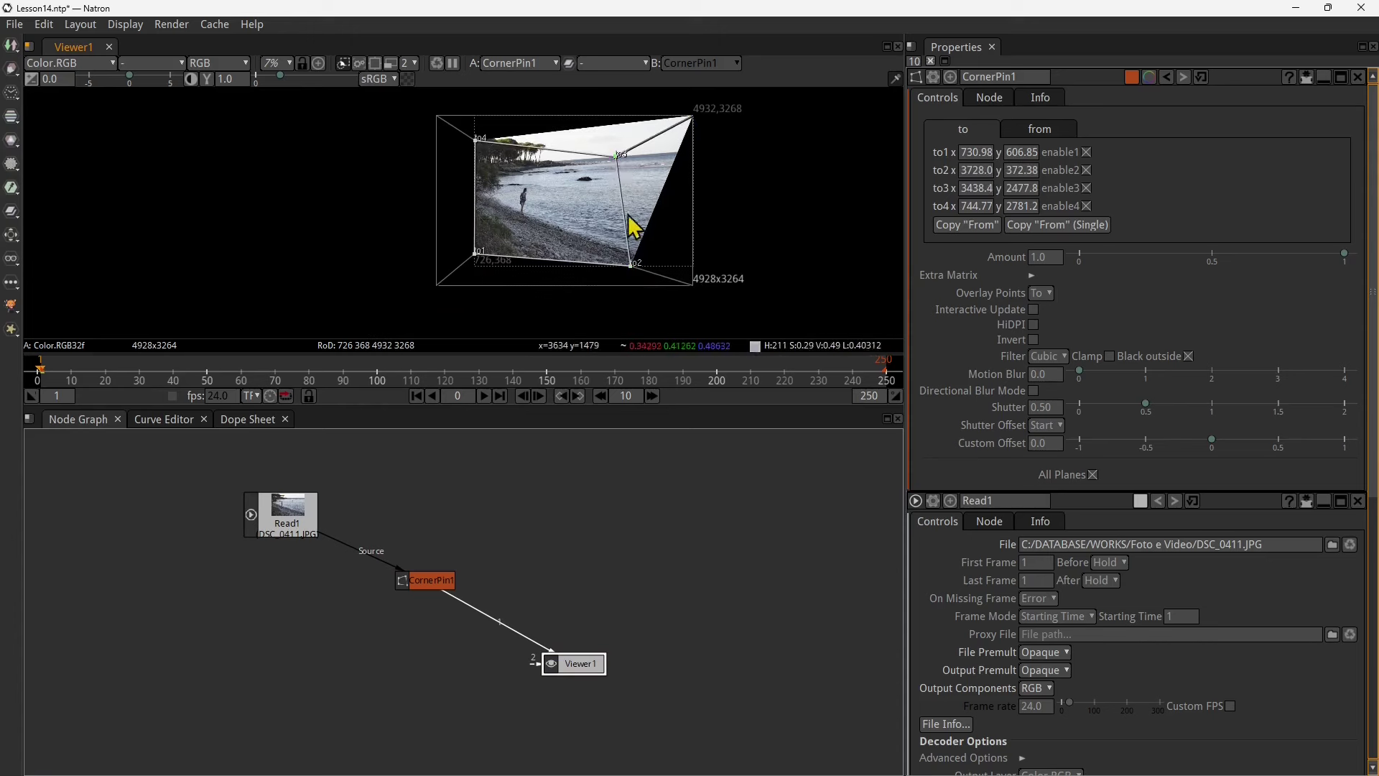
drag(628, 267, 612, 243)
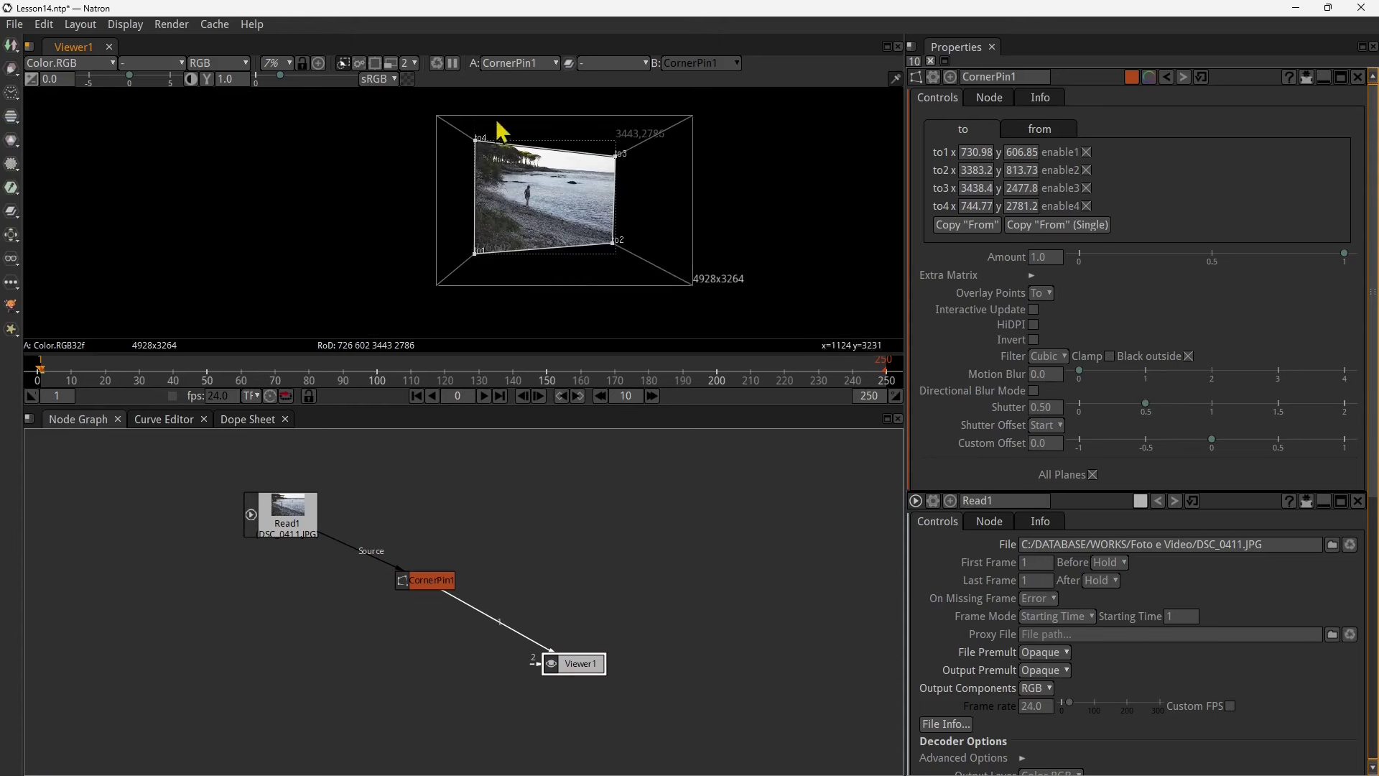
- Readjust the photo's left corners, placing to1 at about 786, 345 and to4 at about 745, 2836
drag(475, 255, 463, 267)
drag(475, 139, 466, 129)
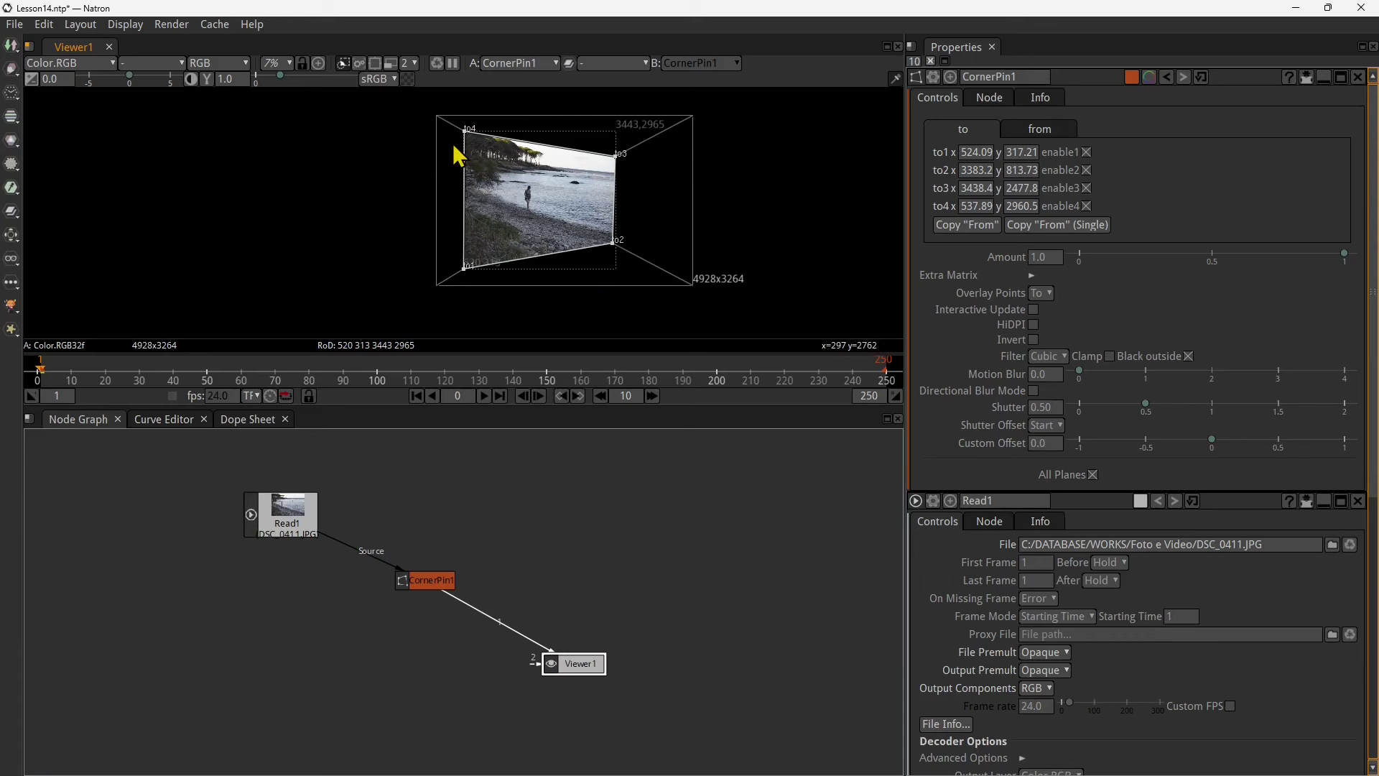
drag(465, 132, 476, 137)
drag(464, 267, 478, 268)
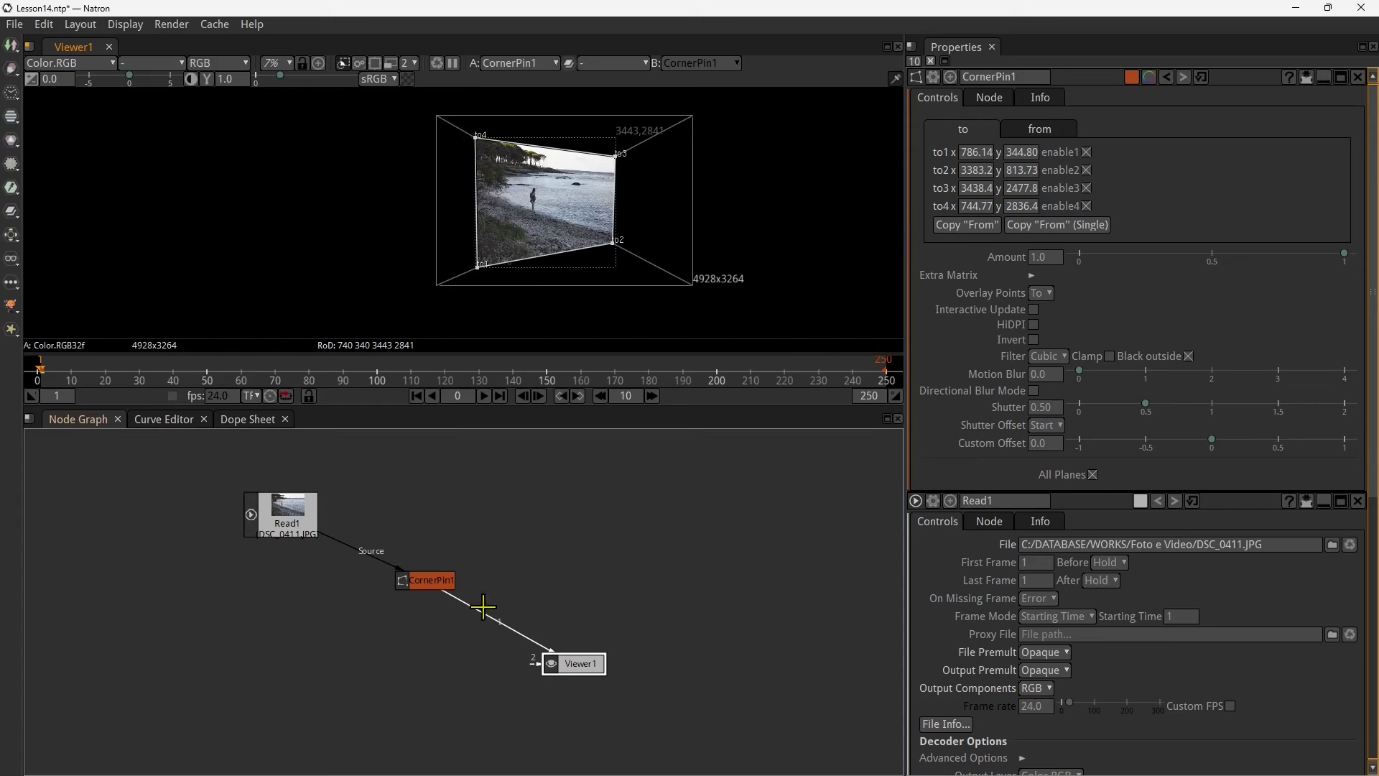
- Rearrange the Read1 and CornerPin1 nodes in the upper part of the node graph
drag(442, 582, 445, 617)
drag(320, 527, 283, 506)
drag(423, 620, 497, 542)
drag(251, 495, 335, 512)
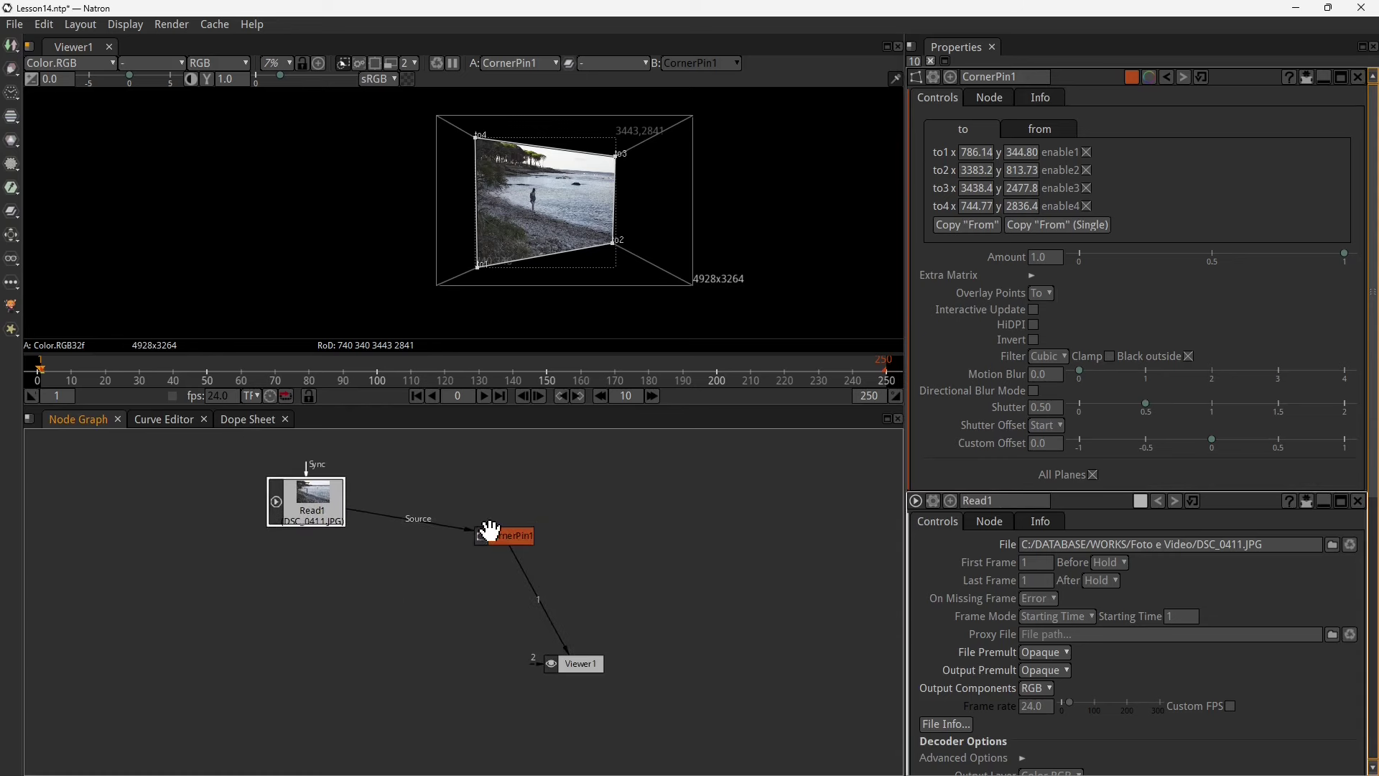
- Add an unconnected Merge node below Read1 in the node graph
click(316, 584)
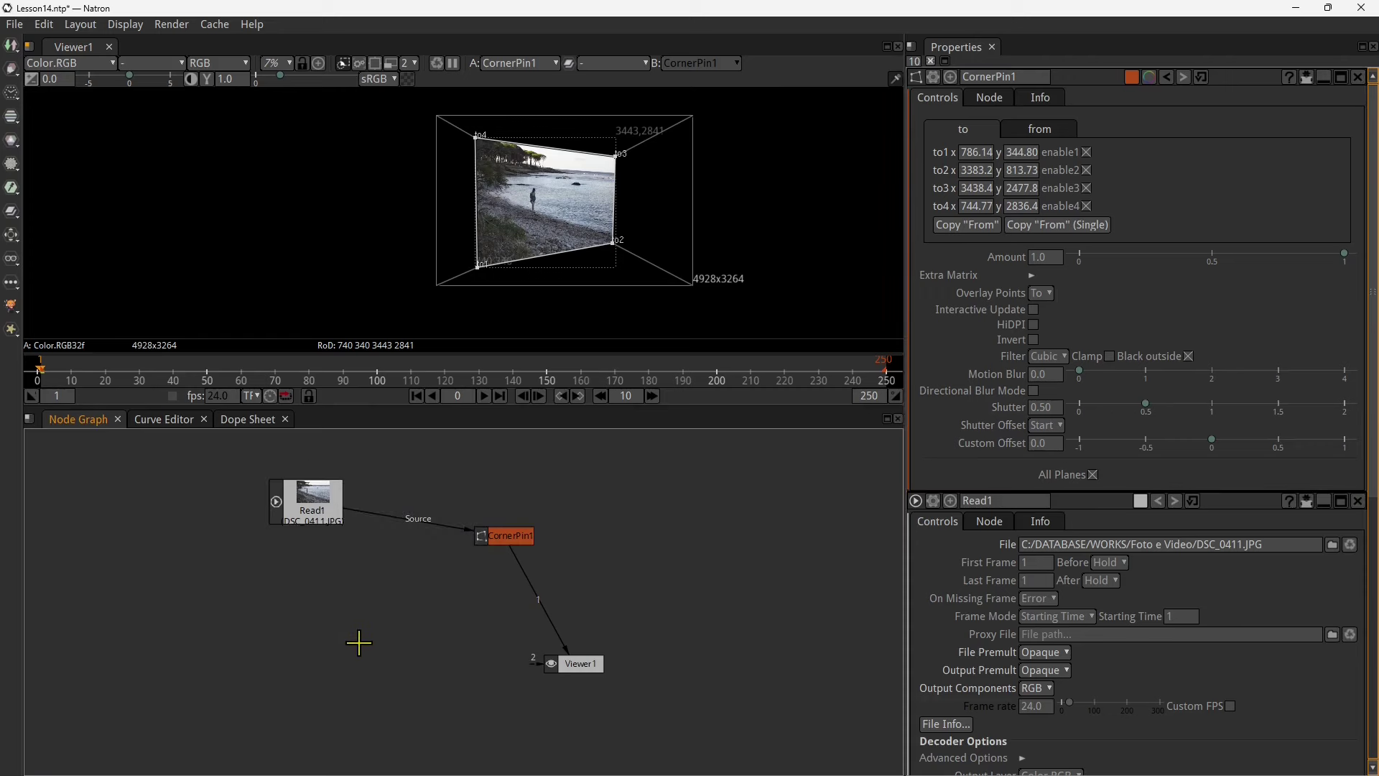
key(m)
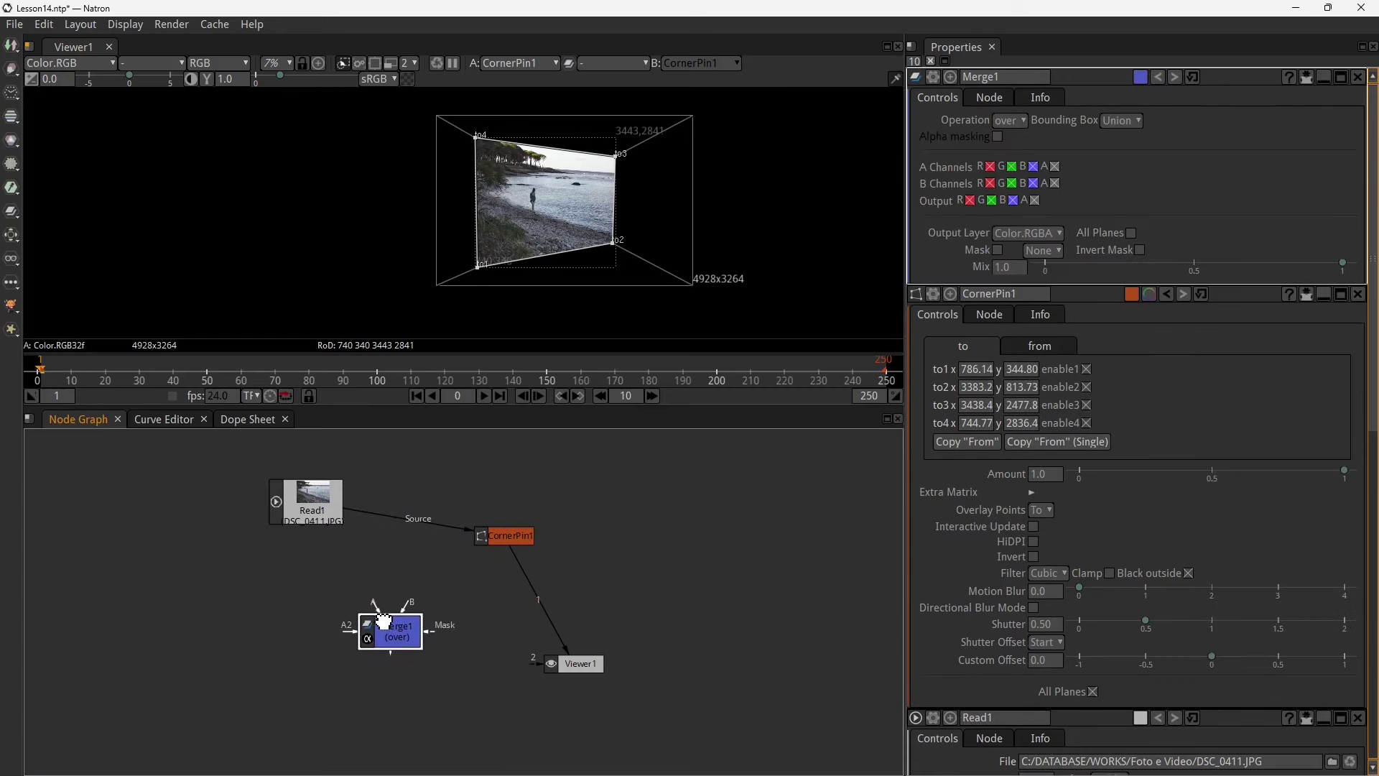
drag(375, 622, 303, 502)
drag(386, 641, 311, 631)
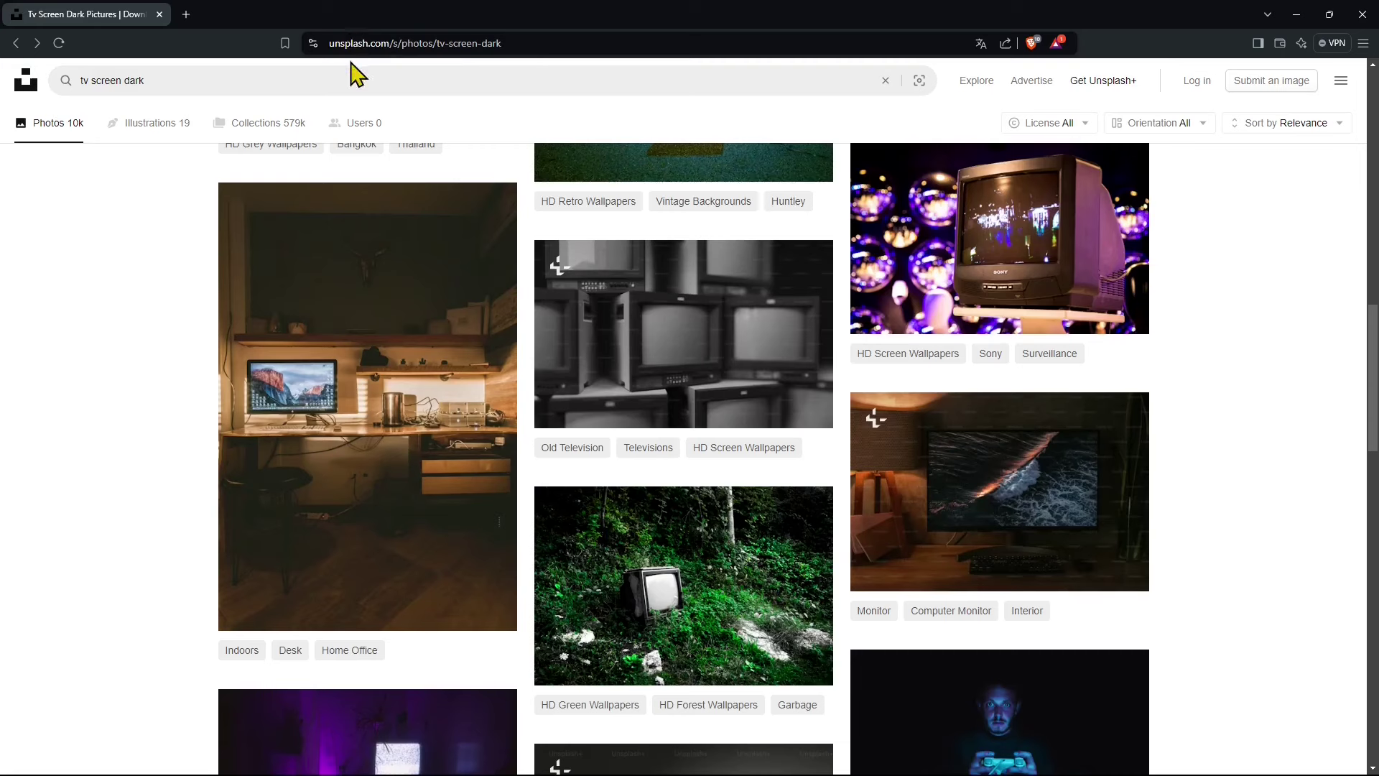
- Switch to Unsplash in the browser and open the "tv screen dark" result showing a man in front of a TV
click(127, 81)
key(ctrl+a)
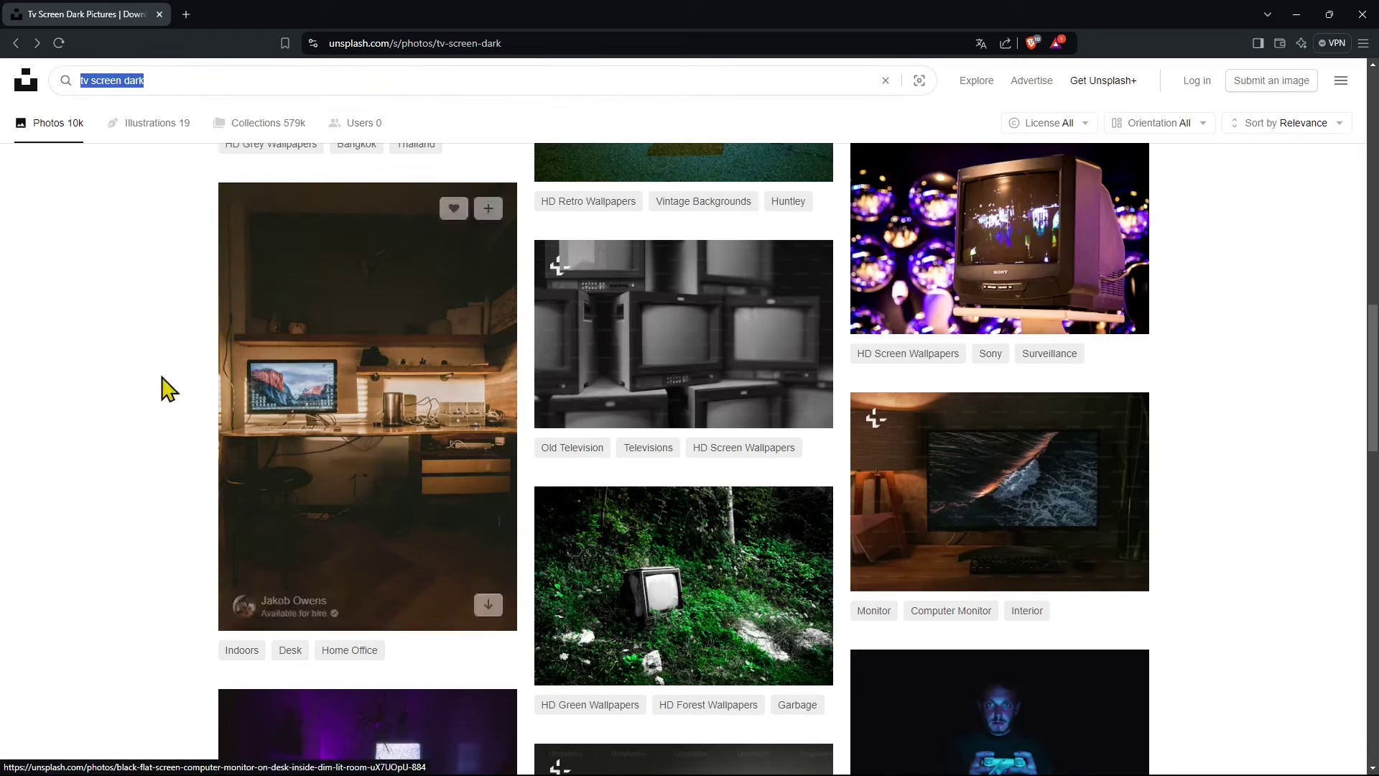
scroll(419, 529, up, 1)
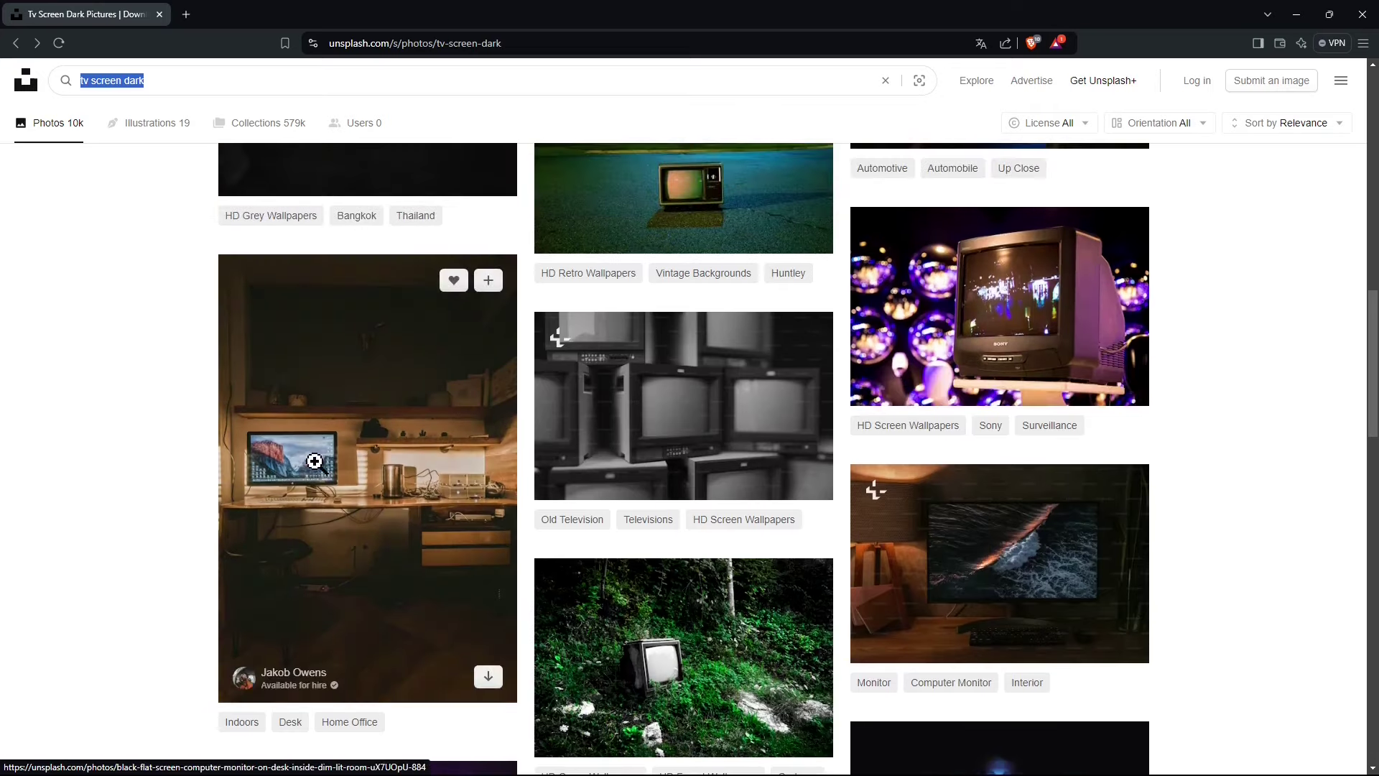
scroll(964, 438, up, 3)
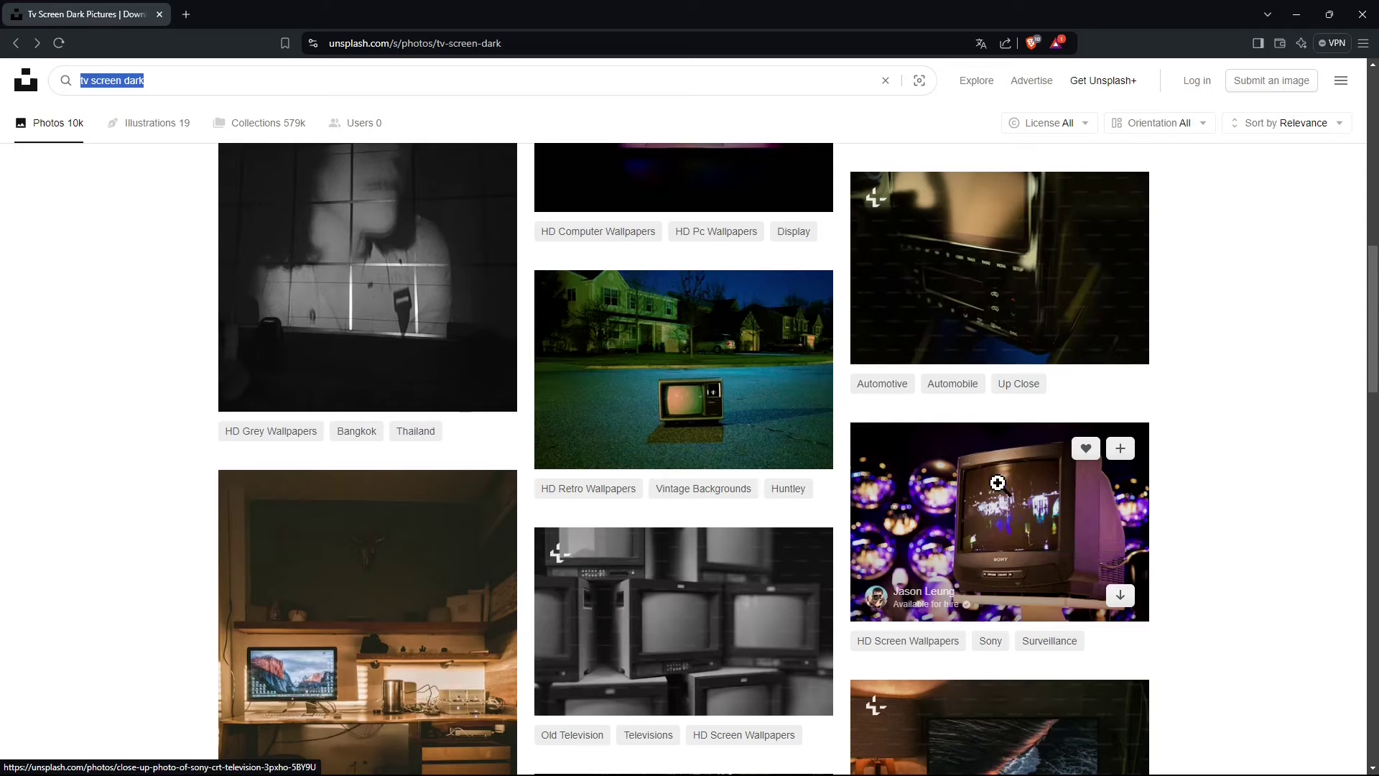
scroll(1000, 522, up, 8)
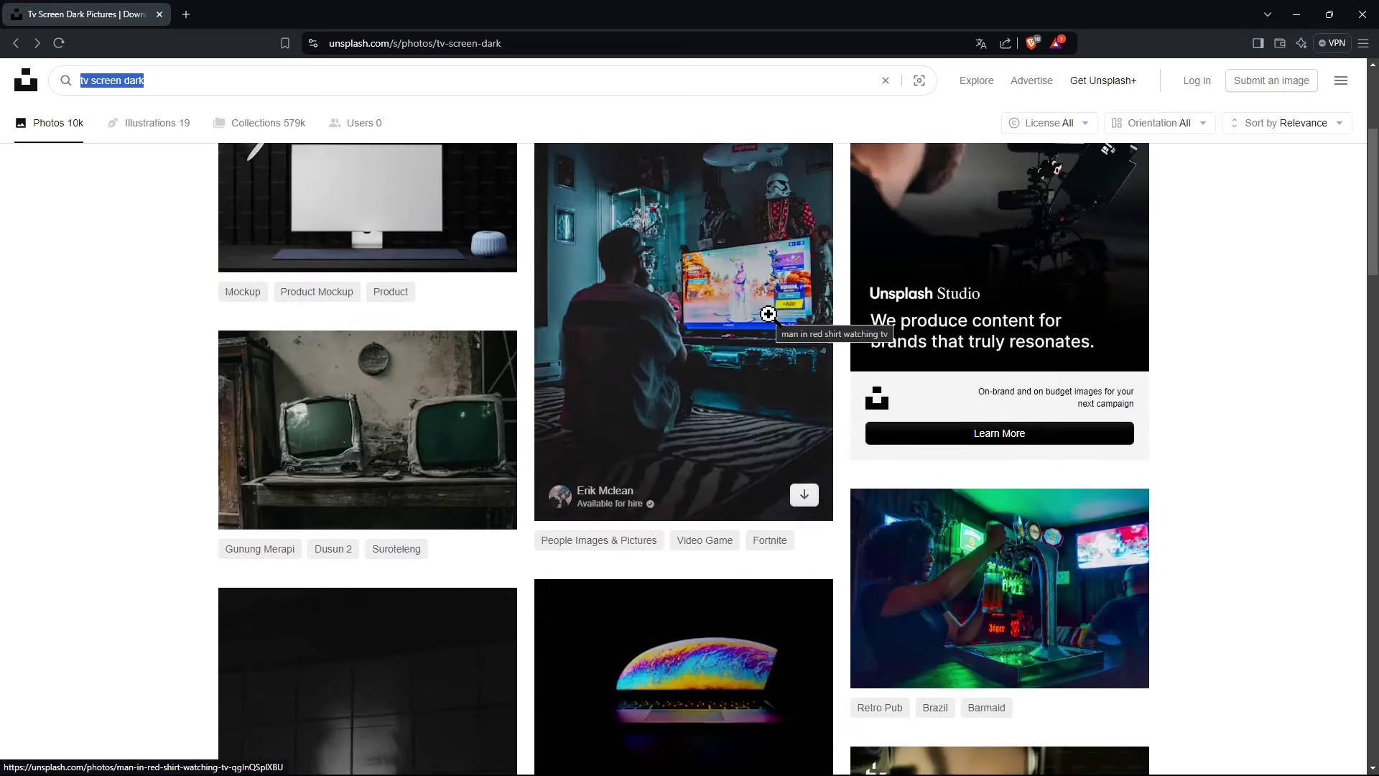
scroll(714, 492, up, 3)
scroll(709, 514, down, 1)
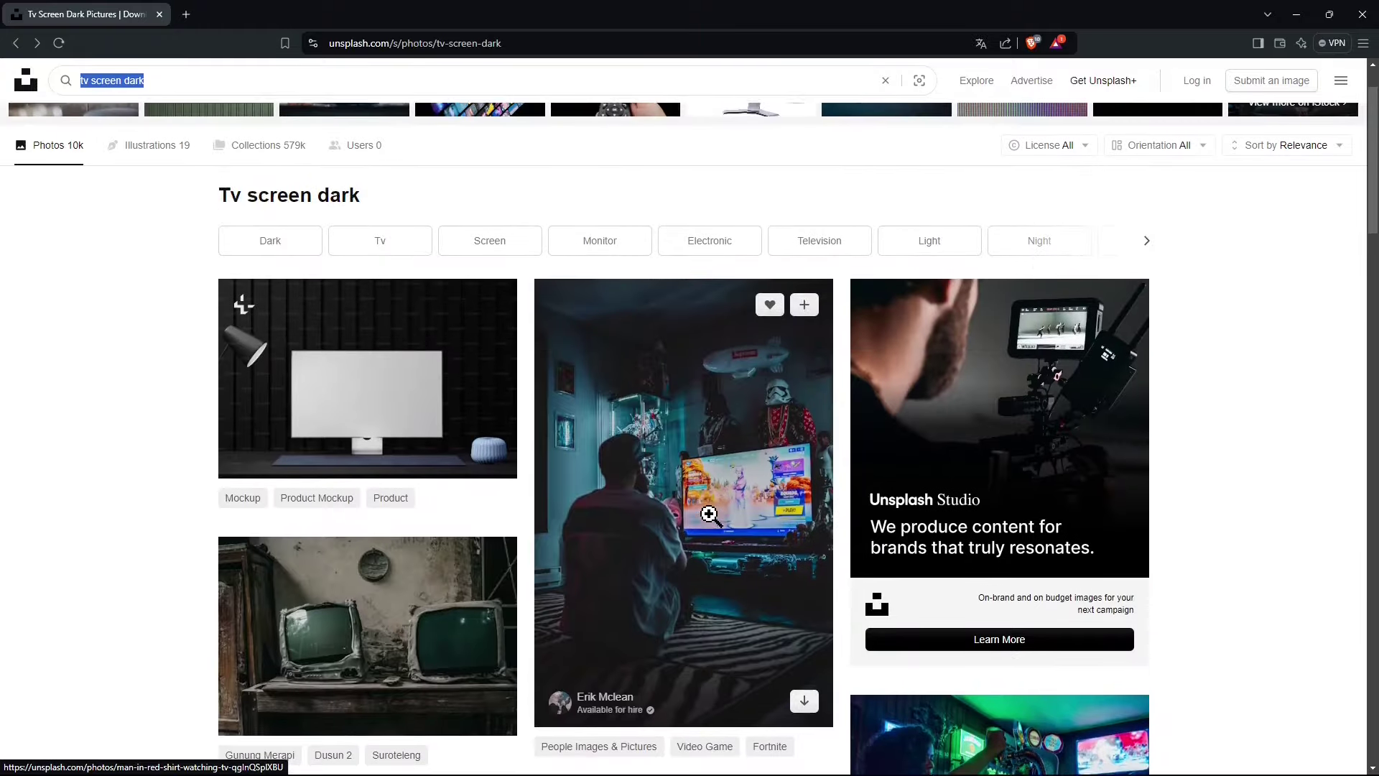
click(696, 465)
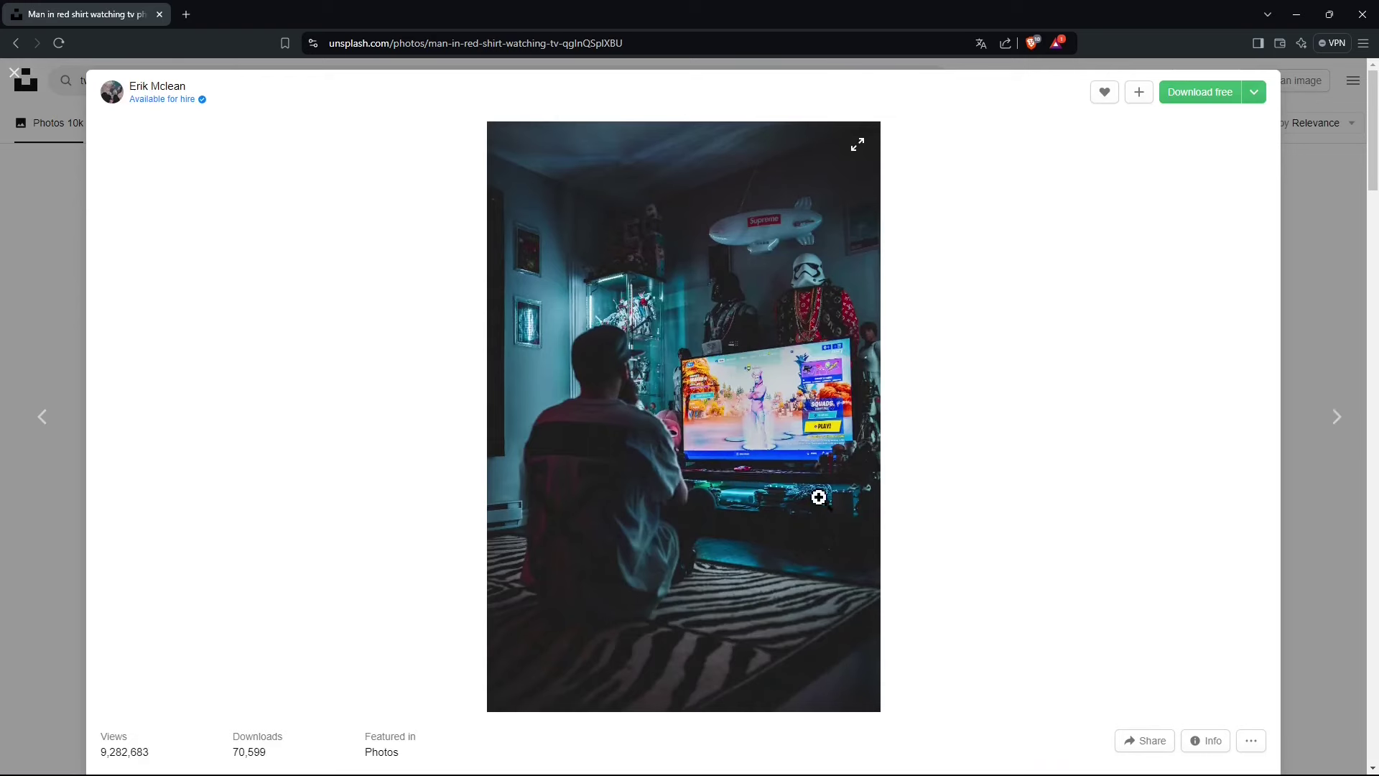
- Download the TV photo in the Small size (640 x 960)
click(1253, 100)
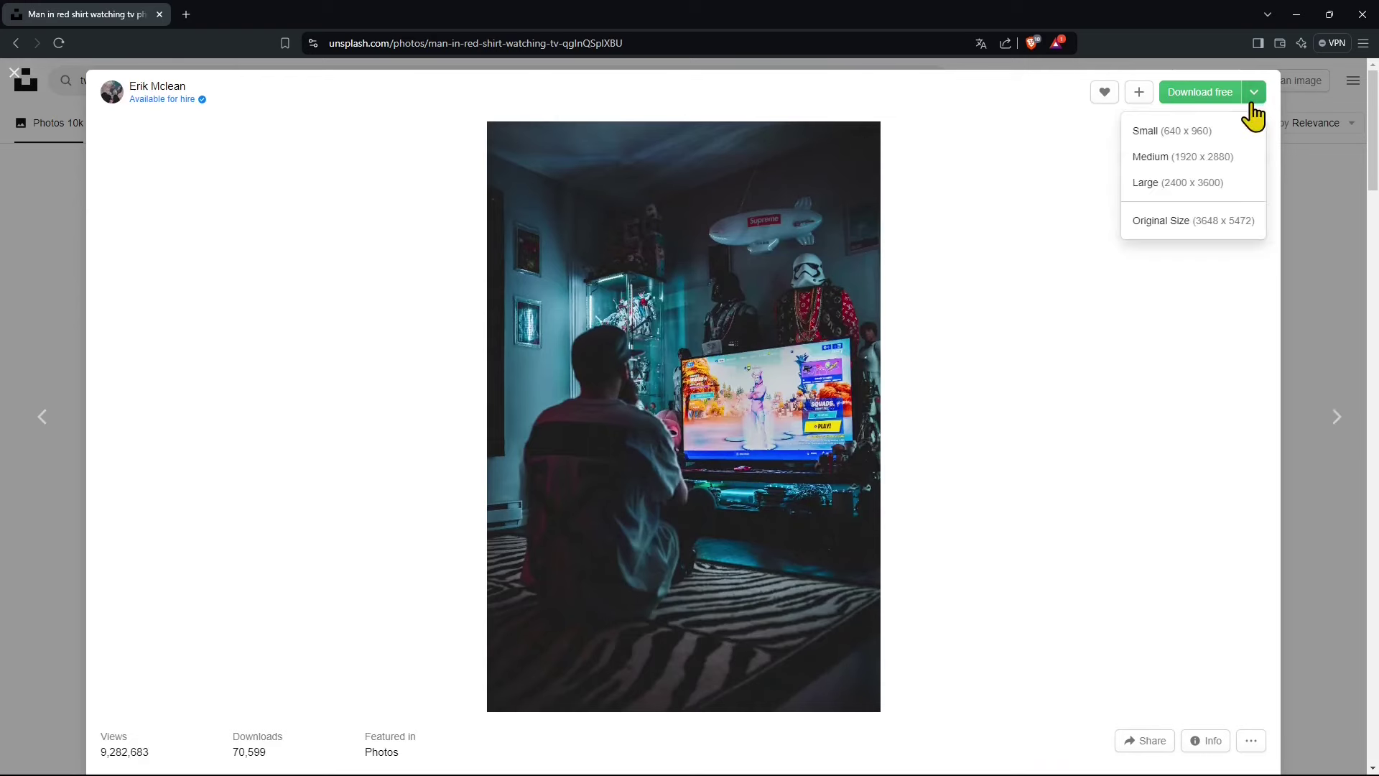
click(1163, 130)
click(825, 742)
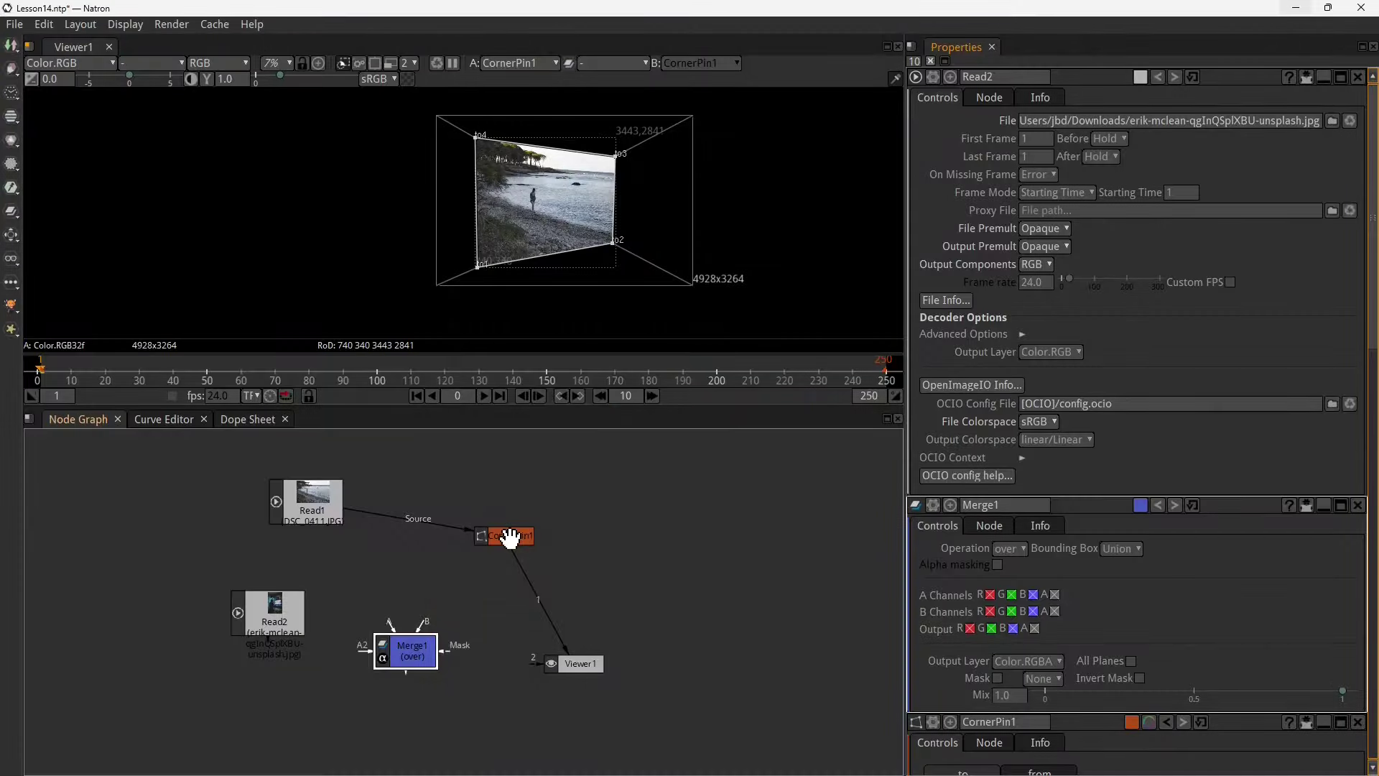
- Insert Merge1 directly before Viewer1 in the node graph, moving CornerPin1 up beside Read1
drag(502, 536, 495, 506)
drag(567, 659, 554, 650)
drag(413, 650, 578, 662)
drag(487, 606, 473, 623)
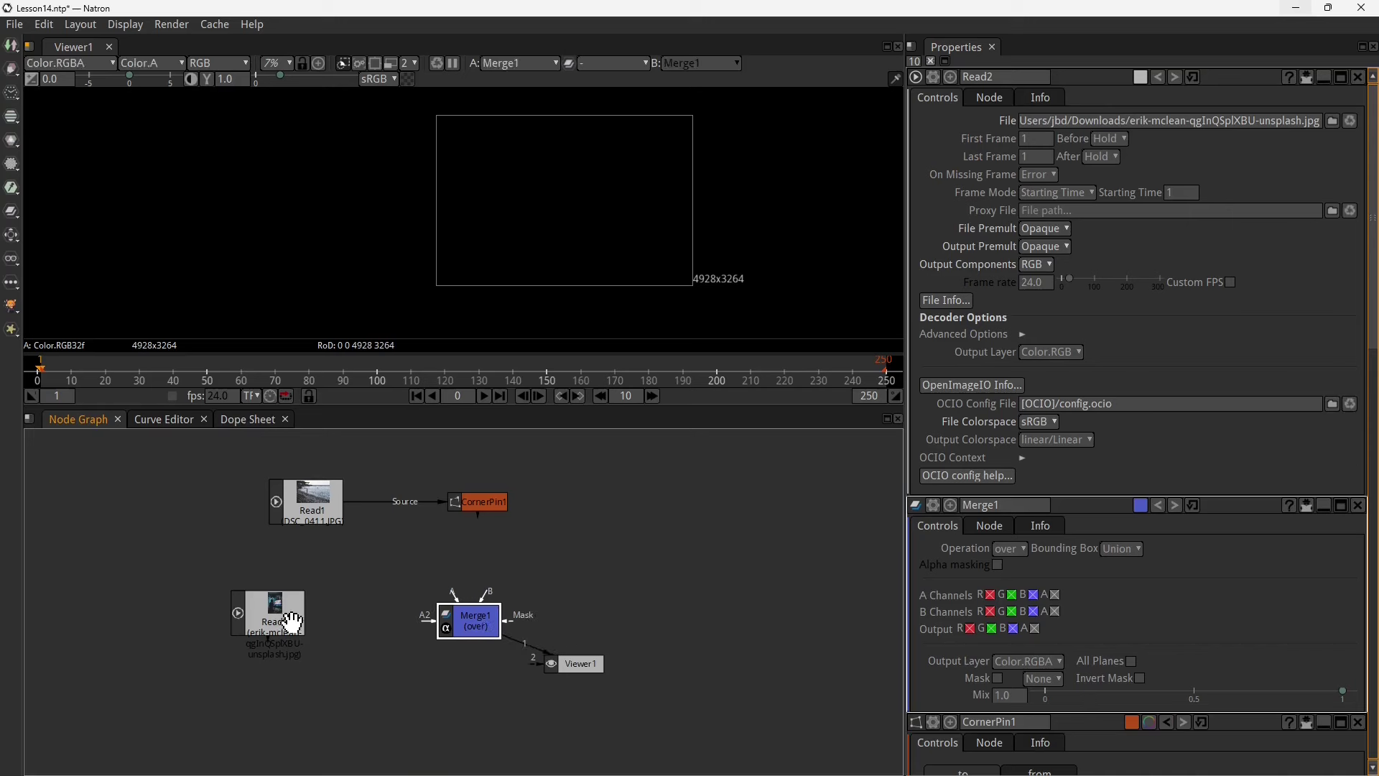
- Move the TV photo's Read2 node to the right of CornerPin1 and connect it to Merge1's B input
drag(291, 621, 634, 537)
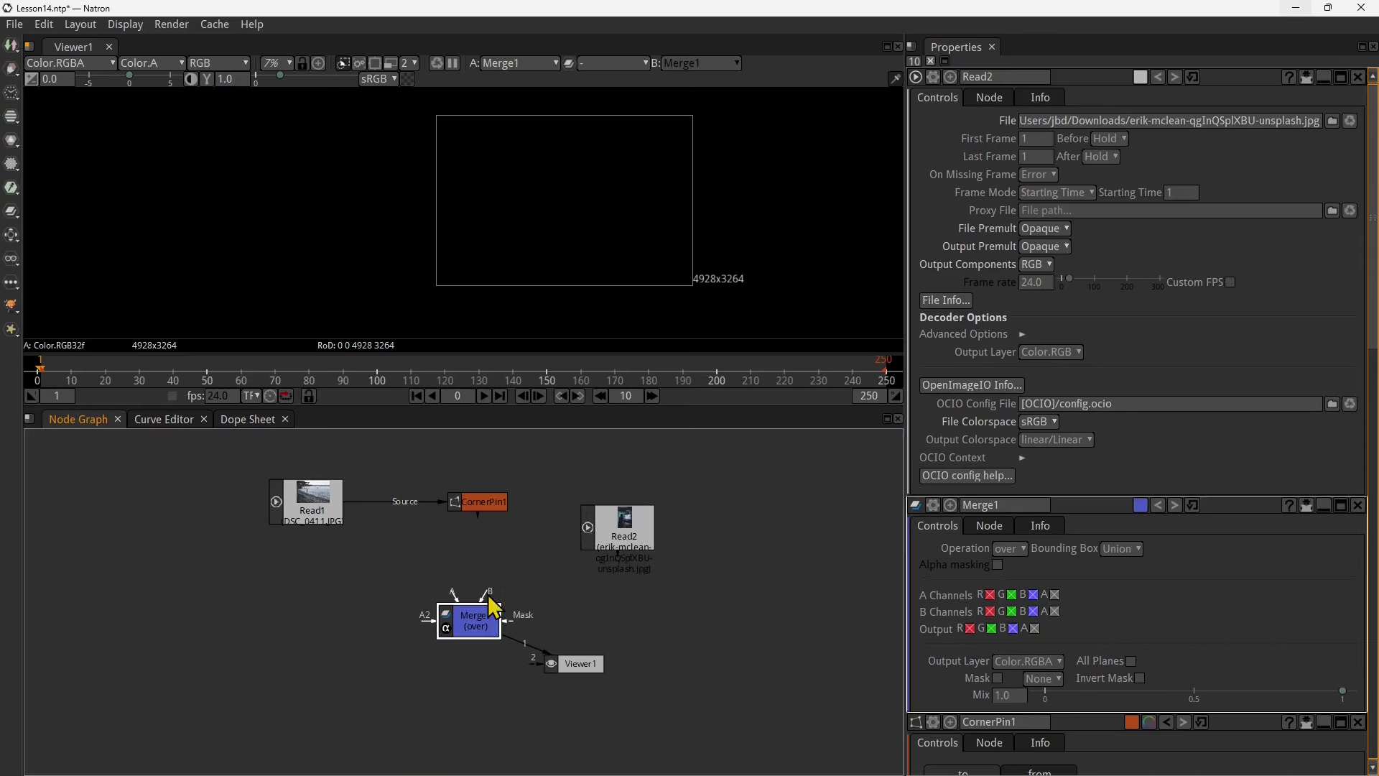
drag(494, 607, 627, 546)
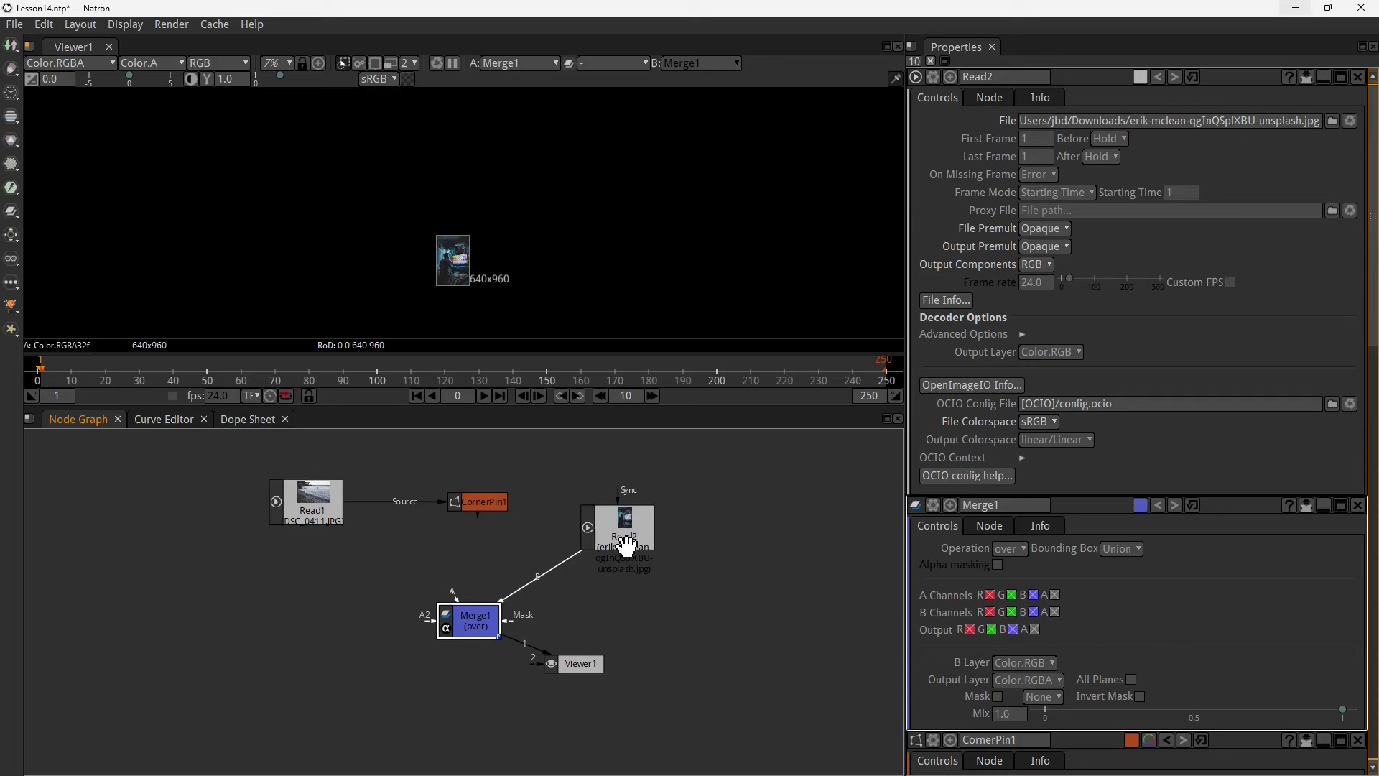
- Move CornerPin1 down between Read1 and Merge1 and connect it to Merge1's A input
click(316, 528)
drag(485, 503, 428, 540)
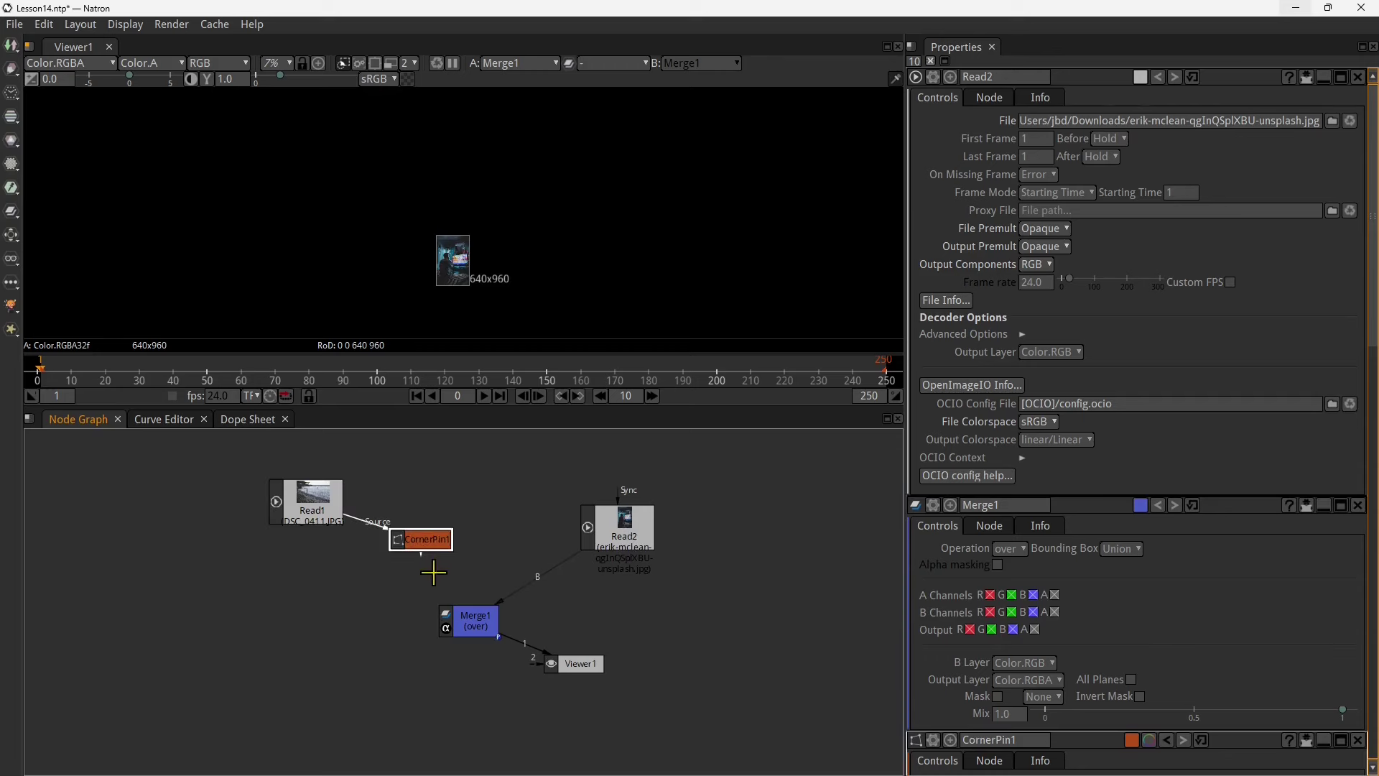
click(470, 632)
drag(440, 567, 424, 545)
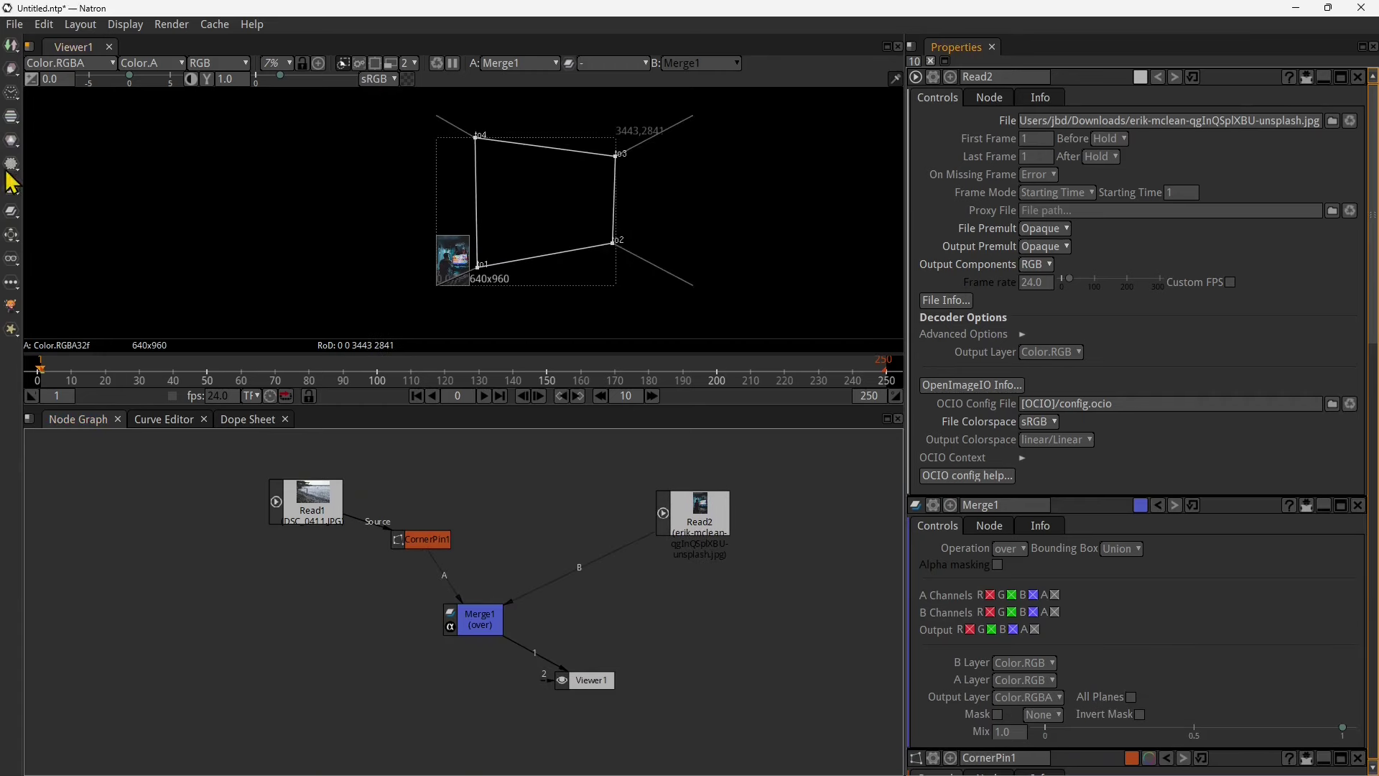
- Add a Reformat node between Read2 and Merge1's B input and space the nodes apart
click(12, 243)
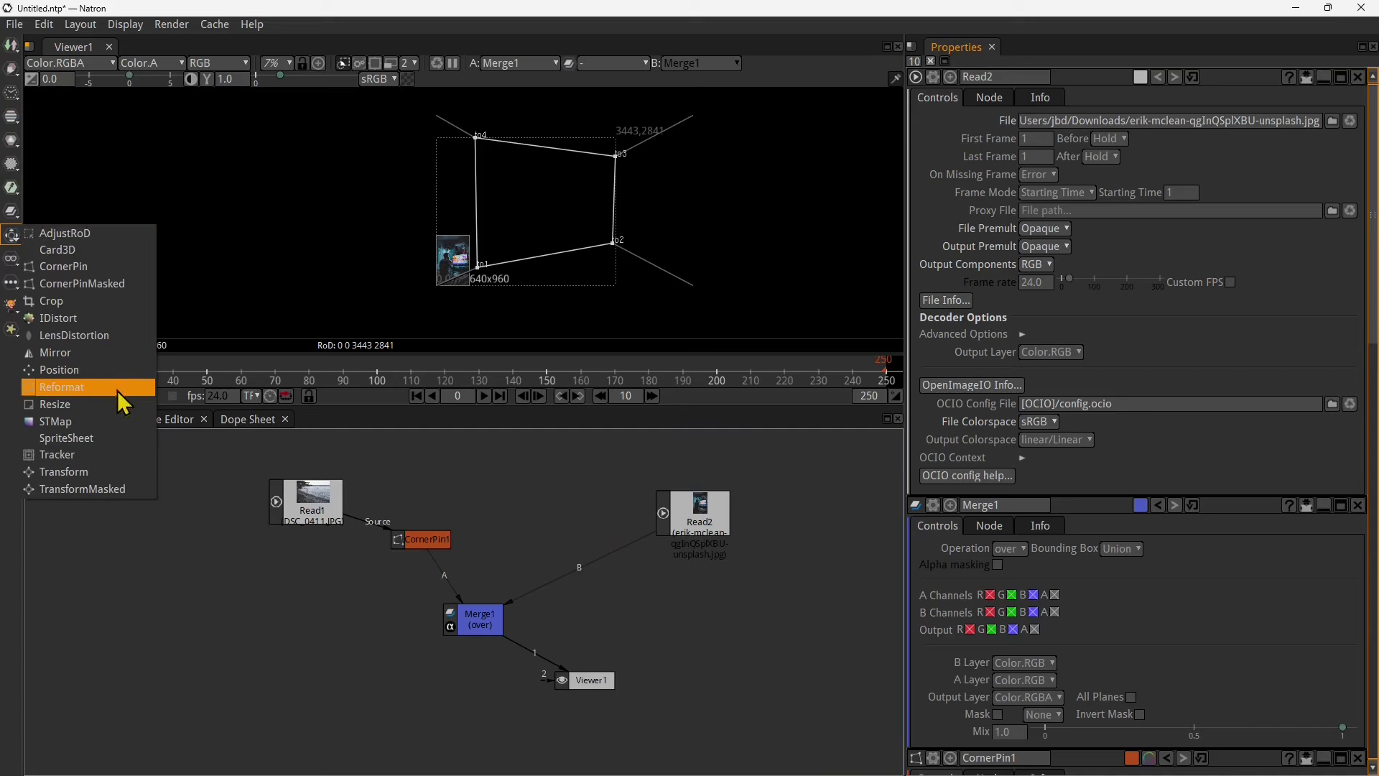
click(68, 388)
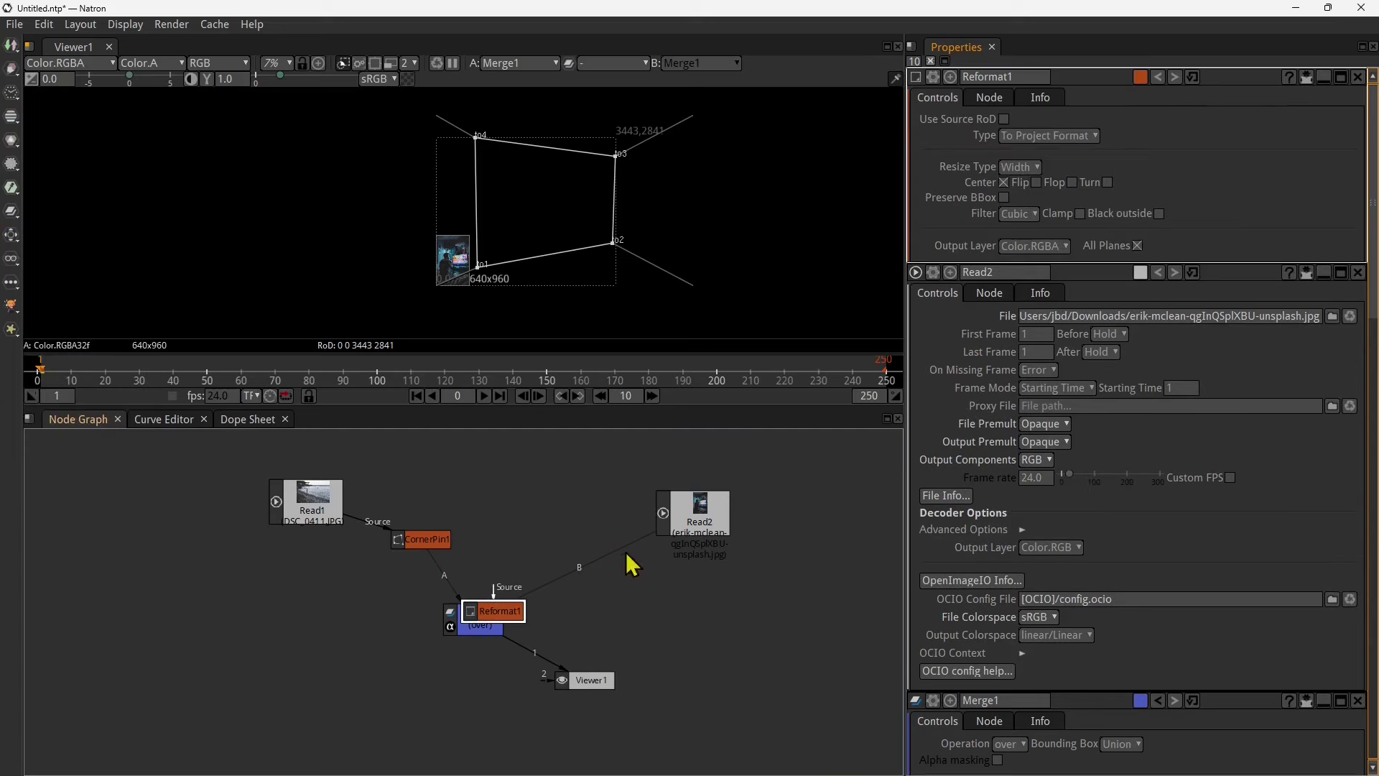
drag(476, 627, 424, 644)
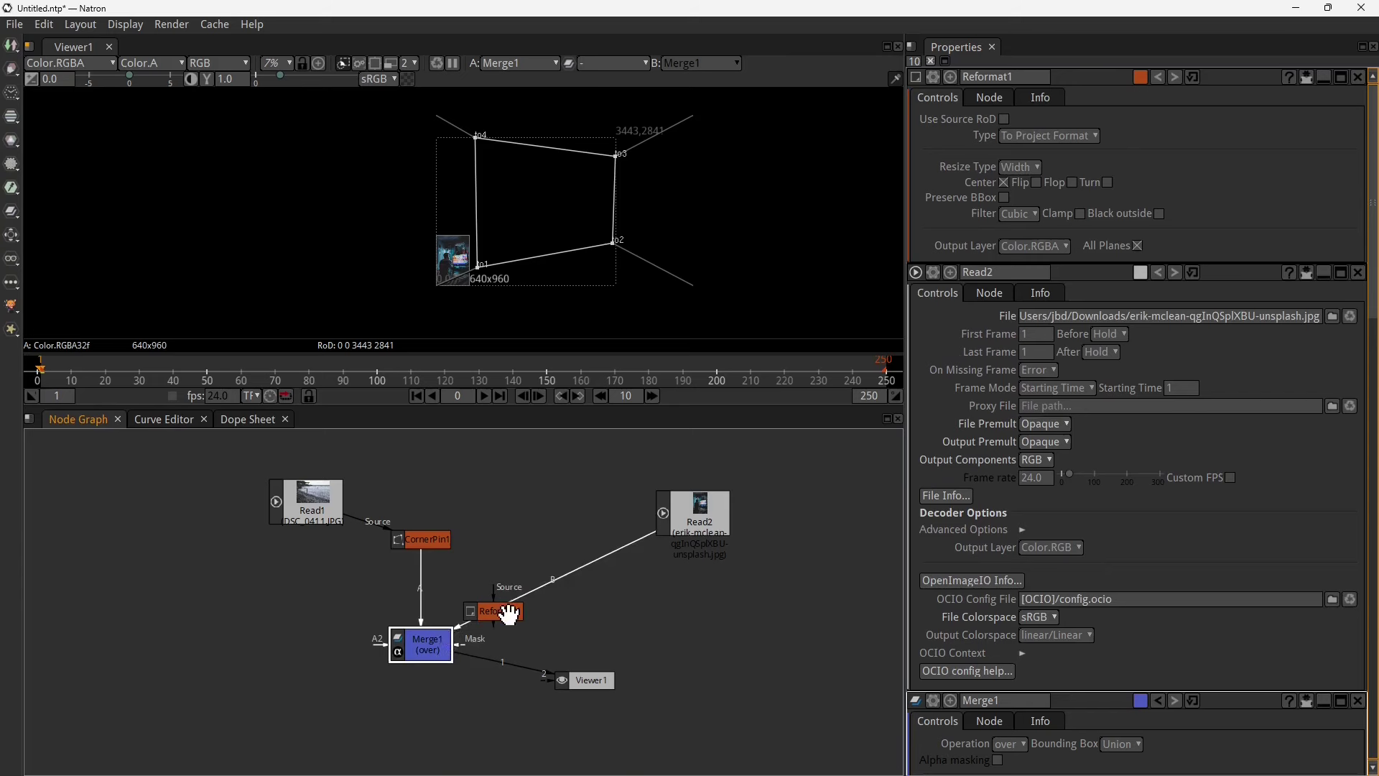
drag(506, 610, 580, 590)
drag(431, 642, 478, 616)
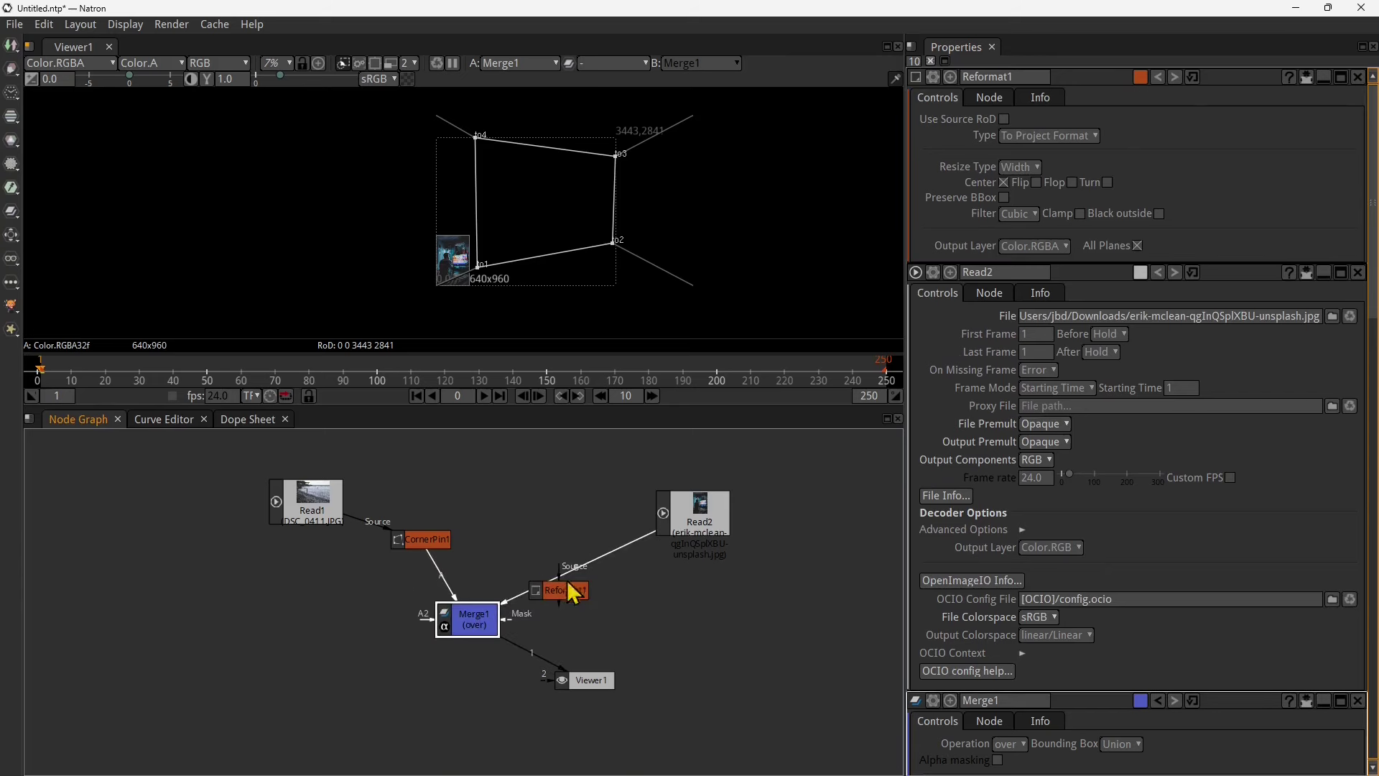
drag(573, 593, 569, 531)
mouse_move(513, 616)
mouse_down()
mouse_move(556, 535)
mouse_move(486, 614)
mouse_up()
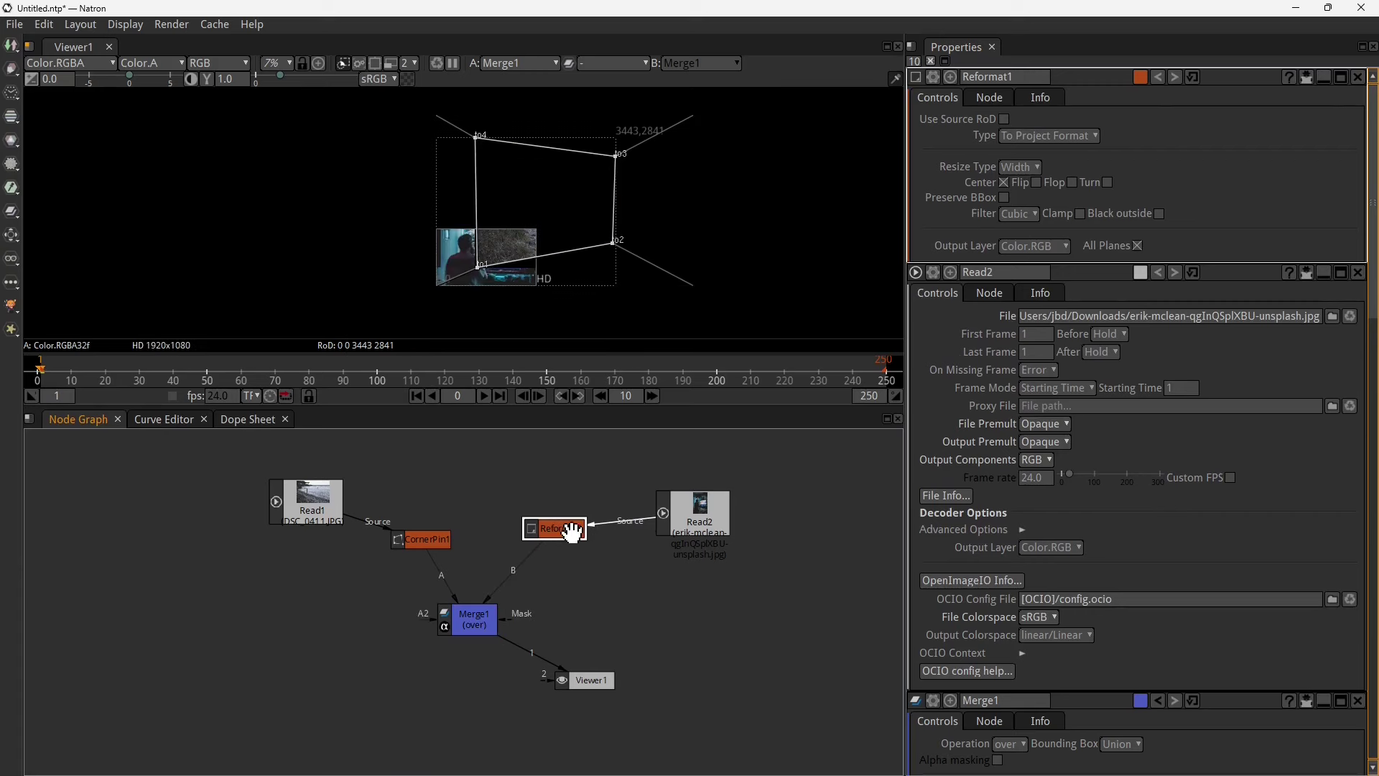
drag(572, 532, 594, 563)
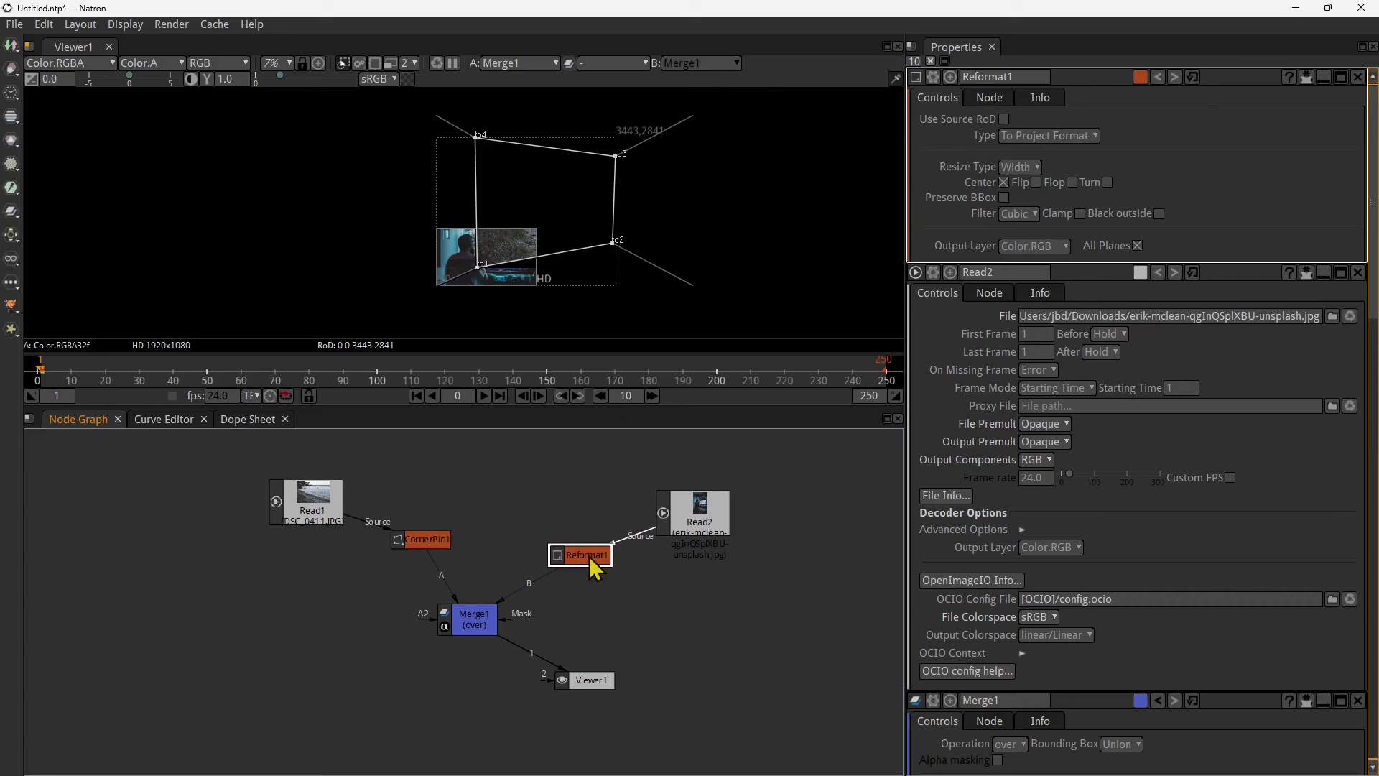
- Try the To Box type with a custom size on the Reformat1 node
click(1027, 136)
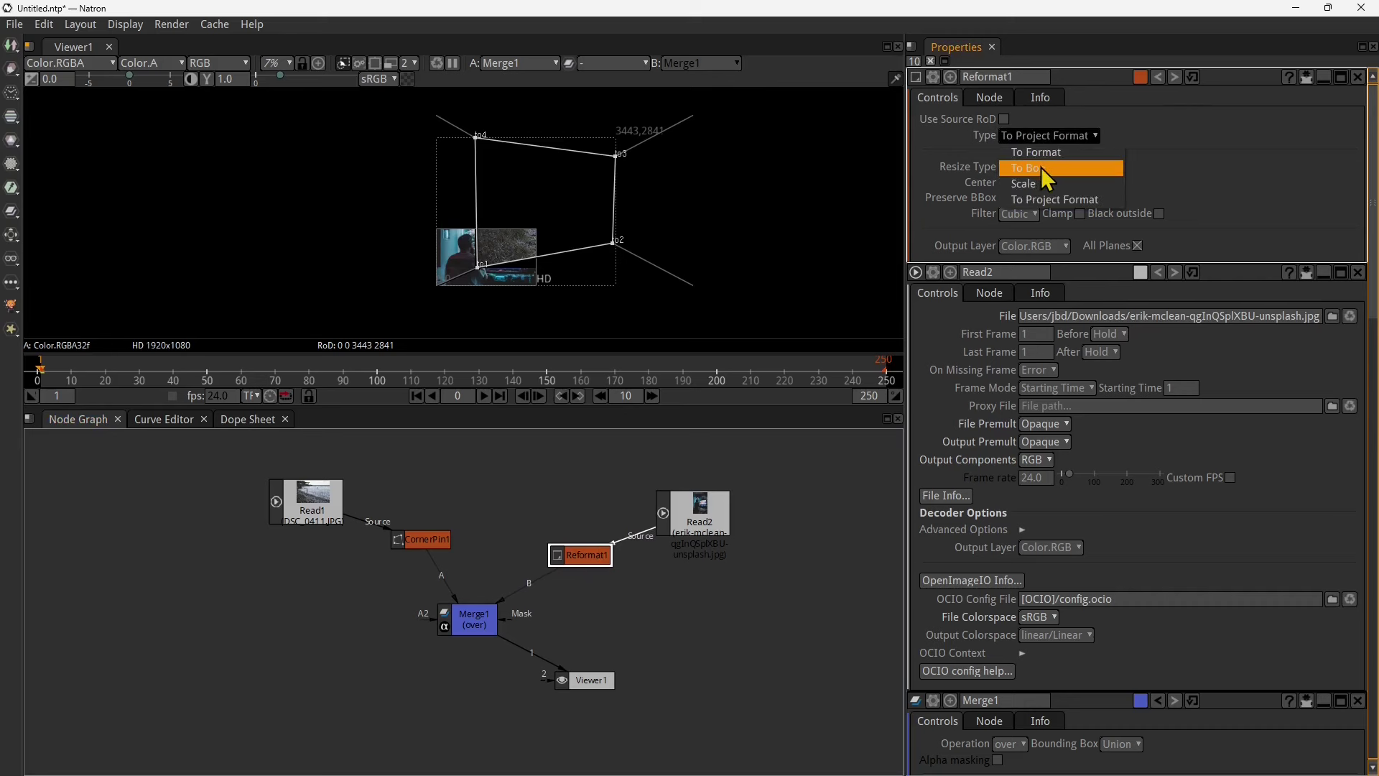
click(1040, 170)
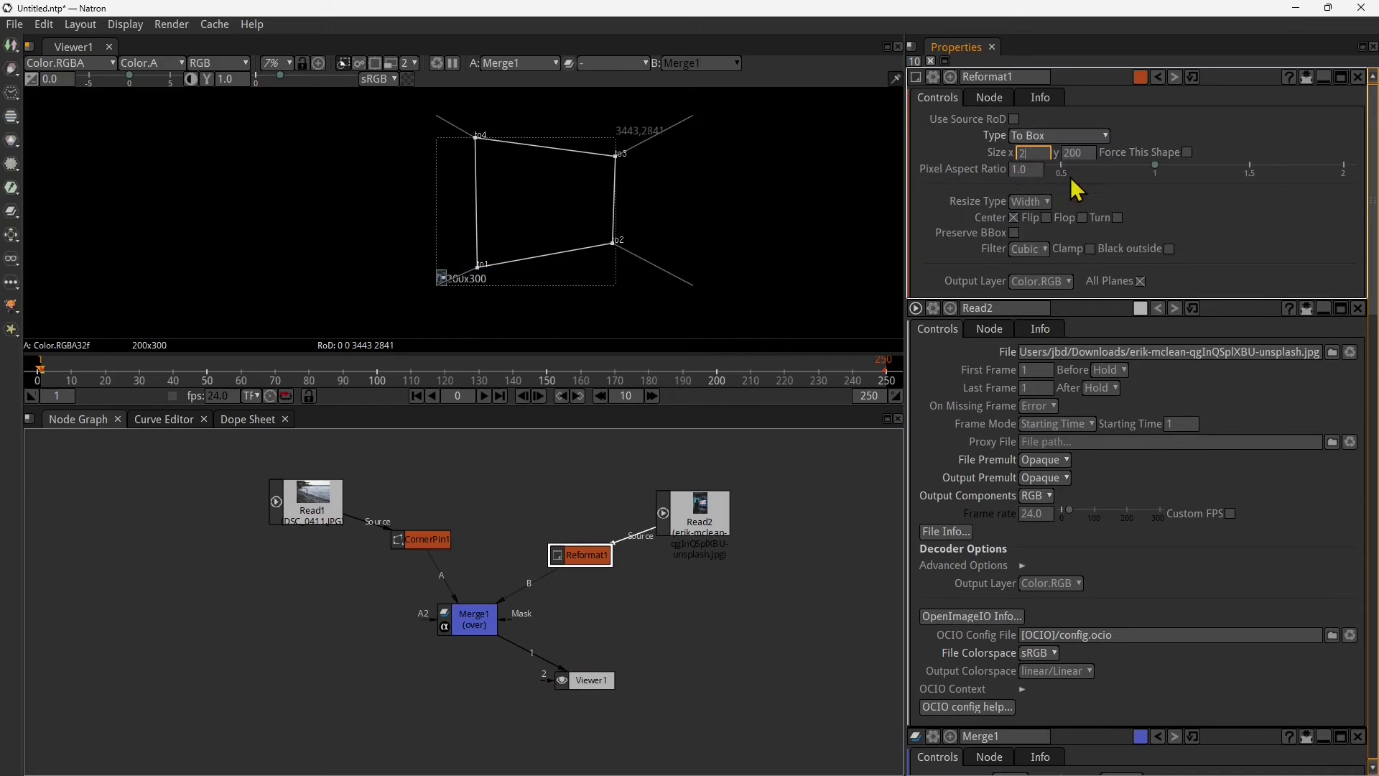
key(Return)
- Set Reformat1's type to To Project Format and its resize type to Fill
click(1045, 138)
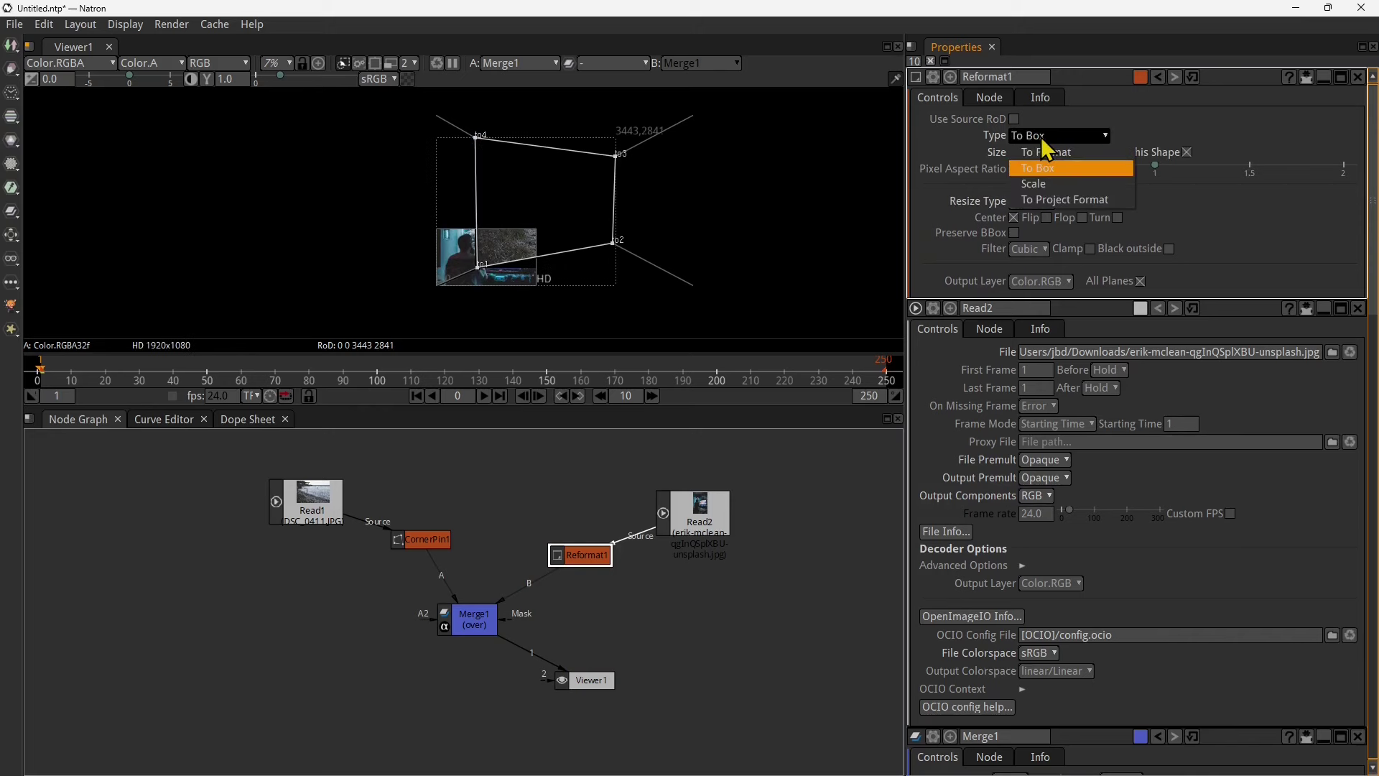
click(1048, 200)
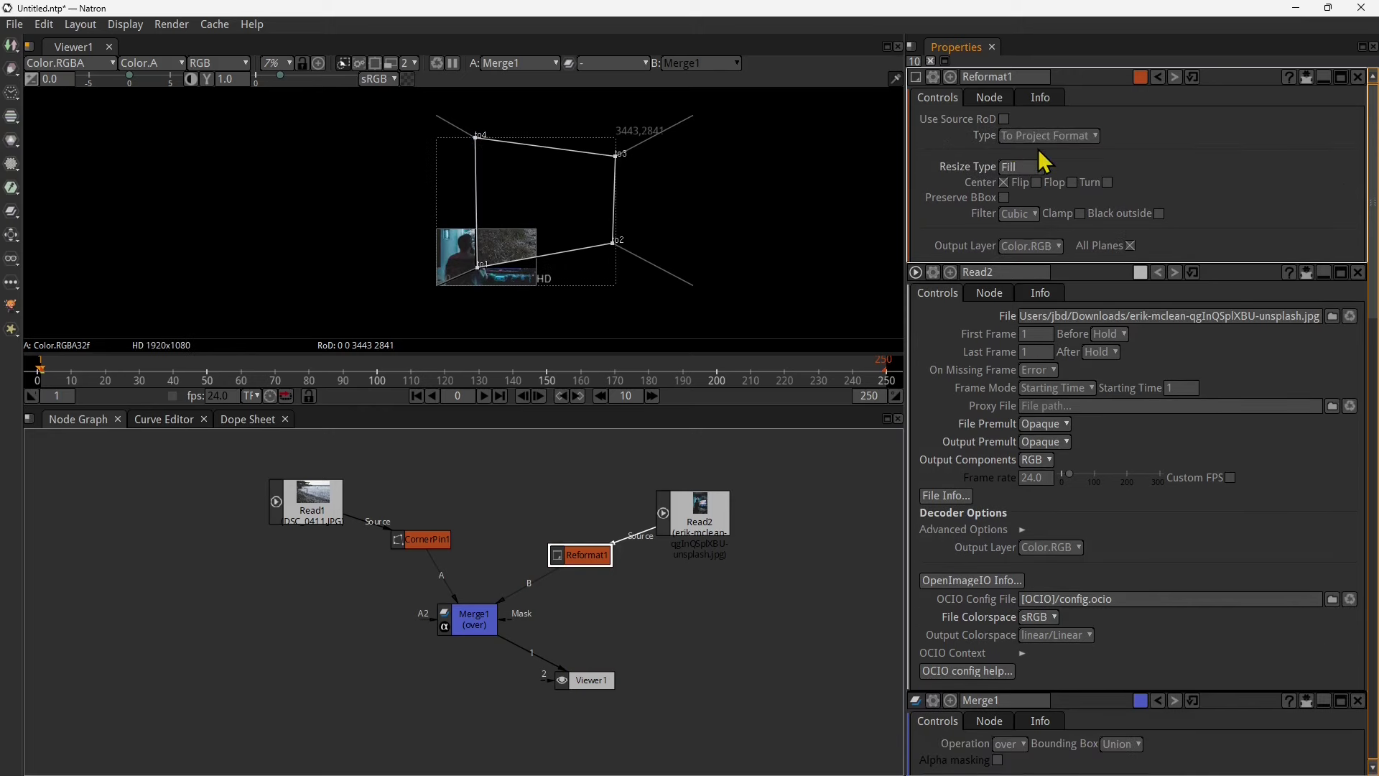
- Move the corner pin's to1 point down and outward, near the bottom edge of the TV photo in the viewer
scroll(446, 271, up, 5)
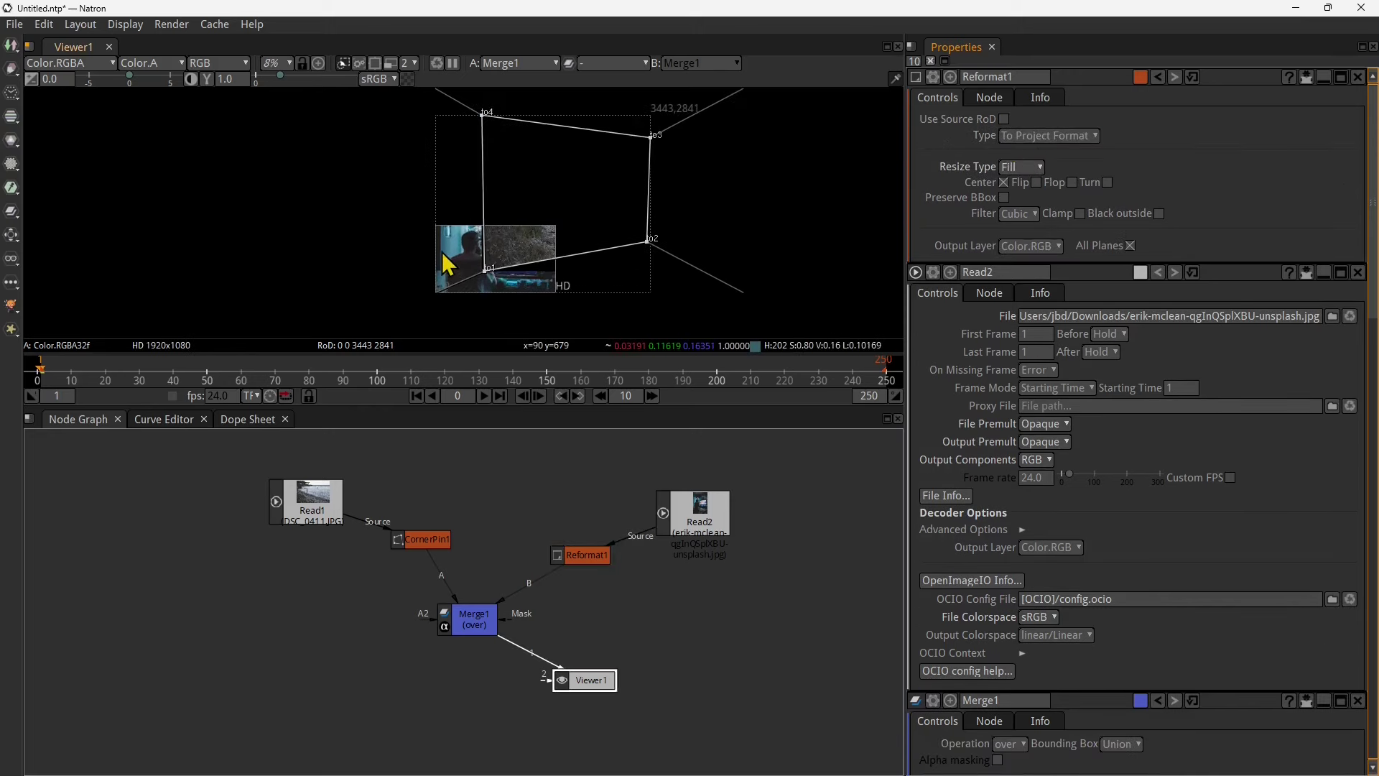
scroll(448, 262, down, 5)
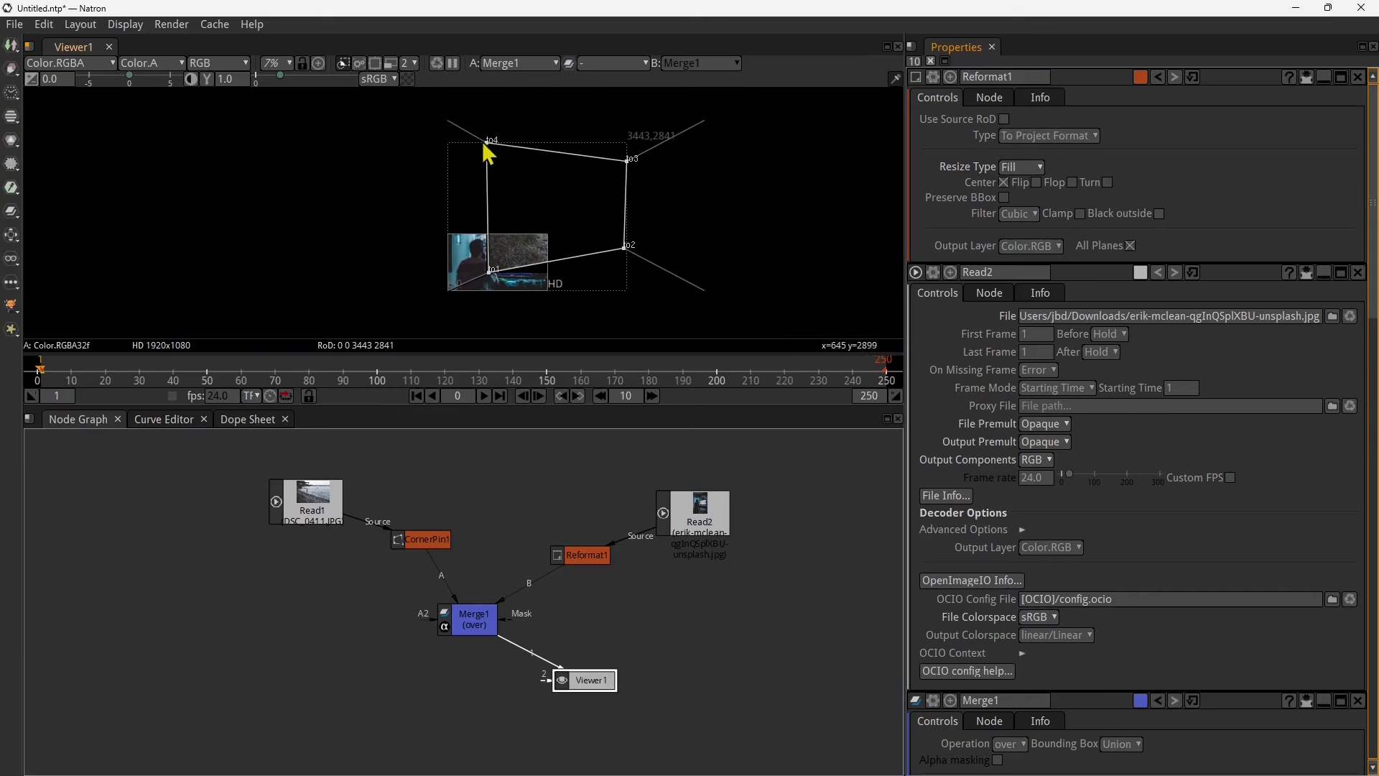
drag(489, 273, 475, 282)
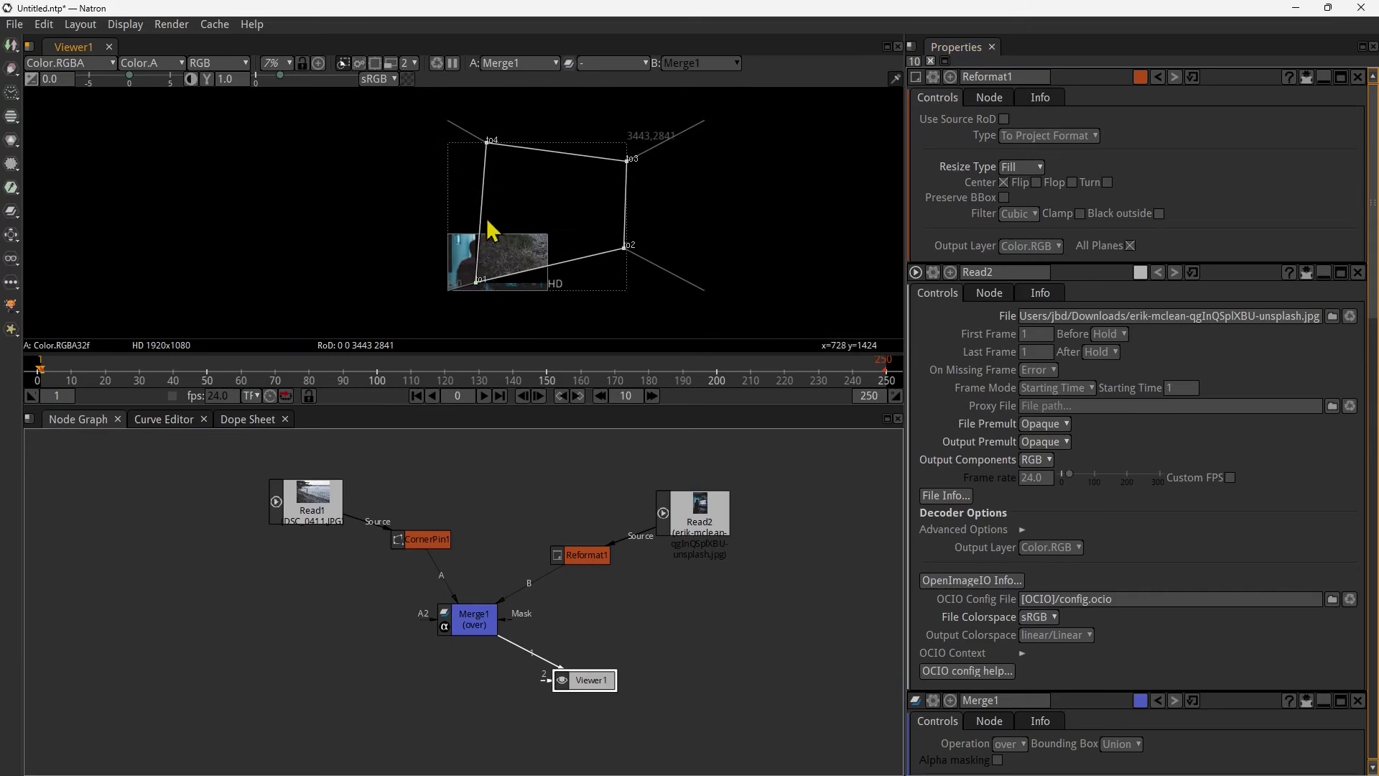
- Move the corner pin's to4, to3 and to2 points inward onto the TV photo, near the corners of its screen
drag(489, 145, 484, 246)
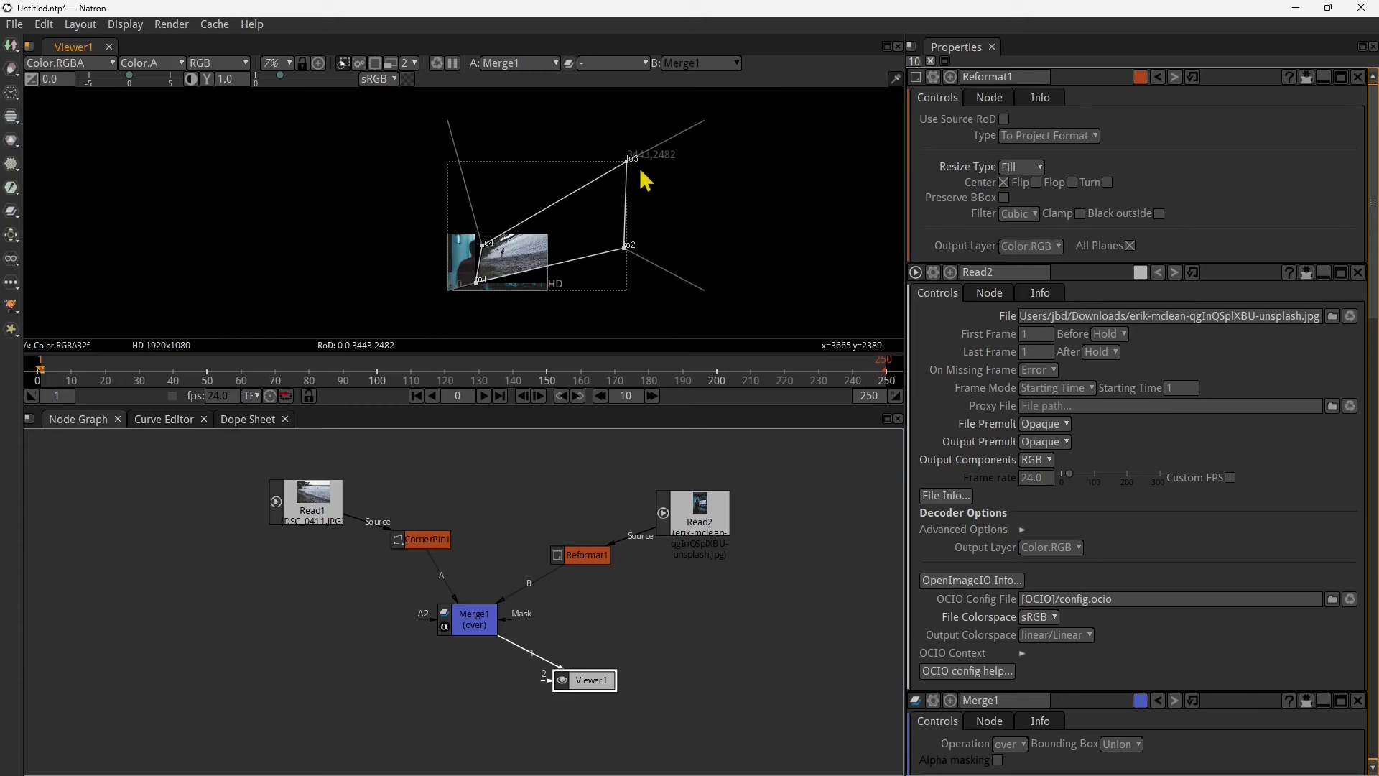
drag(629, 159, 531, 270)
scroll(504, 288, up, 9)
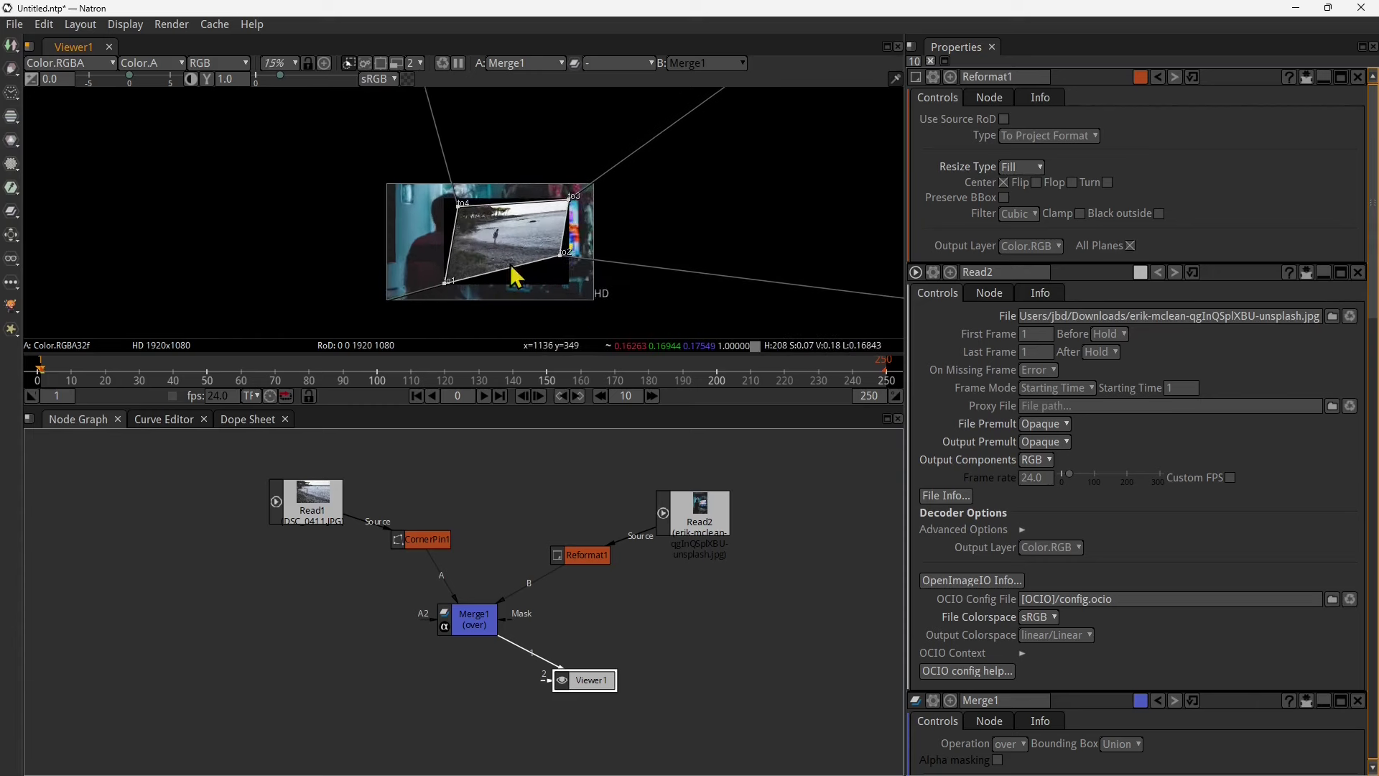
scroll(553, 266, up, 5)
drag(583, 255, 632, 252)
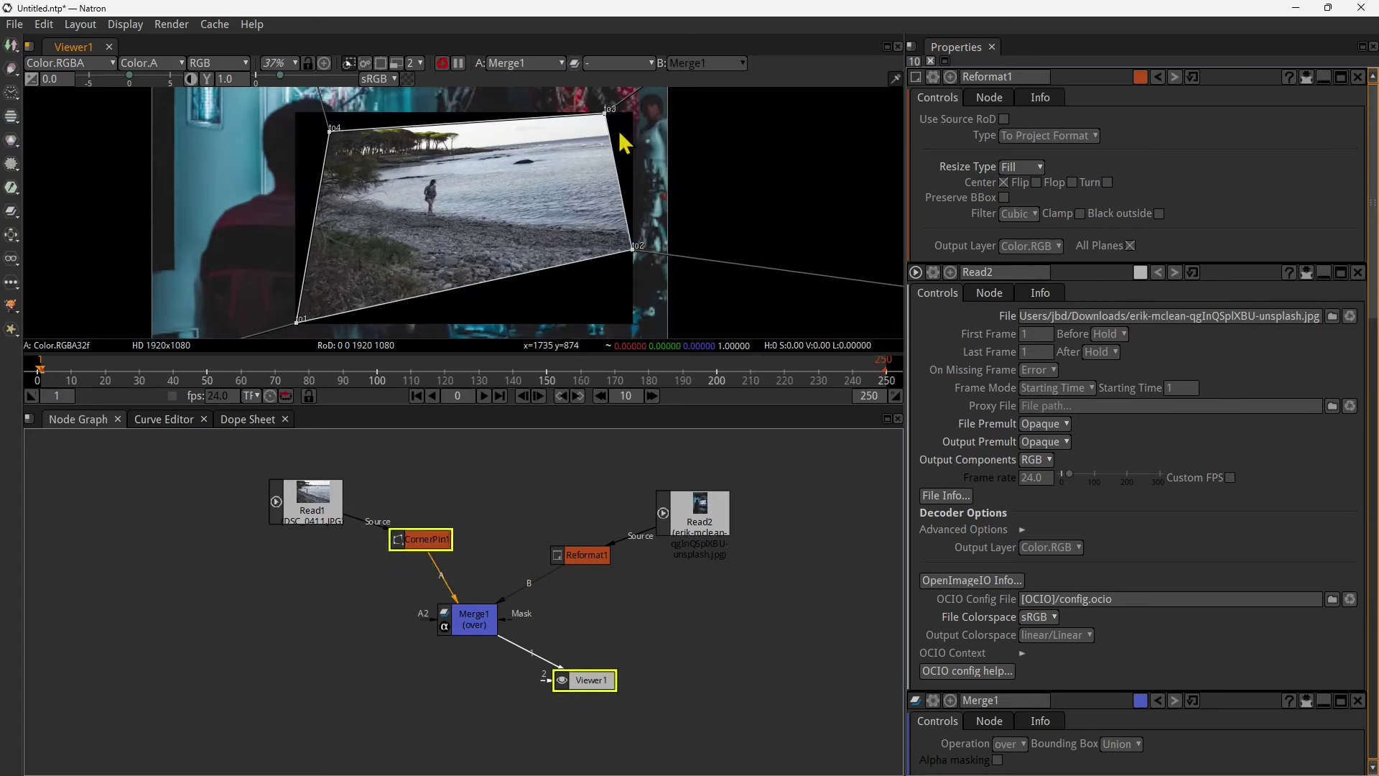
mouse_move(605, 112)
mouse_down()
mouse_move(602, 148)
mouse_move(628, 118)
mouse_up()
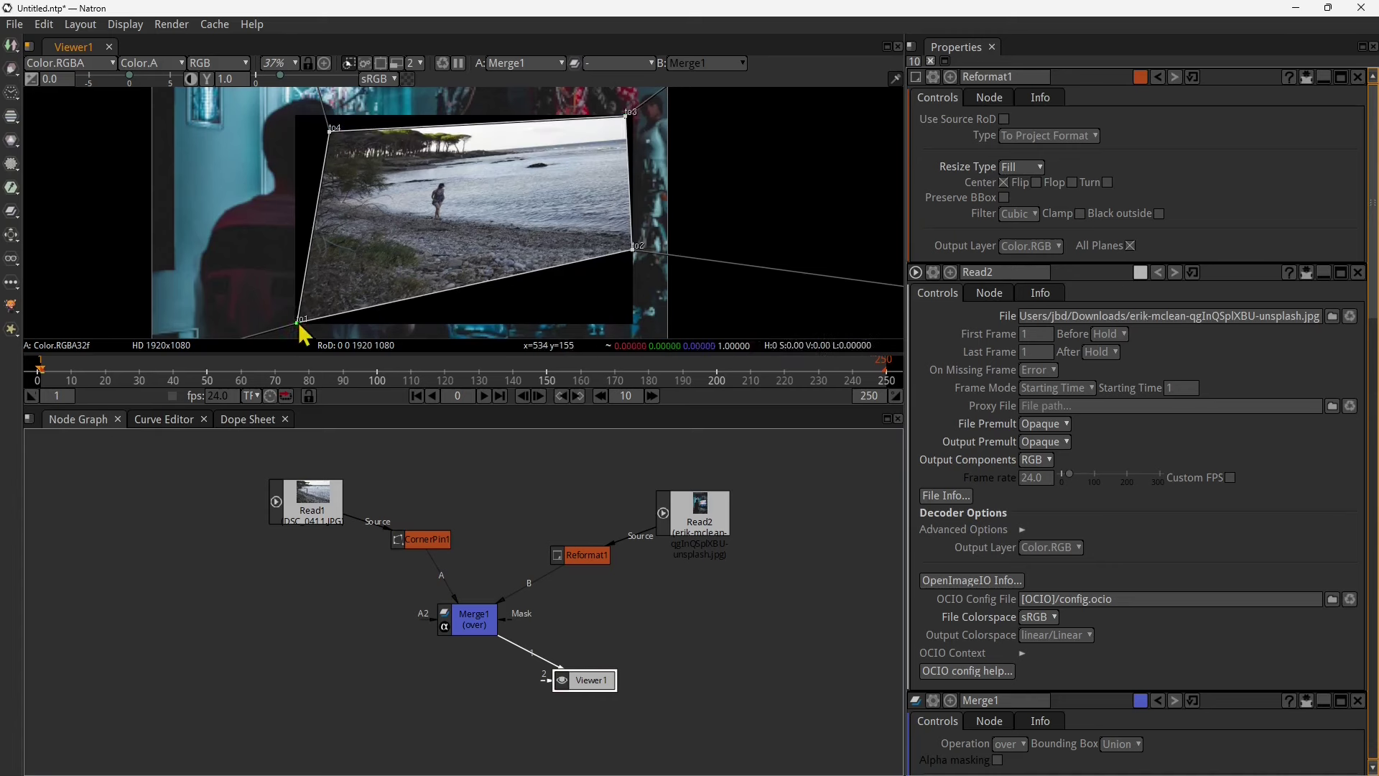
- Place the corner pin's to1, to2 and to4 points on the matching corners of the TV screen in the photo
drag(297, 323, 414, 270)
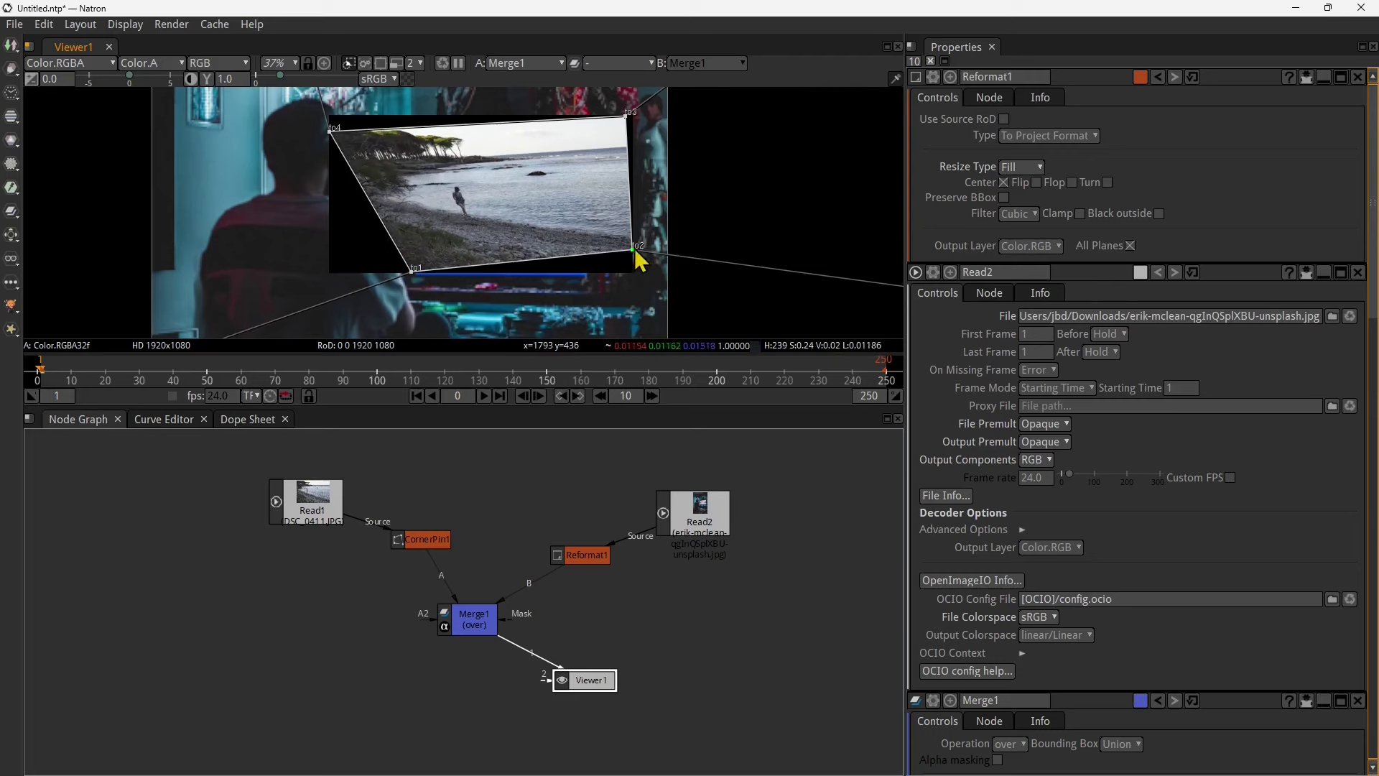
drag(634, 249, 634, 277)
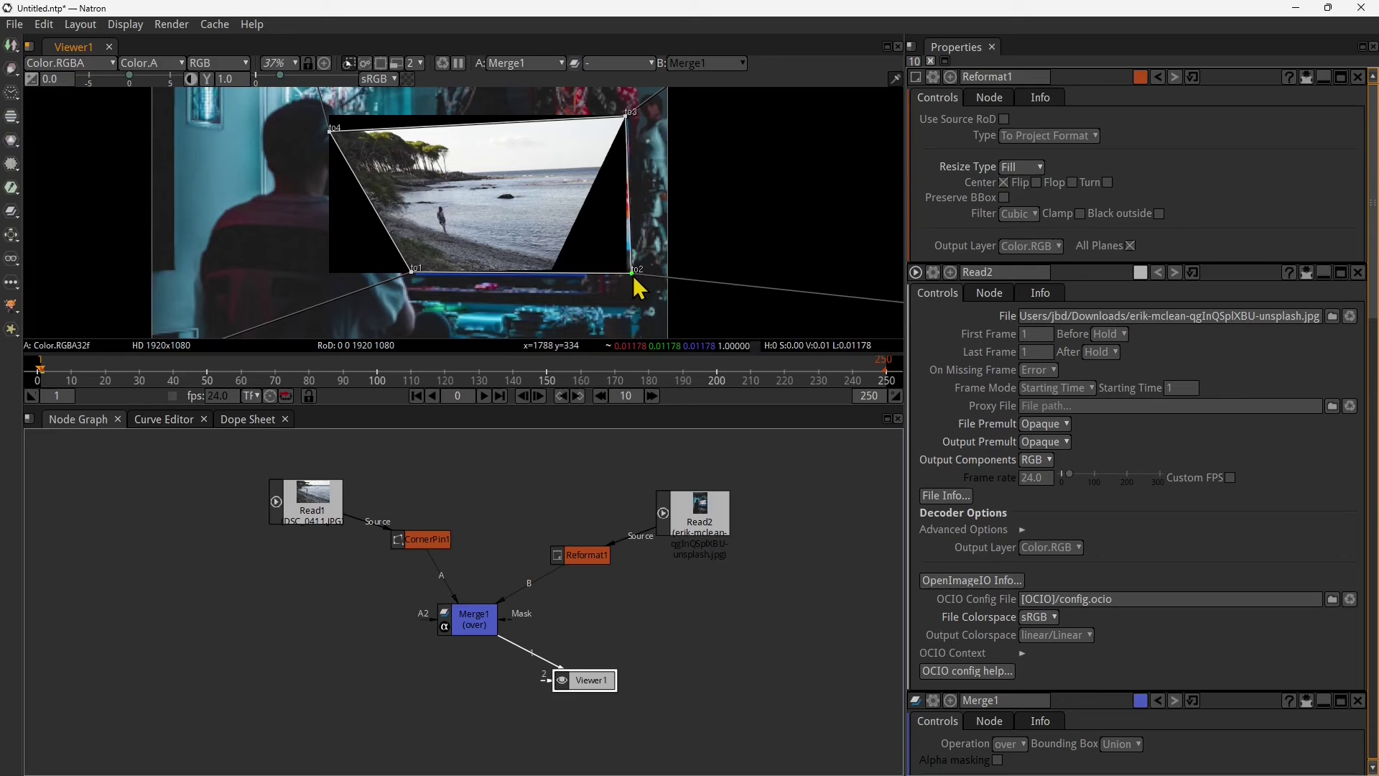
drag(334, 134, 408, 141)
mouse_move(627, 113)
mouse_down()
mouse_move(624, 158)
mouse_move(629, 112)
mouse_up()
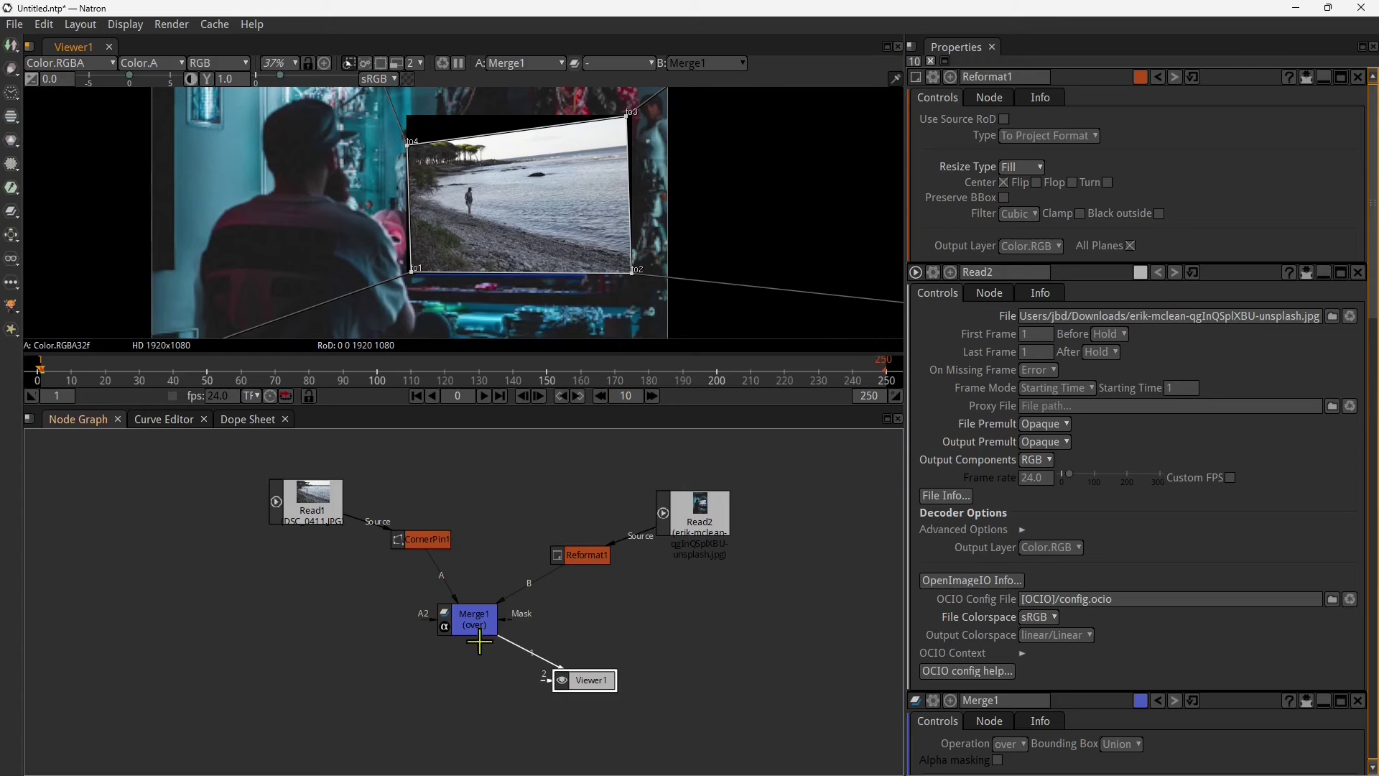
- Move Read1 farther from CornerPin1 and lower Merge1's Mix to 0.49 so the TV screen shows through the beach photo
click(476, 619)
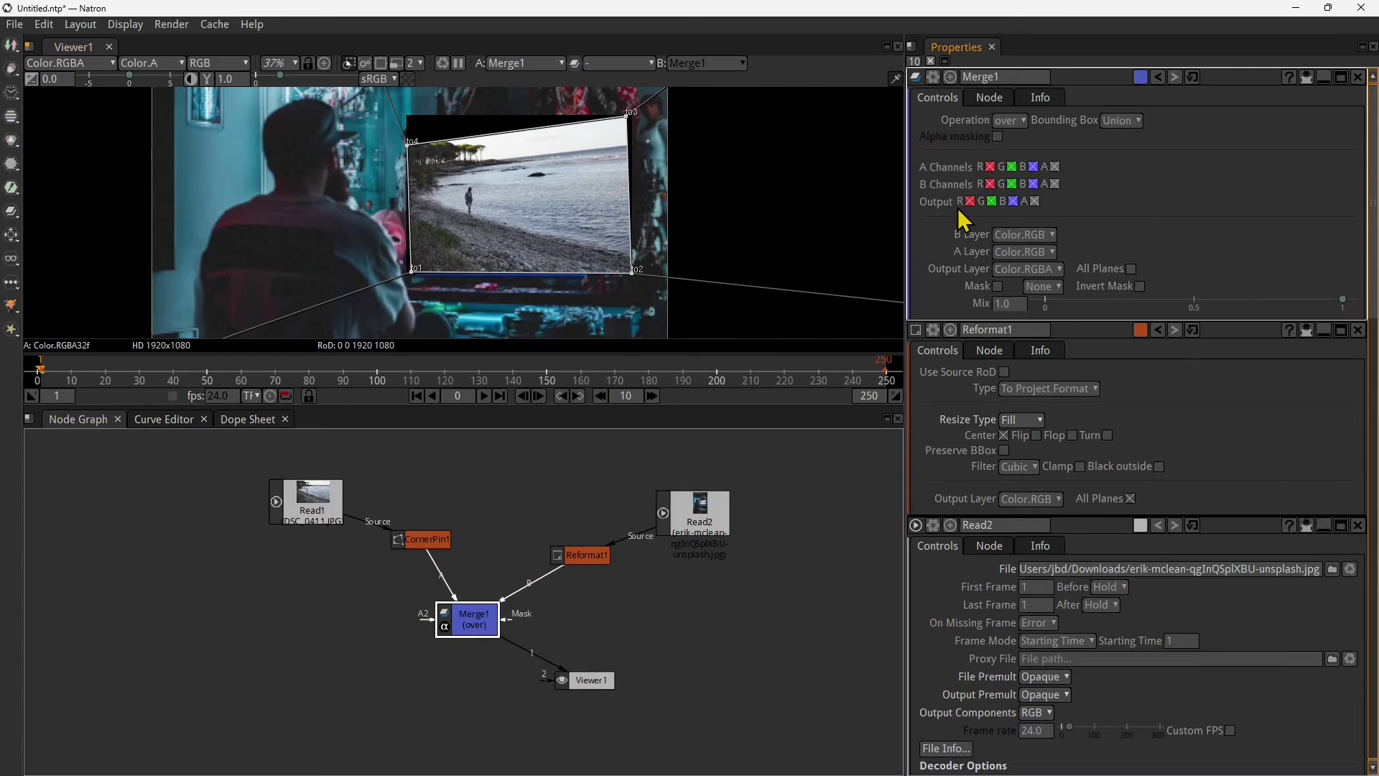
drag(480, 635, 489, 632)
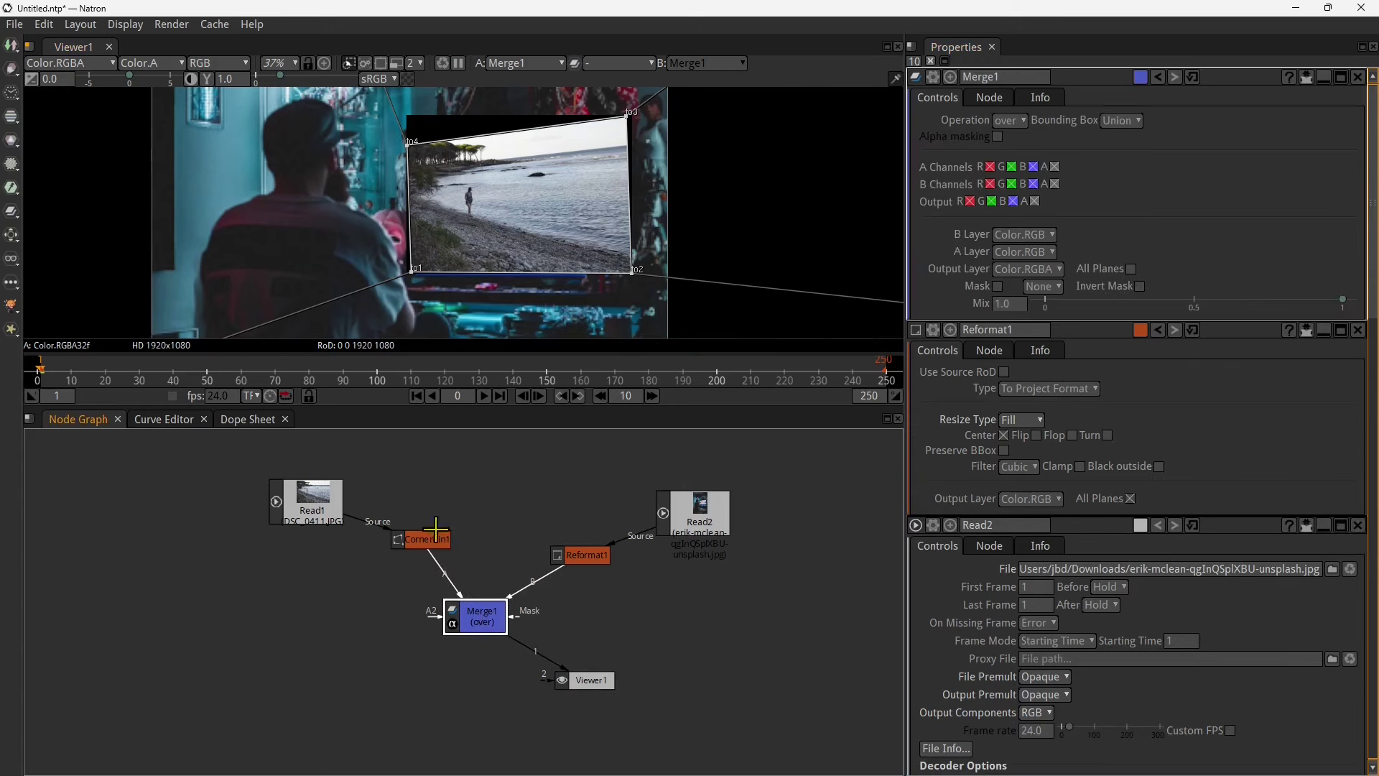
drag(337, 493, 275, 477)
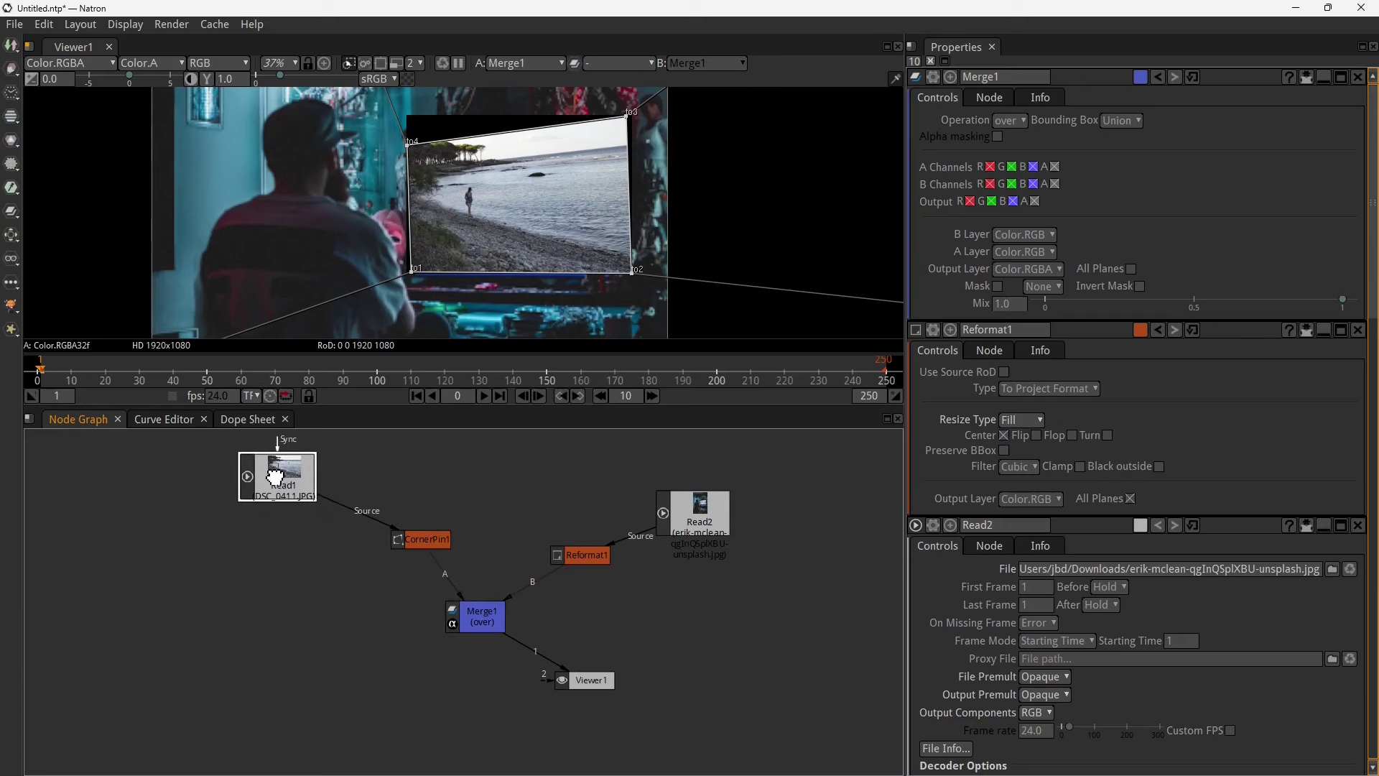
click(480, 619)
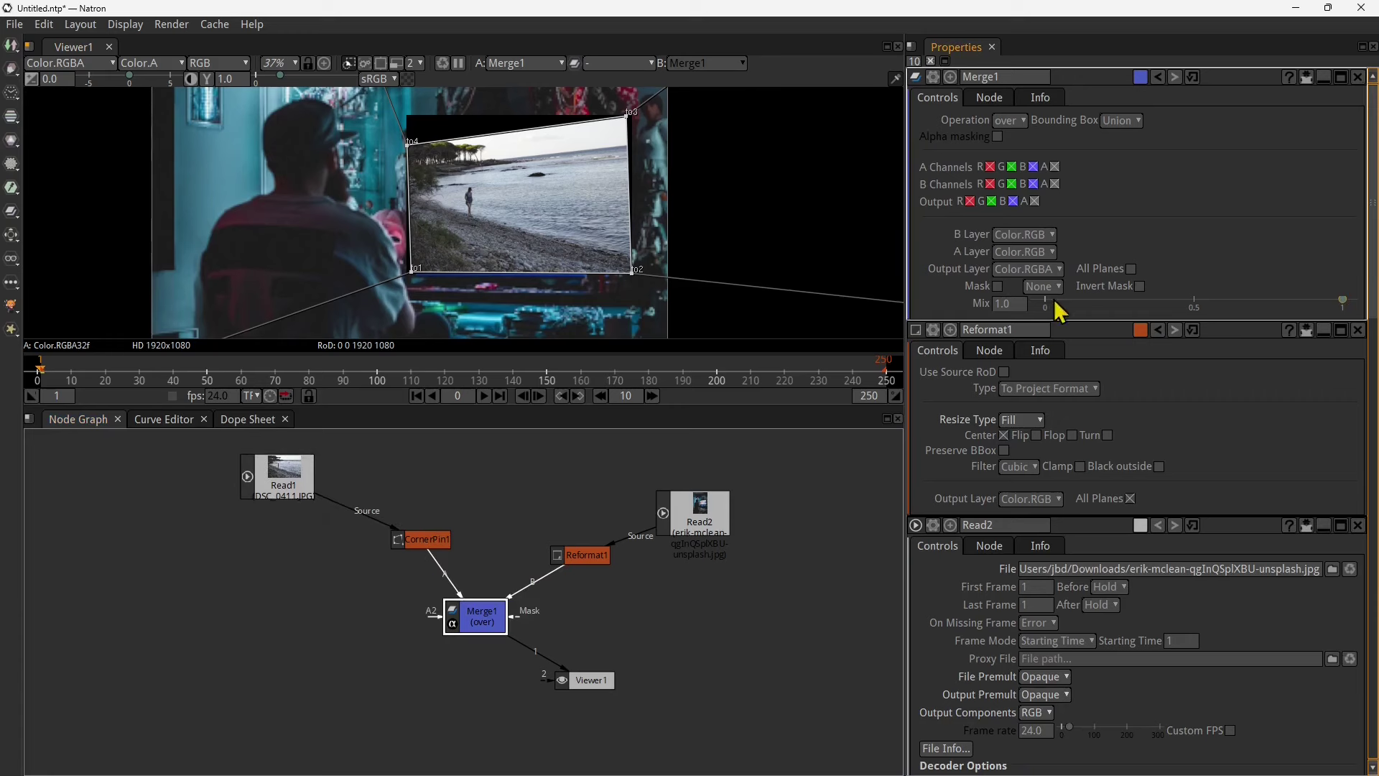
mouse_move(1214, 312)
mouse_down()
mouse_move(1144, 304)
mouse_move(1218, 302)
mouse_move(1098, 302)
mouse_move(1190, 302)
mouse_up()
- Fine-tune all four corner pin points against the see-through TV screen, moving to3 outward to the exact screen corner
drag(408, 276, 411, 278)
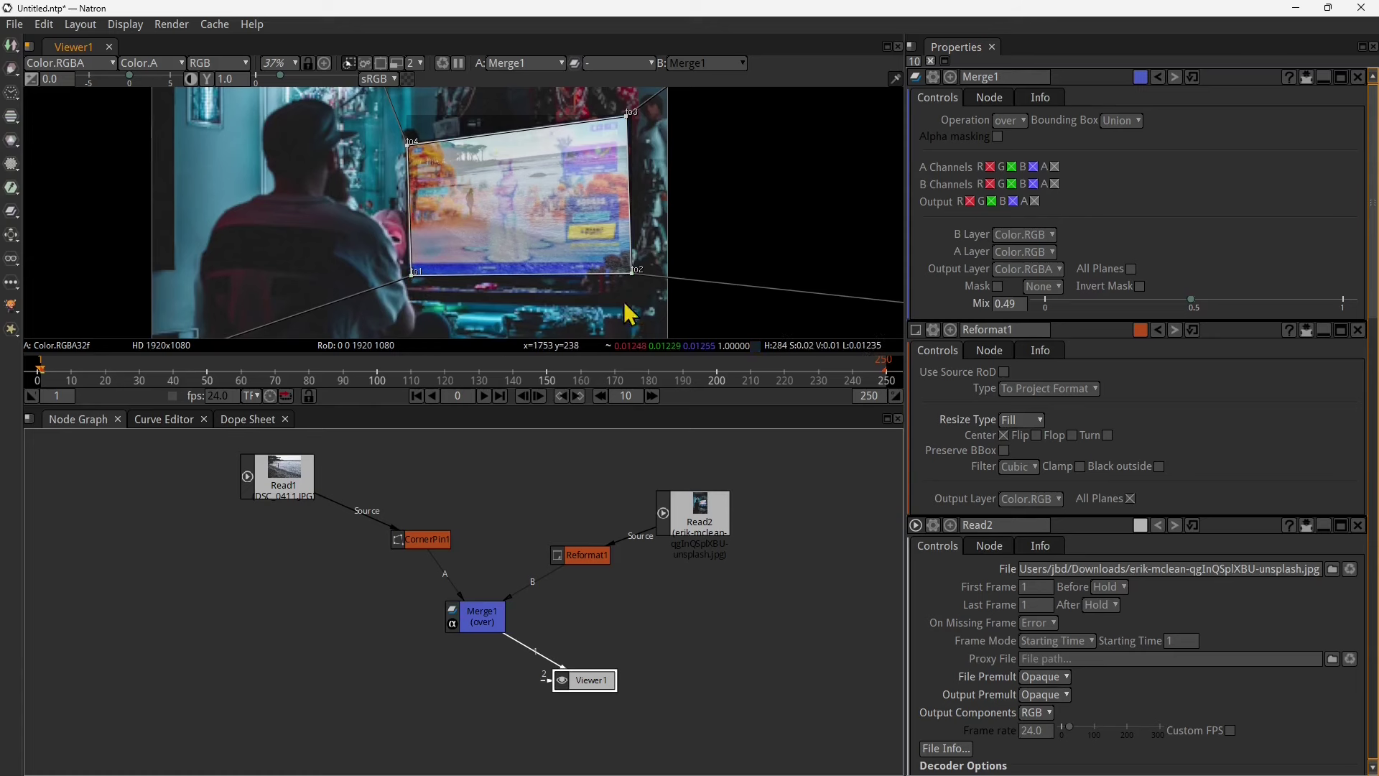
mouse_move(636, 278)
mouse_down()
mouse_move(593, 284)
mouse_move(632, 278)
mouse_up()
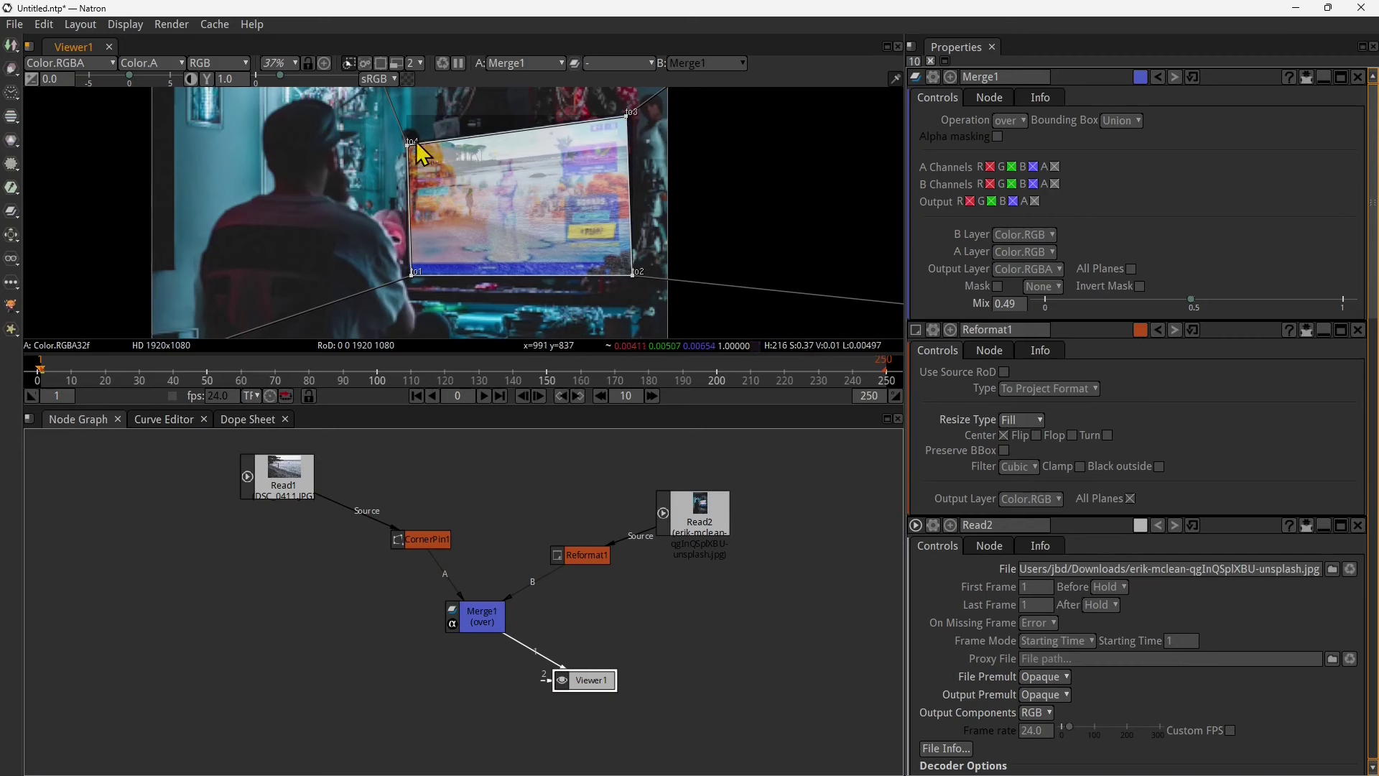
drag(415, 154, 414, 149)
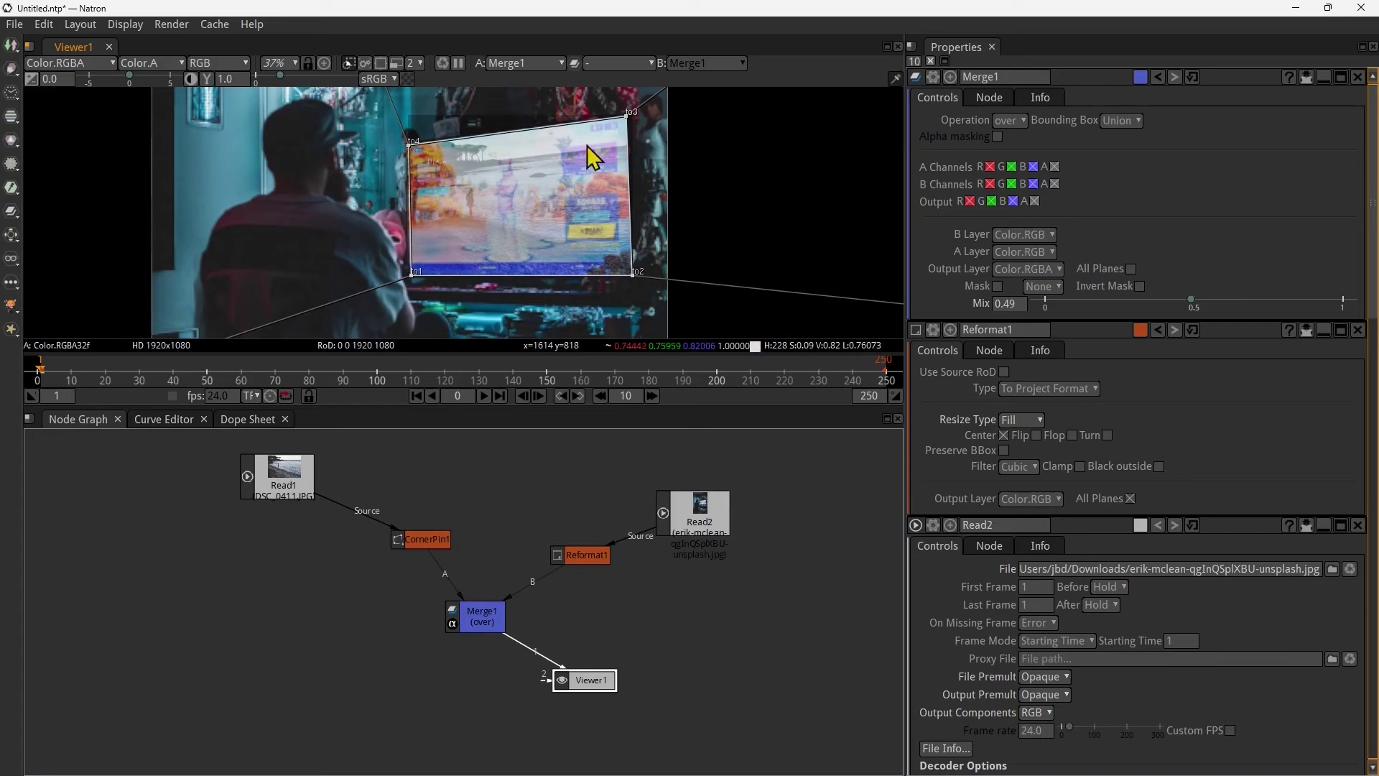
scroll(632, 127, up, 9)
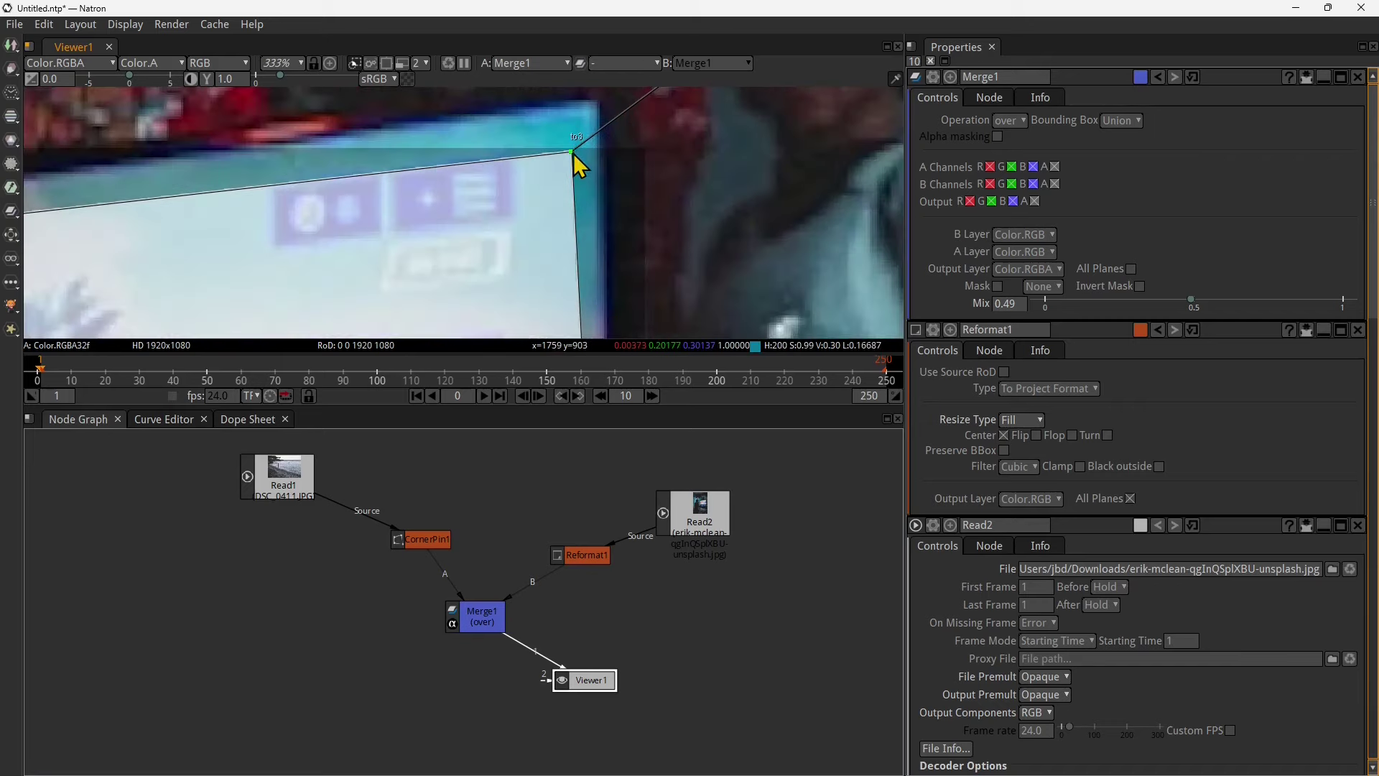
drag(574, 154, 597, 117)
scroll(683, 170, down, 4)
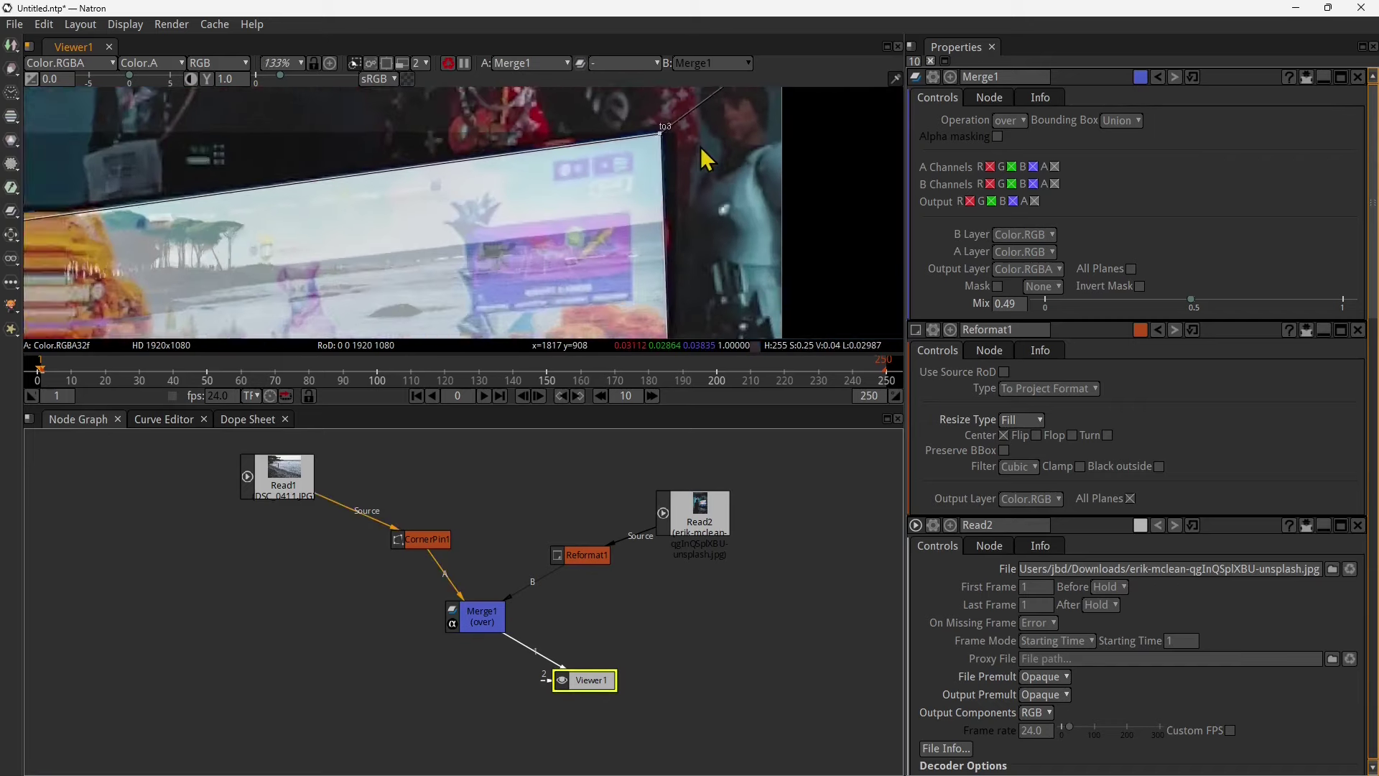
scroll(625, 133, down, 7)
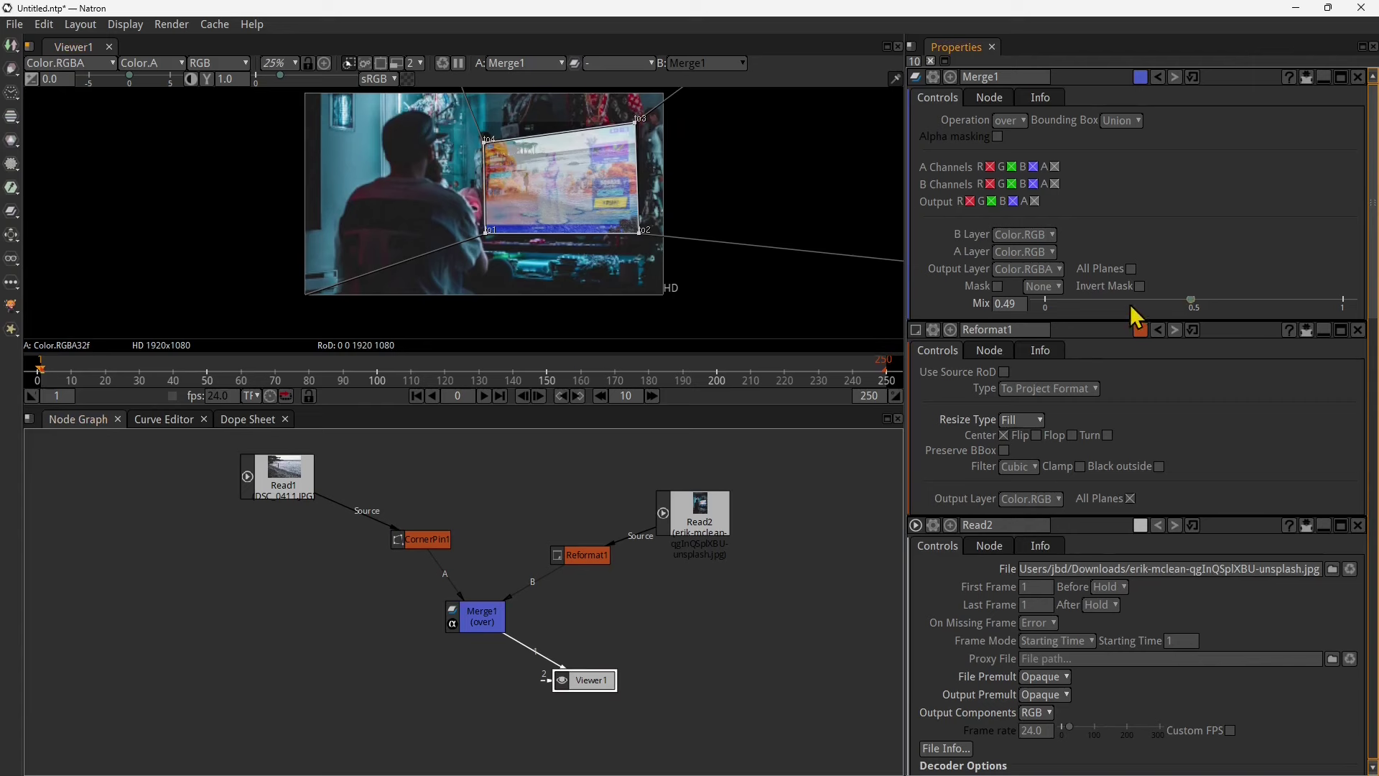
- Set Merge1's Mix back to 1.0 and switch Read1's output components to RGBA
drag(1197, 303, 1342, 307)
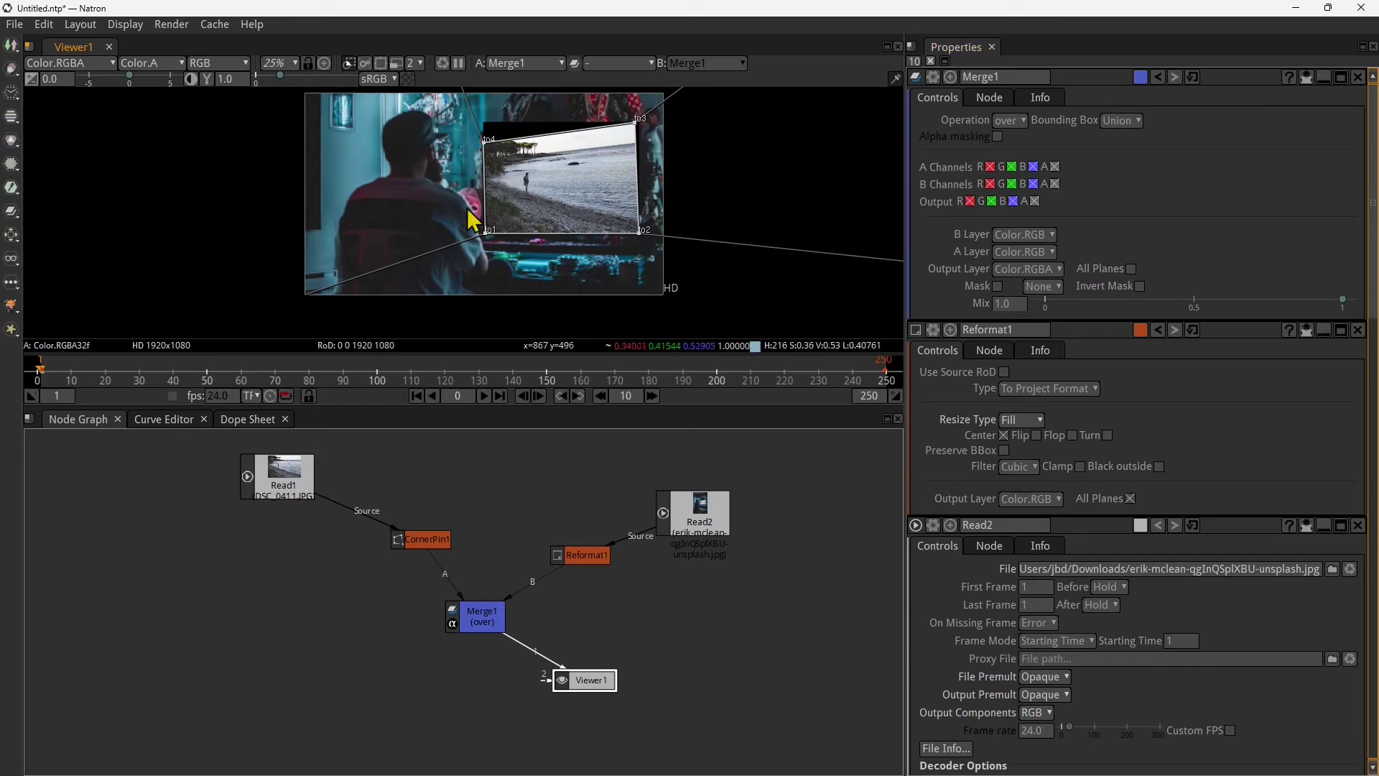
click(302, 495)
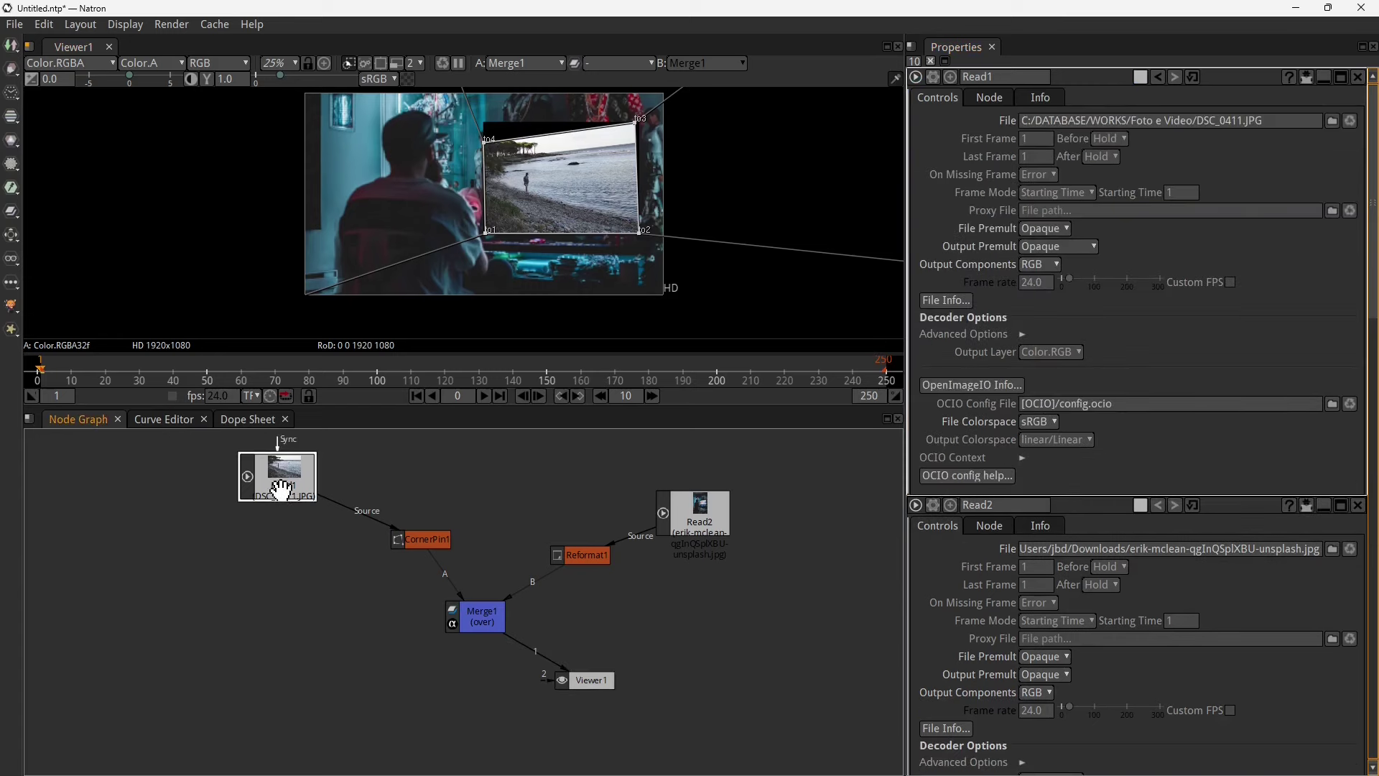
drag(290, 476, 293, 503)
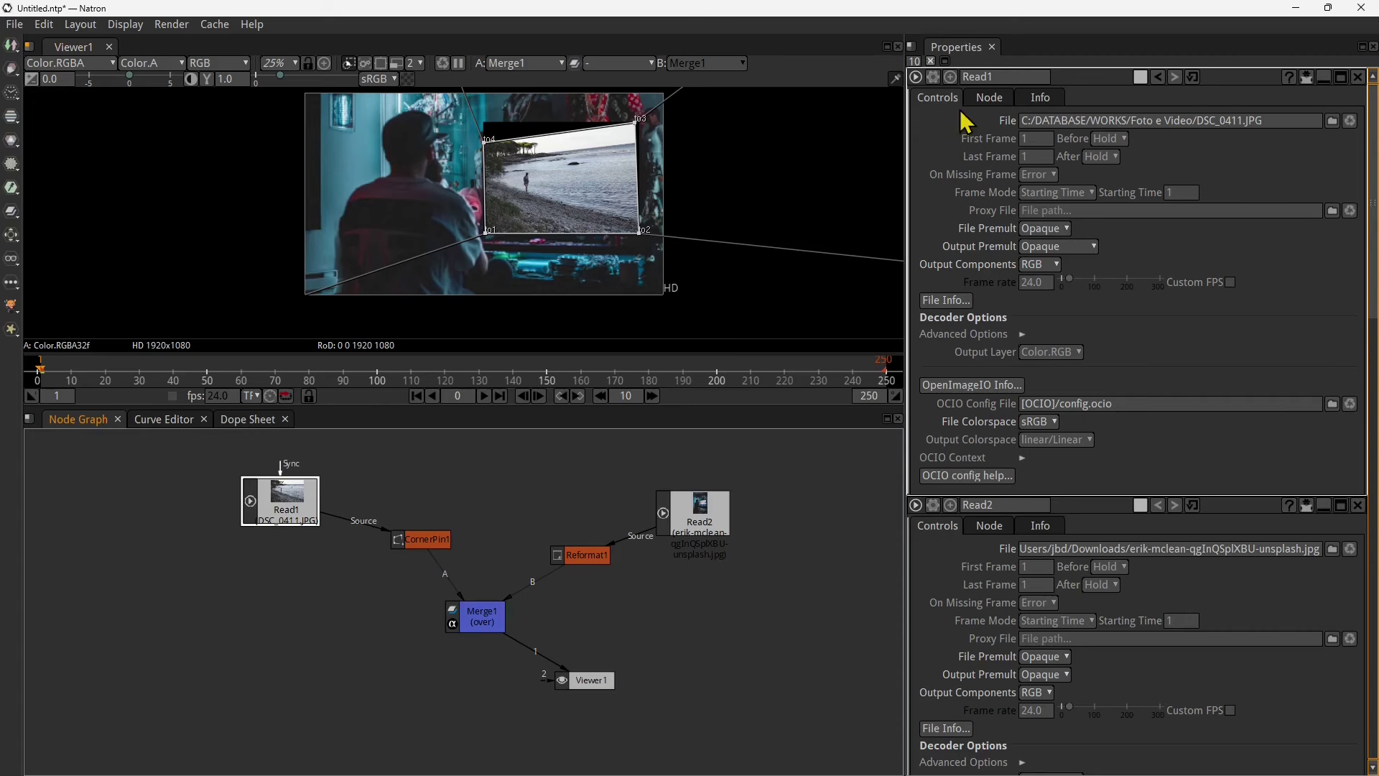
click(1056, 269)
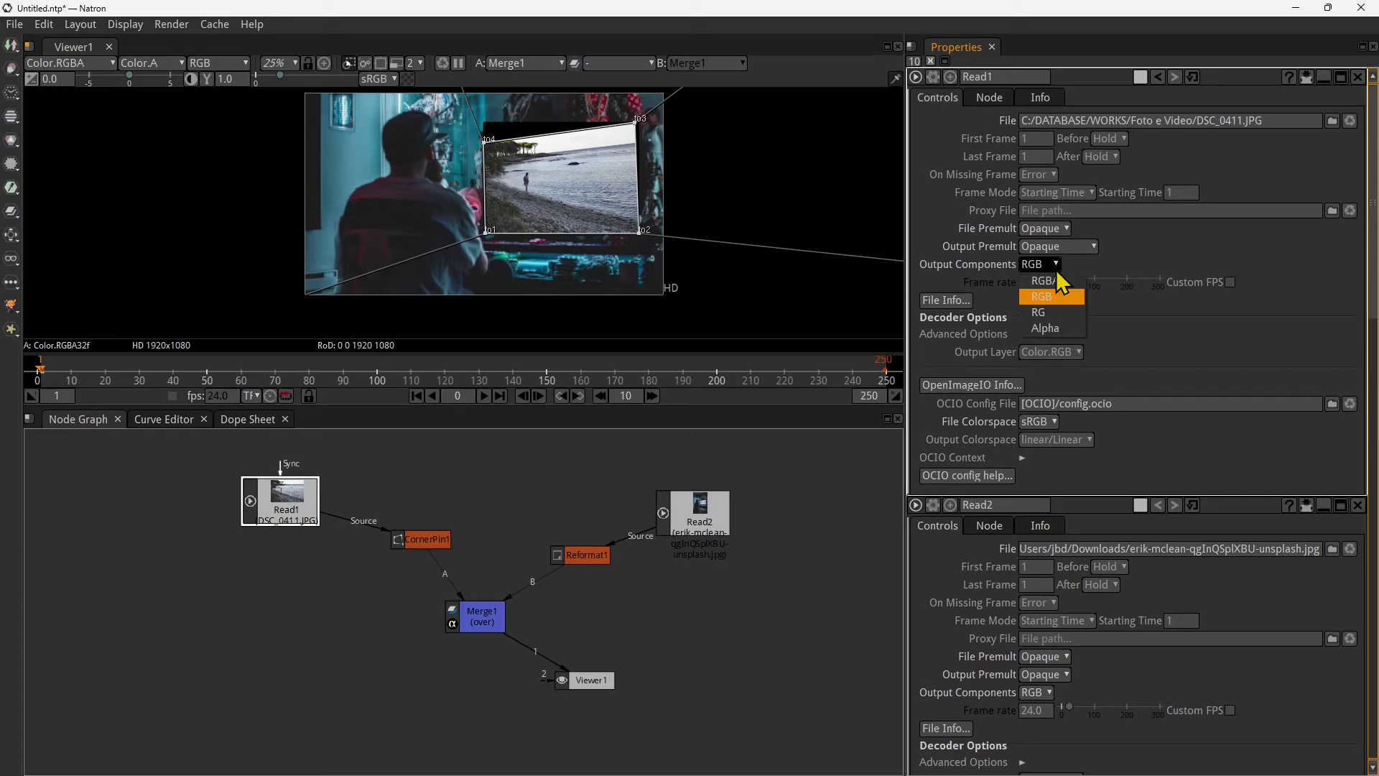
click(1046, 285)
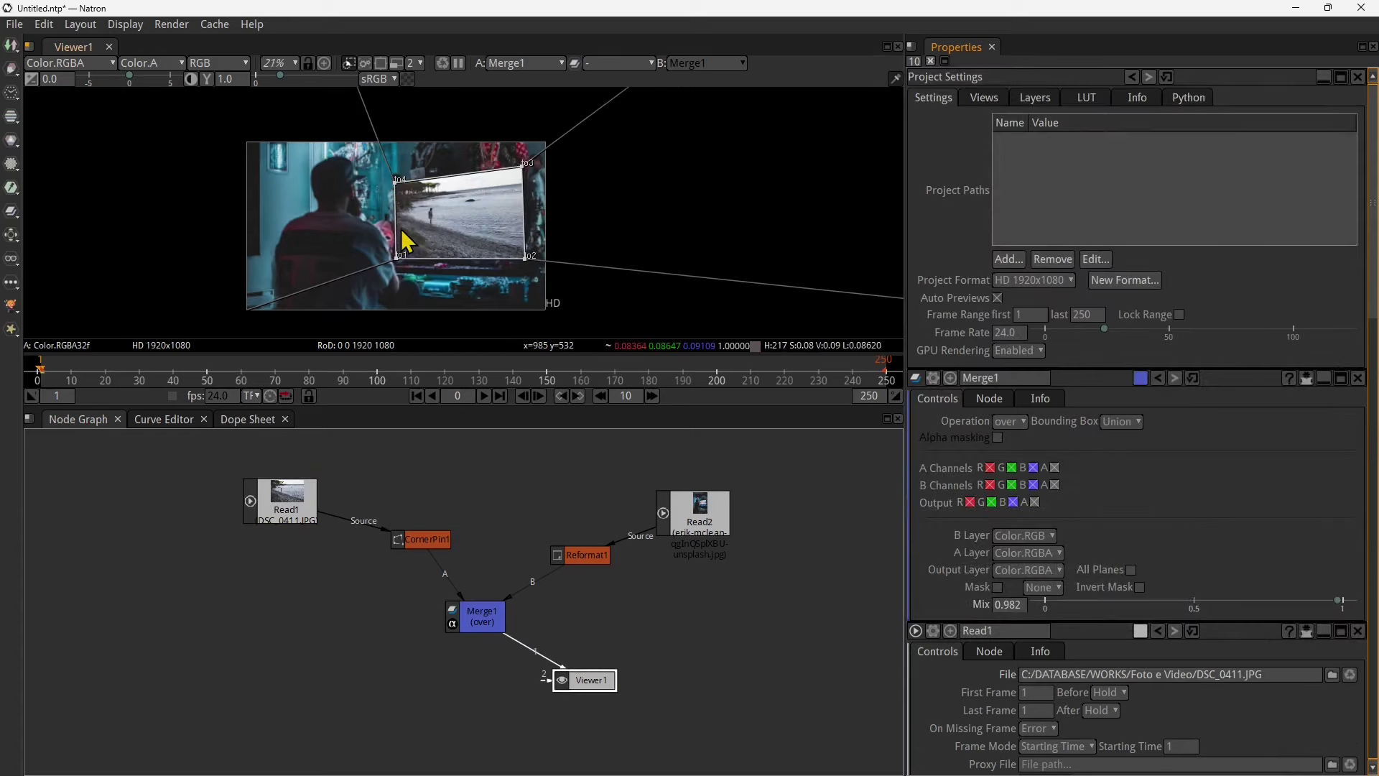
- Toggle the viewer overlays to check the composite without the corner pin handles
key(o)
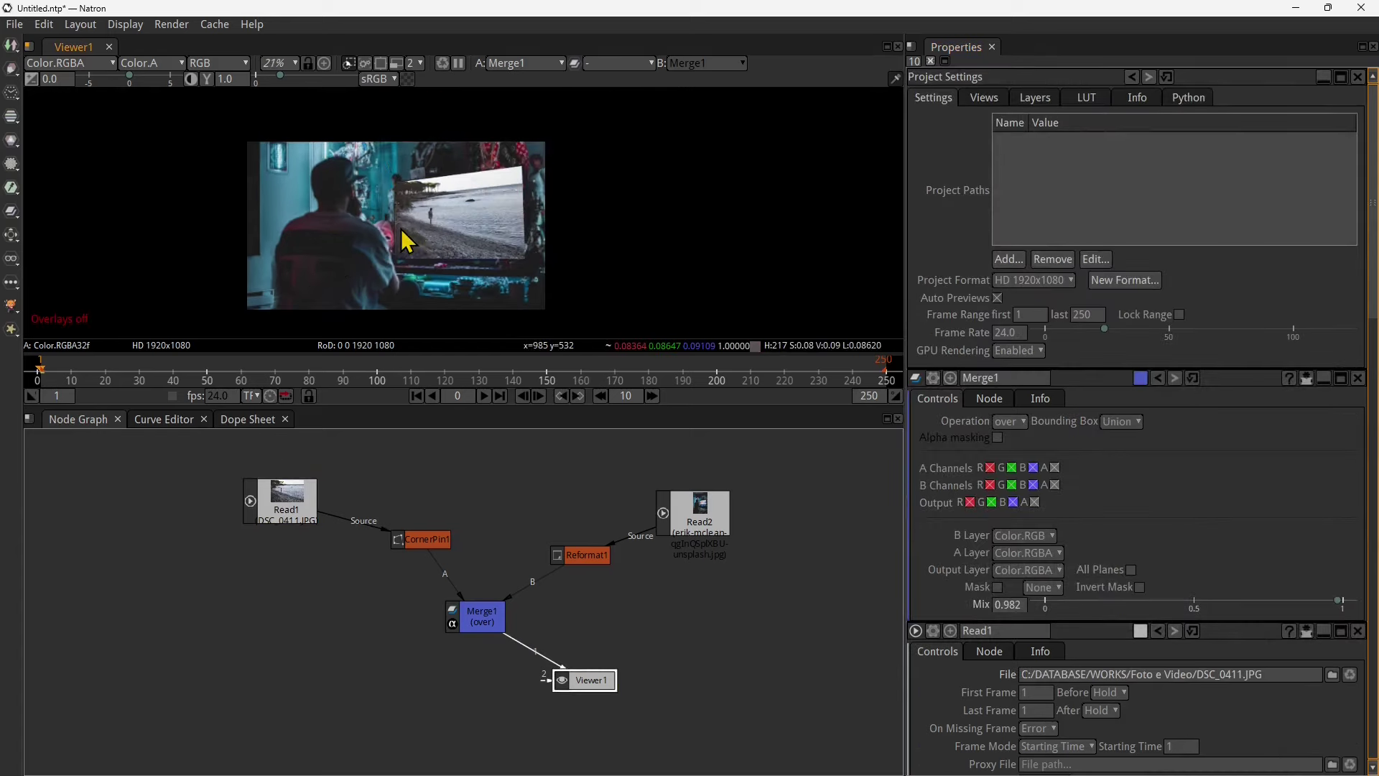
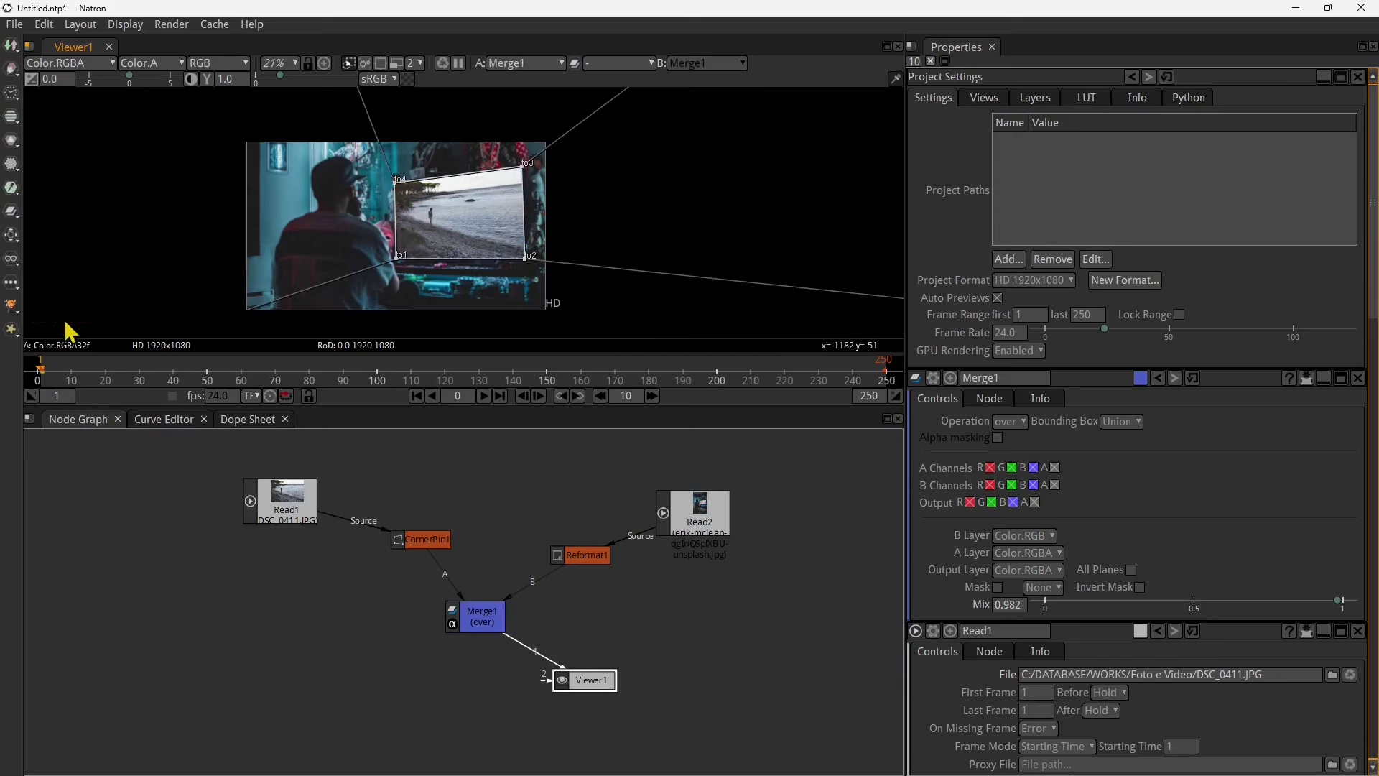
key(o)
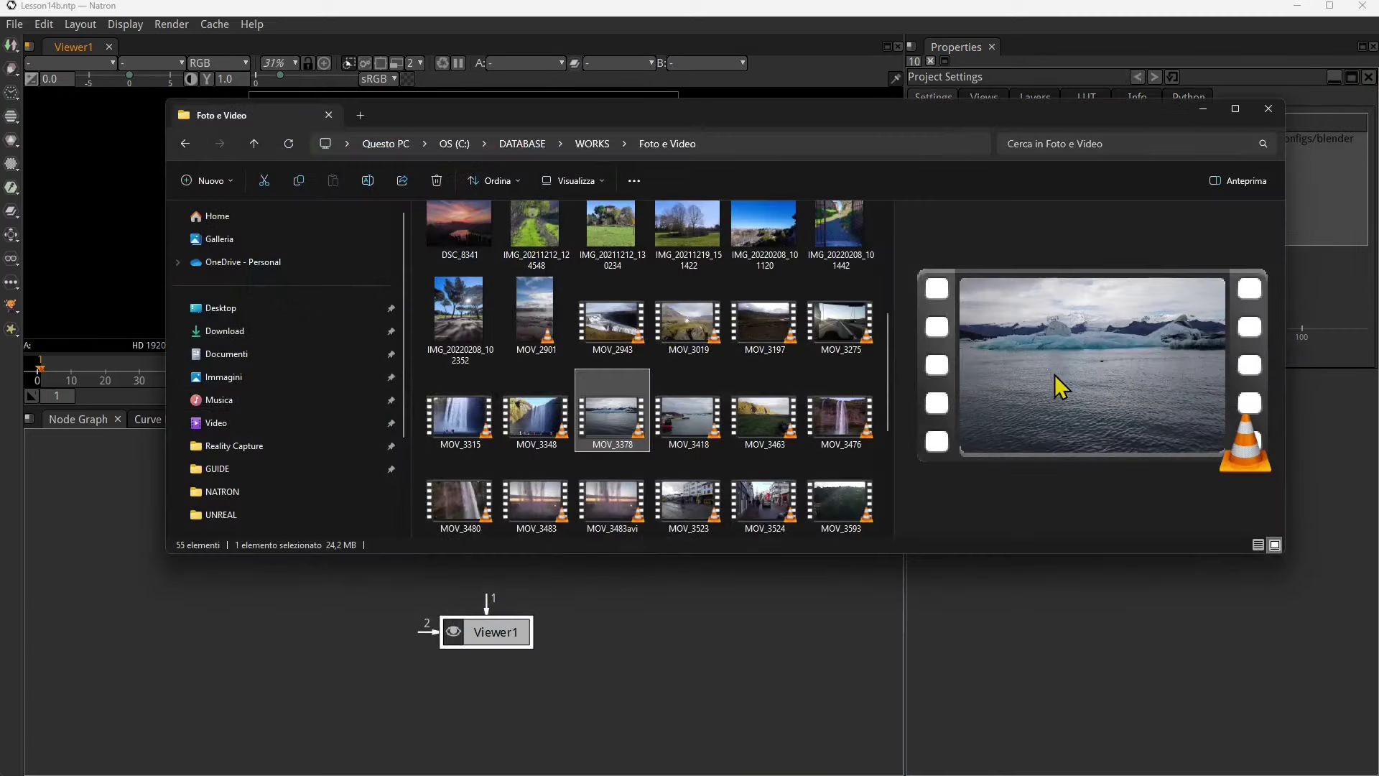
- Preview the MOV_3378 video from the Foto e Video folder in VLC with the sound muted
drag(614, 429, 648, 420)
double_click(627, 407)
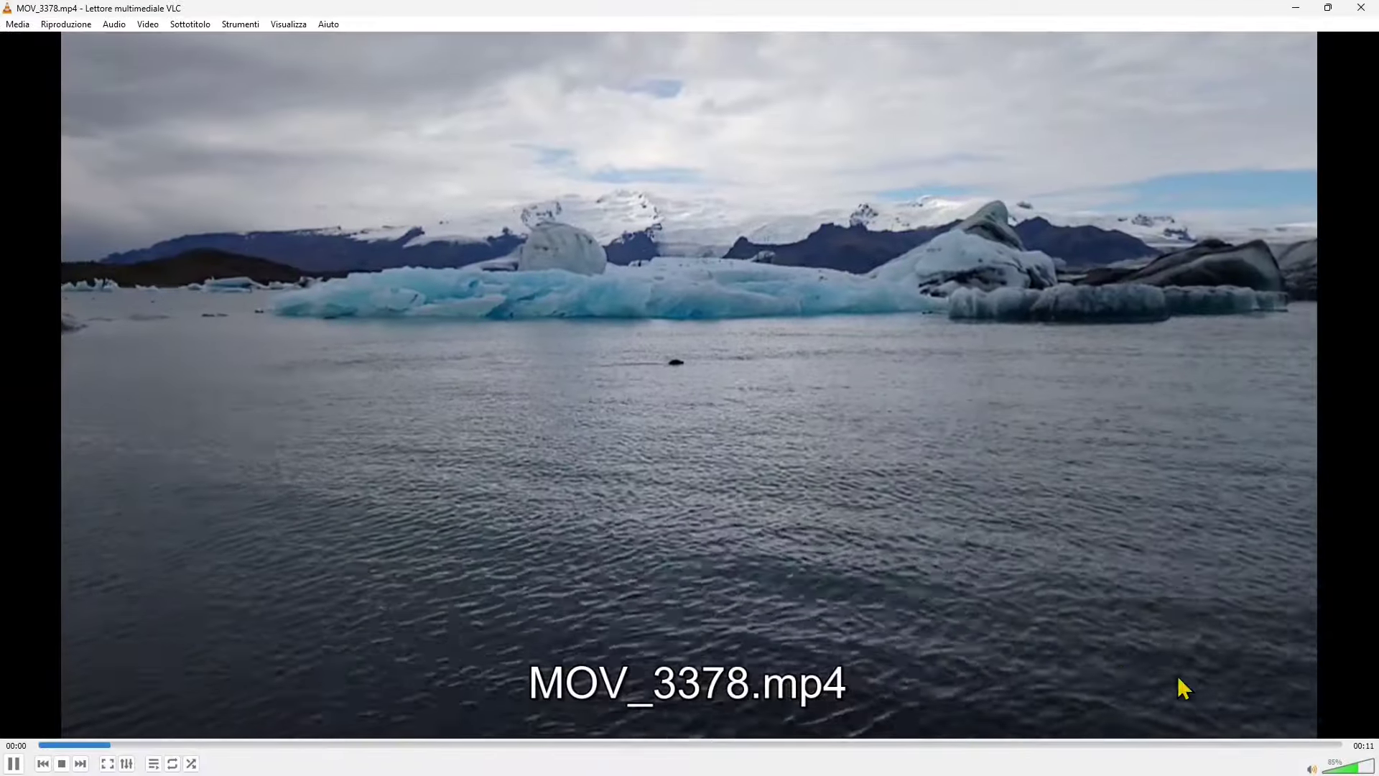
click(1311, 768)
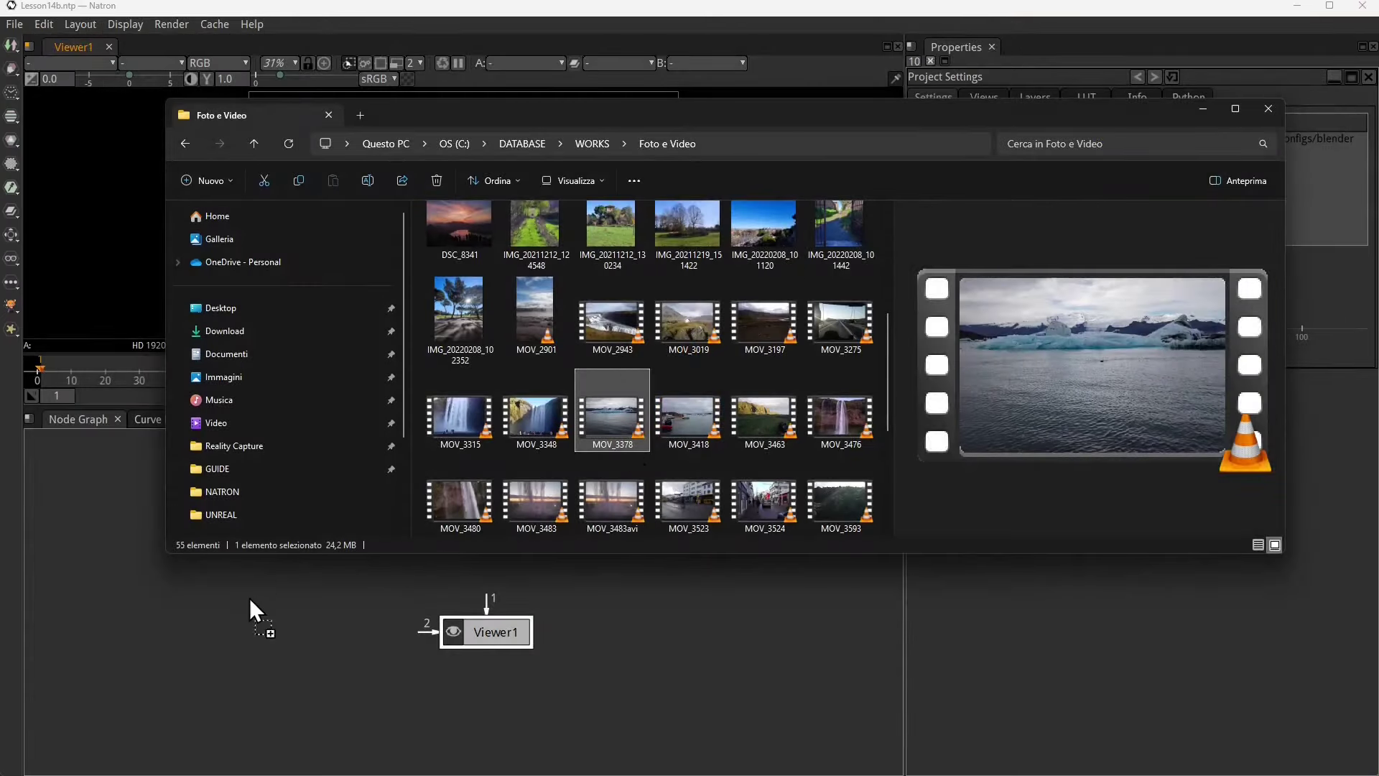
- Import MOV_3378 into Natron's node graph, close the file browser, and spread the Read1 and Viewer1 nodes apart
drag(253, 612, 245, 600)
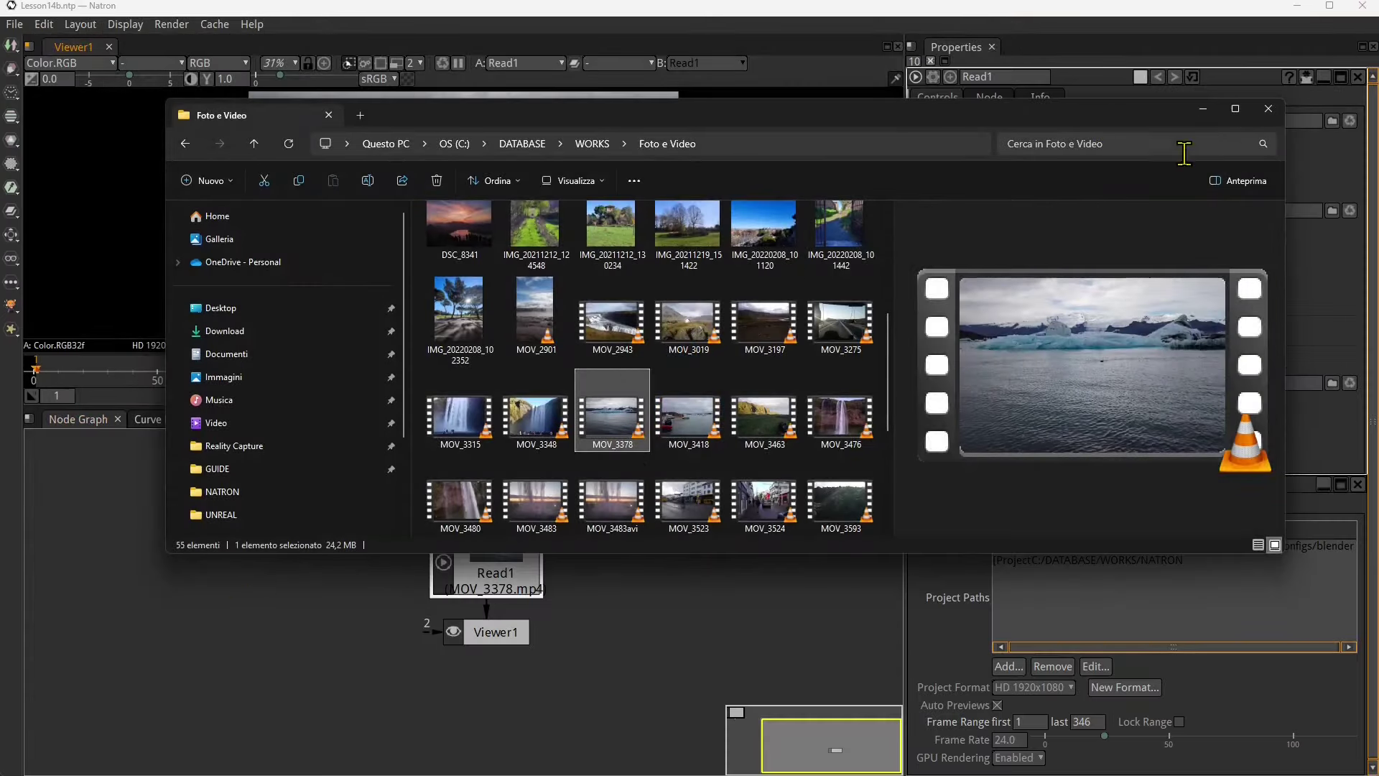
click(1269, 108)
drag(496, 574, 223, 598)
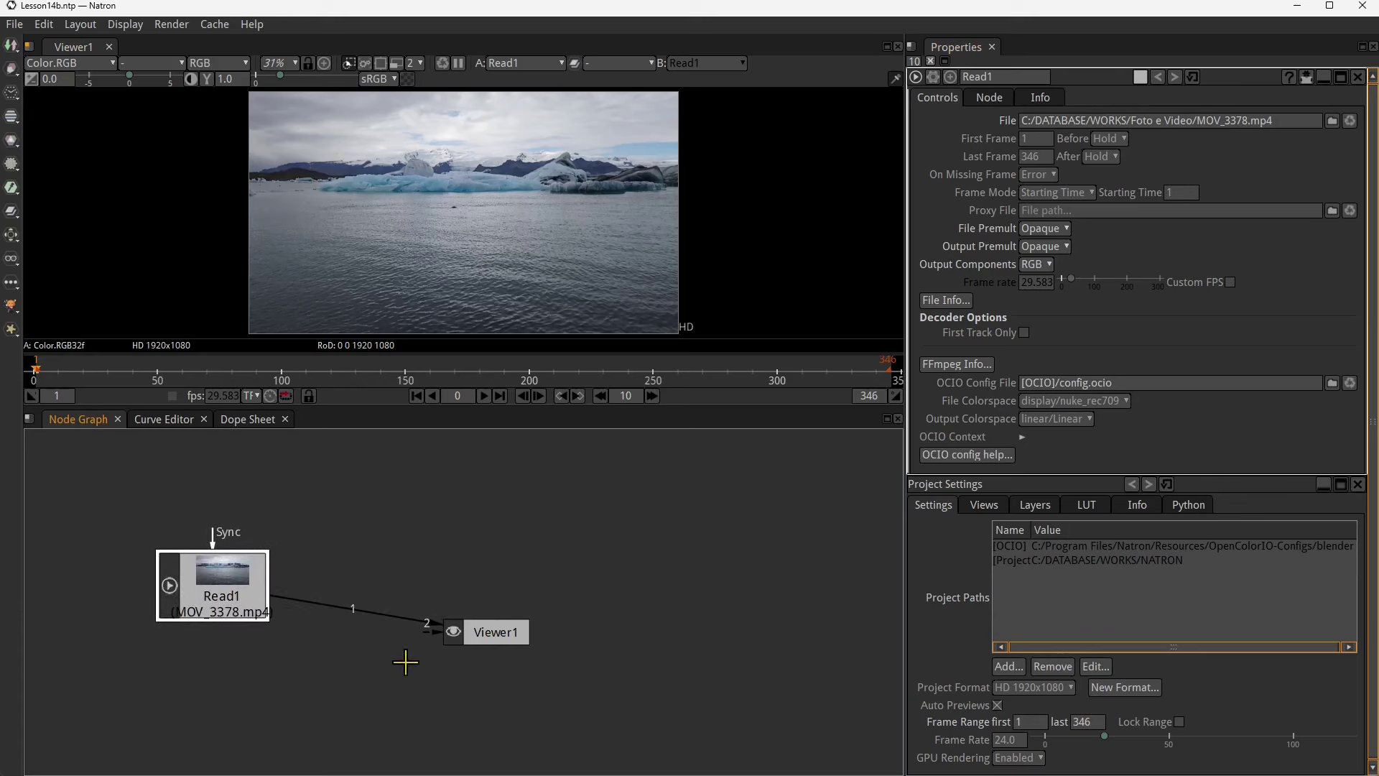
click(499, 631)
drag(499, 632, 574, 636)
drag(235, 594, 272, 535)
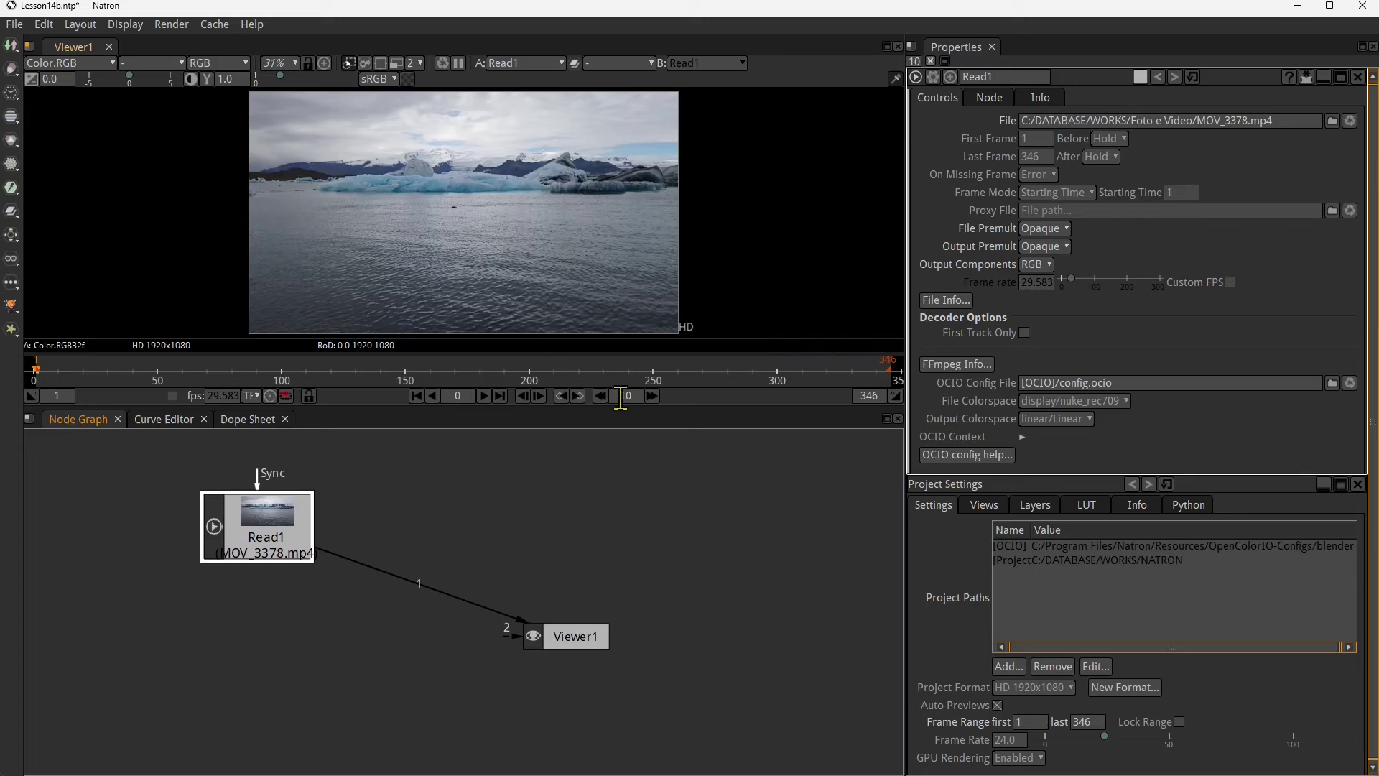
- Play the first part of the imported iceberg clip in the viewer, then stop playback
click(484, 396)
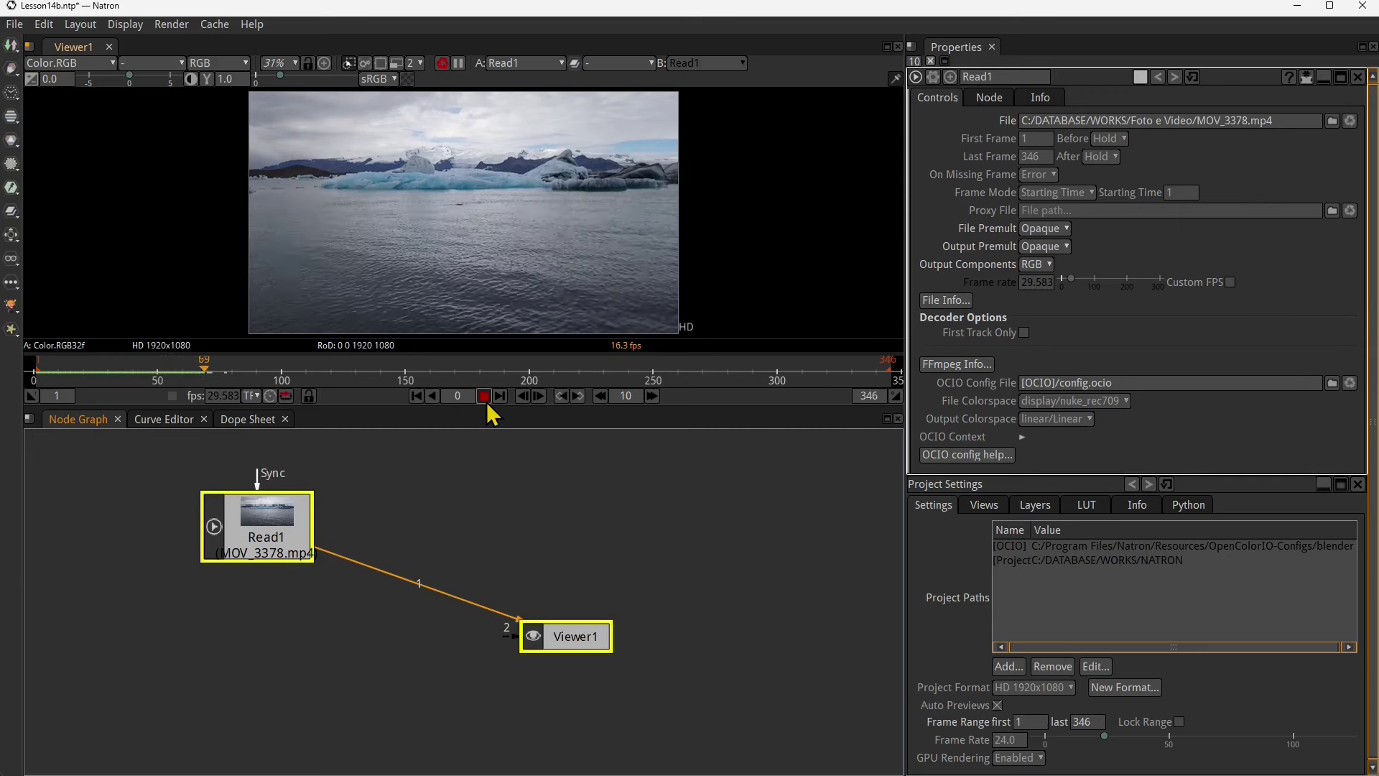
click(484, 395)
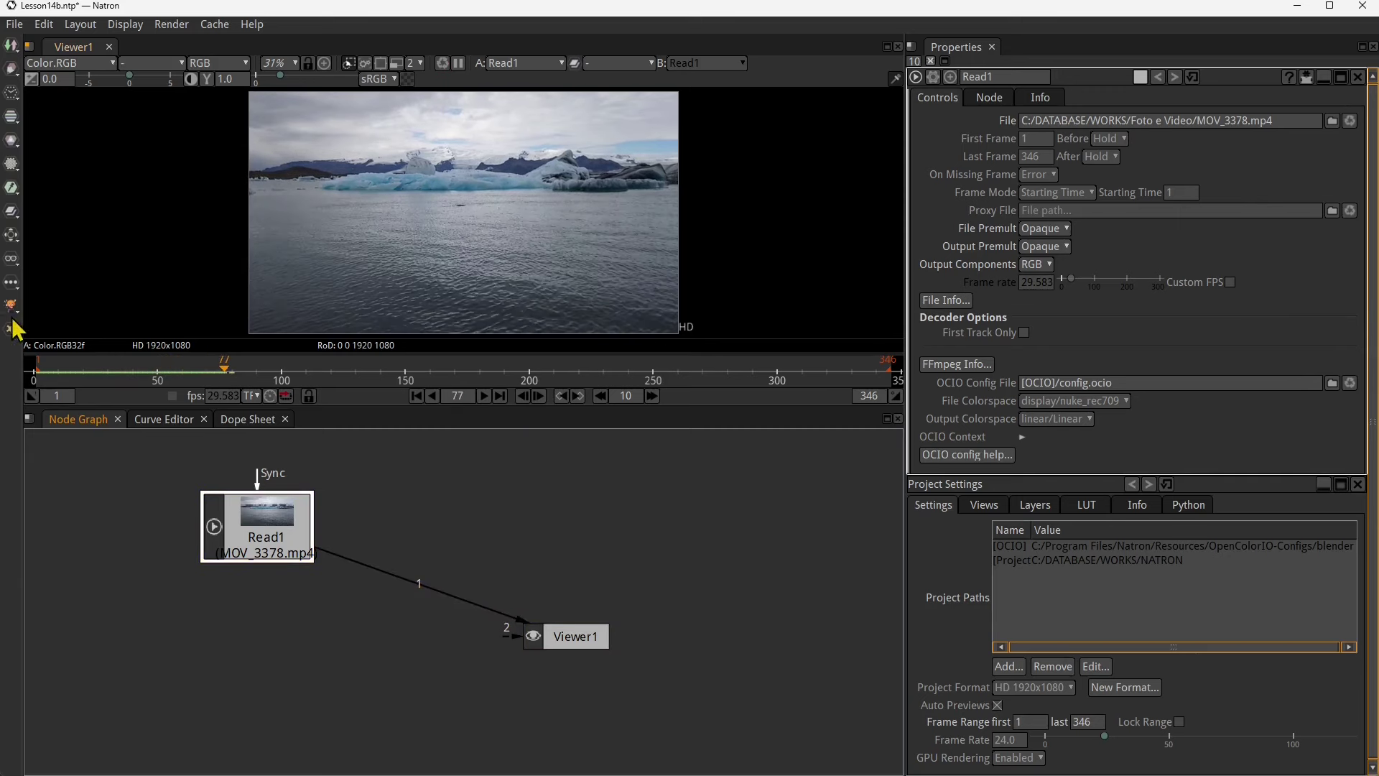
- Add a Tracker node between Read1 and Viewer1 and position it midway between them in the node graph
click(13, 239)
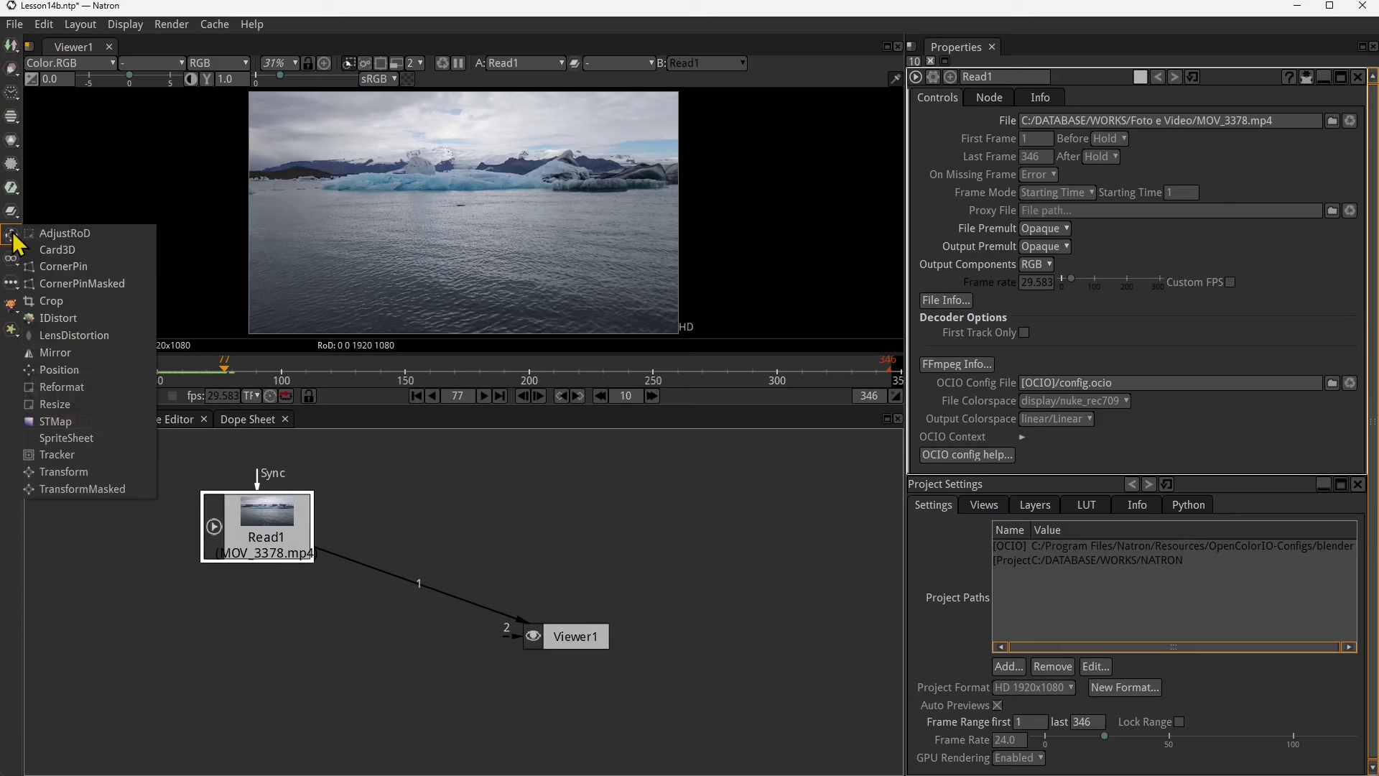
click(57, 453)
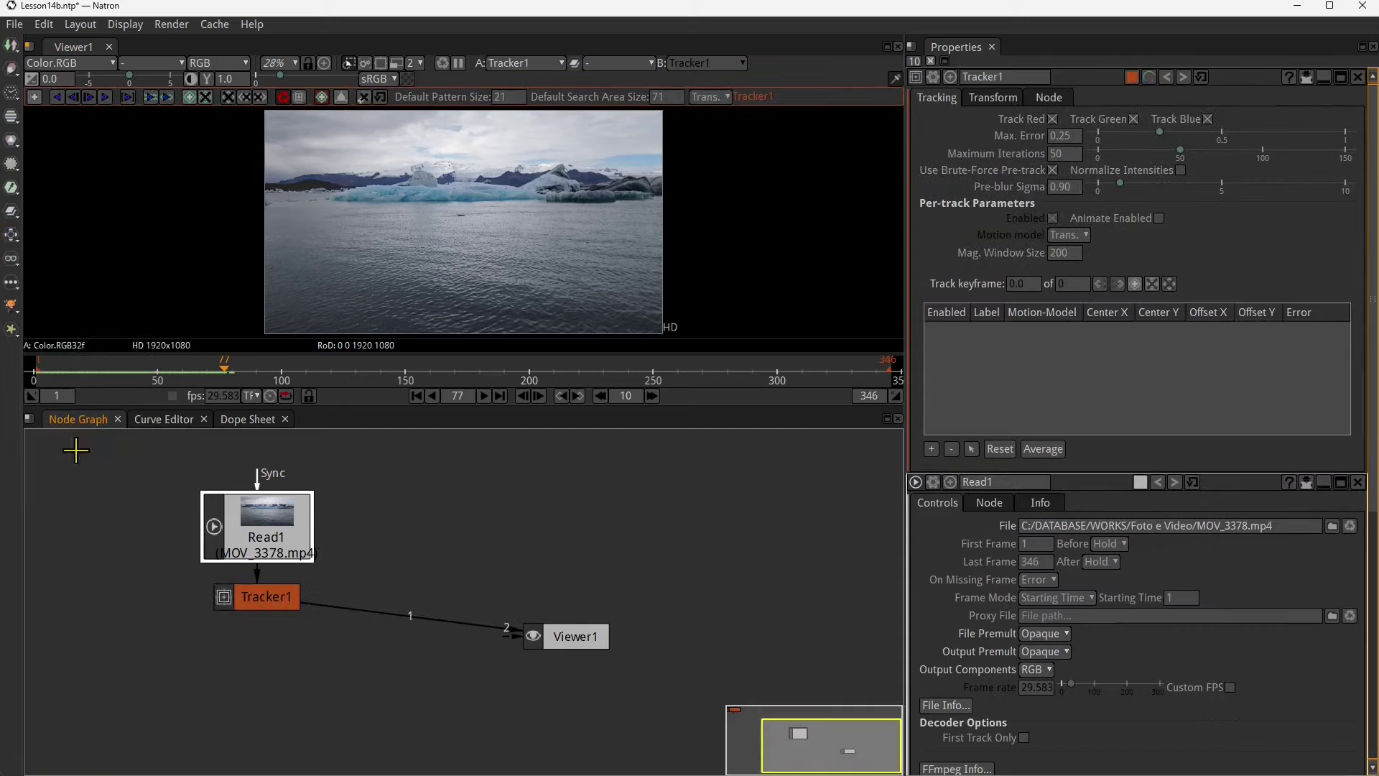
drag(255, 596, 416, 525)
drag(288, 542, 280, 524)
click(446, 575)
scroll(483, 225, up, 10)
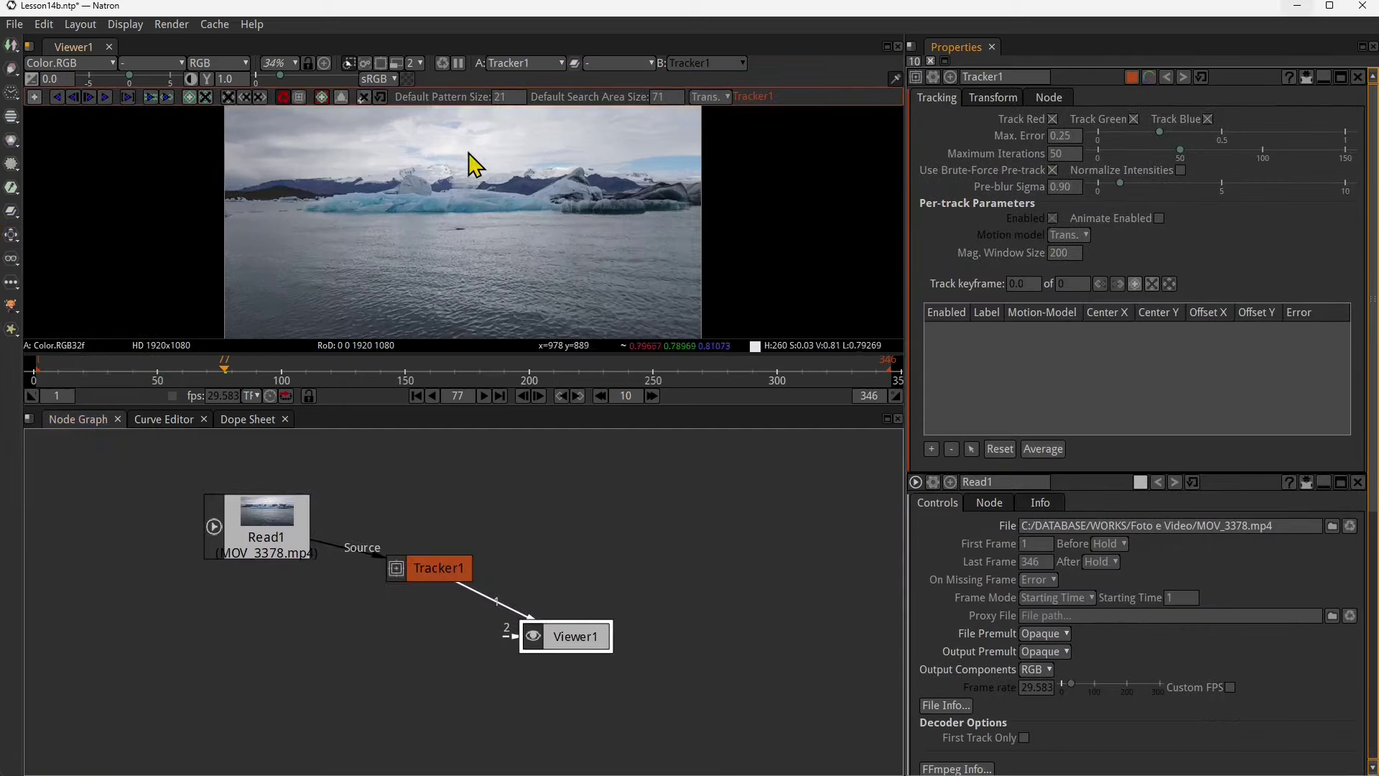
- Add a first track point and place it on the dark iceberg's peak, at about x 1434, y 817
scroll(350, 206, up, 2)
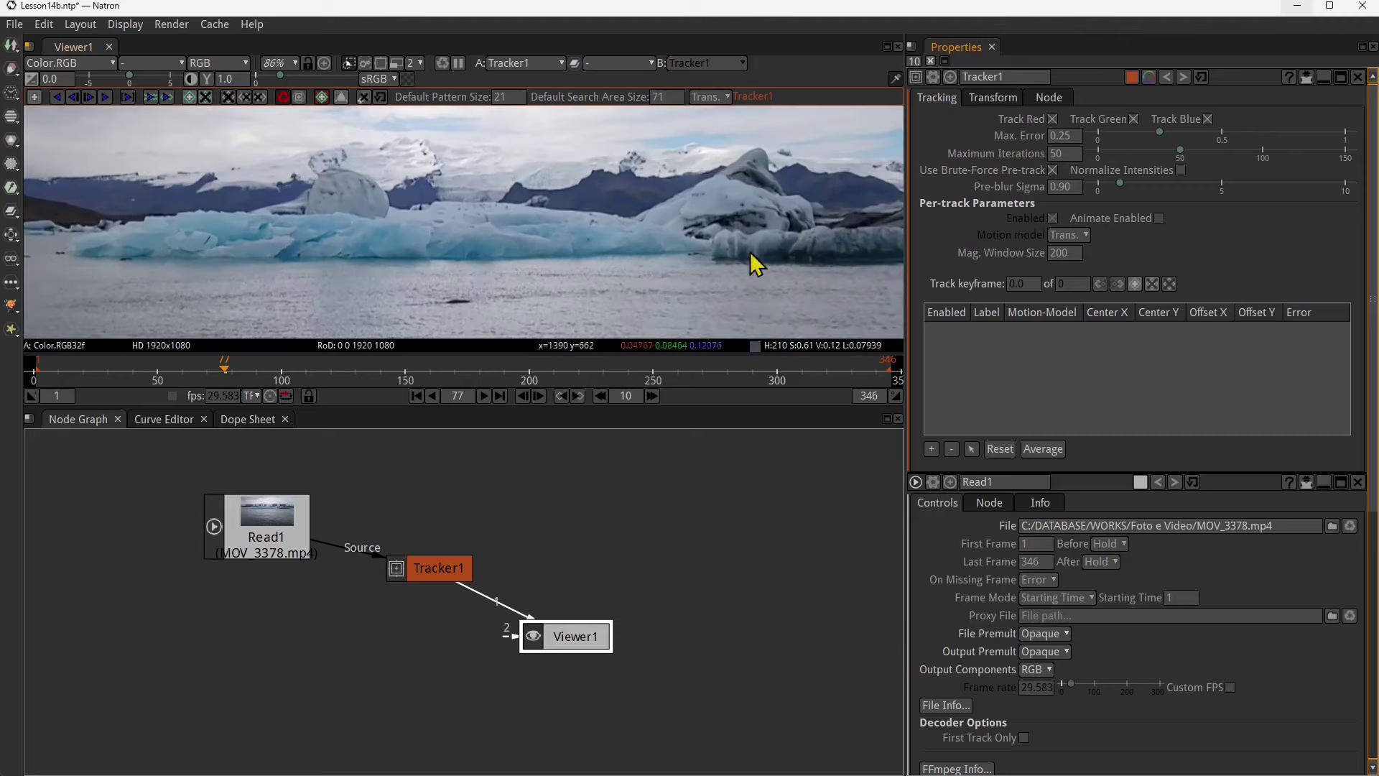
scroll(431, 184, down, 10)
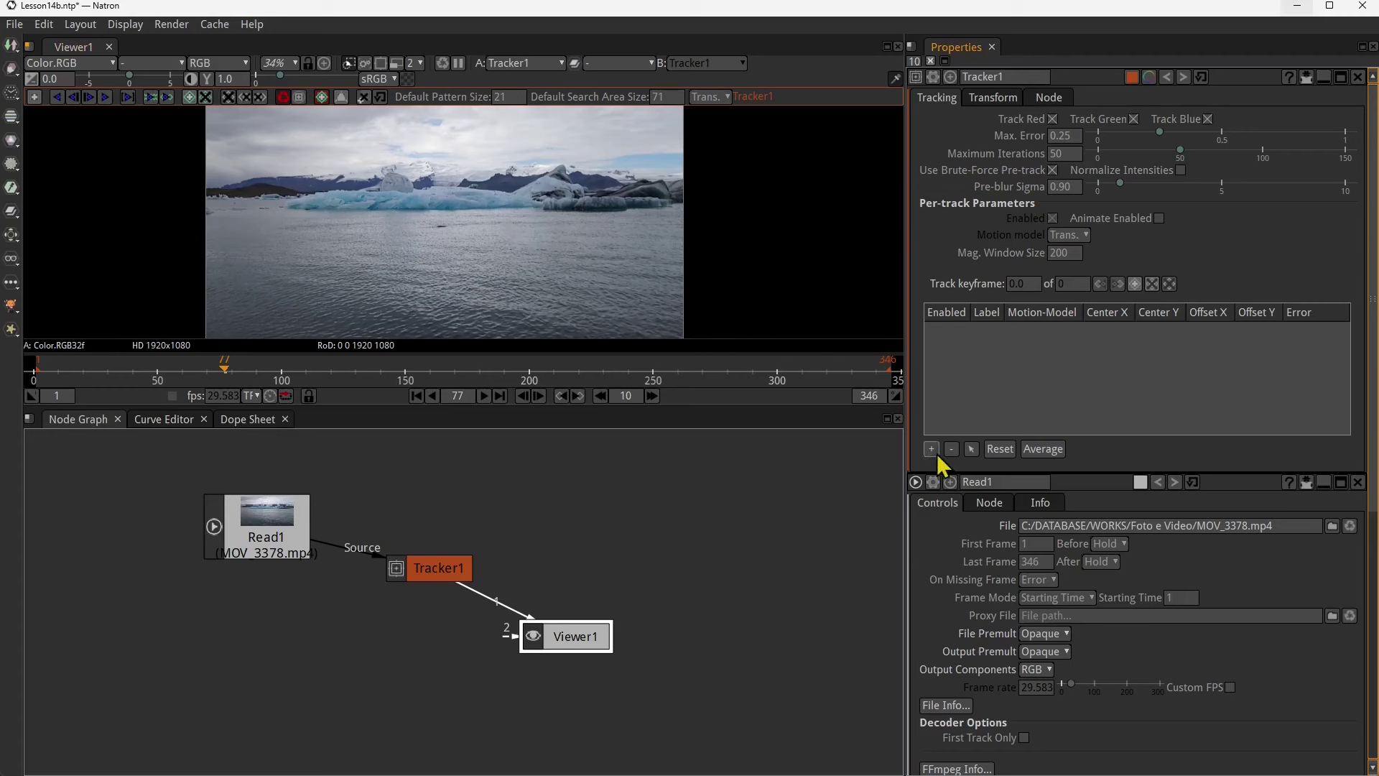
click(932, 450)
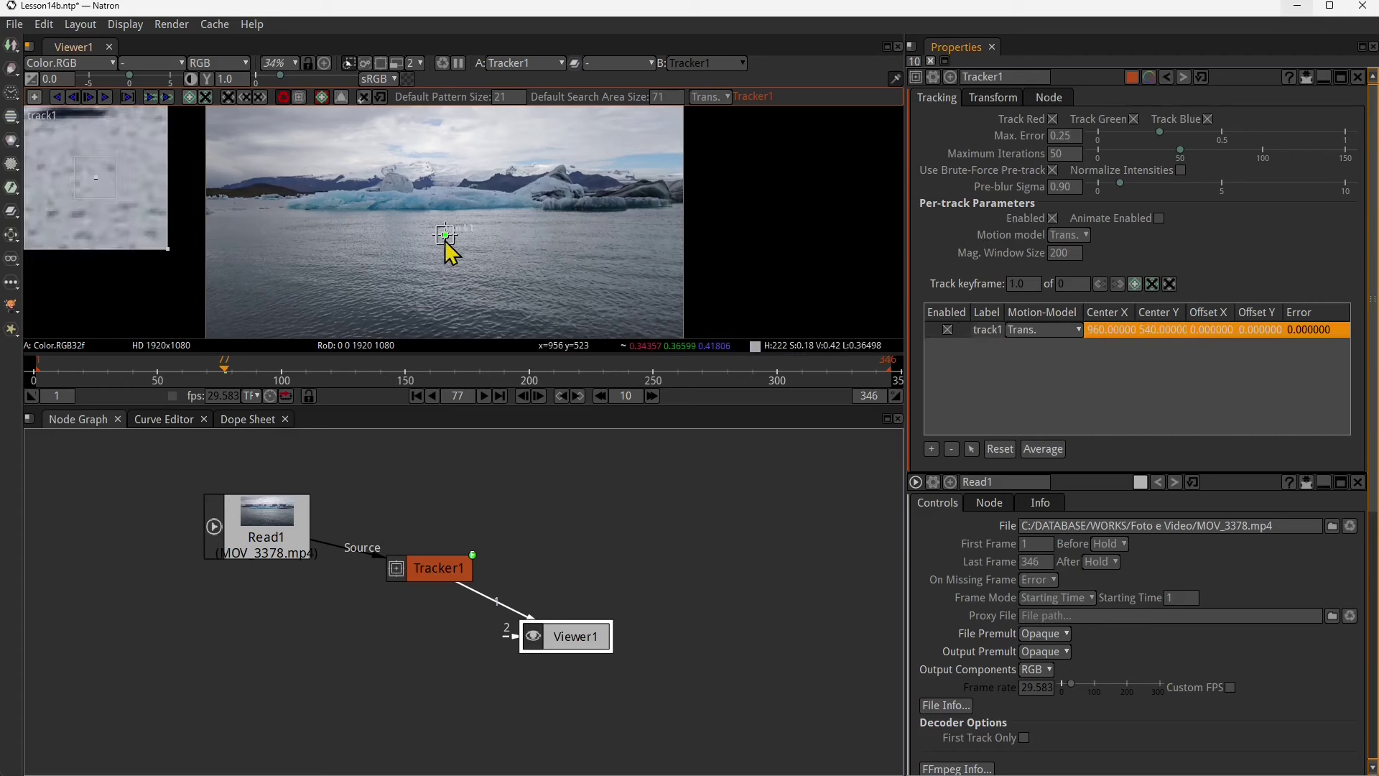
scroll(450, 239, up, 5)
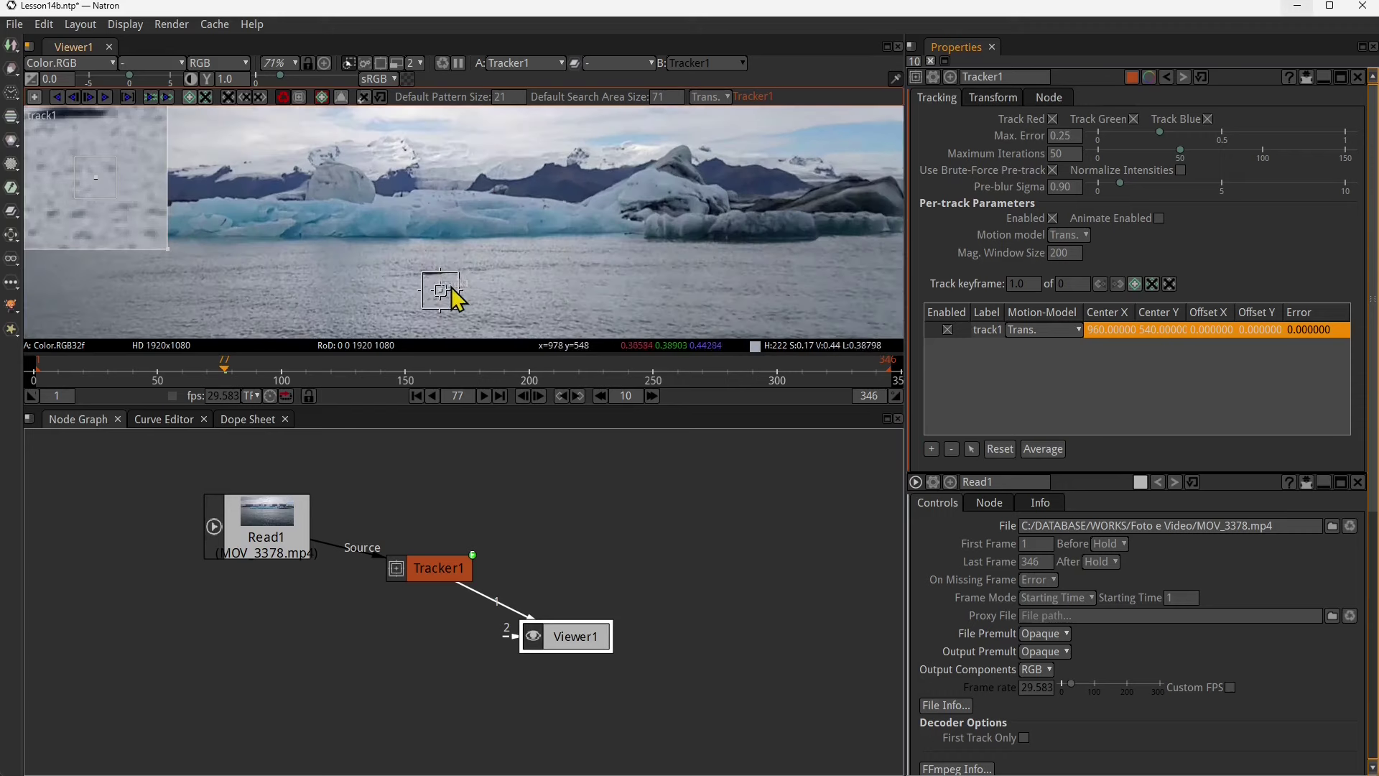
drag(444, 292, 688, 152)
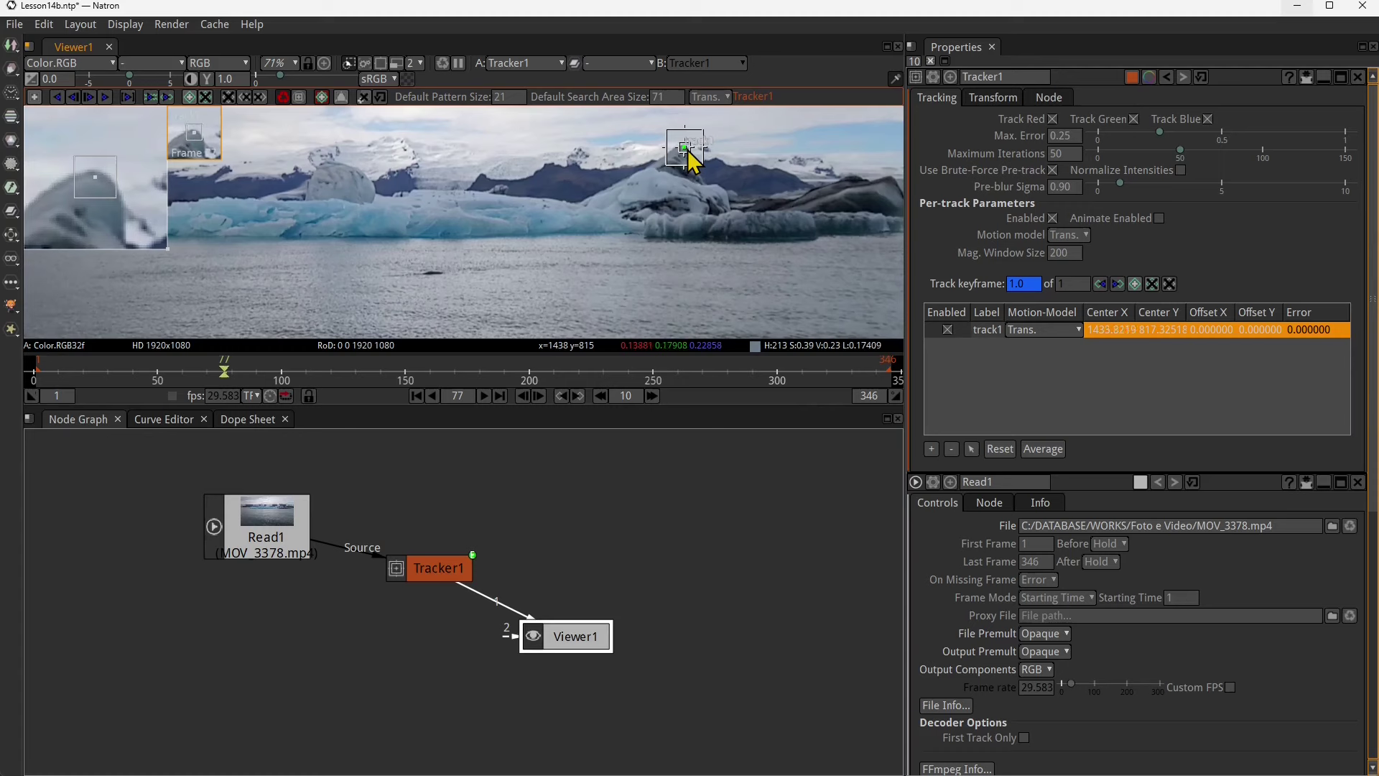
- Enlarge the first track's search area in height and width around the iceberg peak
scroll(701, 148, up, 5)
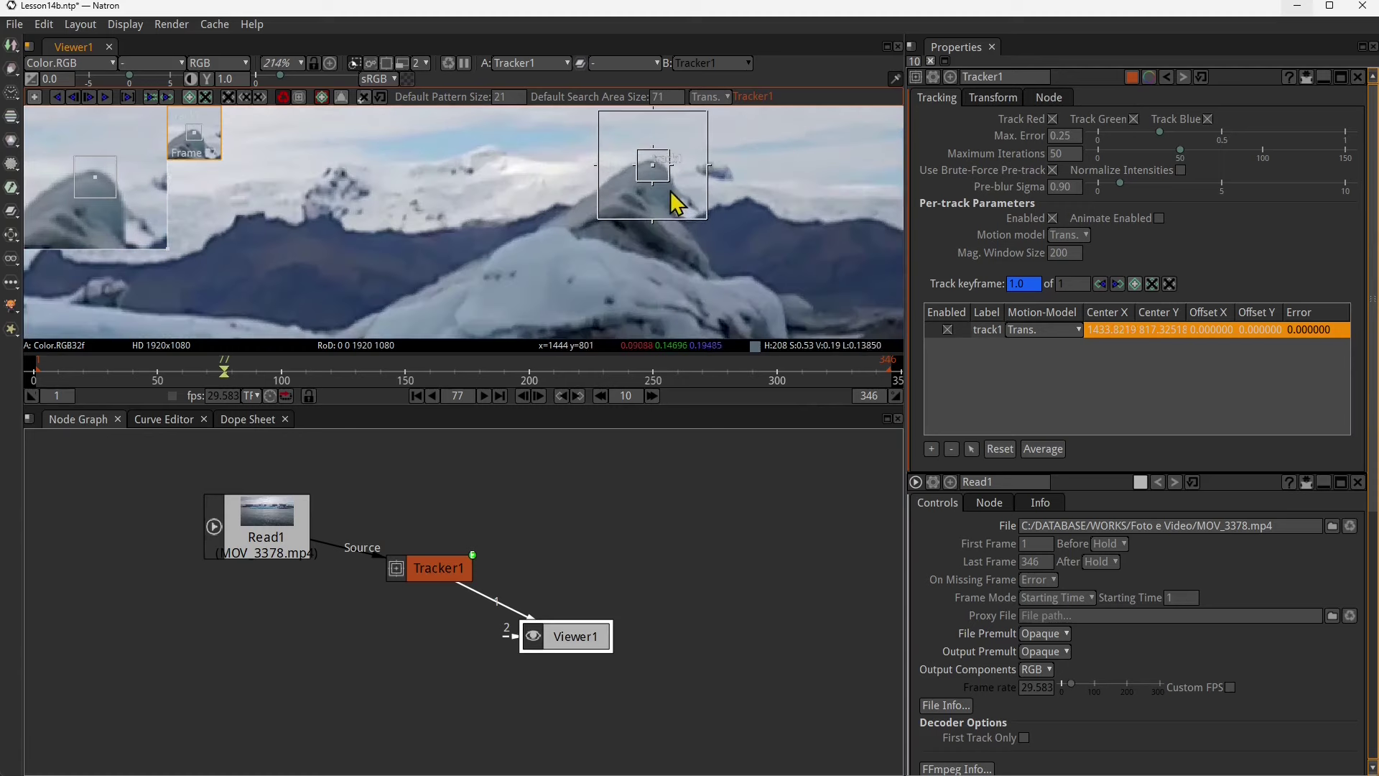
drag(658, 223, 689, 225)
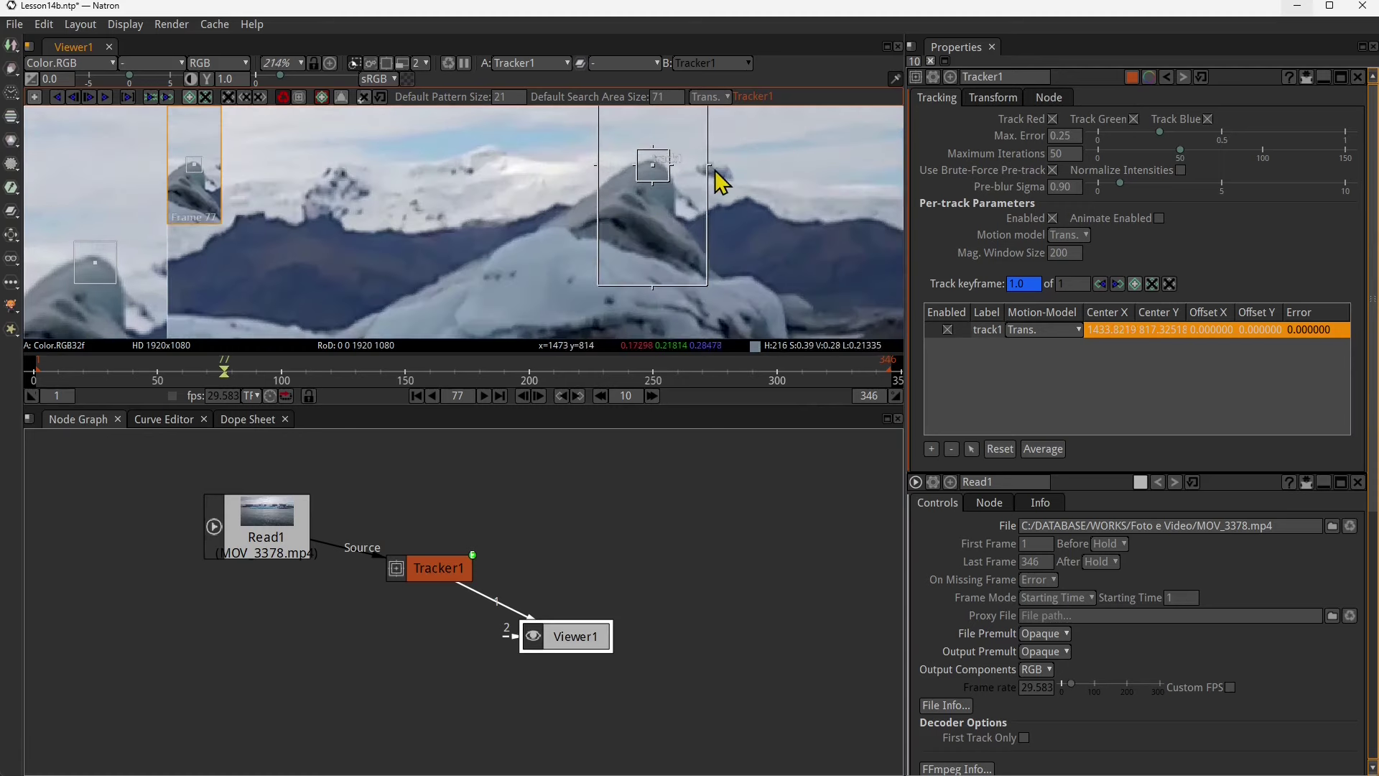
drag(710, 168, 765, 176)
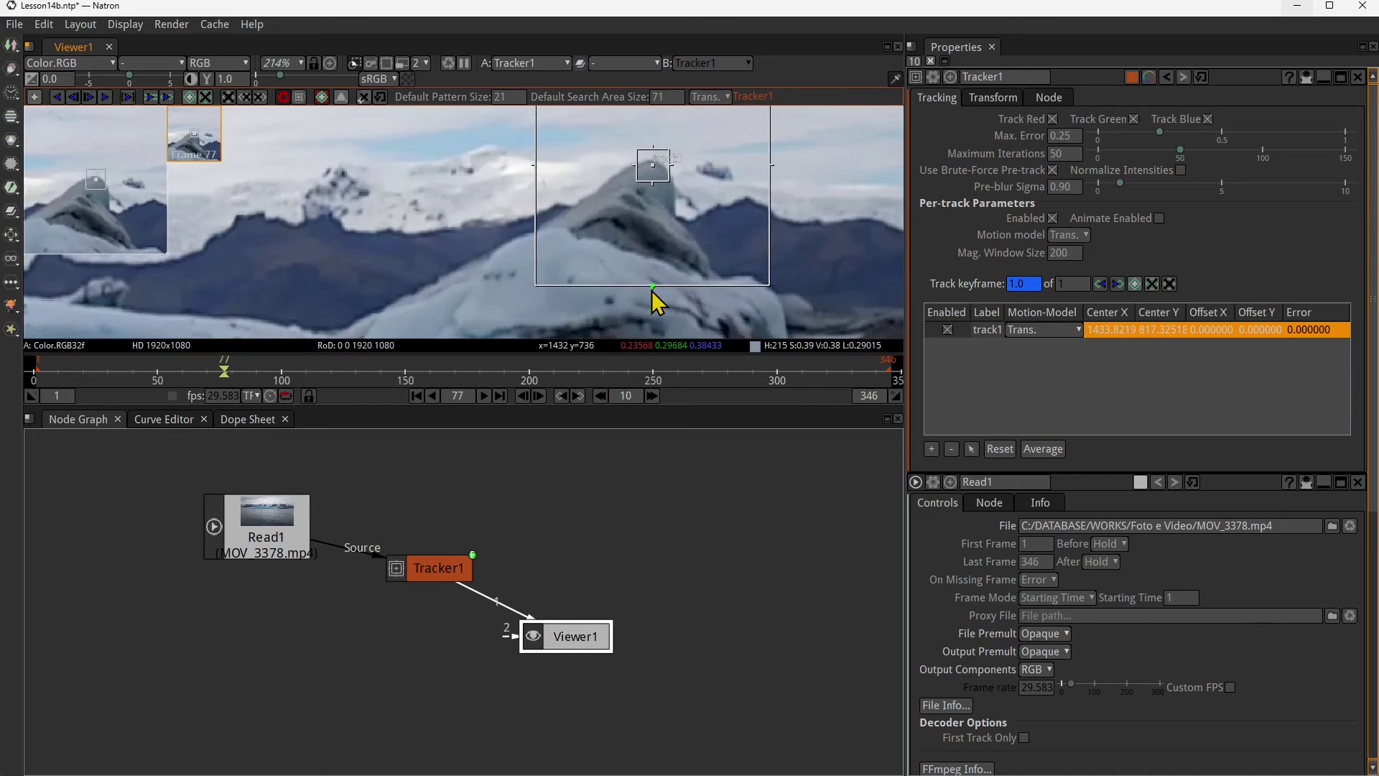
drag(653, 289, 653, 291)
scroll(638, 227, down, 4)
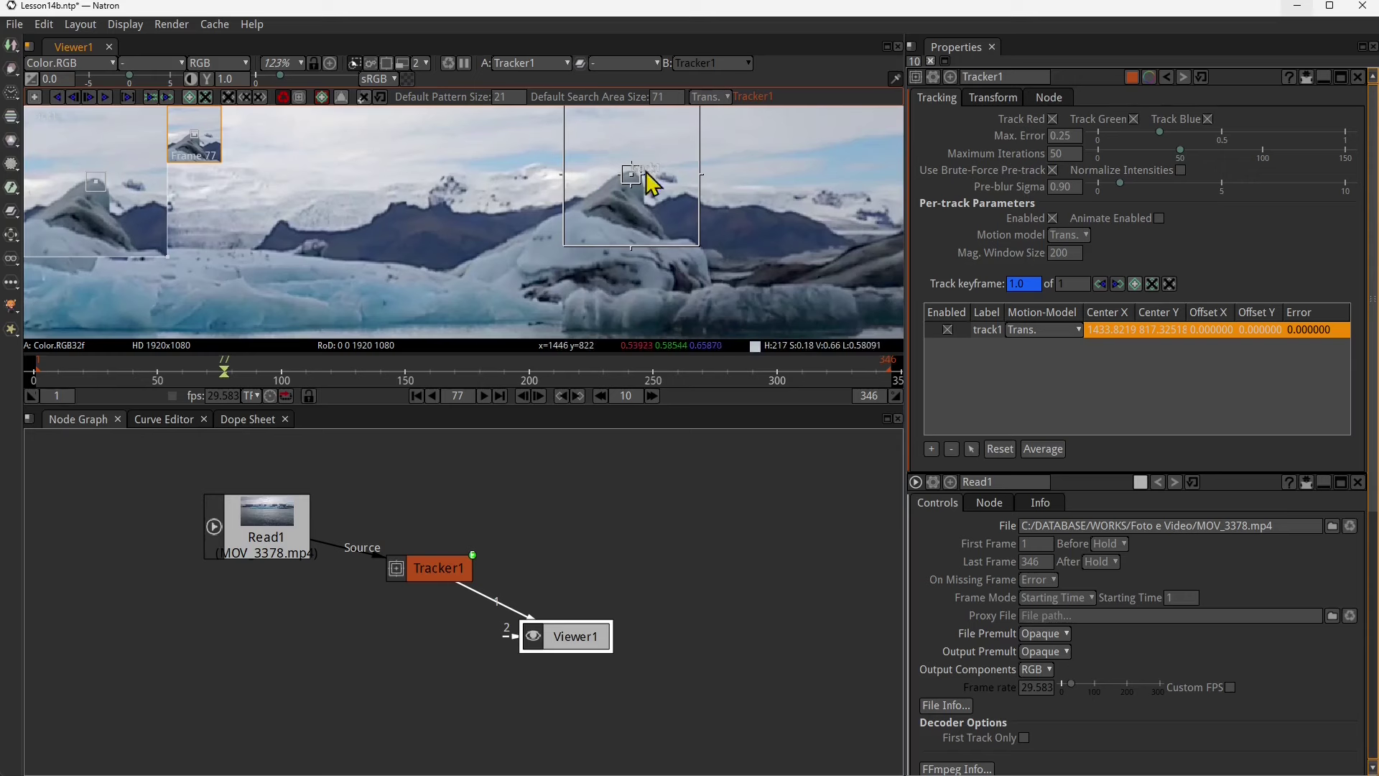
scroll(645, 202, down, 1)
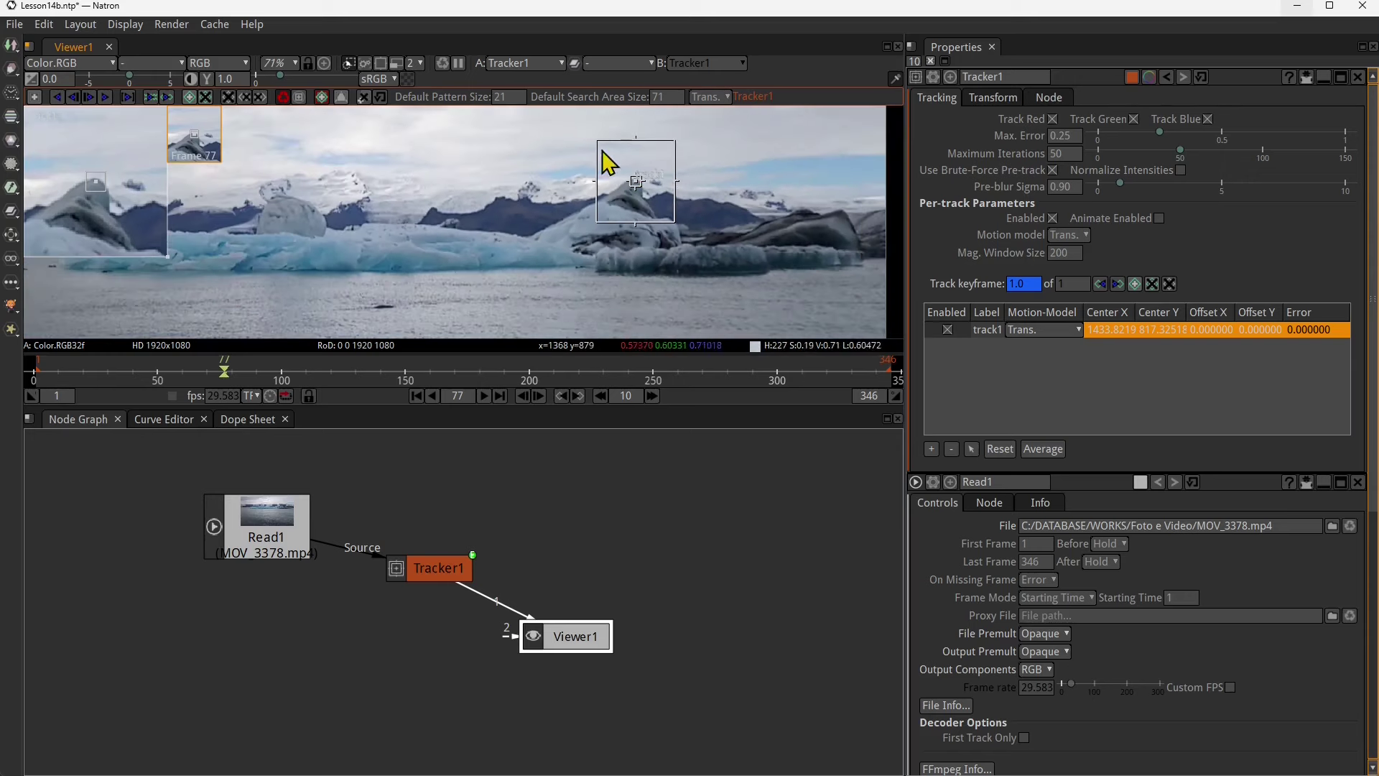
scroll(606, 219, down, 5)
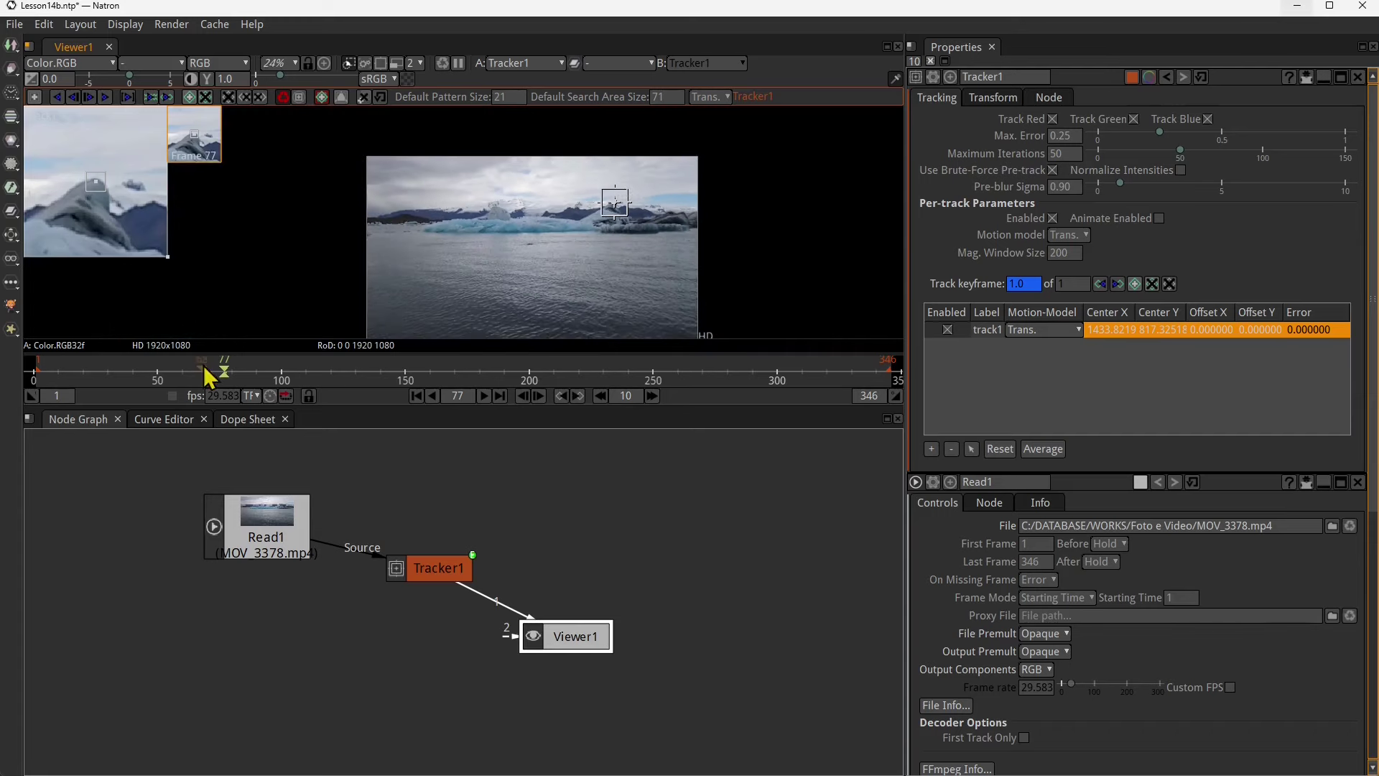
- At frame 53, add a second track with an enlarged search area on the rounded iceberg's top, at about x 758, y 787
drag(208, 370, 165, 381)
scroll(633, 201, up, 5)
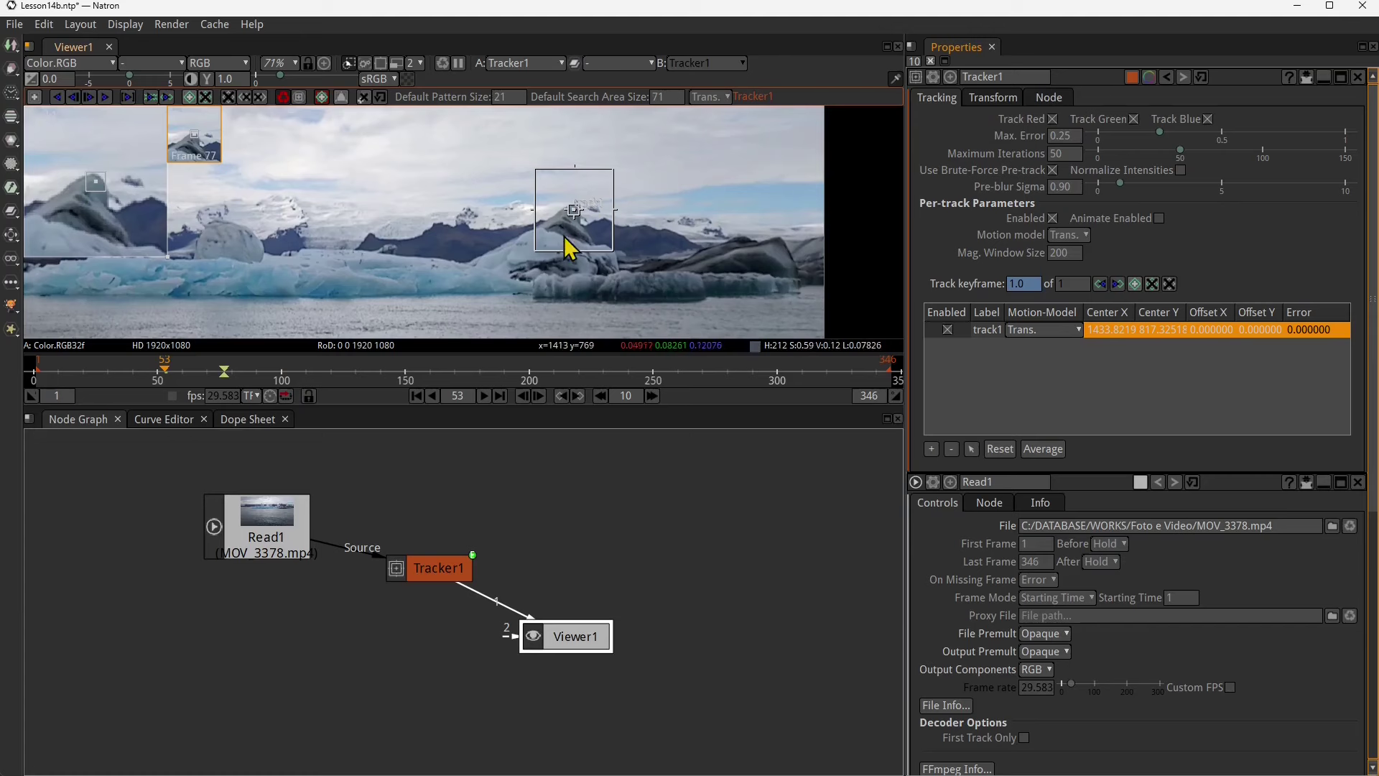
scroll(682, 275, down, 3)
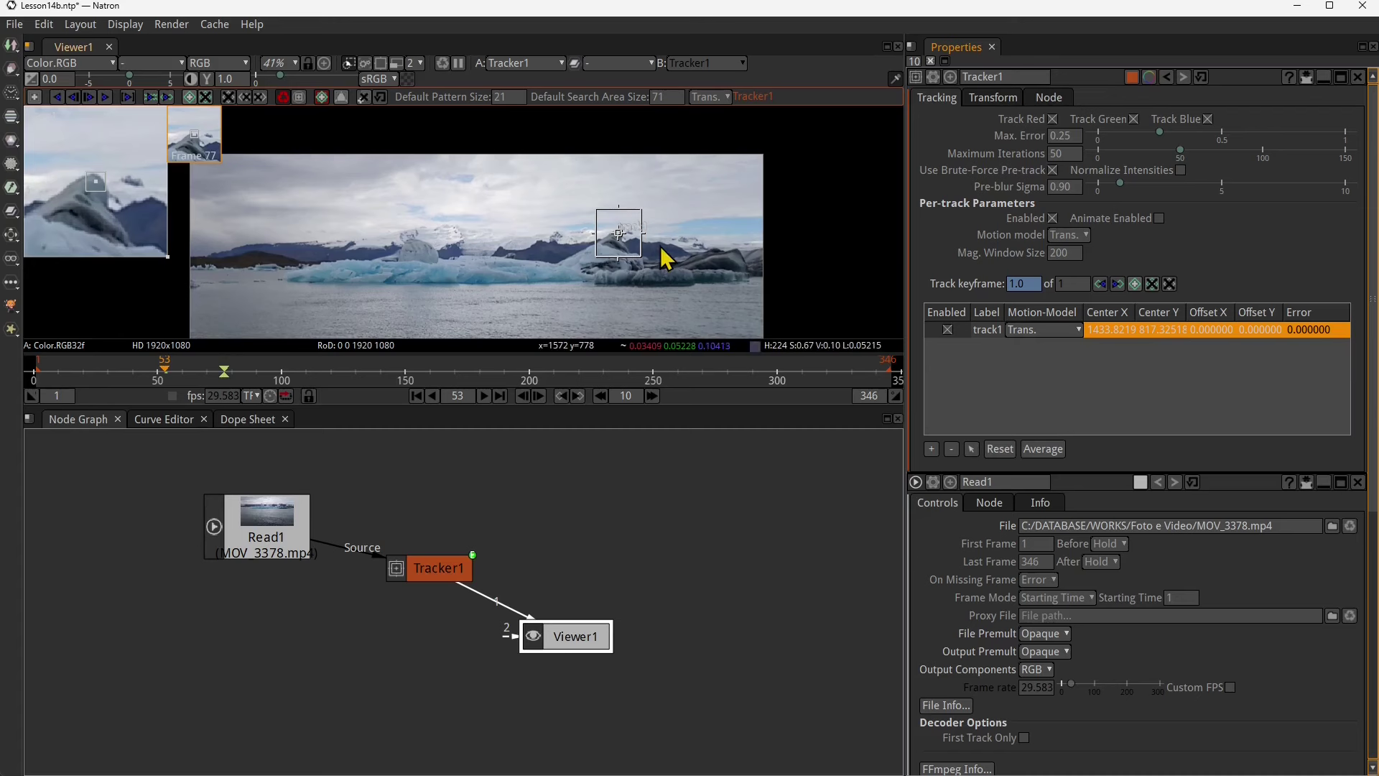
click(932, 449)
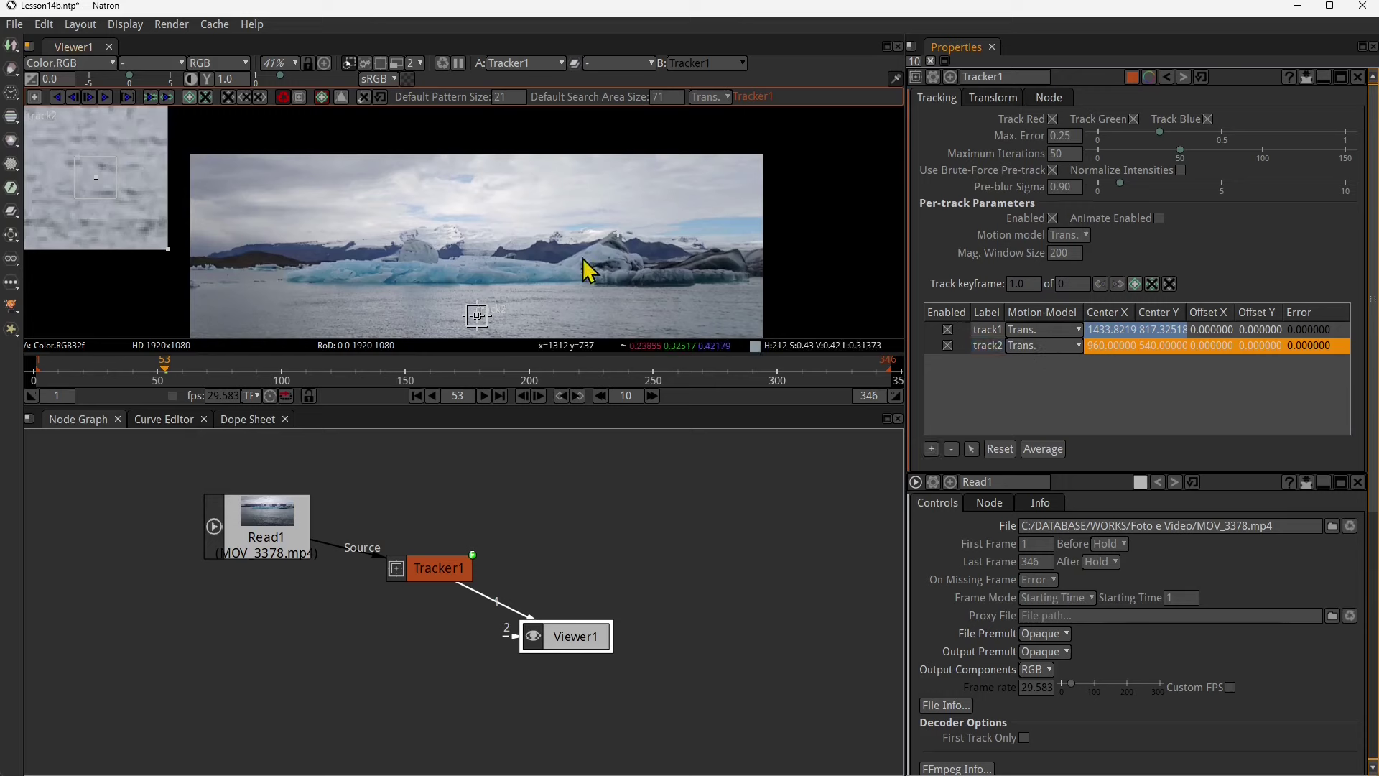
mouse_move(477, 317)
mouse_down()
mouse_move(462, 268)
mouse_move(411, 244)
mouse_move(478, 296)
mouse_up()
scroll(411, 244, up, 8)
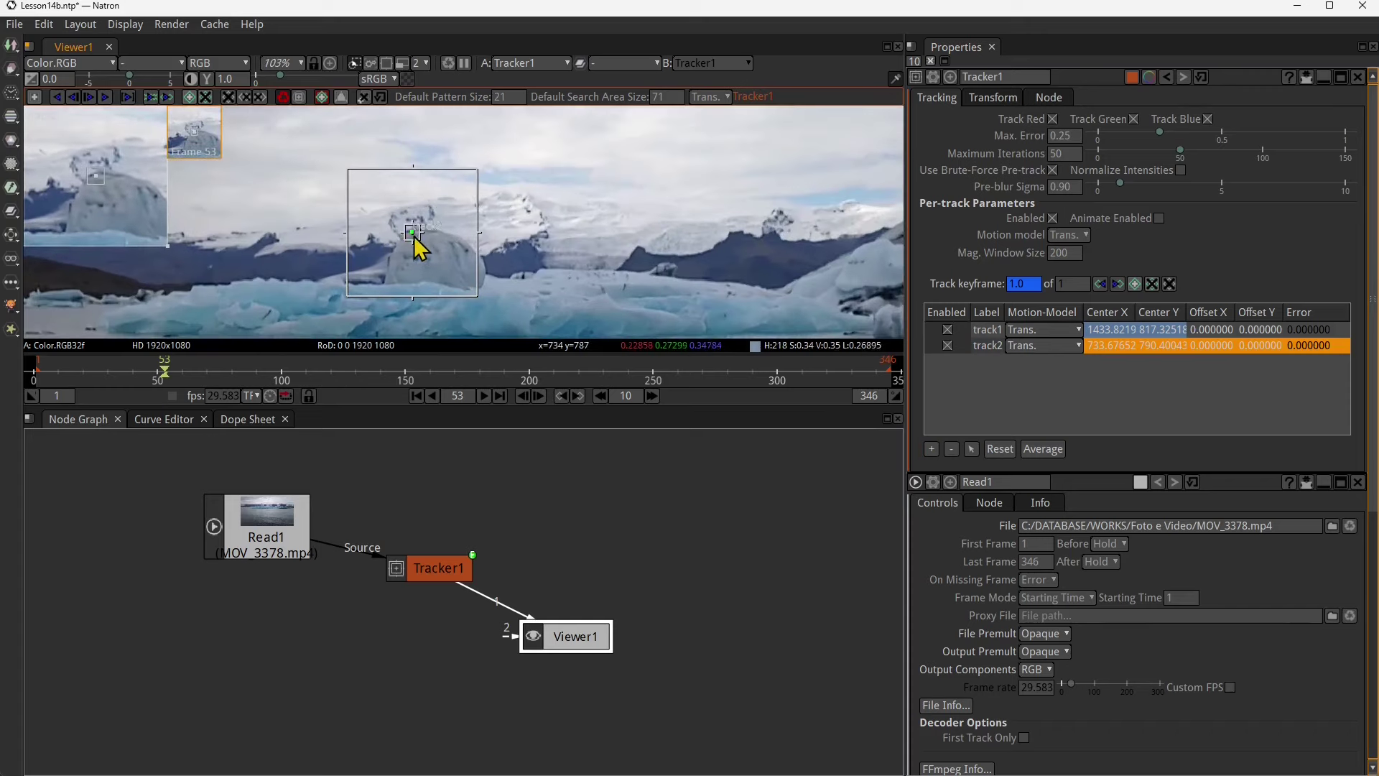
drag(413, 237, 431, 240)
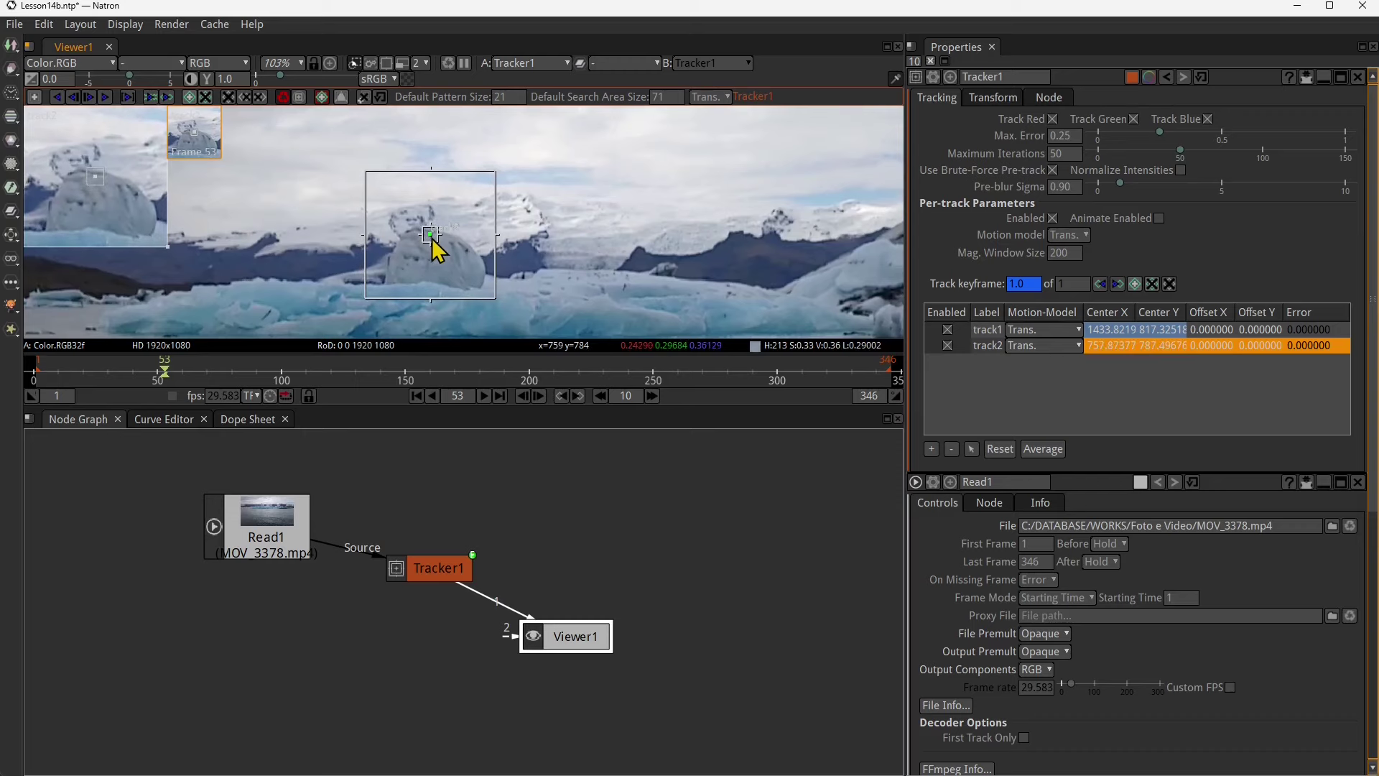
scroll(467, 209, down, 7)
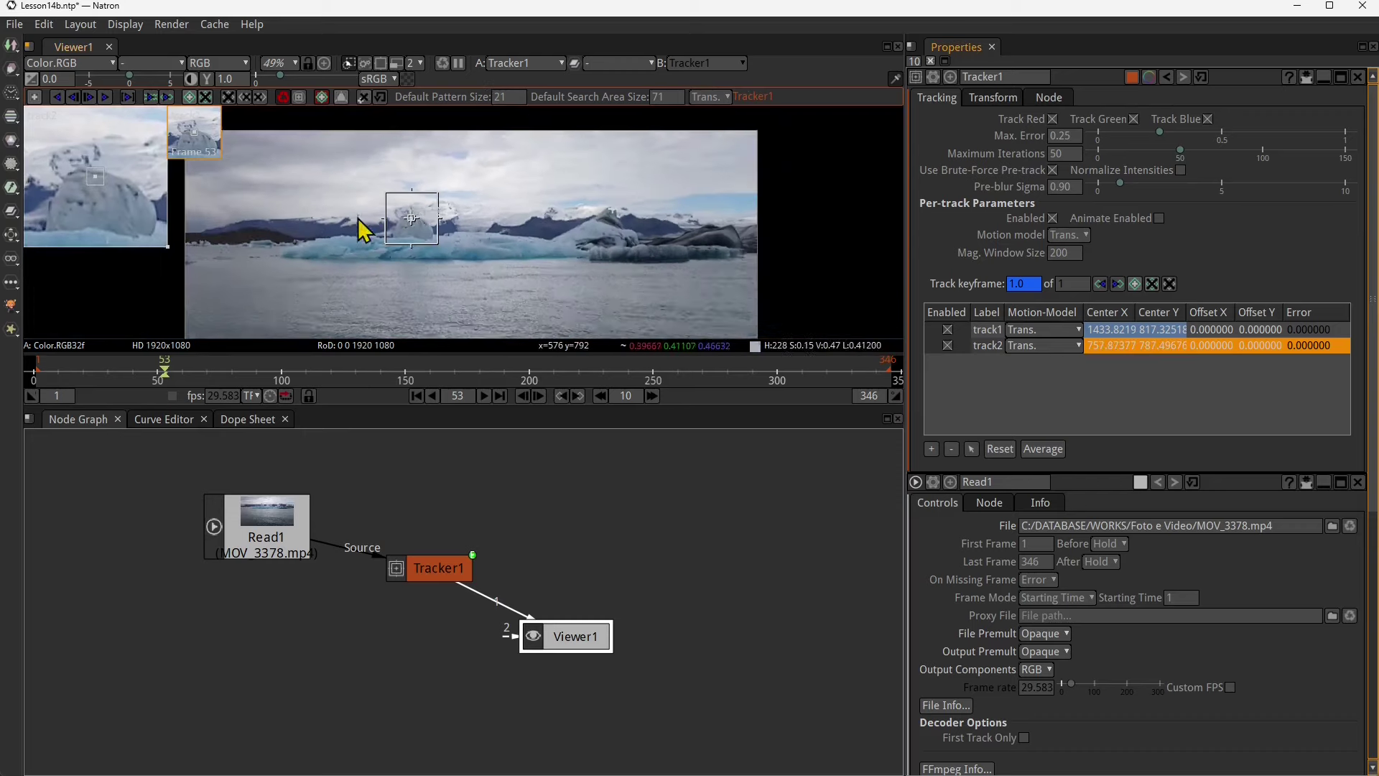
scroll(430, 237, down, 7)
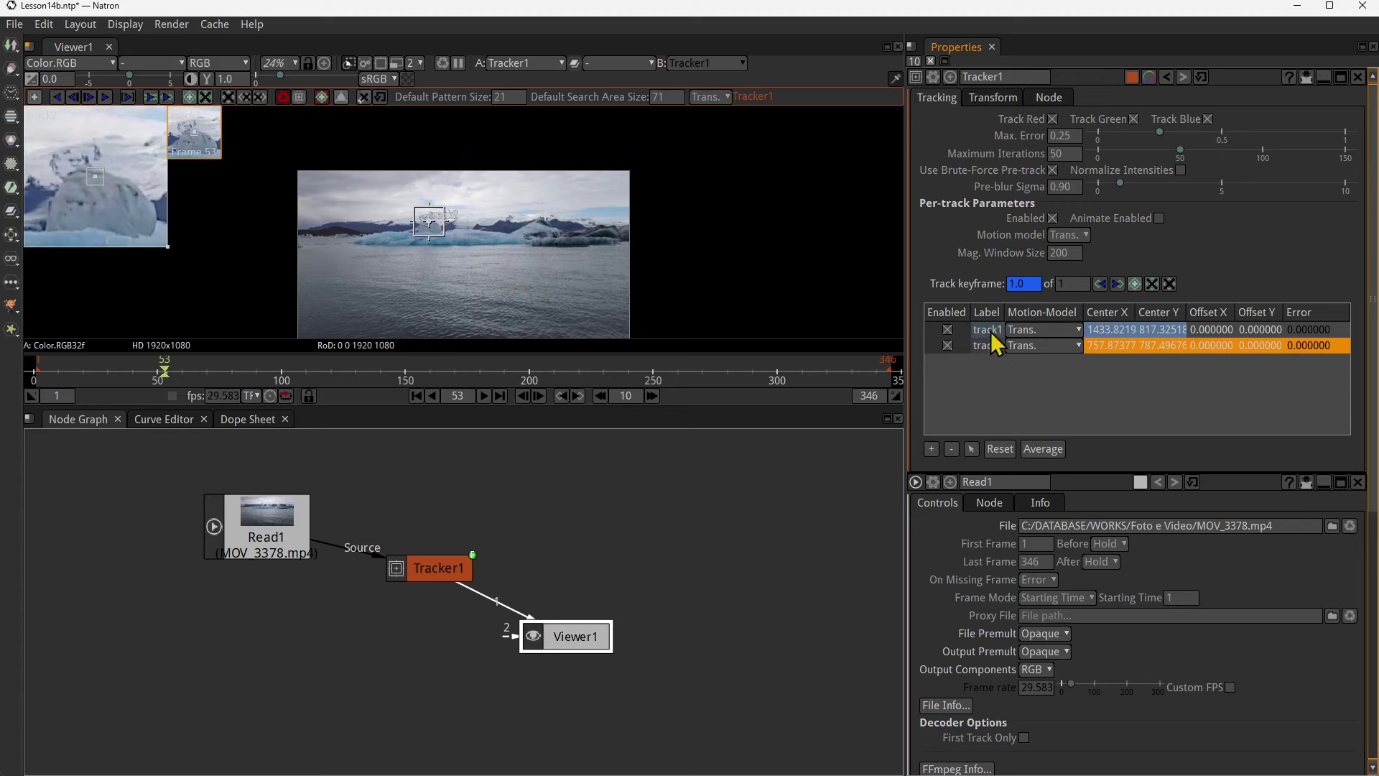
- Look through the motion model options of track1, and switch track2 off and on again
click(998, 390)
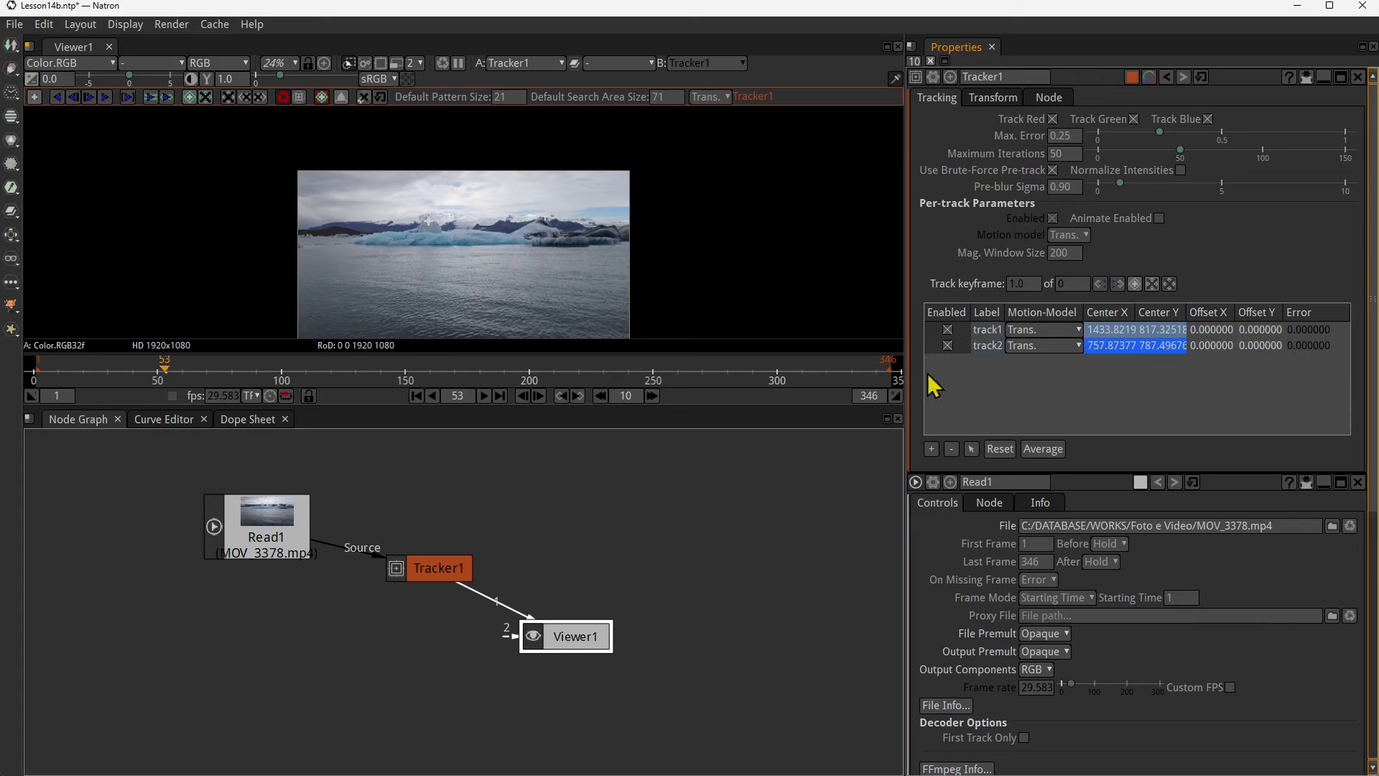
scroll(446, 237, up, 4)
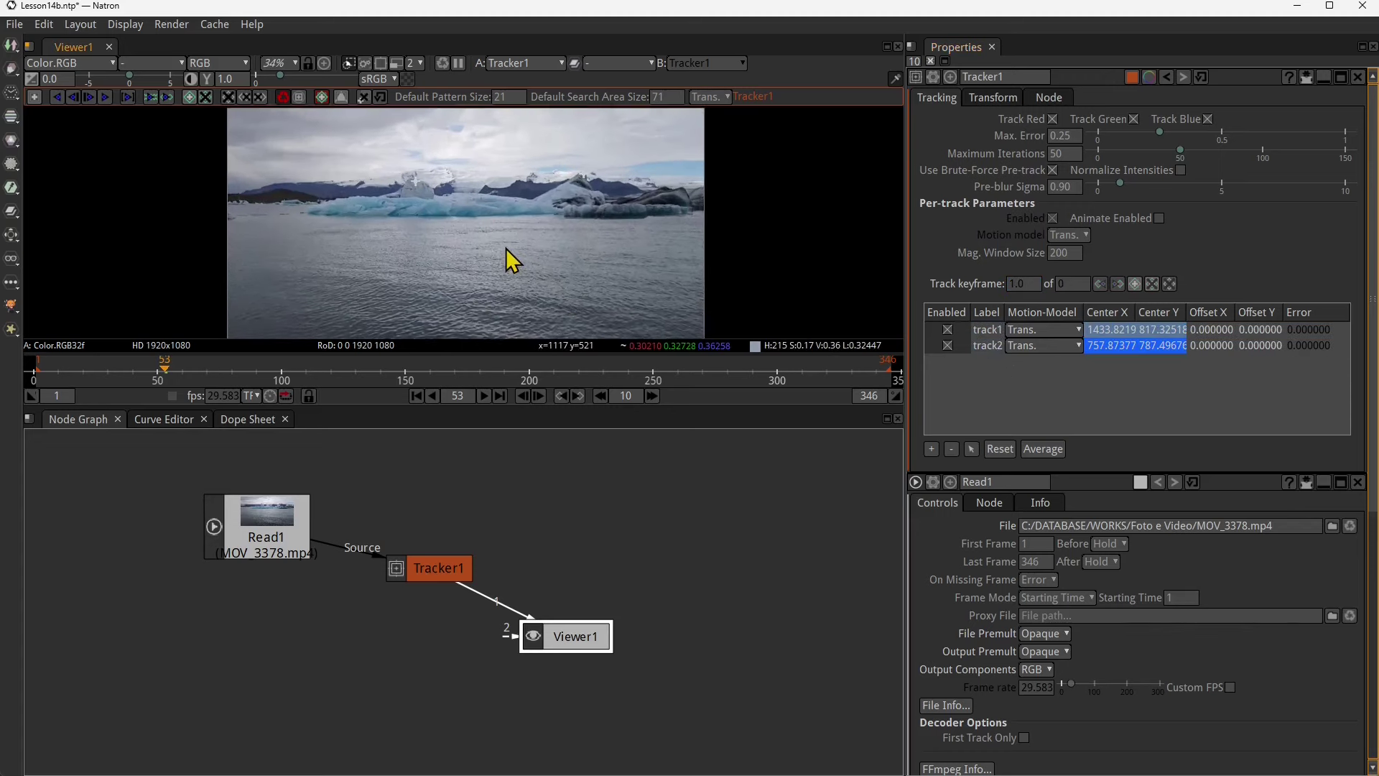
scroll(506, 249, down, 1)
click(1068, 345)
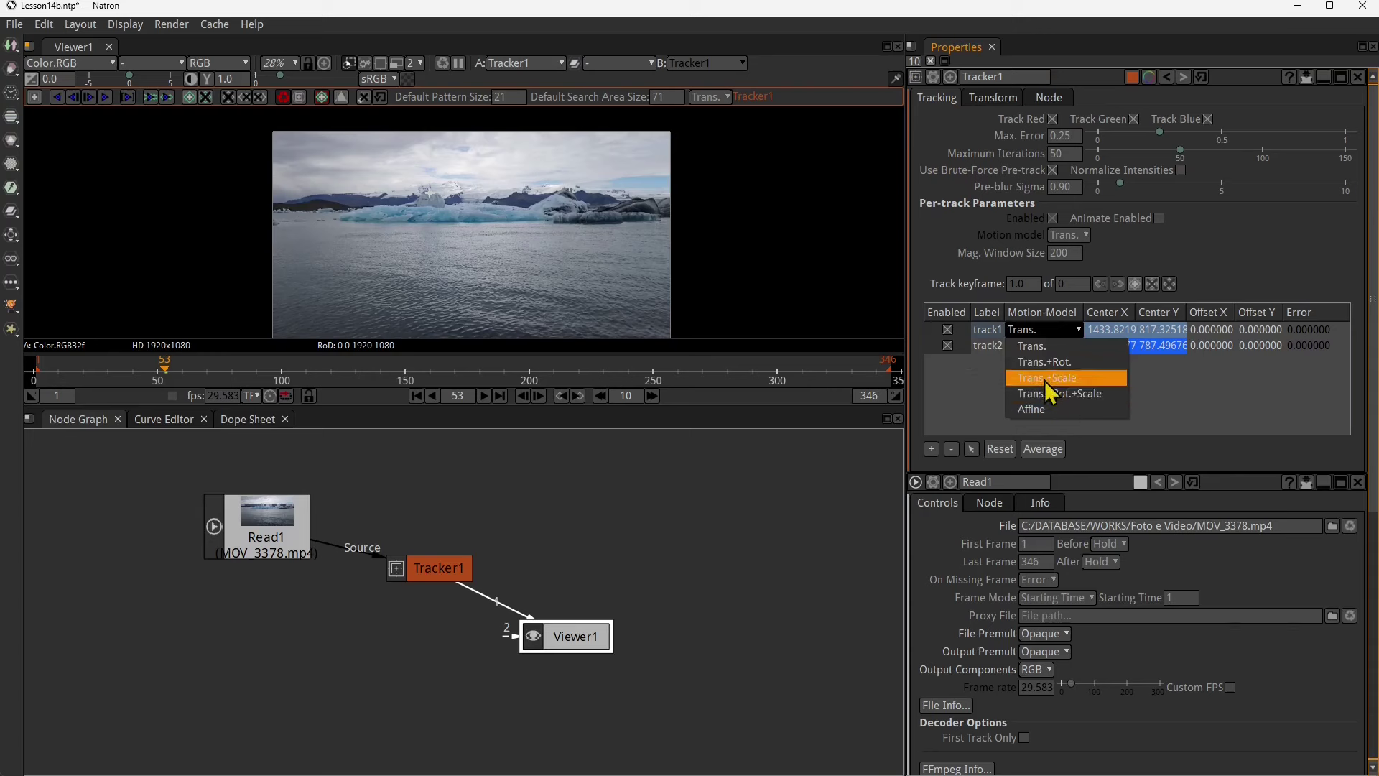
click(942, 348)
click(945, 345)
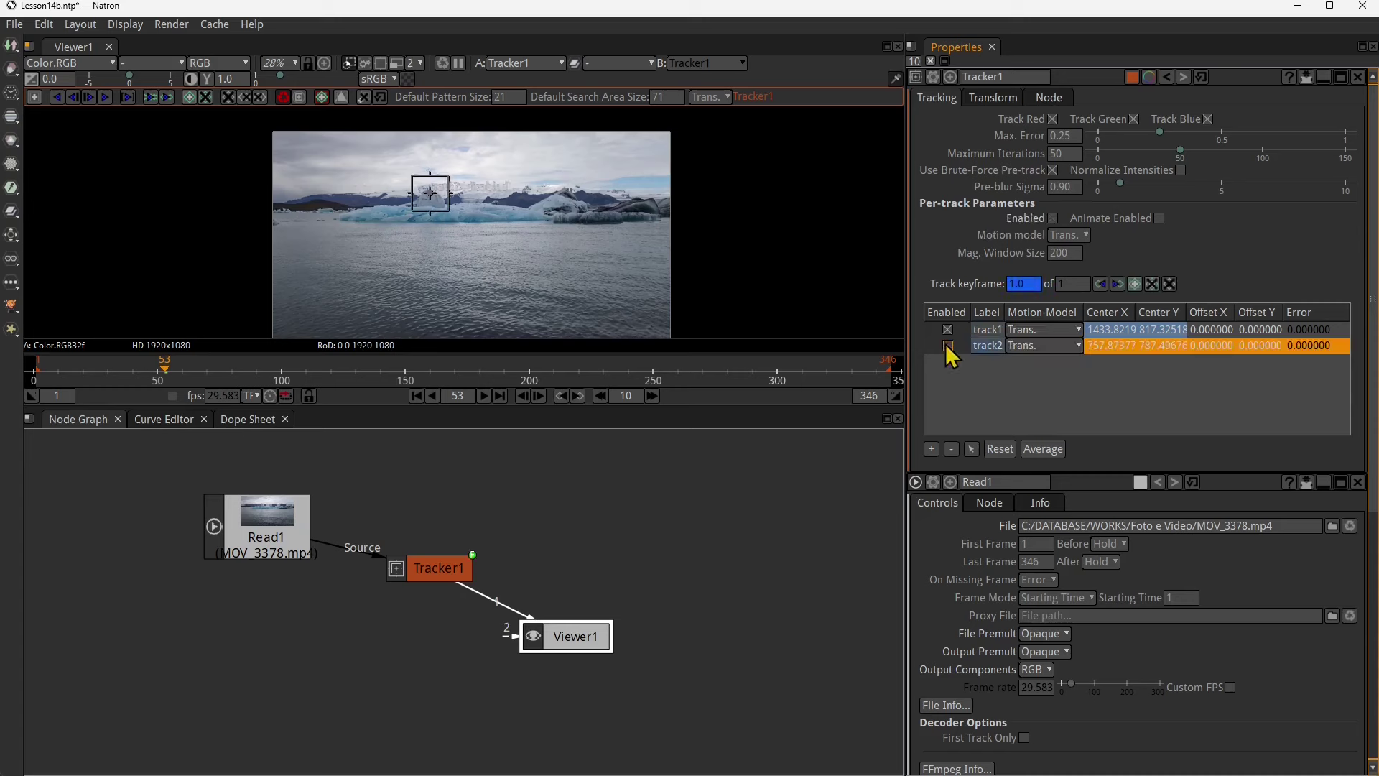
click(1035, 331)
click(993, 346)
click(949, 345)
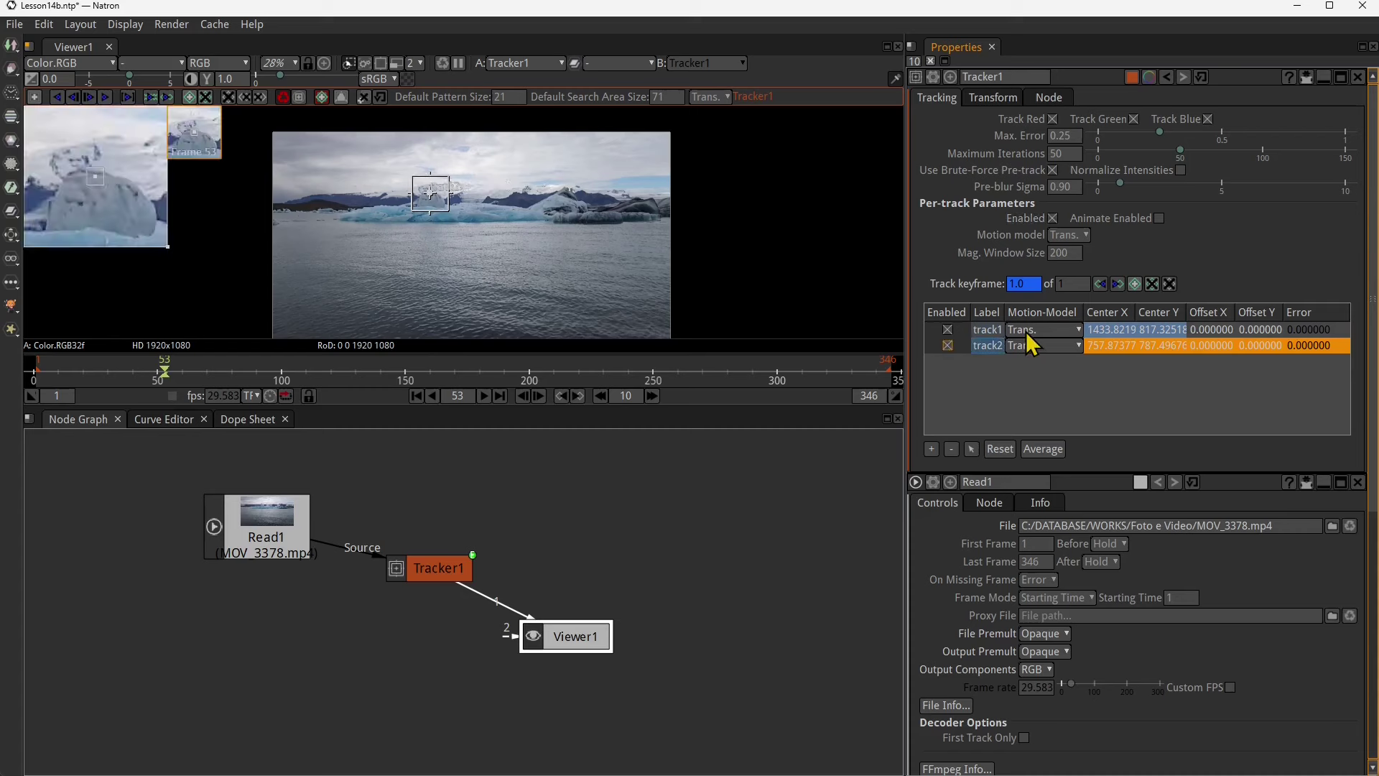
- Try the Trans.+Rot. motion model on track1 and Trans.+Scale on track2
click(1034, 330)
click(1032, 363)
click(1032, 363)
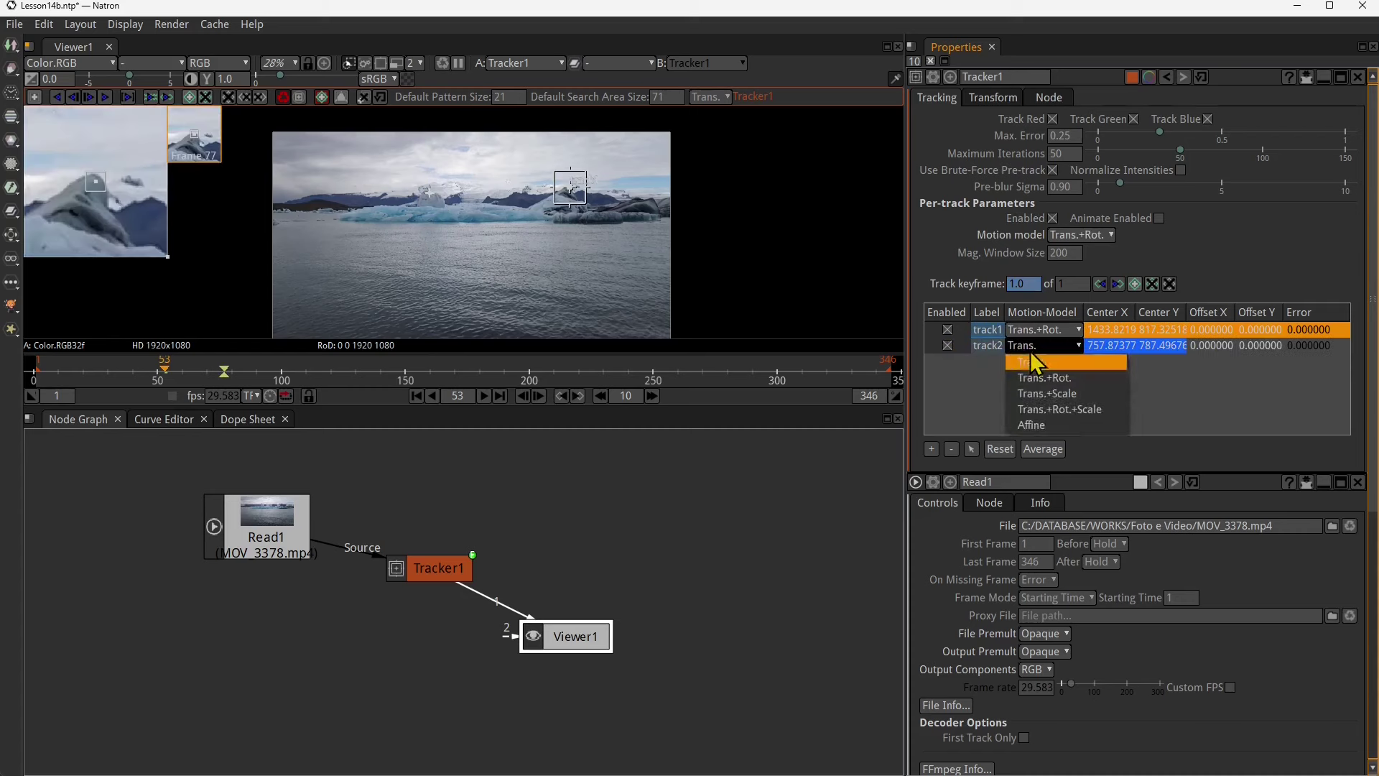
click(1040, 400)
- Set the motion model of both track1 and track2 to Trans.+Rot.+Scale
click(1041, 330)
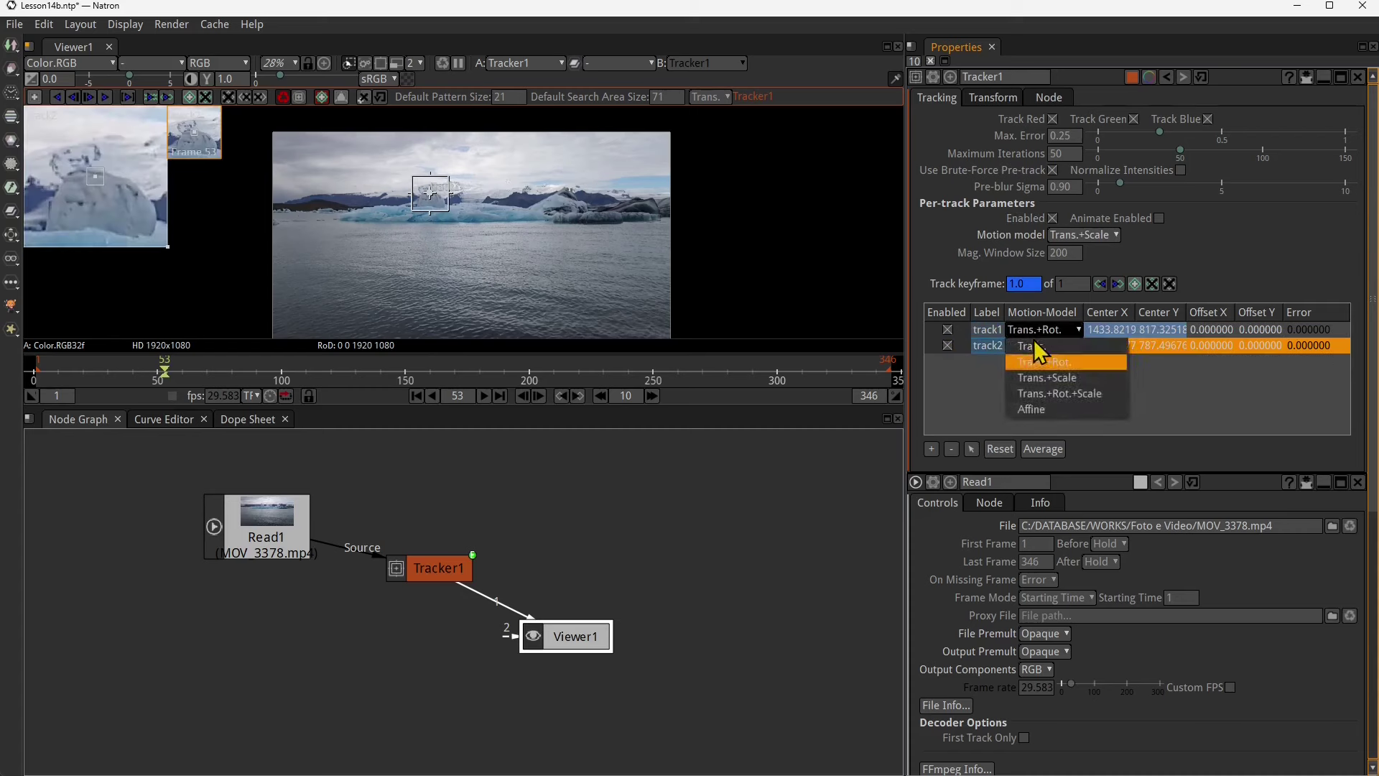
click(1045, 393)
click(1039, 346)
click(1039, 410)
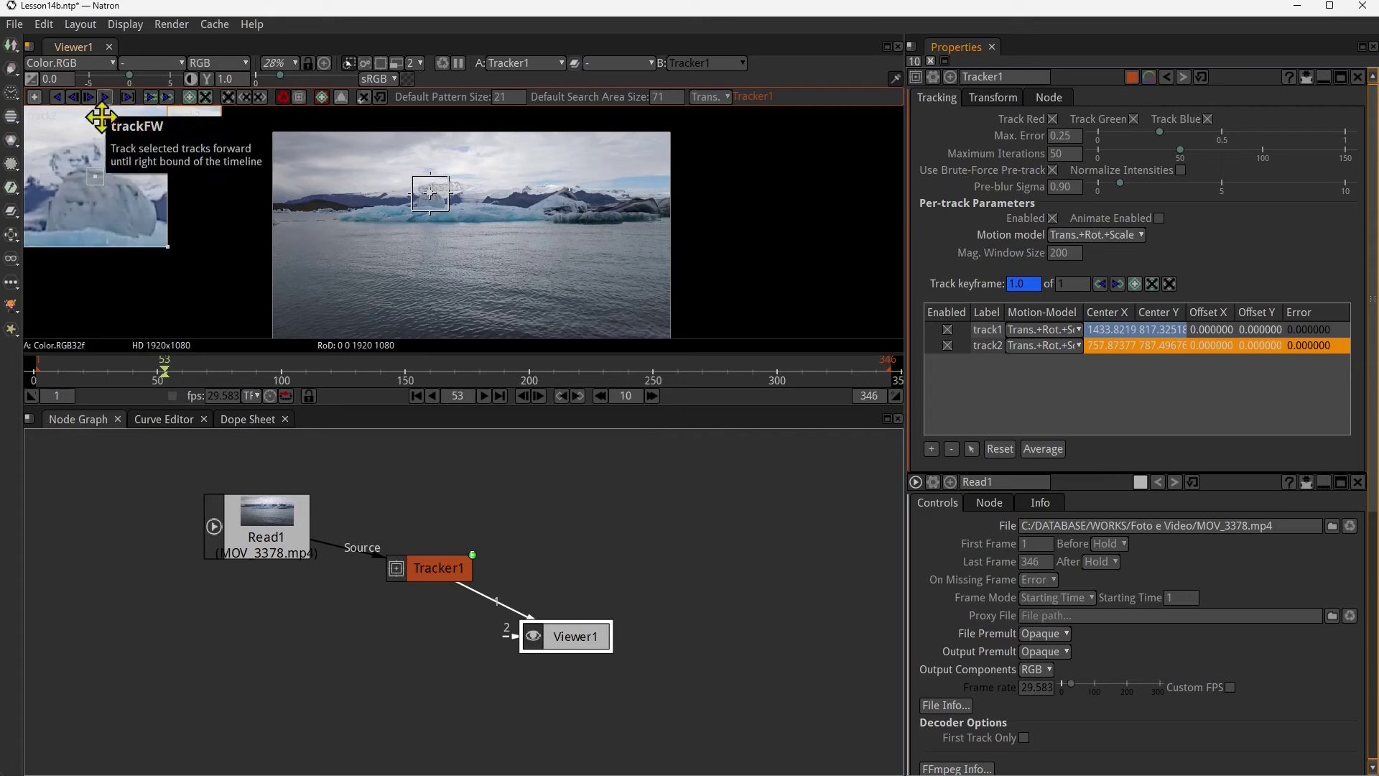
- Track both points forward from the start of the clip and inspect track1's path by scrubbing from frame 156 back to frame 1
drag(169, 377, 38, 379)
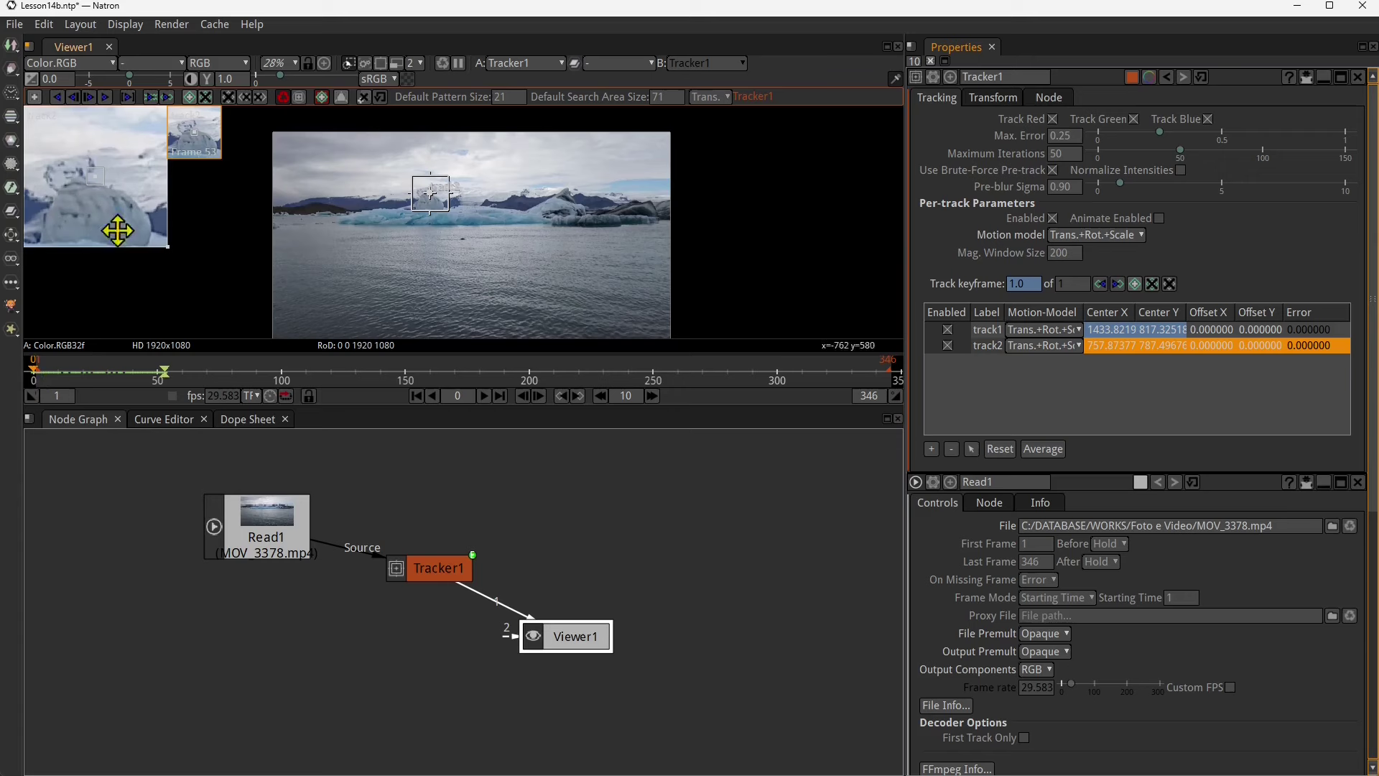
click(106, 97)
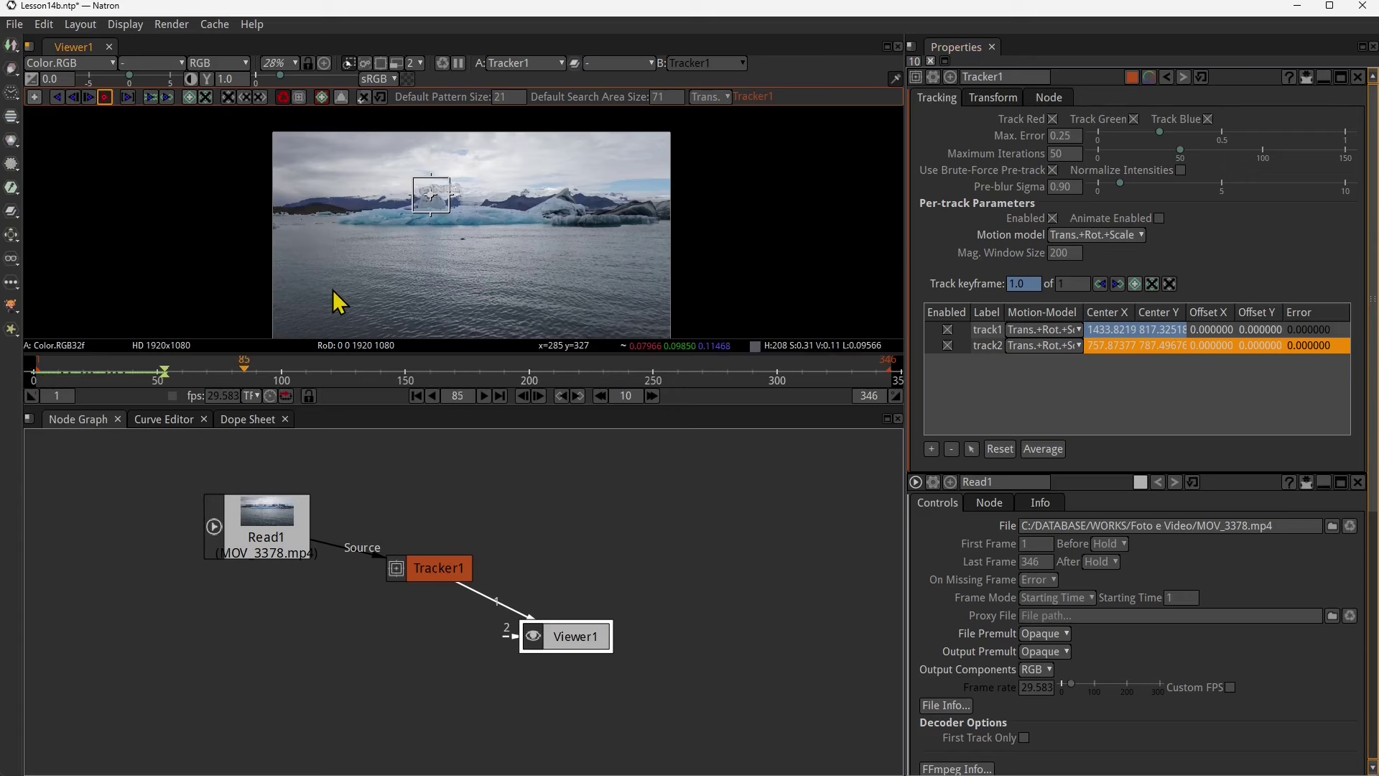
drag(286, 384, 593, 386)
scroll(575, 209, up, 10)
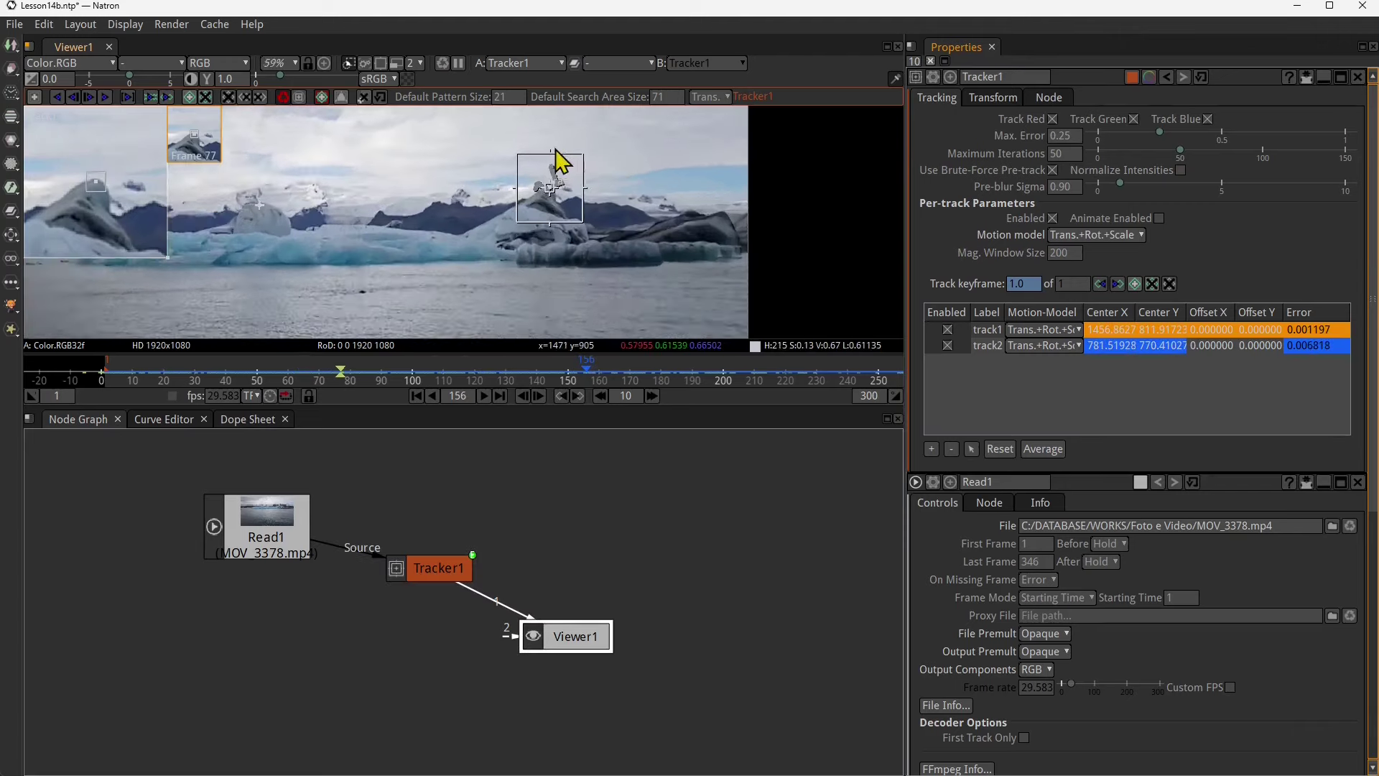
scroll(565, 256, up, 5)
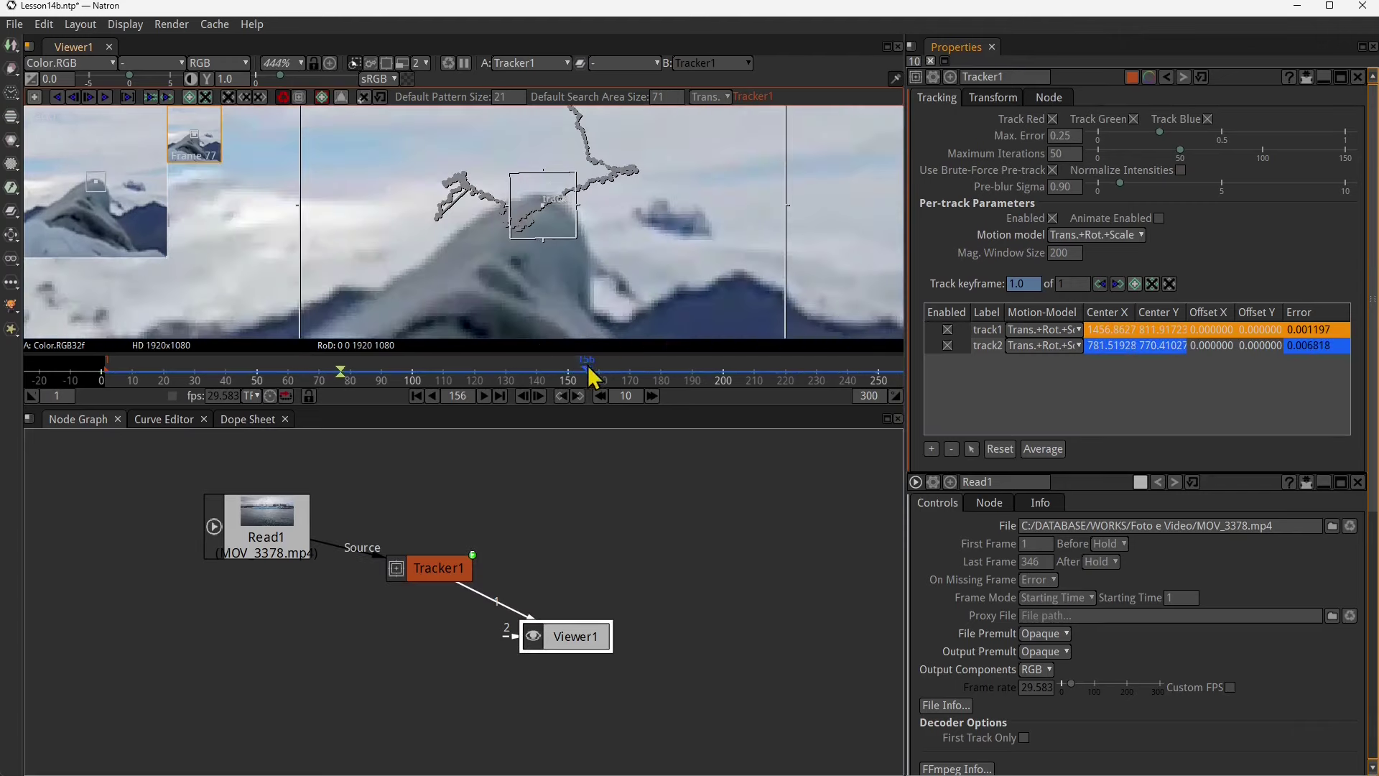
drag(586, 379, 108, 385)
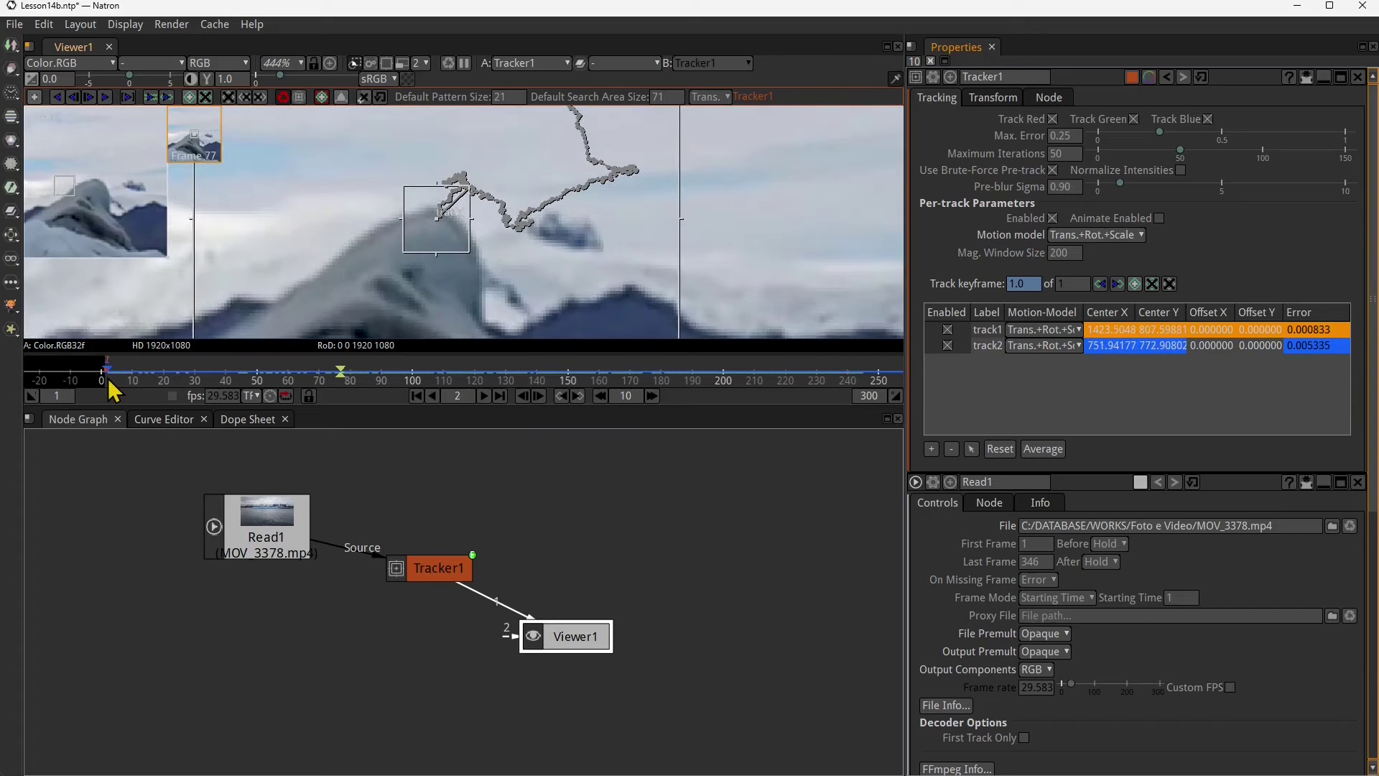
scroll(635, 263, down, 20)
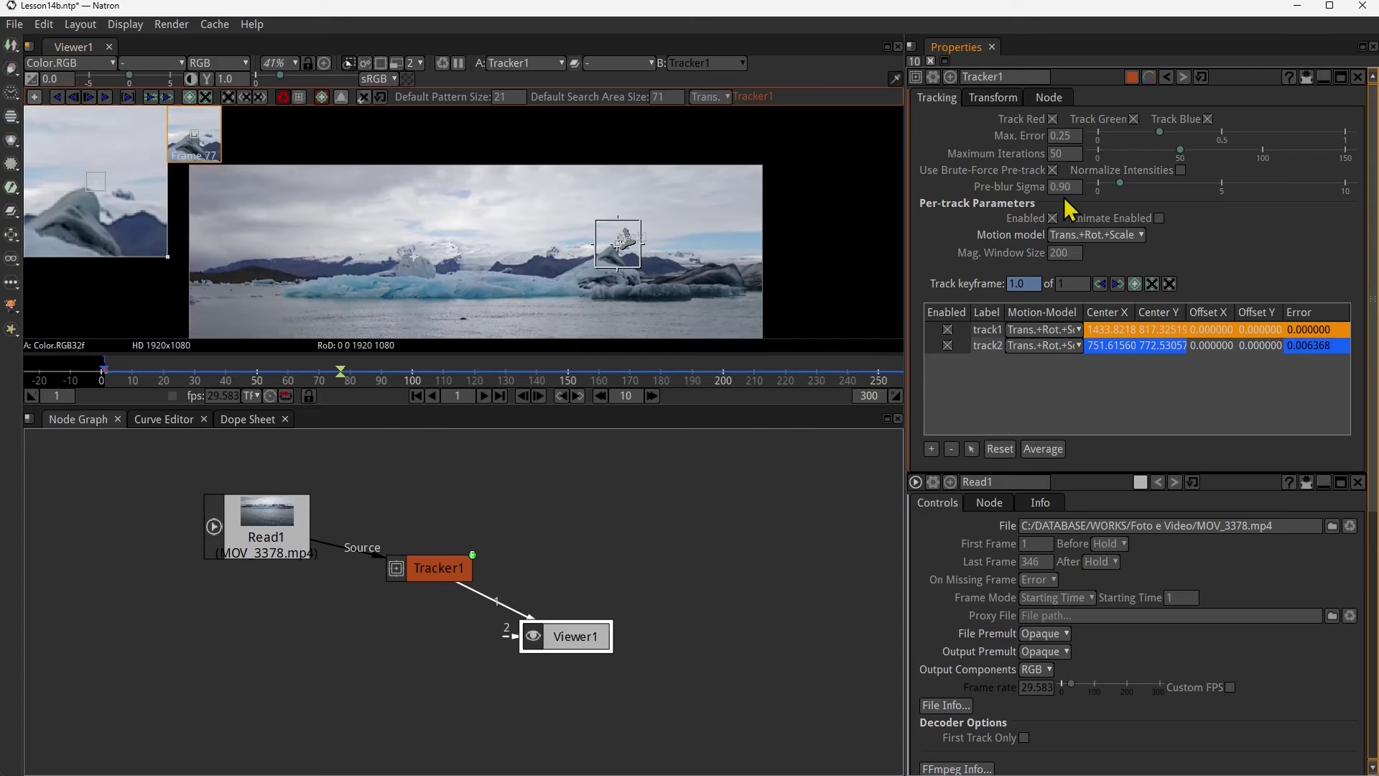
- Set Tracker1's transform generation to the Stabilize motion type with the Transform transform type
click(998, 99)
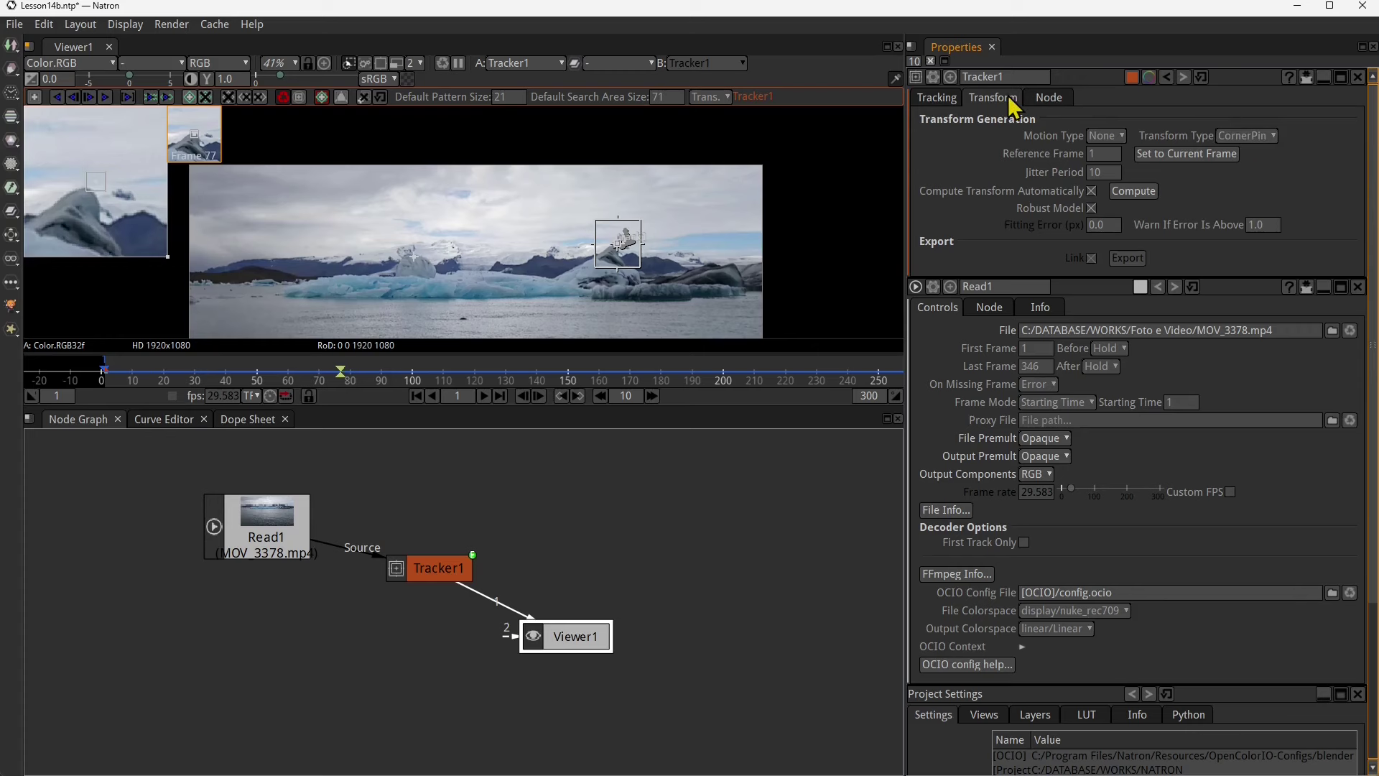
click(1106, 135)
click(1118, 168)
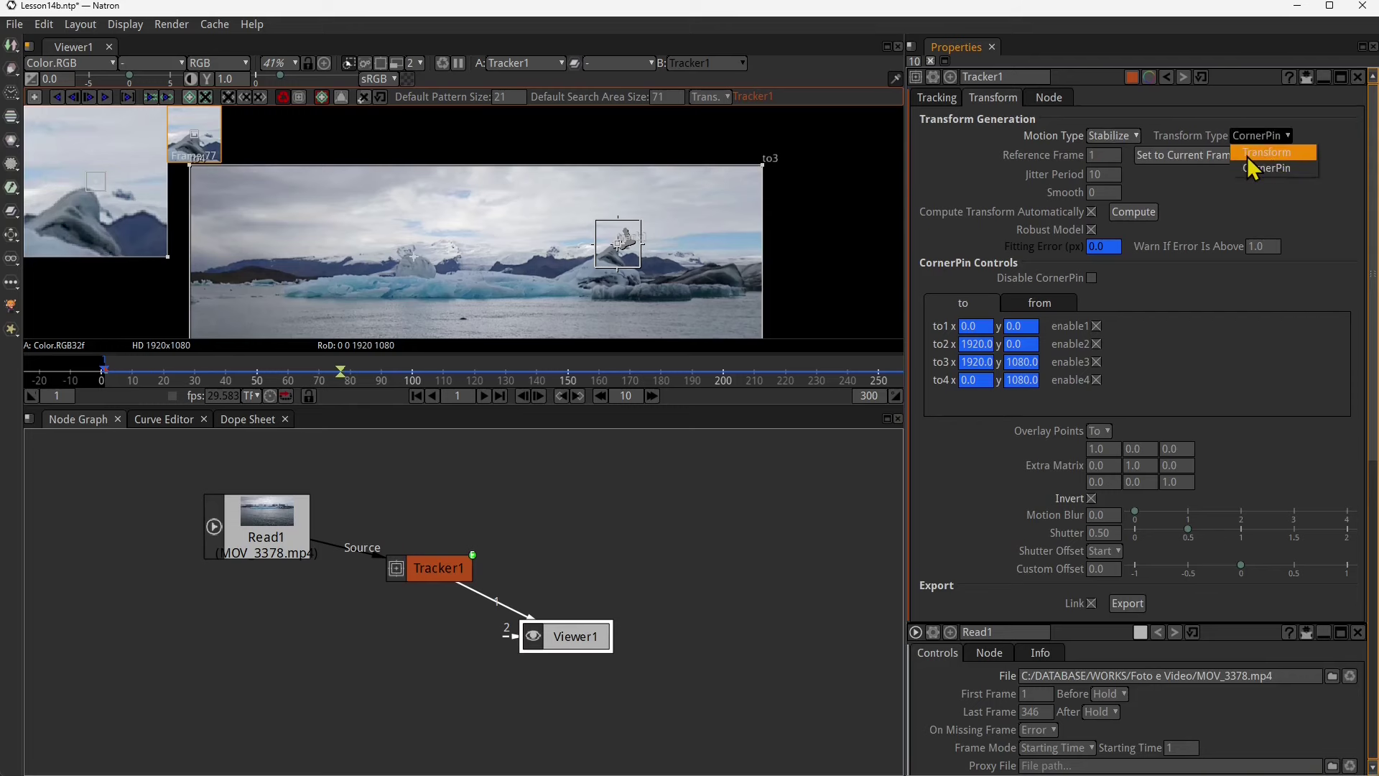
click(1250, 155)
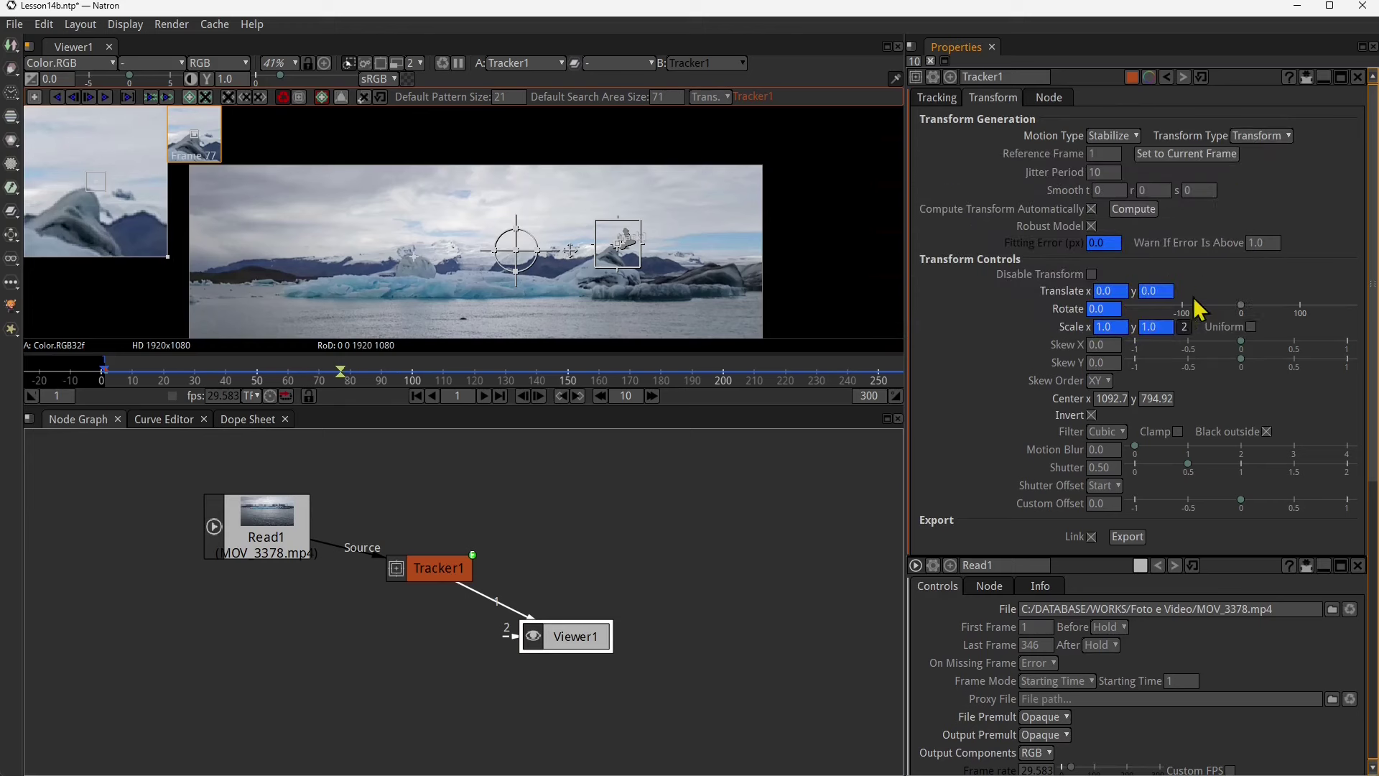
- Export Tracker1's stabilization as a linked Transform node and space out the Read1, Tracker1 and Transform1 nodes
click(1132, 540)
drag(606, 572, 708, 510)
drag(446, 569, 451, 528)
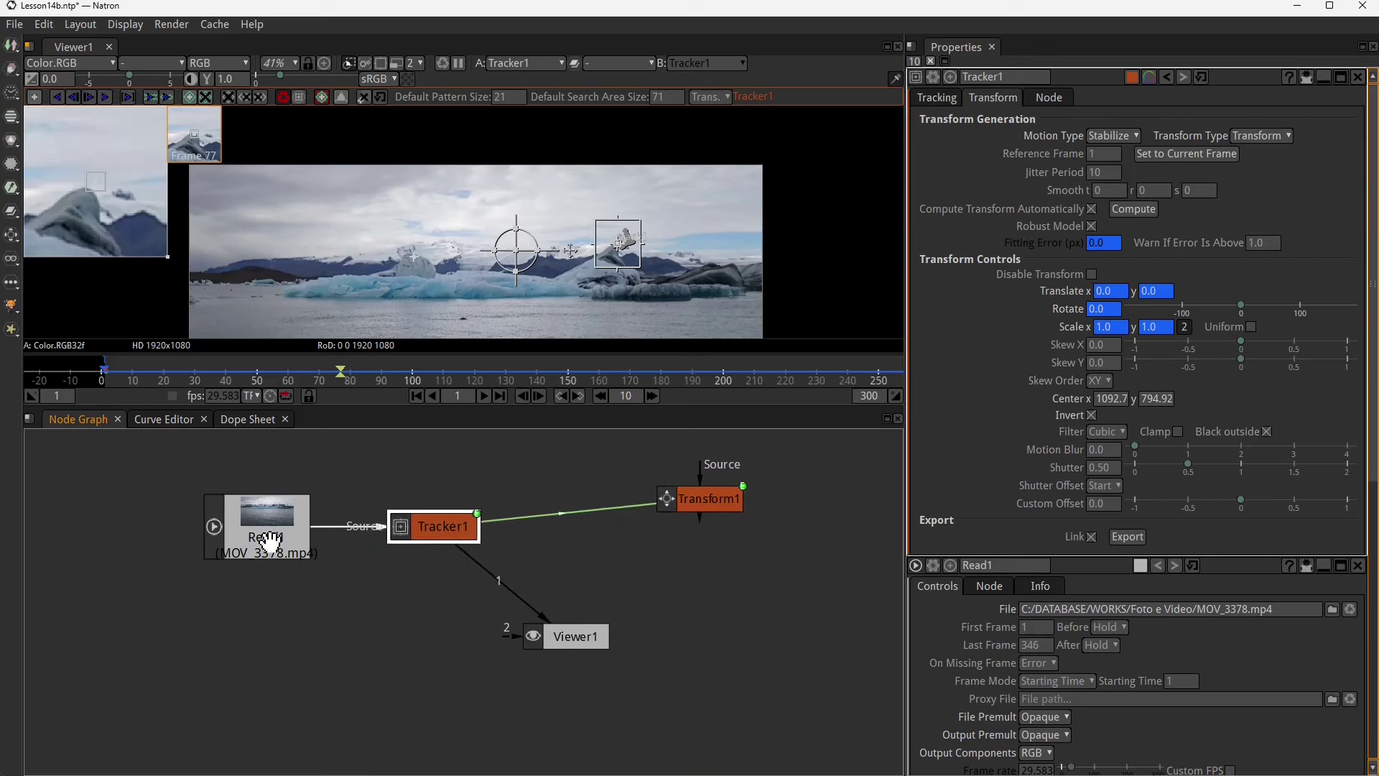
drag(271, 541, 213, 516)
drag(424, 526, 343, 502)
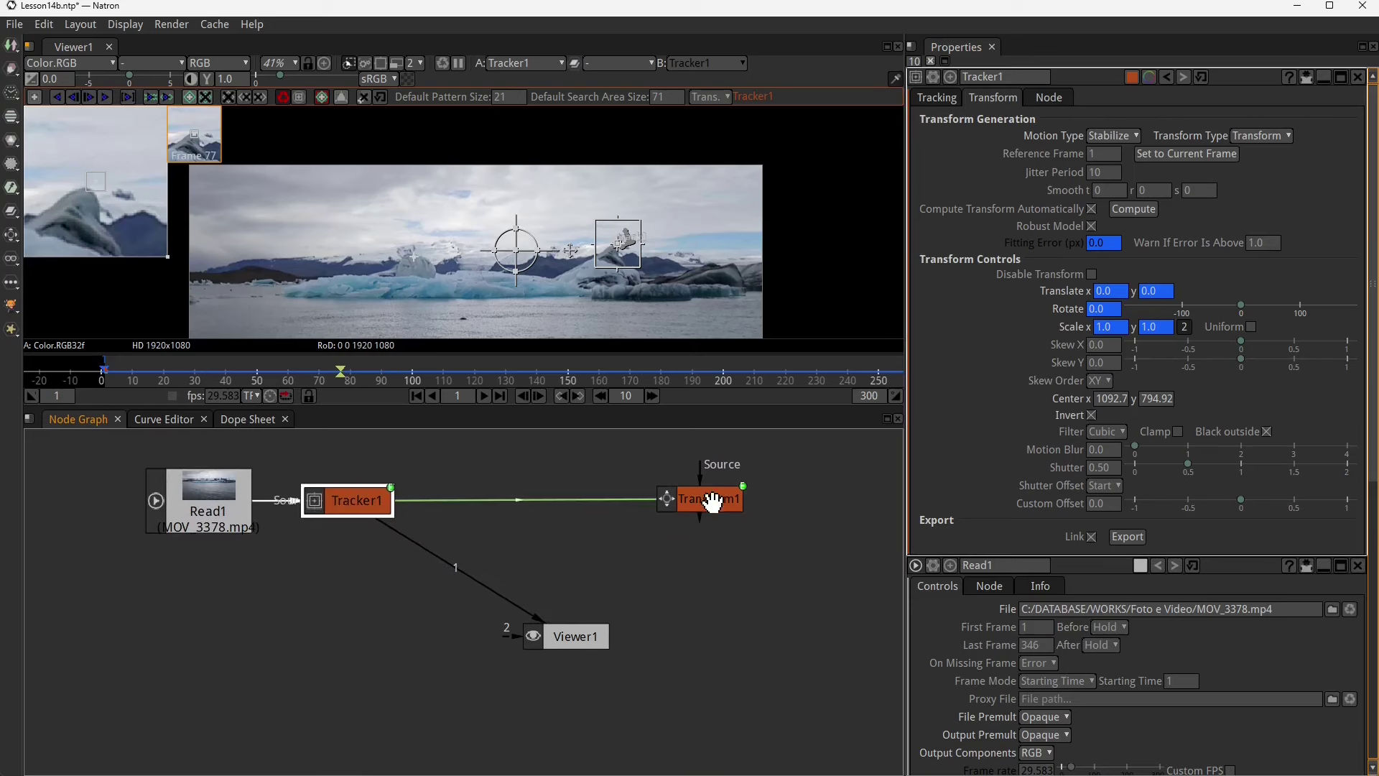
- Detach Viewer1 from Tracker1, duplicate the Read1 node and connect the copy through Transform1 to Viewer1
drag(540, 621, 585, 689)
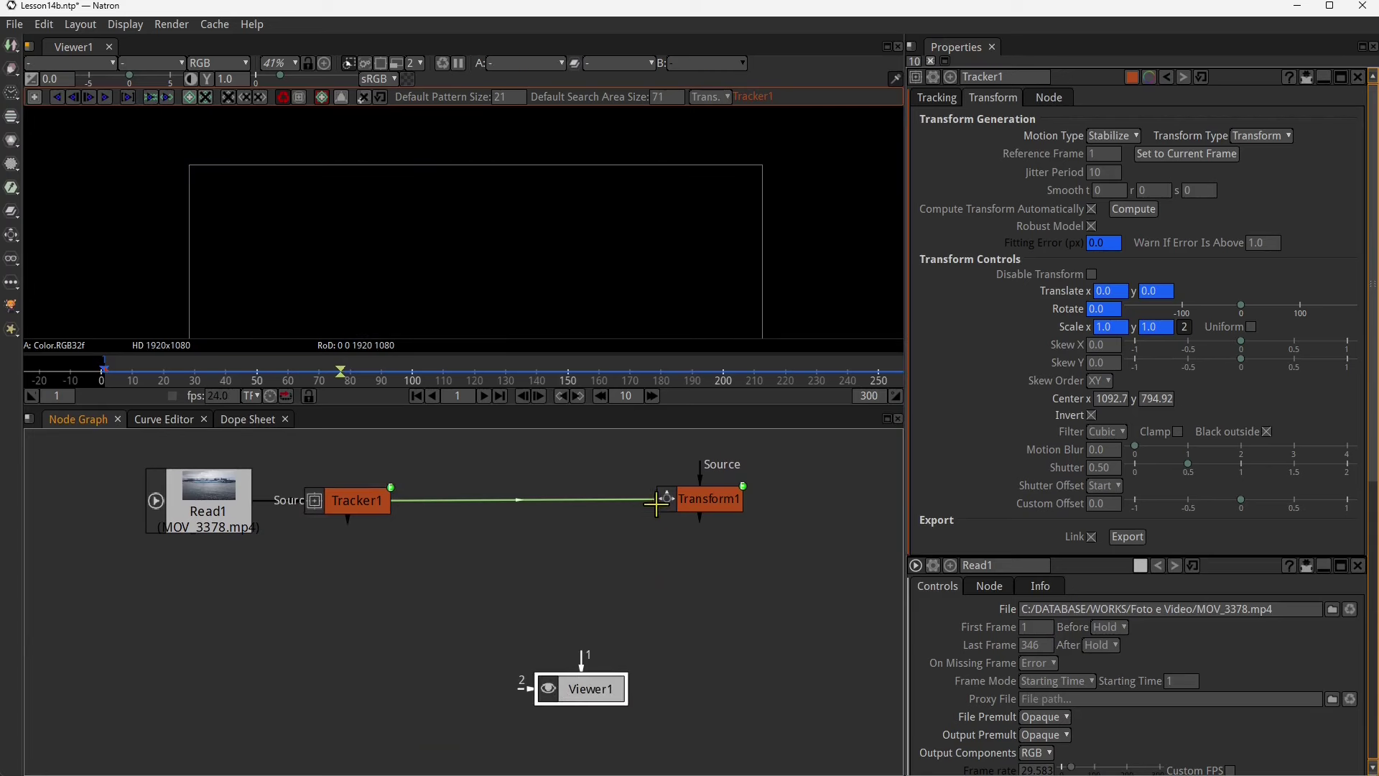
click(244, 514)
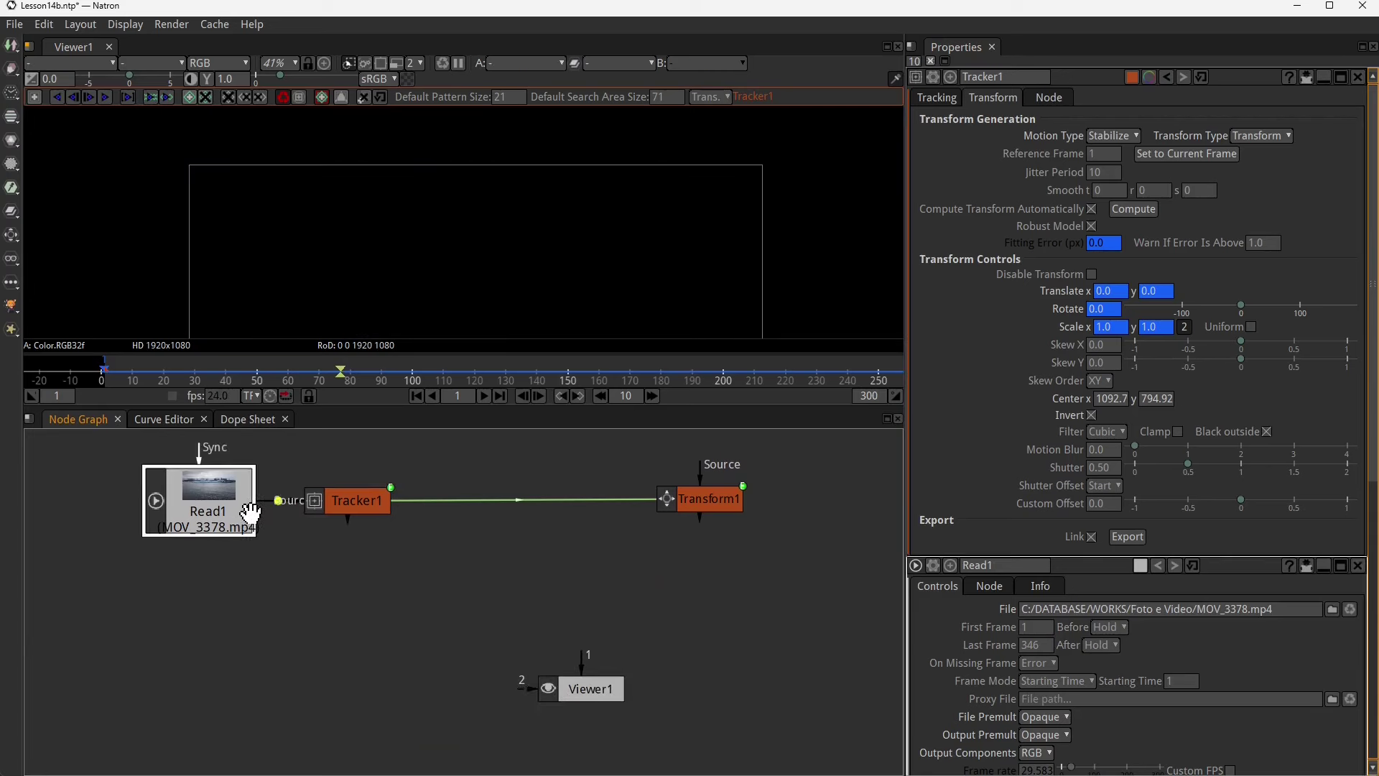
key(ctrl+c)
key(ctrl+v)
drag(309, 527, 729, 596)
drag(710, 499, 685, 480)
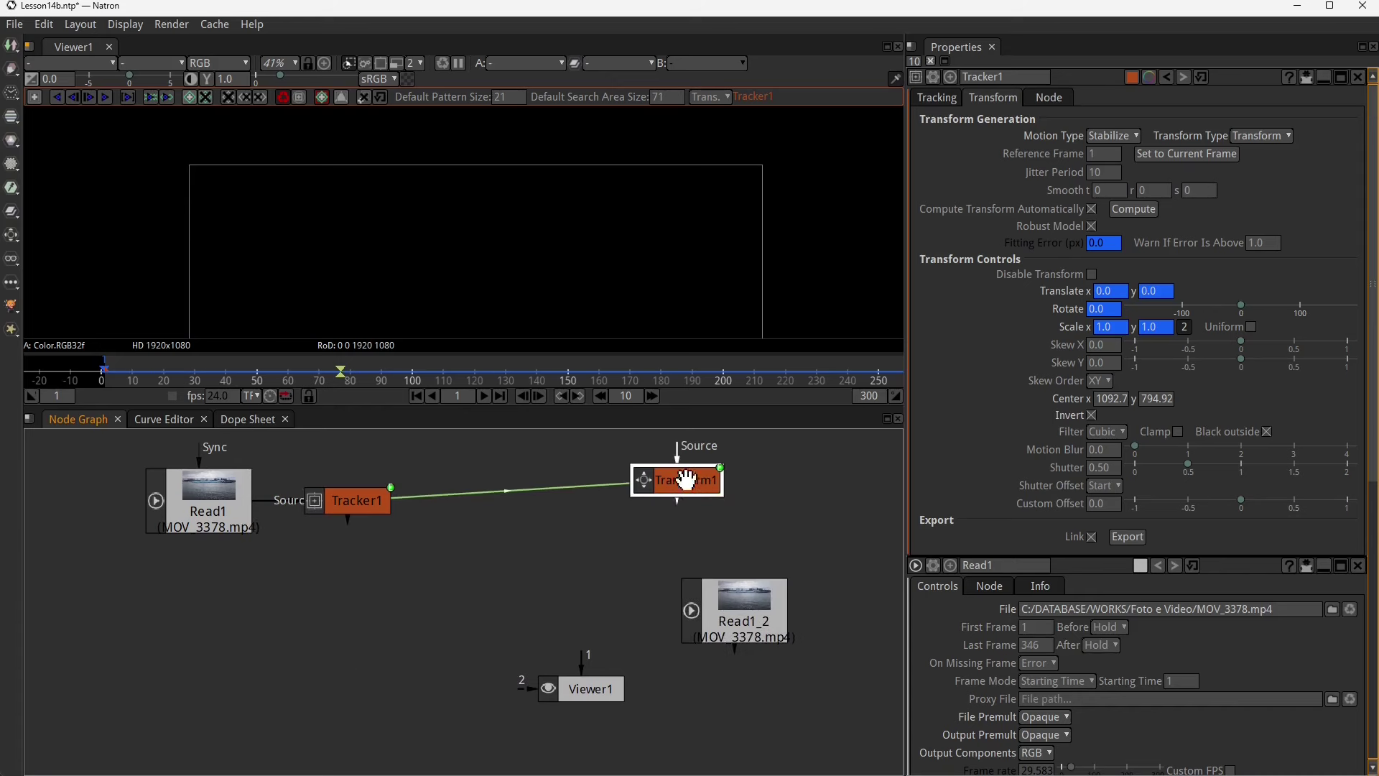
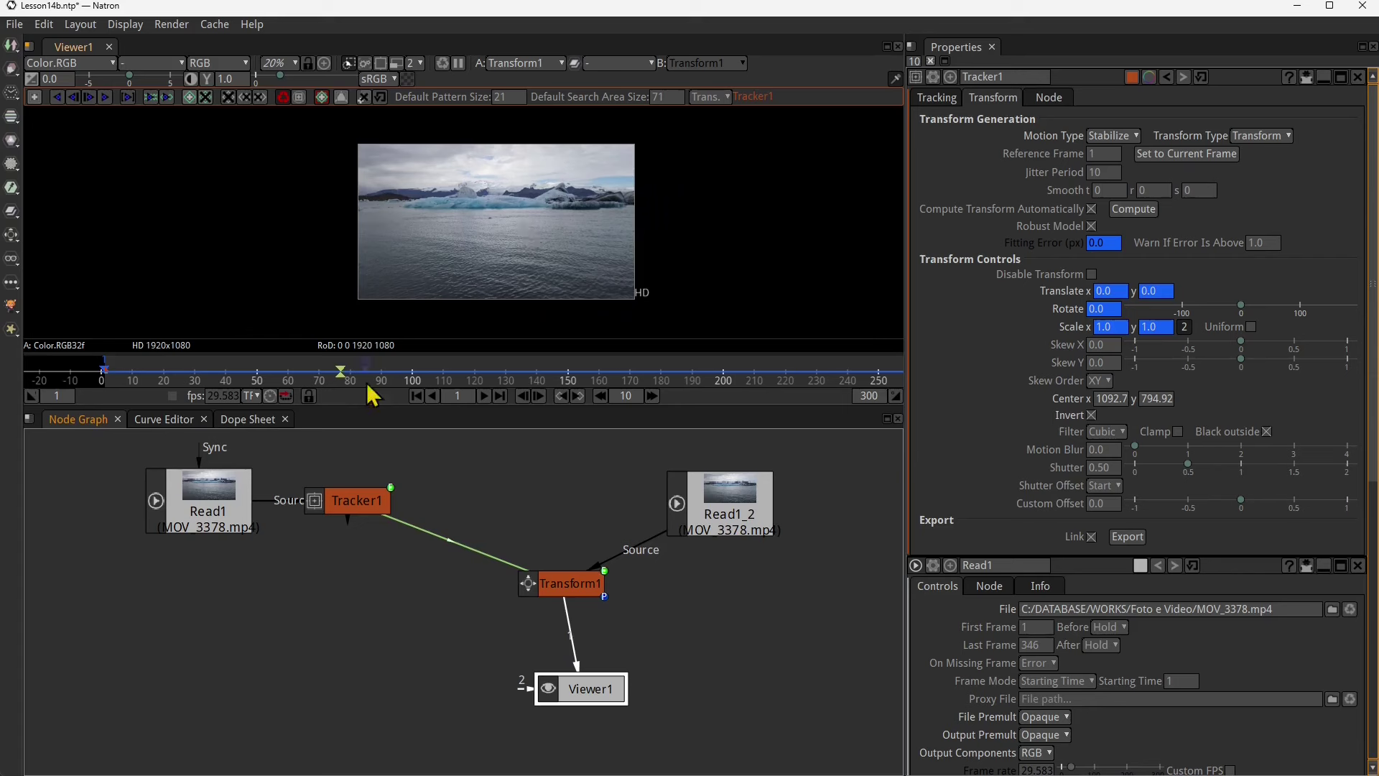
- Scrub to the start of the timeline and play the clip from frame 4 to check the stabilization and frame edges
click(257, 379)
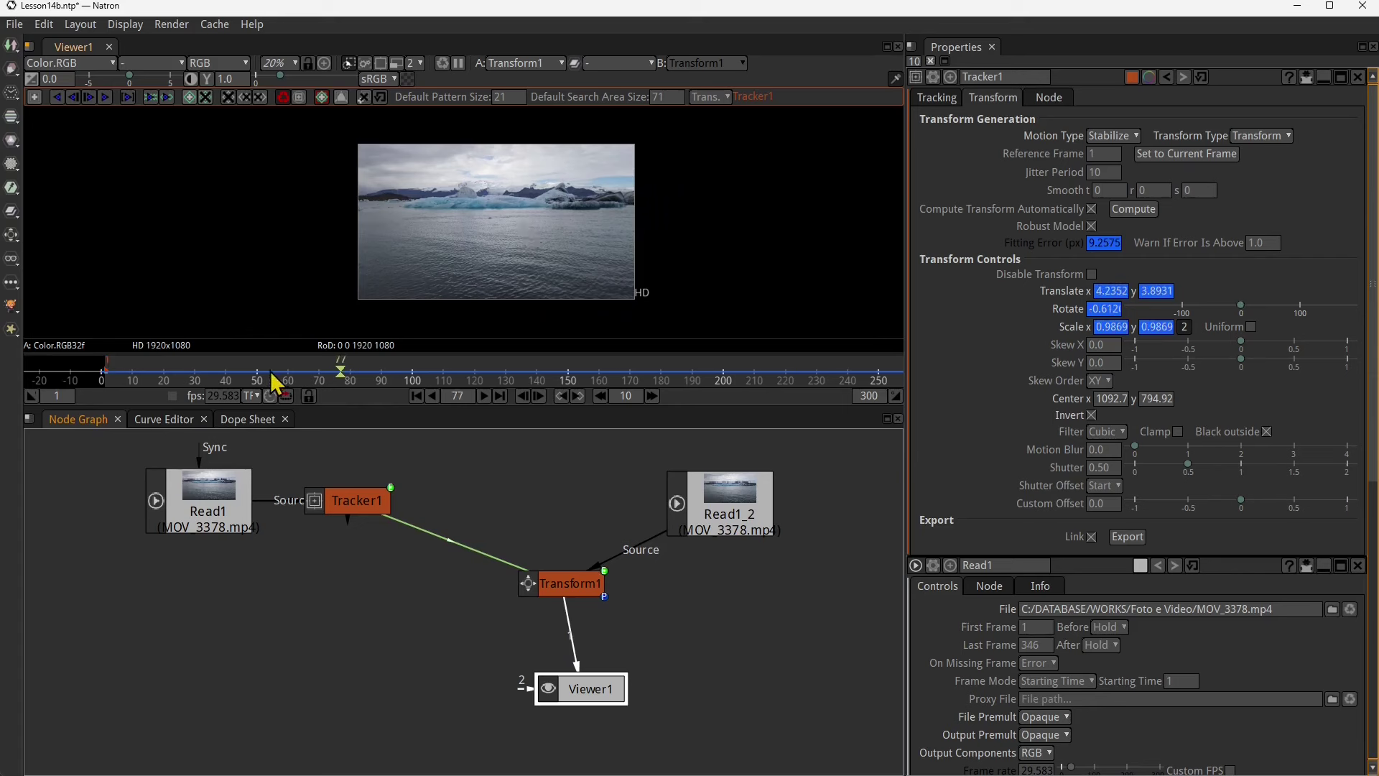
click(114, 378)
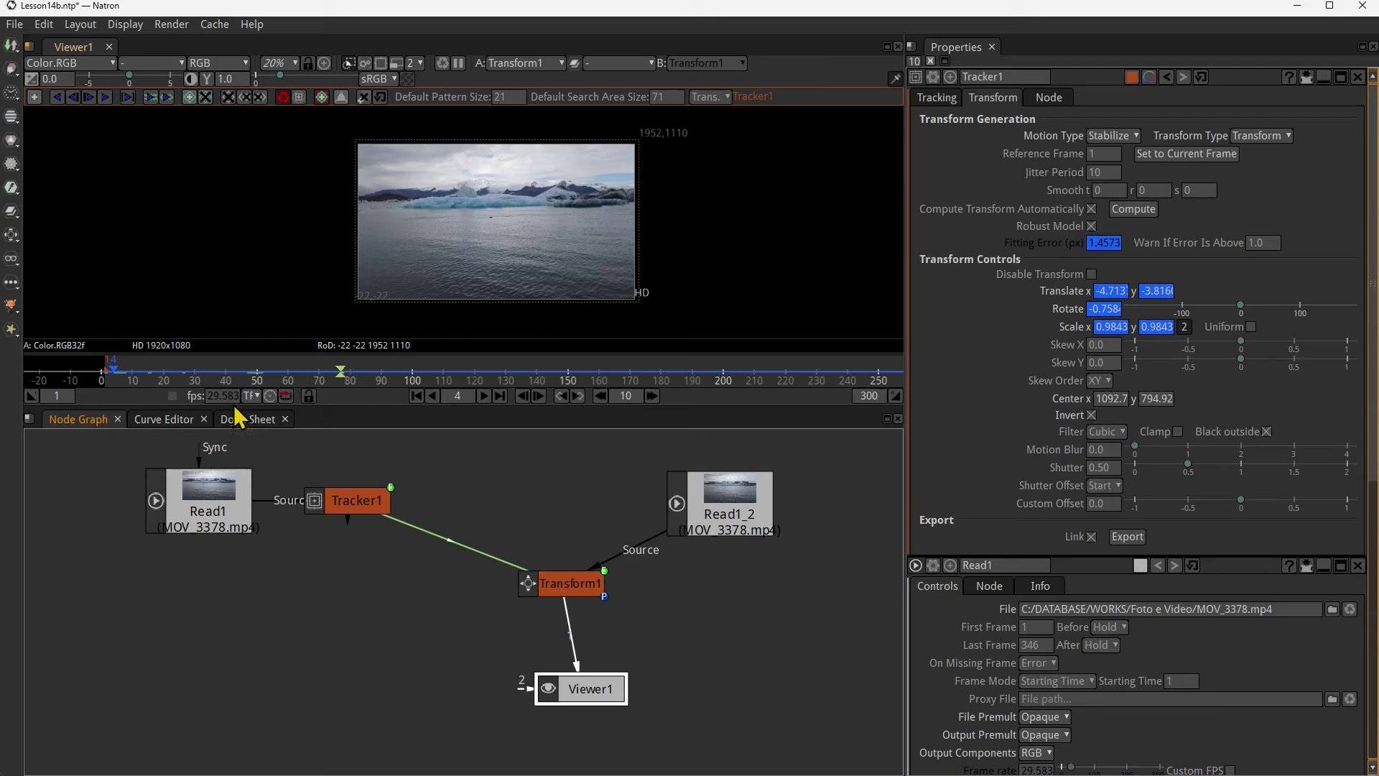
click(484, 396)
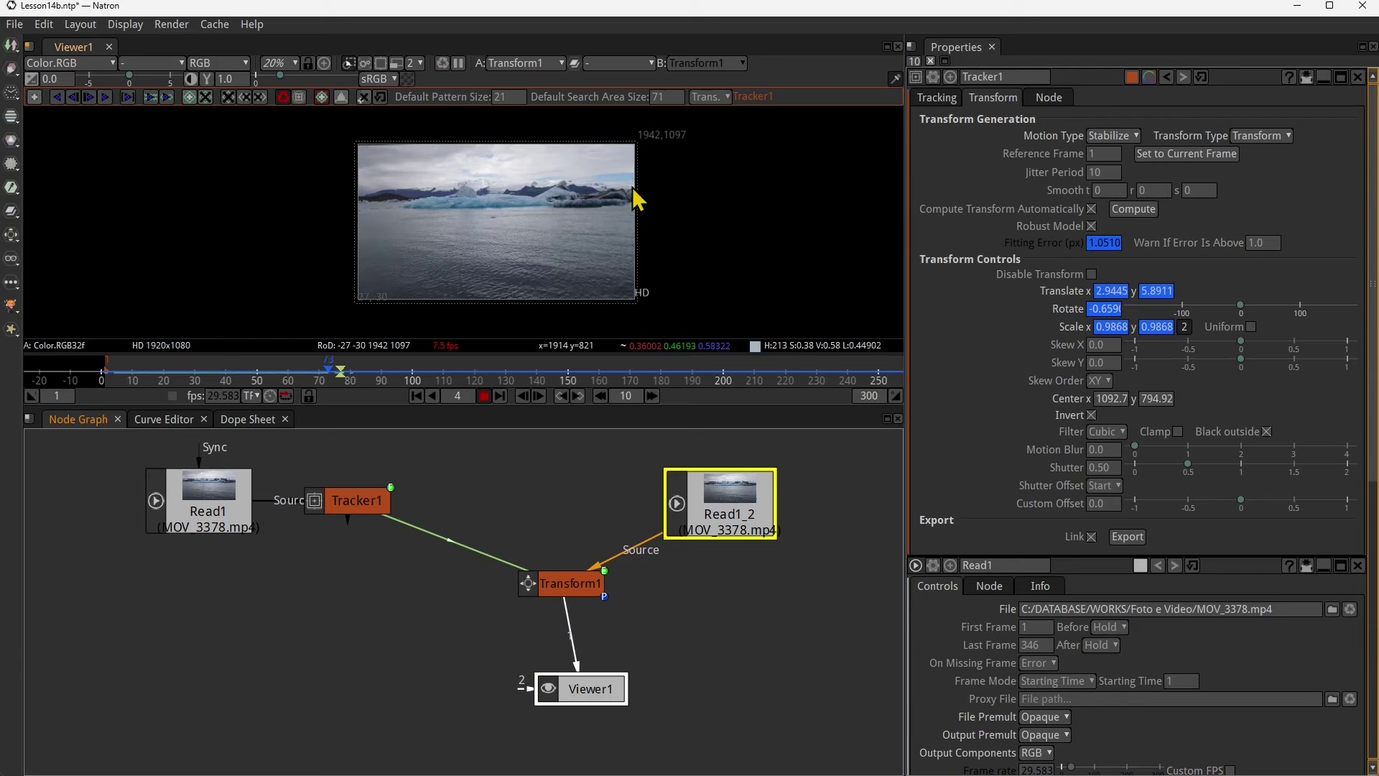
scroll(625, 173, up, 2)
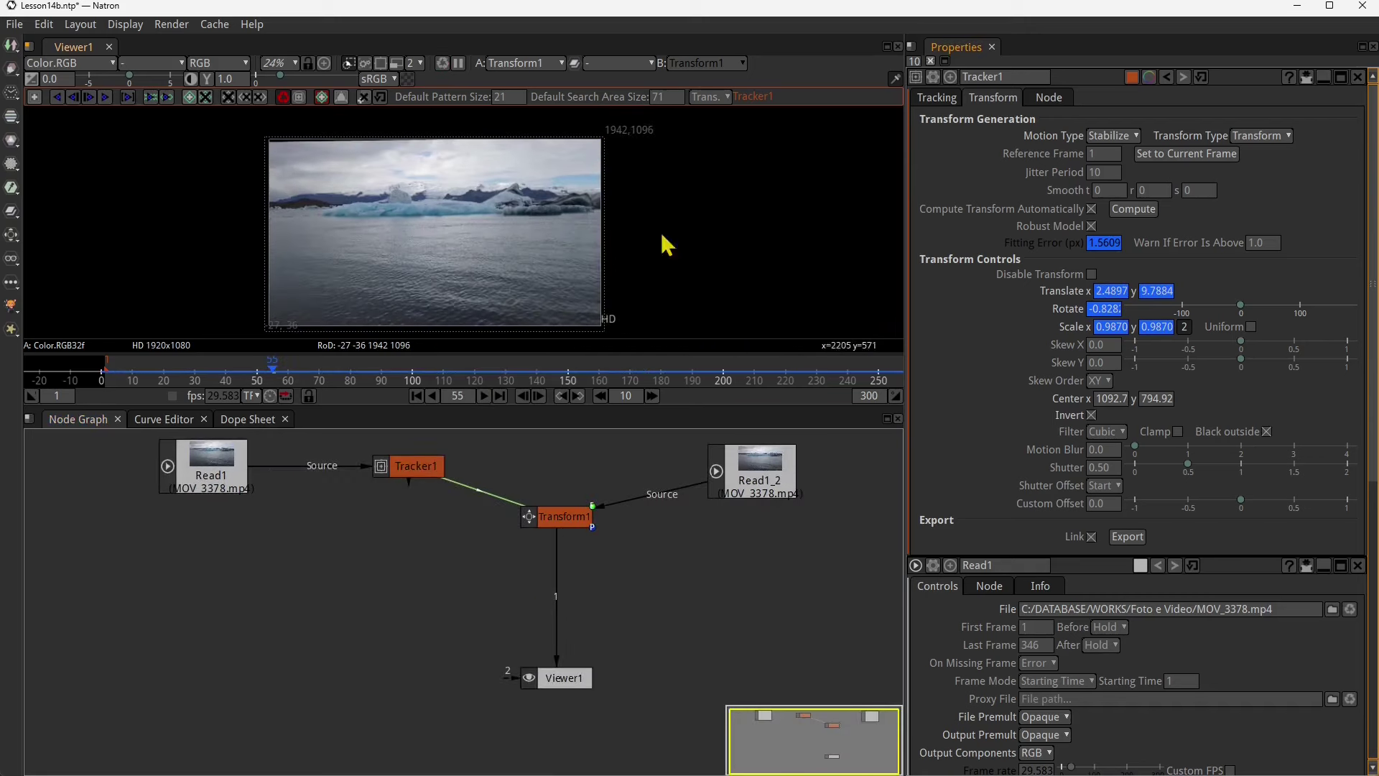
- Open Read1_2's properties and spread out Read1_2, Transform1 and Viewer1 to make room between them in the node graph
click(766, 476)
drag(743, 480, 769, 476)
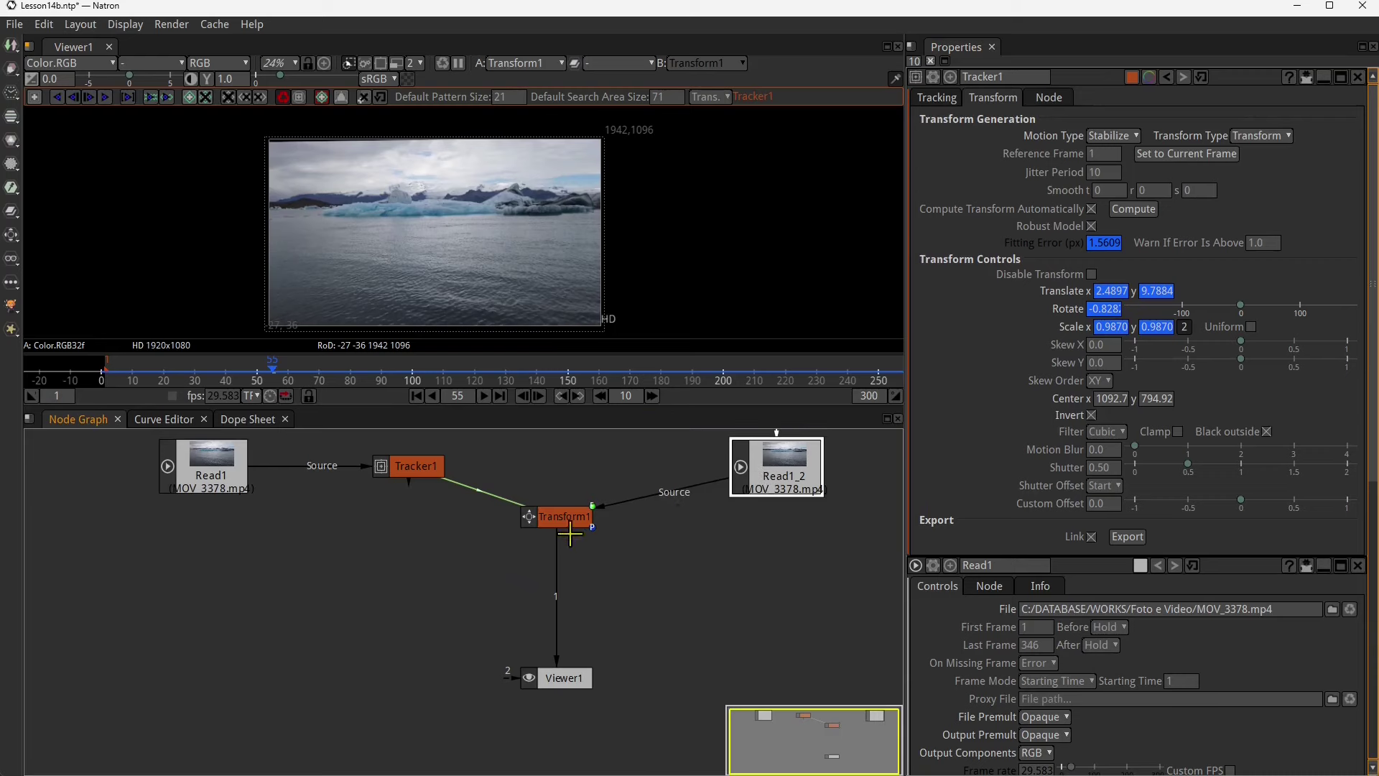
drag(566, 517, 563, 543)
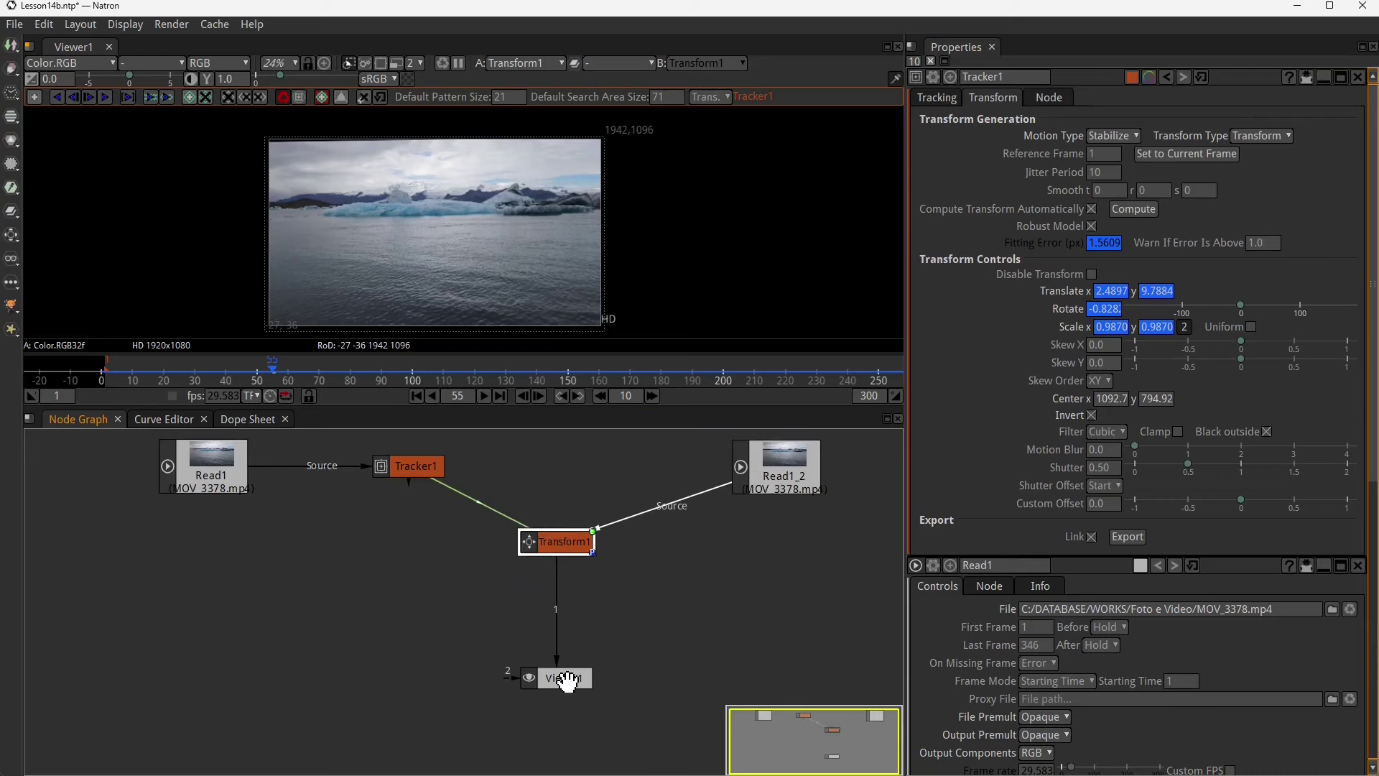
double_click(790, 474)
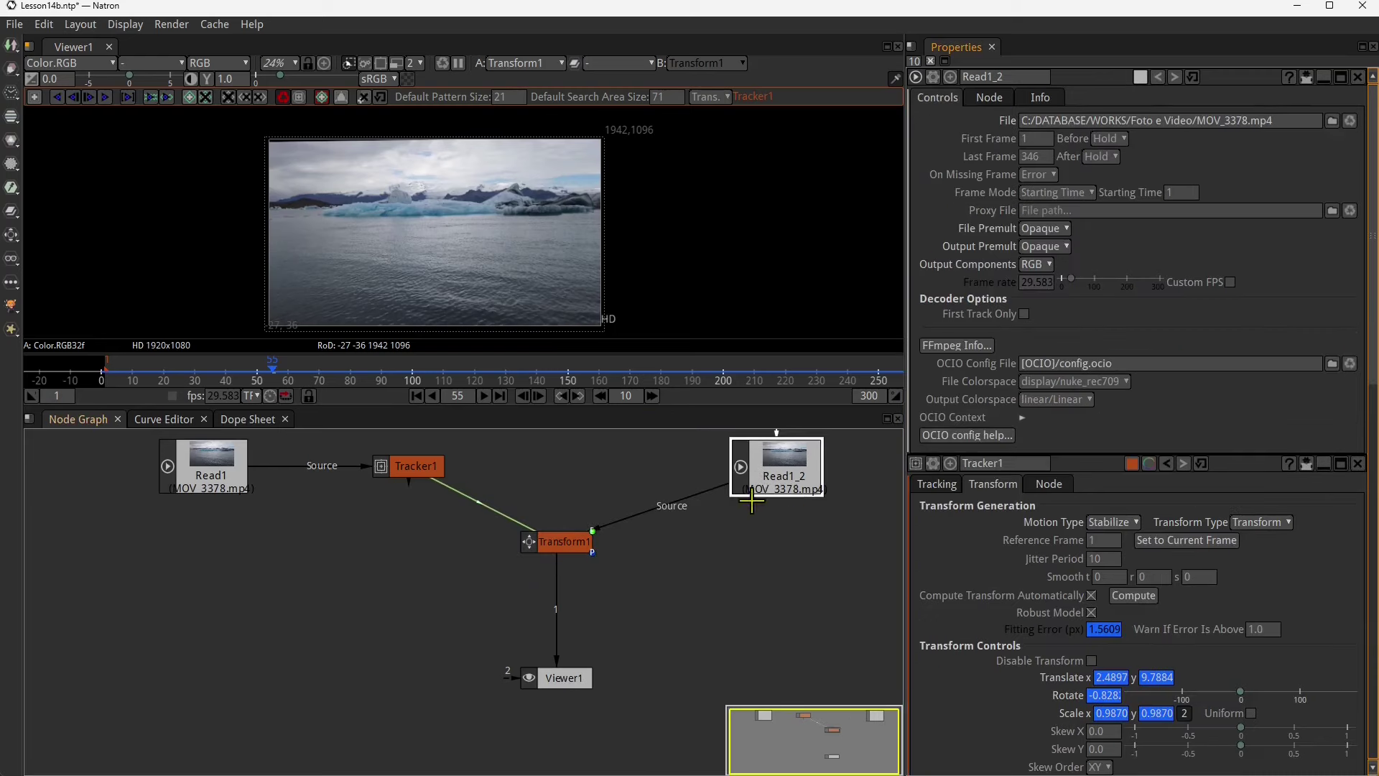
drag(781, 476, 787, 475)
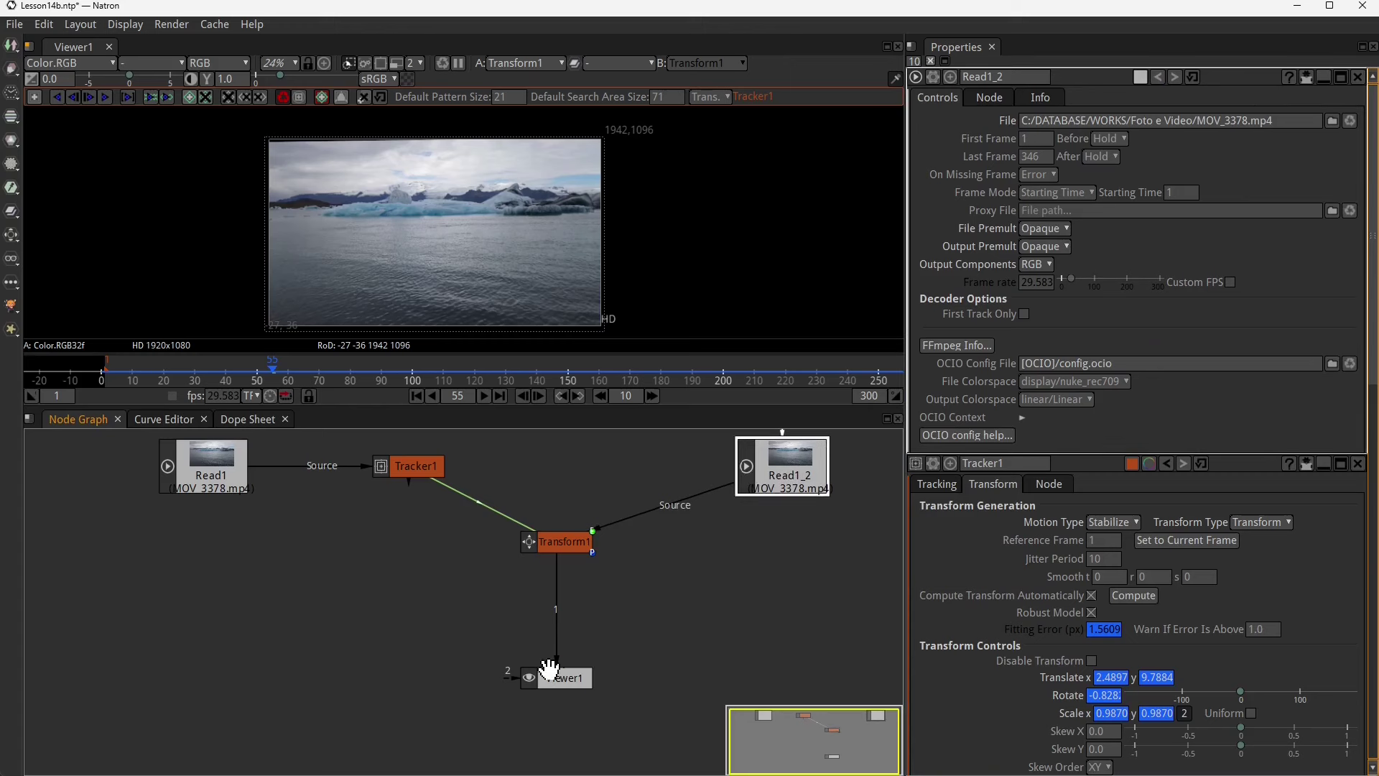
drag(550, 668, 547, 694)
drag(763, 450, 777, 462)
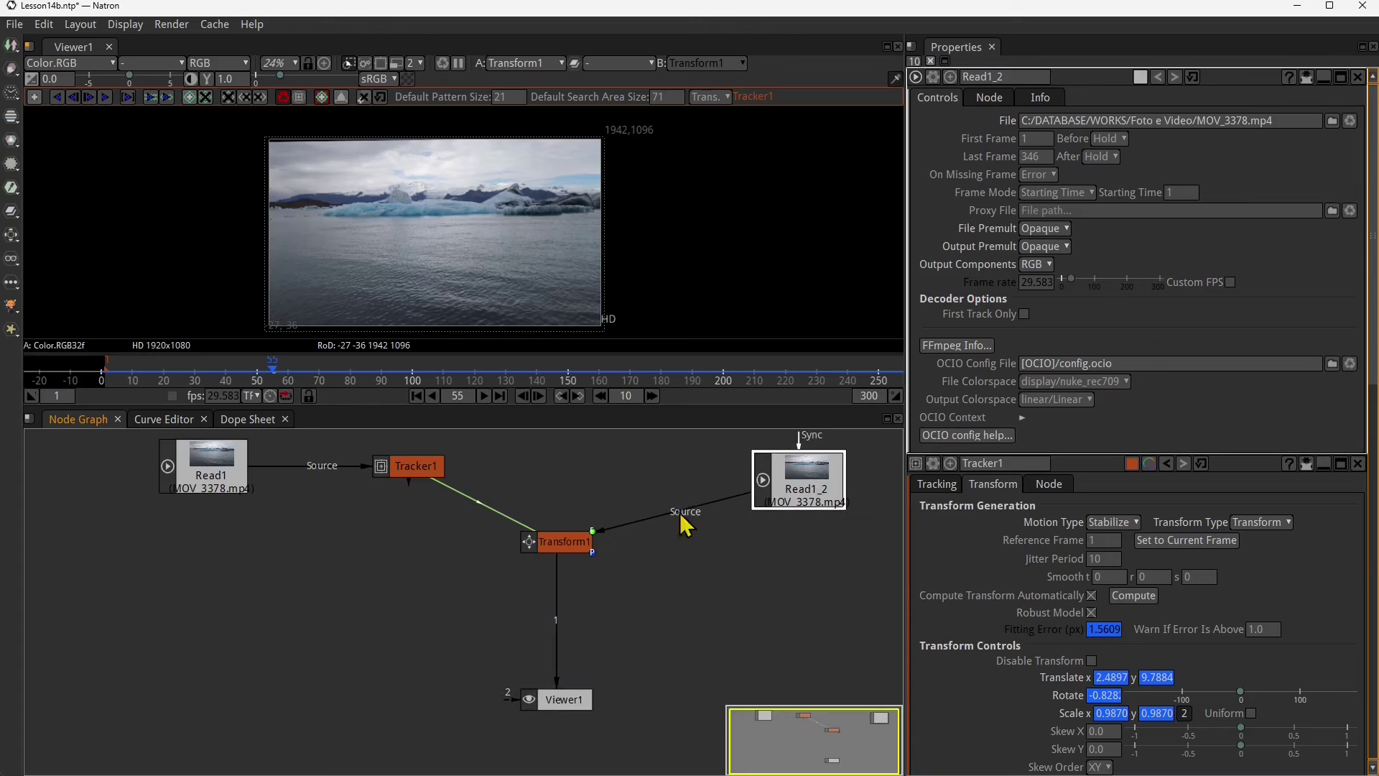
drag(573, 614, 489, 611)
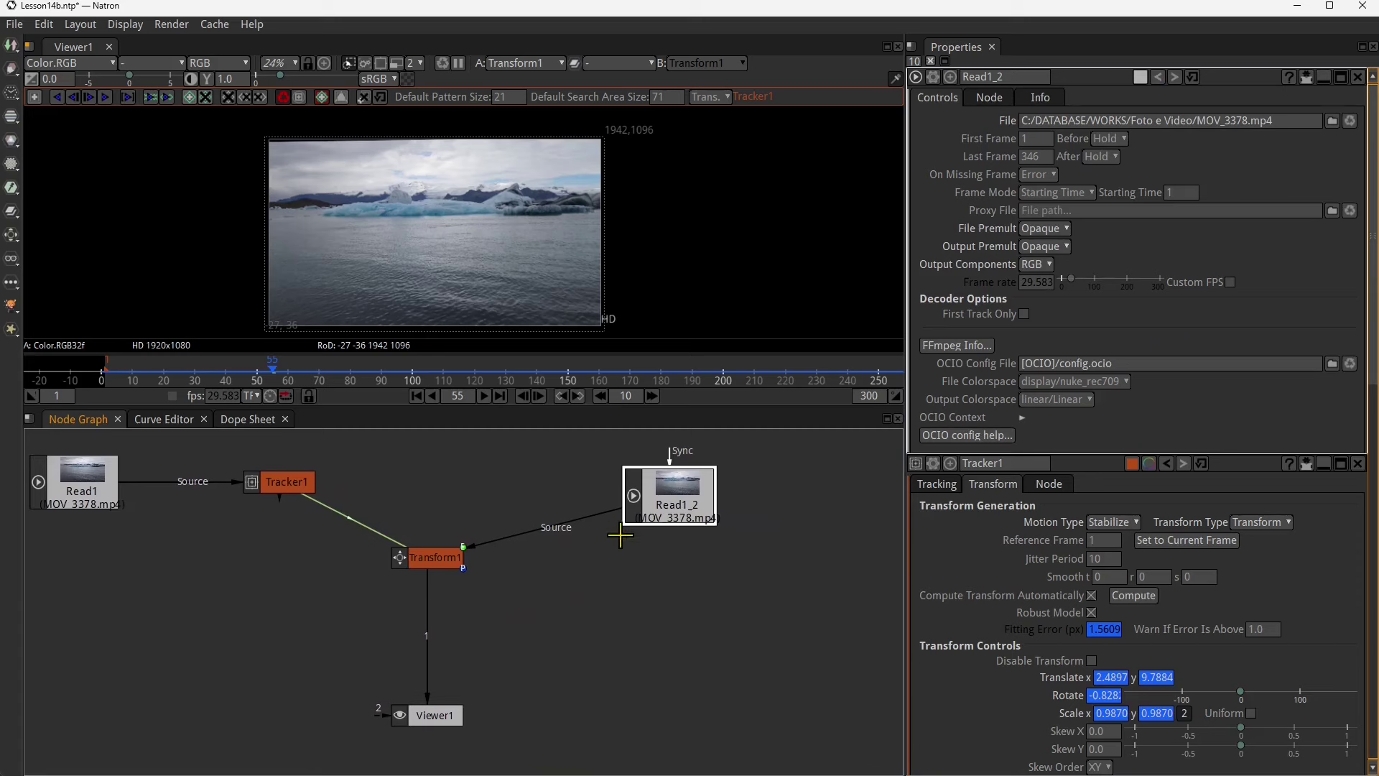
drag(659, 523, 677, 510)
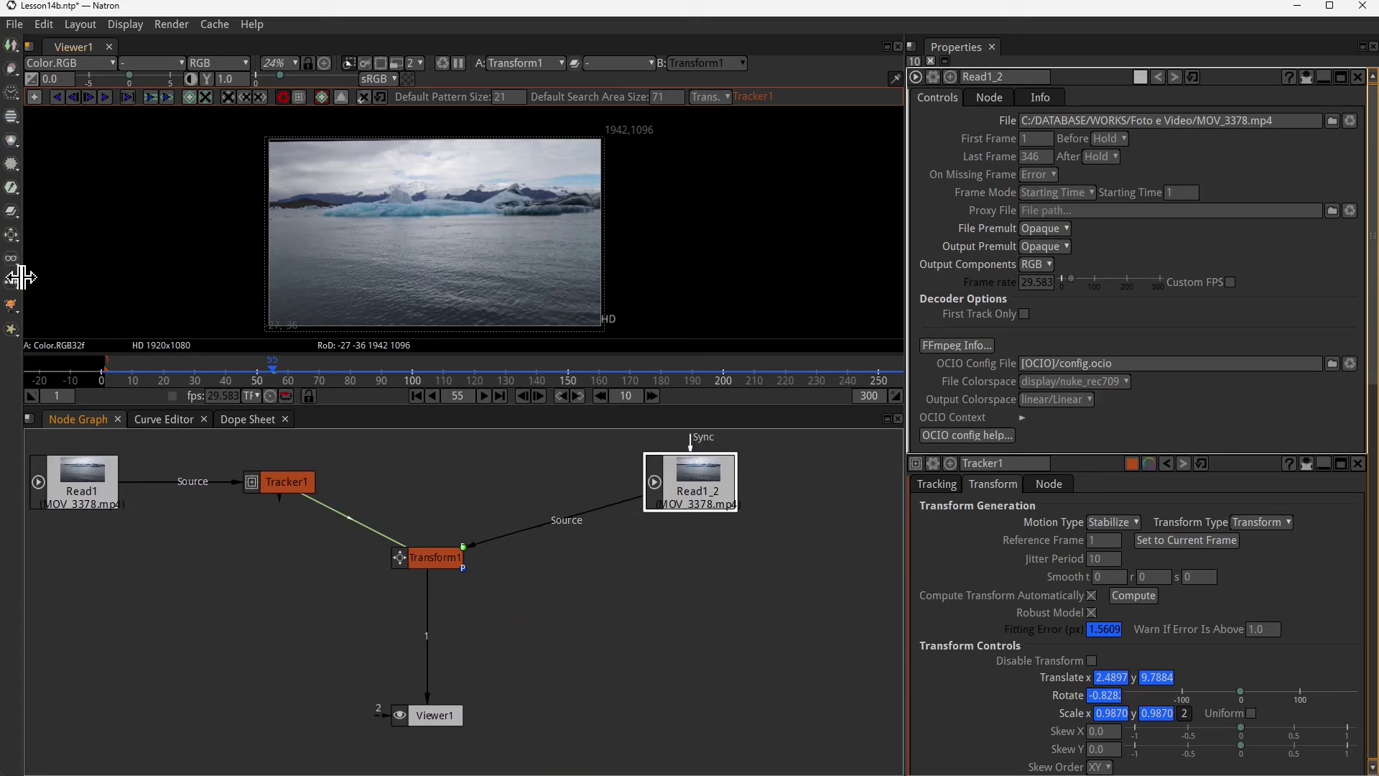
- Insert a Resize node on the connection between Read1_2 and Transform1
click(11, 236)
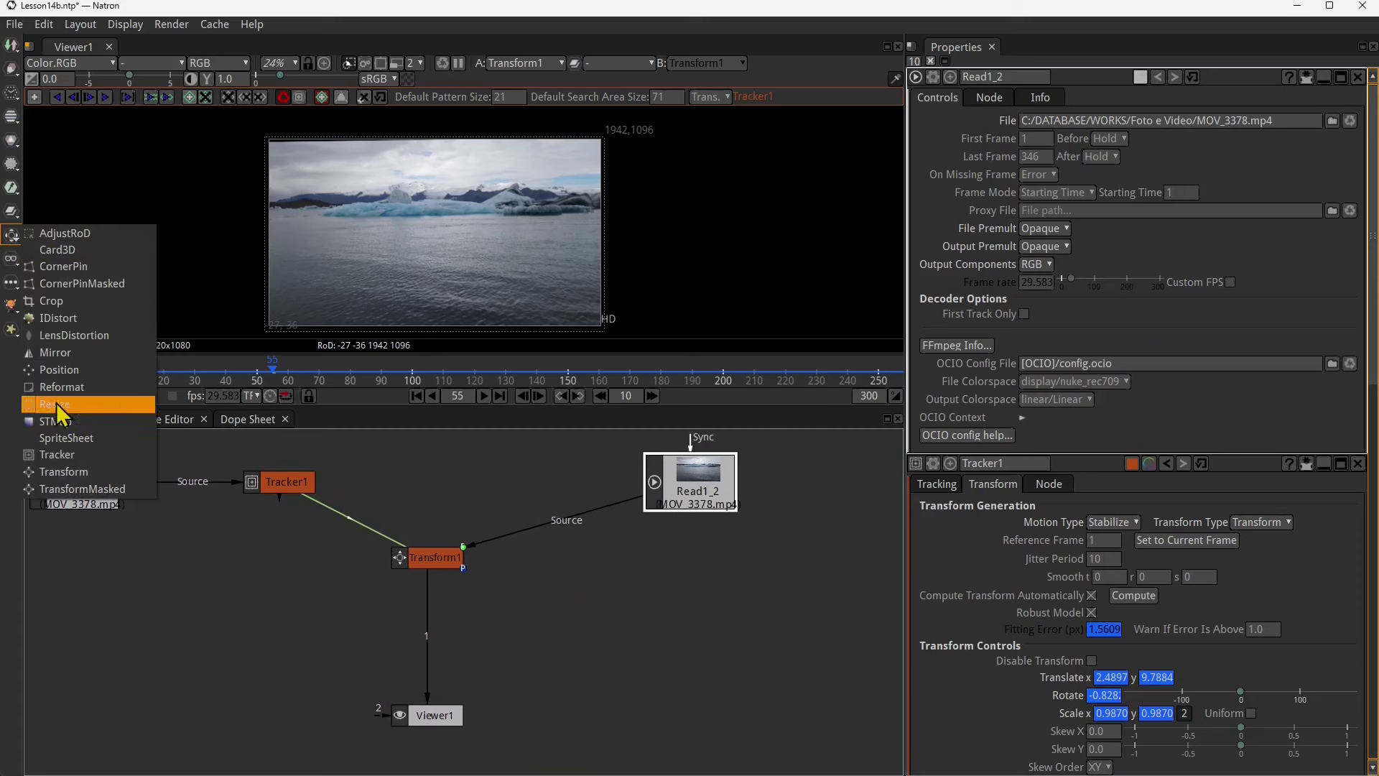
click(58, 405)
drag(681, 545, 563, 511)
drag(708, 481, 747, 472)
click(585, 508)
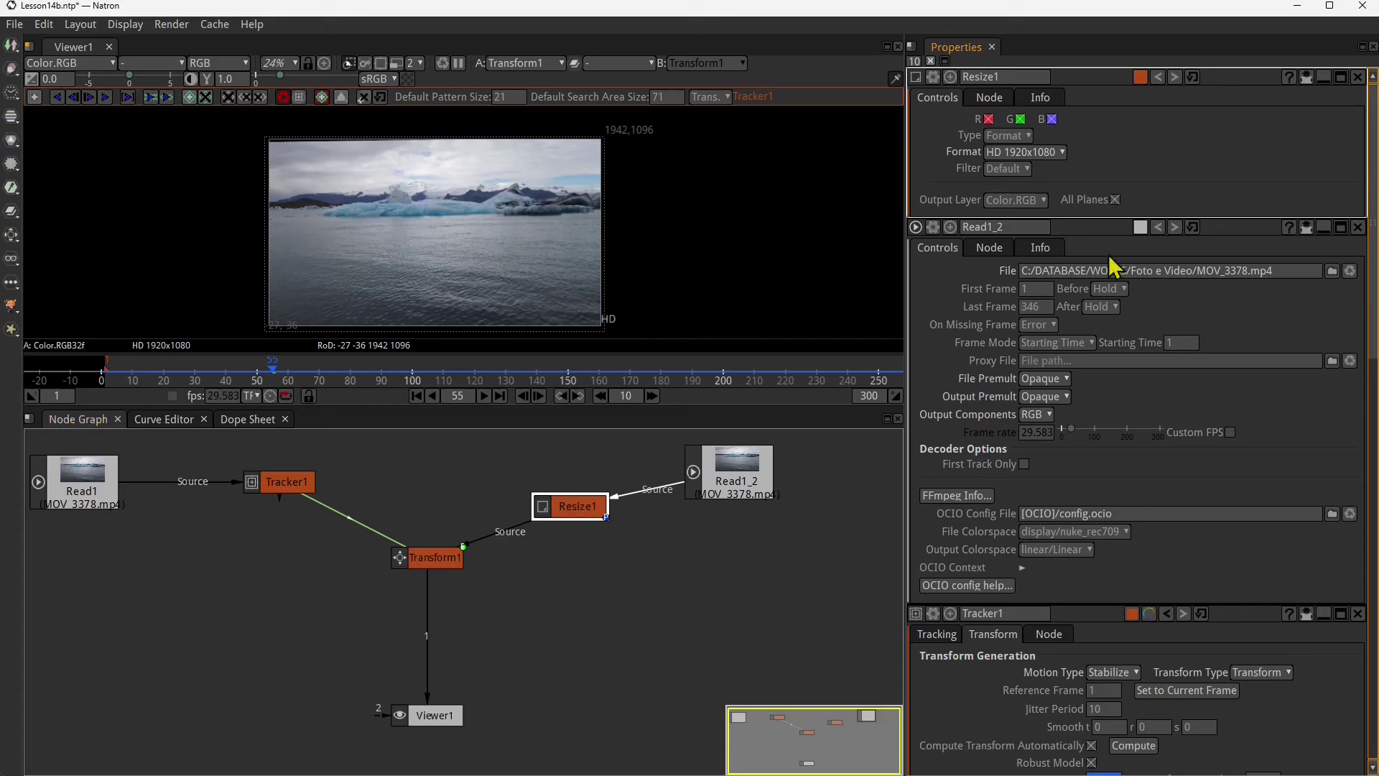
- Try the UHD_4K 3840x2160 format and the Size type on Resize1
click(1032, 153)
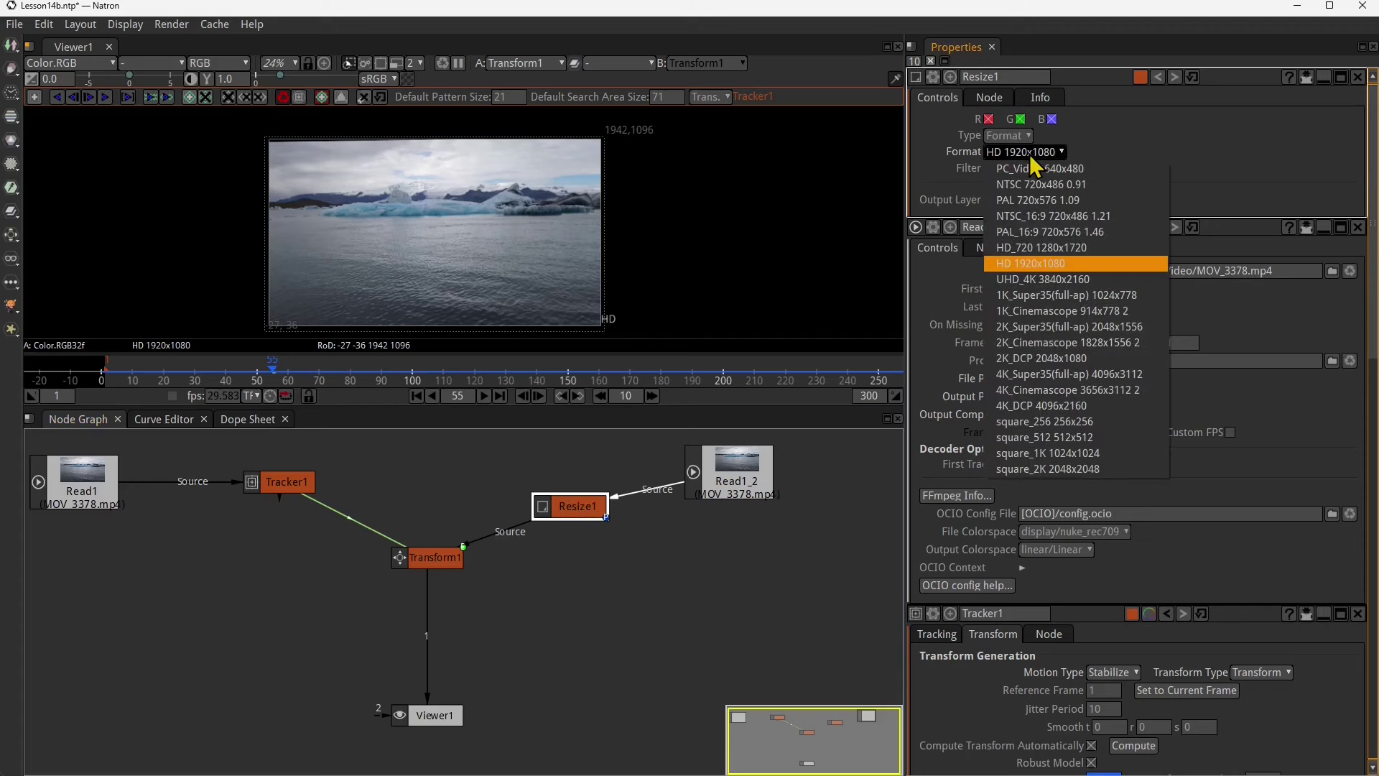
click(1041, 279)
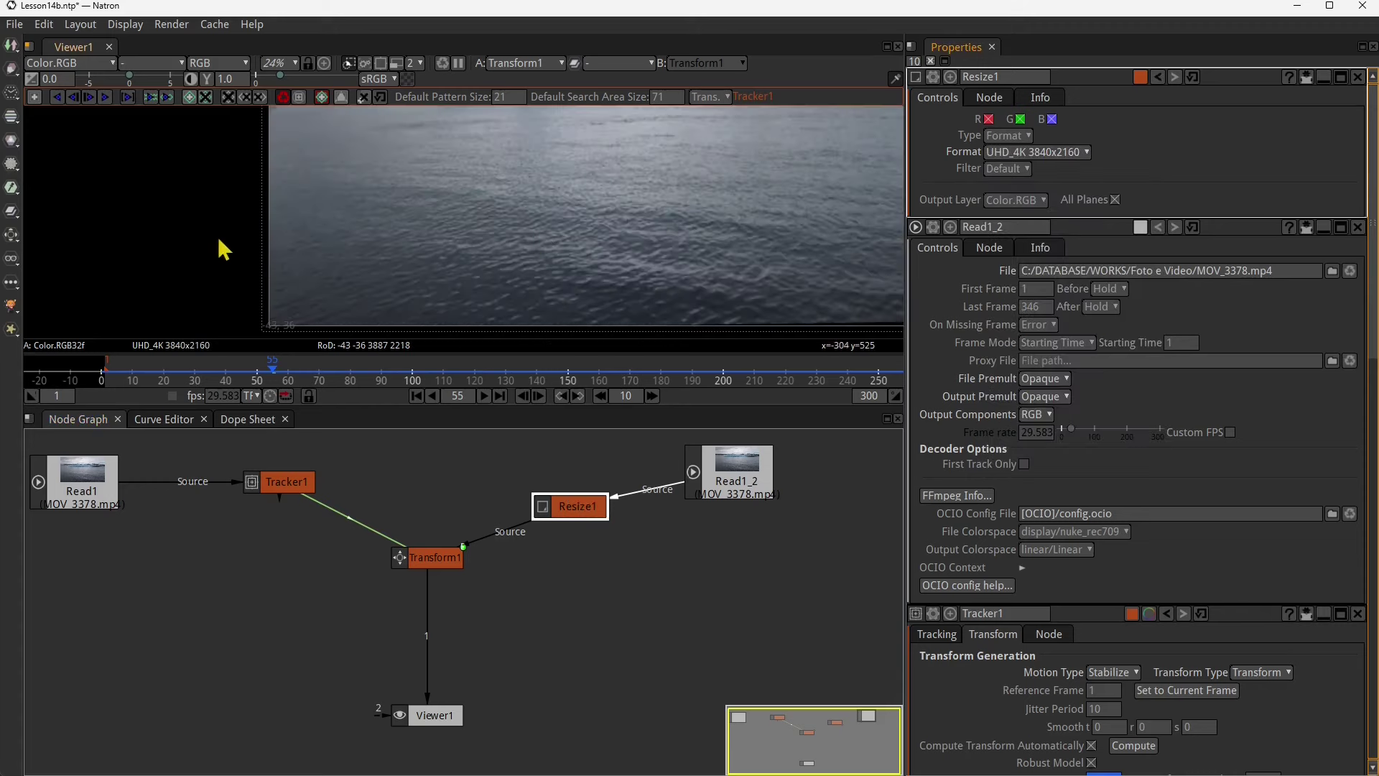
scroll(199, 269, down, 5)
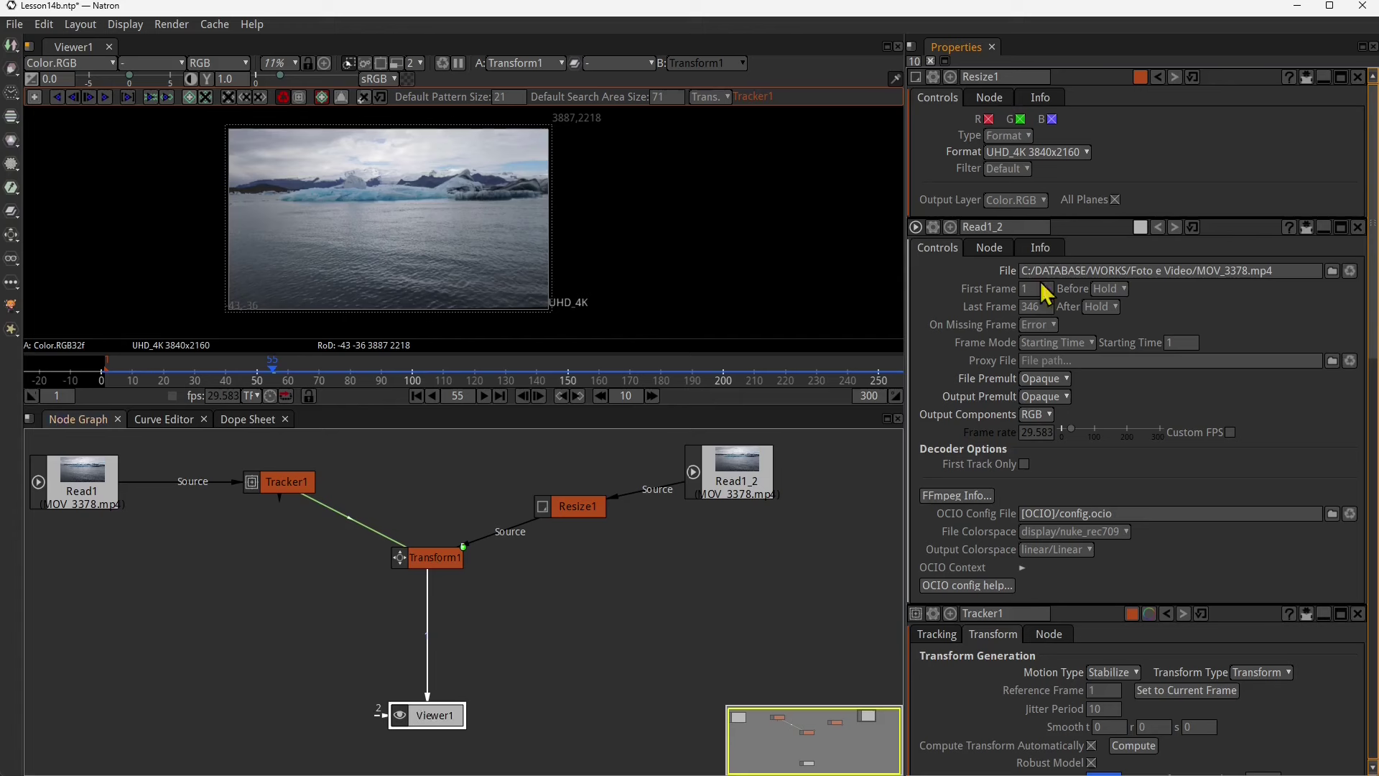
click(1008, 135)
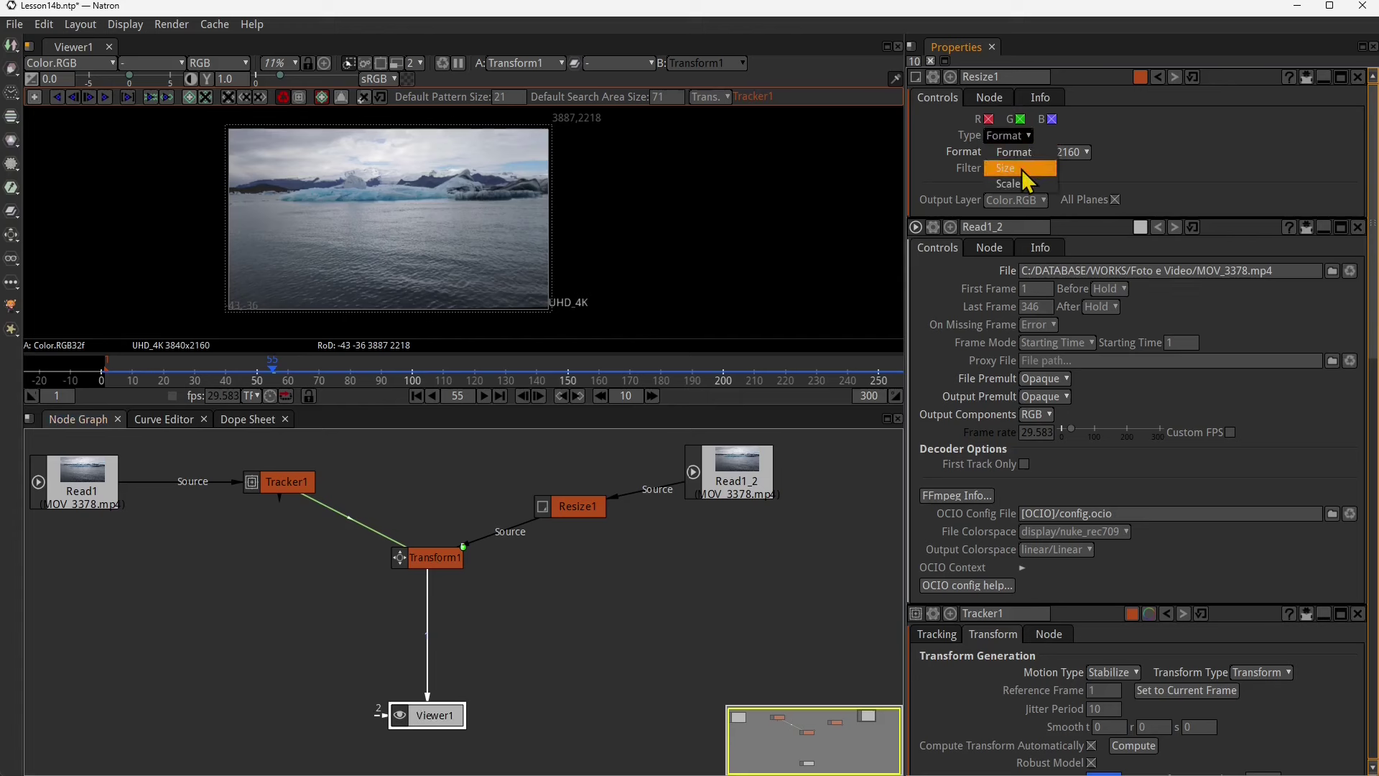
click(1023, 169)
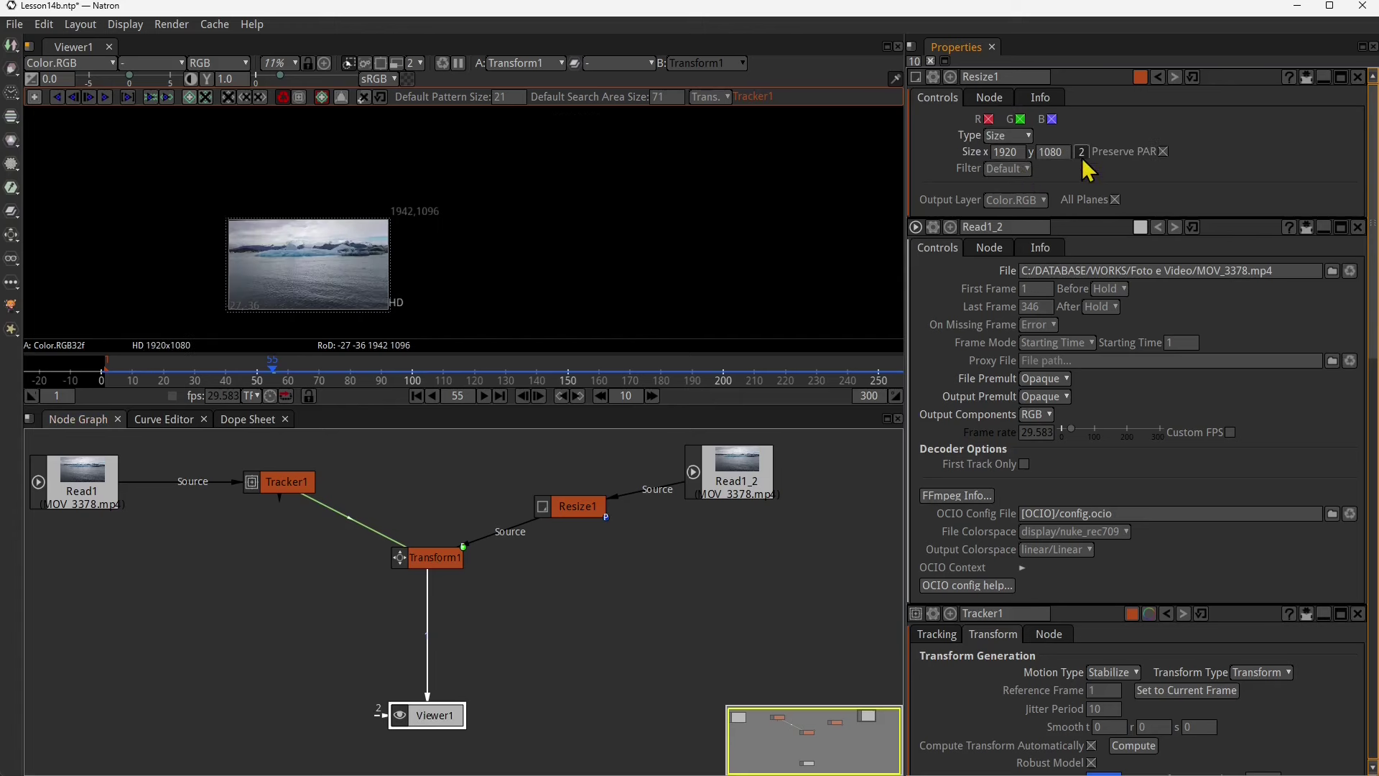
scroll(324, 280, up, 8)
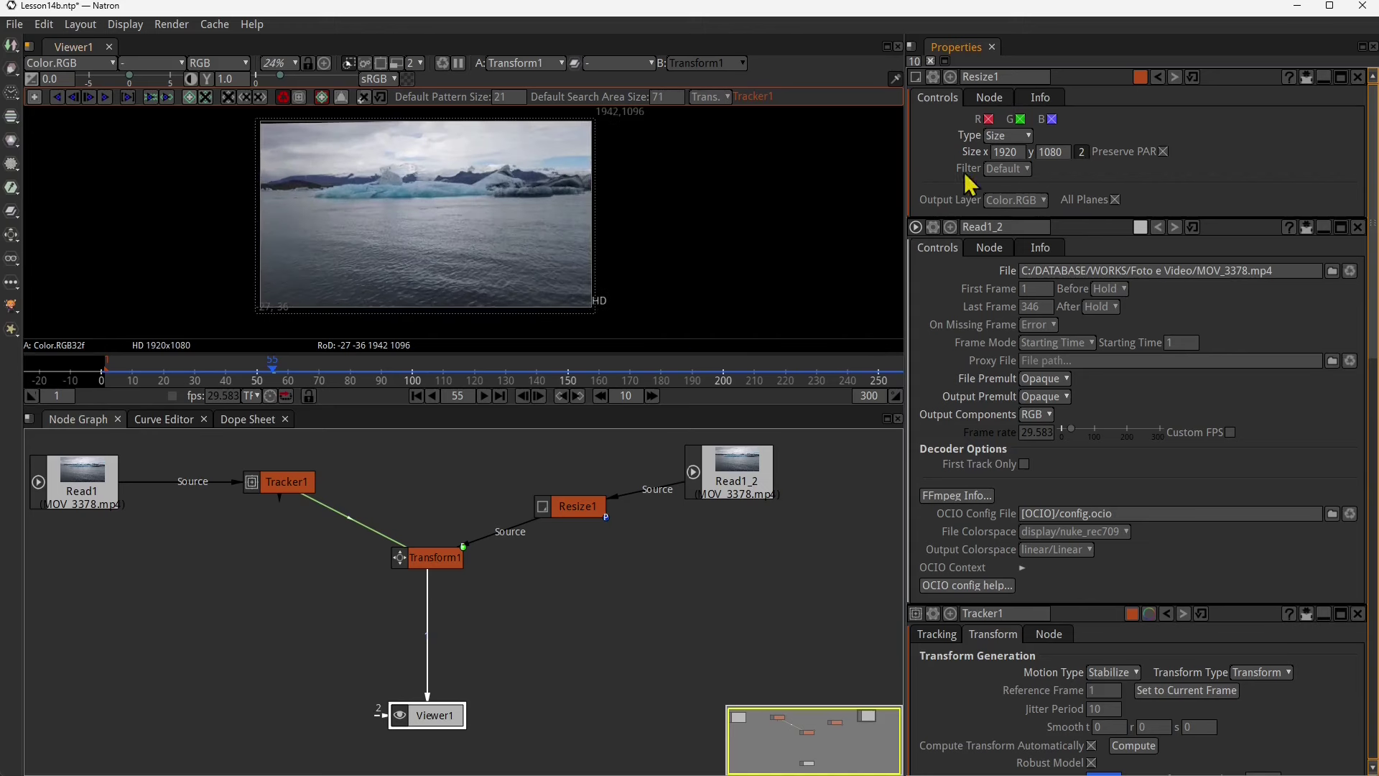
- Set Resize1's type to Scale with a factor of 1.2 in both x and y
click(1008, 135)
click(1017, 184)
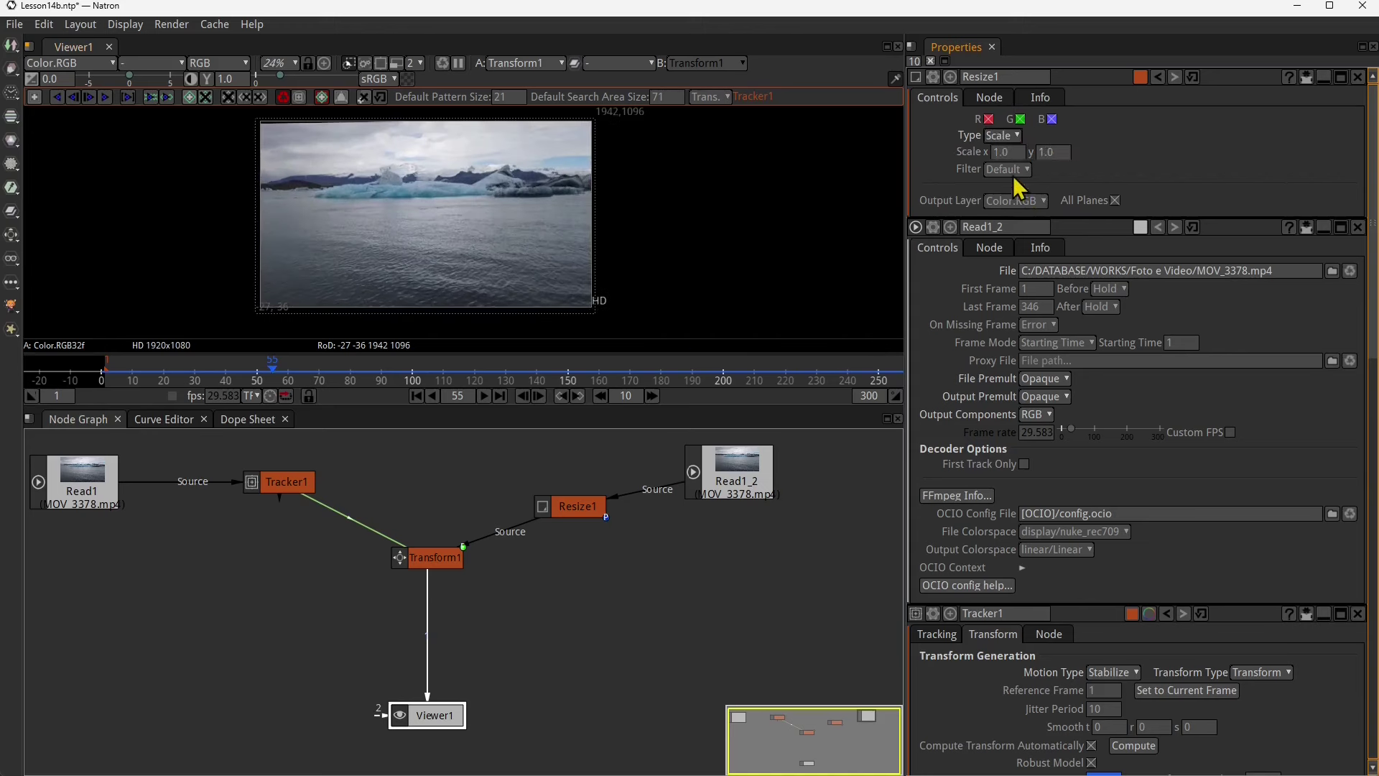
double_click(1008, 152)
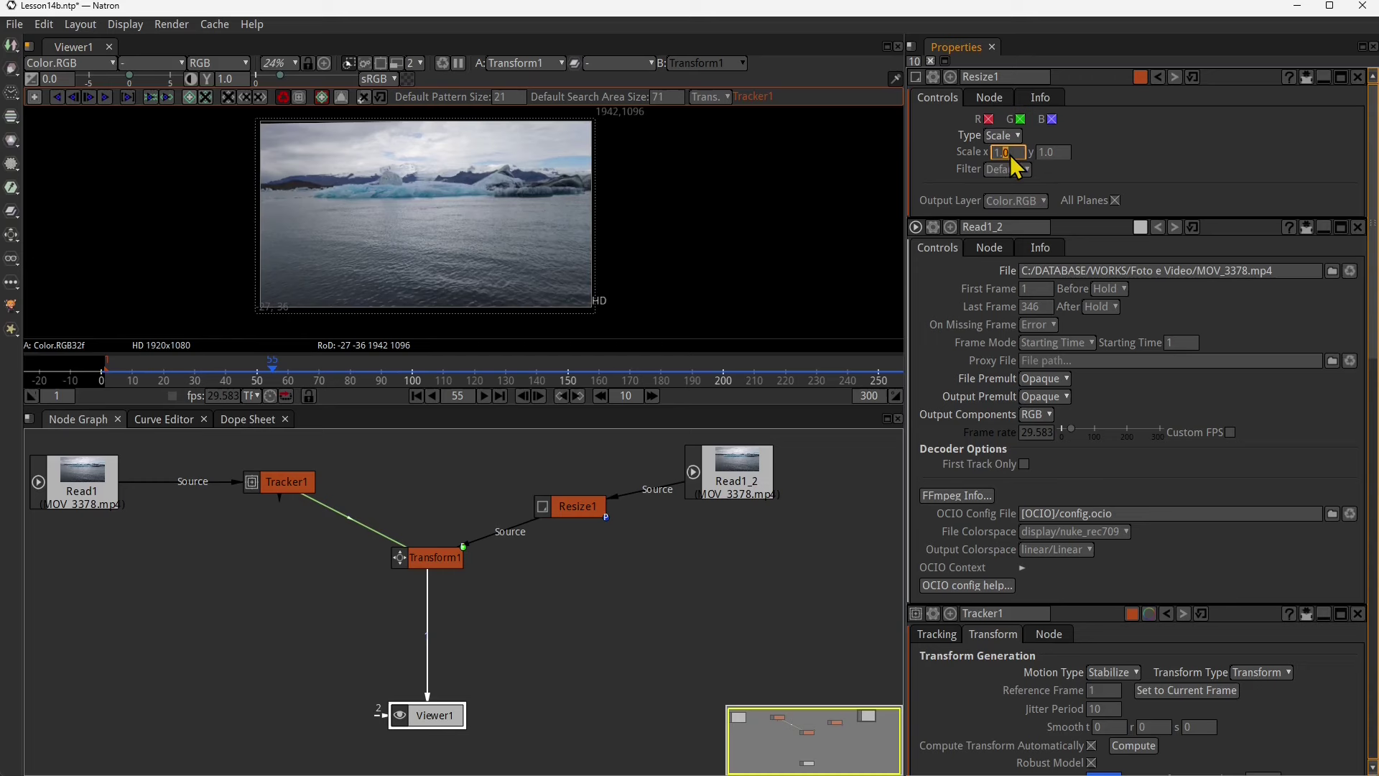
text(1.2)
key(Tab)
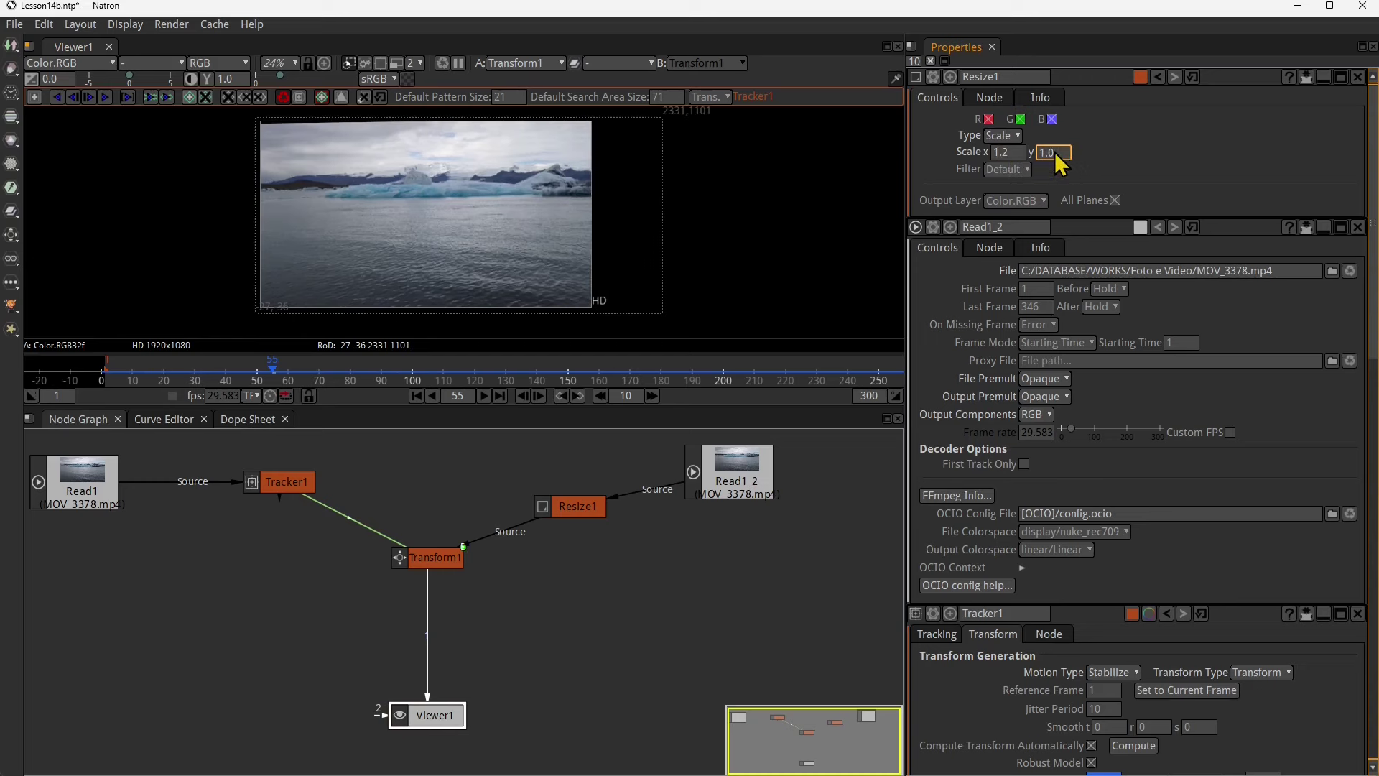
text(1.2)
key(Return)
scroll(571, 271, down, 1)
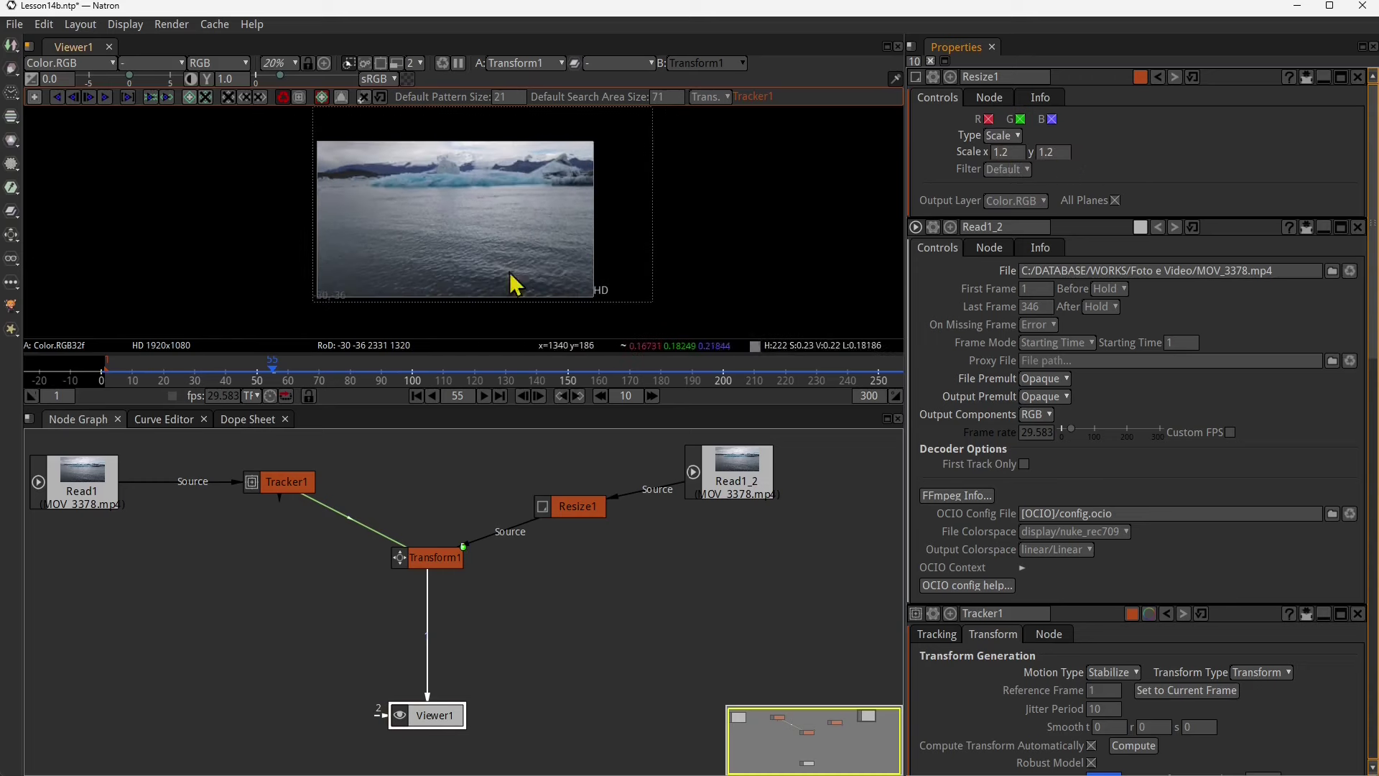
scroll(495, 215, down, 1)
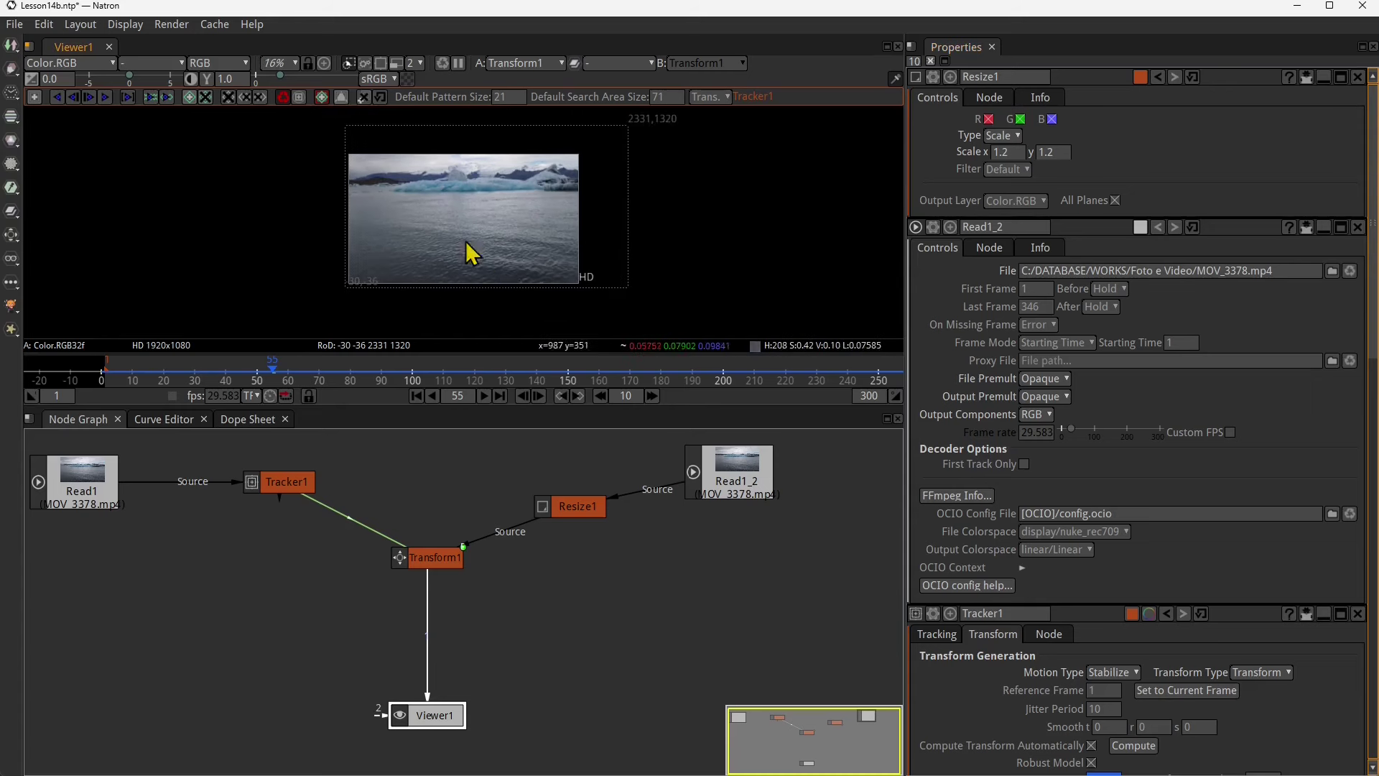
scroll(468, 243, up, 1)
- Add a Reformat node between Transform1 and Viewer1 and connect its output to Viewer1's input 1
drag(586, 511, 590, 515)
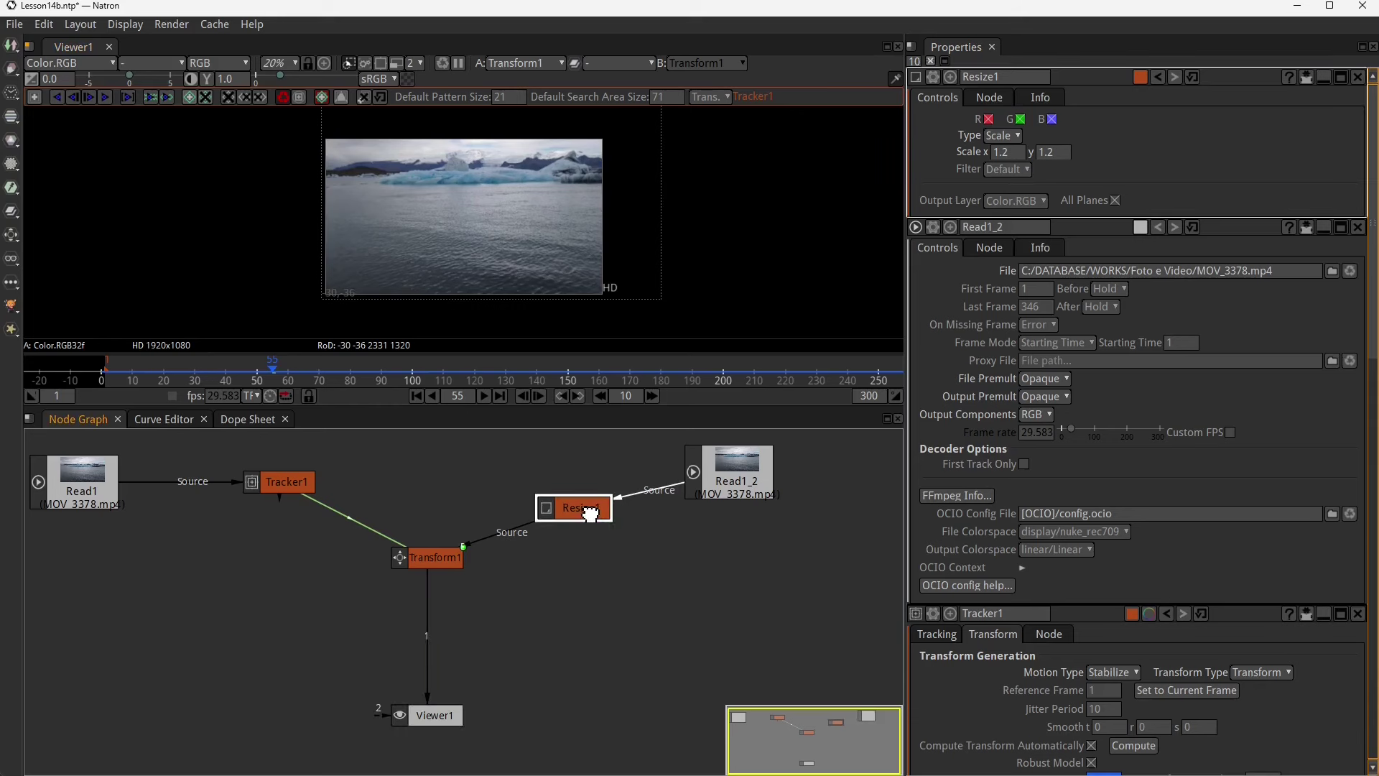
drag(443, 714, 430, 729)
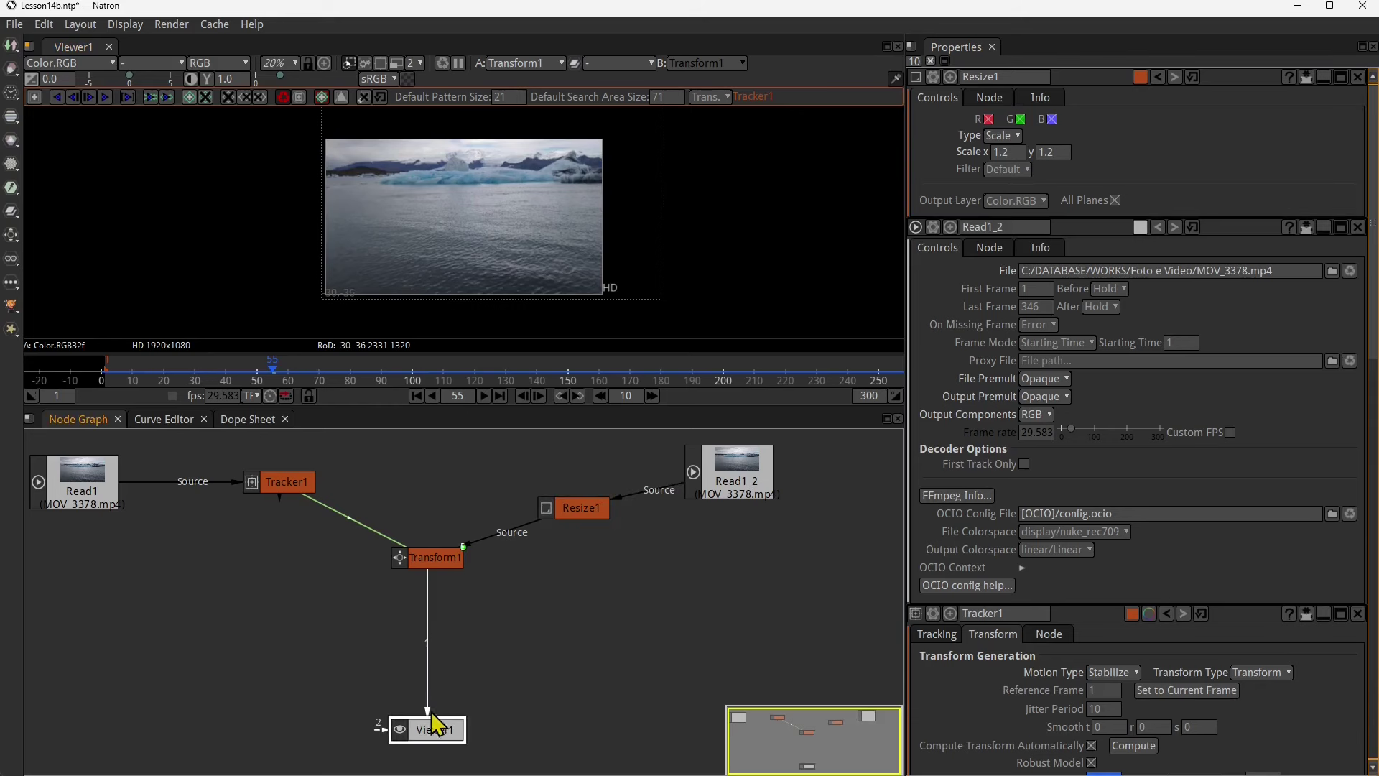
click(12, 235)
click(72, 388)
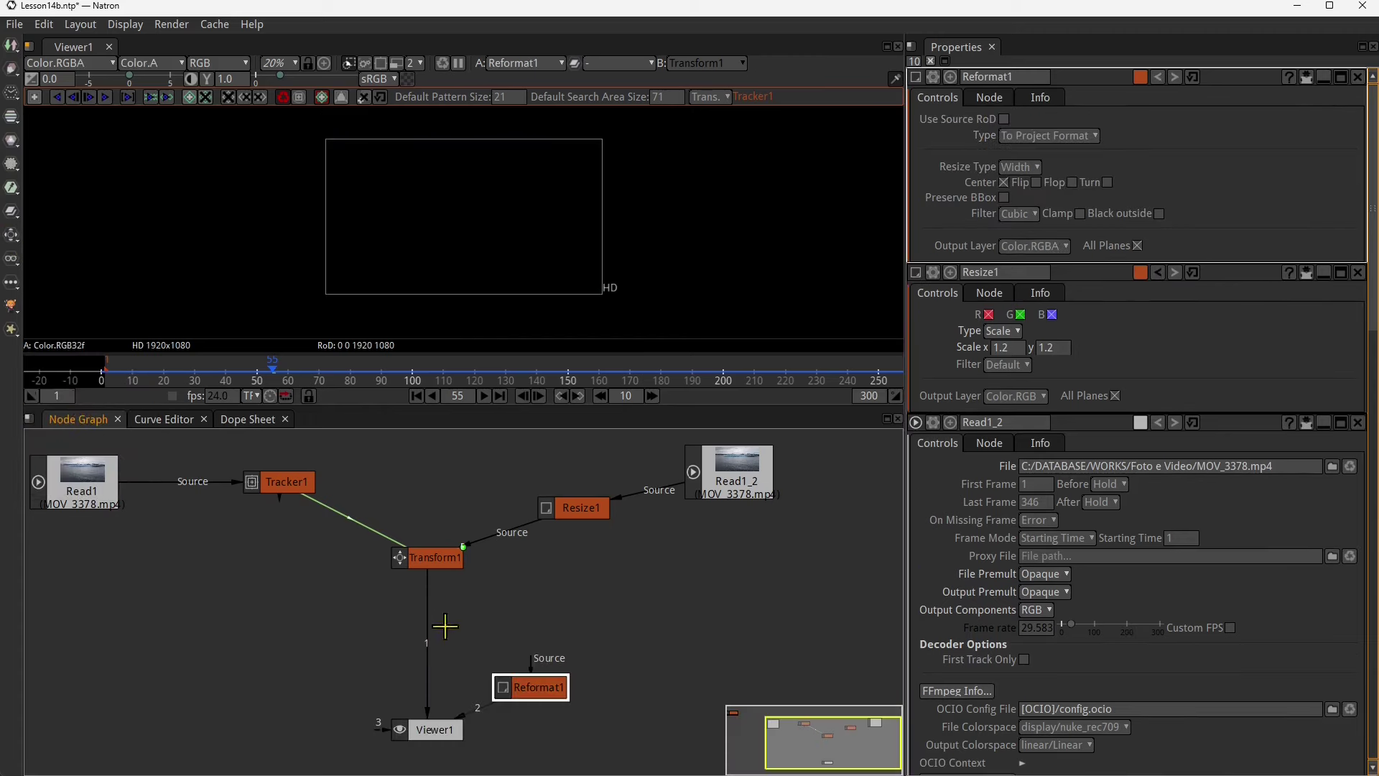
drag(517, 688, 485, 655)
drag(447, 711, 505, 652)
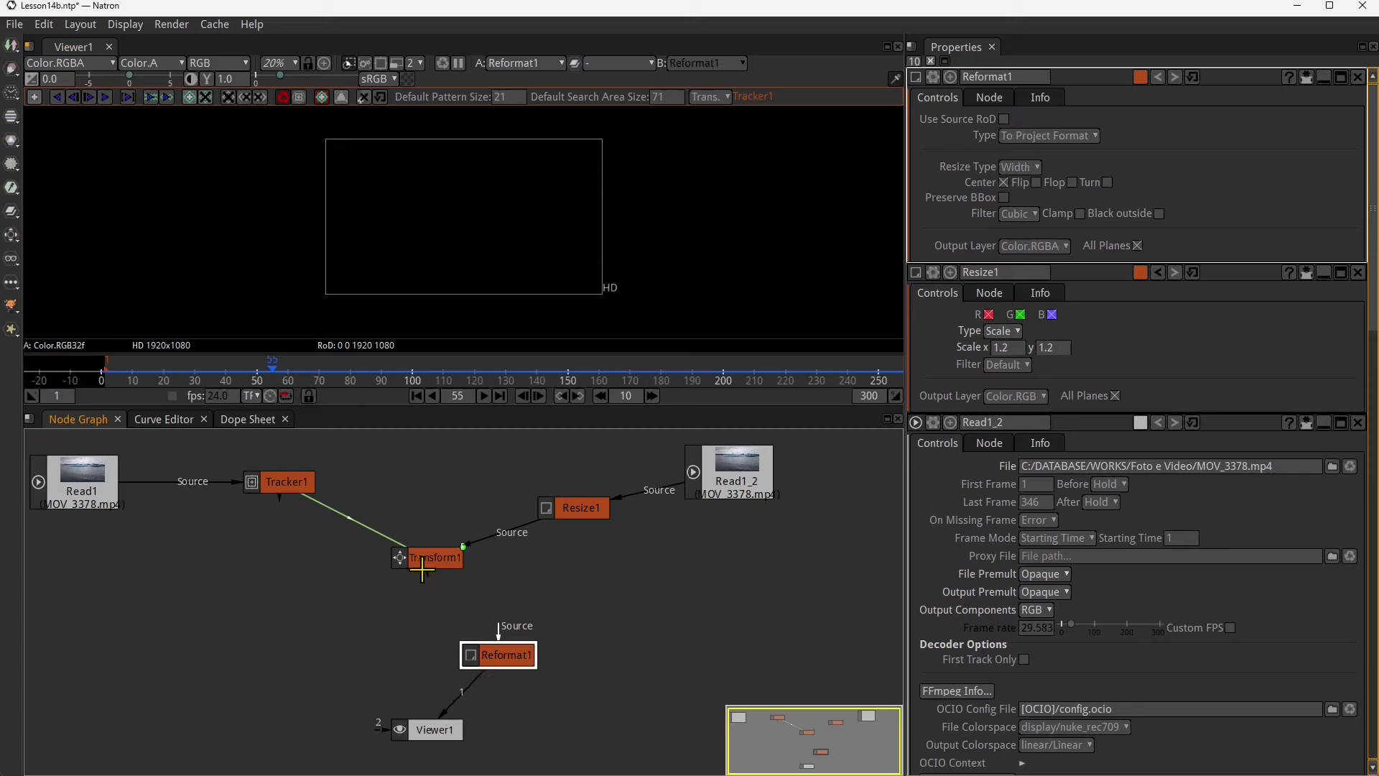
- Insert the Reformat1 node between Transform1 and Viewer1 with its type kept at To Project Format
drag(422, 569, 444, 647)
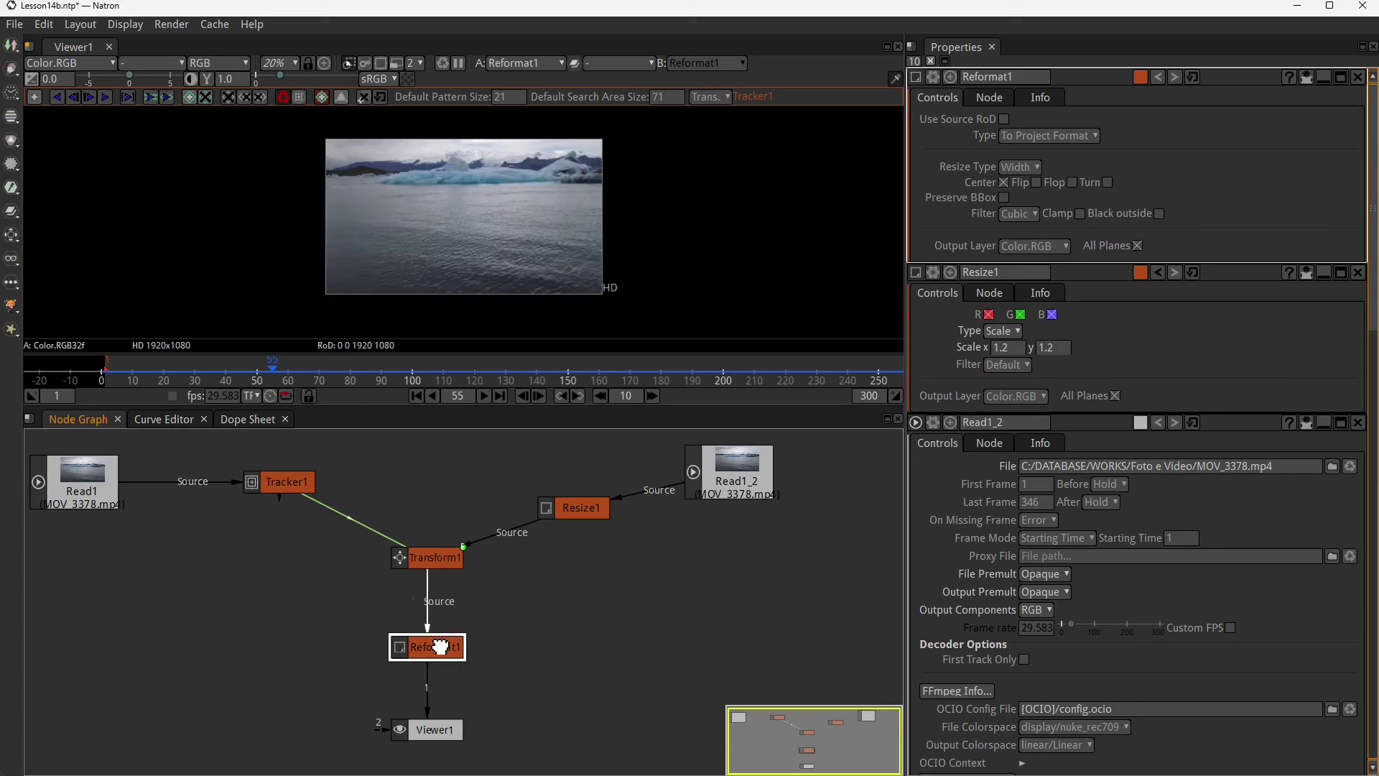
click(1028, 135)
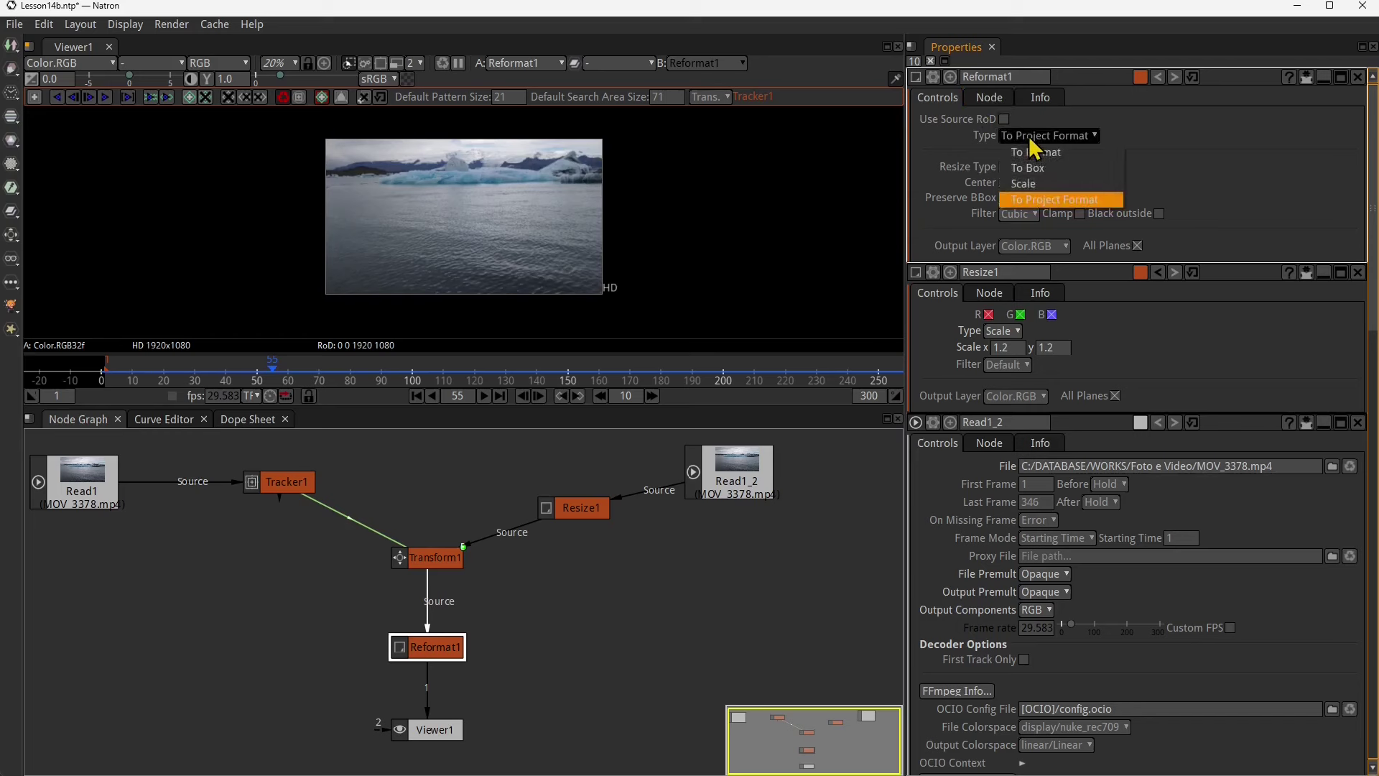
click(1031, 197)
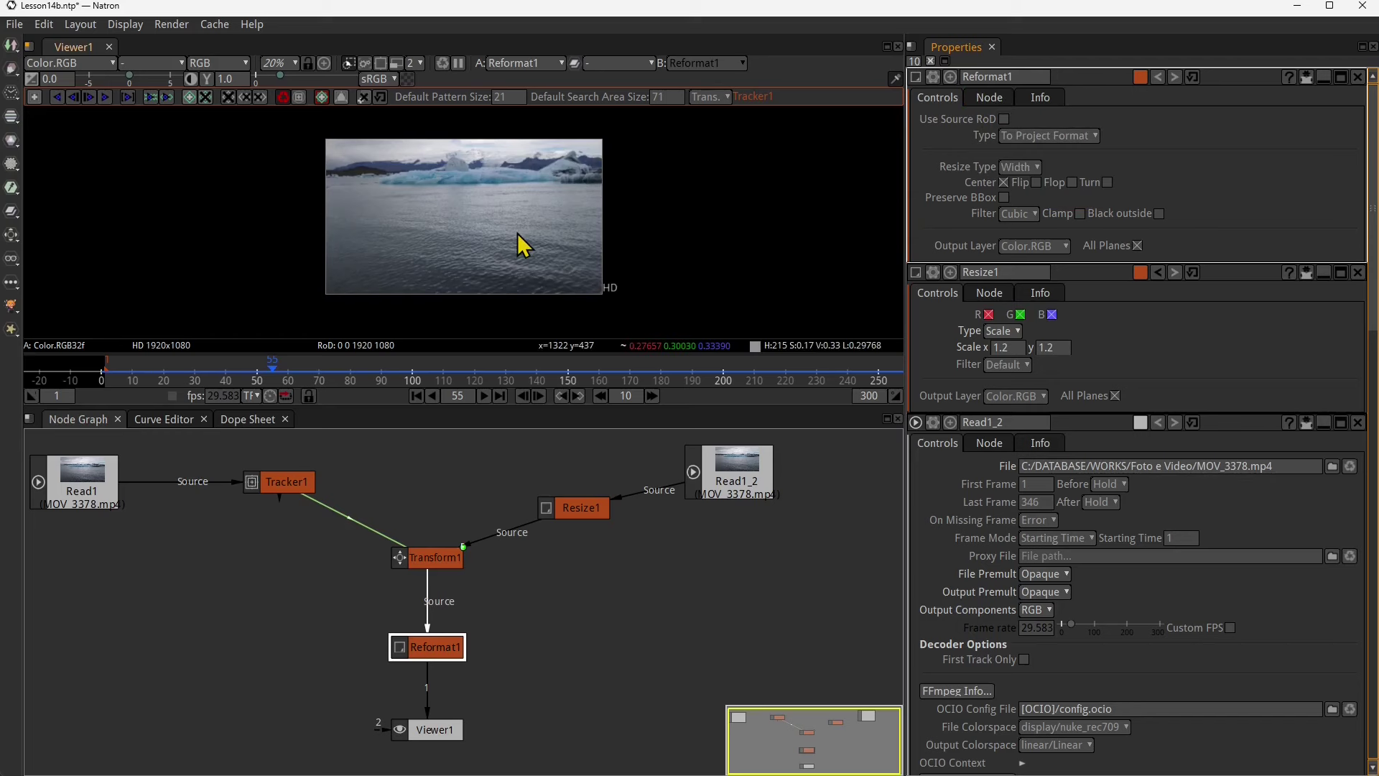
- Open the Read1_2 clip's properties and scrub the timeline to frame 112 to check the reformatted footage
click(747, 472)
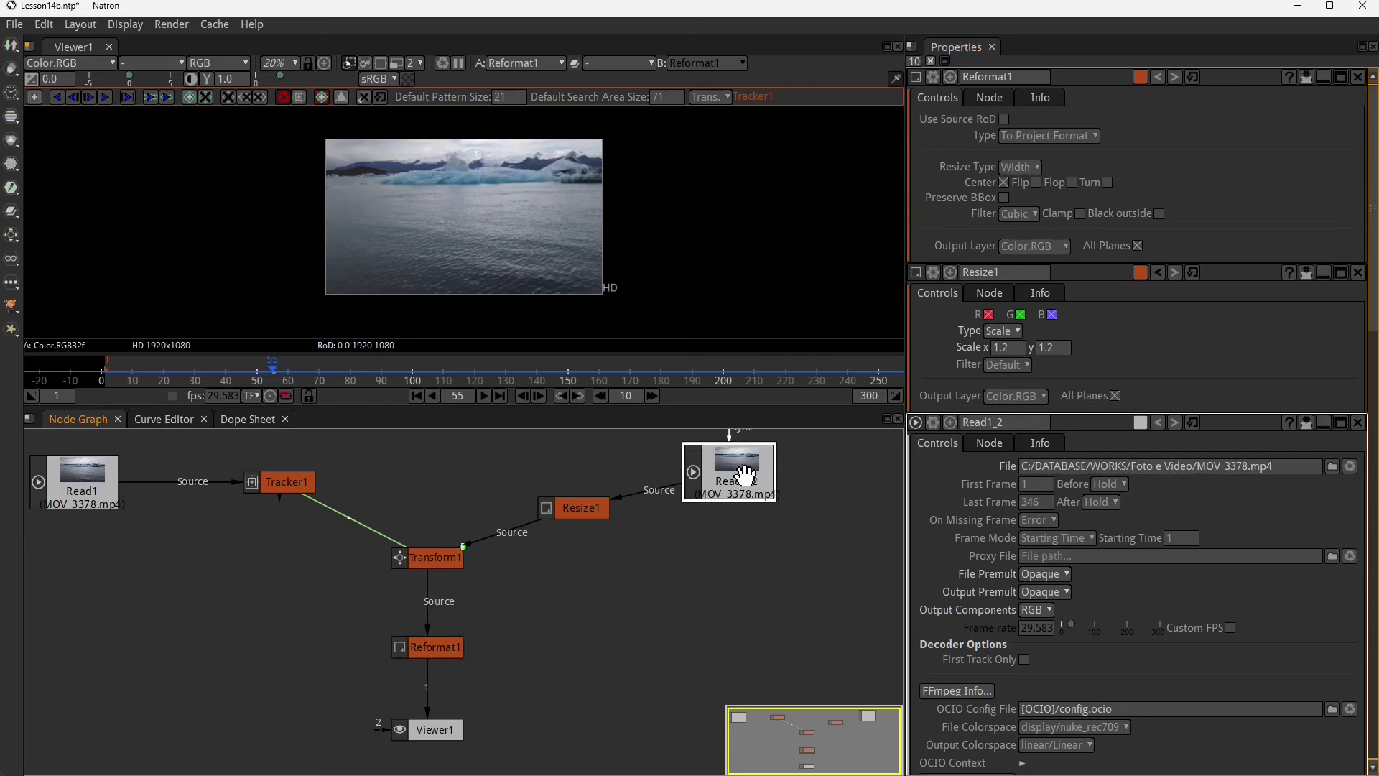
scroll(517, 244, down, 4)
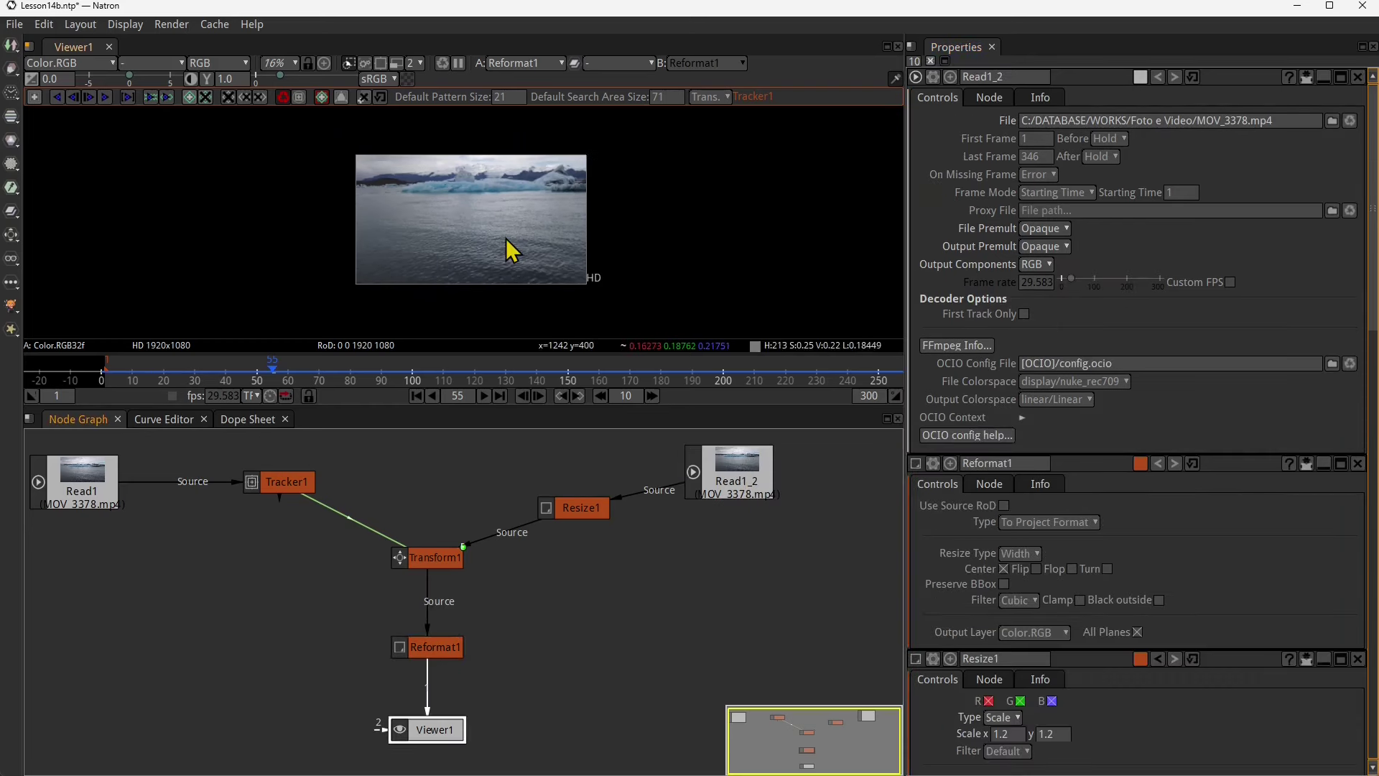
click(393, 728)
scroll(476, 185, up, 4)
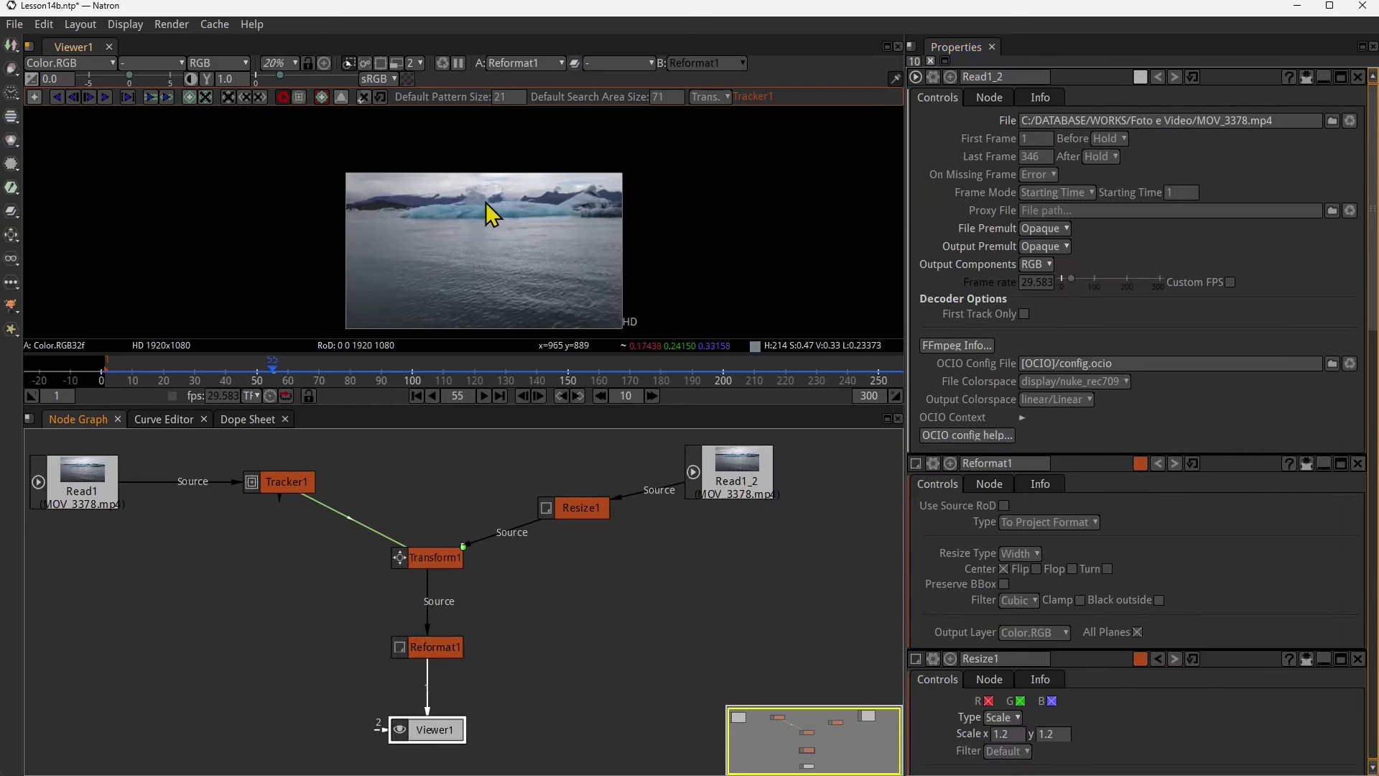
drag(369, 376, 451, 387)
- Add a Write node to the graph, fed by the output of Reformat1
key(w)
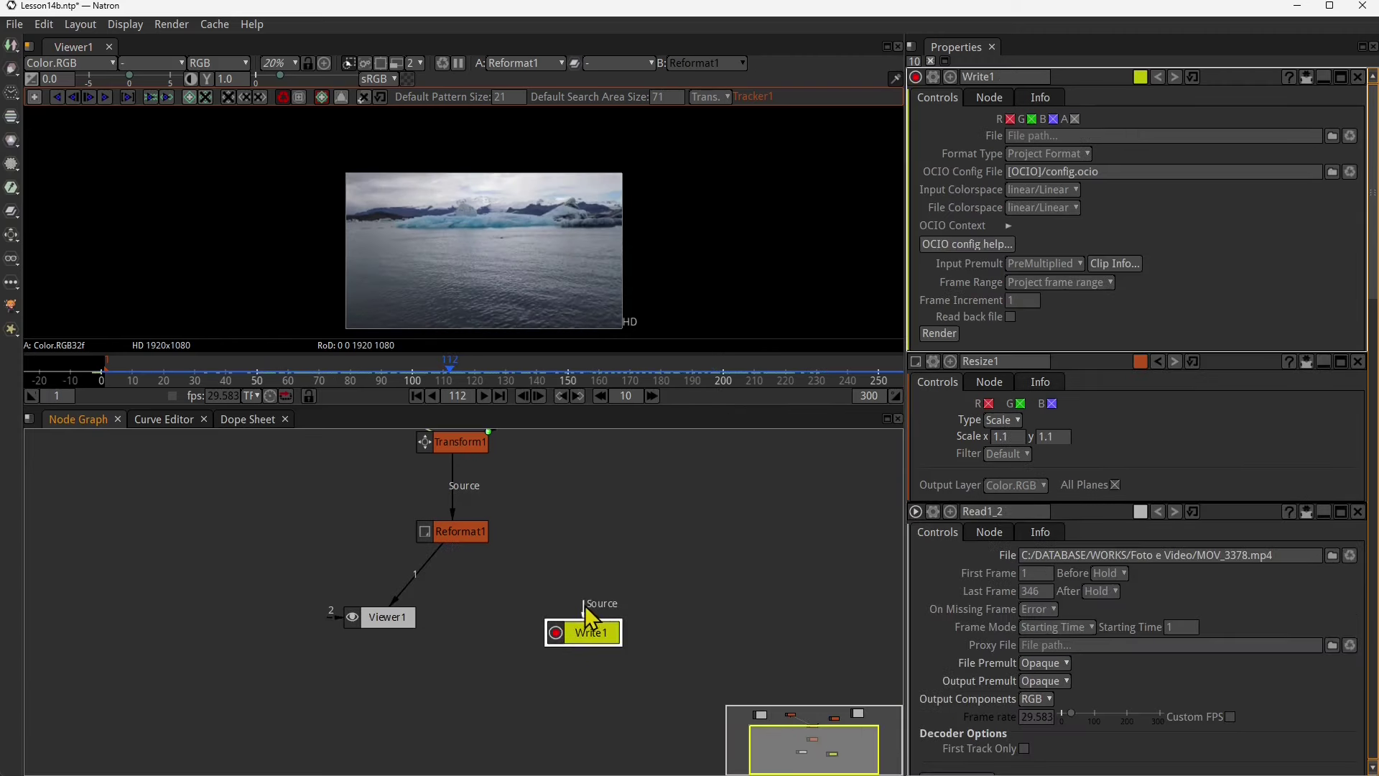
drag(646, 508, 557, 616)
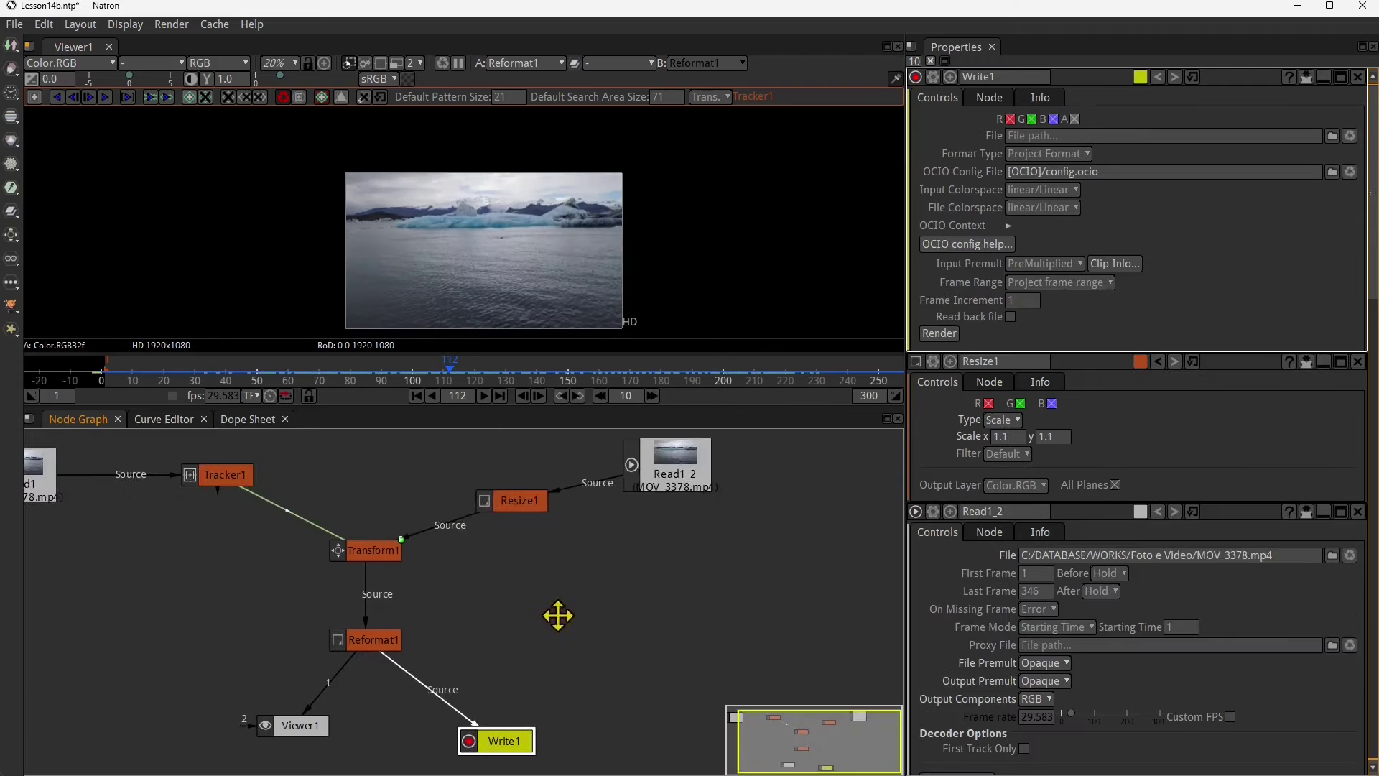
- Open the Resize1 node's properties to review its scale settings
click(529, 501)
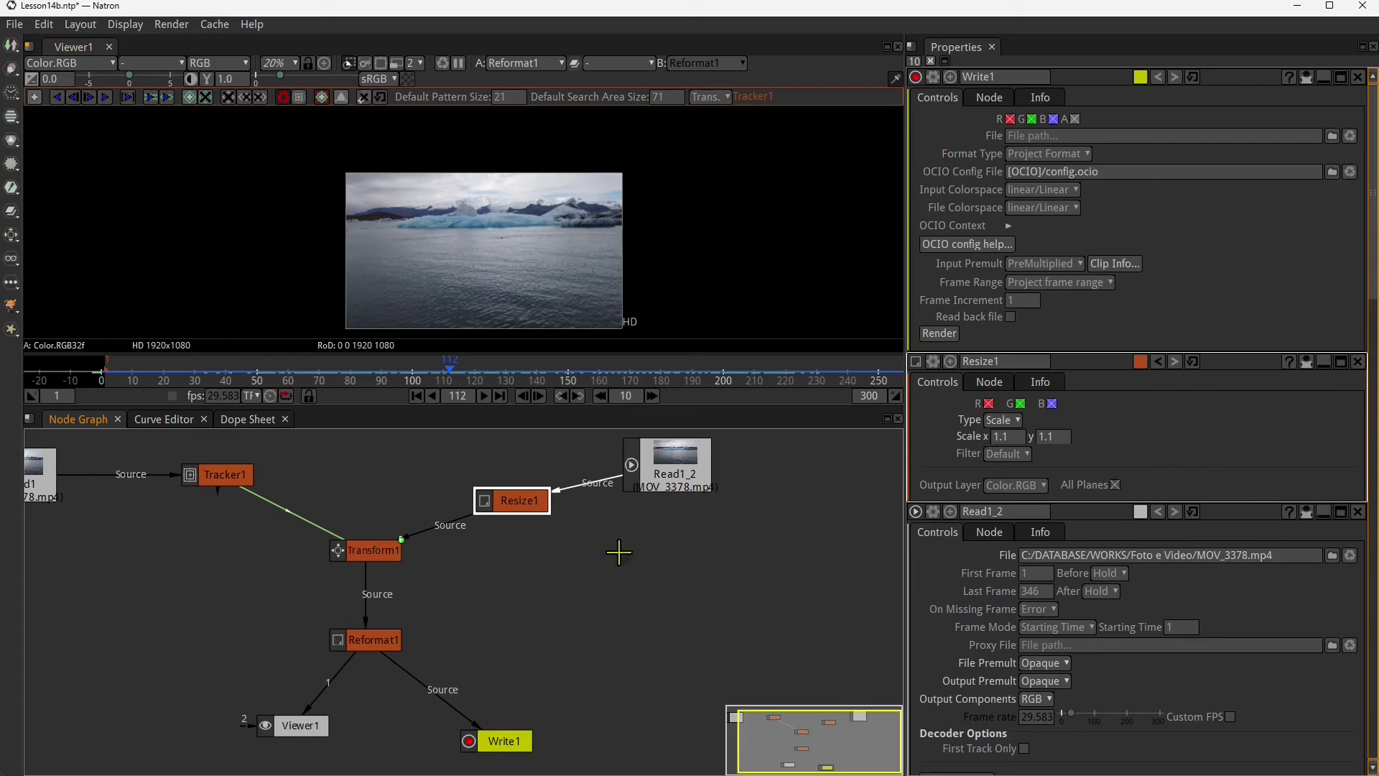
double_click(522, 499)
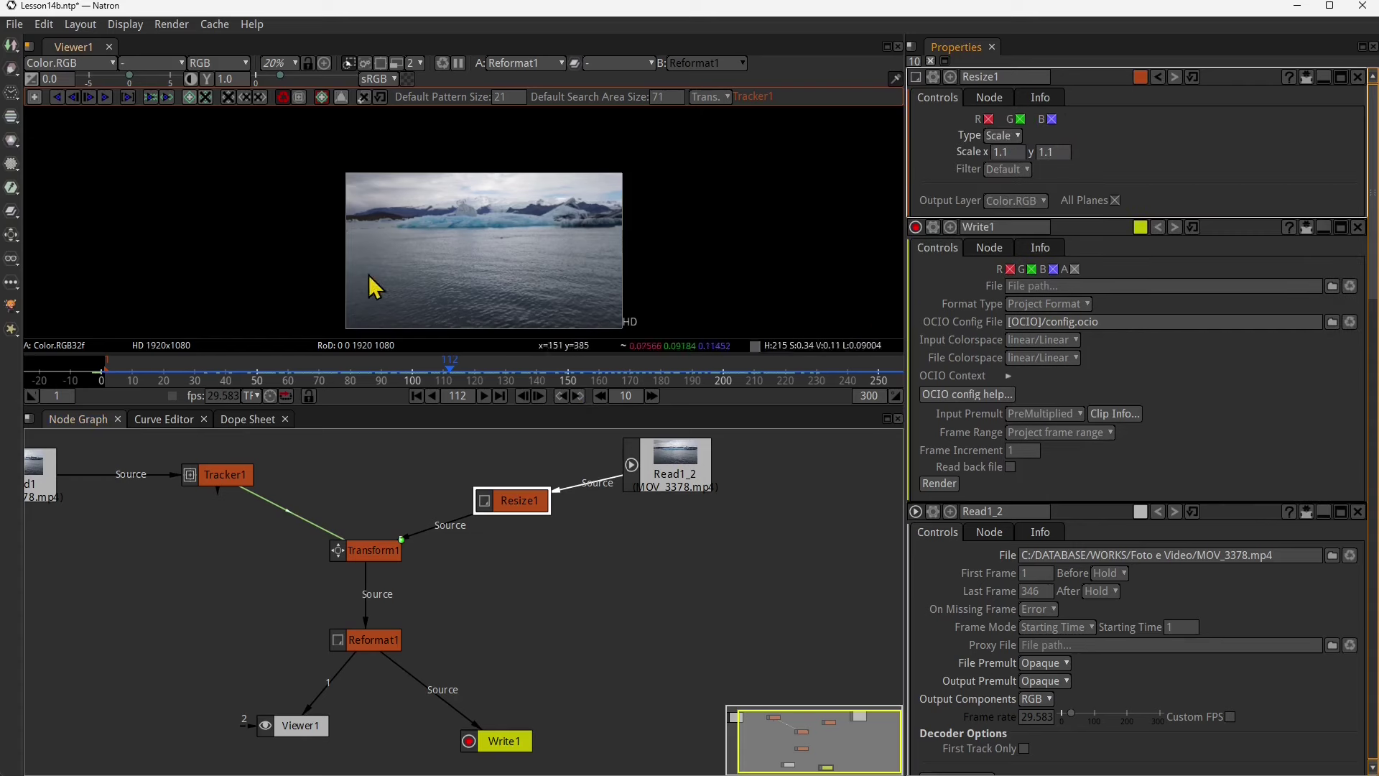
- For Write1's output file, choose the folder C:/DATABASE/WORKS/NATRON/Export and enter the name teststabilize
drag(560, 526, 606, 468)
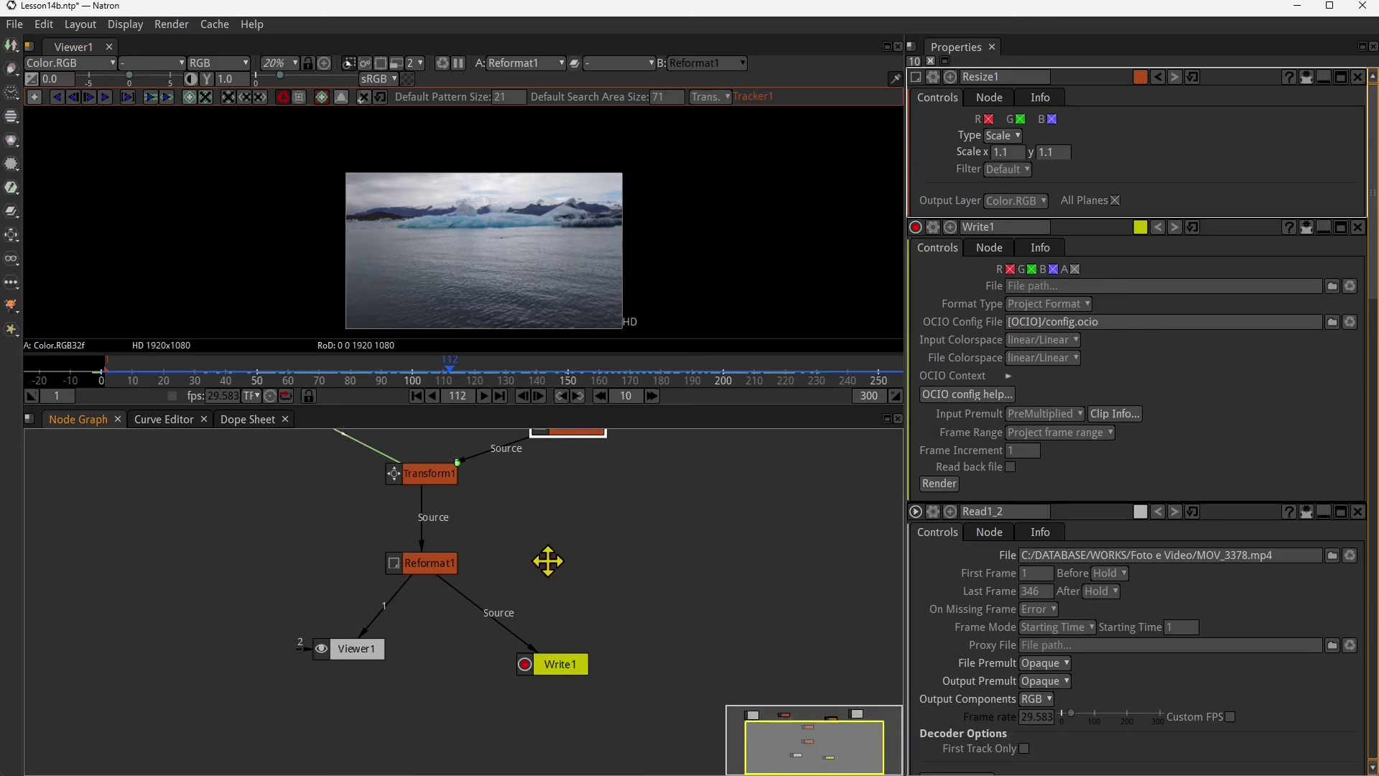
scroll(545, 560, up, 2)
double_click(551, 630)
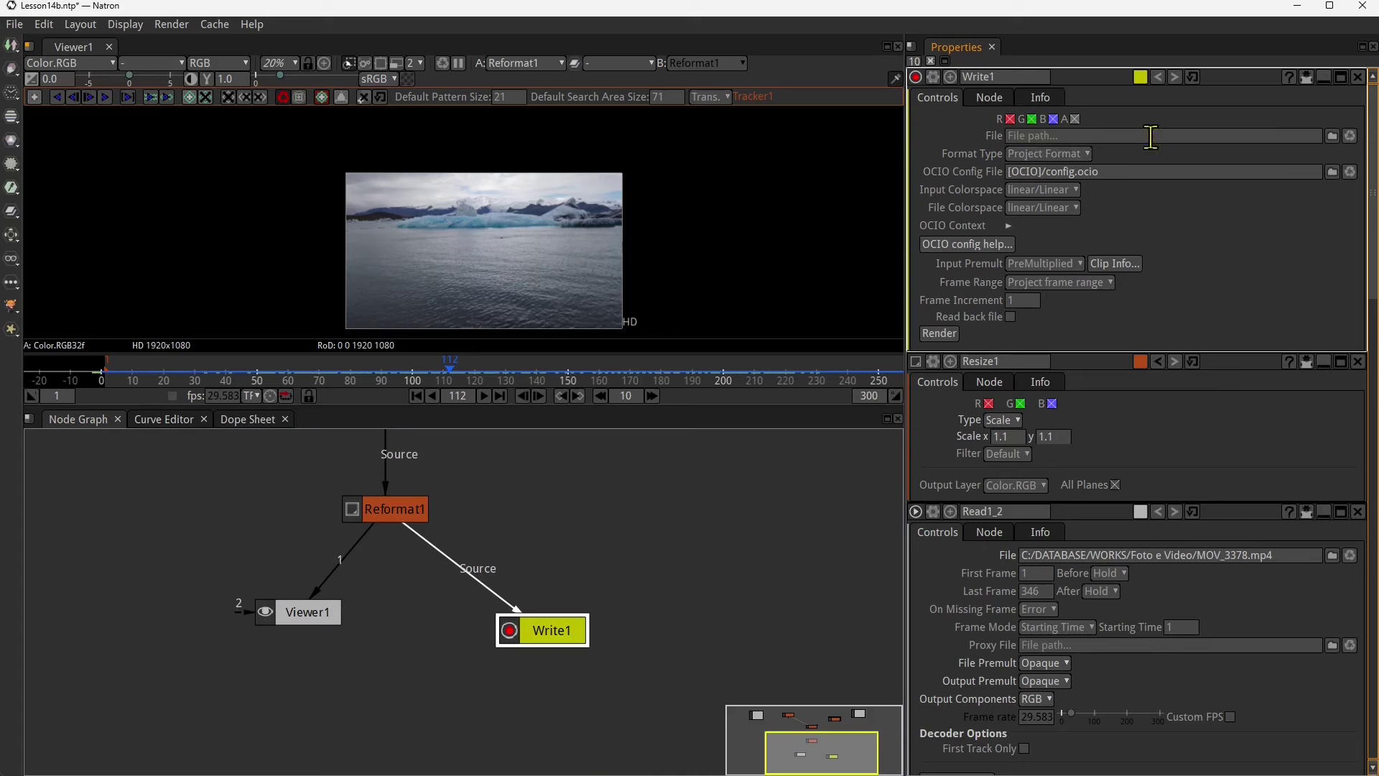
click(1333, 137)
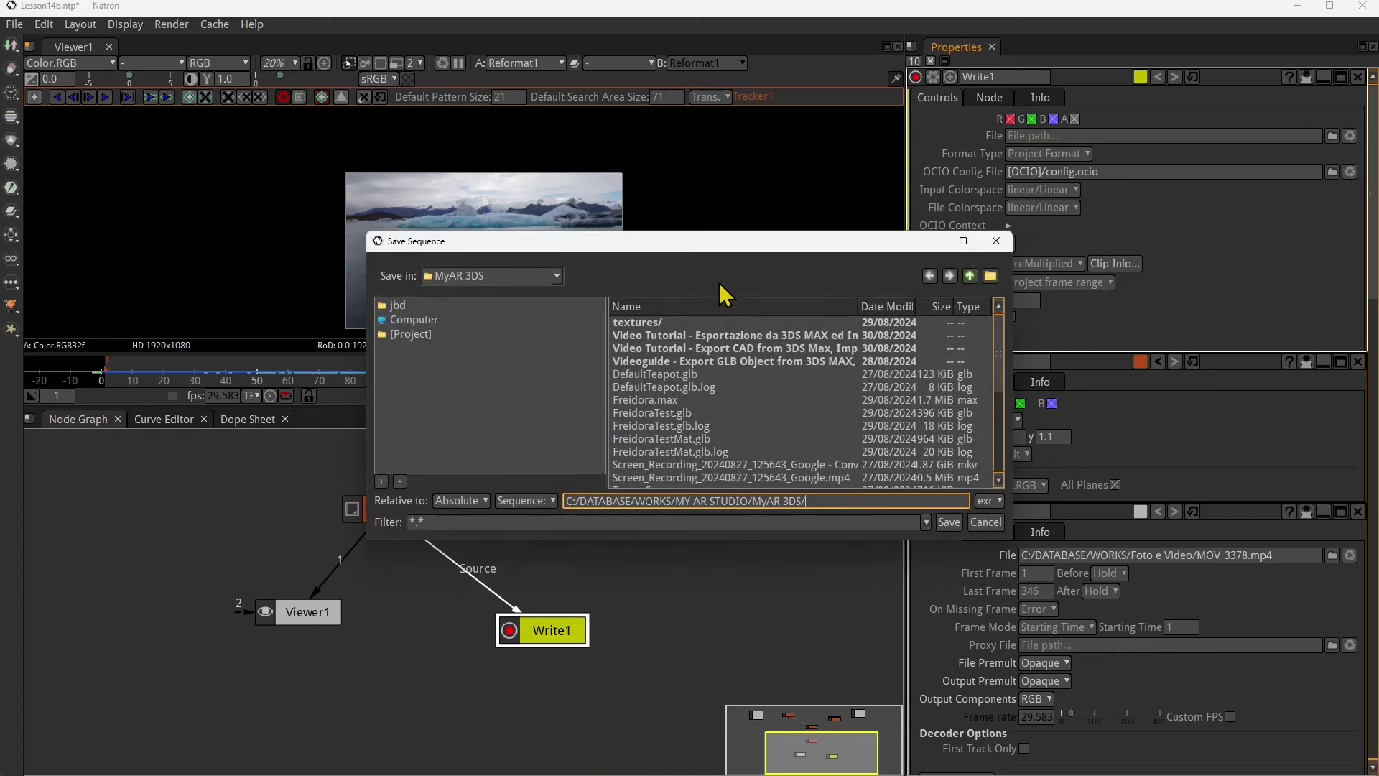
click(562, 277)
click(454, 318)
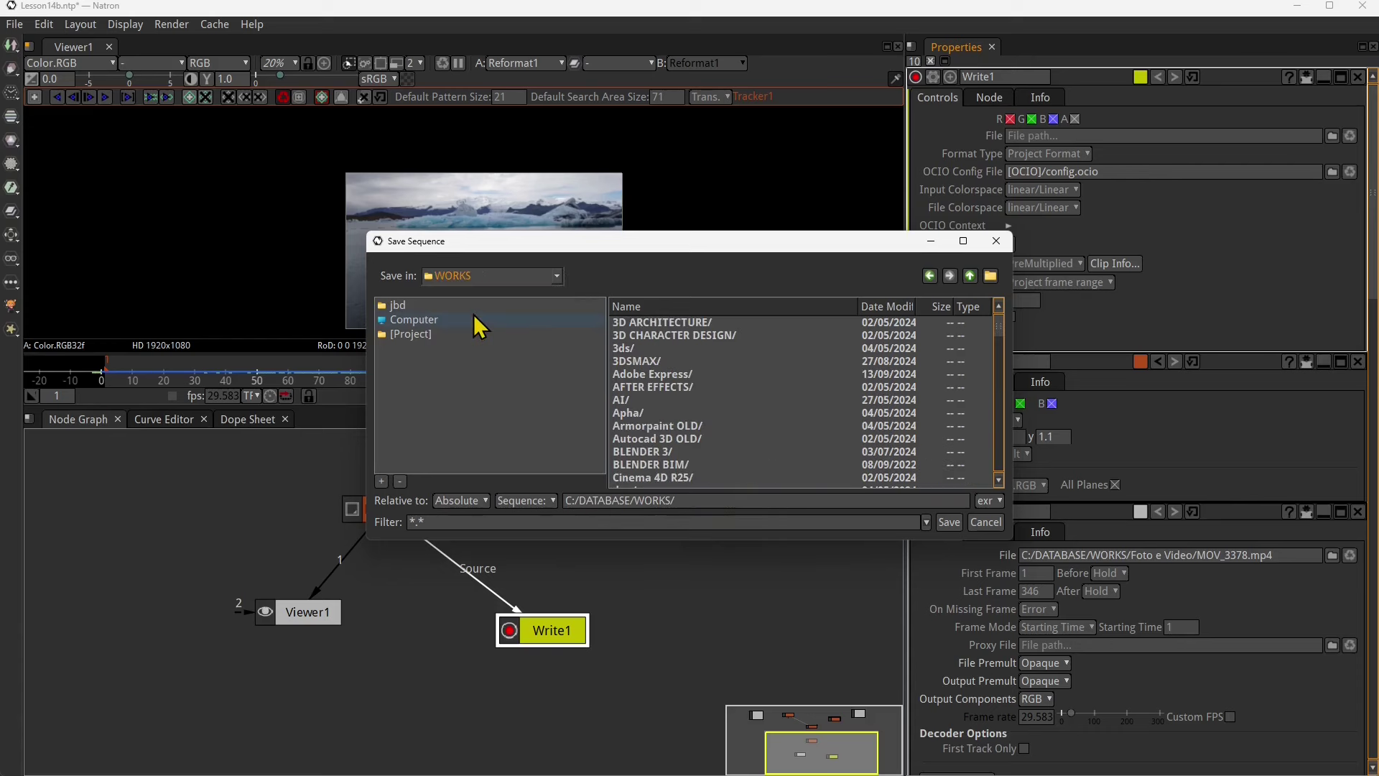
scroll(654, 425, down, 12)
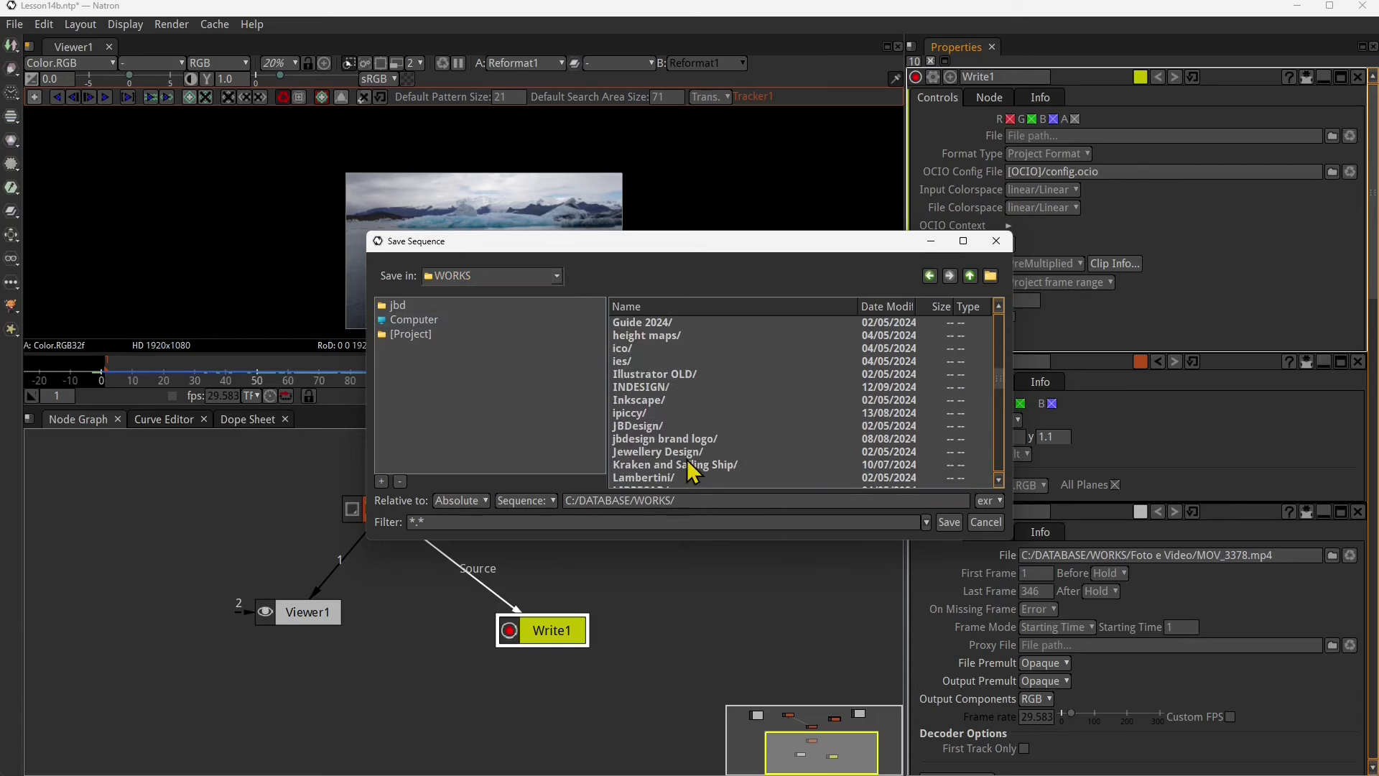
double_click(646, 358)
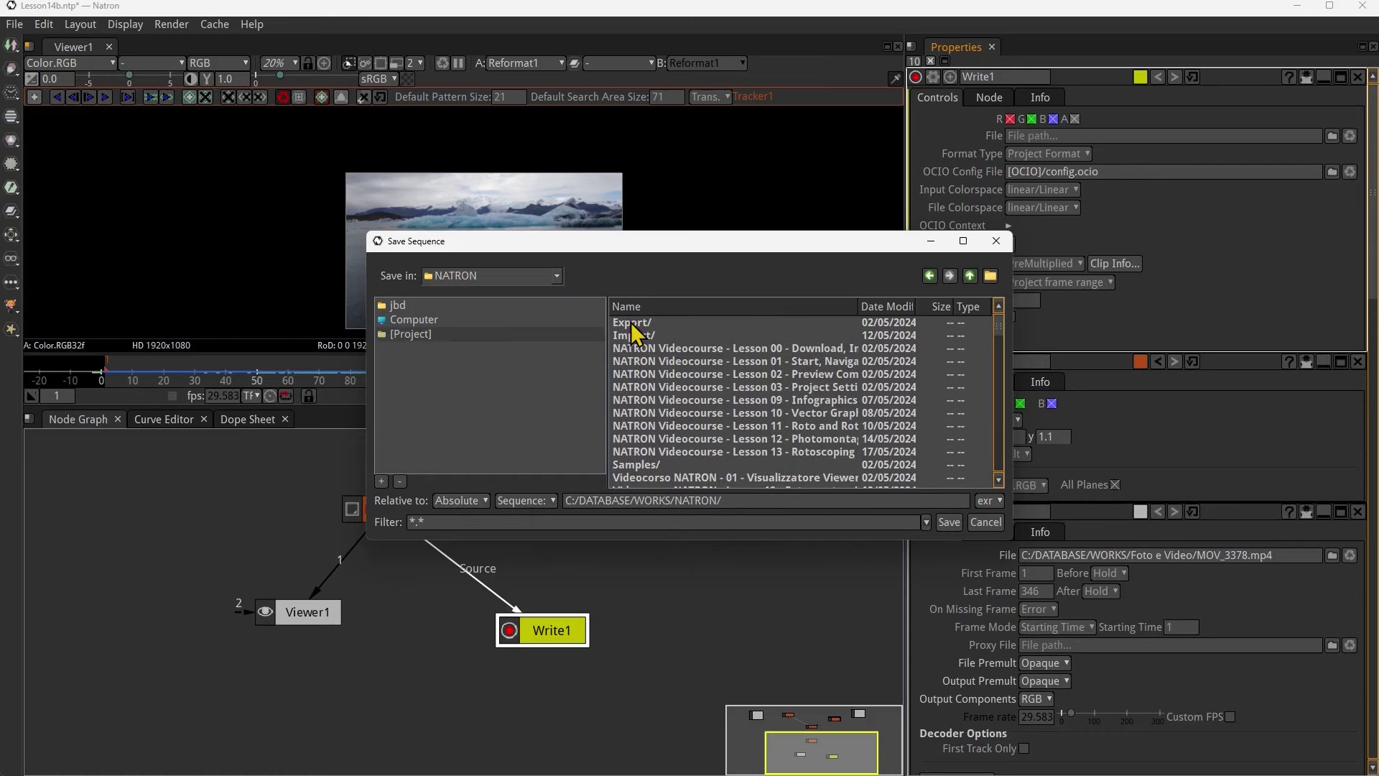
double_click(634, 324)
click(827, 506)
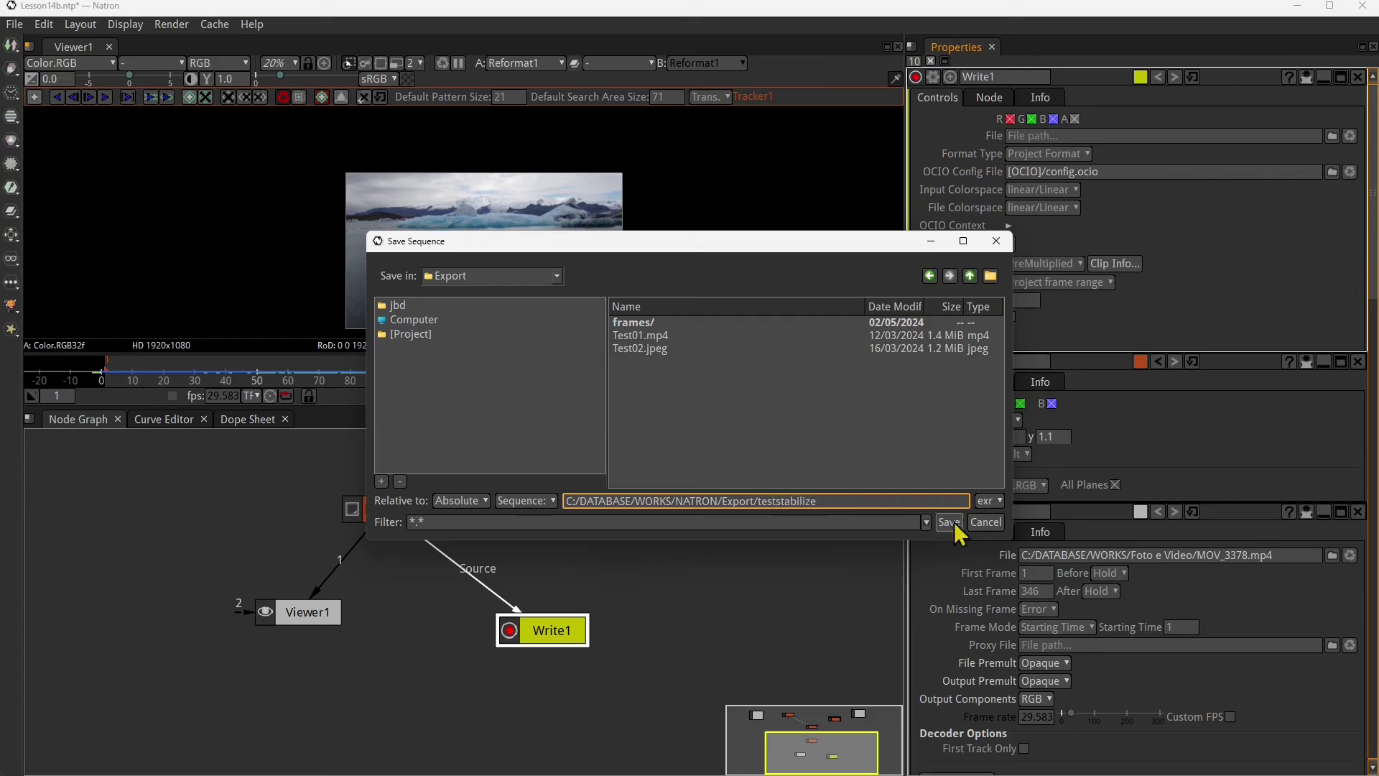
- Set the output format to mp4, remove the # from the file name and save the path as teststabilize.mp4
click(989, 501)
scroll(1018, 700, down, 9)
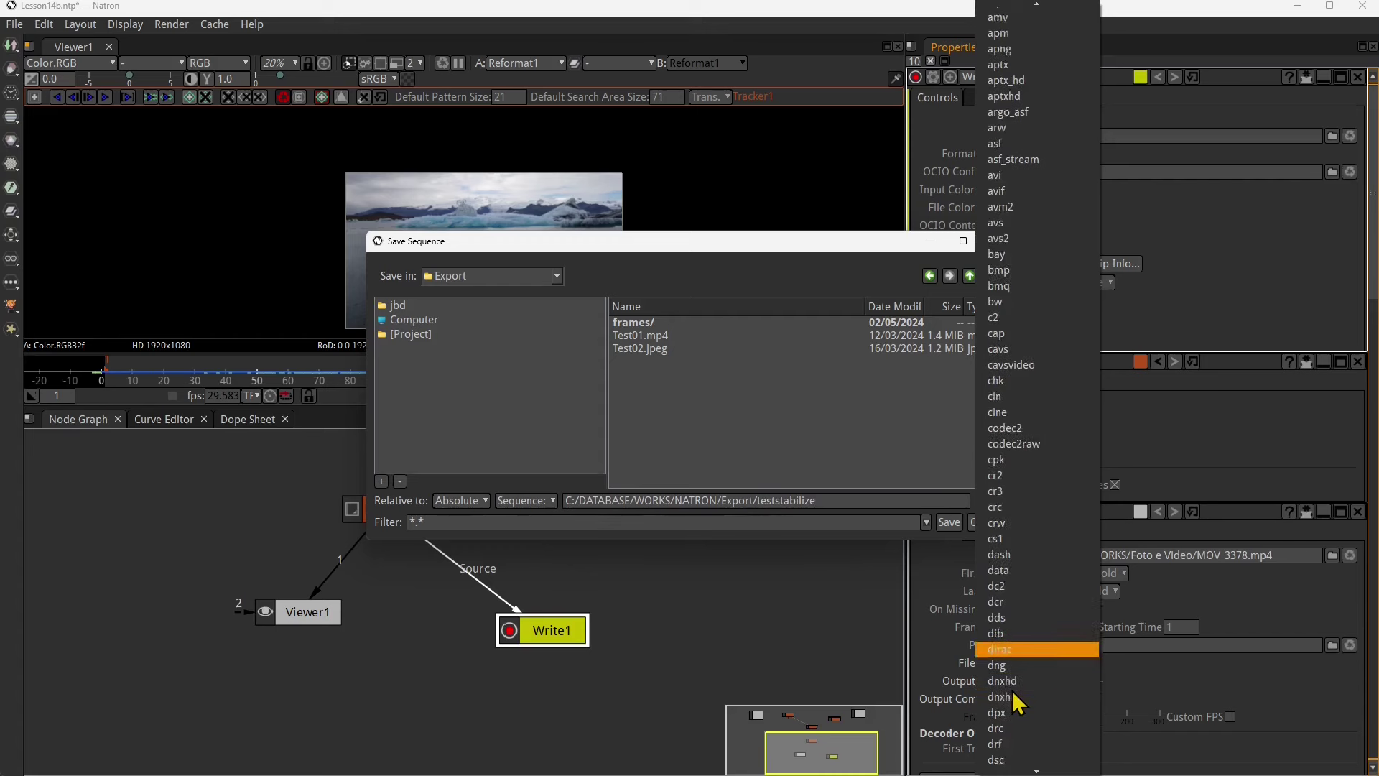
scroll(1015, 702, down, 4)
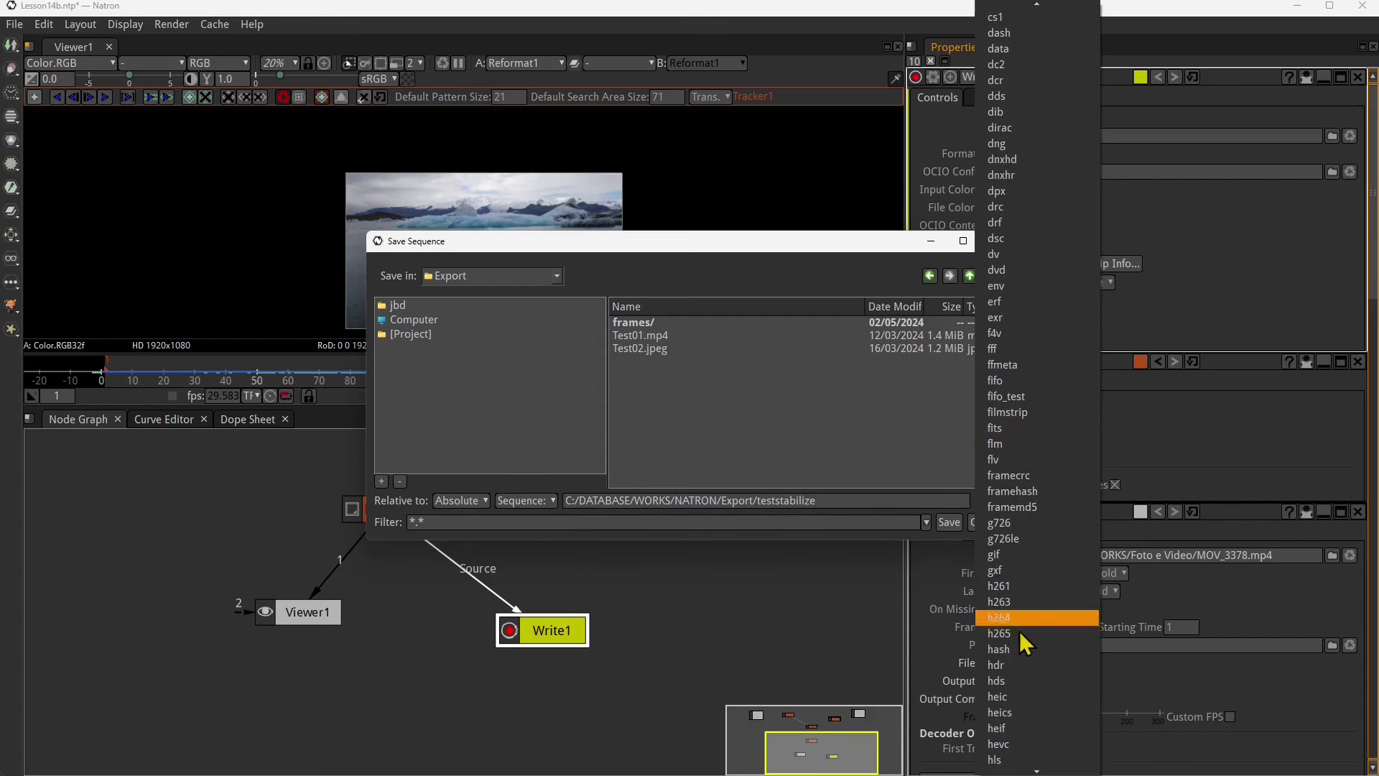
scroll(1027, 711, down, 6)
scroll(1033, 719, down, 8)
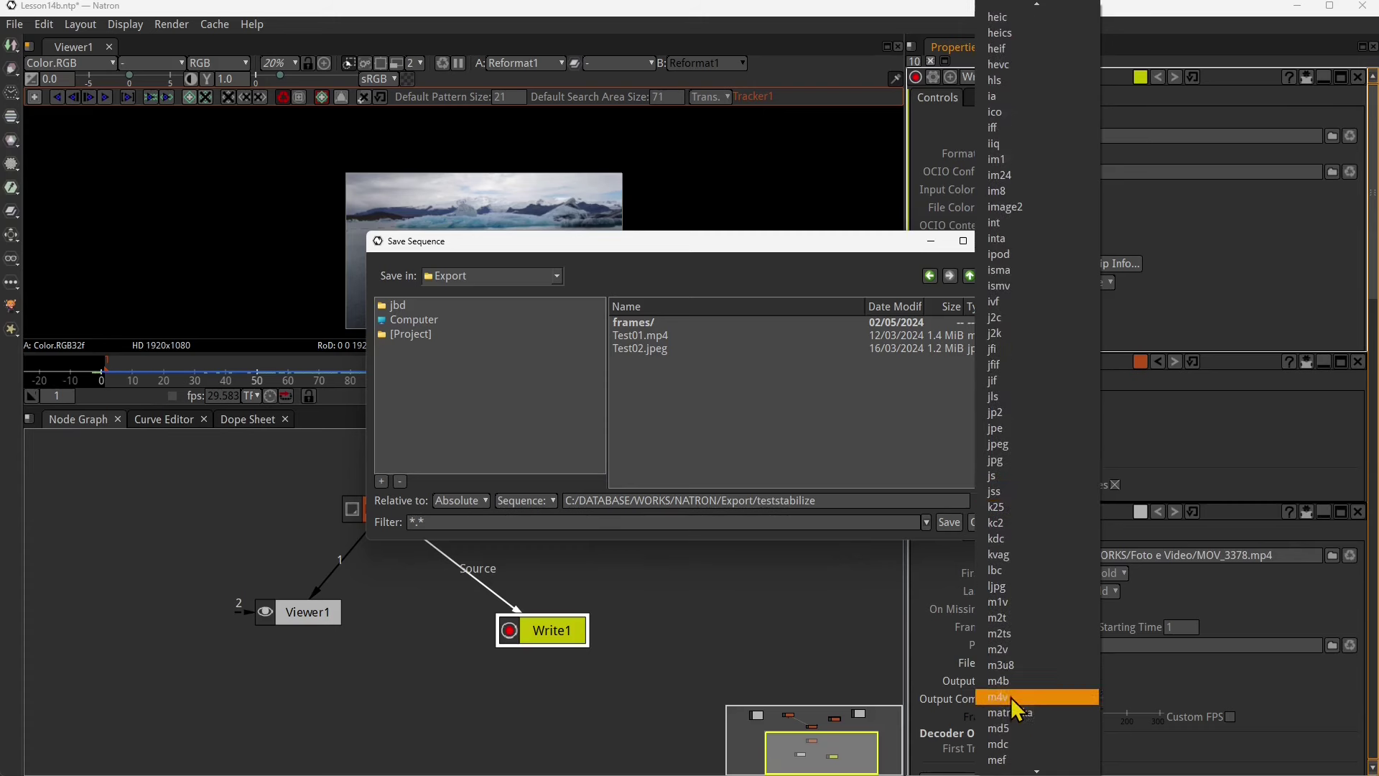
scroll(1034, 715, down, 3)
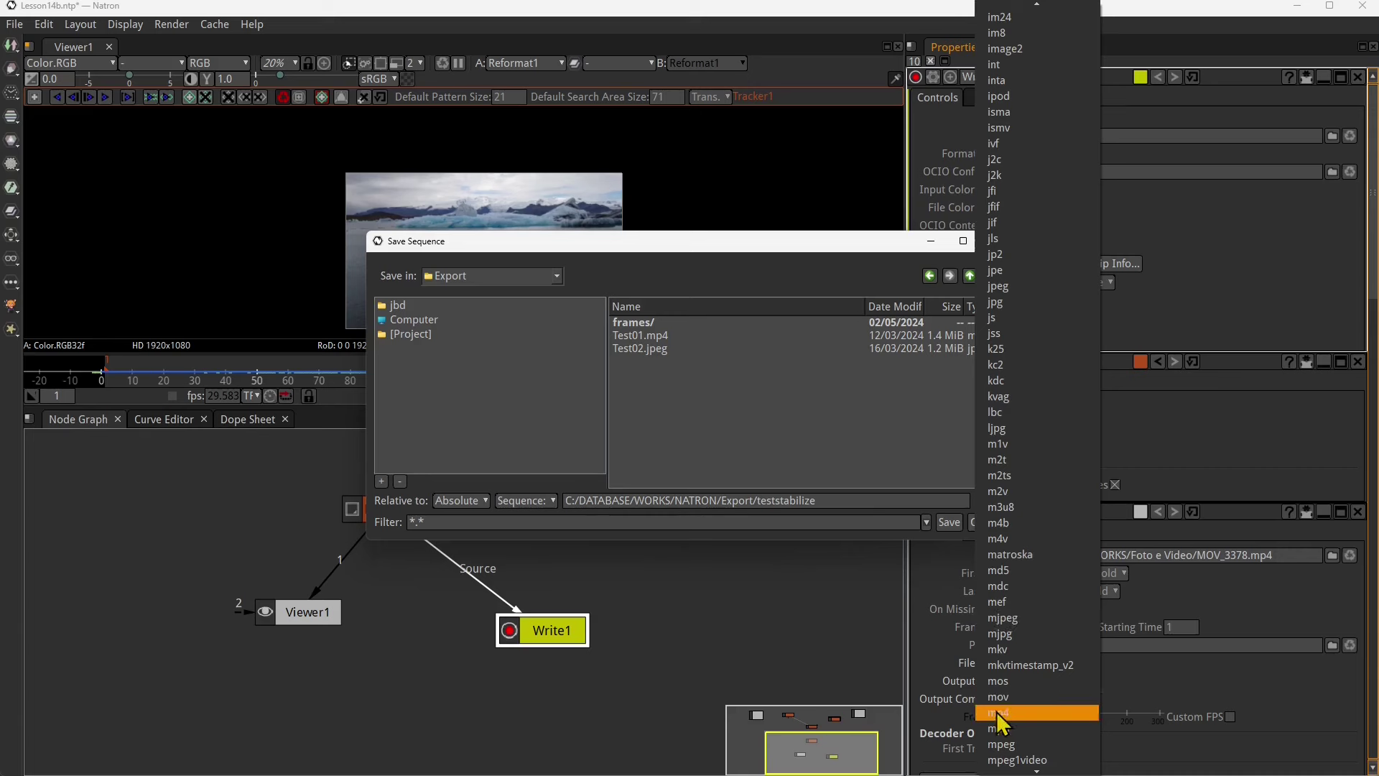
click(1020, 712)
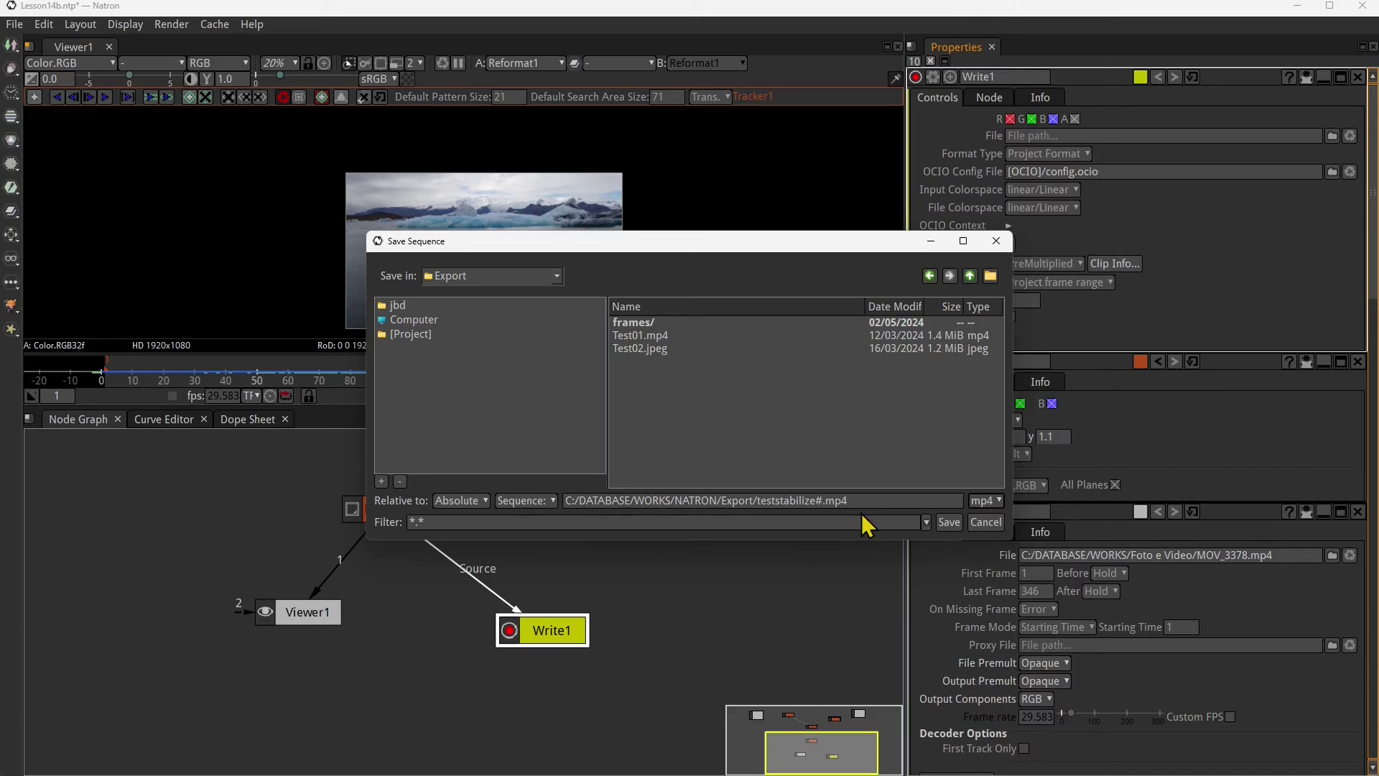
click(817, 502)
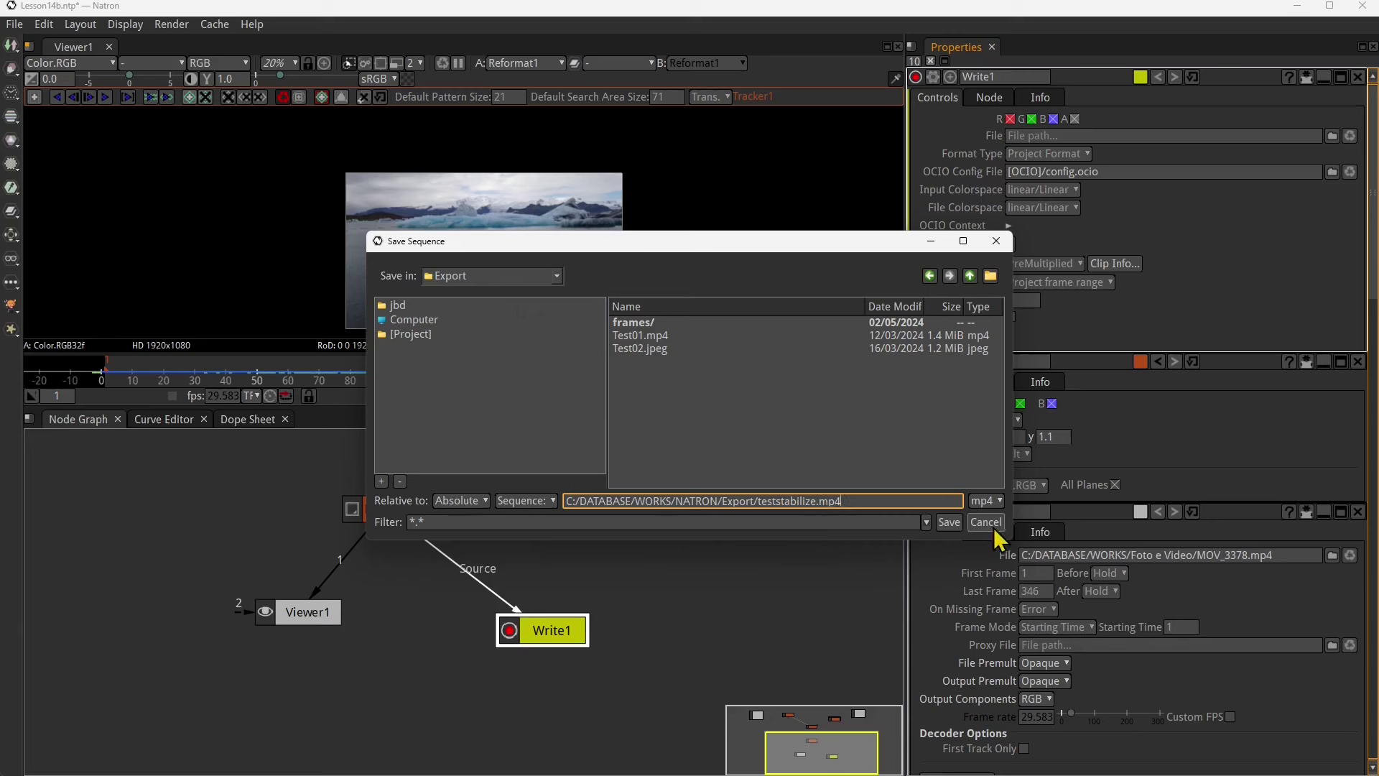
click(949, 523)
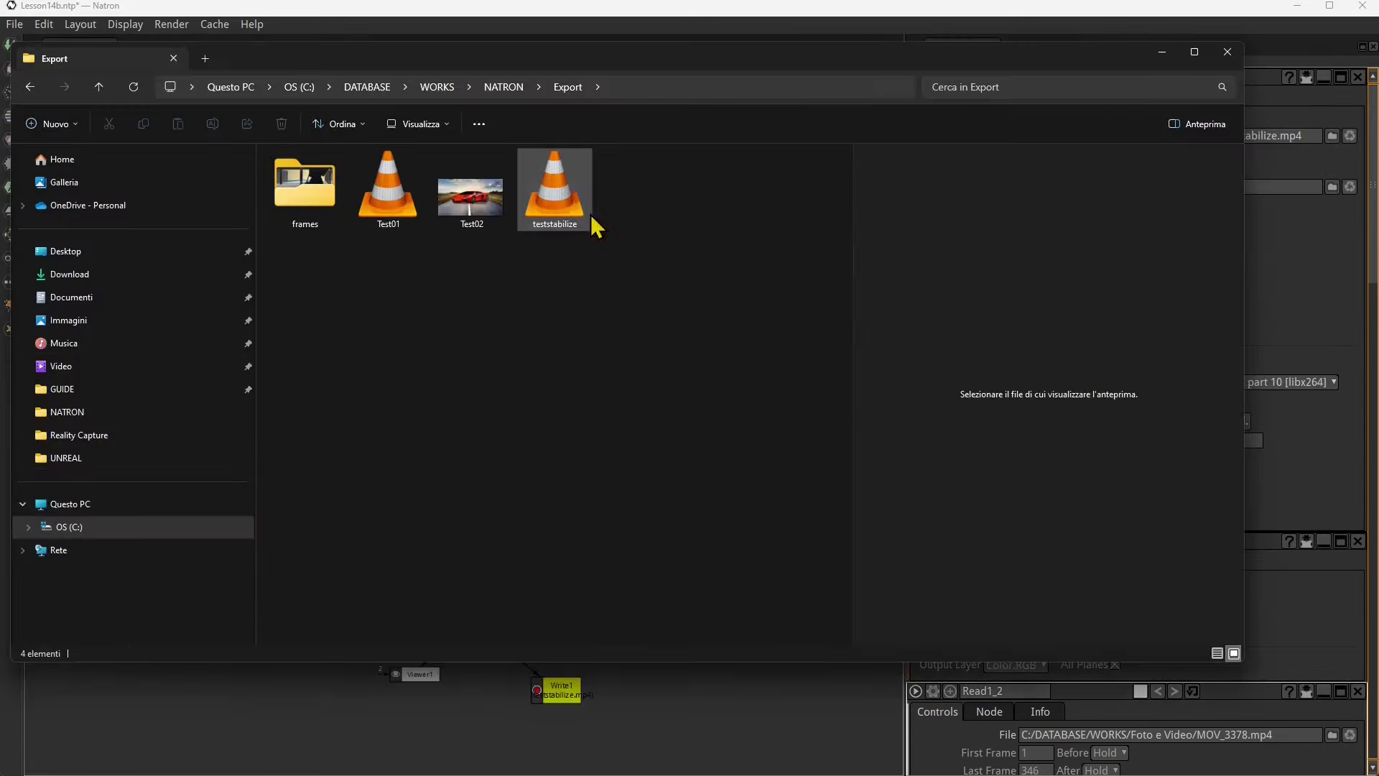
- Play the exported teststabilize video from the Export folder
double_click(574, 214)
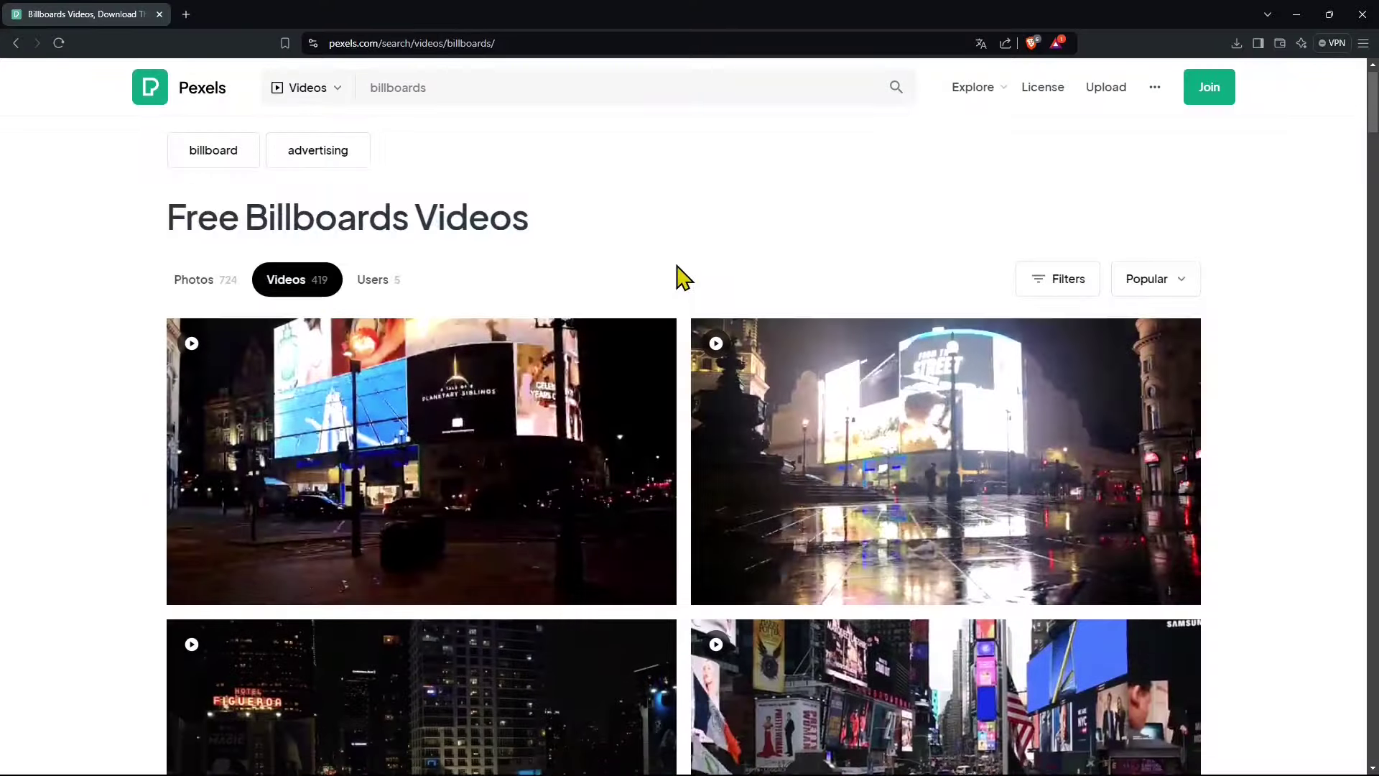
- Browse the Pexels video results for billboards to look for suitable billboard footage
scroll(677, 274, down, 2)
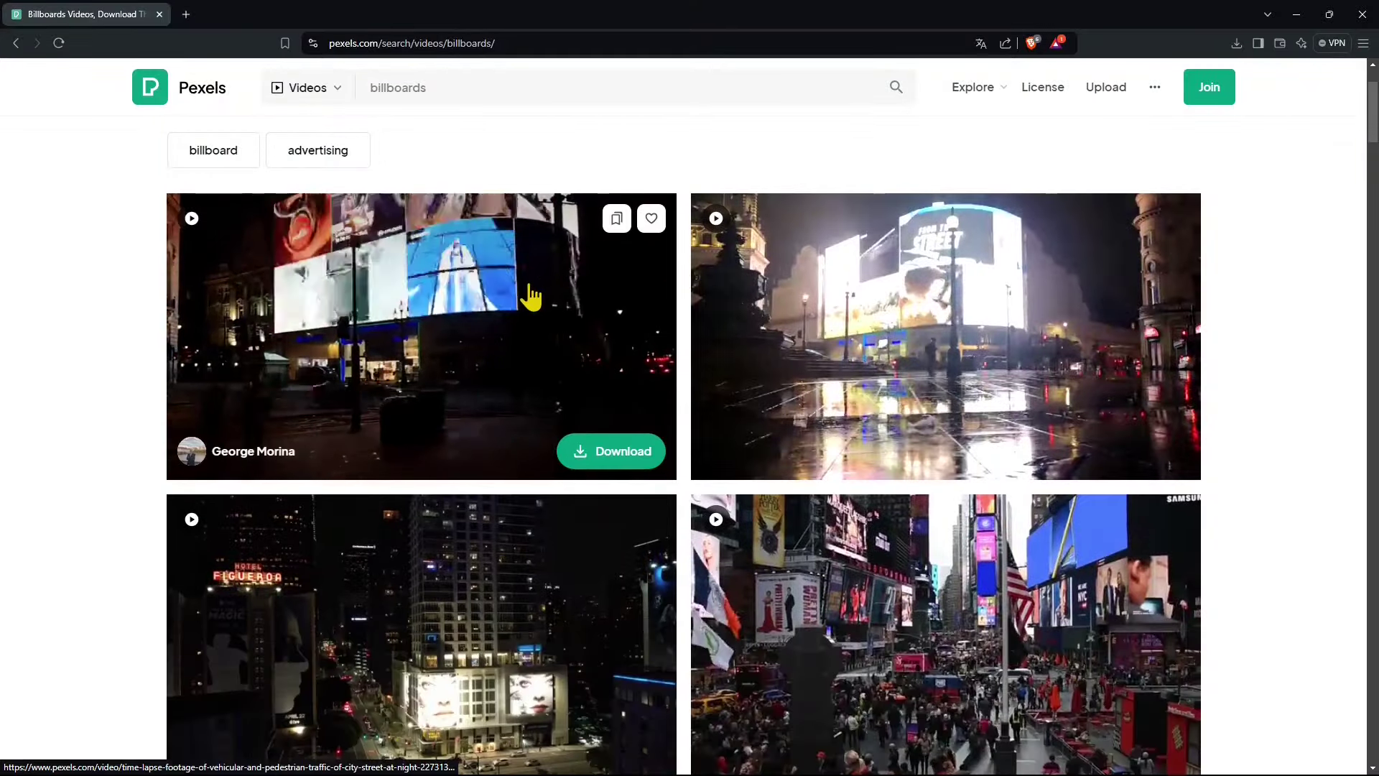
scroll(487, 332, down, 2)
scroll(519, 454, down, 2)
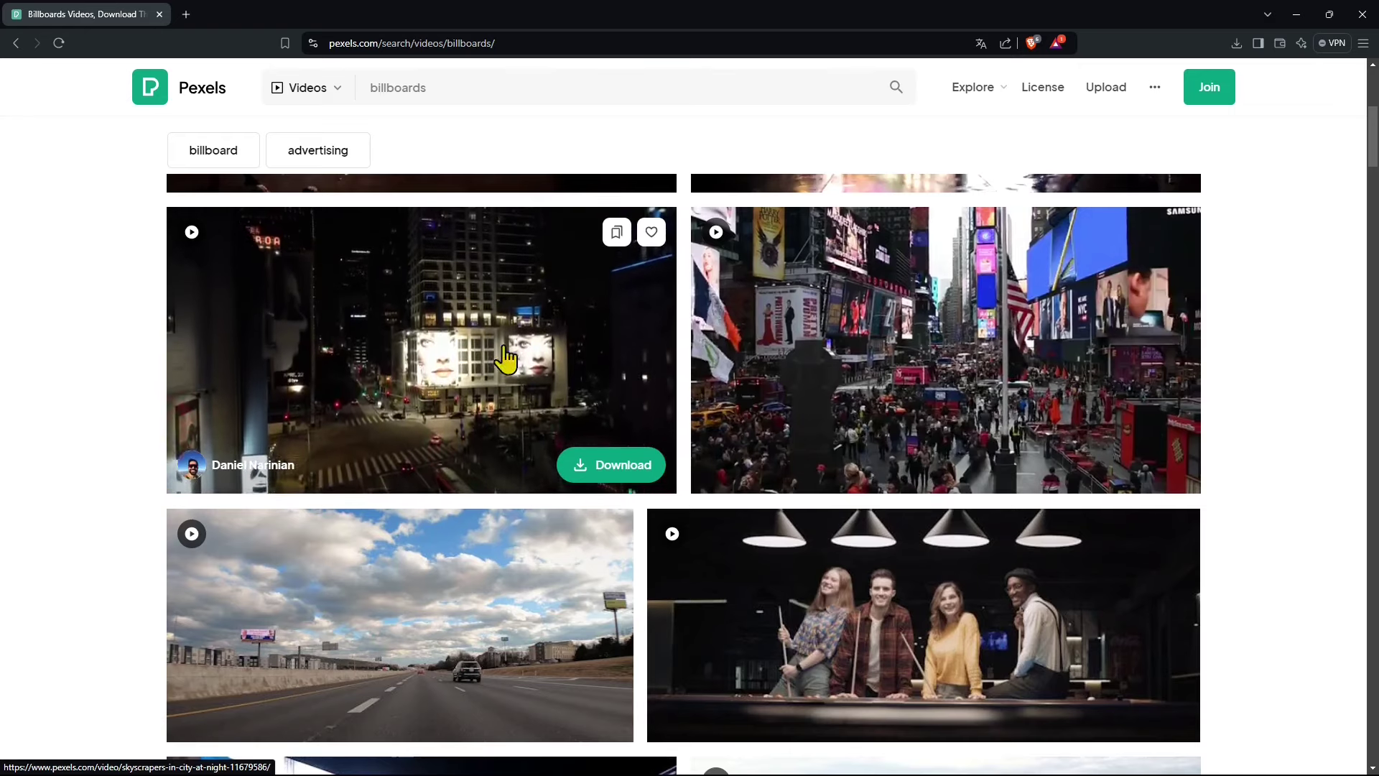
scroll(480, 497, down, 2)
scroll(480, 497, down, 5)
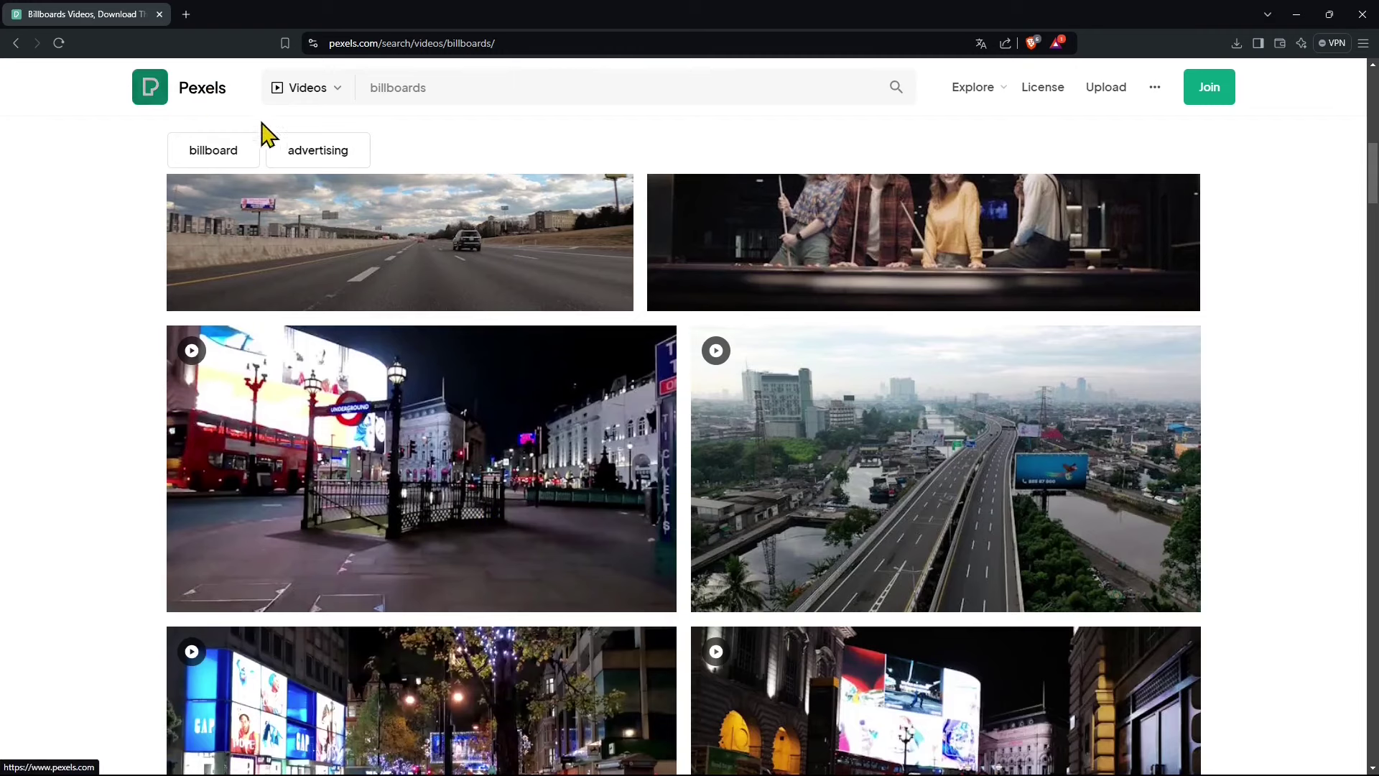
click(309, 91)
click(371, 101)
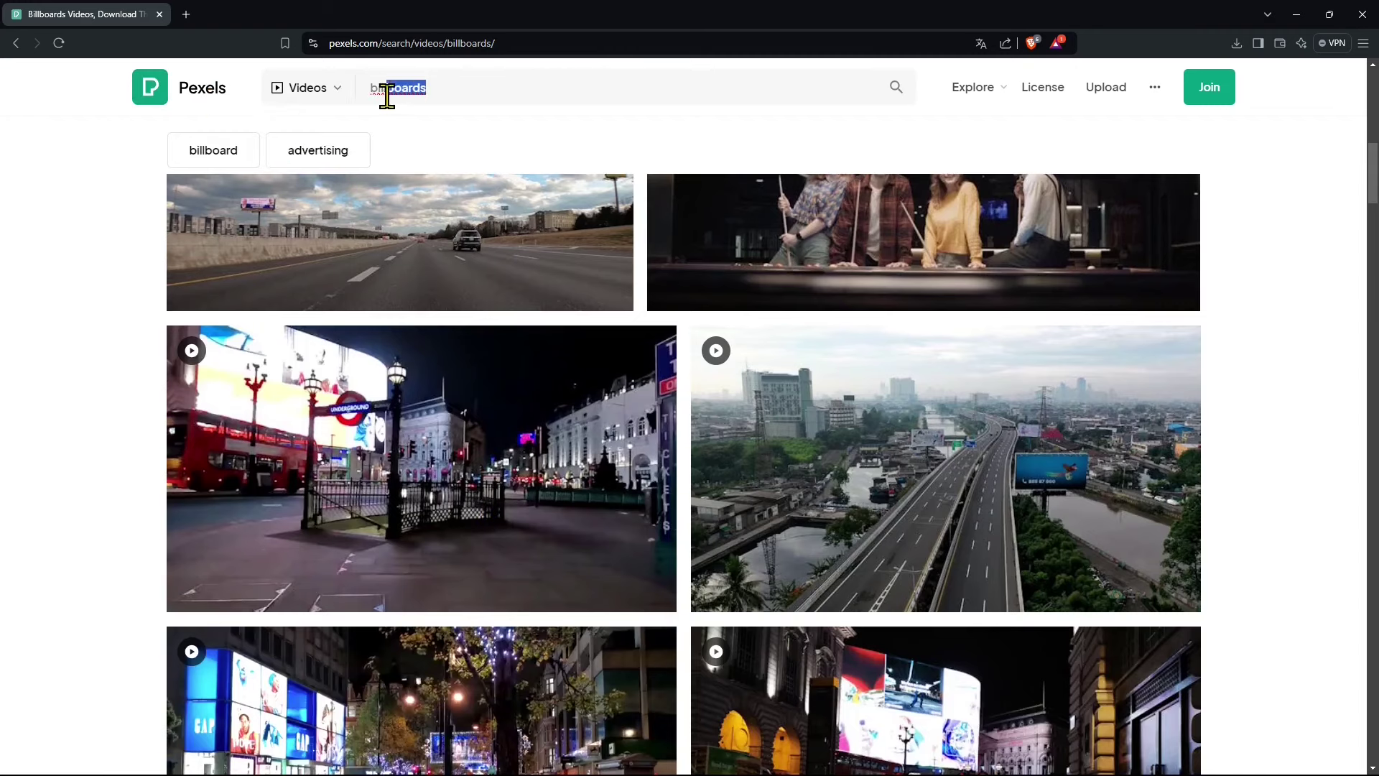
click(90, 267)
scroll(514, 419, down, 5)
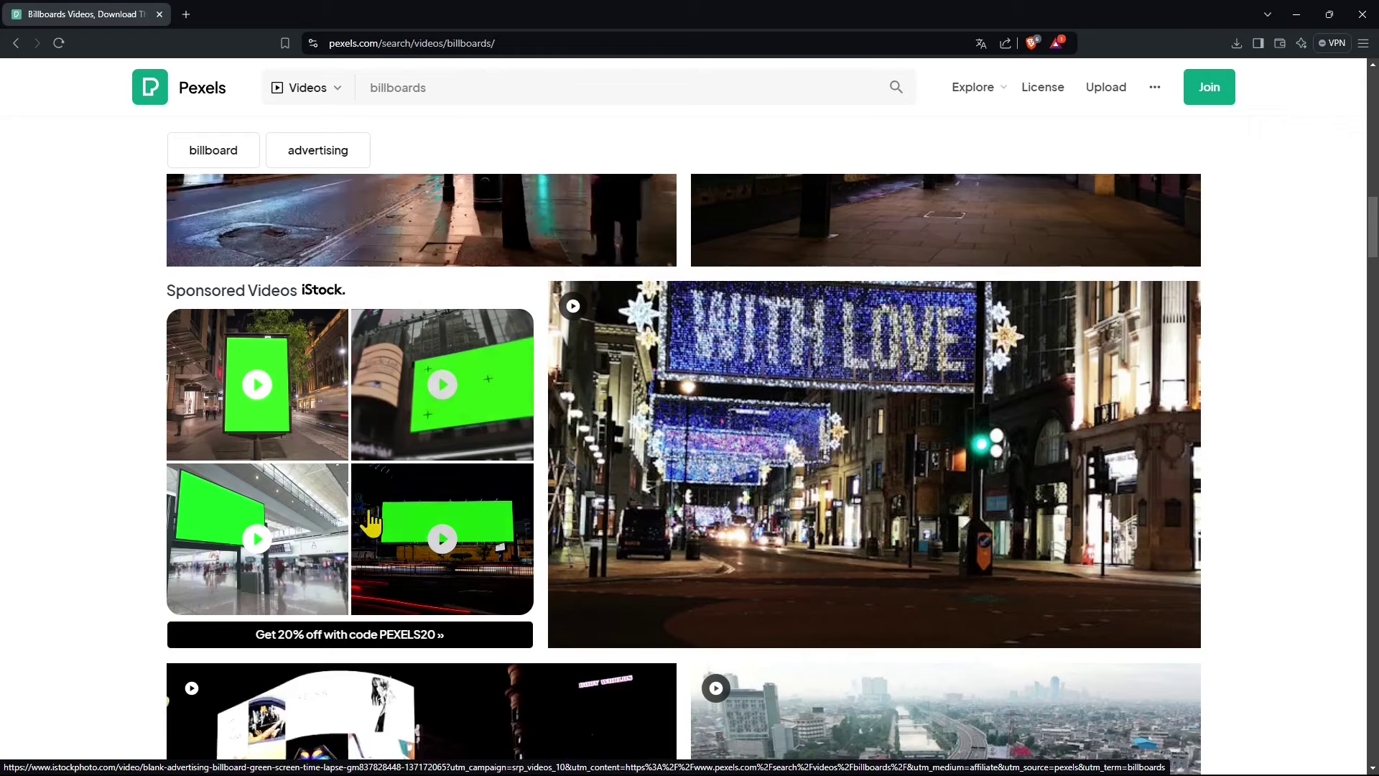
scroll(378, 540, up, 12)
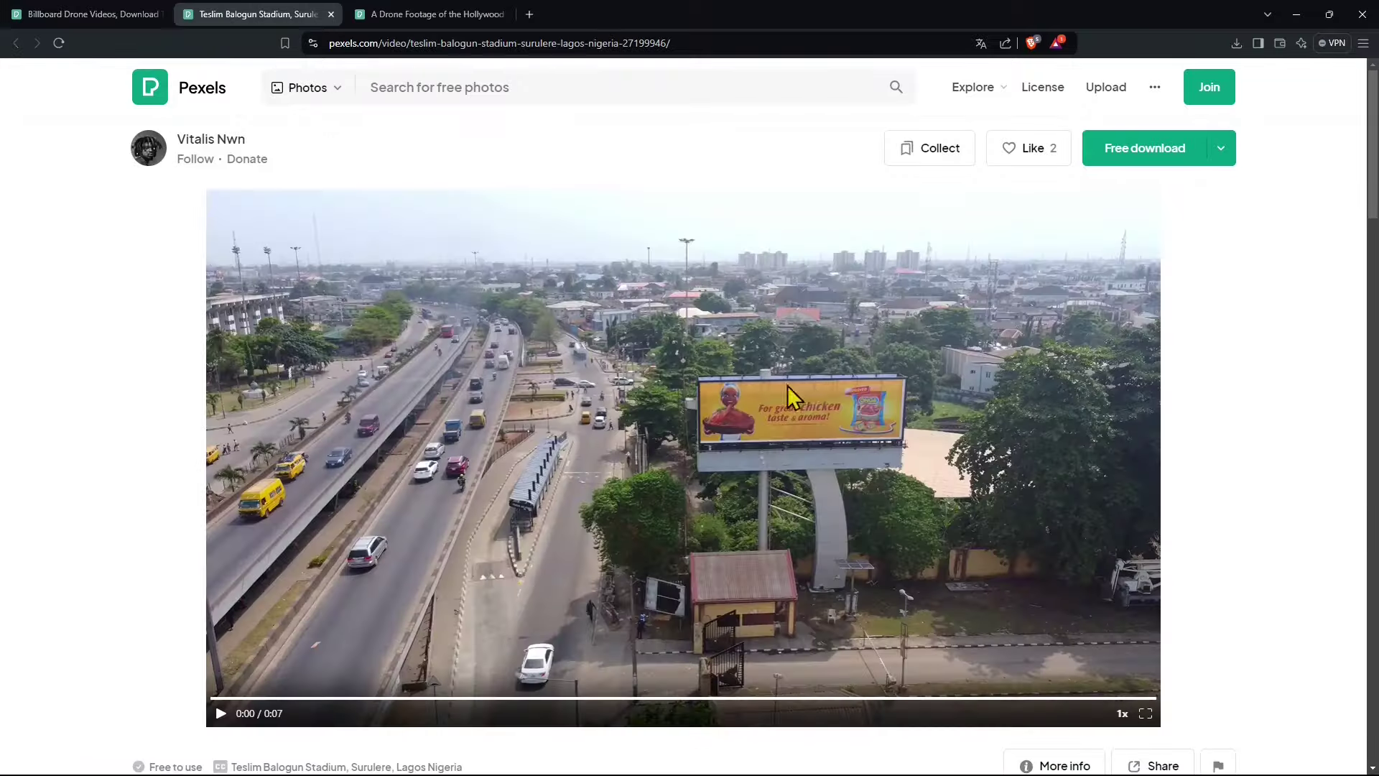
- Play the Teslim Balogun Stadium drone video and jump through its timeline to examine how the roadside billboard moves
click(221, 714)
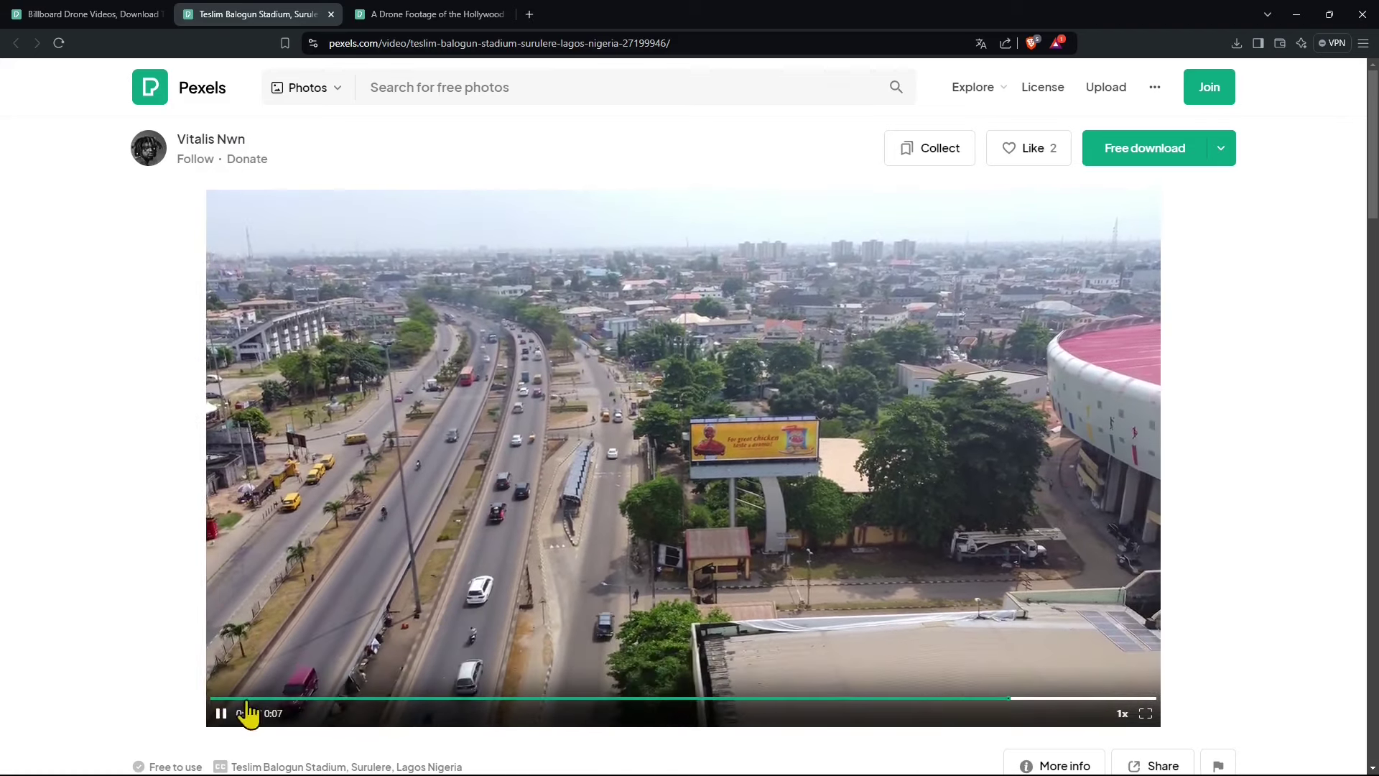
click(222, 713)
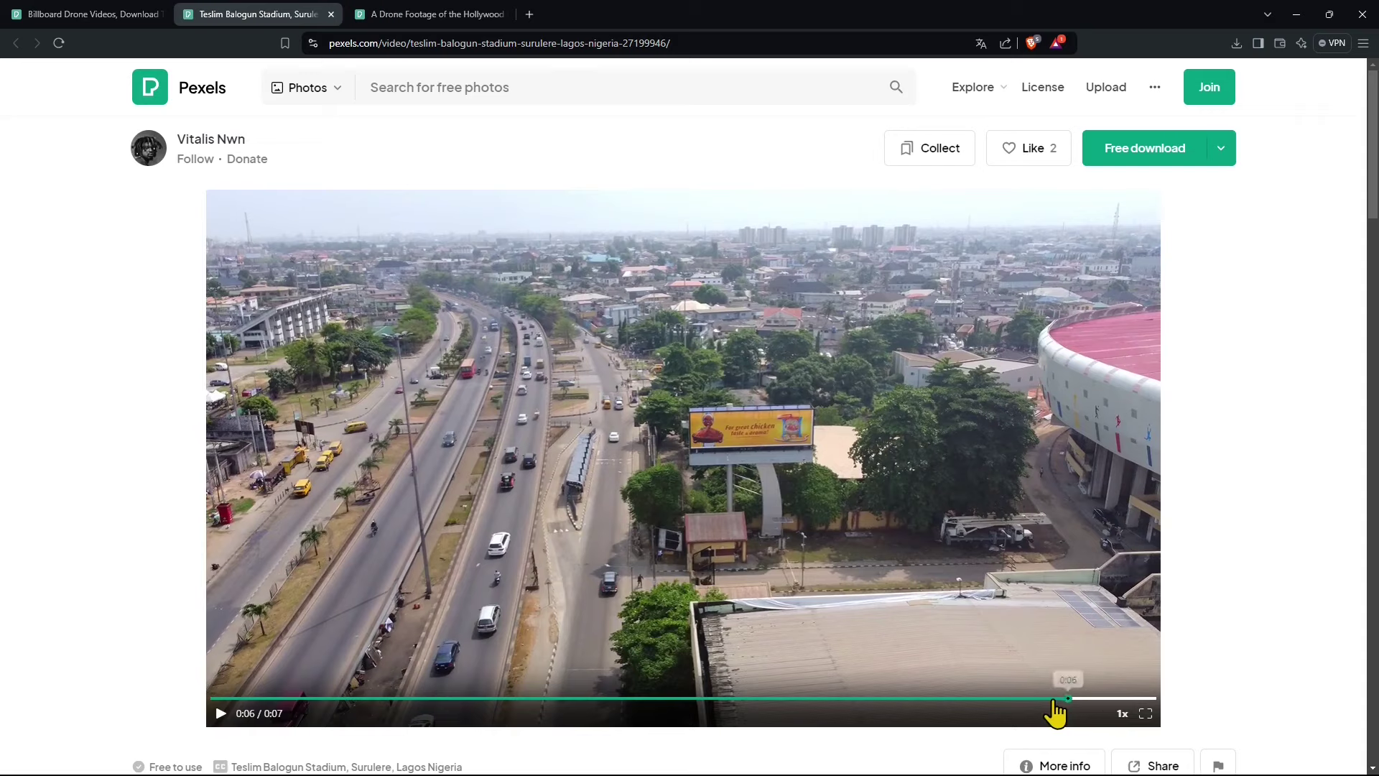
click(452, 697)
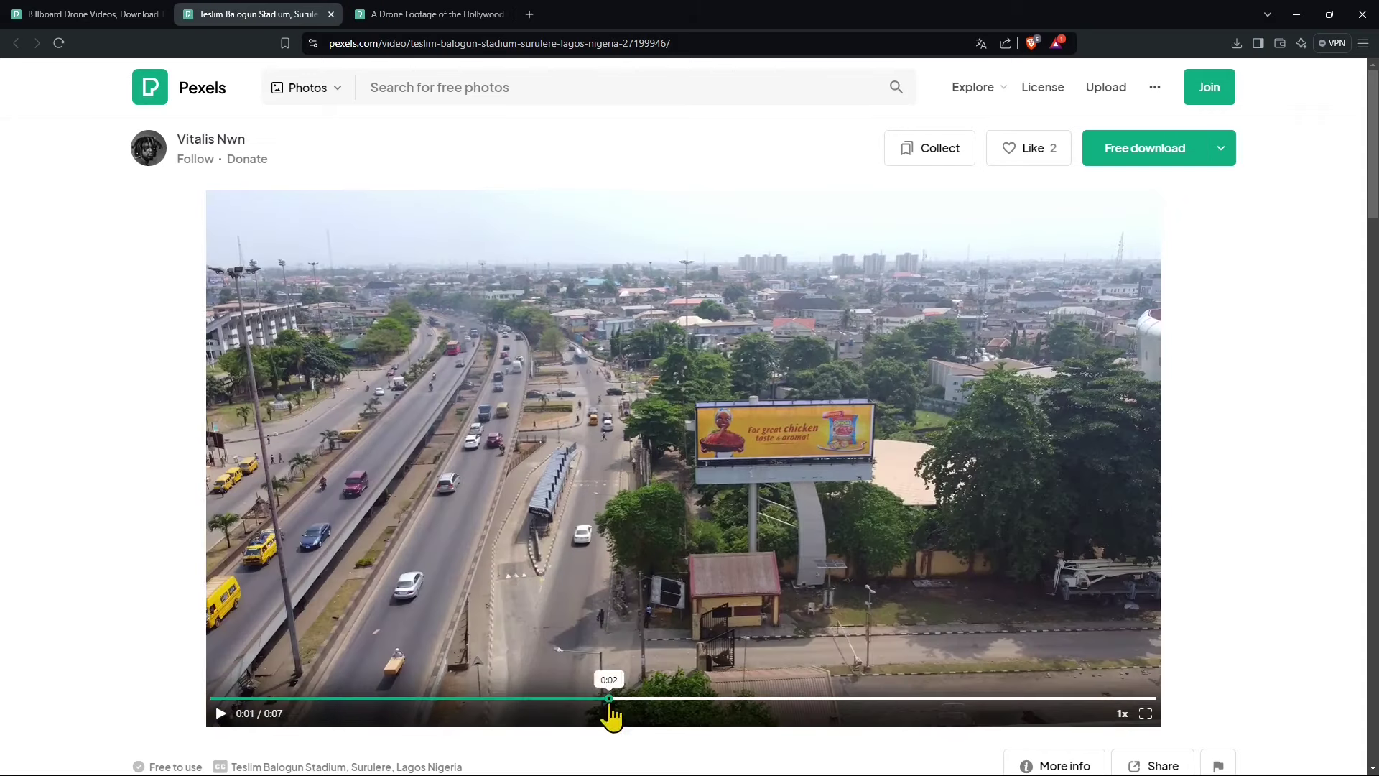
click(609, 698)
click(787, 698)
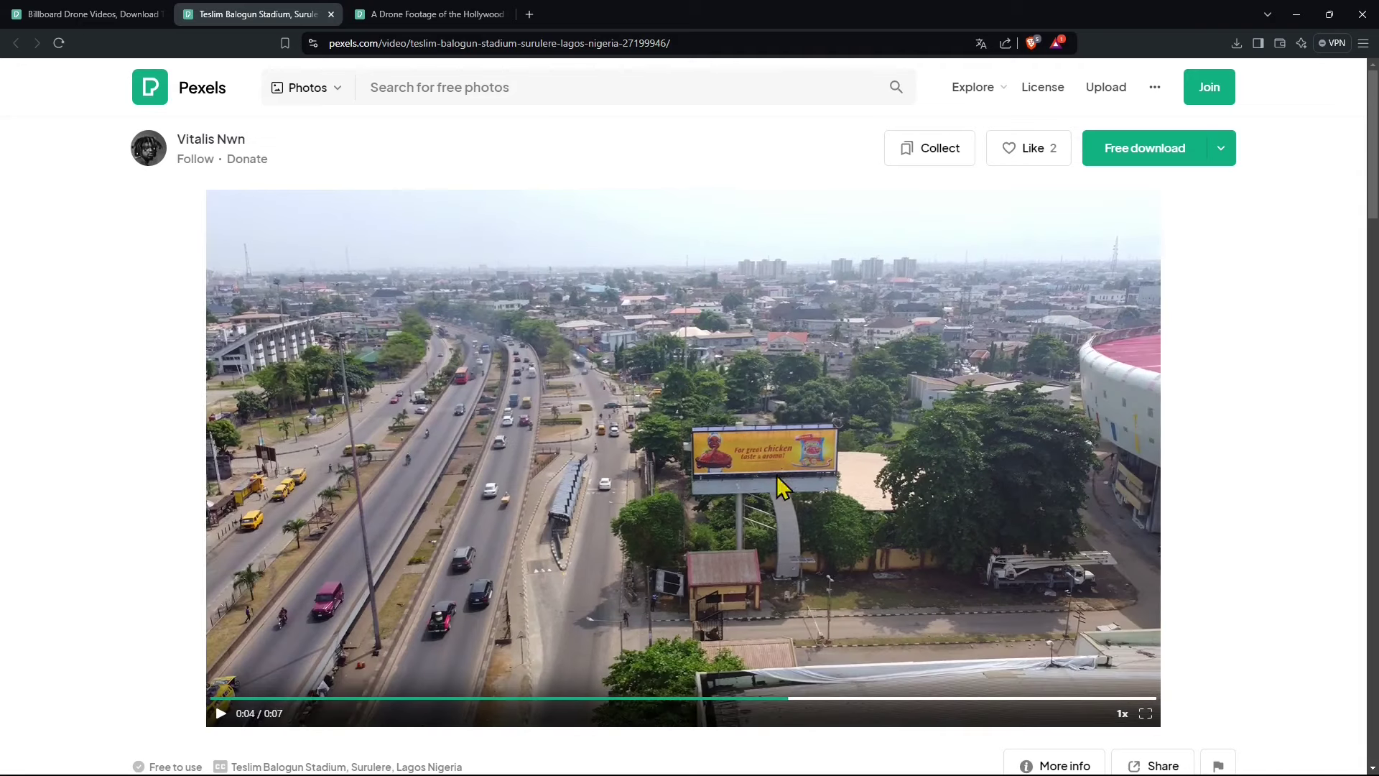
- Check the final seconds of the stadium video and scrub through the Hollywood sign drone video to examine how each sign moves
click(986, 698)
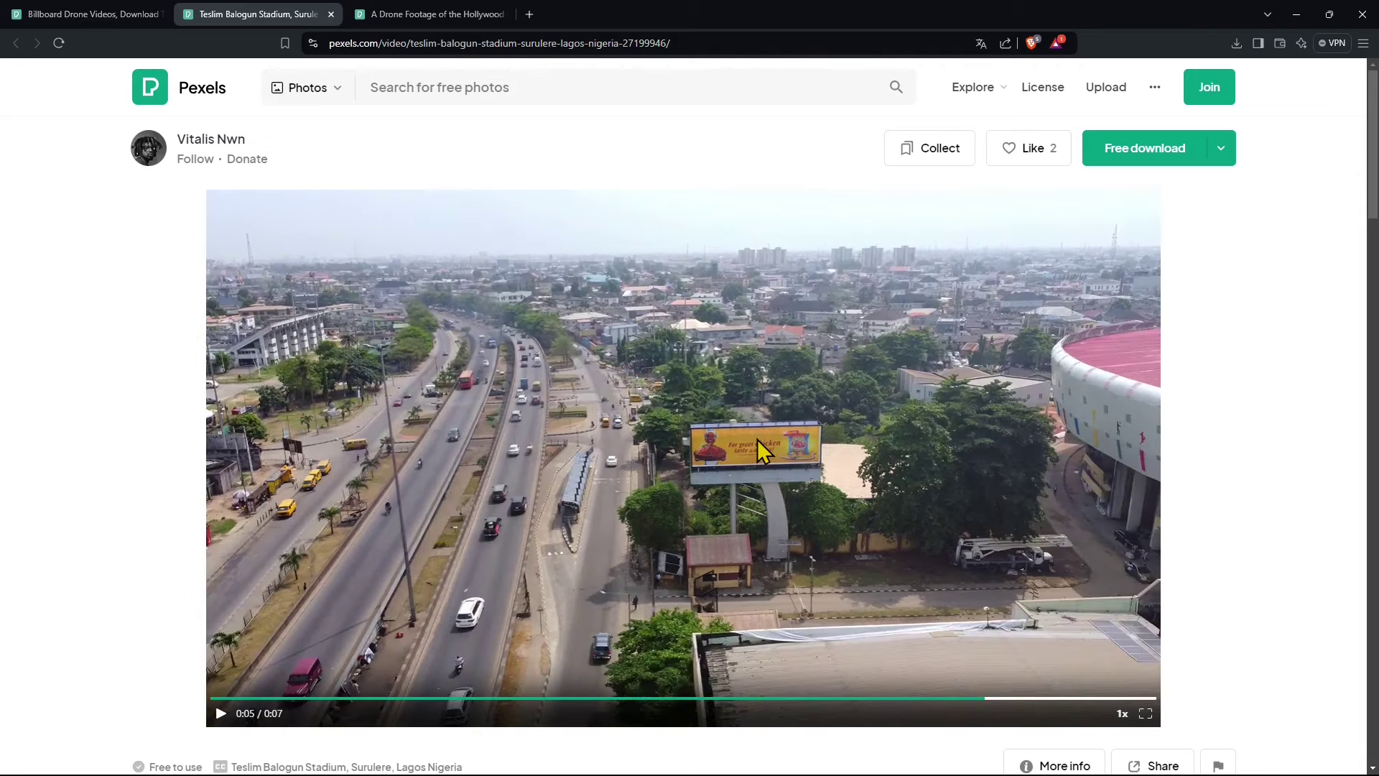
click(1079, 698)
click(374, 16)
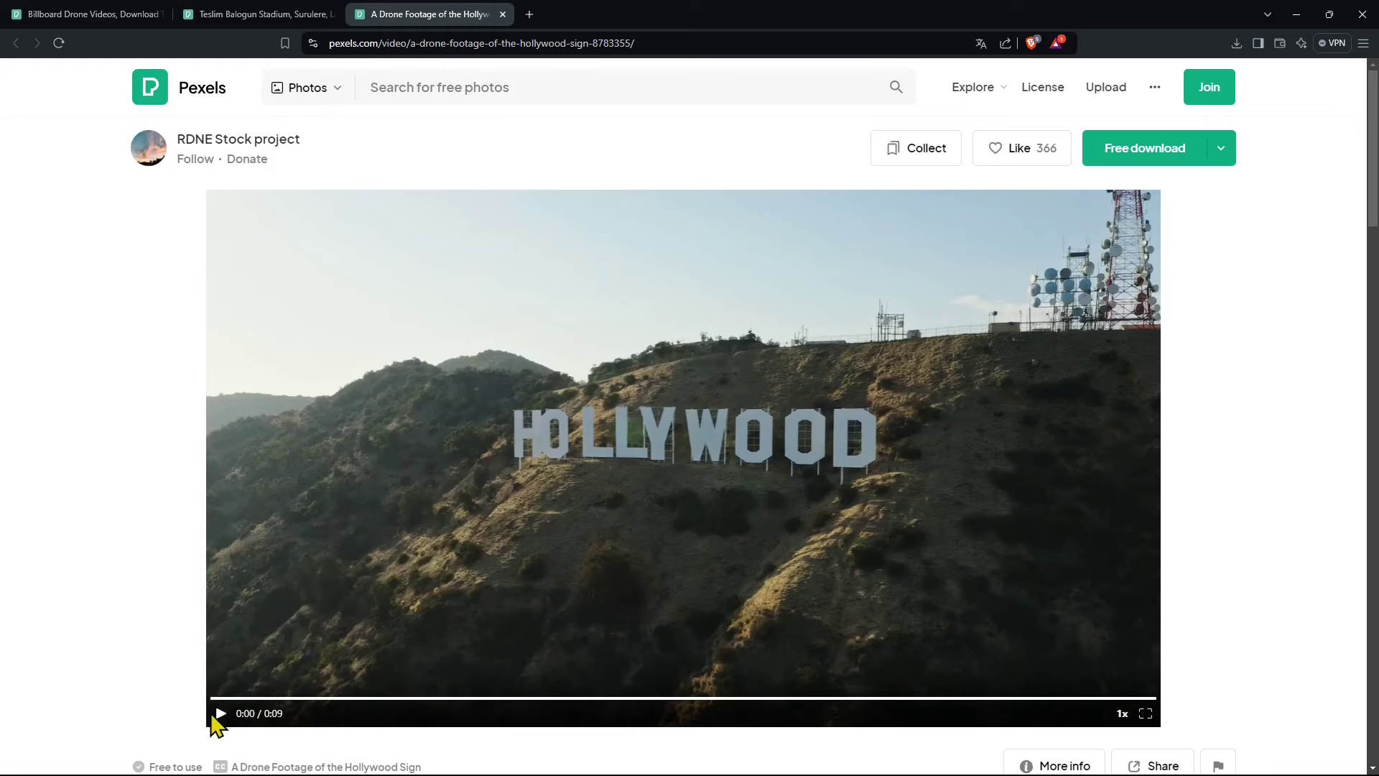
click(219, 715)
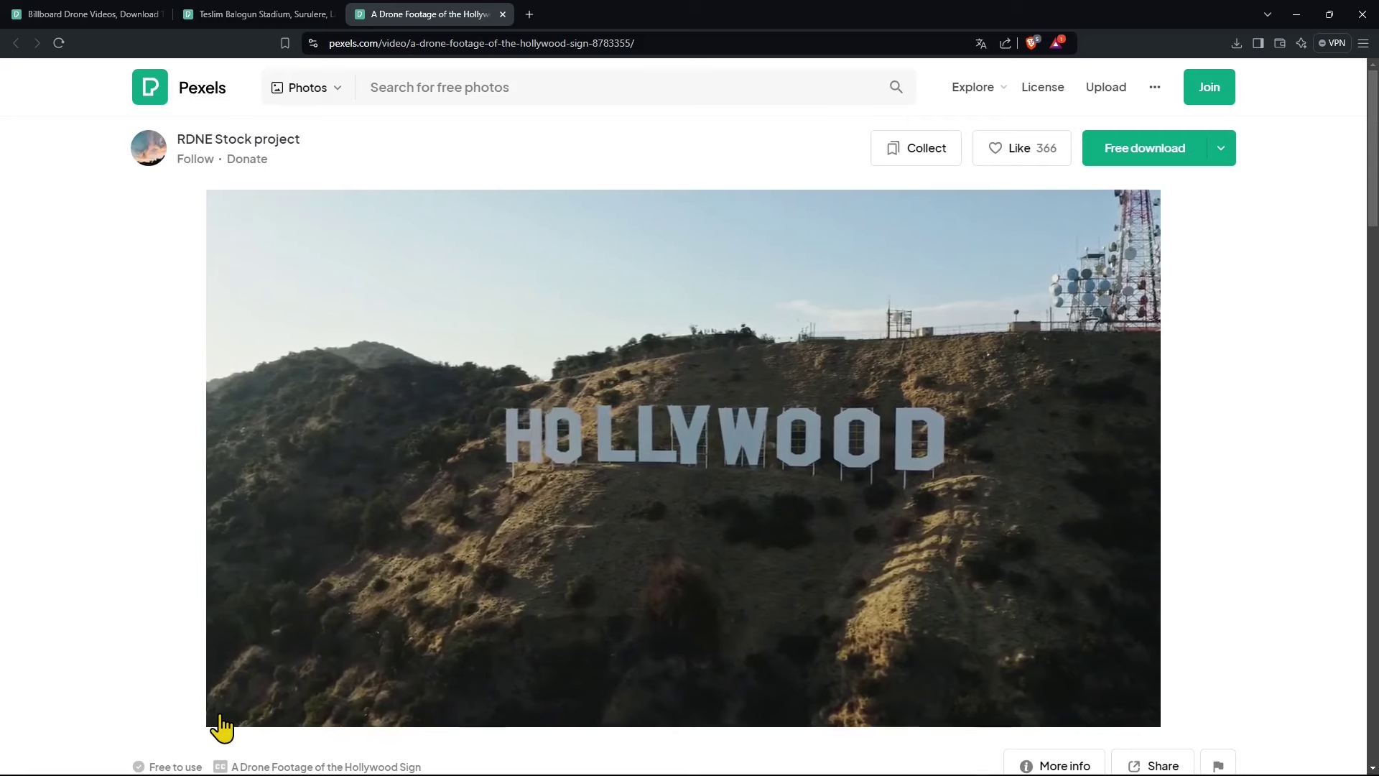
click(221, 714)
click(462, 698)
click(304, 697)
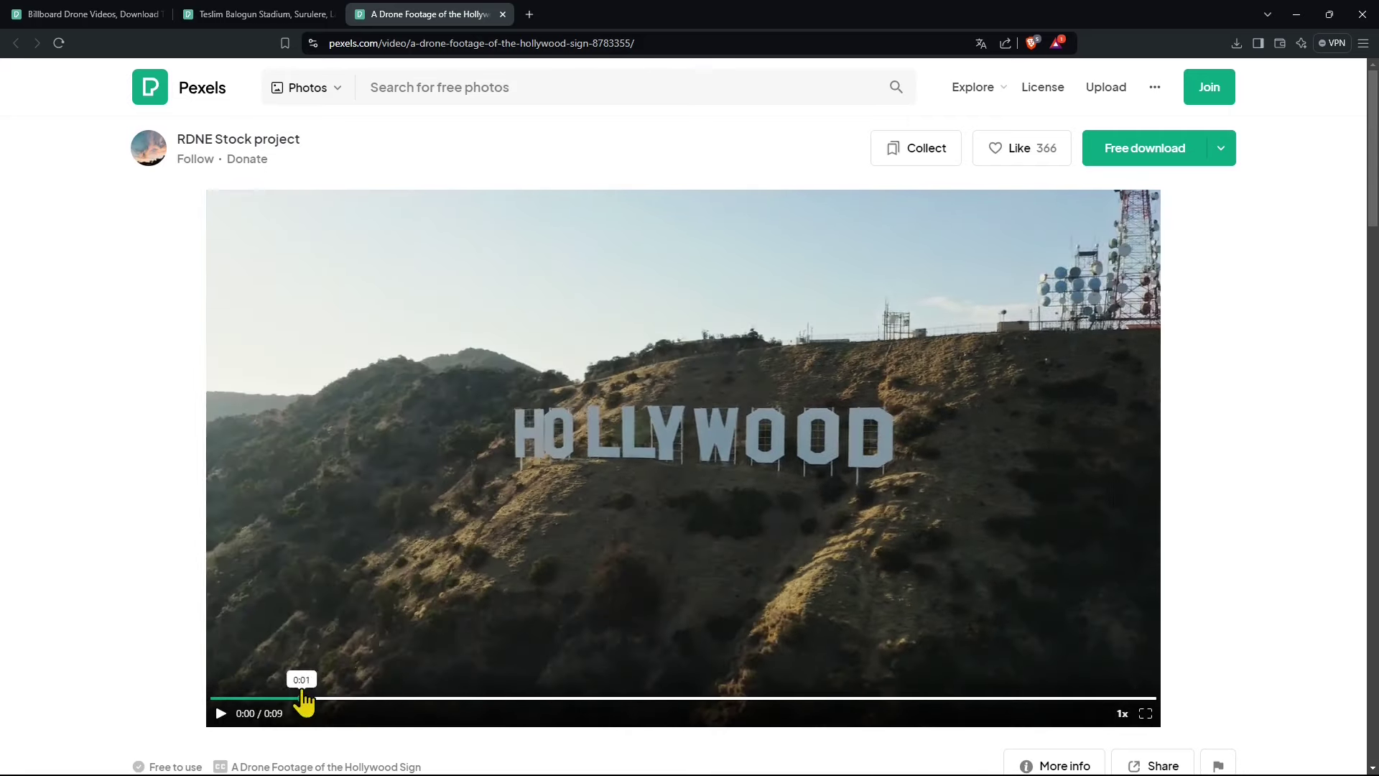
click(718, 698)
click(1043, 698)
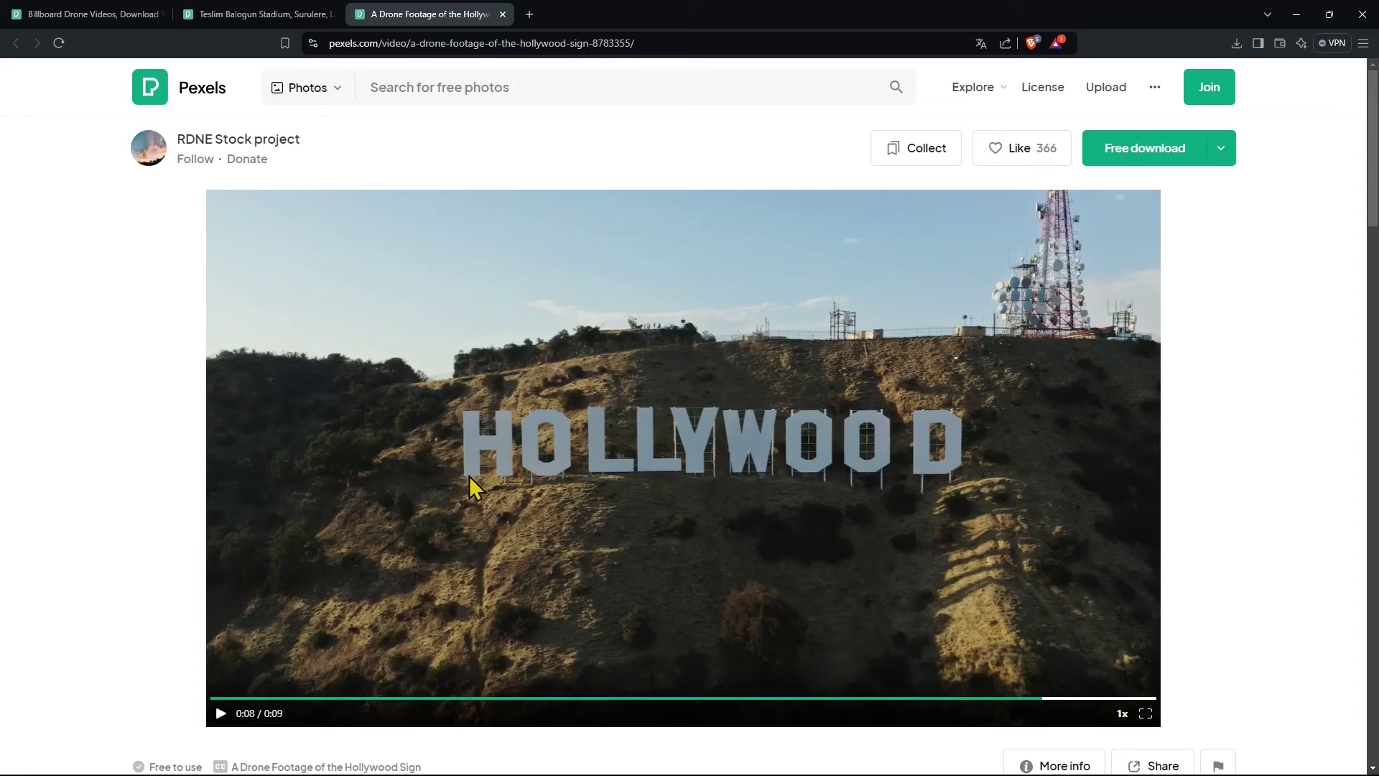
- Review the download sizes and creator credits of the Hollywood sign and stadium videos, and return to the Lesson14d project in Natron
click(1220, 147)
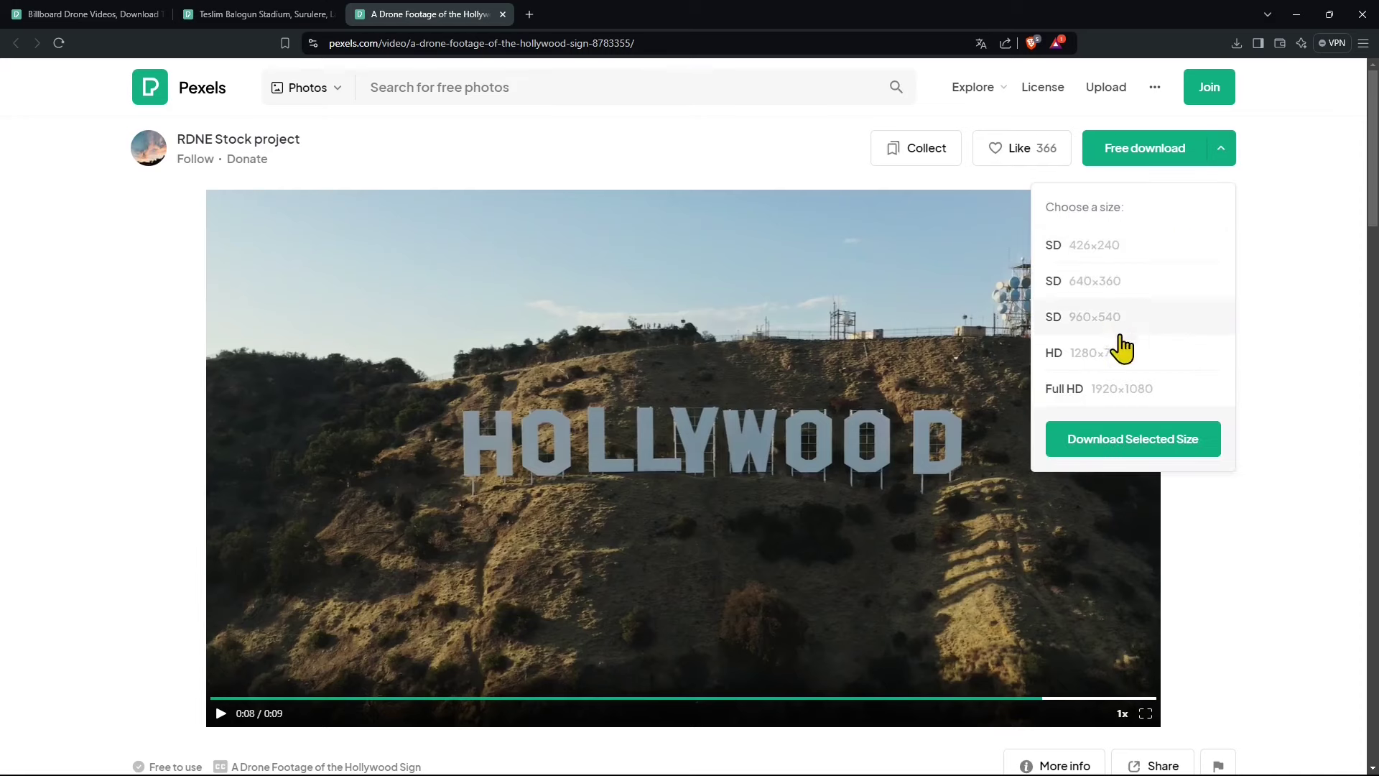
click(1124, 442)
click(284, 16)
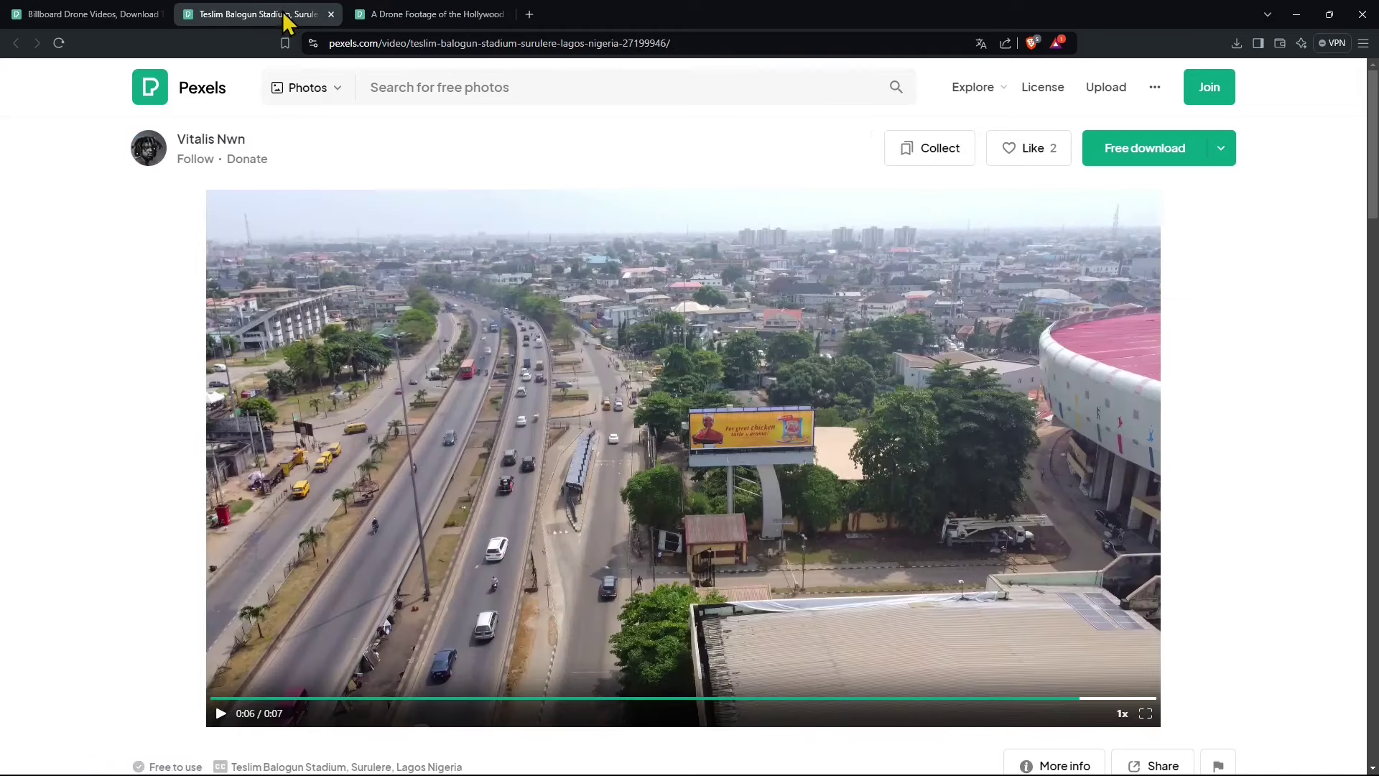
click(1220, 151)
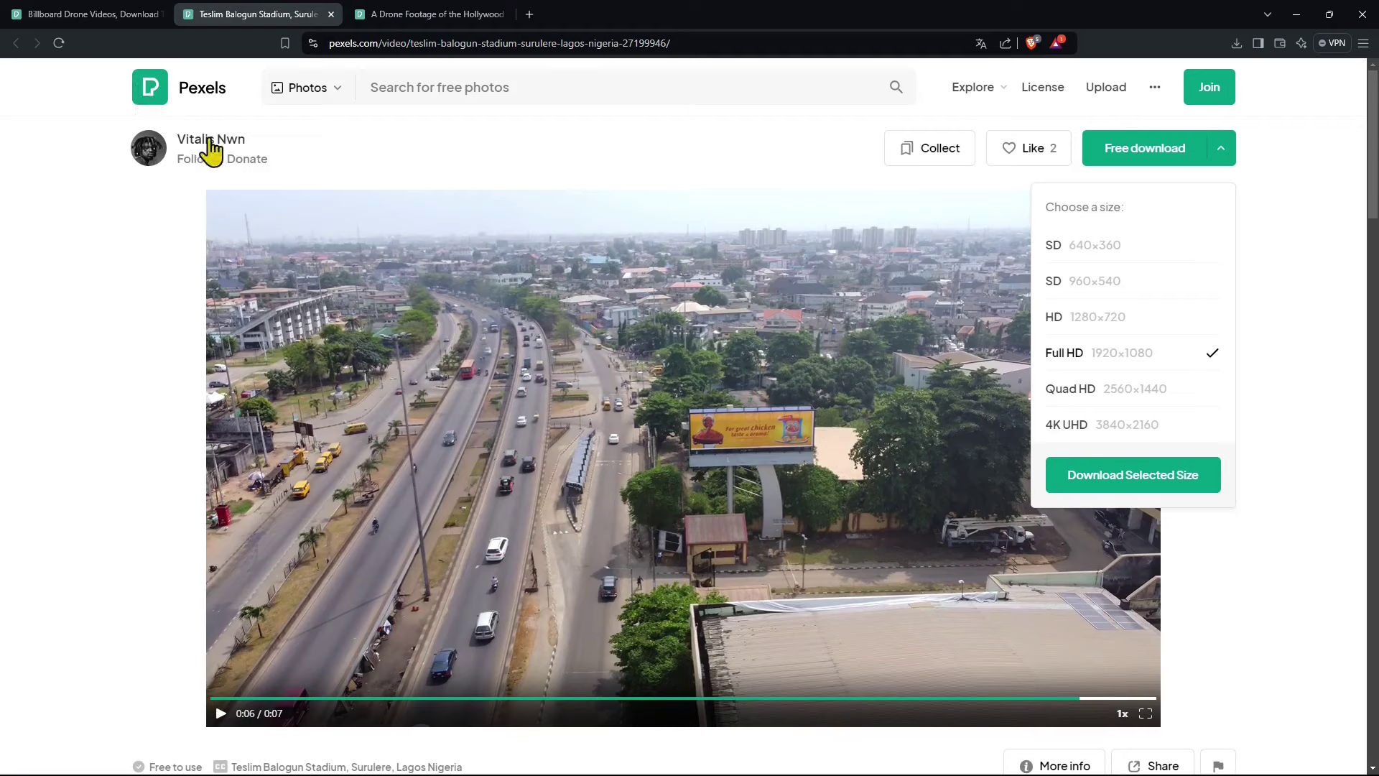
drag(325, 174, 175, 209)
click(101, 354)
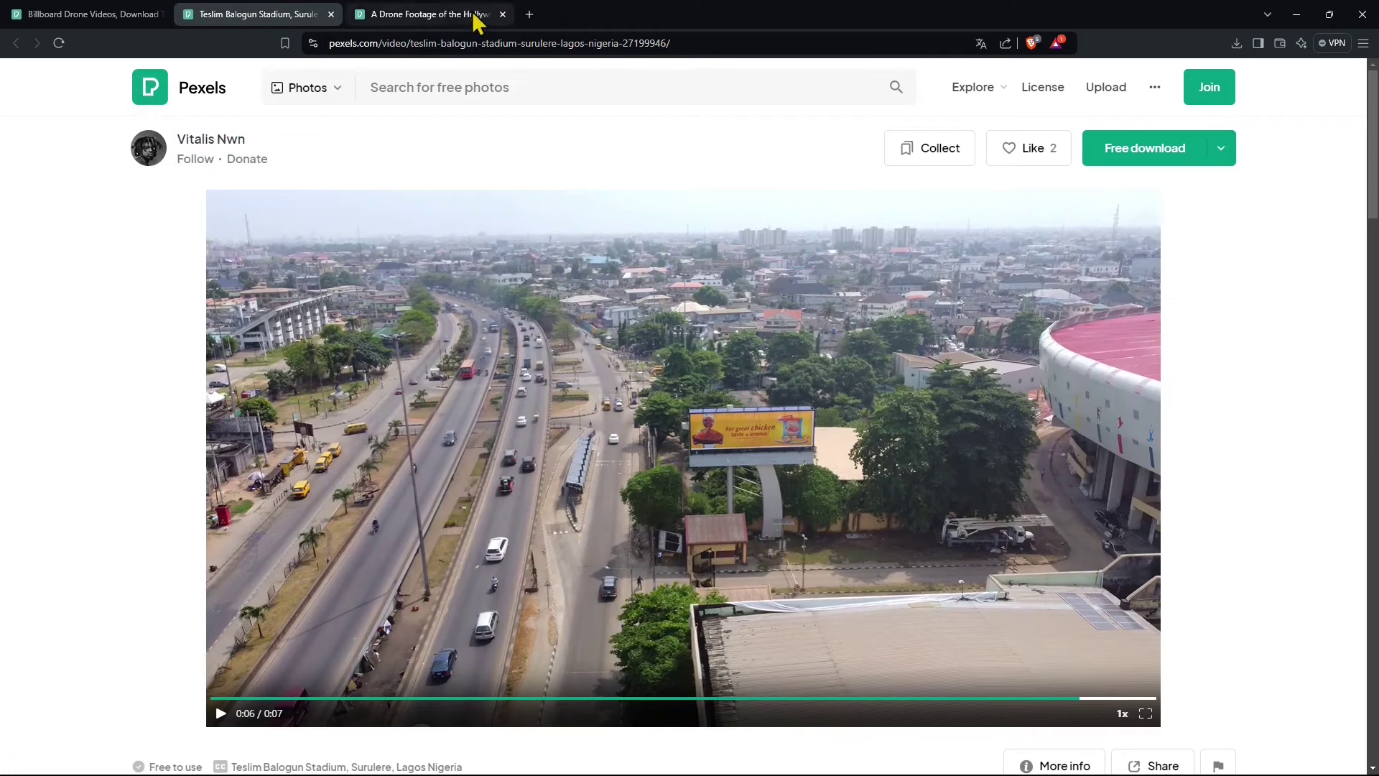
click(439, 17)
drag(285, 191, 182, 170)
click(206, 273)
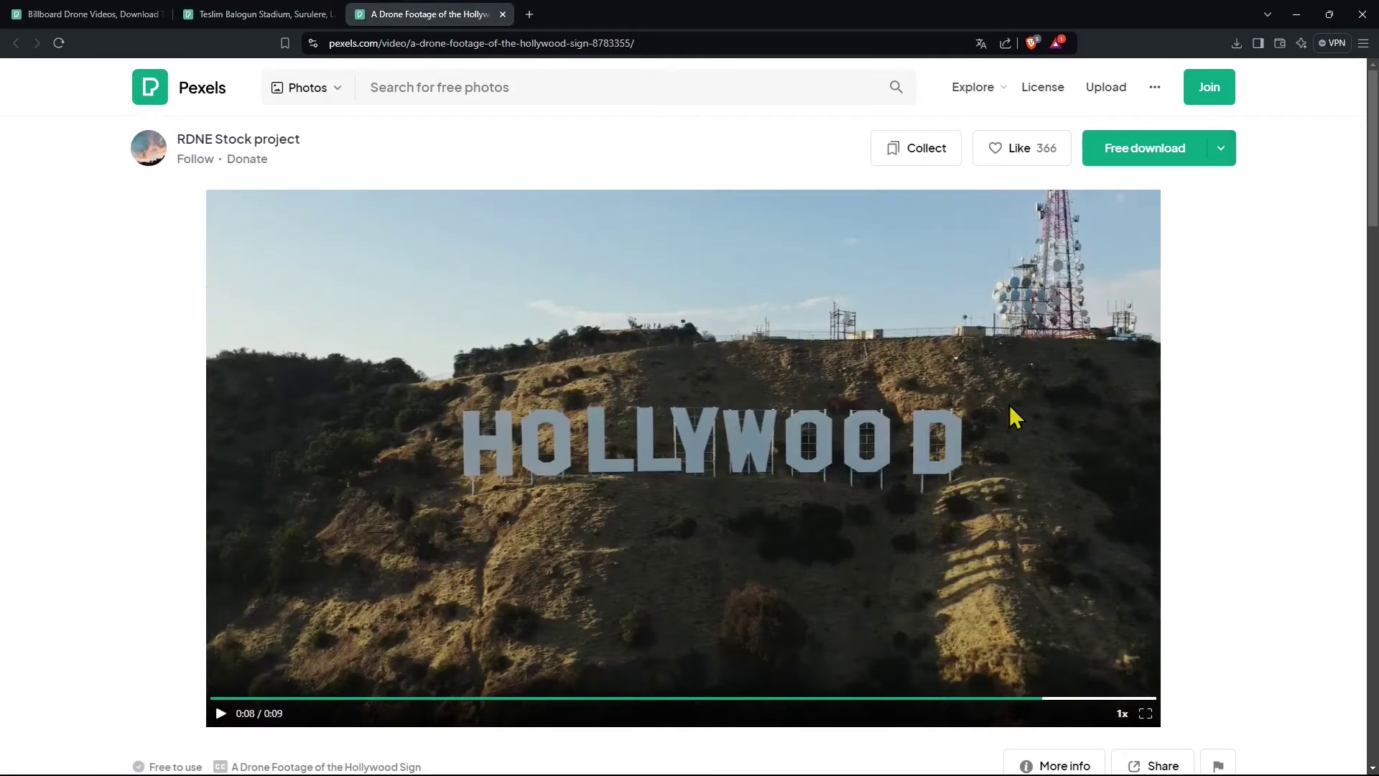
click(1363, 21)
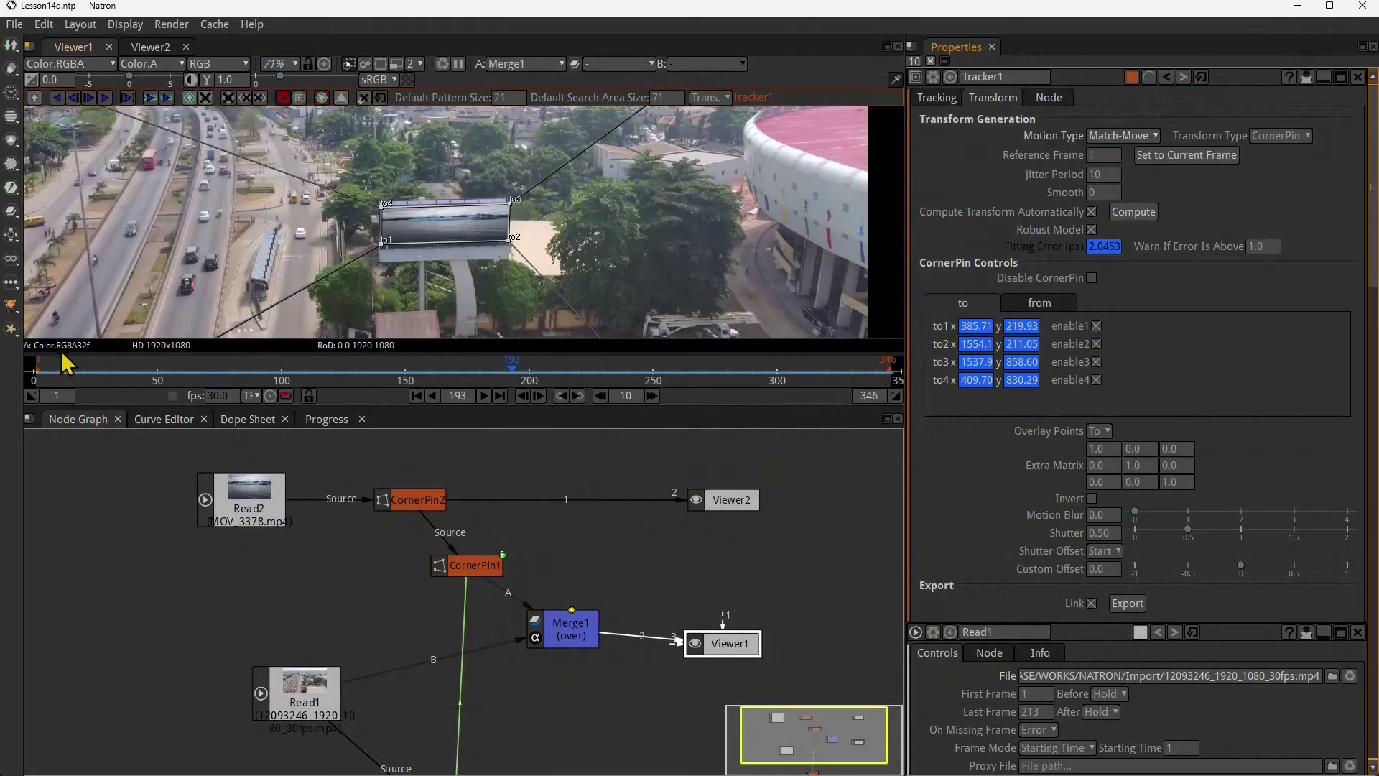
- Scrub through the Lesson14d timeline to examine the sea footage pinned to the billboard, moving the CornerPin1 node below Merge1
drag(66, 364, 154, 400)
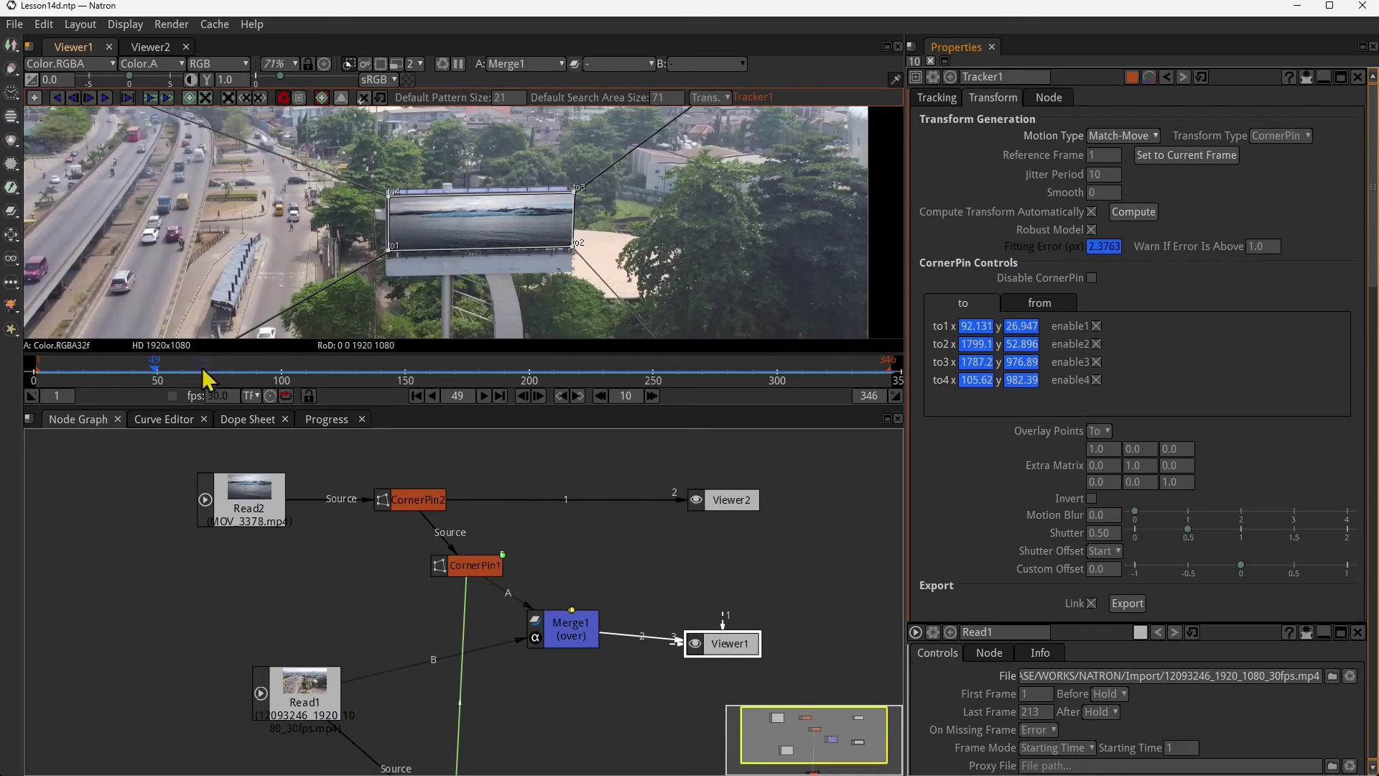
drag(207, 377, 356, 376)
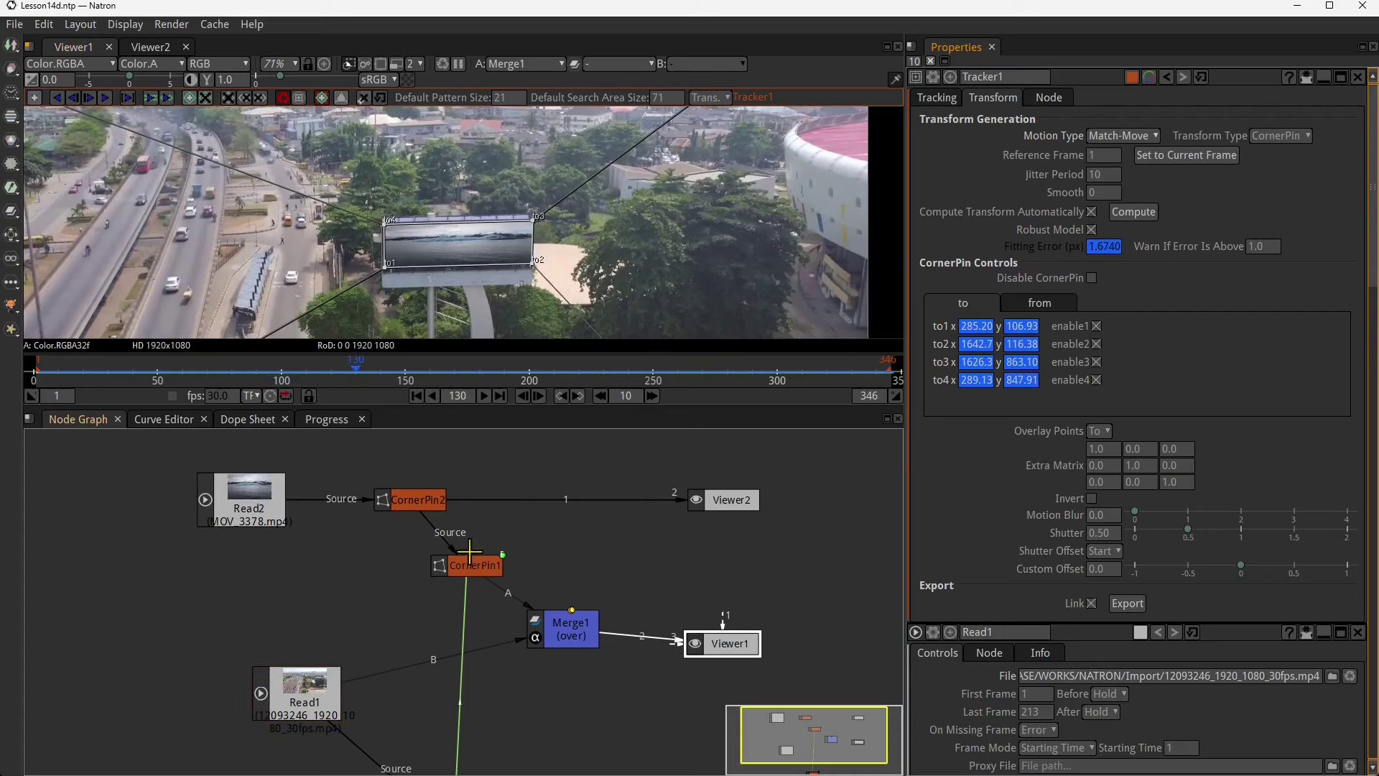
drag(455, 616, 539, 628)
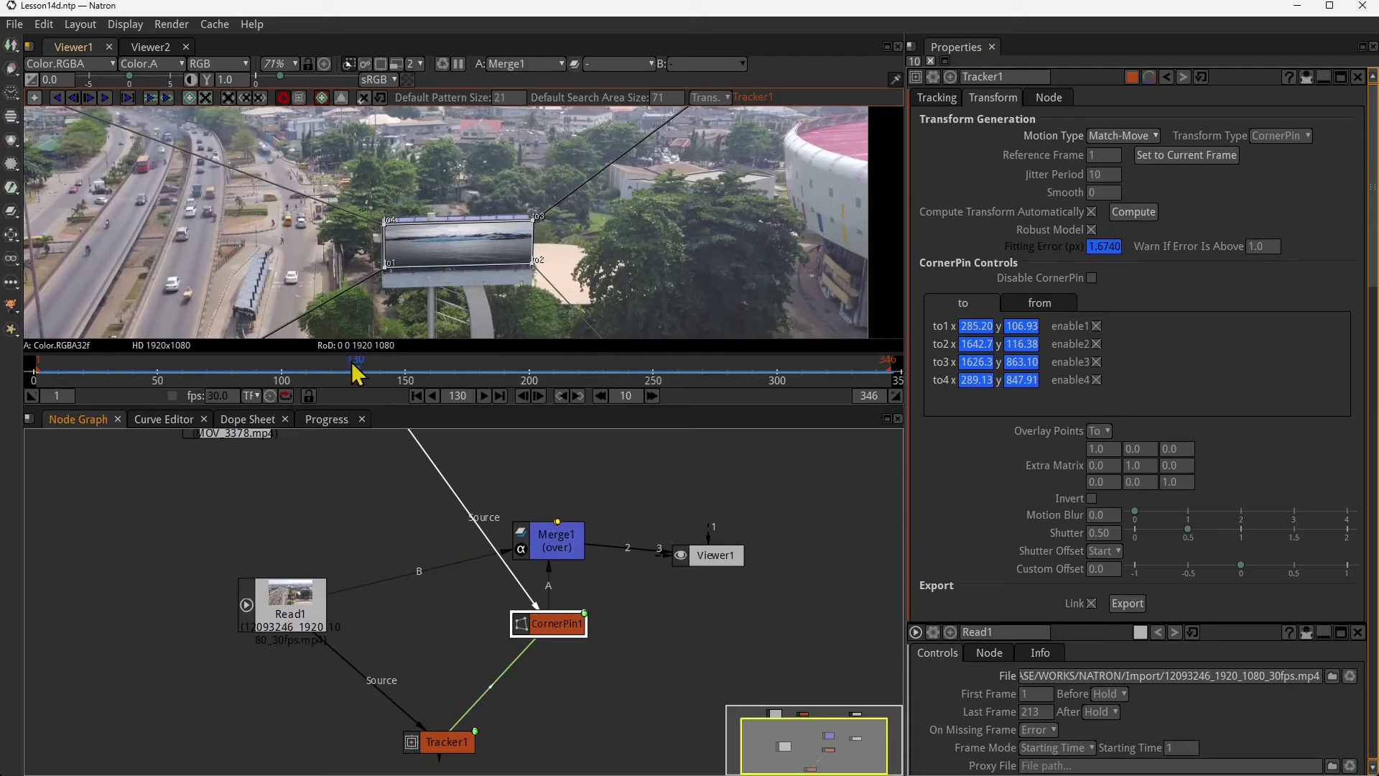
drag(354, 372, 617, 388)
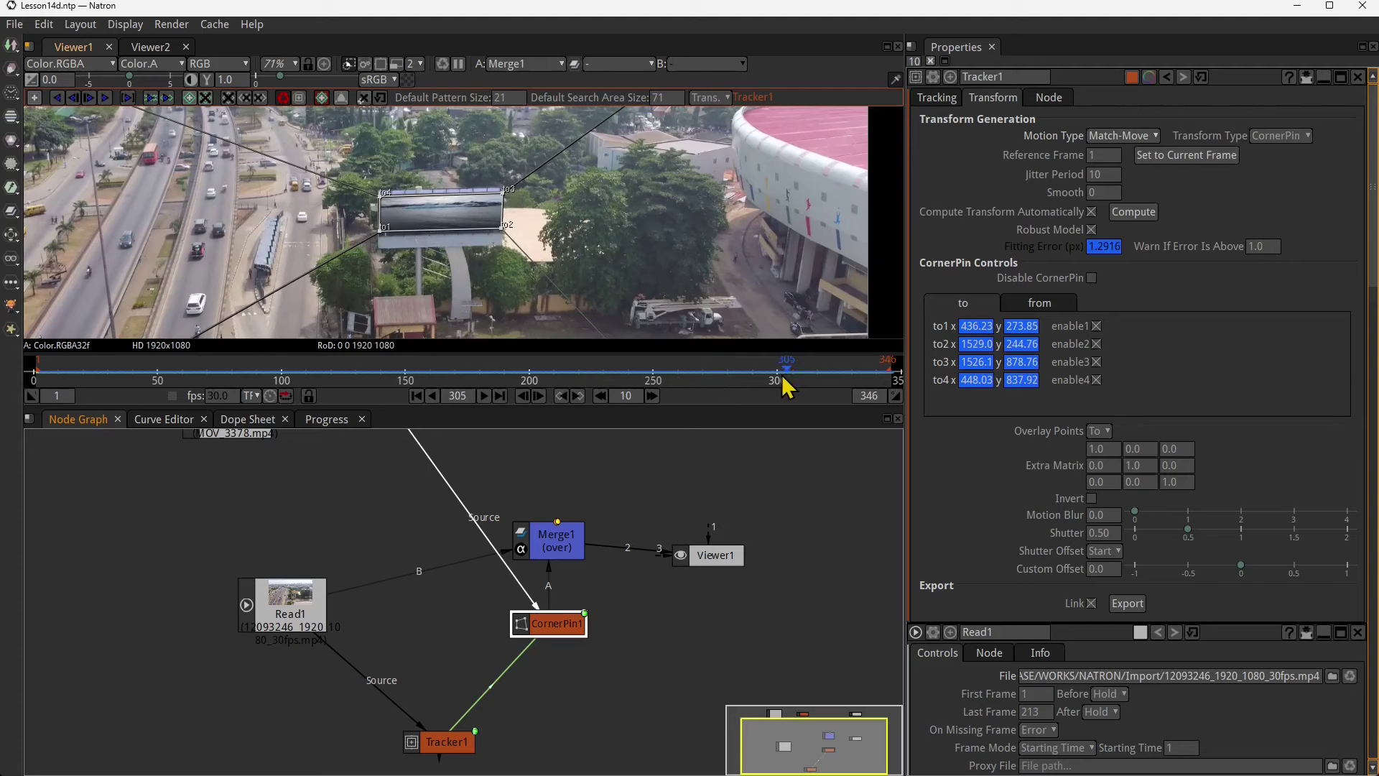
drag(788, 388, 656, 375)
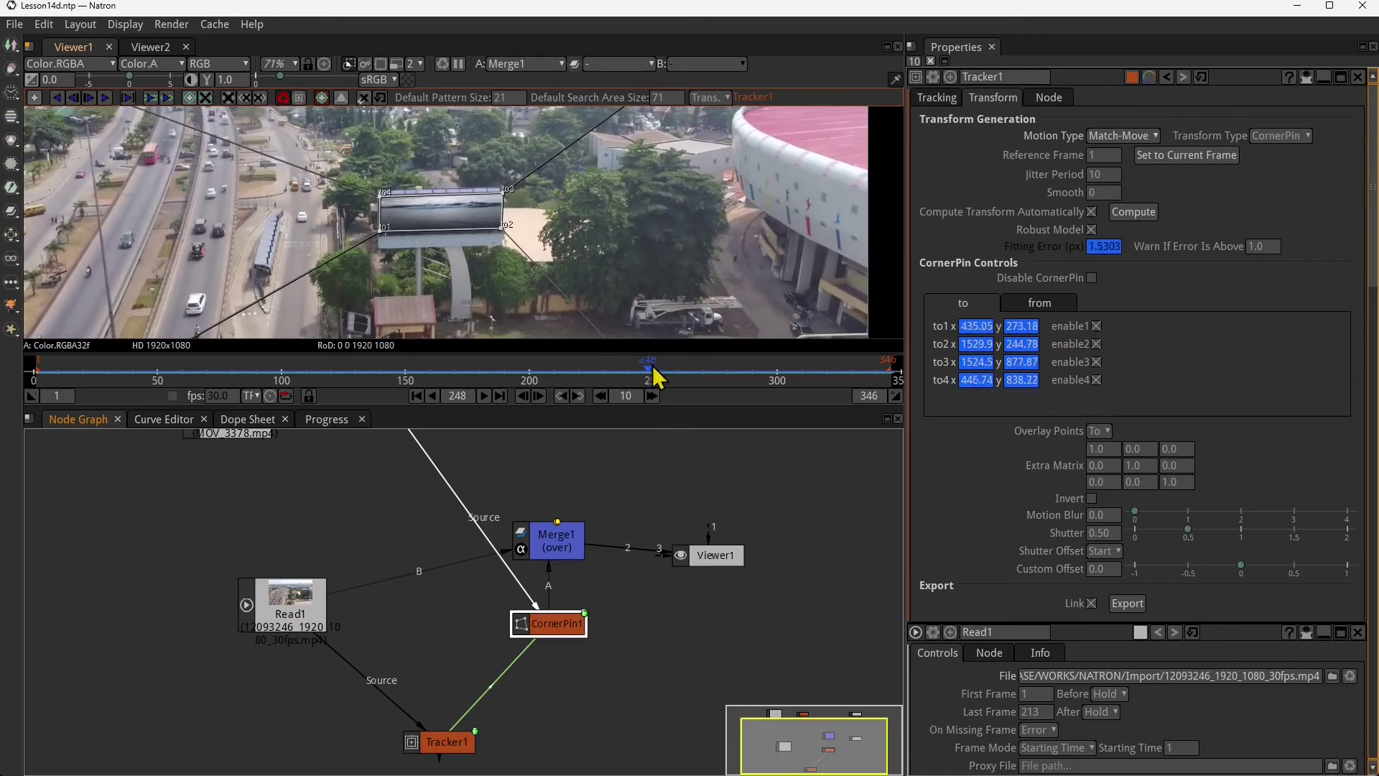
drag(566, 377, 315, 373)
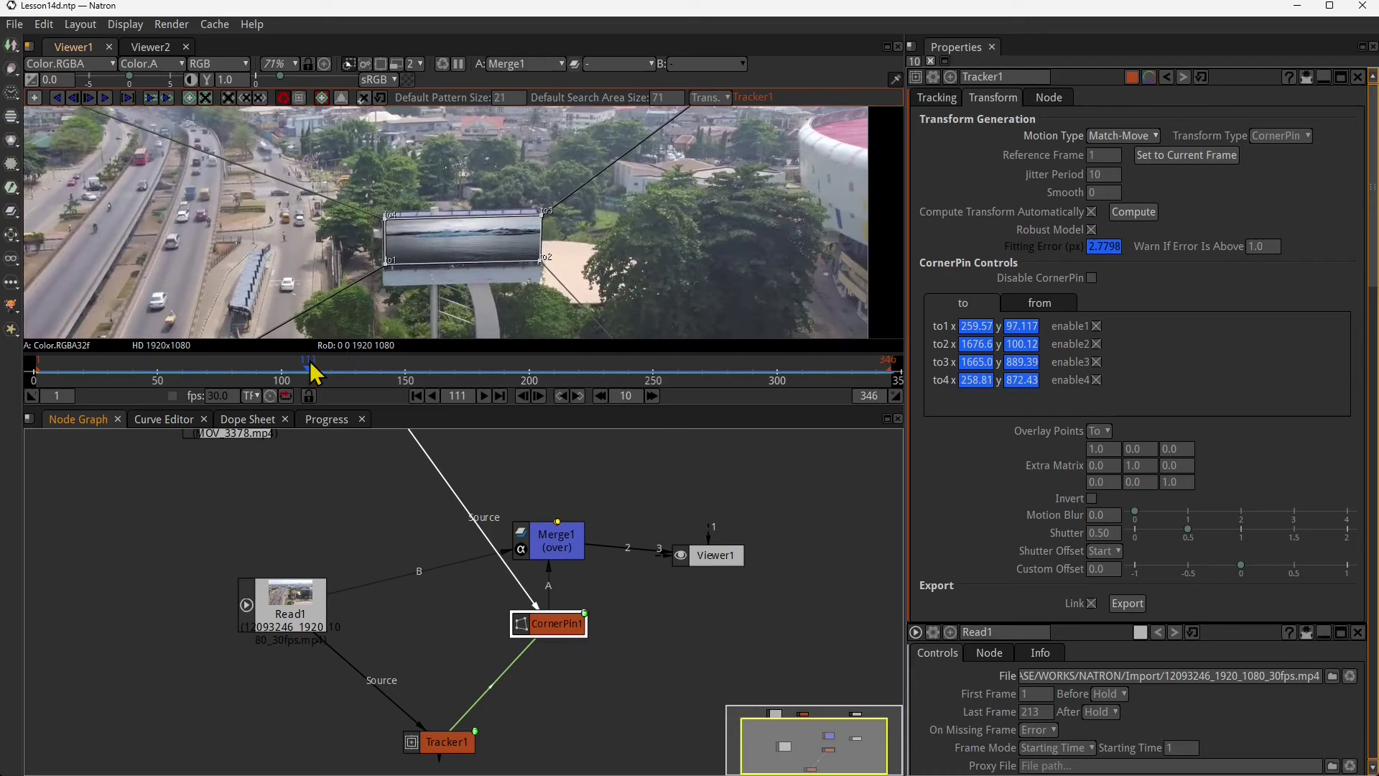
- Create a new project and import 12093246_1920_1080_30fps.mp4 from the Import folder and teststabilize.mp4 from the Export folder
click(15, 25)
click(43, 40)
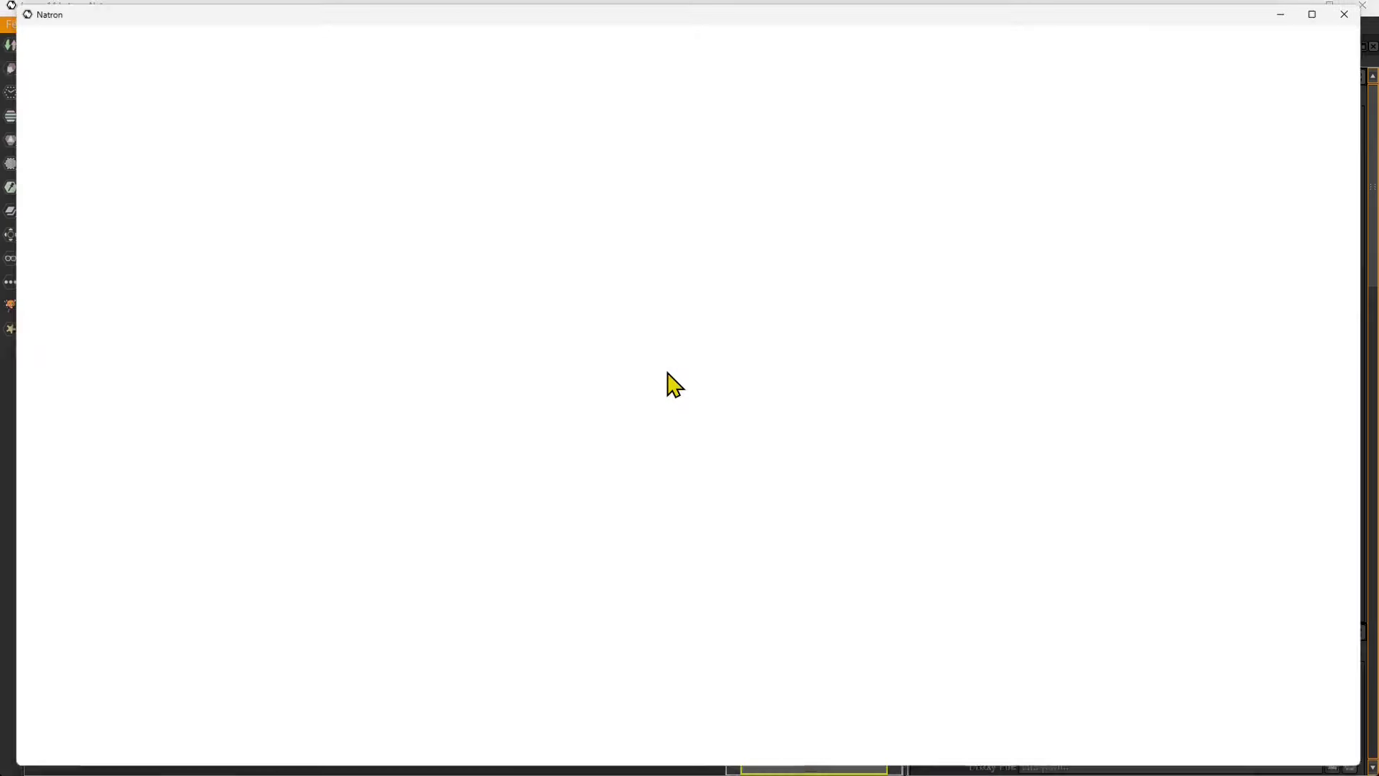
scroll(450, 610, up, 2)
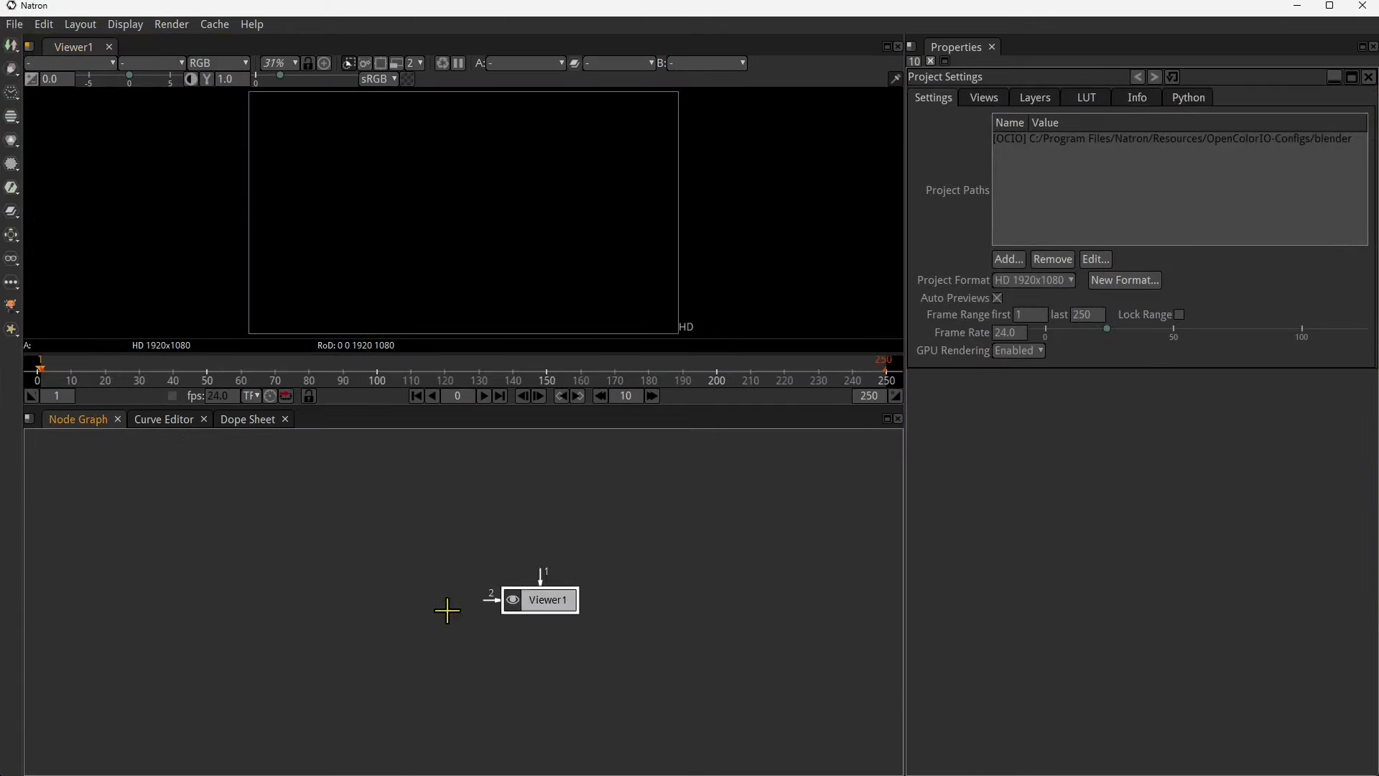
scroll(450, 610, down, 1)
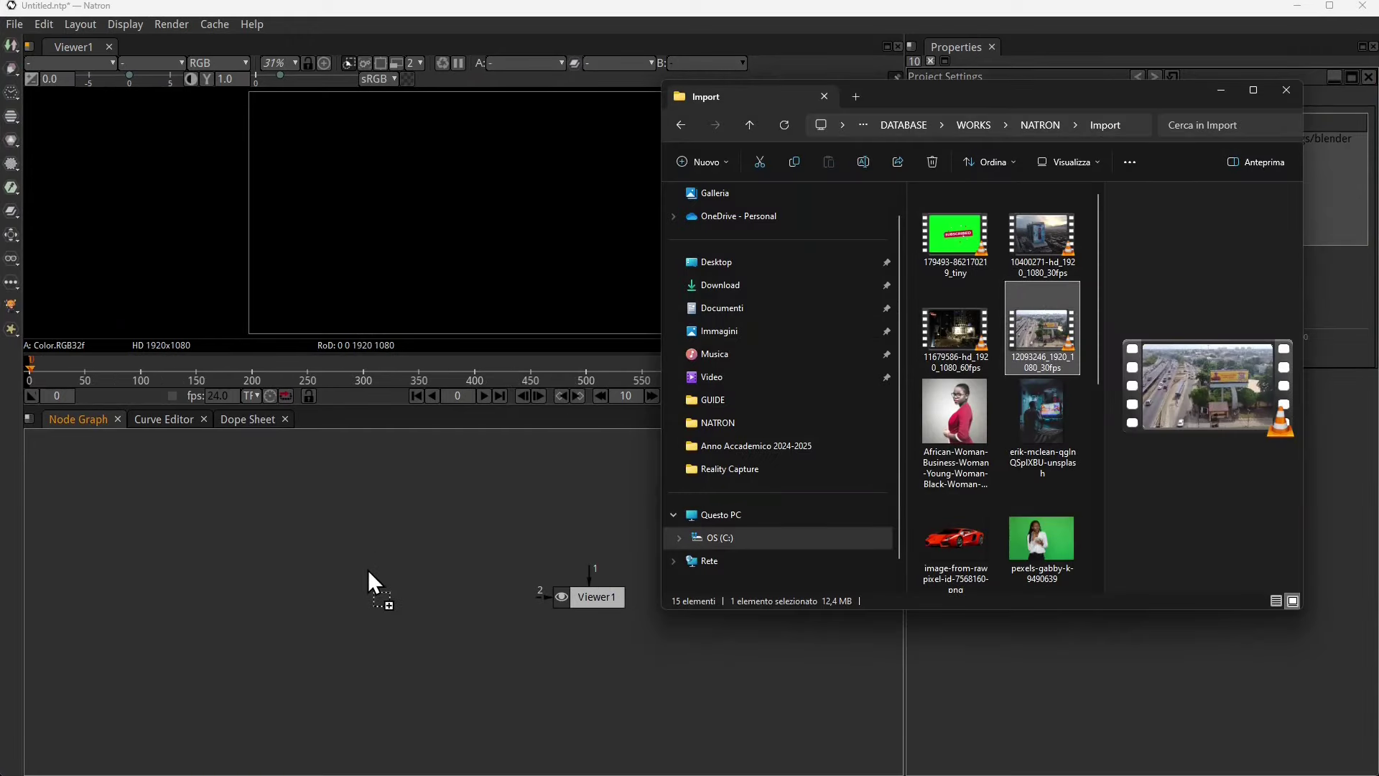
drag(368, 570, 367, 570)
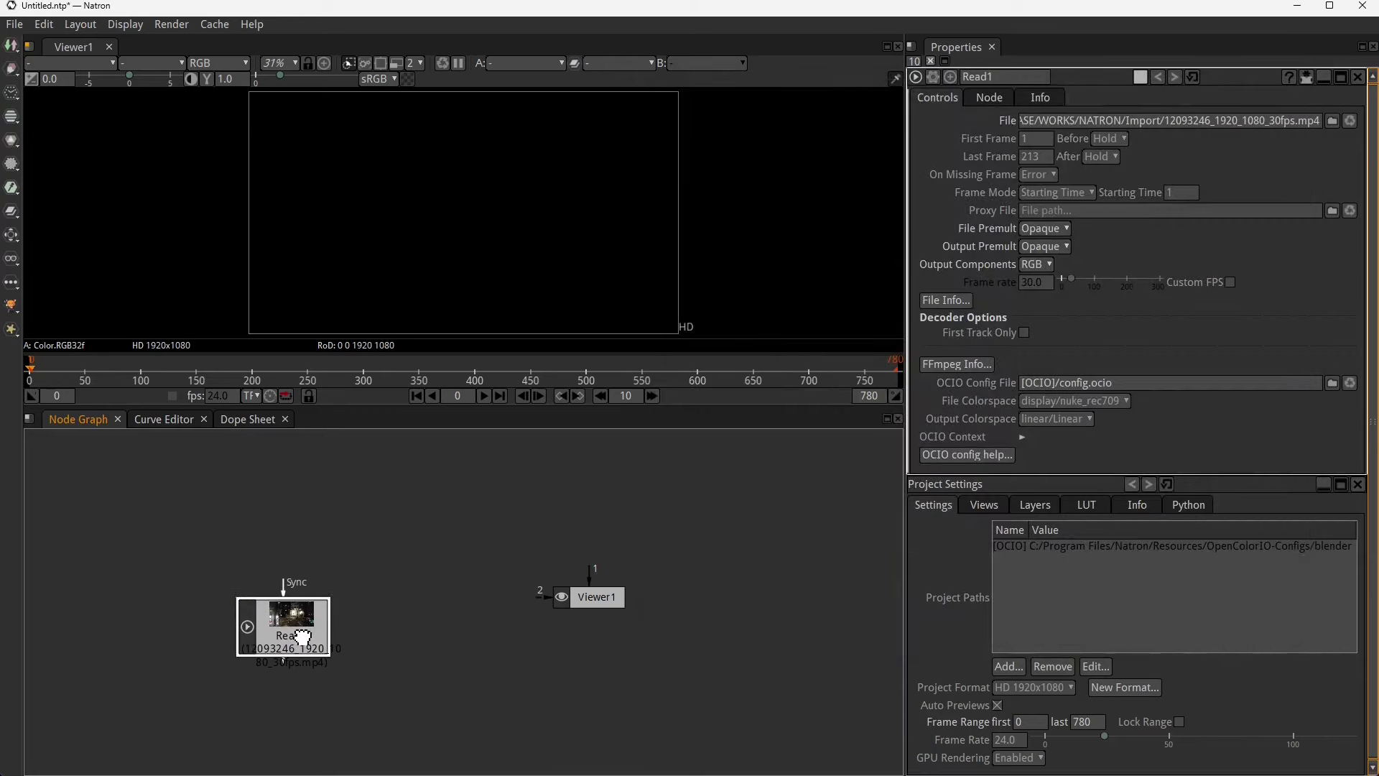
drag(972, 271, 314, 490)
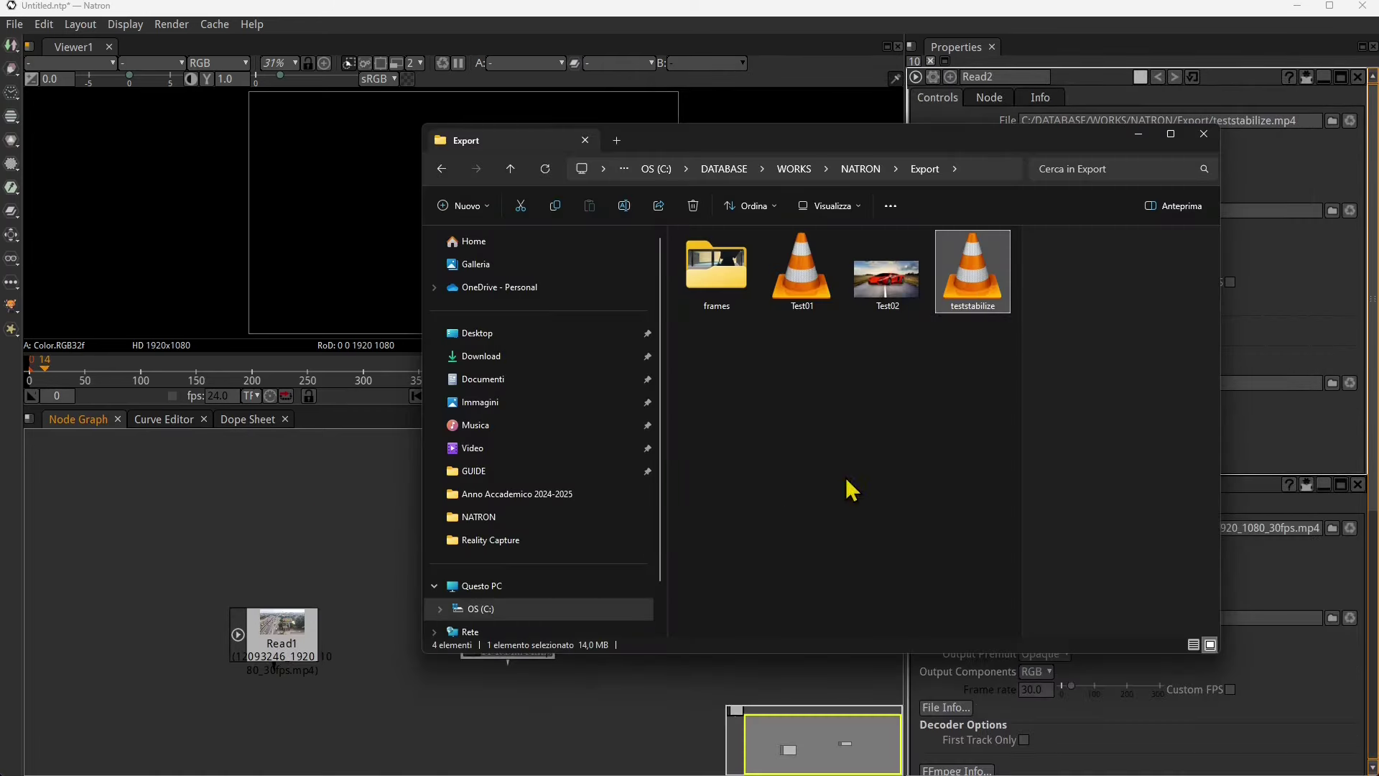
click(1203, 133)
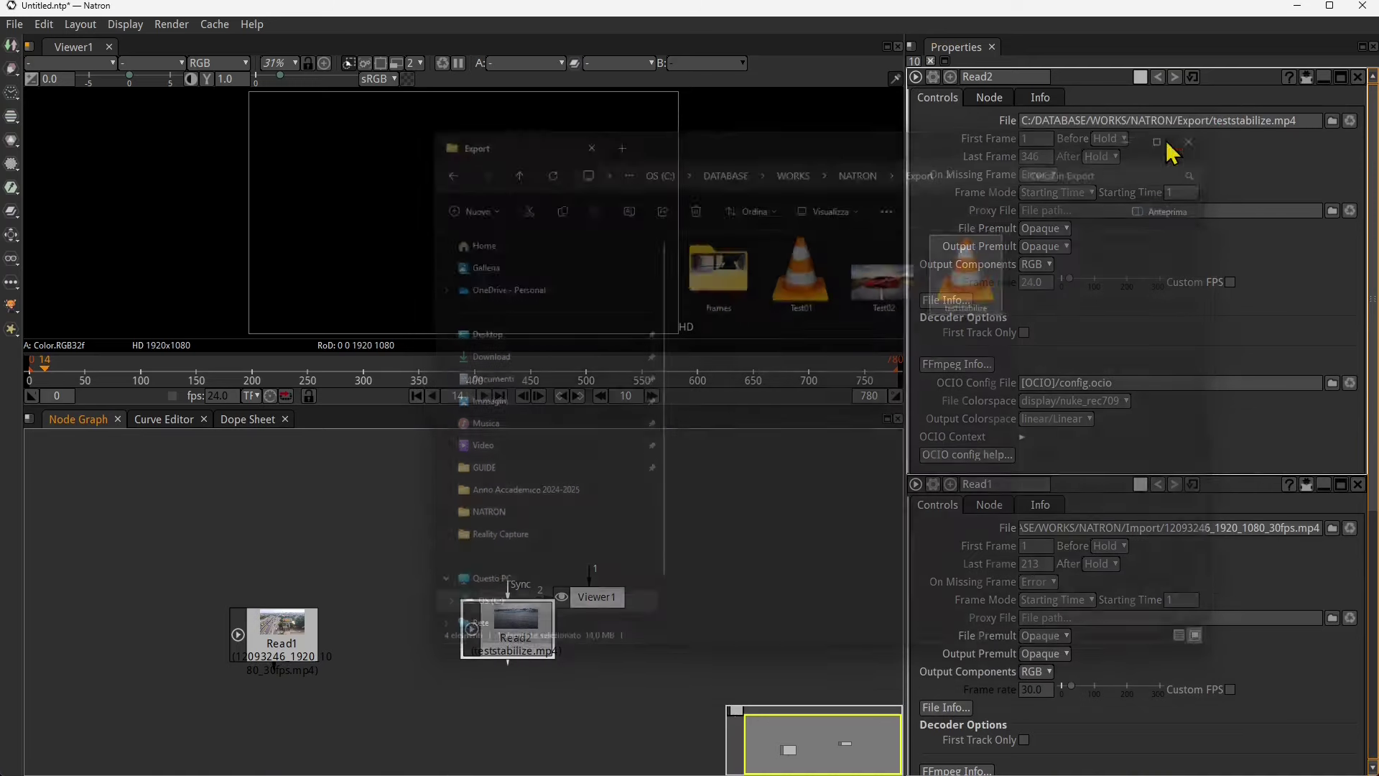
- Arrange the node graph with the teststabilize node above the billboard footage node and Viewer1 to their right
drag(513, 620, 282, 517)
drag(481, 585, 537, 584)
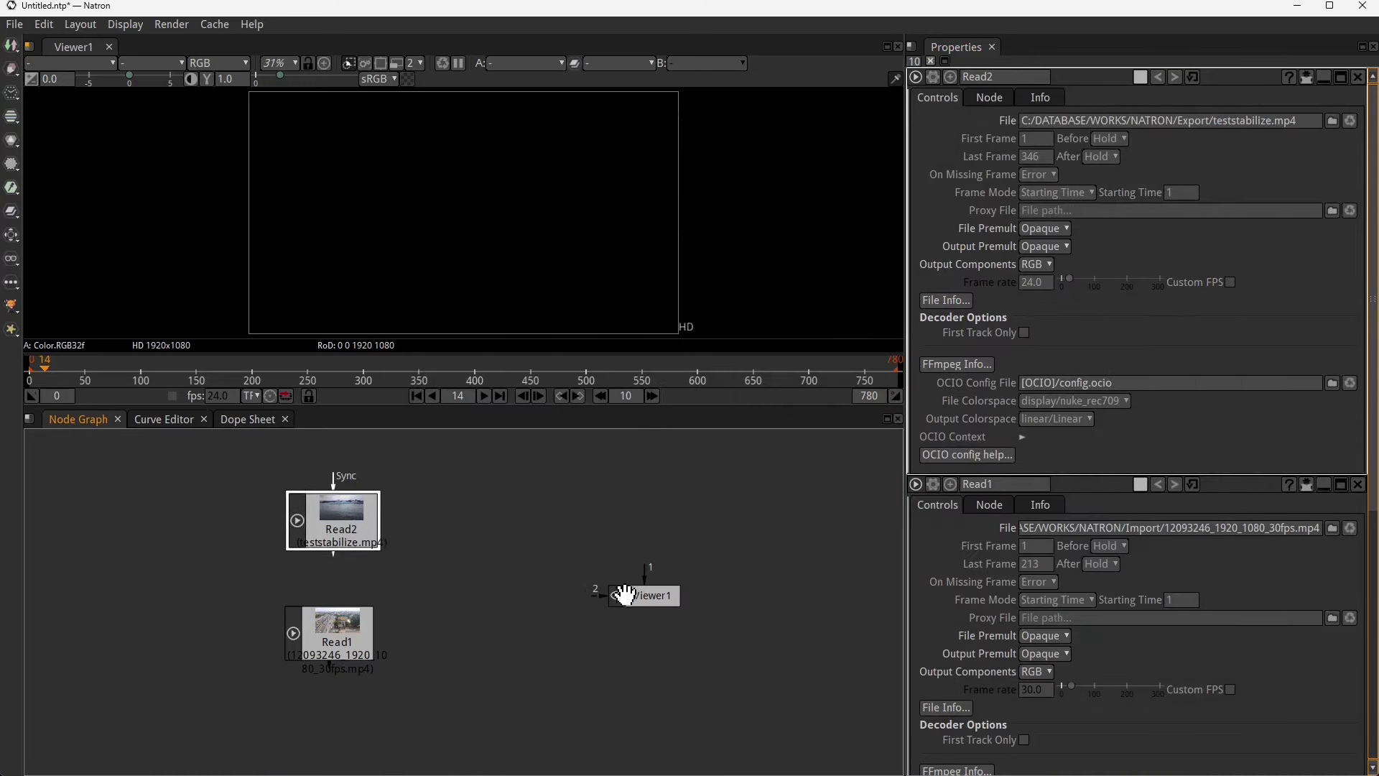
drag(640, 593, 628, 631)
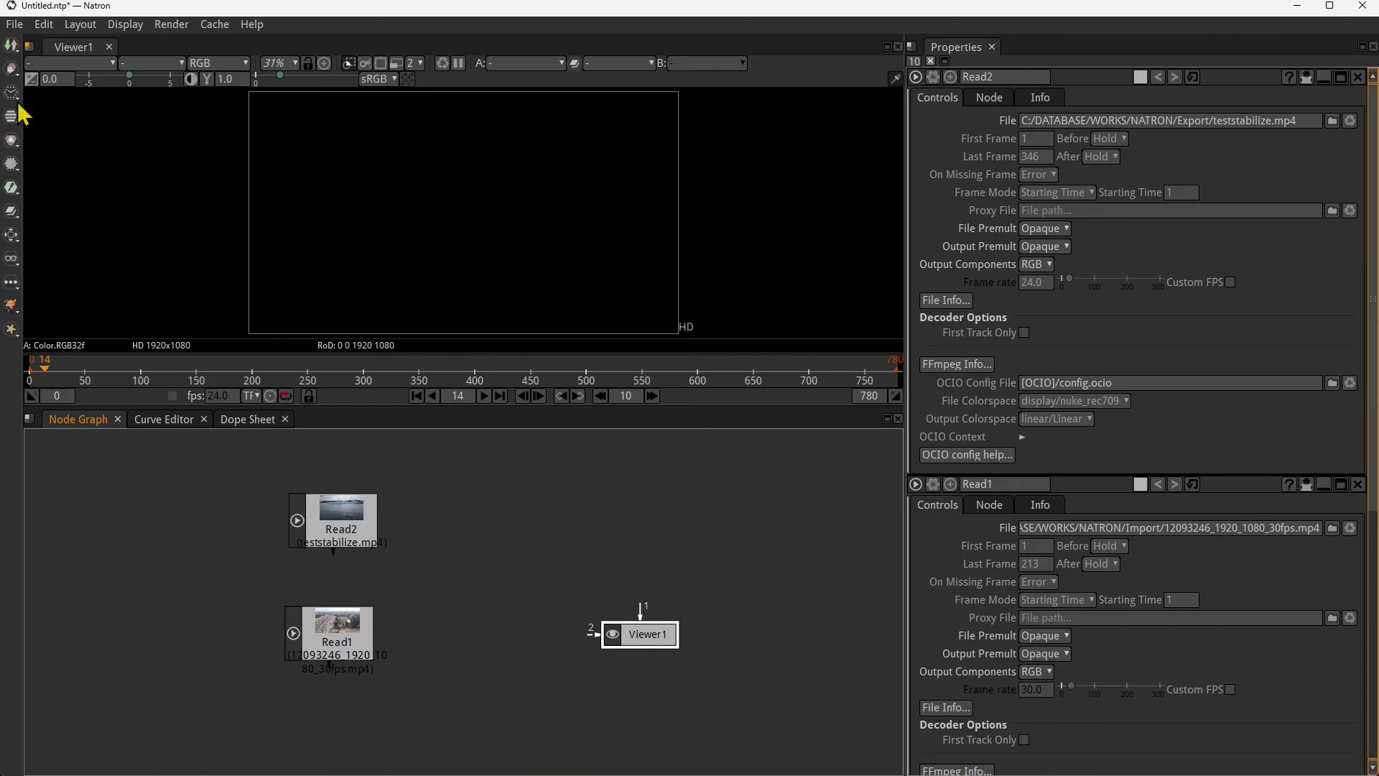
- Add a second Viewer node and place it above Viewer1, across from the teststabilize node
click(12, 49)
click(12, 69)
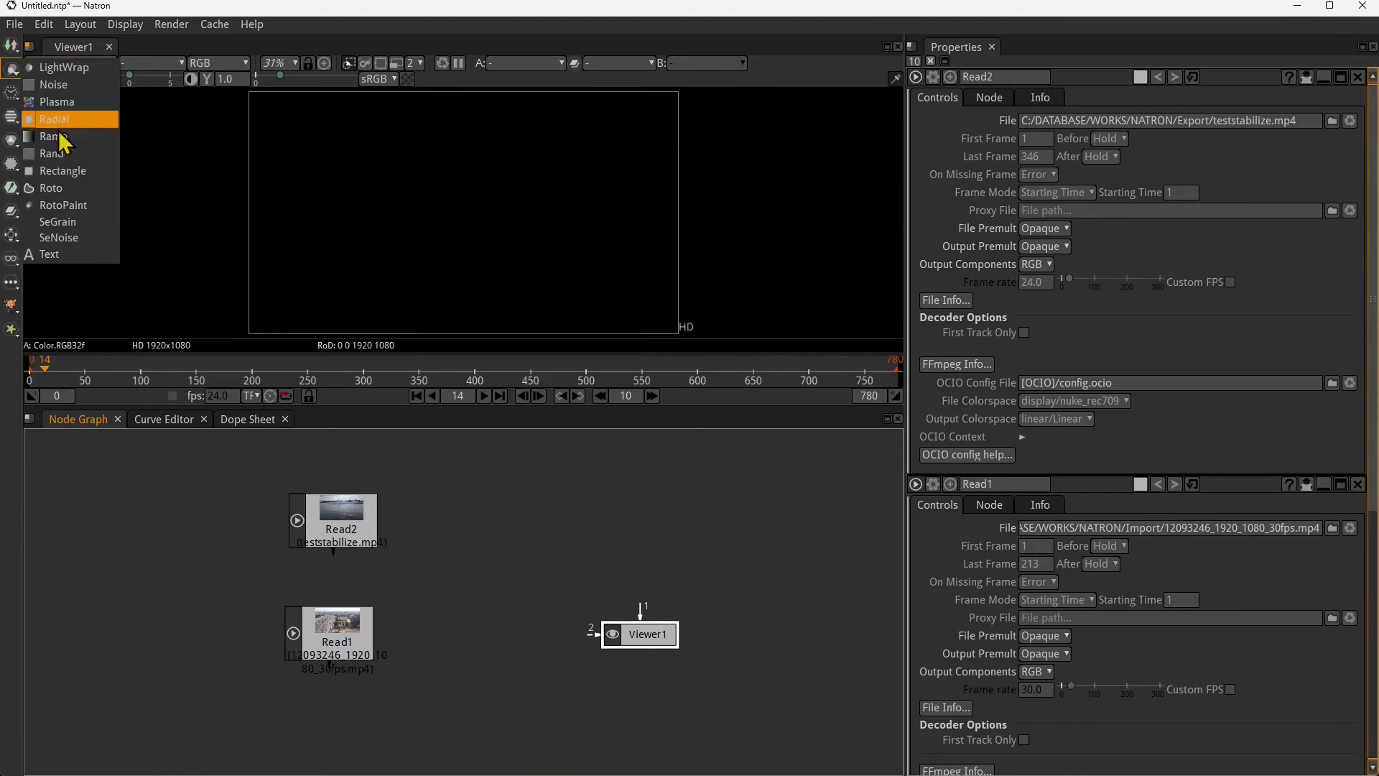
click(12, 49)
click(12, 69)
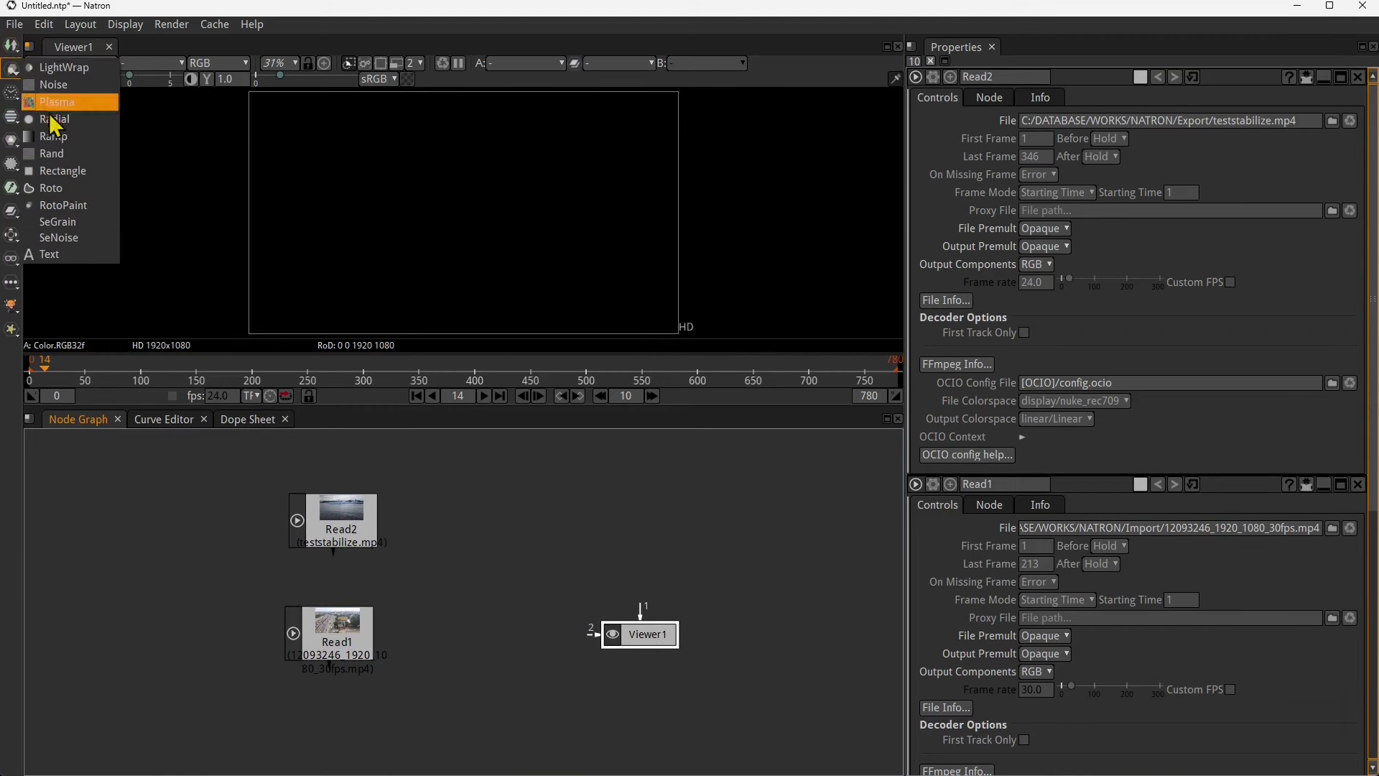
click(12, 49)
click(14, 94)
click(12, 49)
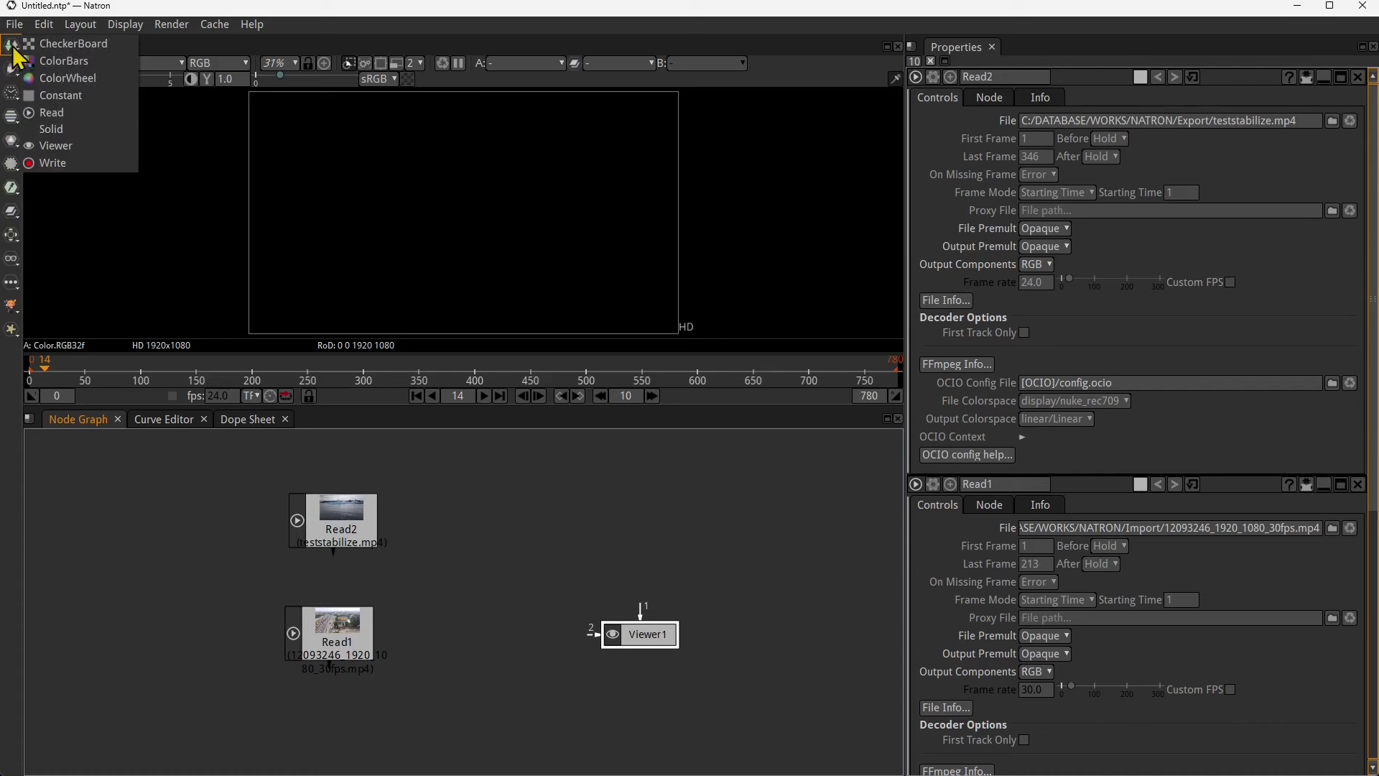
click(64, 144)
drag(510, 599, 625, 512)
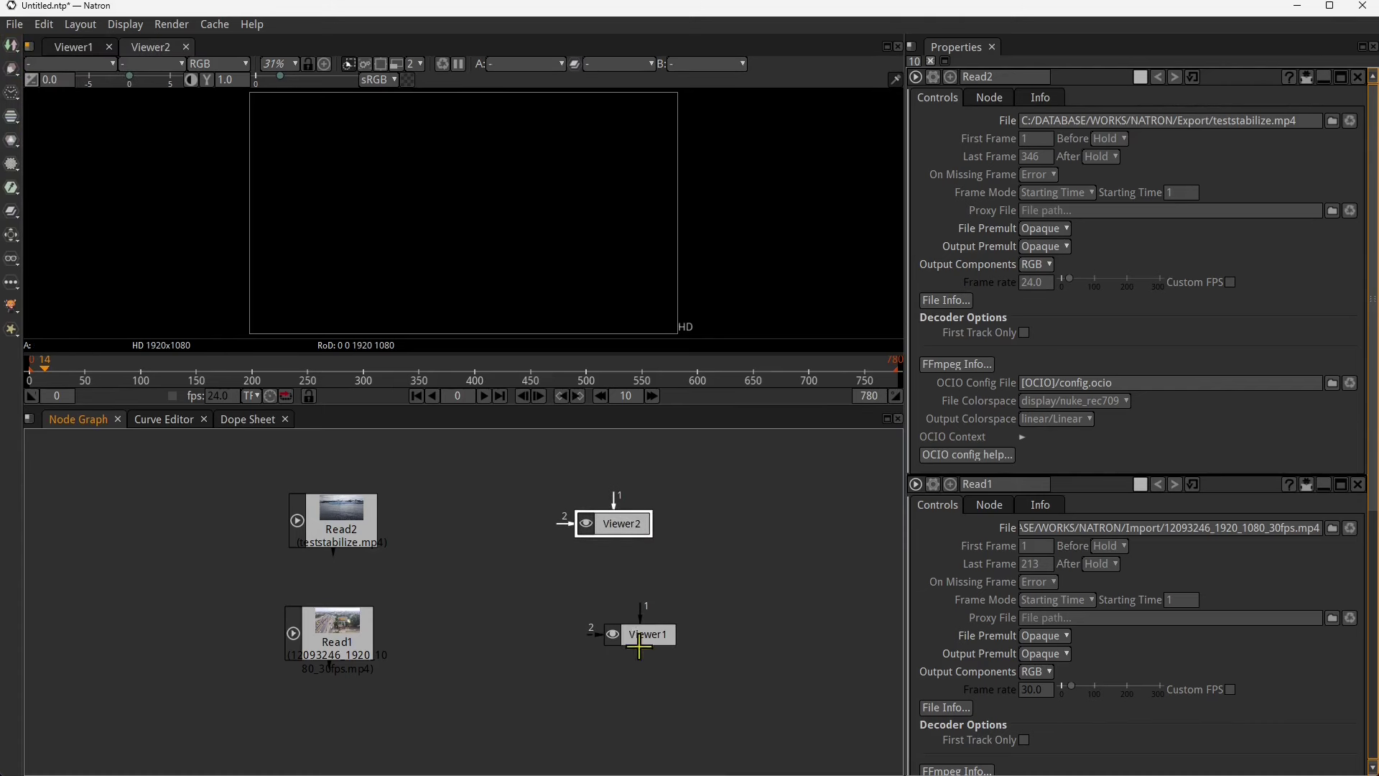
drag(639, 636, 611, 648)
- Connect the billboard footage node Read1 to Viewer1 and display it in that viewer
drag(351, 632, 390, 605)
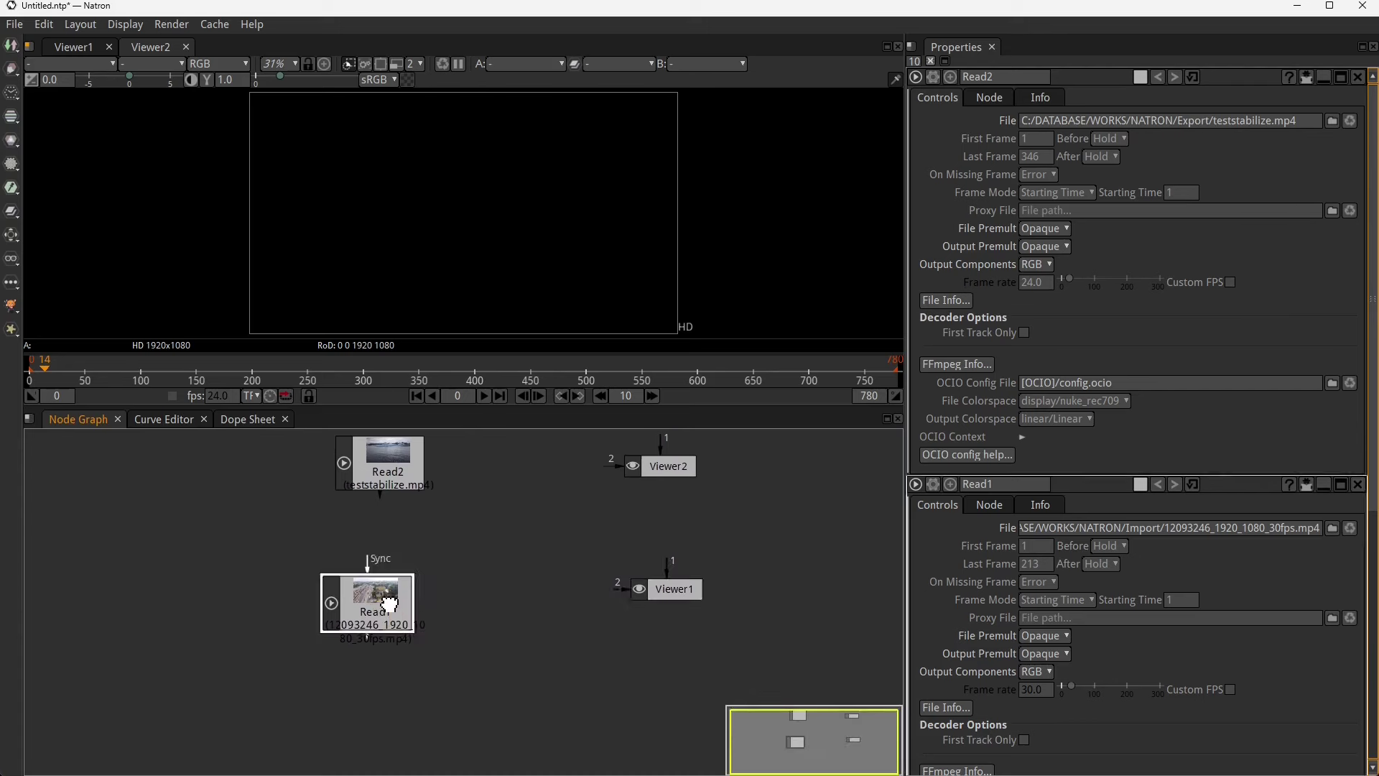
drag(638, 601, 625, 619)
click(394, 611)
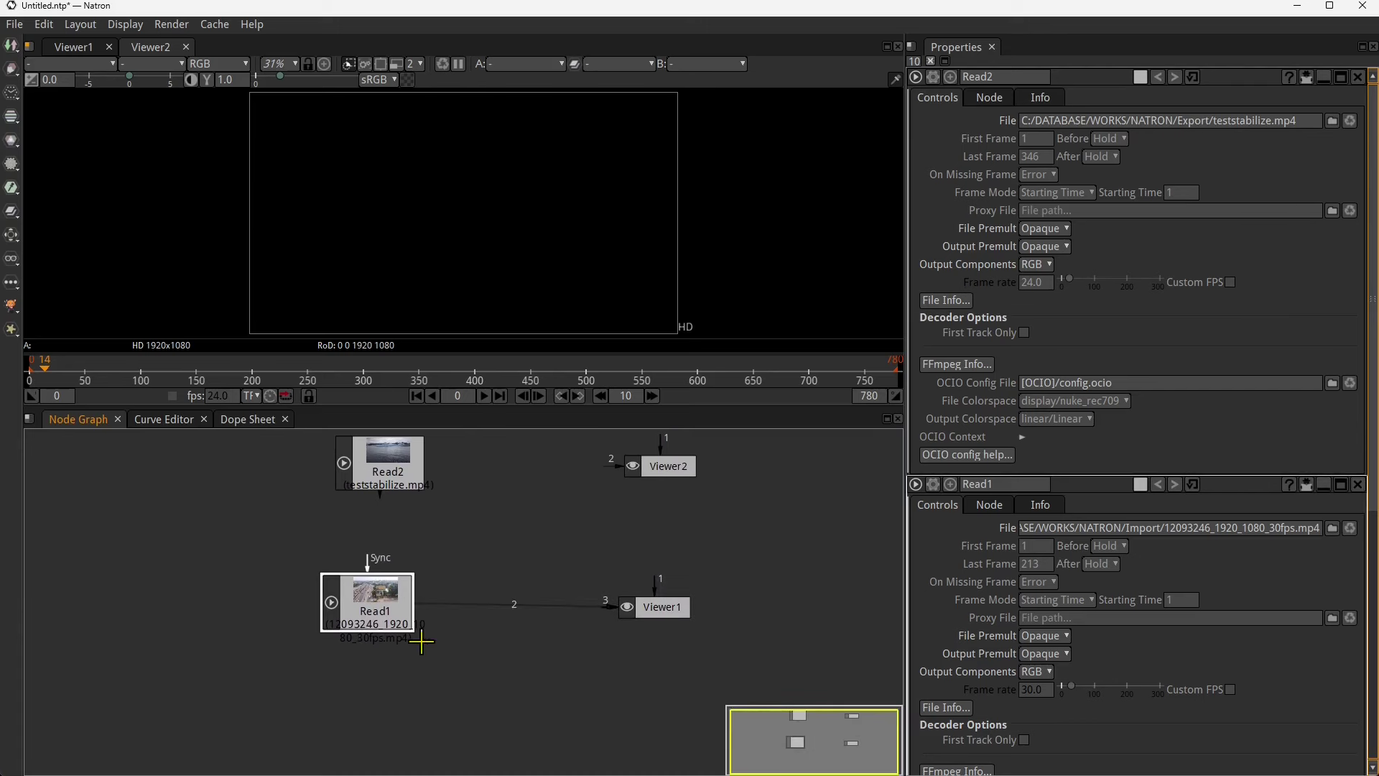
click(659, 605)
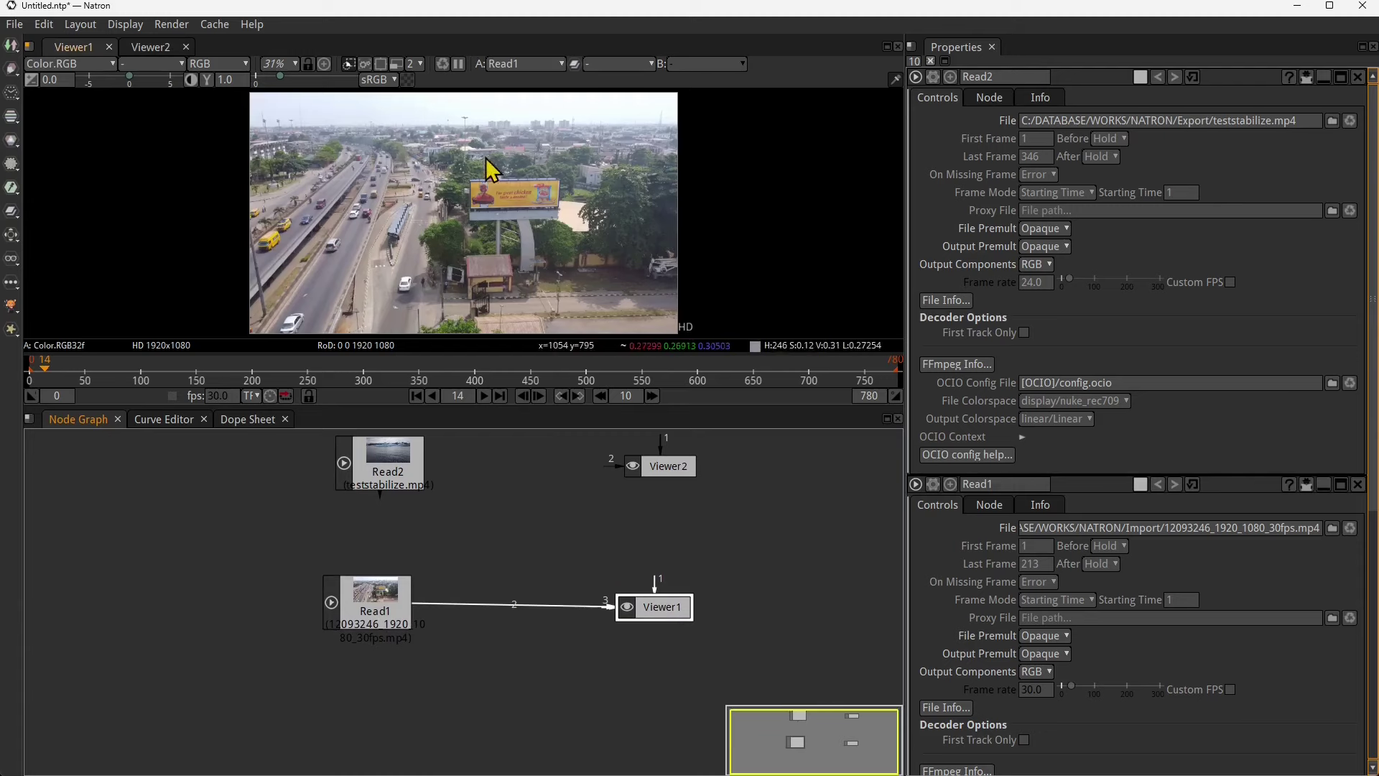
- Frame the billboard closely in Viewer1 and reposition the Read1 and Viewer1 nodes to leave working space between them
scroll(493, 170, up, 10)
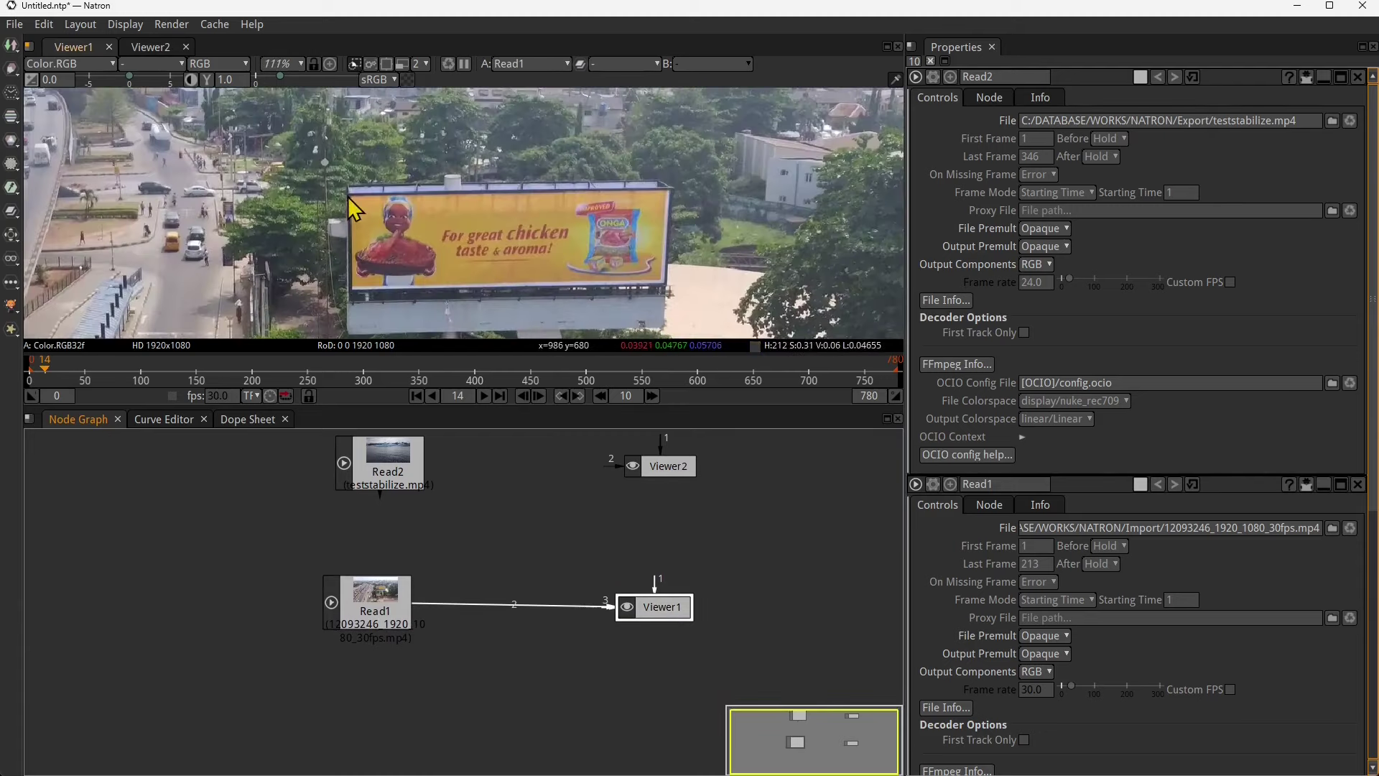
drag(536, 270, 536, 232)
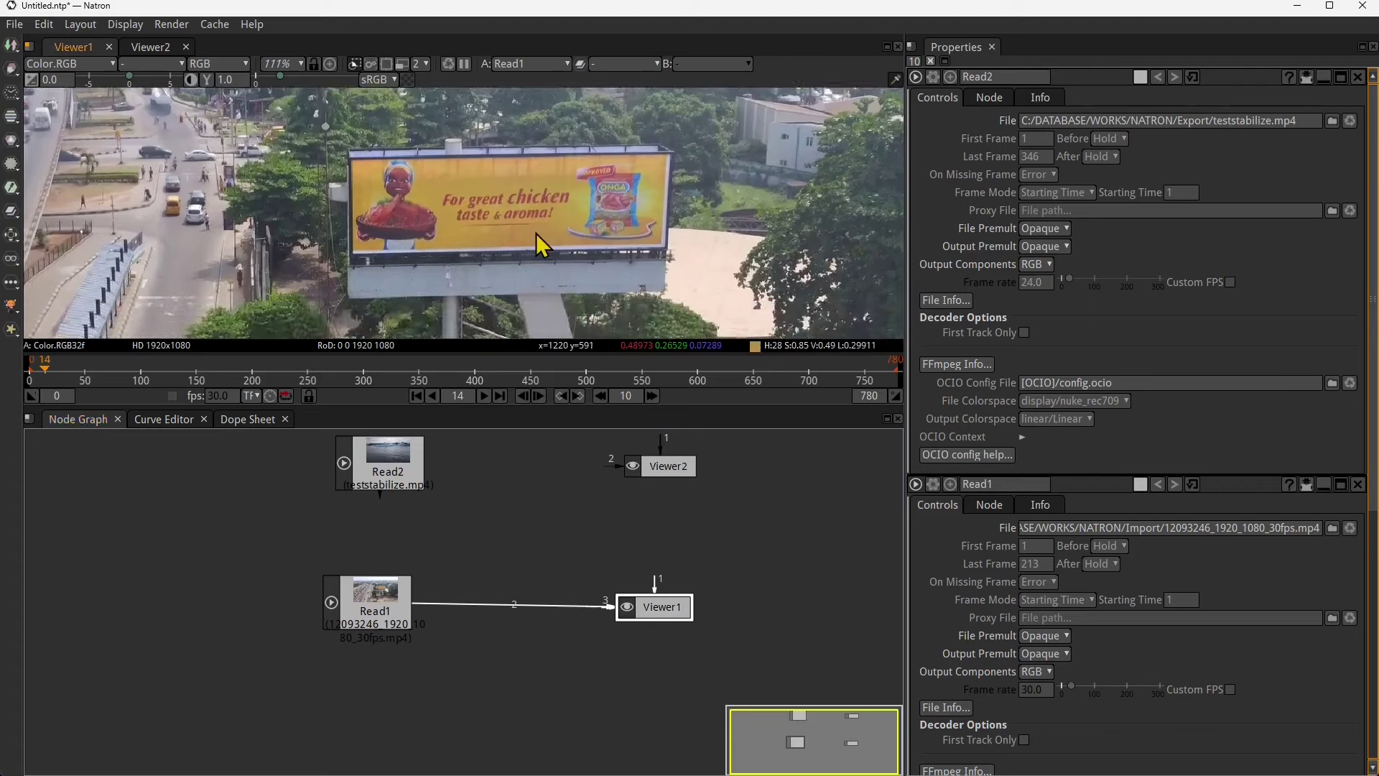
scroll(523, 227, up, 4)
mouse_move(365, 606)
mouse_down()
mouse_move(381, 655)
mouse_move(375, 630)
mouse_up()
click(692, 589)
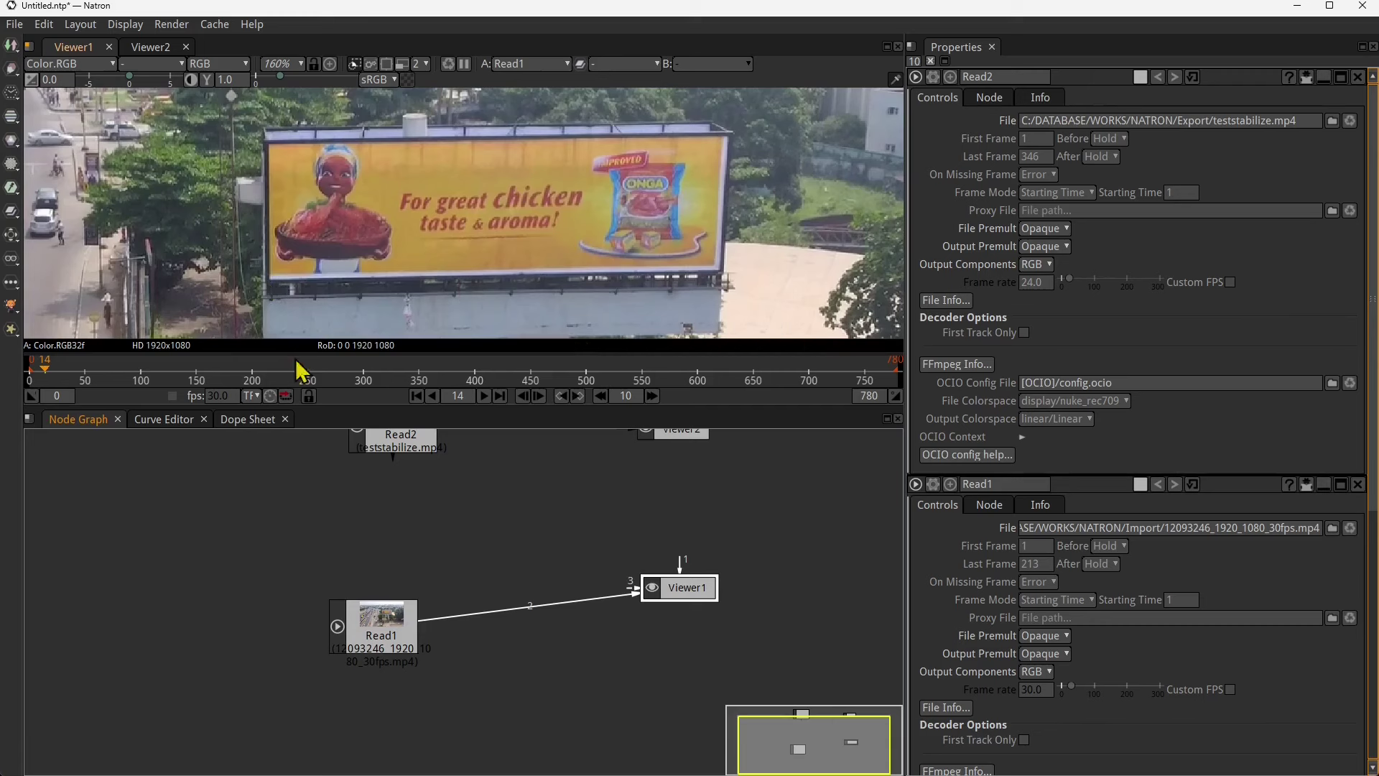
- Line up the teststabilize node Read2 with Viewer2, connect them, and display the clip in that viewer
drag(350, 447, 407, 505)
drag(711, 488, 707, 497)
drag(435, 495, 429, 502)
drag(407, 502, 434, 499)
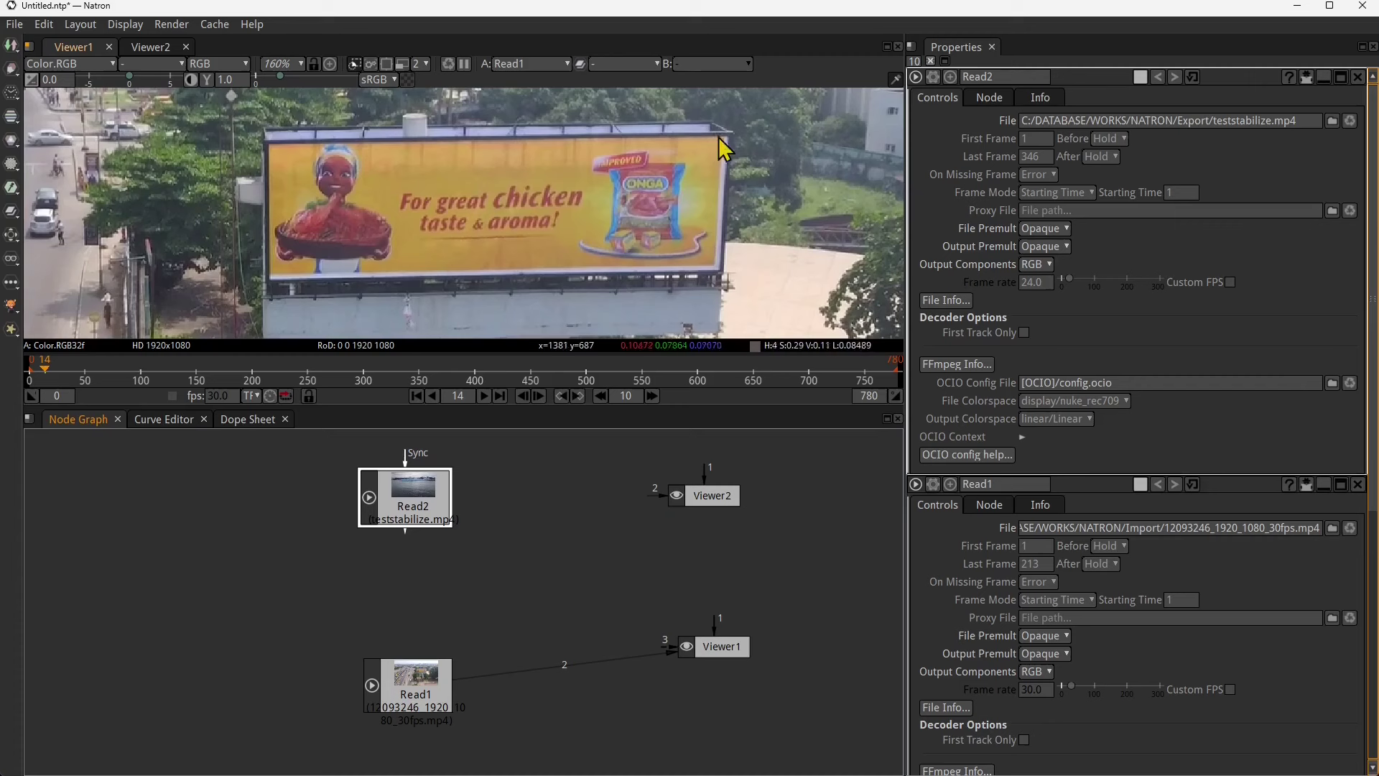
drag(421, 503, 416, 497)
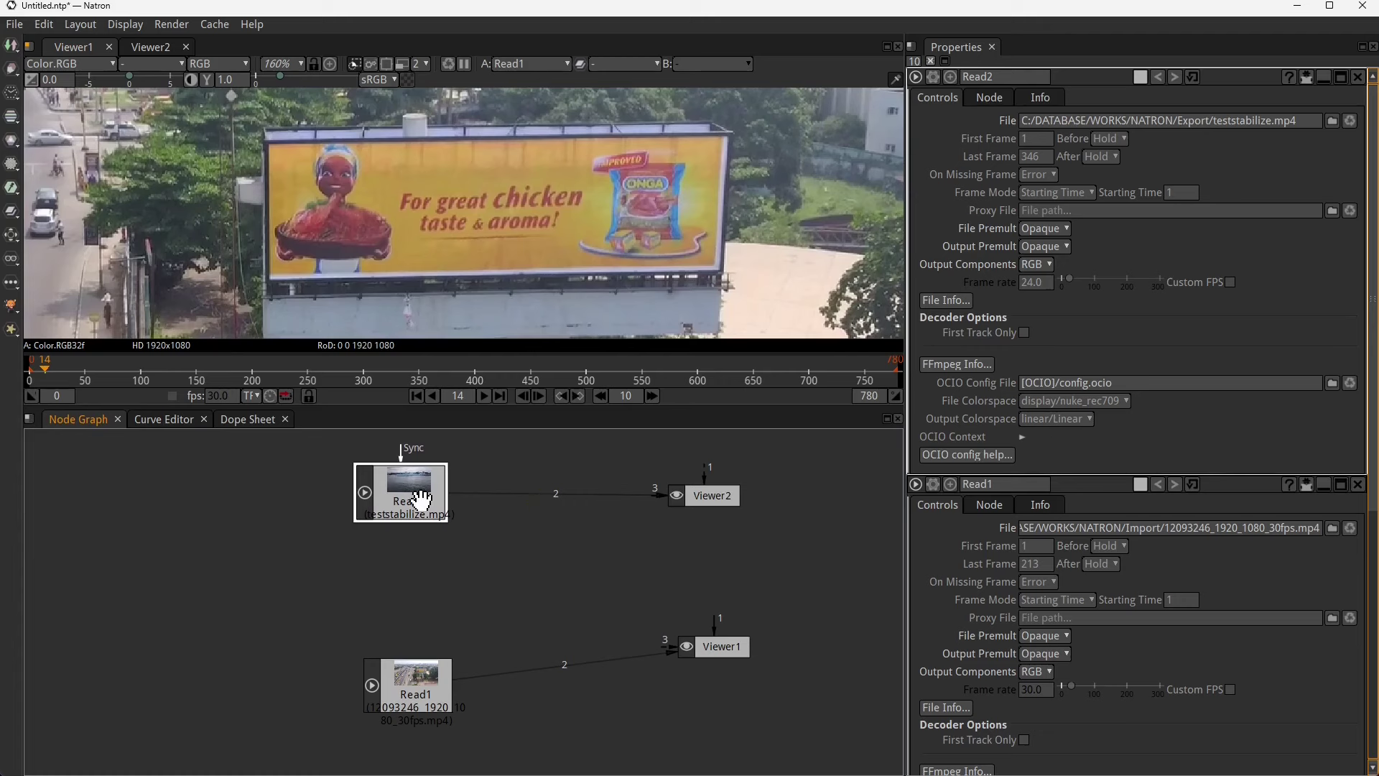
click(712, 494)
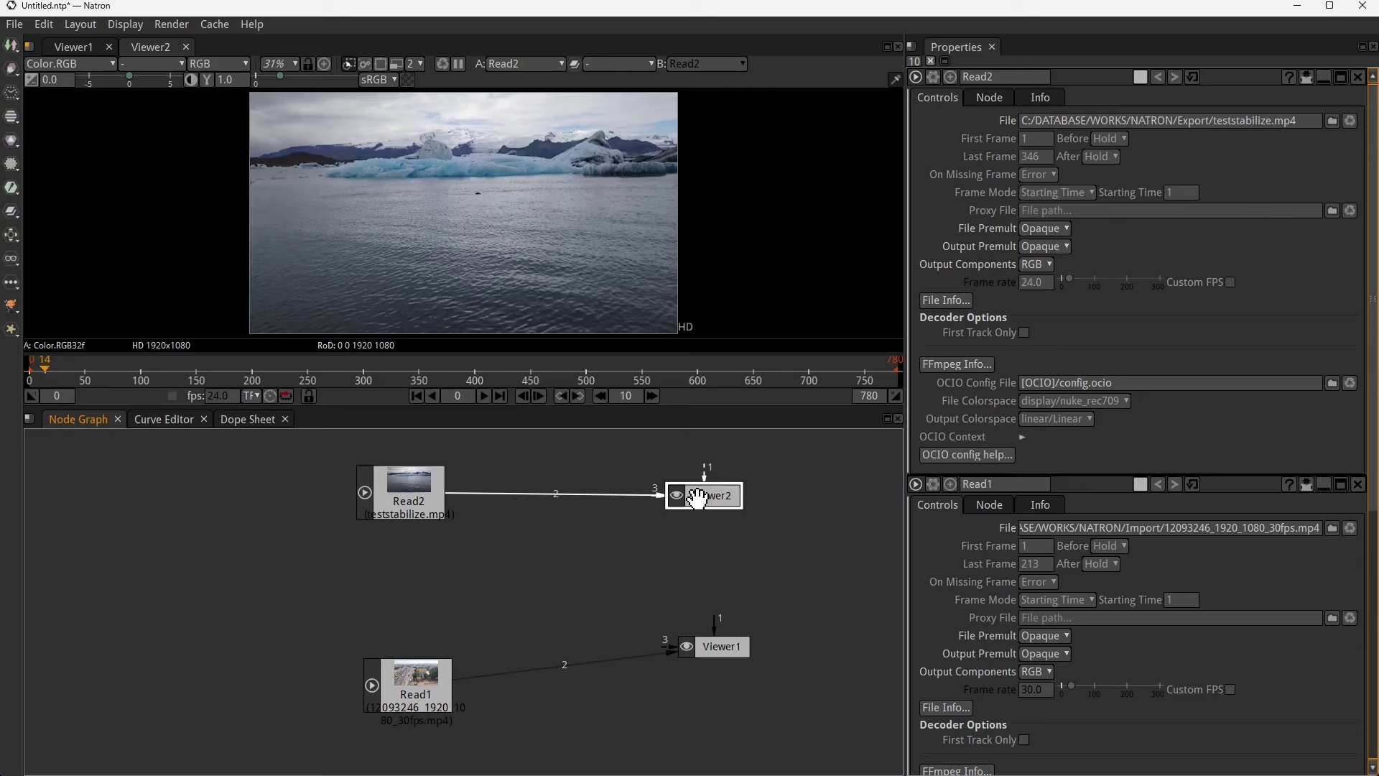
- Insert a CornerPin node between Read2 and Viewer2 and place it midway on their connection
click(404, 515)
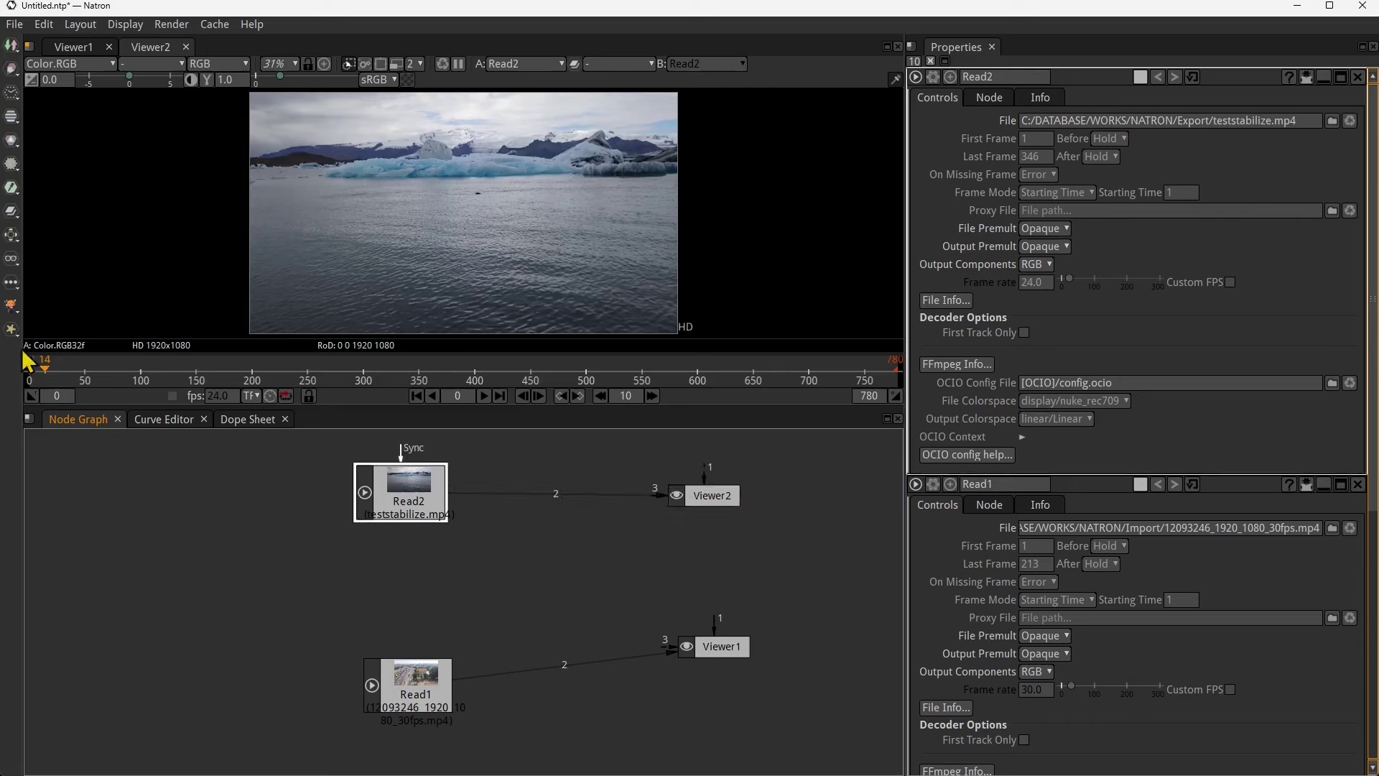
click(10, 239)
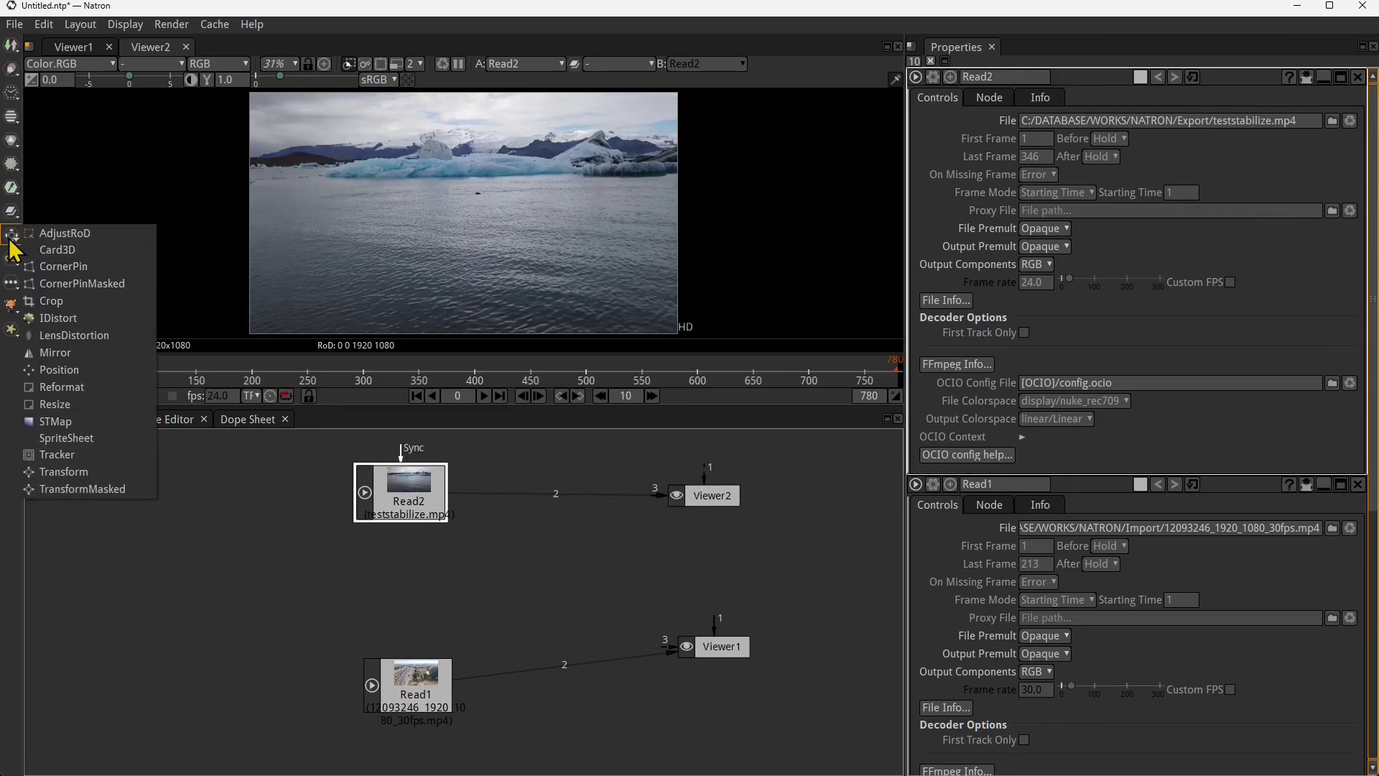
click(101, 268)
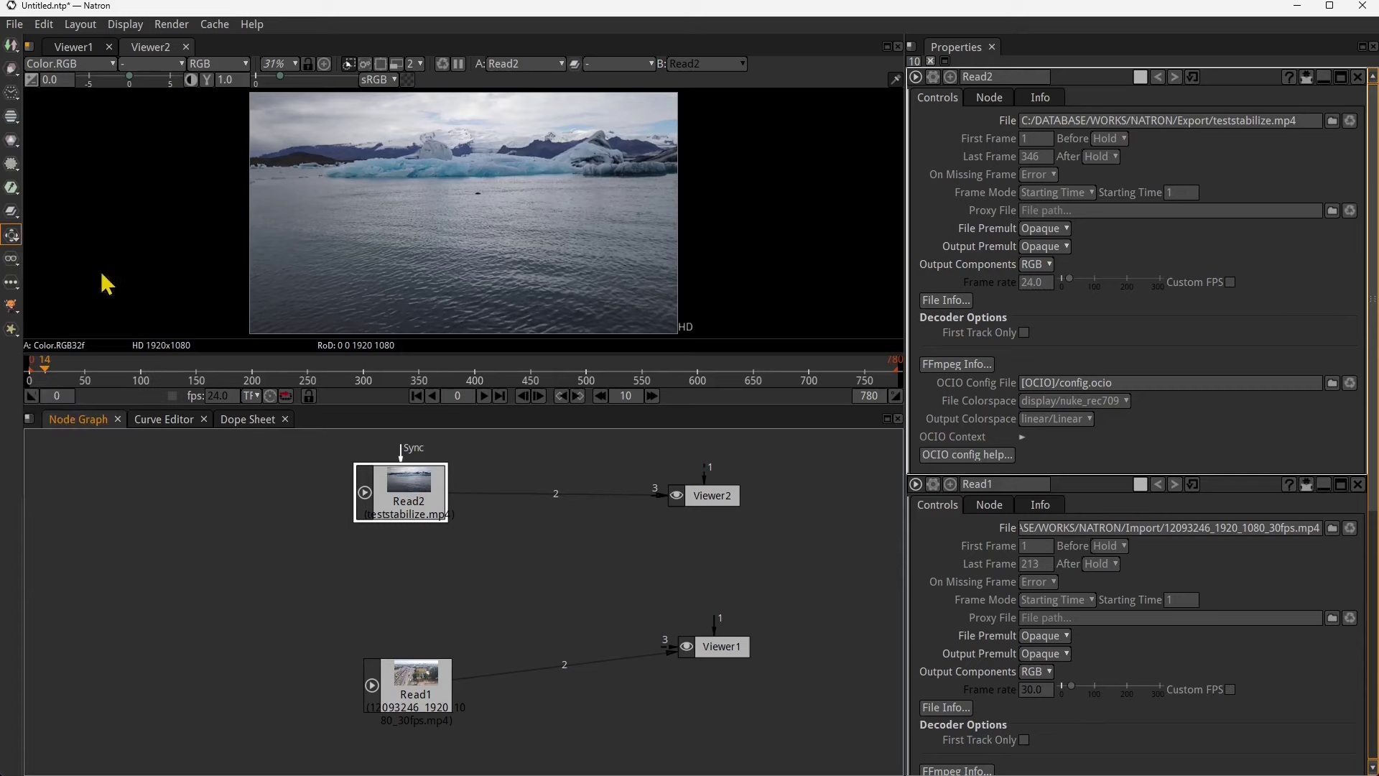
drag(406, 554, 557, 498)
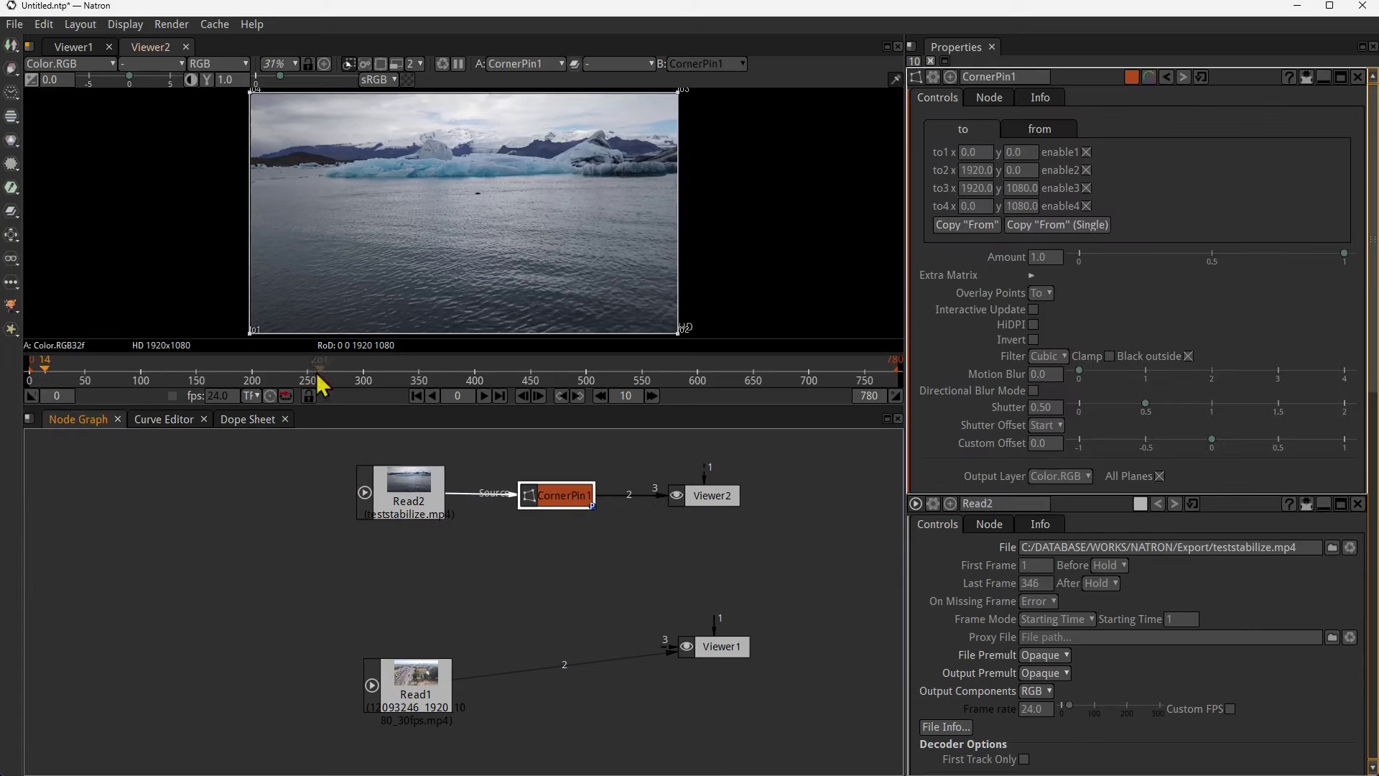
- Examine the corner pin's to1 to to4 points at the corners of the teststabilize clip in Viewer2
scroll(294, 274, up, 7)
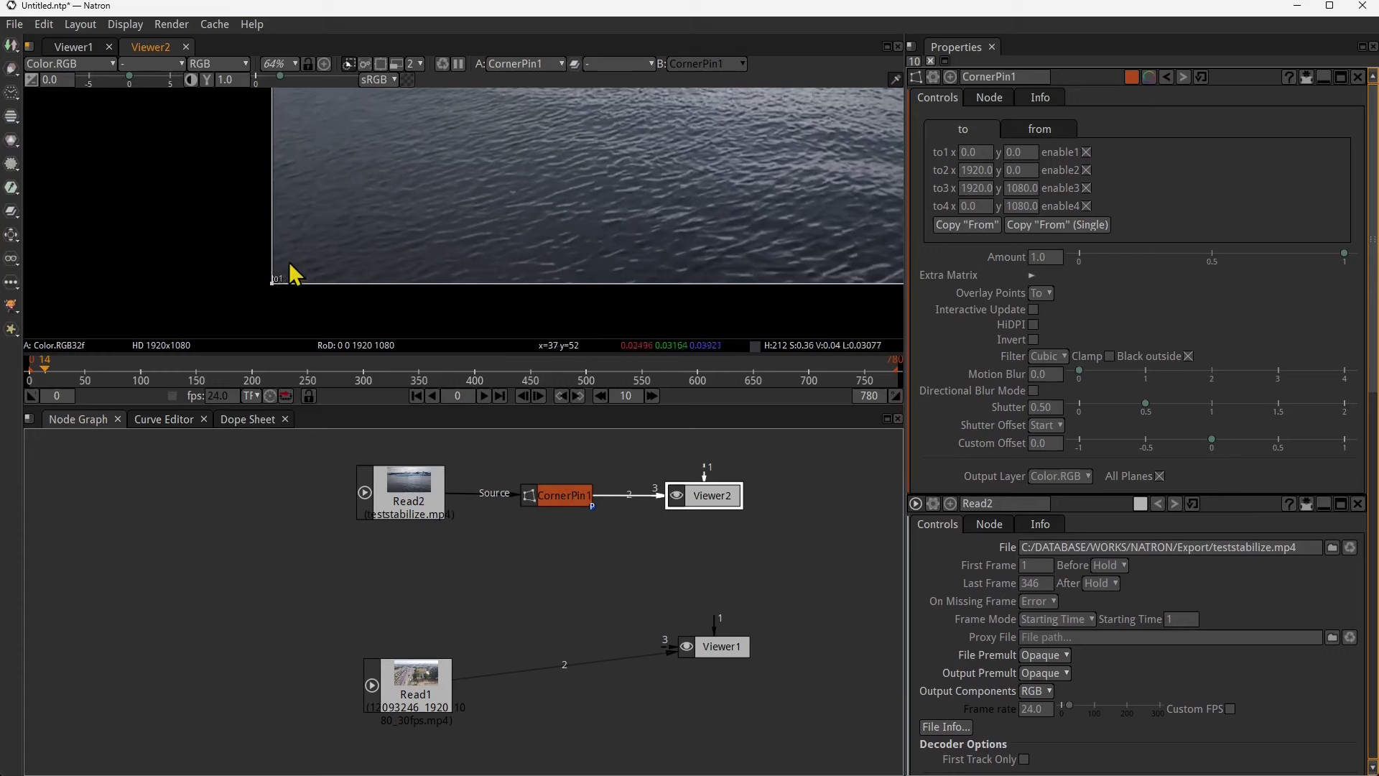
scroll(382, 277, up, 2)
scroll(721, 290, down, 3)
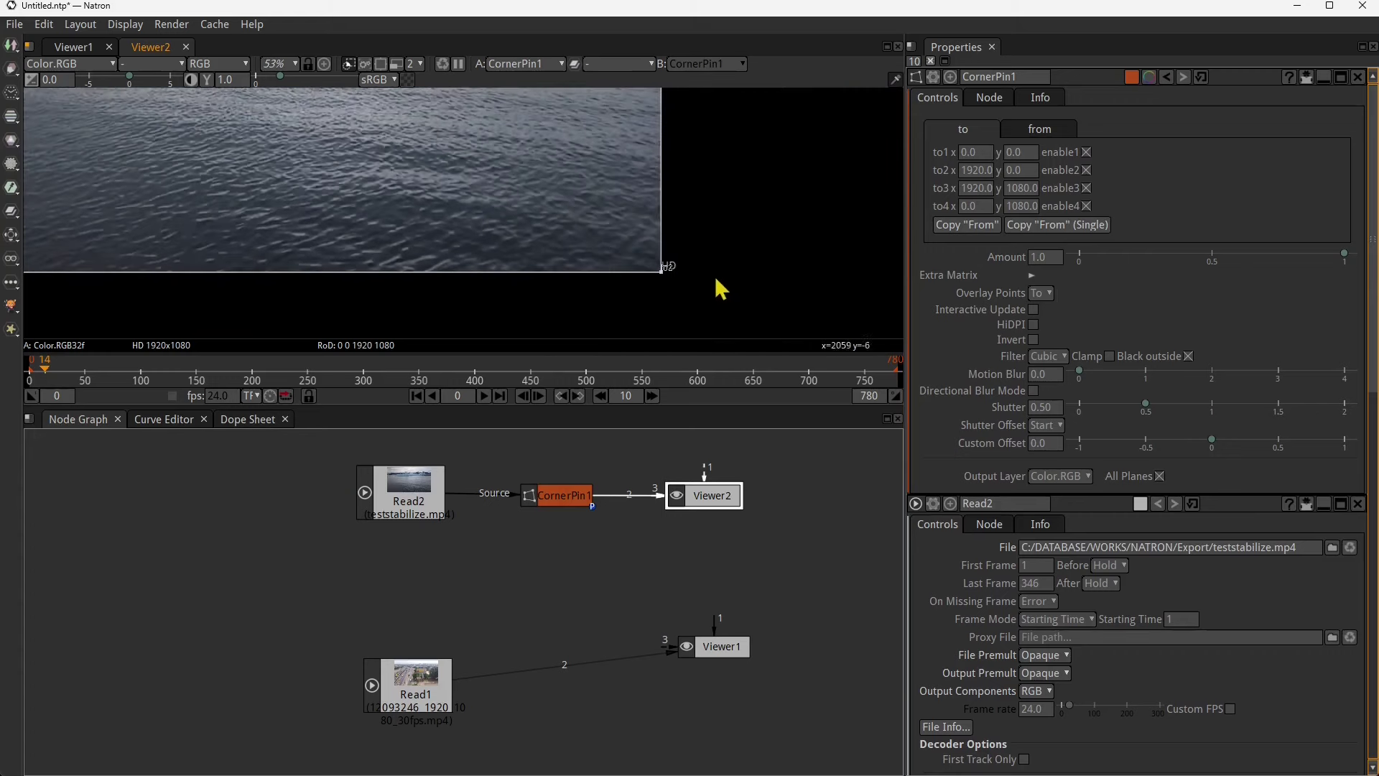
scroll(671, 286, down, 8)
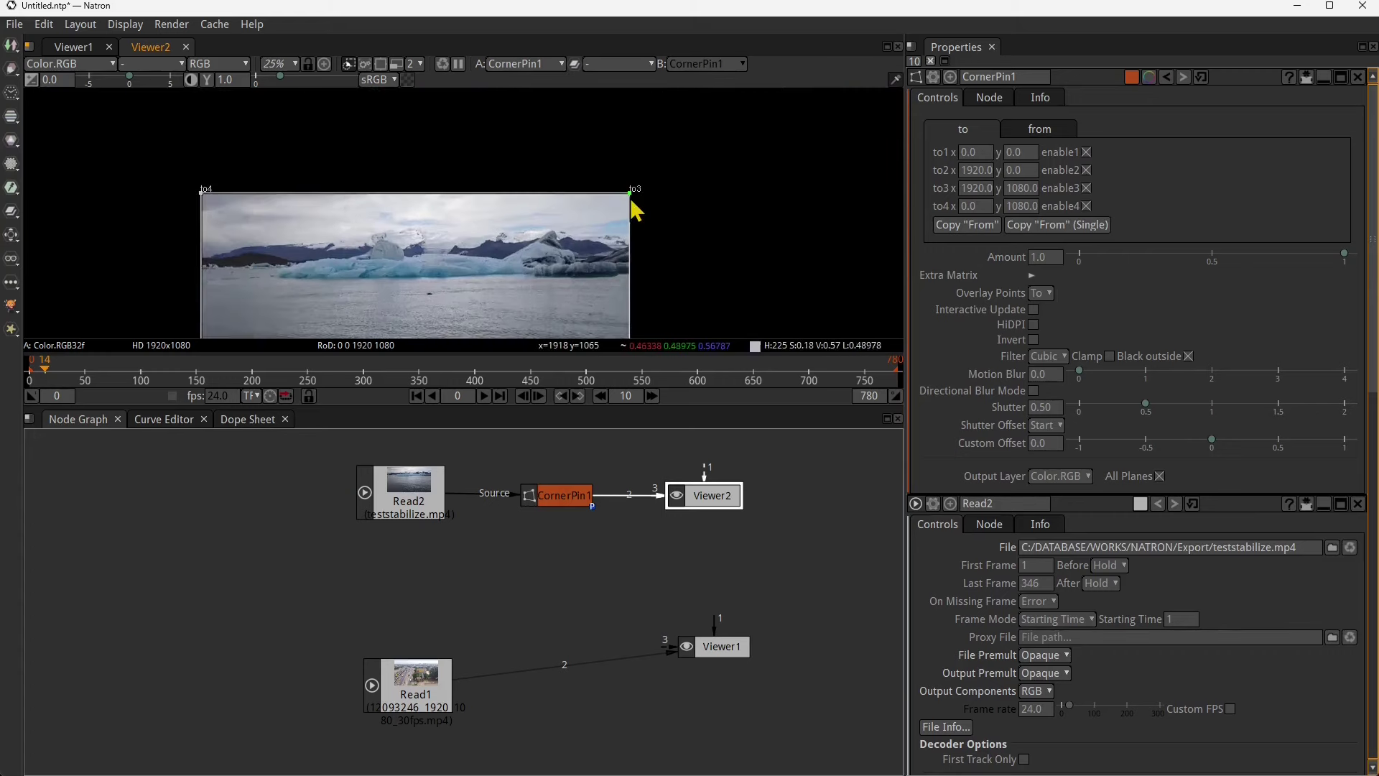
scroll(575, 209, up, 5)
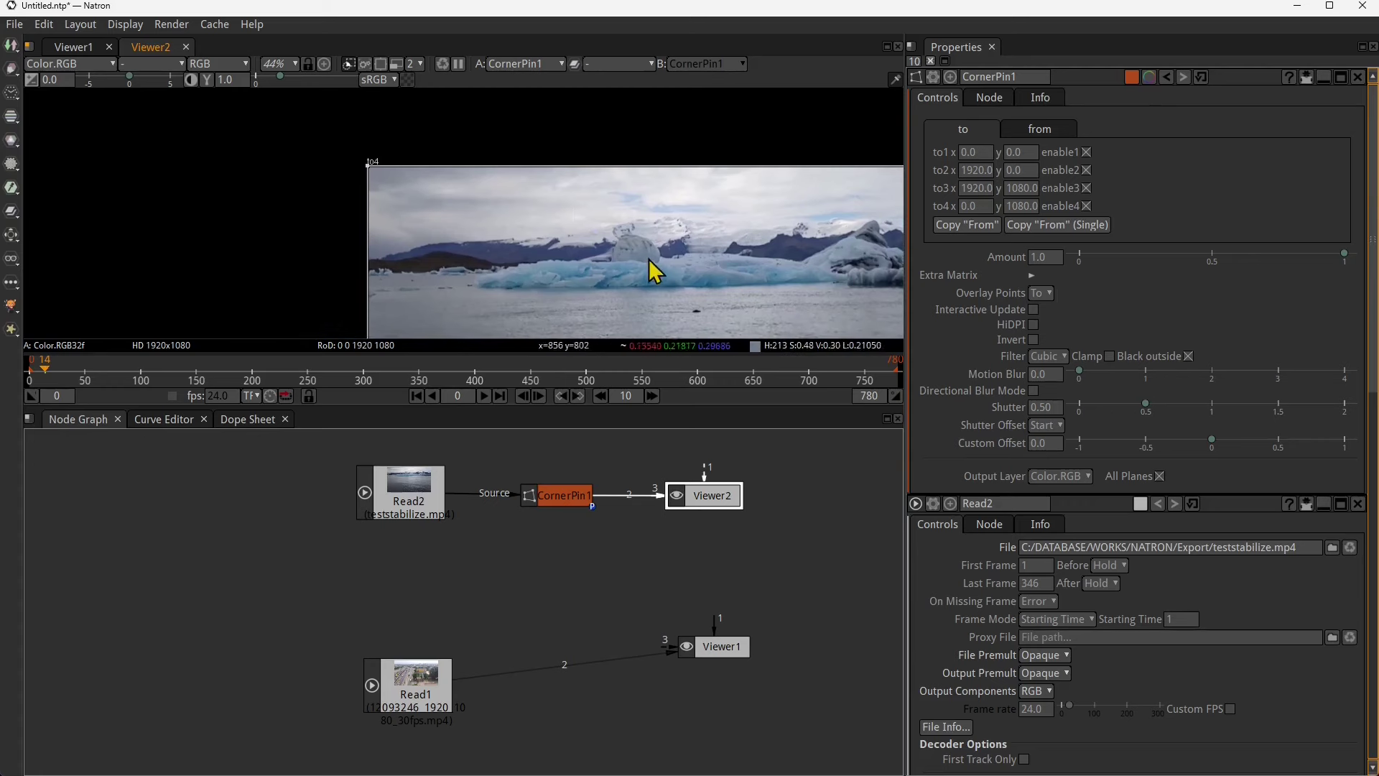
scroll(654, 271, down, 5)
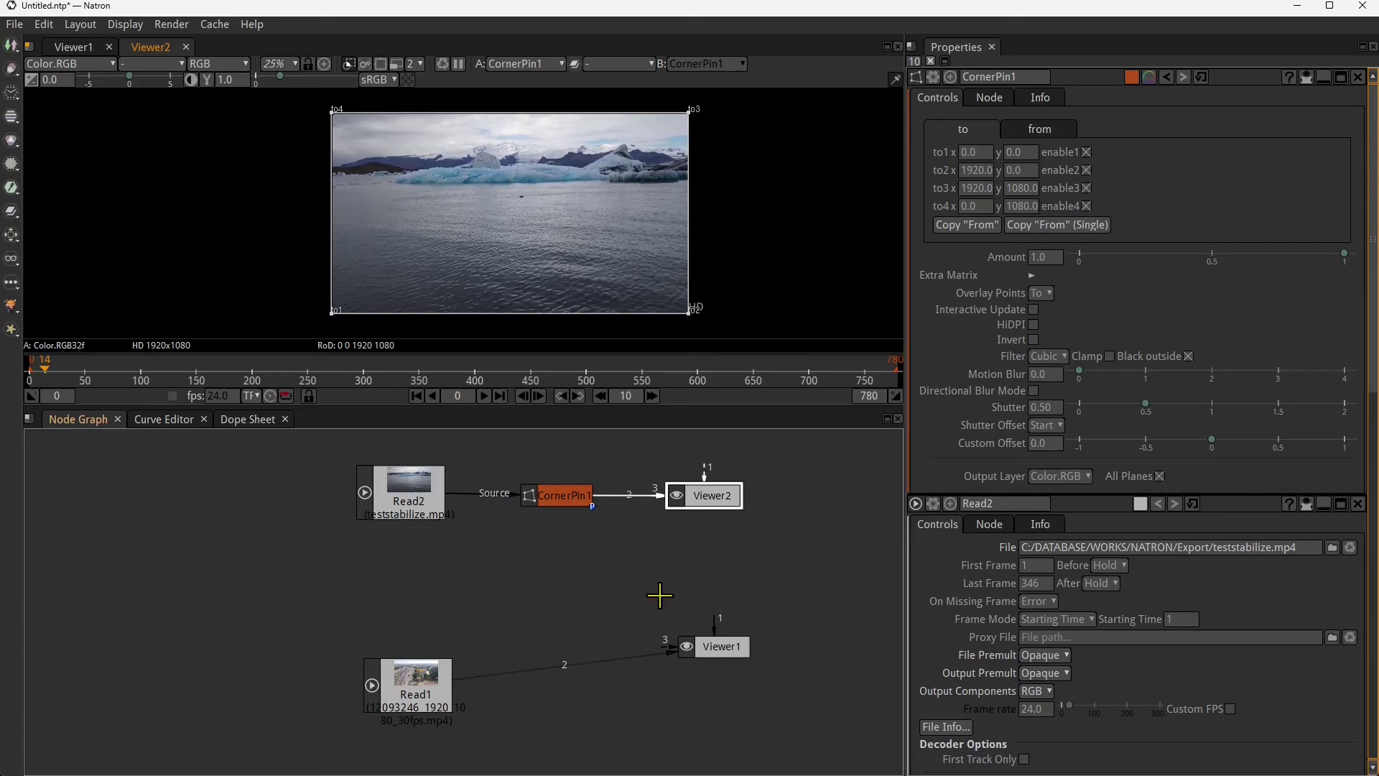
- Insert a Tracker node between Read1 and Viewer1 and arrange the three nodes in a spaced horizontal row
drag(731, 652, 719, 690)
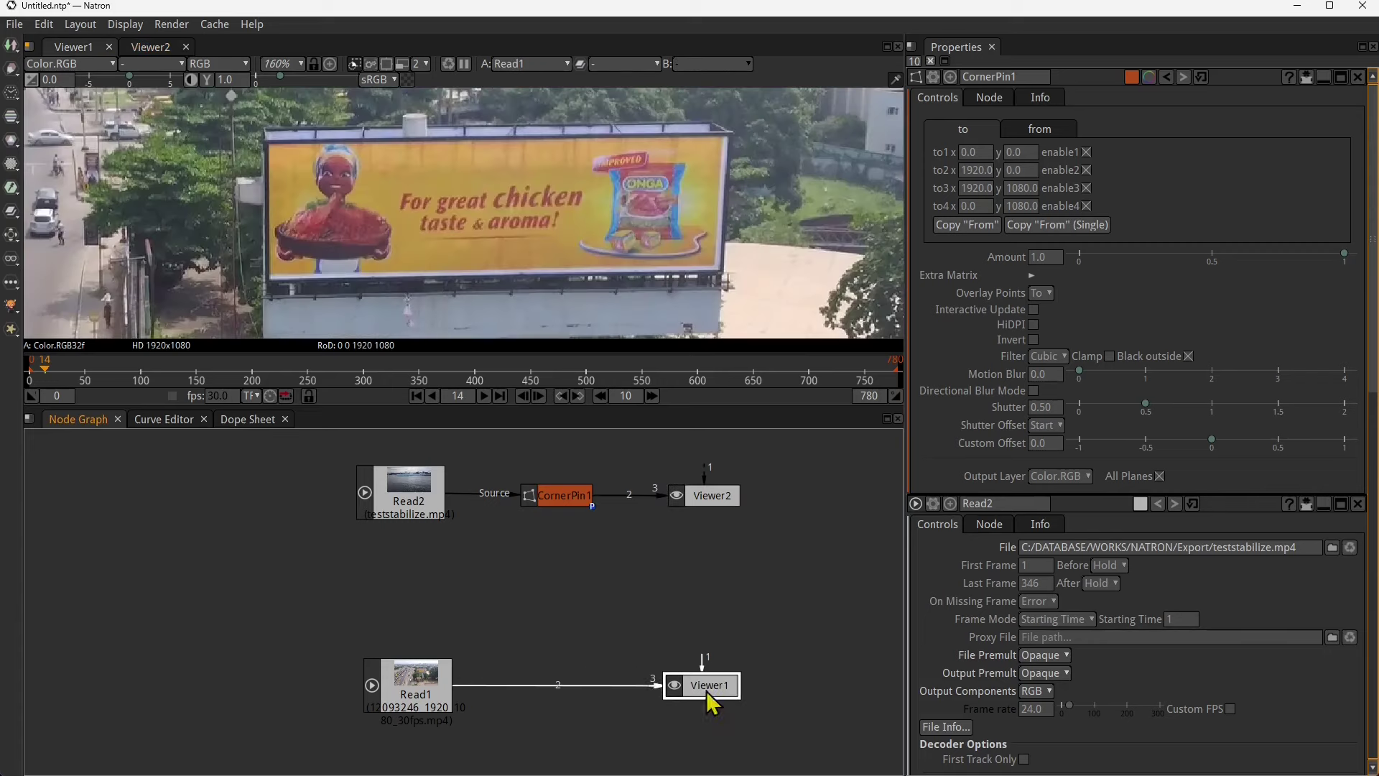
drag(410, 701, 401, 702)
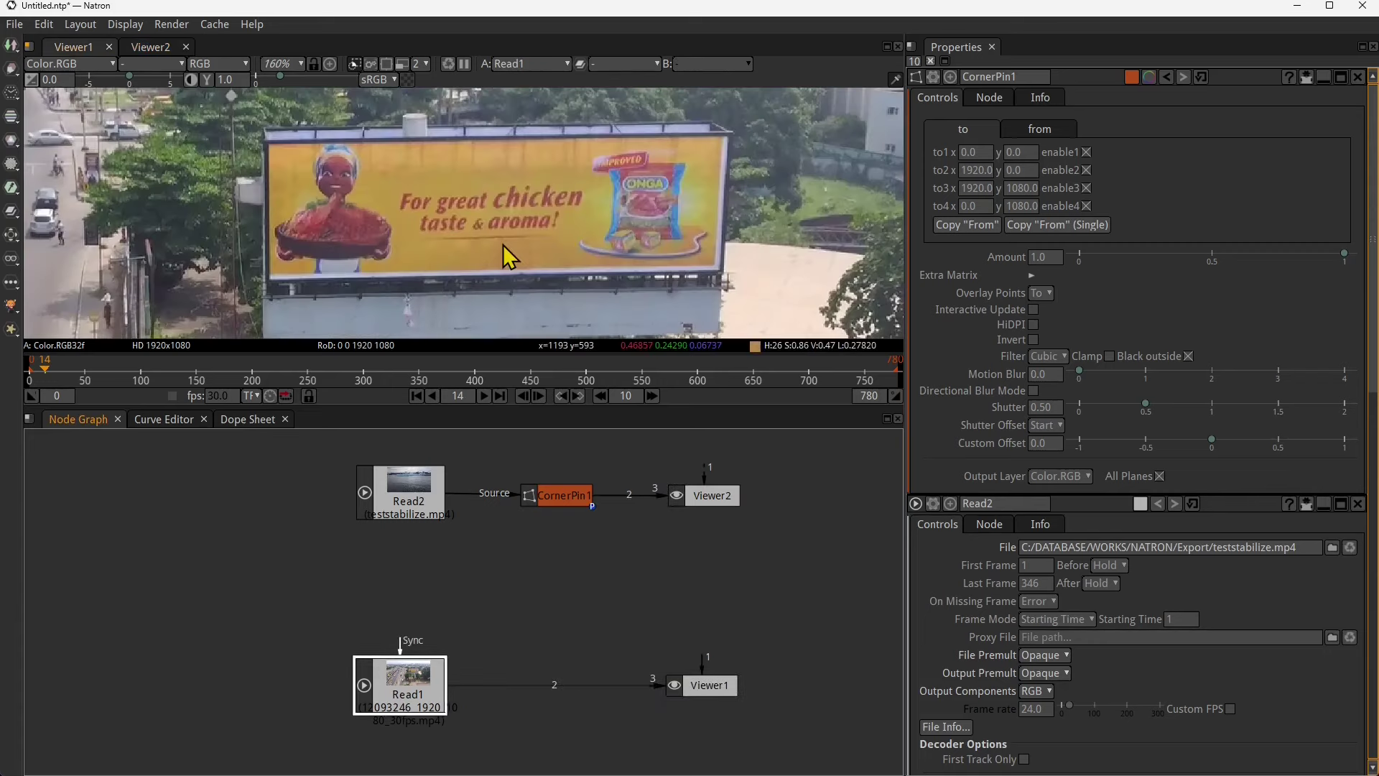
click(11, 236)
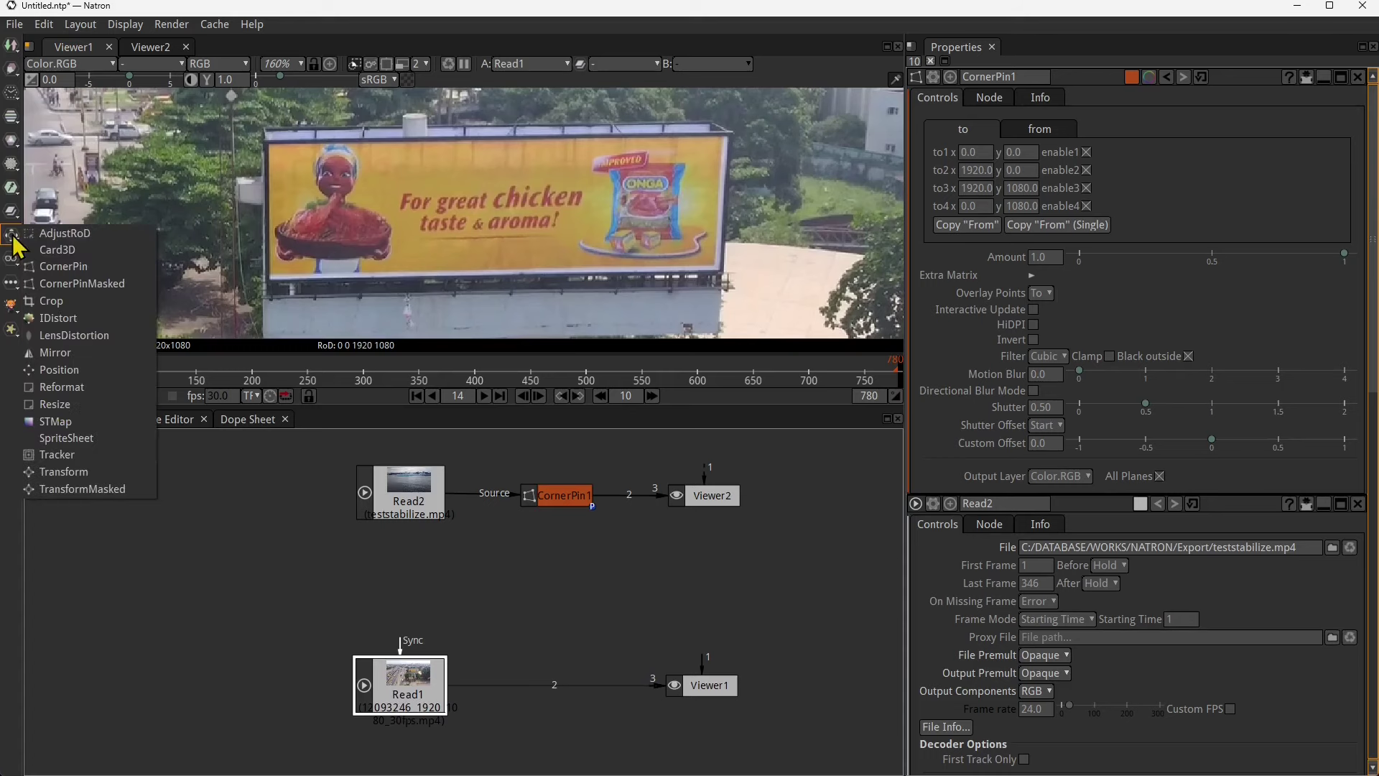
click(58, 455)
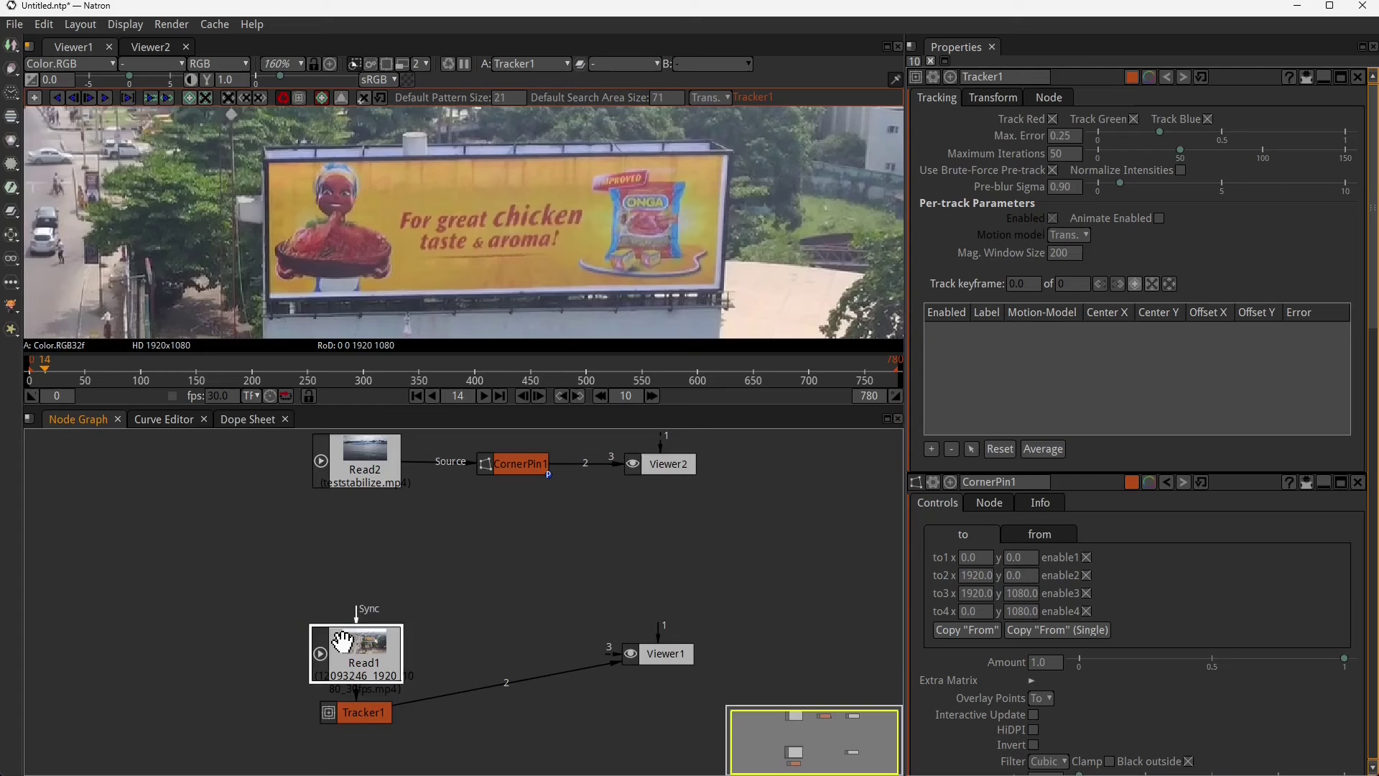
drag(366, 650, 310, 650)
drag(344, 708, 502, 665)
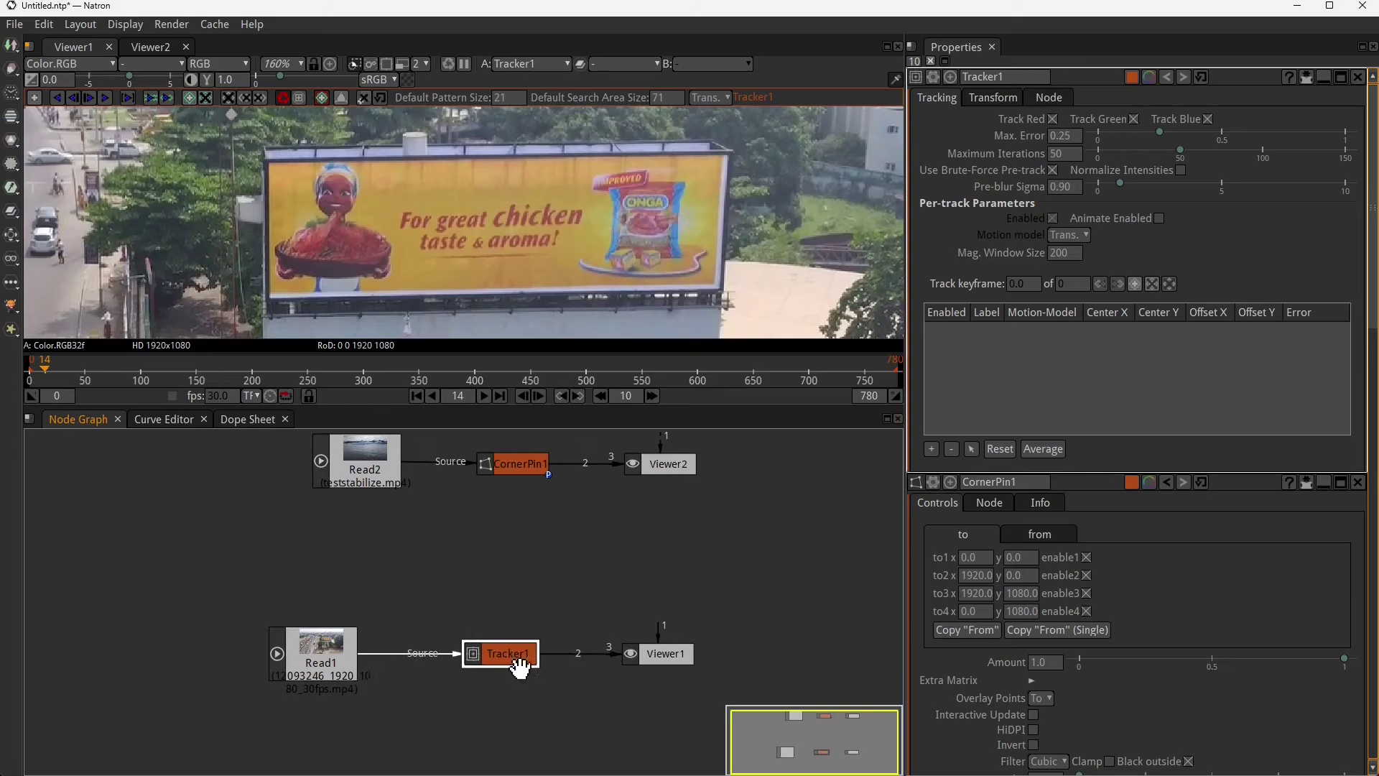
drag(672, 662, 728, 662)
mouse_move(503, 654)
mouse_down()
mouse_move(529, 653)
mouse_move(513, 668)
mouse_up()
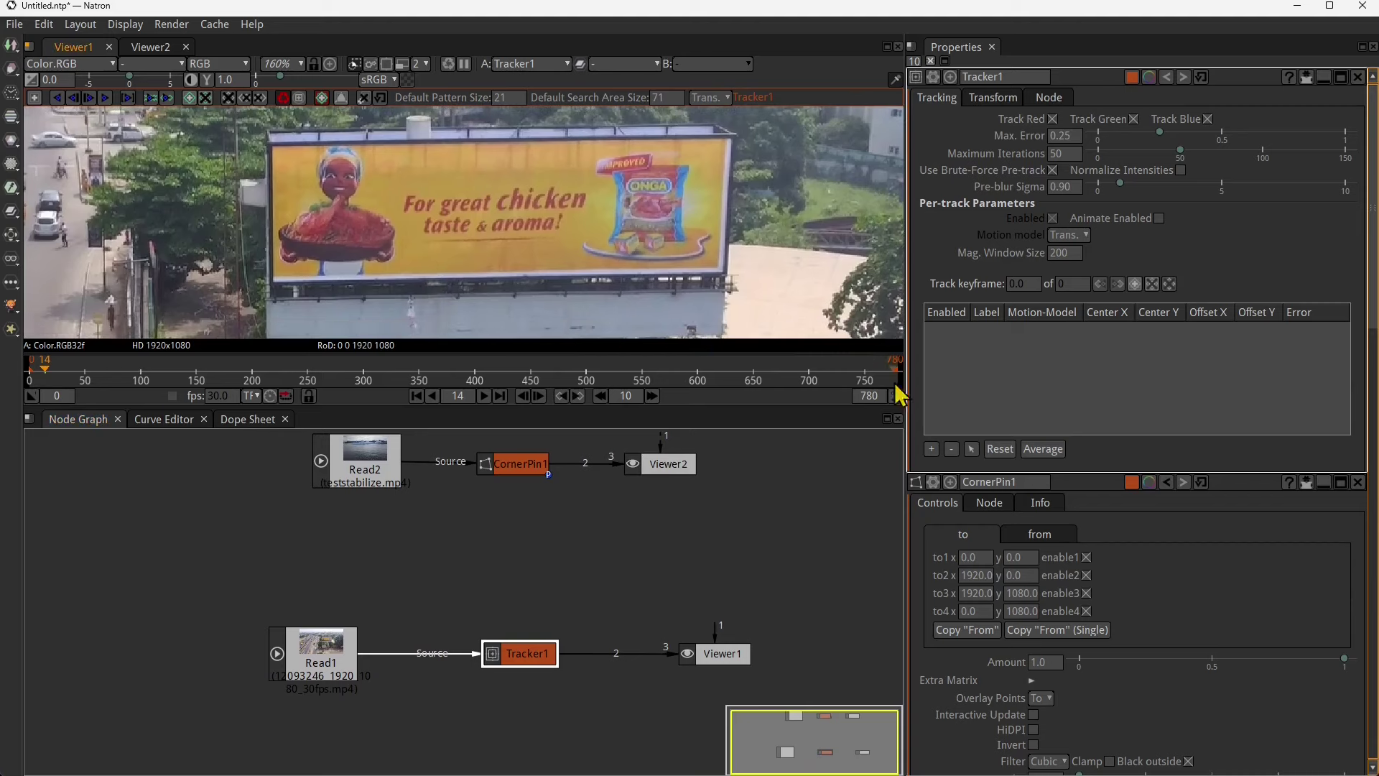
- Add a track to Tracker1 and place its center on the billboard face's lower-left corner, at about x 992, y 566
click(931, 450)
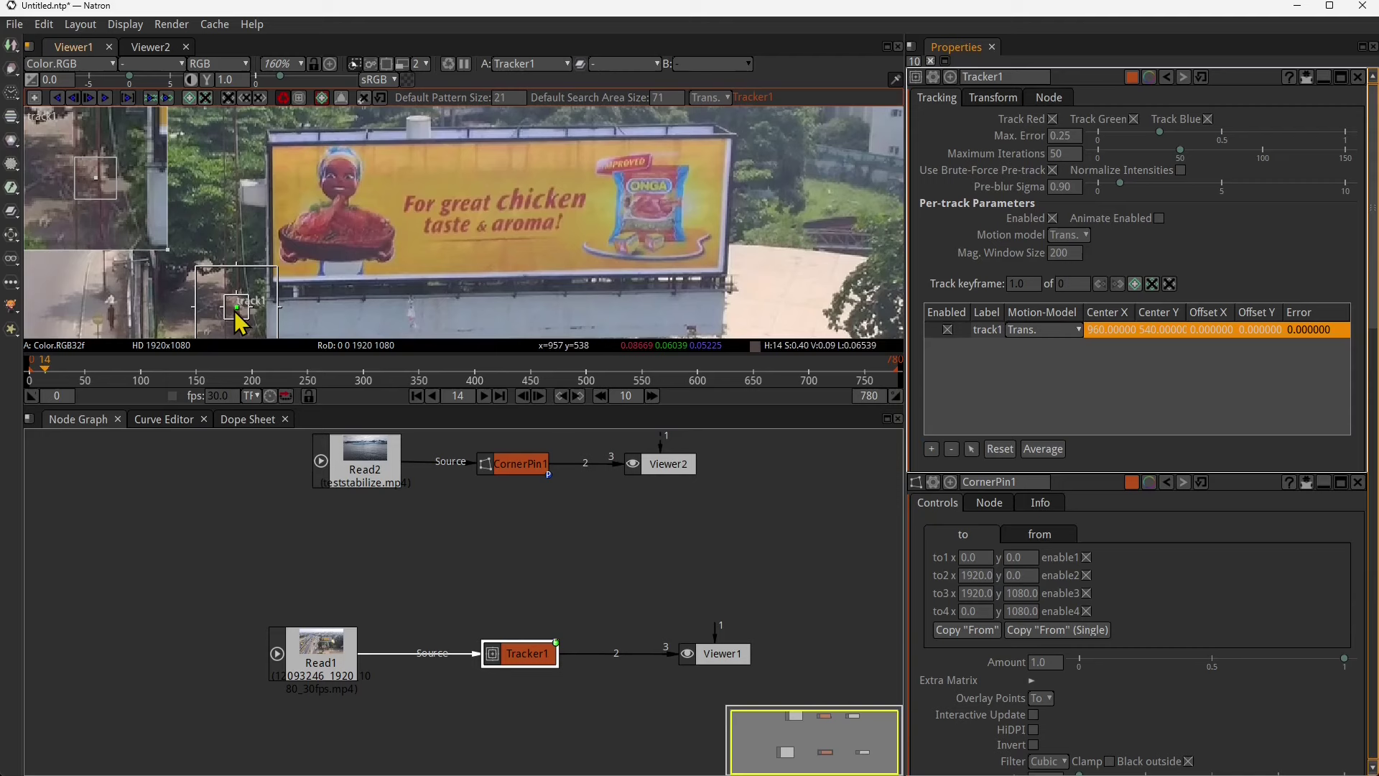
drag(236, 313, 278, 290)
scroll(273, 294, up, 5)
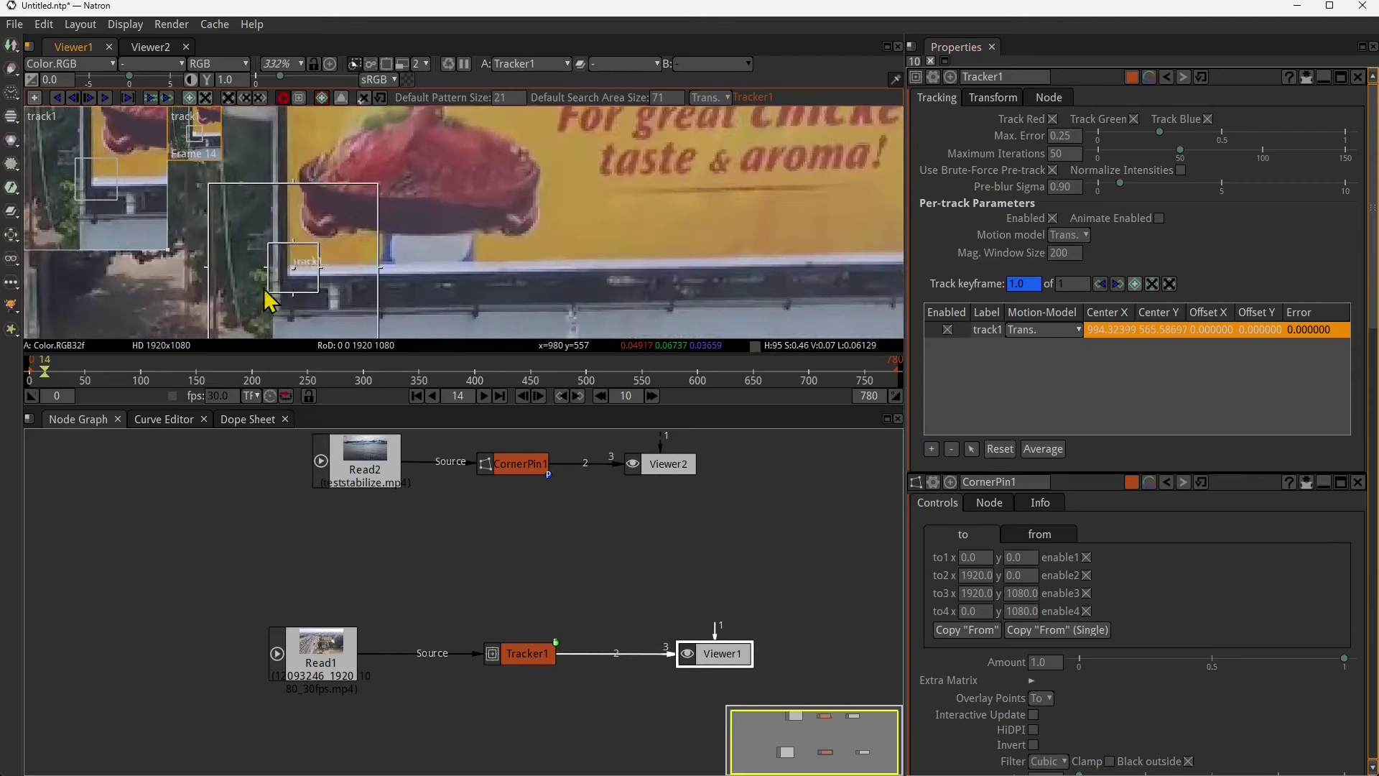
scroll(267, 294, up, 11)
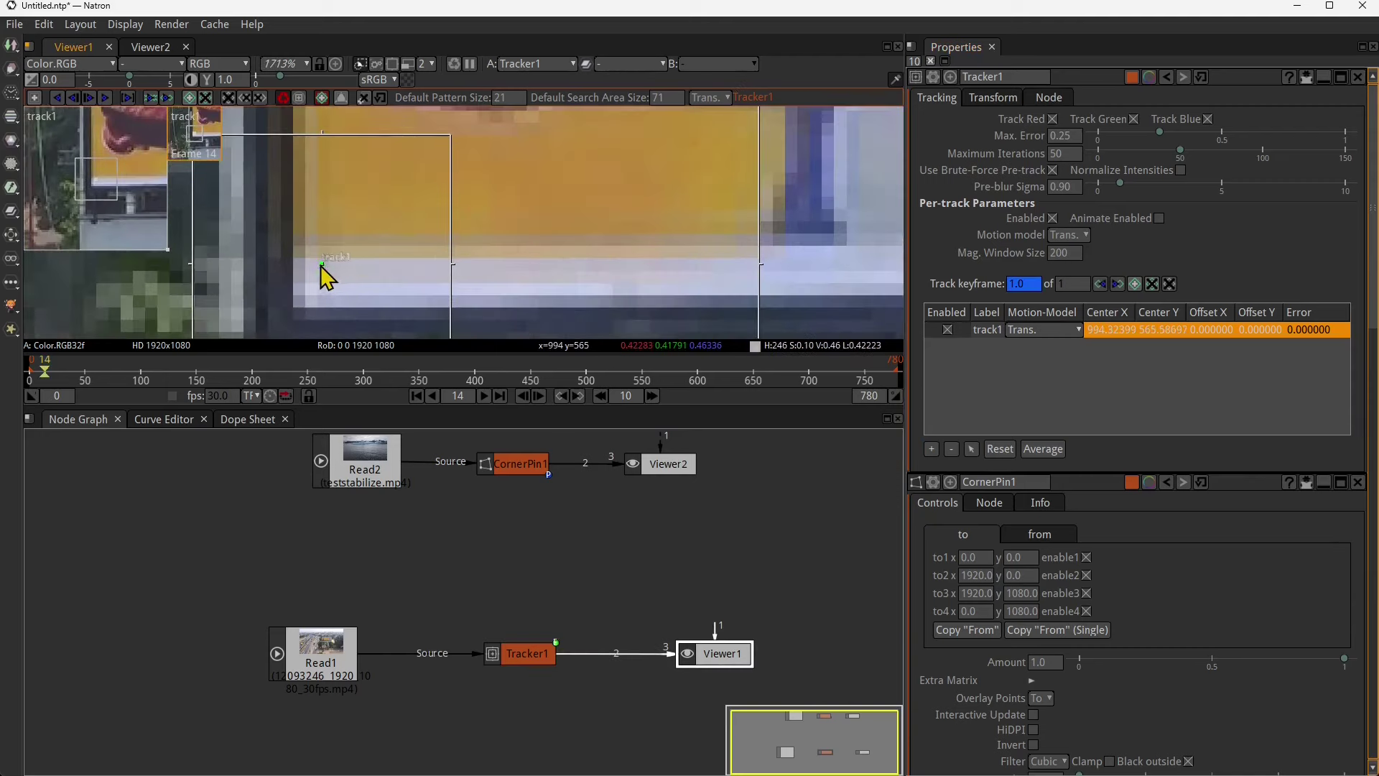
drag(321, 265, 294, 258)
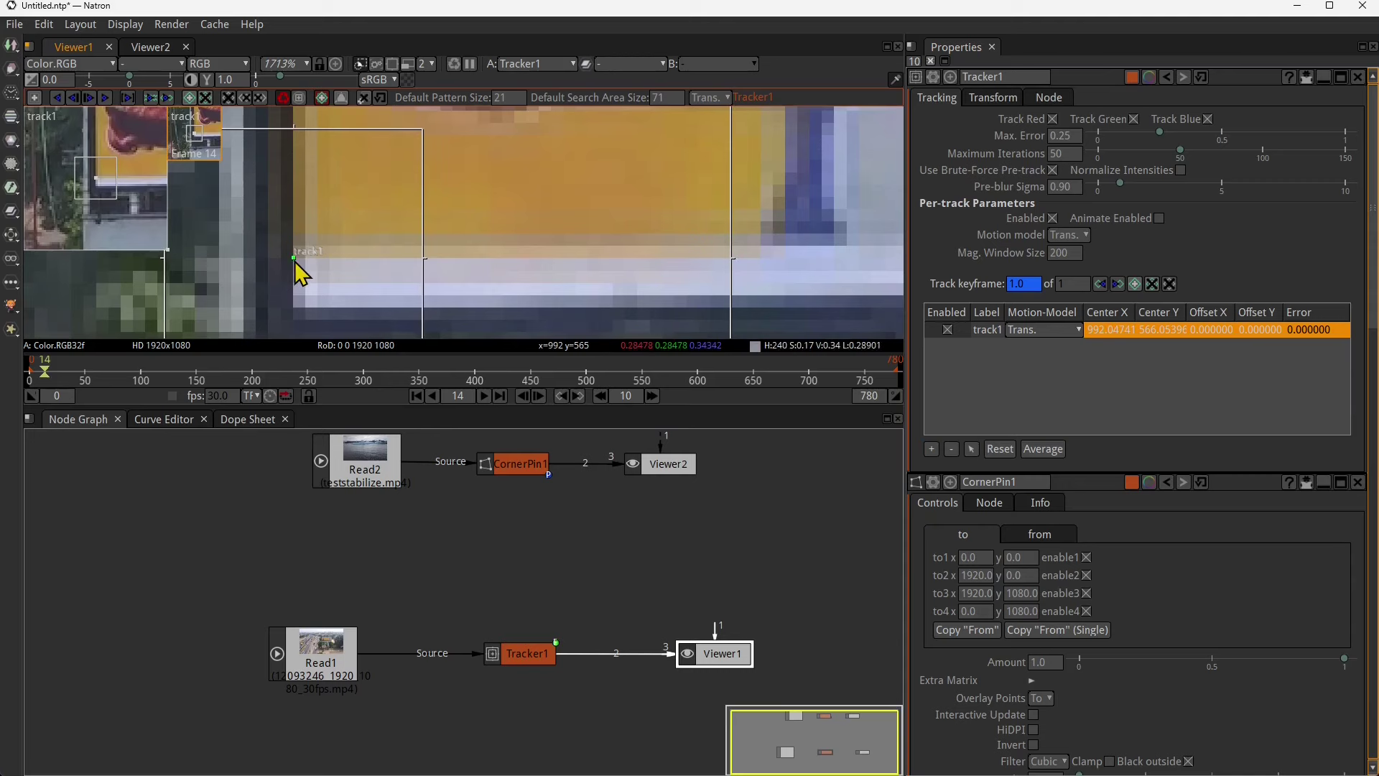
- Adjust the track's pattern and search boxes so they closely surround the billboard's lower-left corner
scroll(295, 261, down, 6)
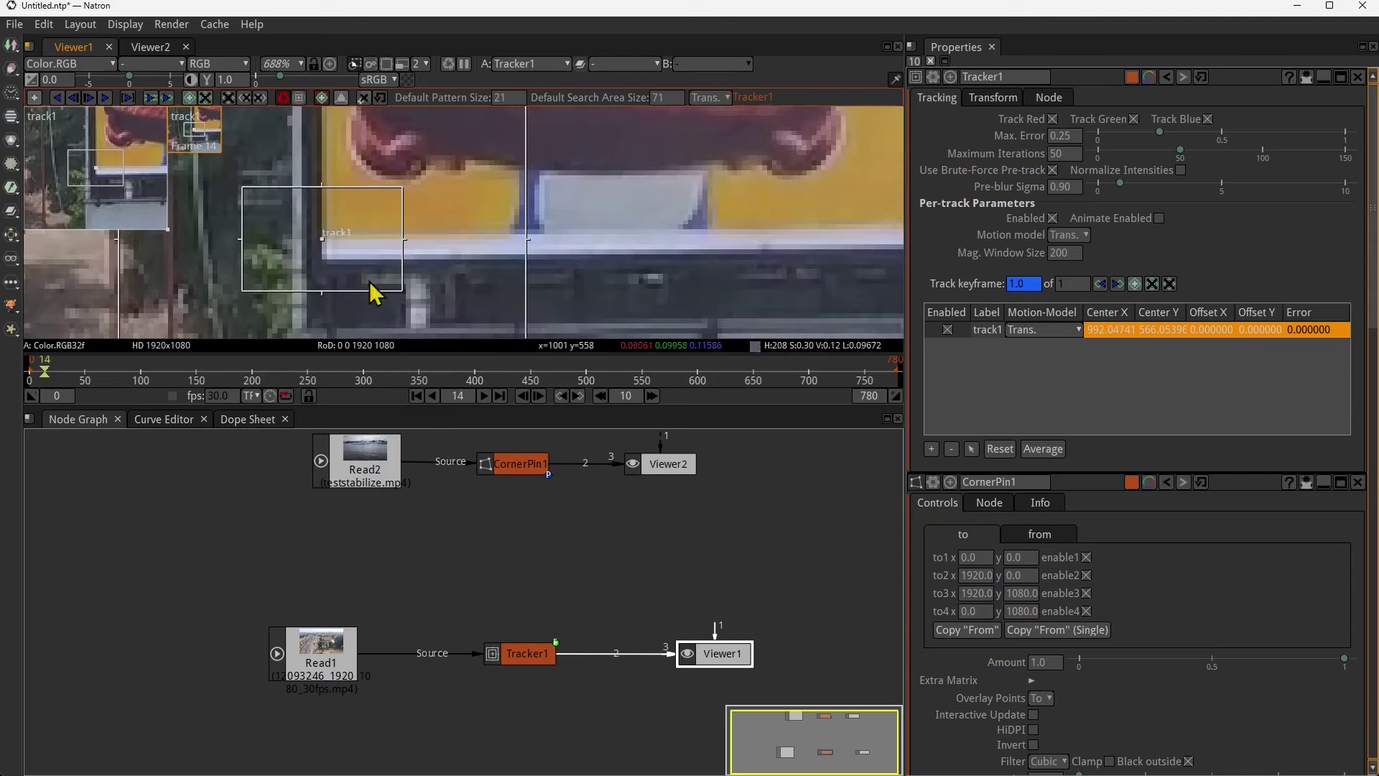
scroll(352, 269, down, 4)
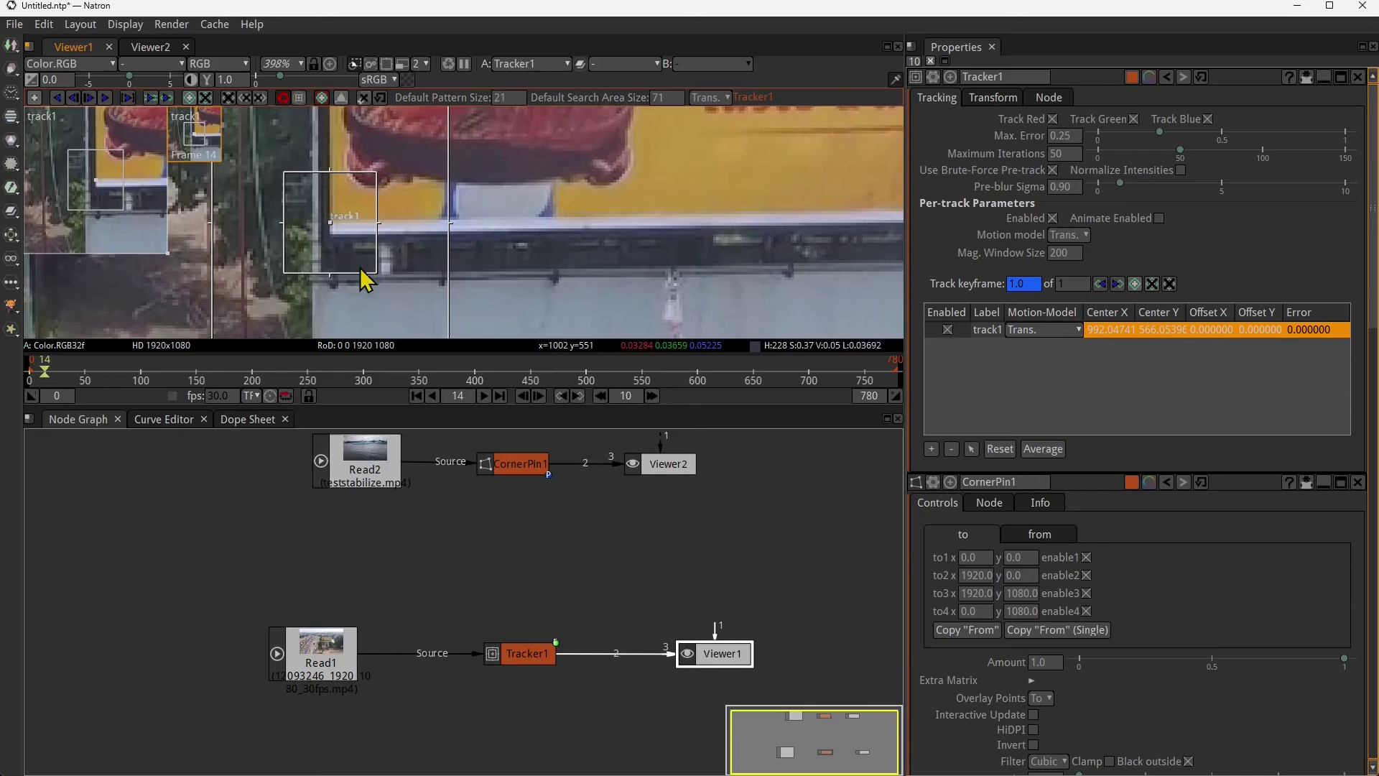
scroll(359, 252, down, 1)
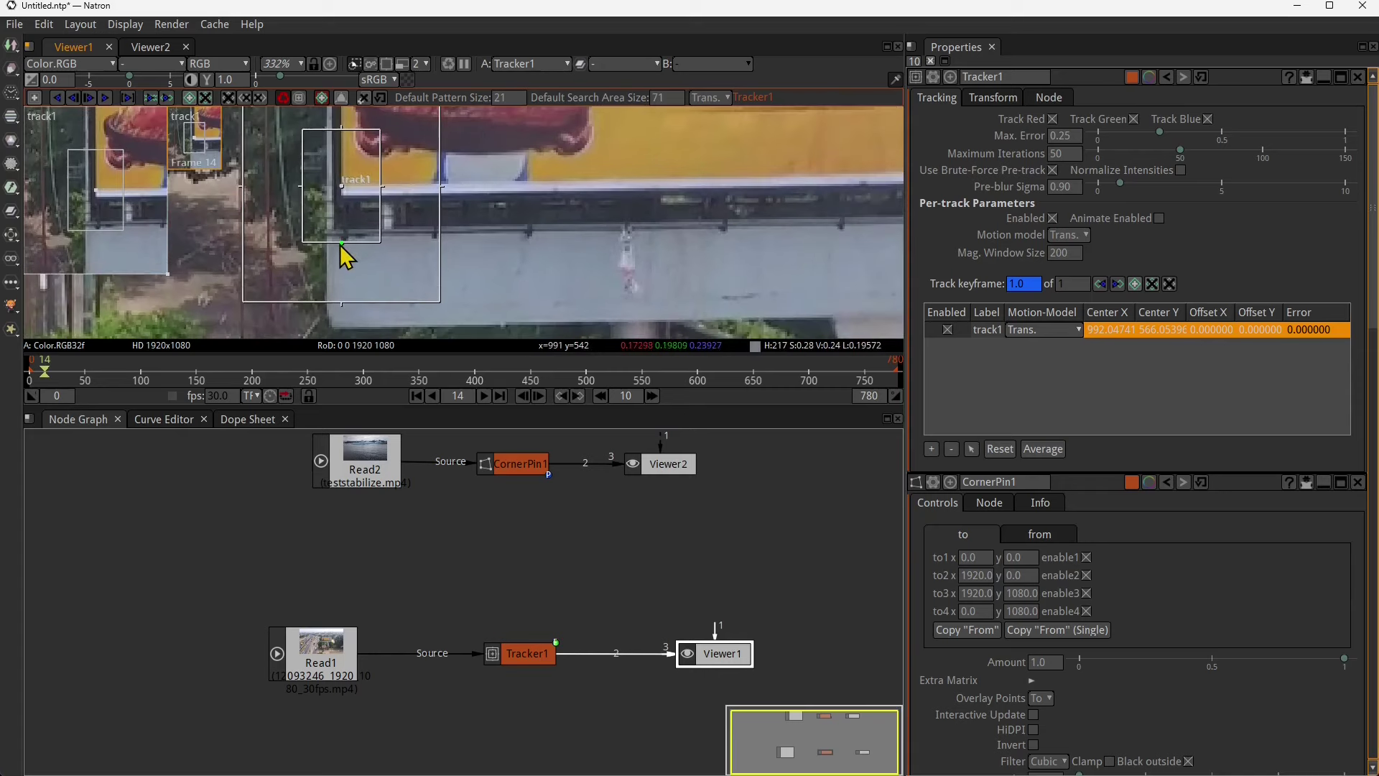
scroll(356, 272, down, 3)
drag(355, 296, 367, 280)
drag(414, 231, 407, 231)
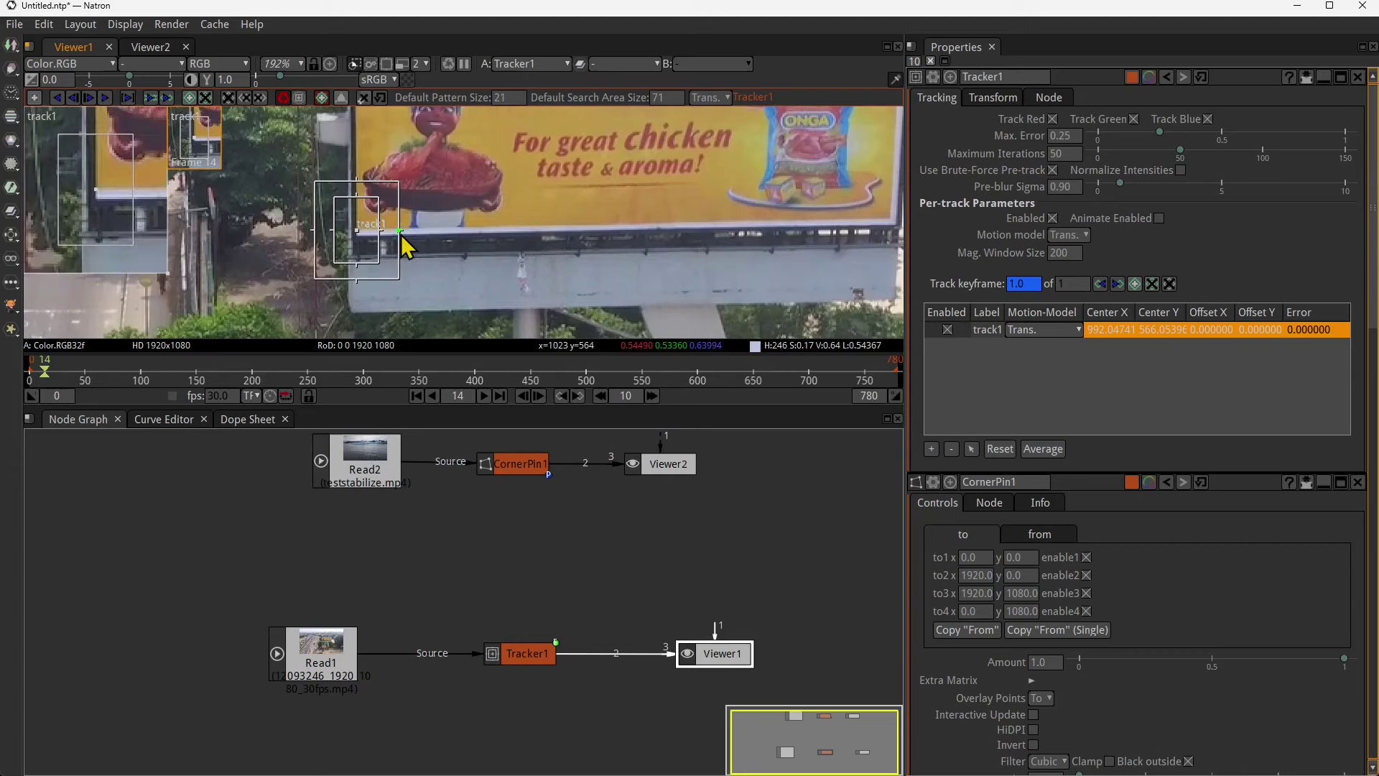
scroll(410, 248, down, 5)
scroll(435, 266, up, 2)
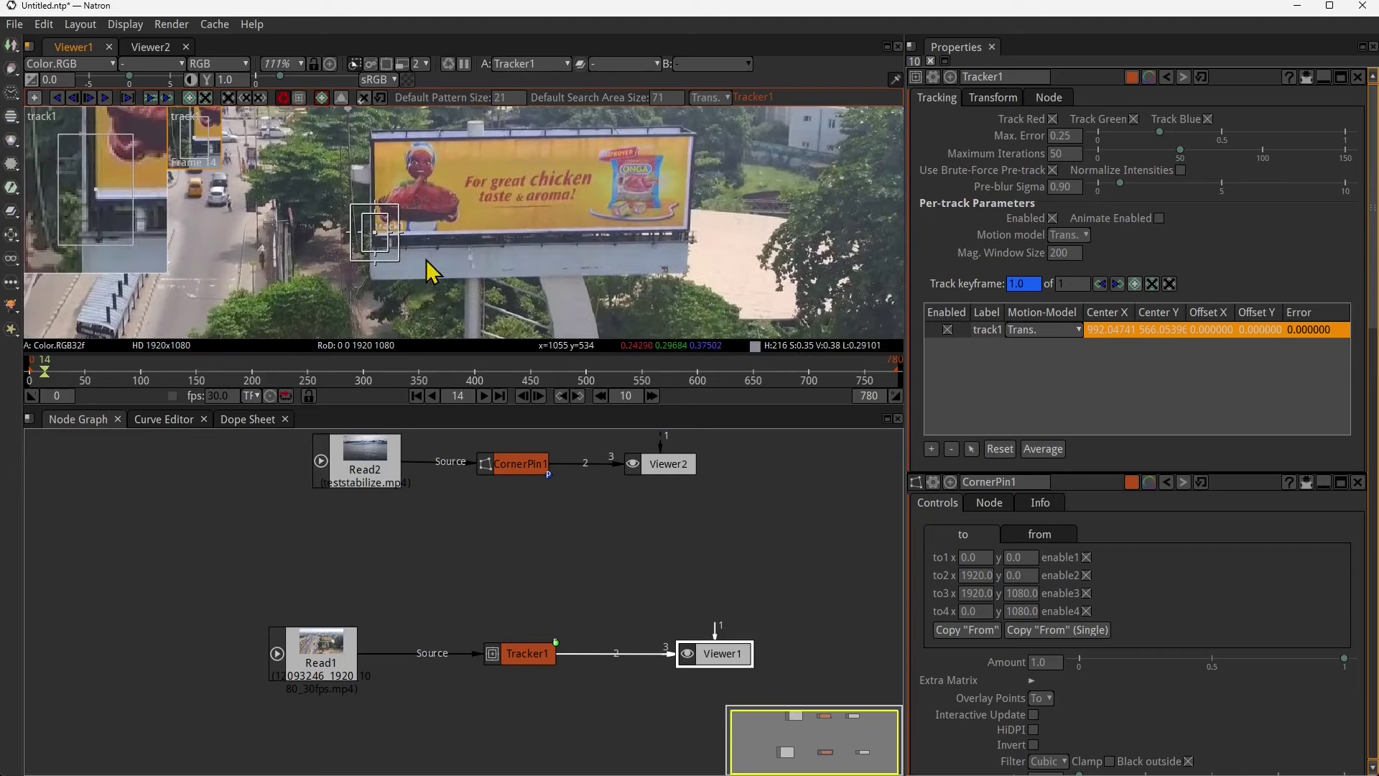
- Set Tracker1's motion type to Match-Move and its transform type to Transform
click(989, 98)
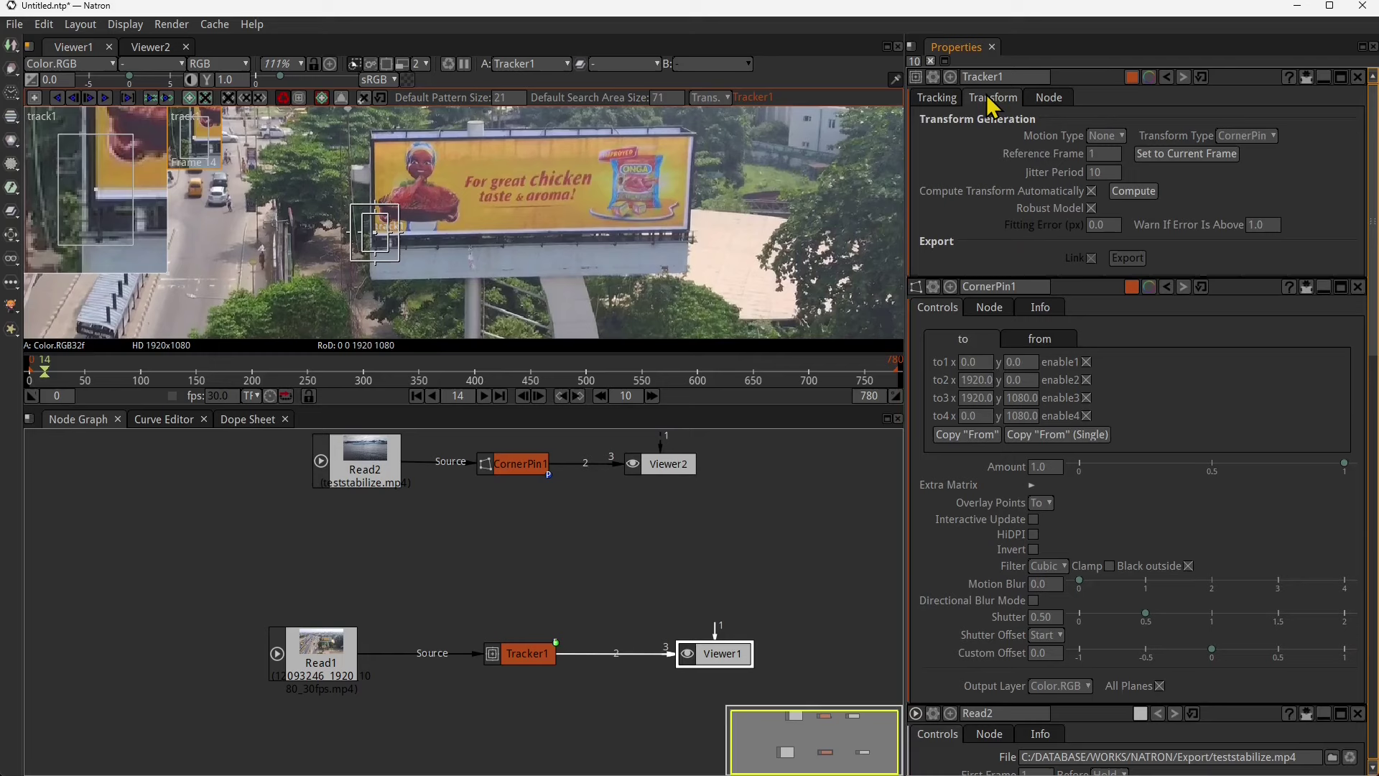
click(1106, 136)
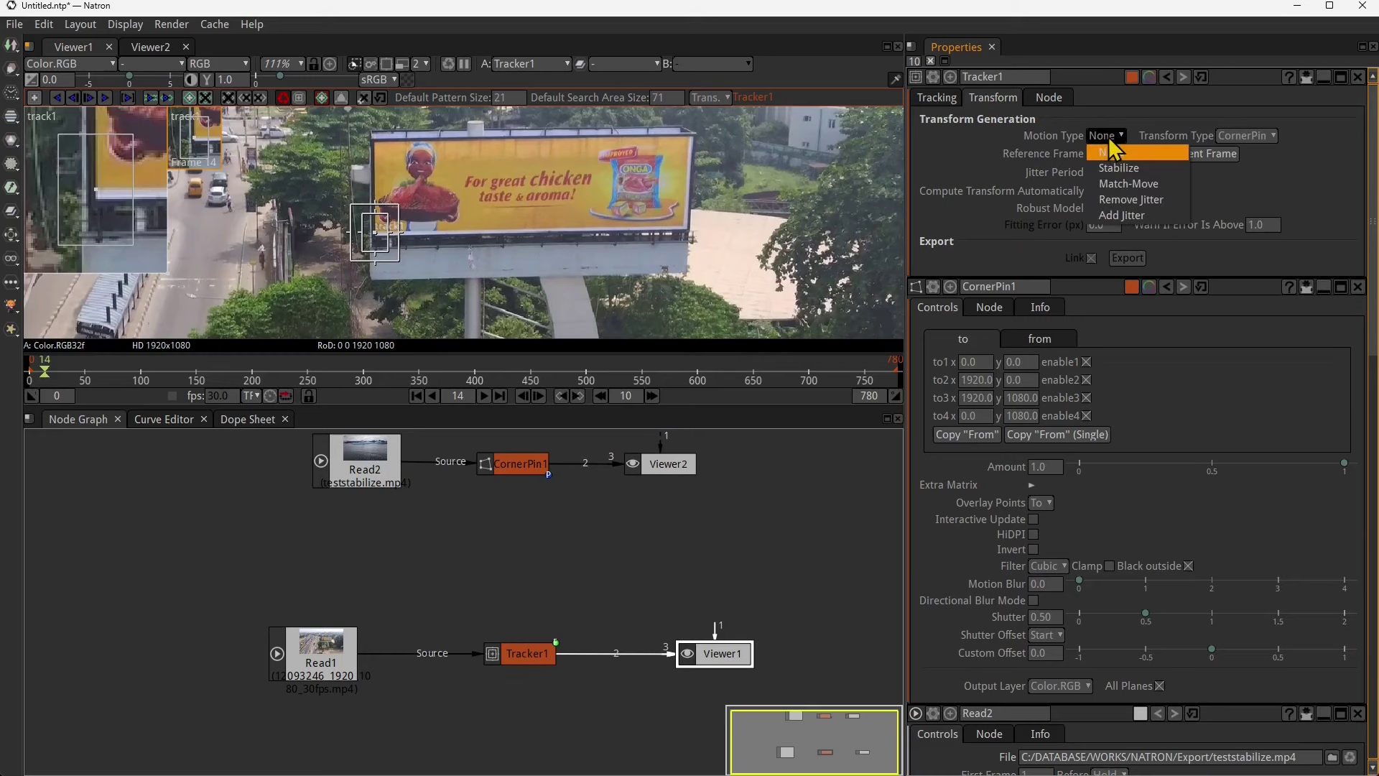
click(1114, 179)
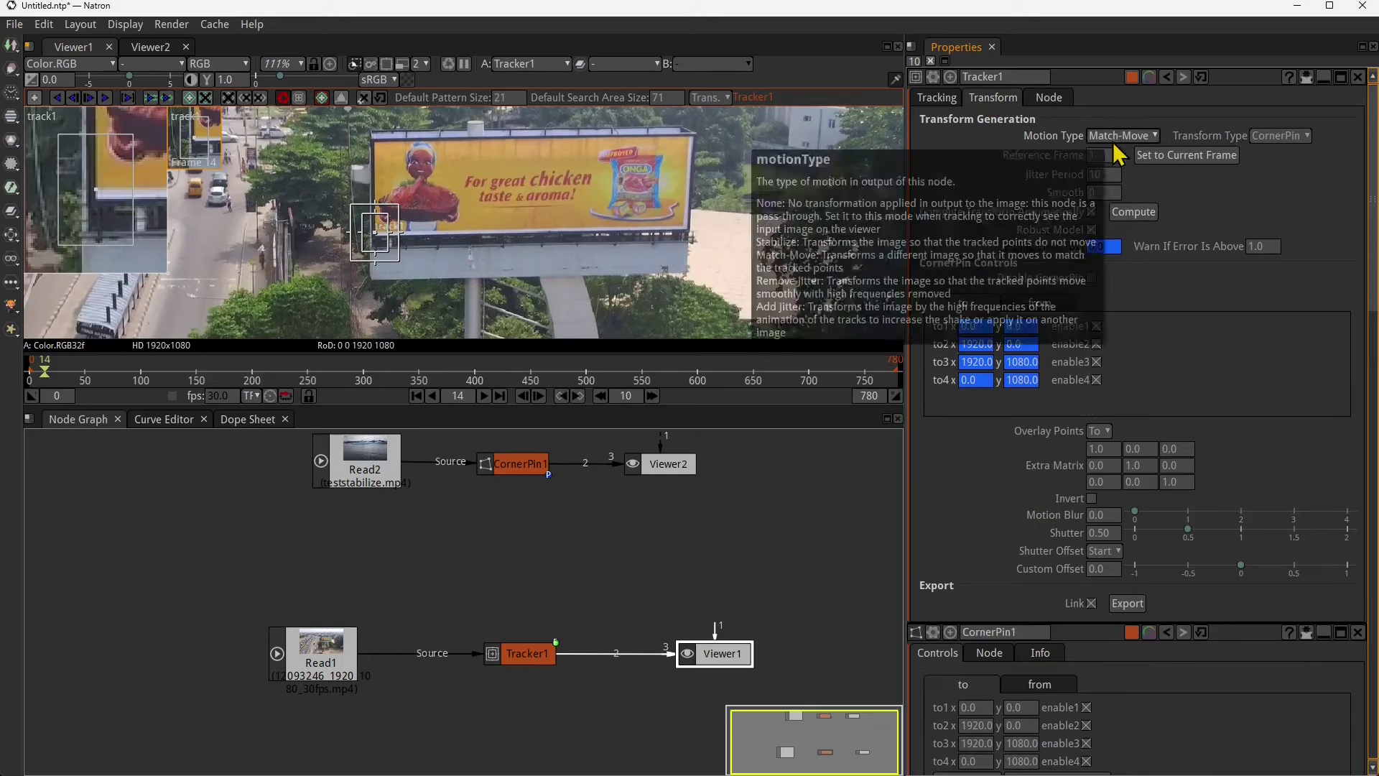
click(1282, 136)
click(1281, 152)
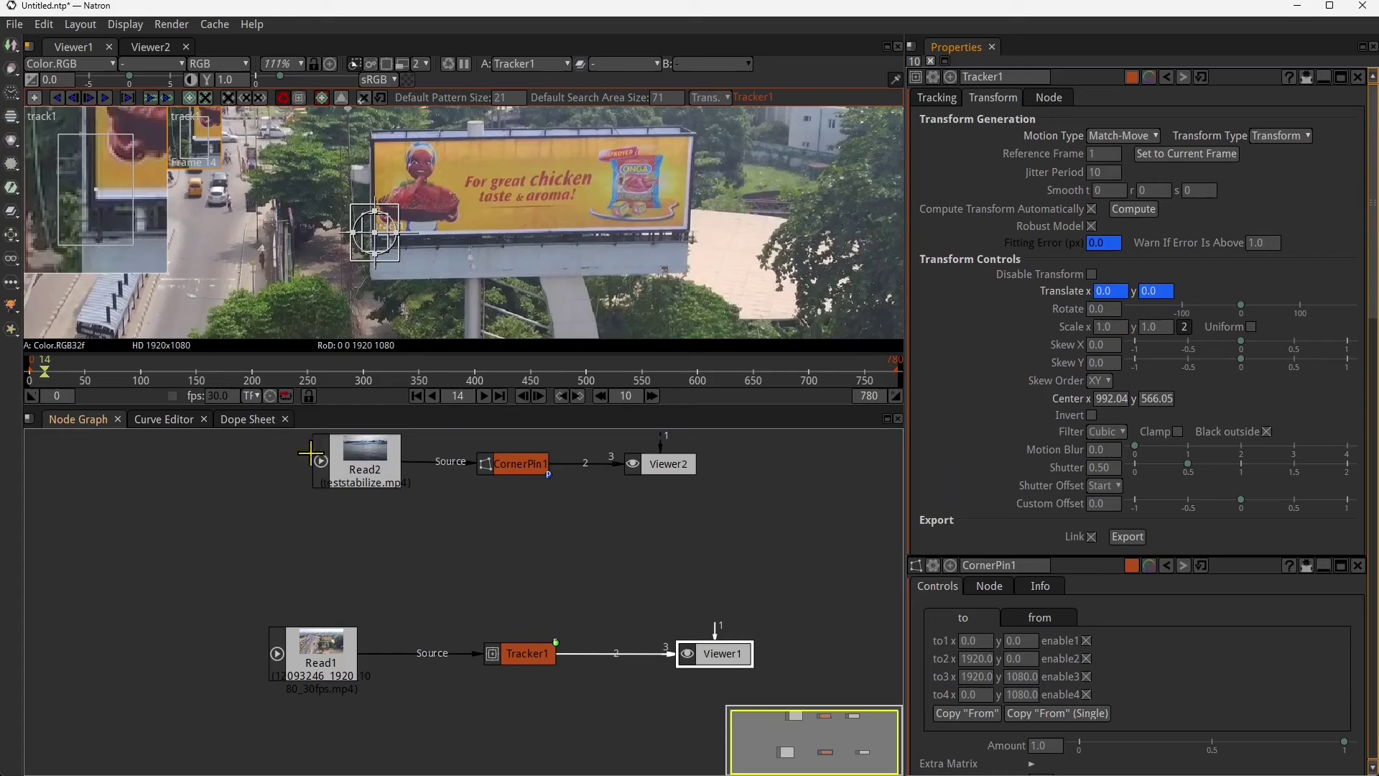
- Go to frame 0 and move the track point onto the billboard face's lower-left corner, at about x 994, y 575
click(415, 399)
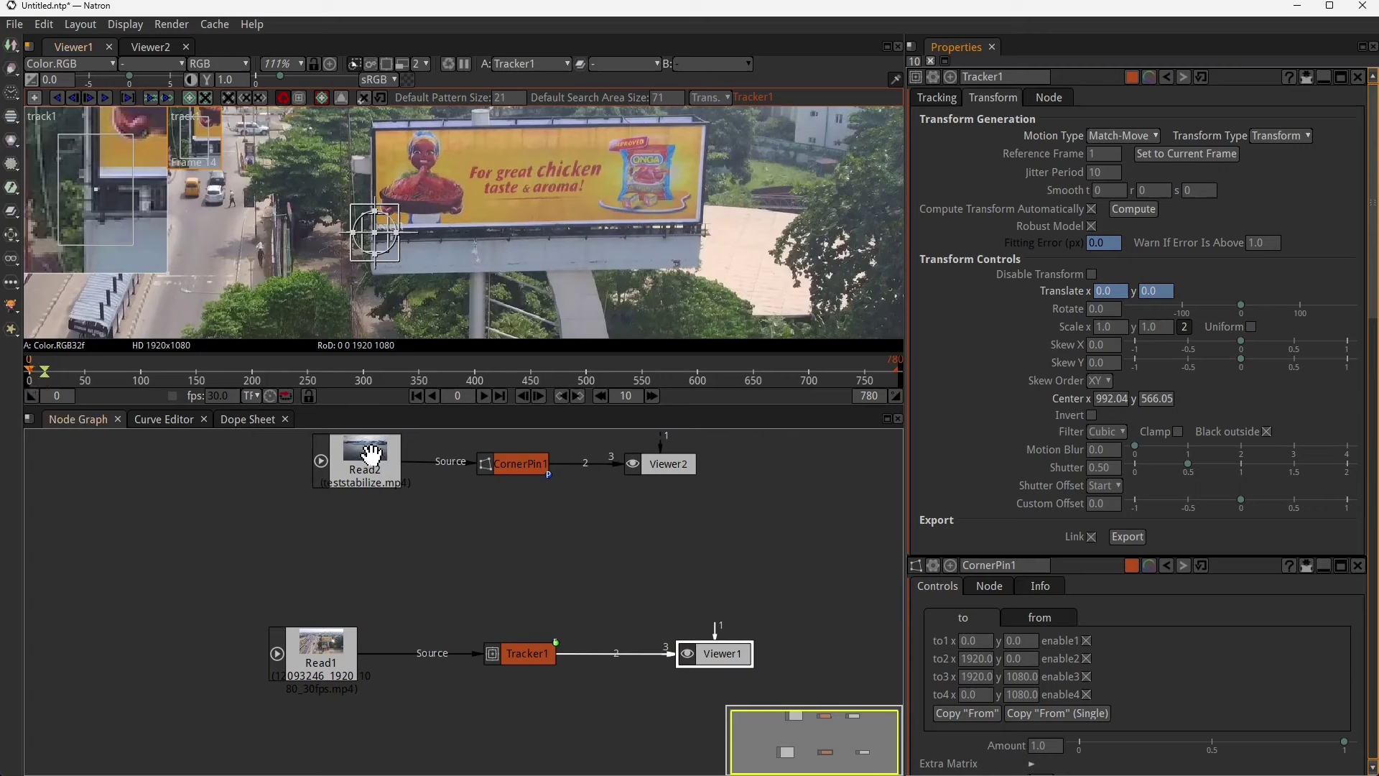
scroll(380, 237, up, 9)
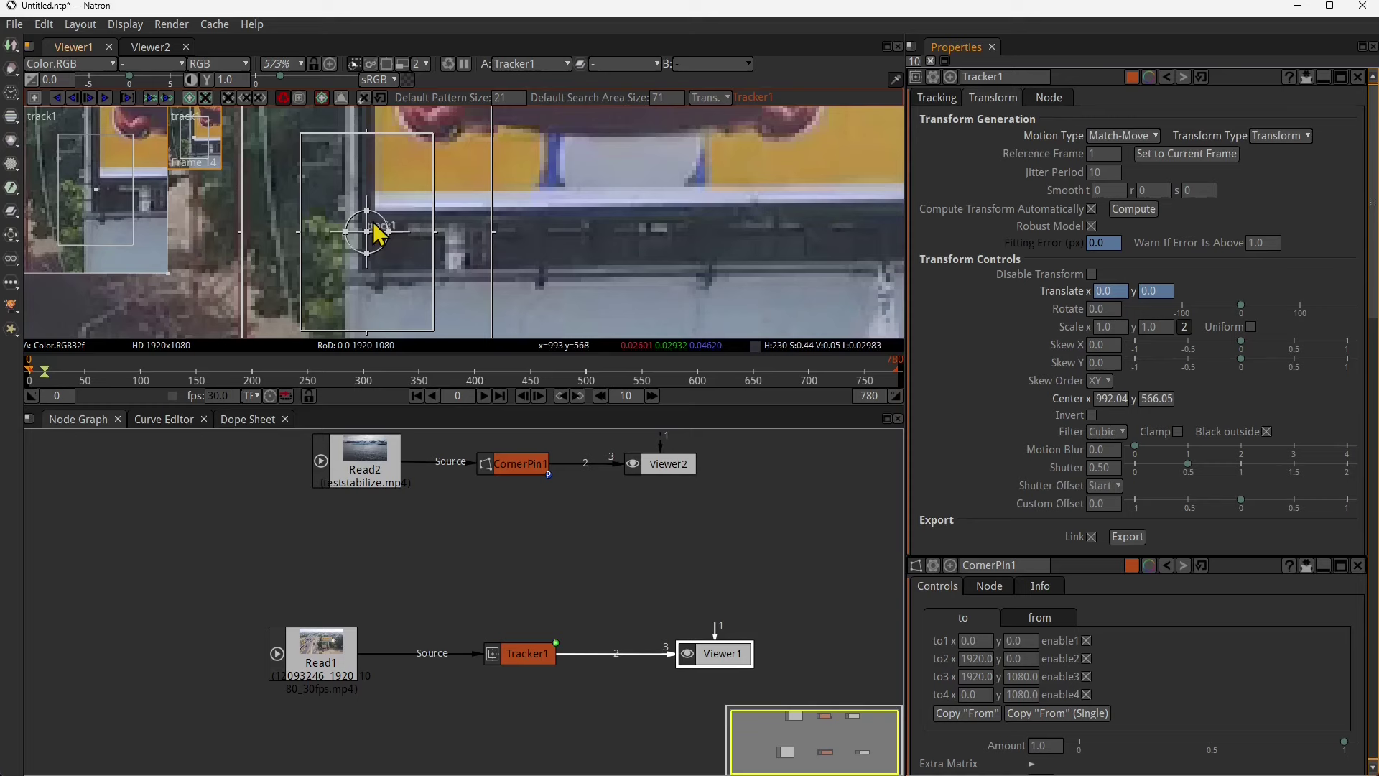
drag(369, 233, 380, 198)
- Delete the billboard corner track from Tracker1's track list
click(937, 97)
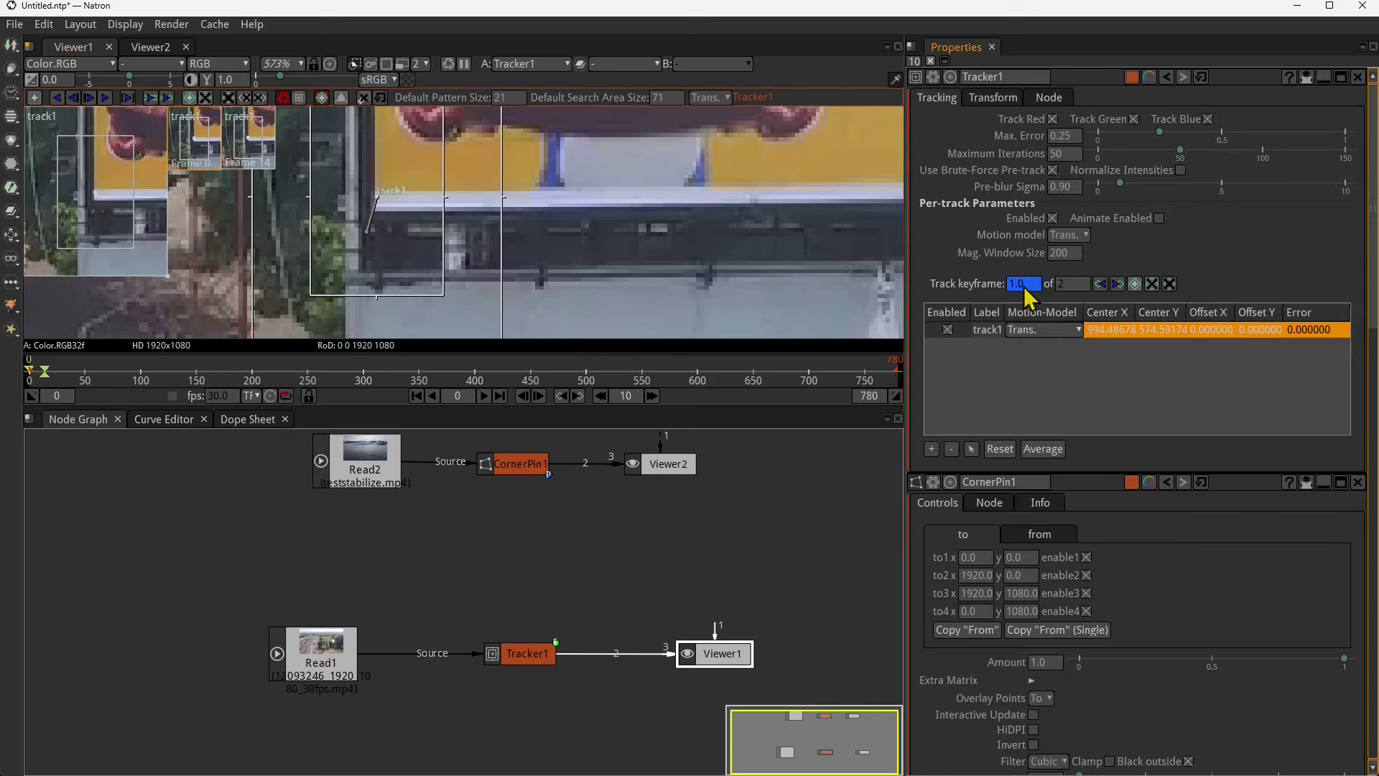
click(951, 449)
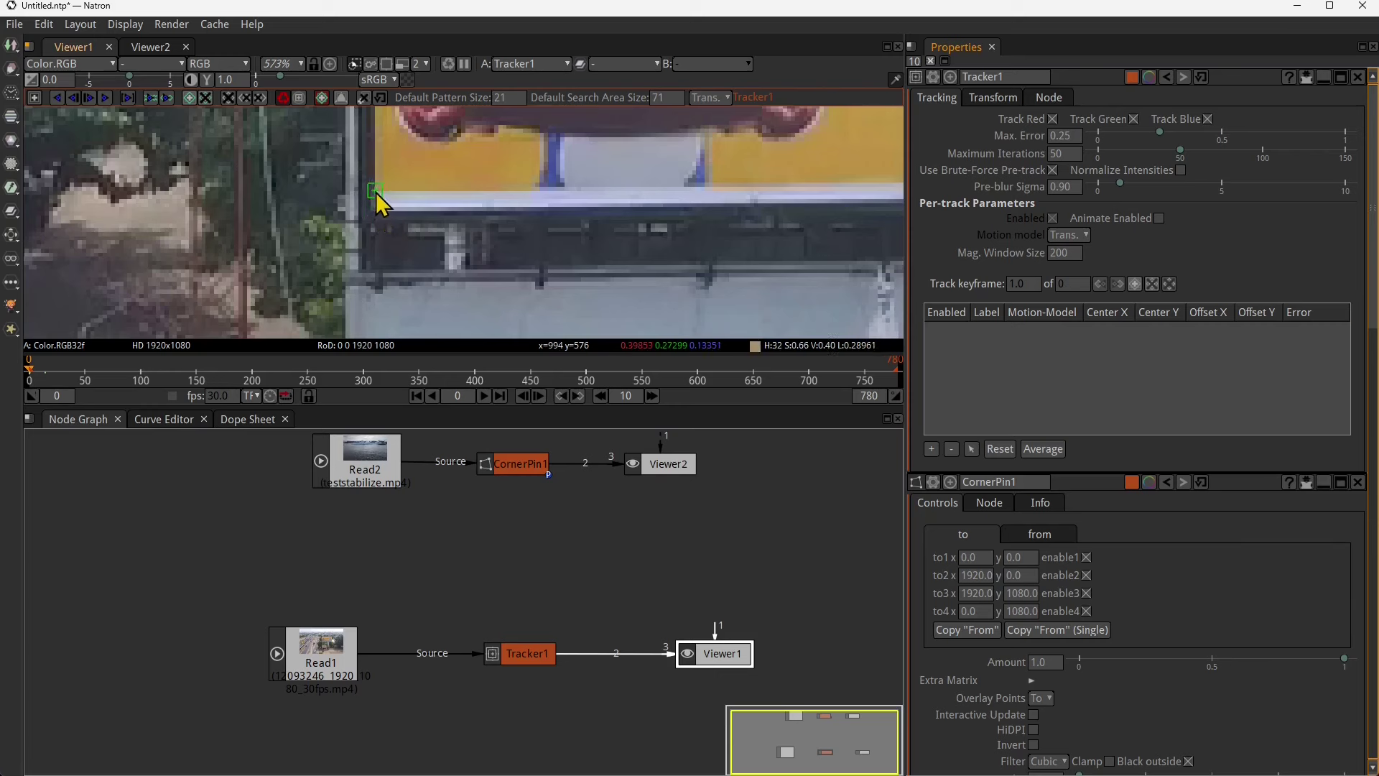
- Add a track on the billboard face's lower-left corner, at about x 994, y 576, and track it forward
ctrl+alt+click(378, 204)
scroll(375, 227, down, 3)
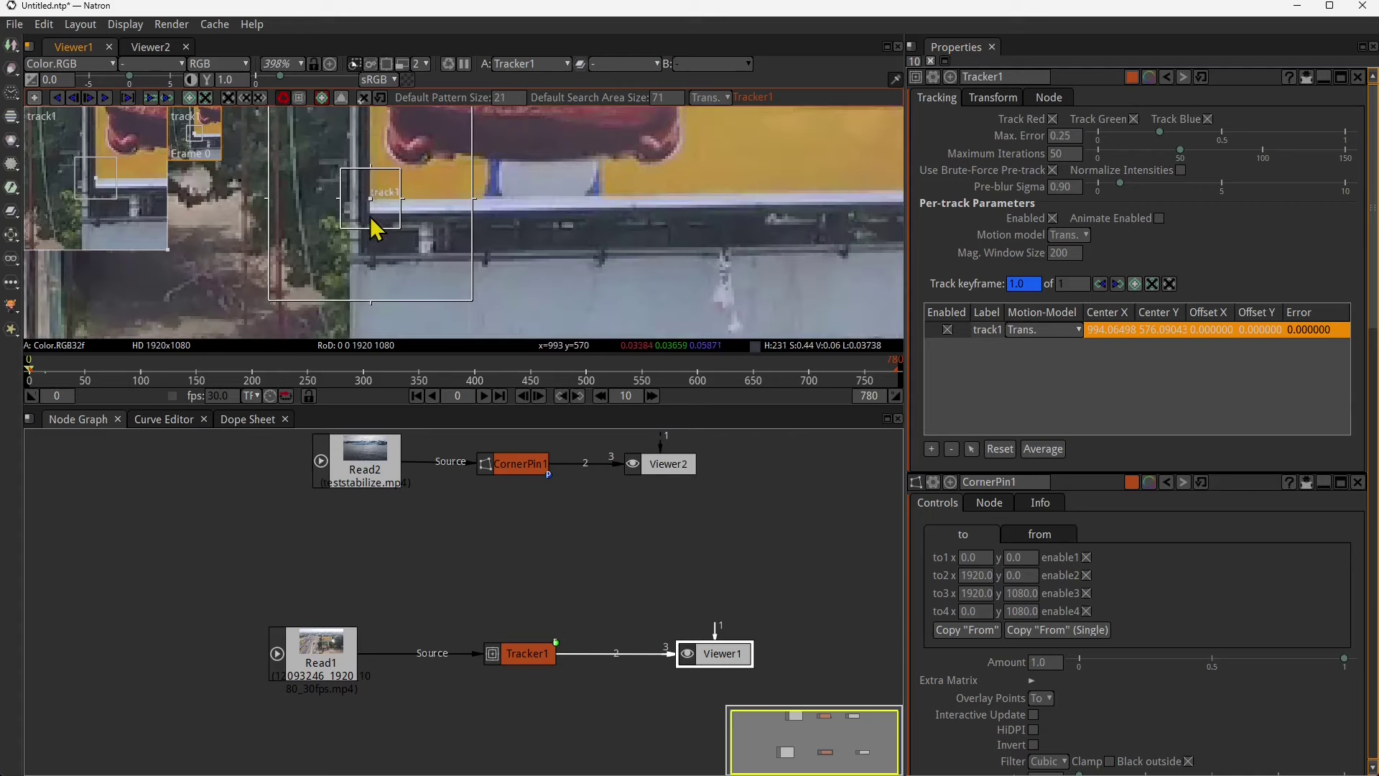
scroll(371, 219, down, 10)
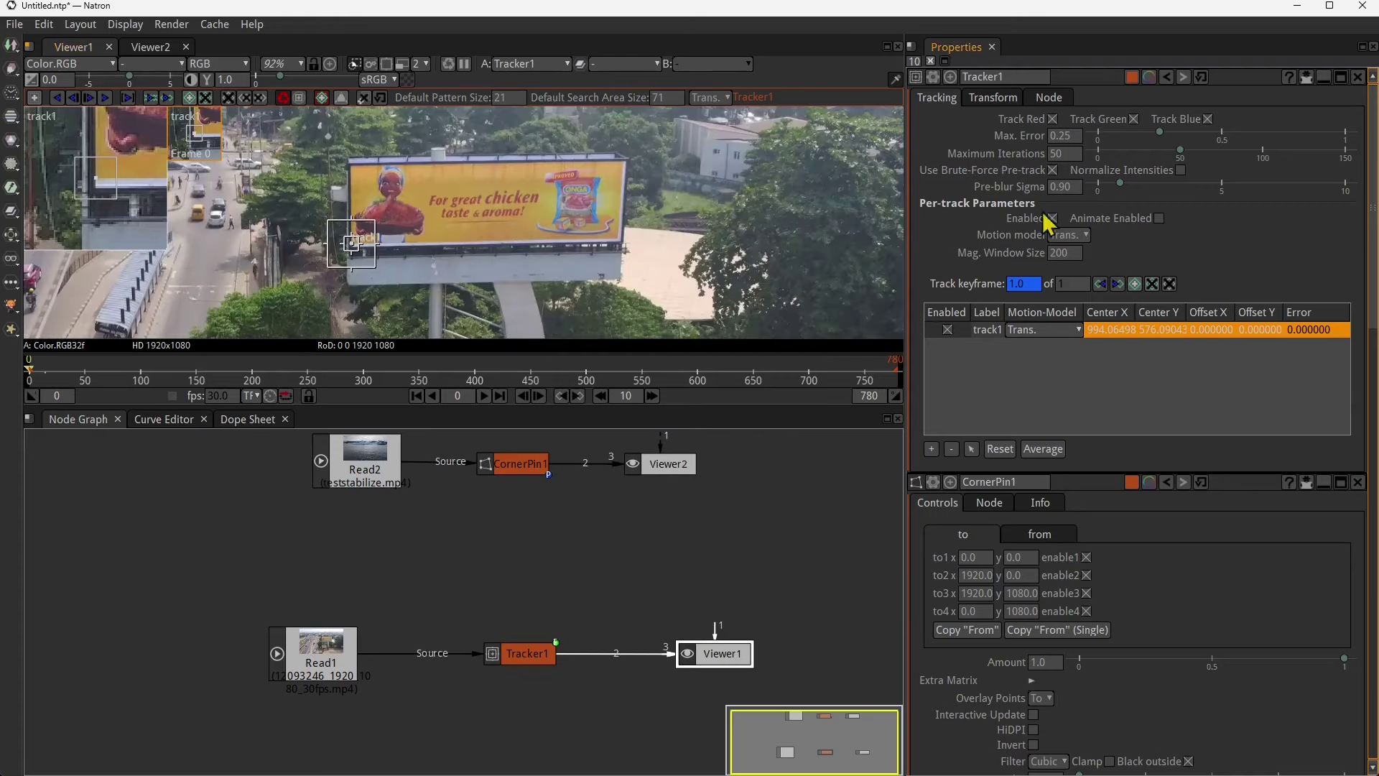
click(1000, 109)
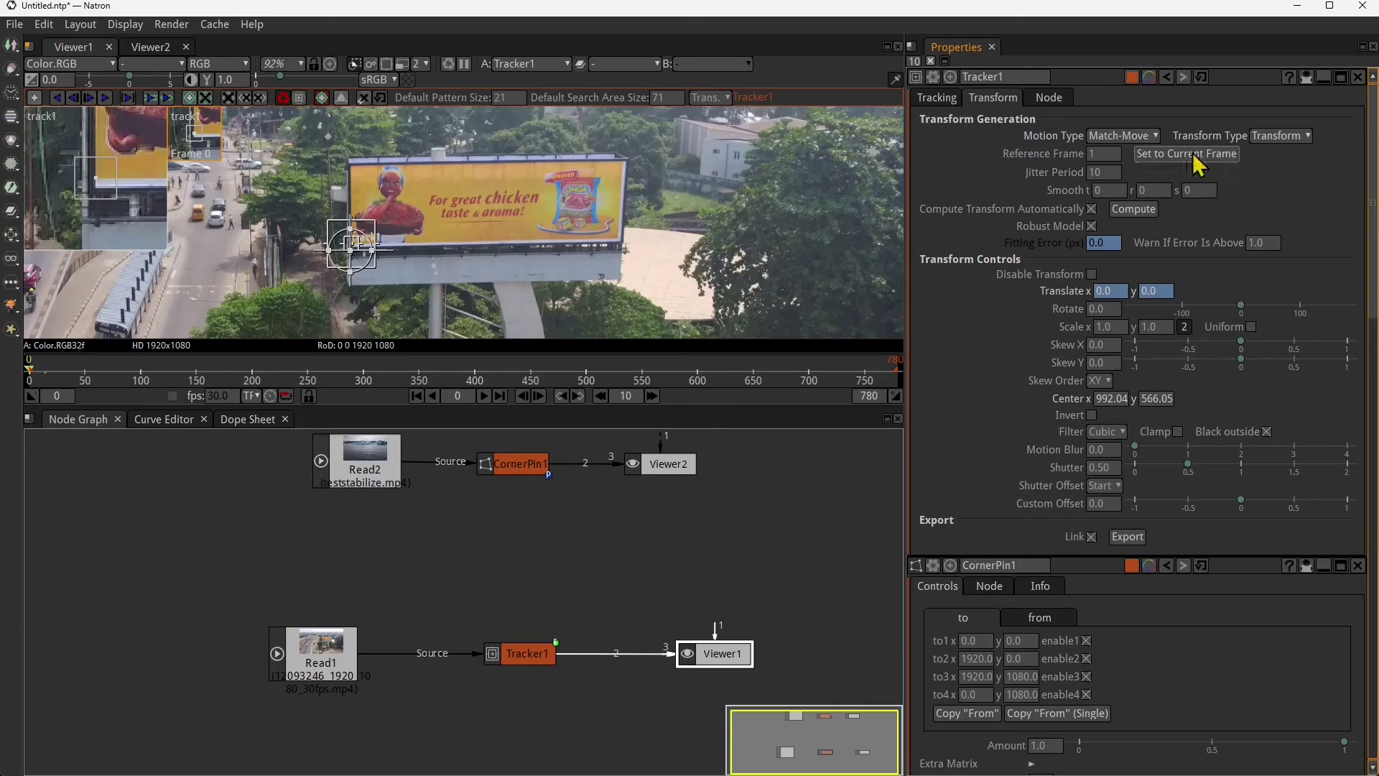
click(105, 97)
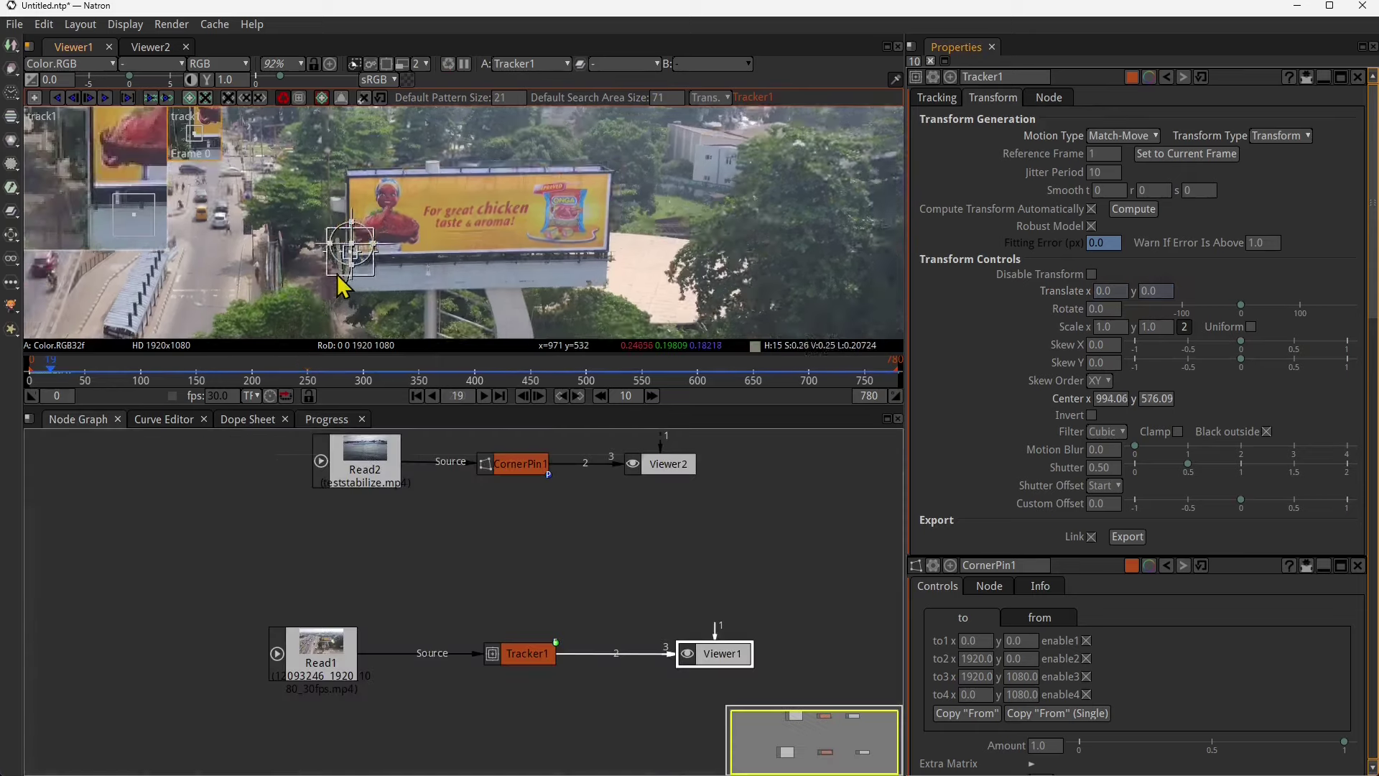
- Check the corner track along the timeline and, at frame 1, add a track on the billboard face's lower-right corner, at about x 1394, y 584
scroll(338, 273, up, 8)
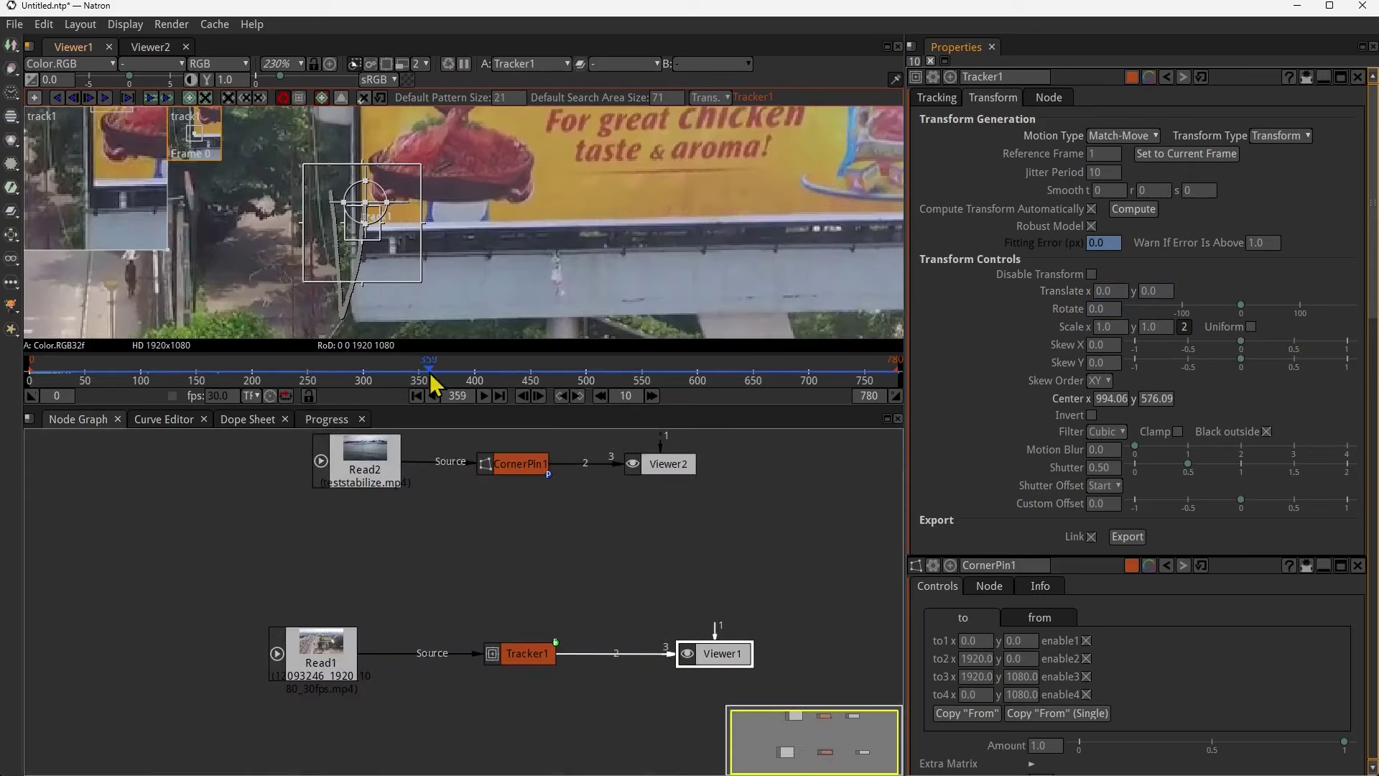
click(500, 372)
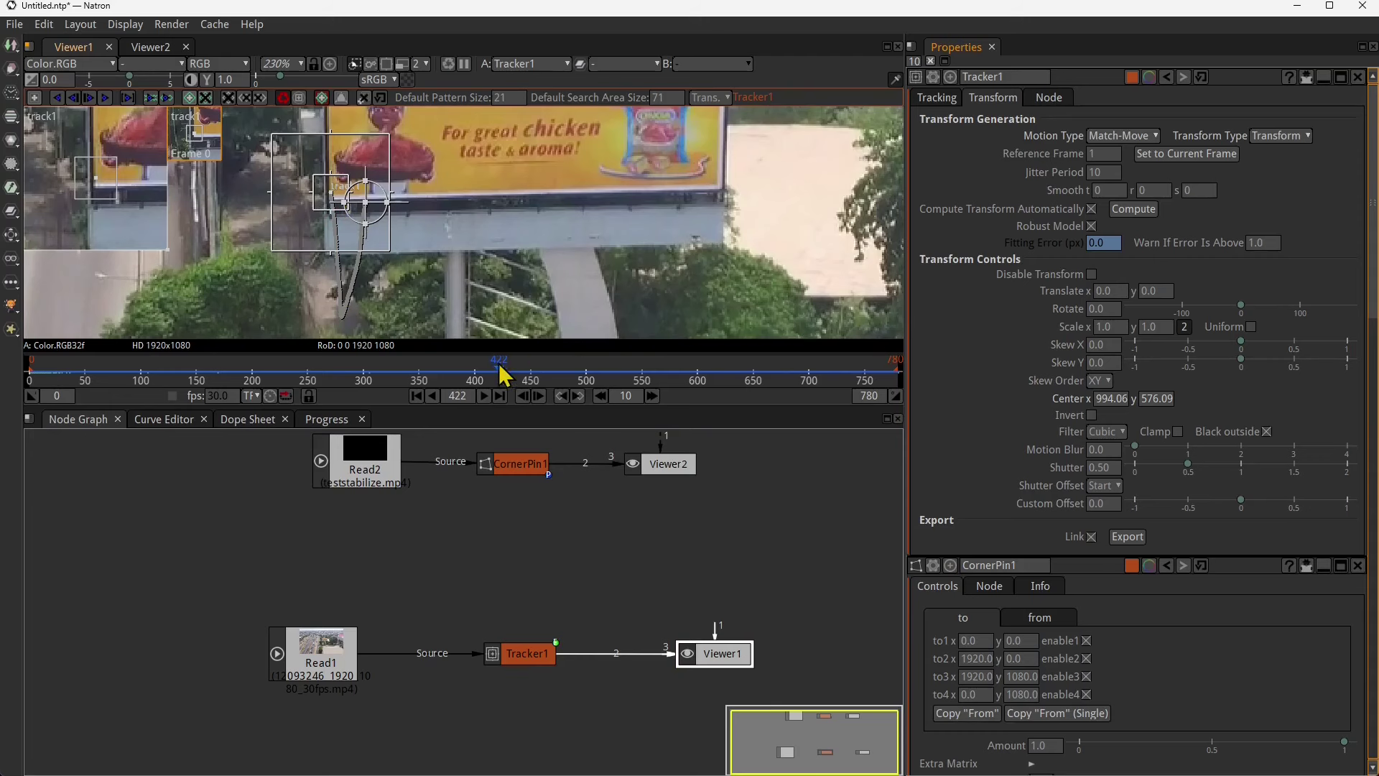
drag(500, 372, 36, 388)
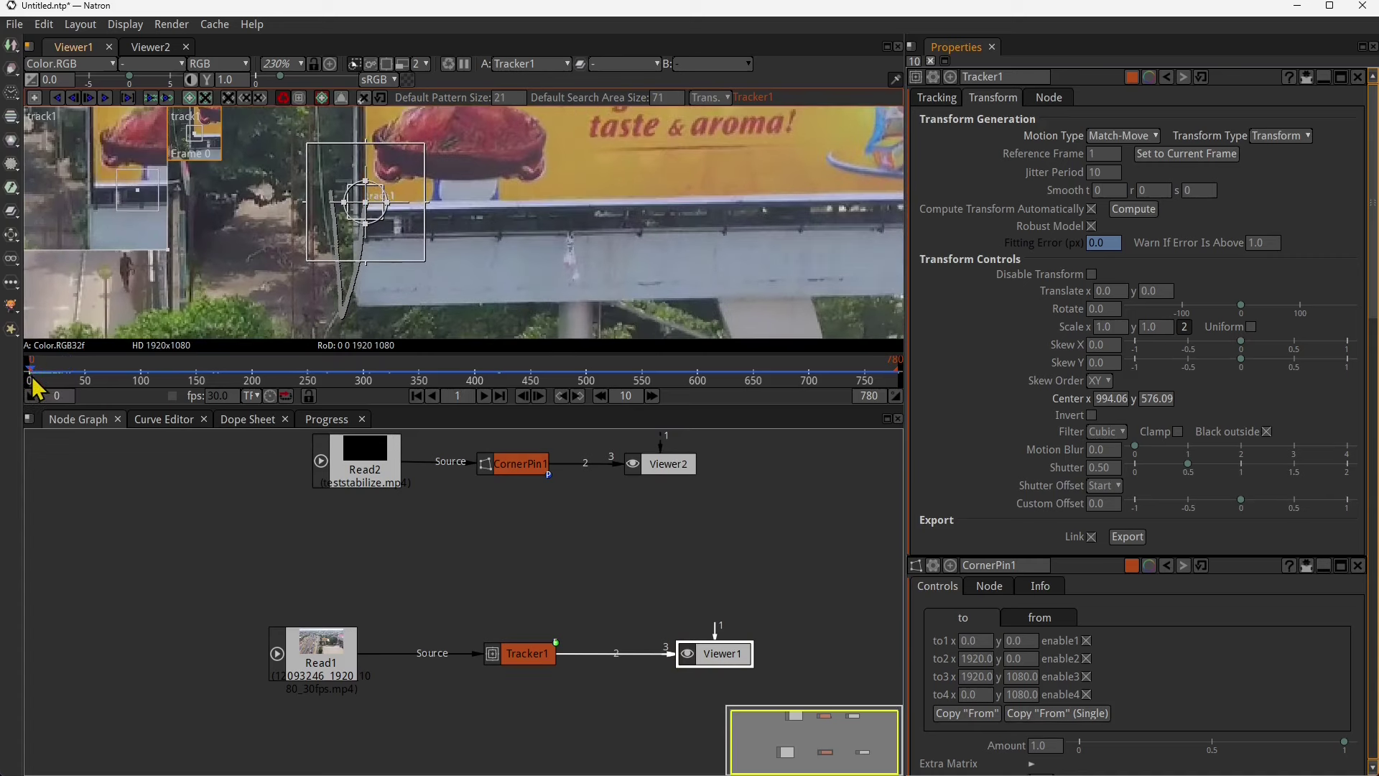
scroll(323, 264, down, 4)
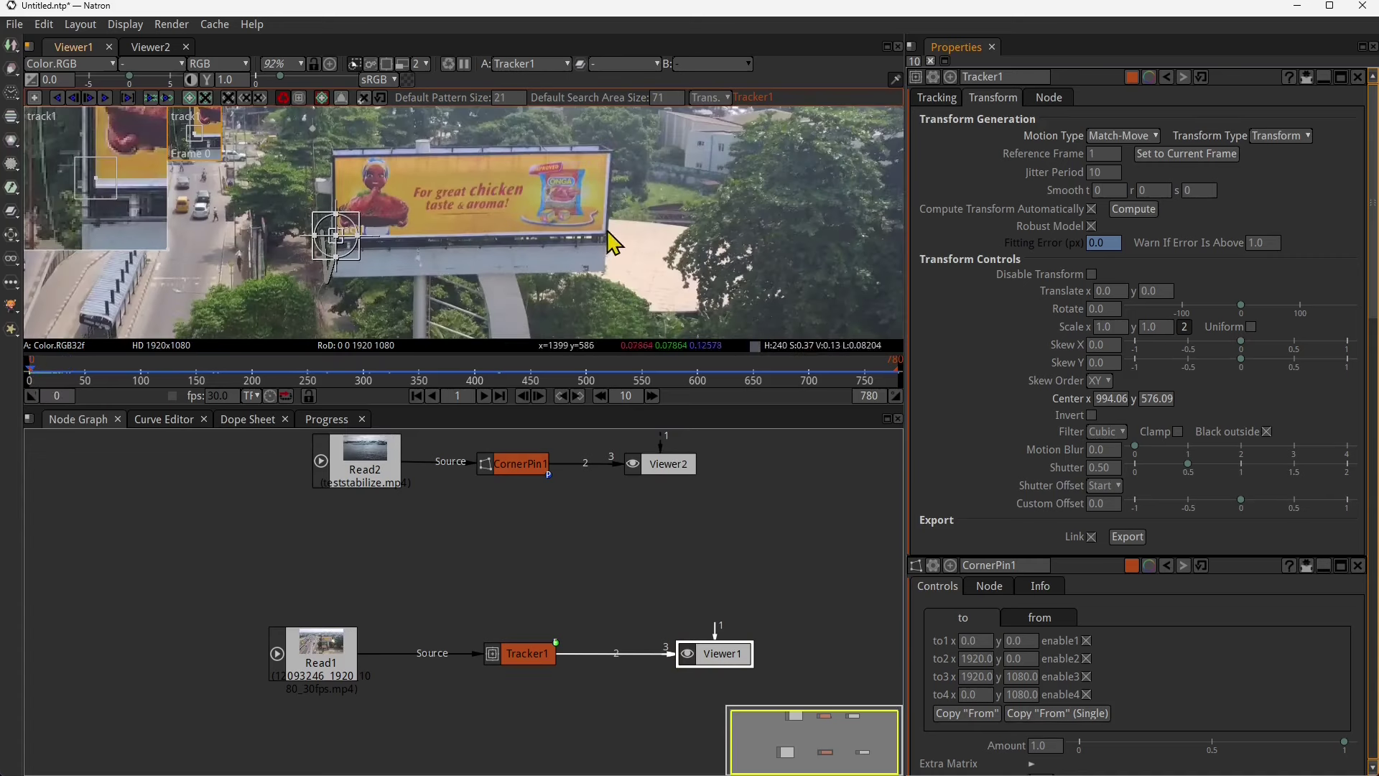
click(522, 650)
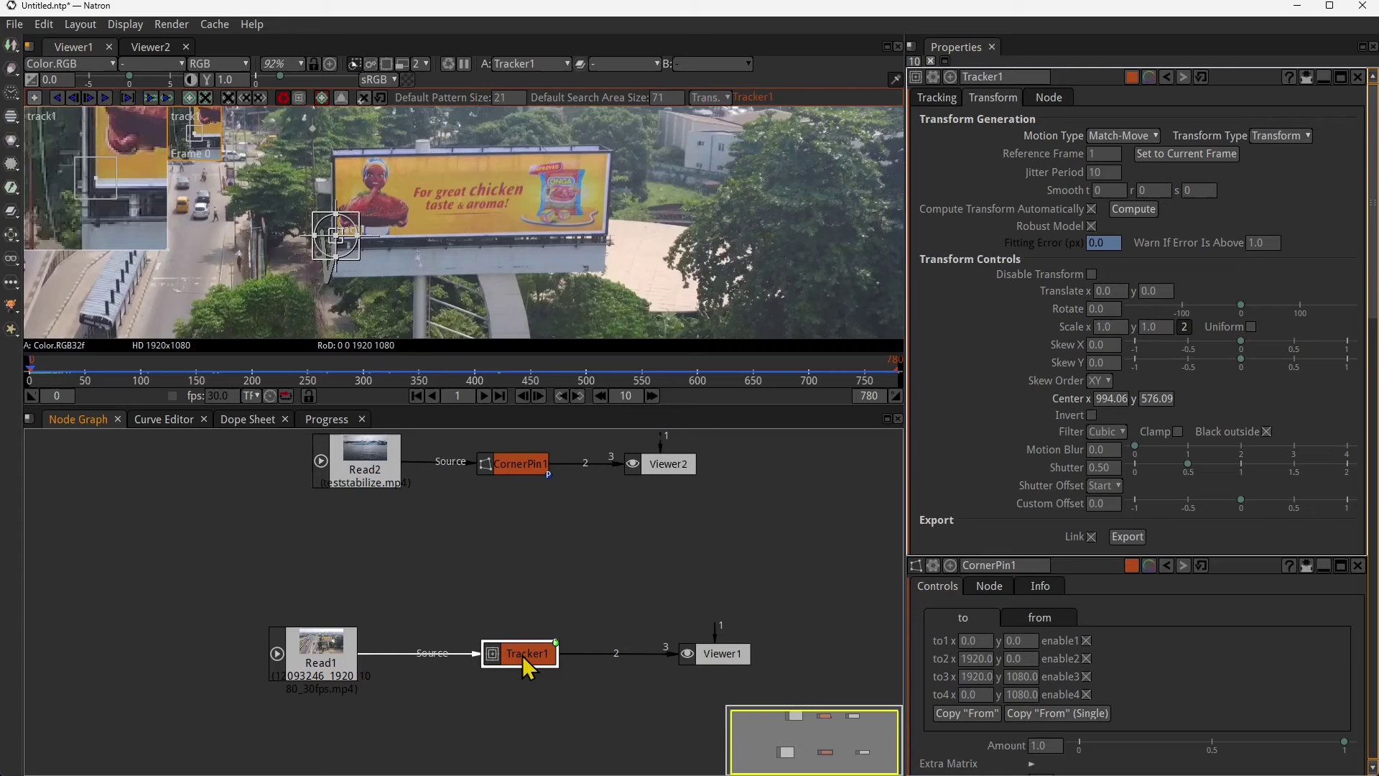
click(937, 97)
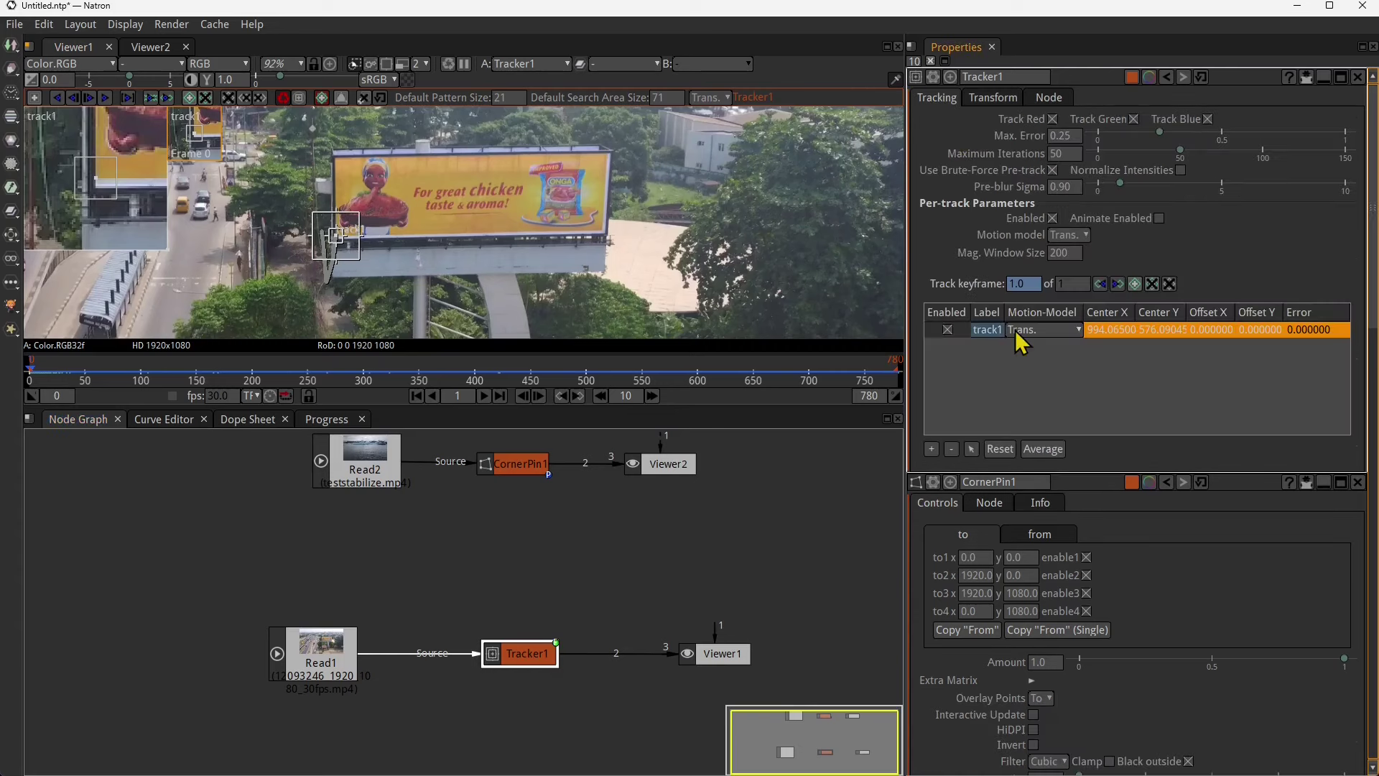
scroll(603, 262, up, 9)
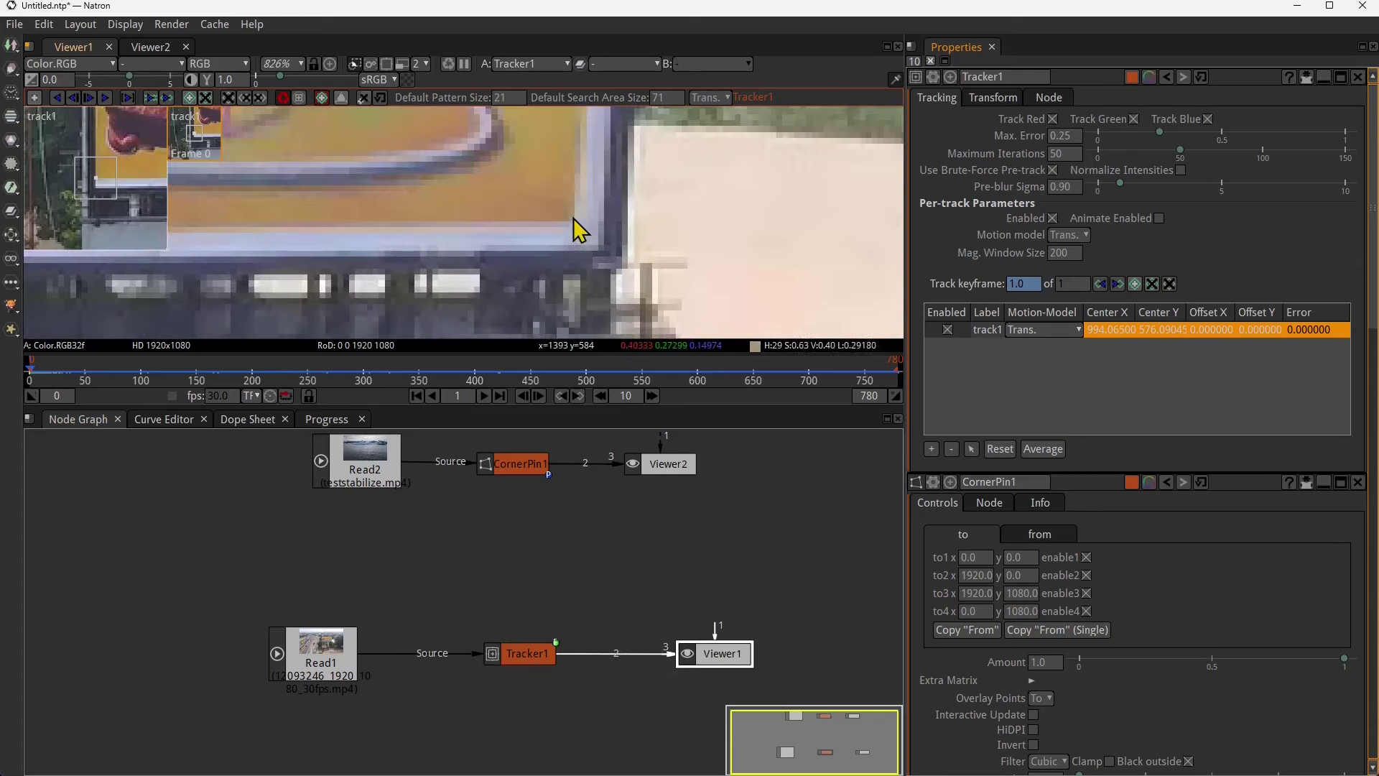
ctrl+alt+click(574, 222)
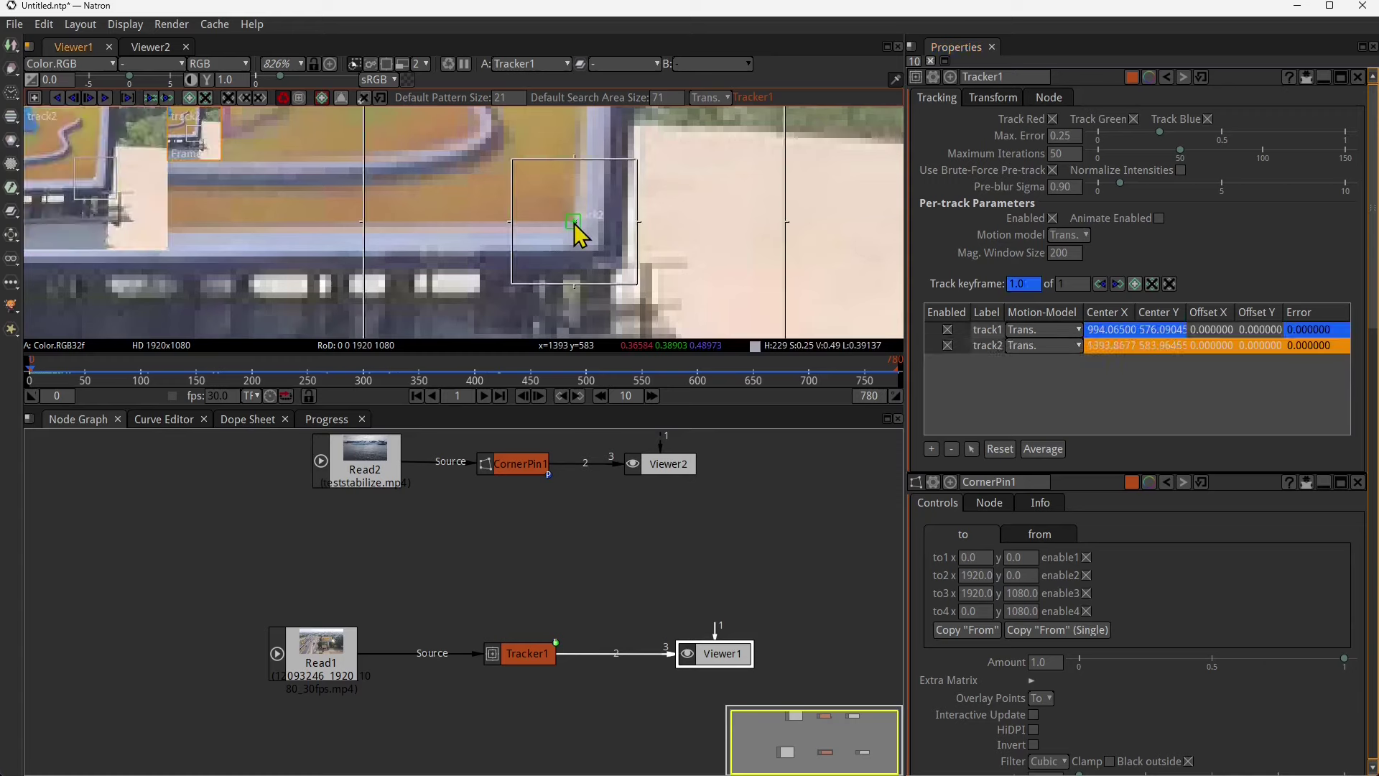
scroll(646, 263, down, 8)
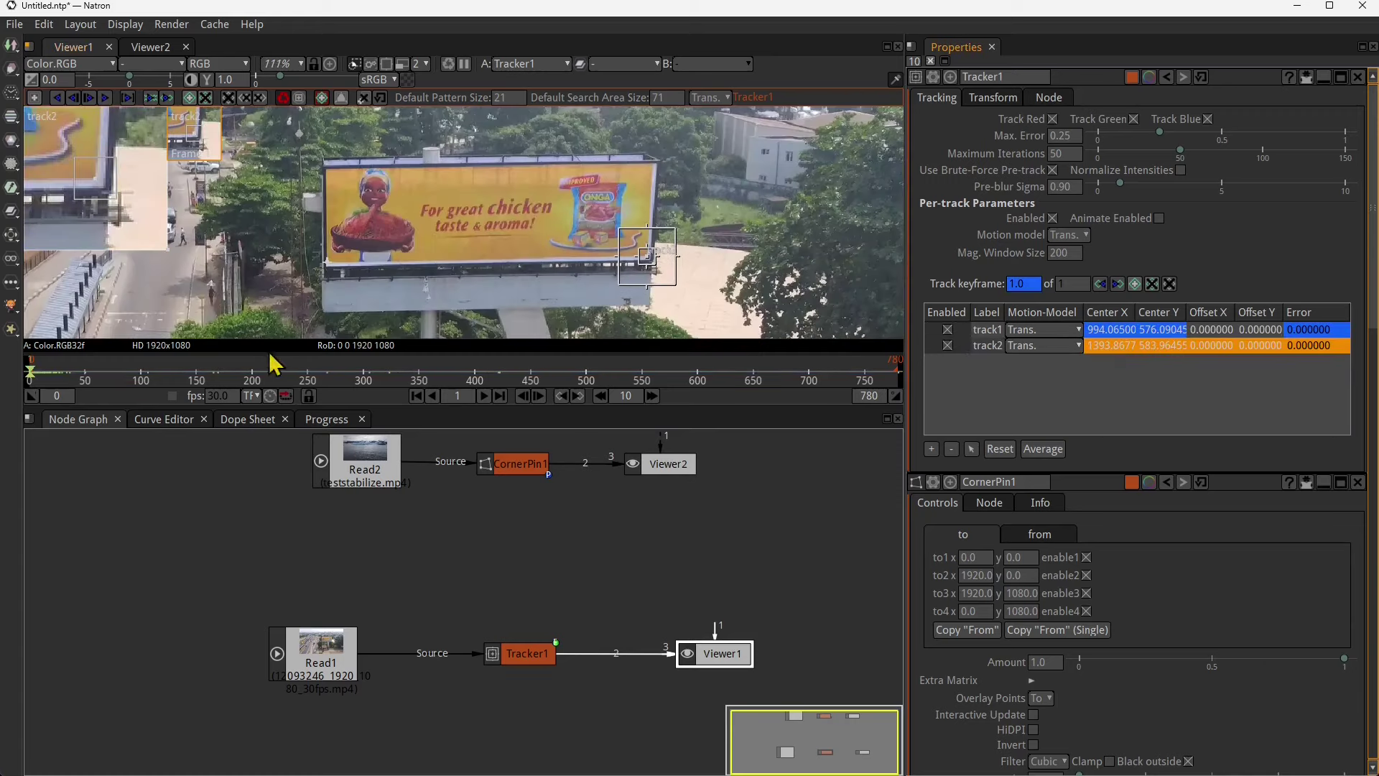
- Track the billboard's lower-right corner forward from frame 0 and return to the first frame
click(417, 396)
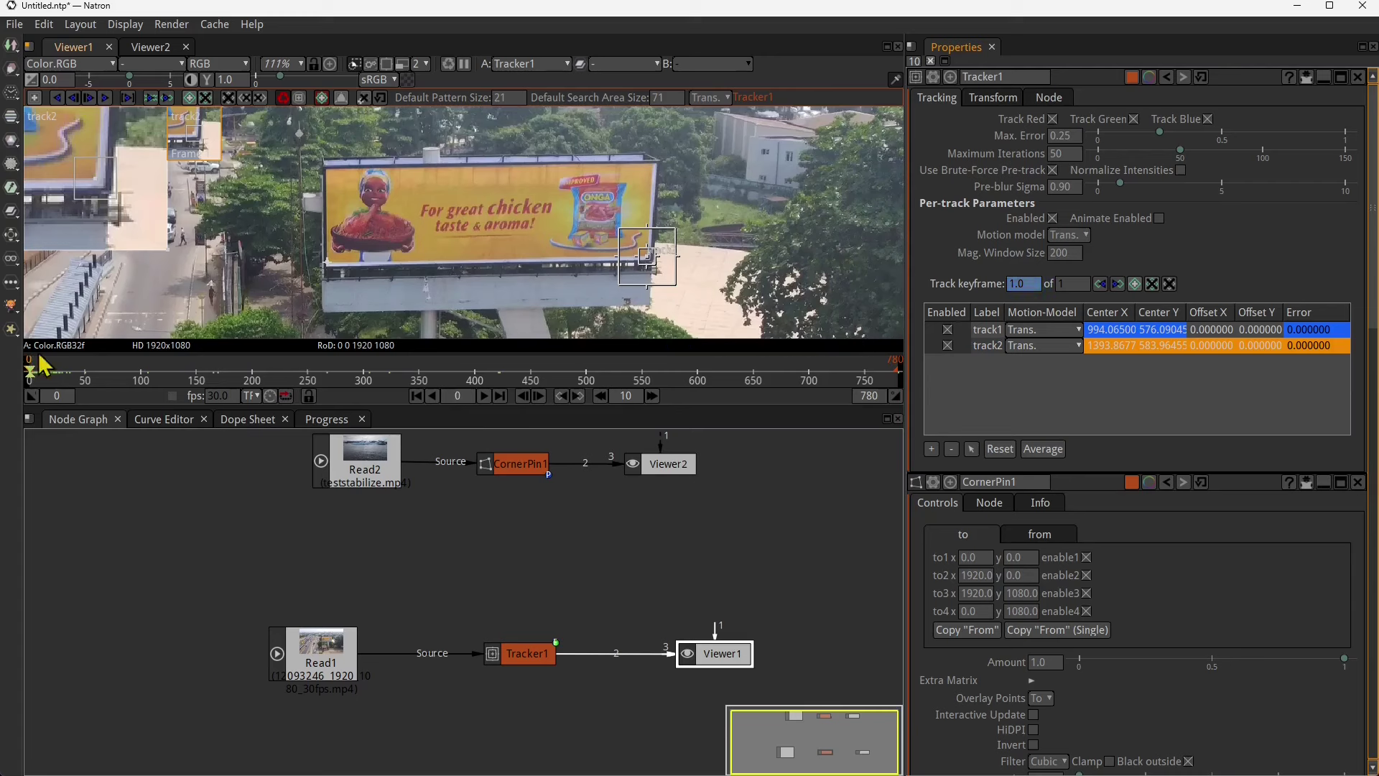
click(104, 96)
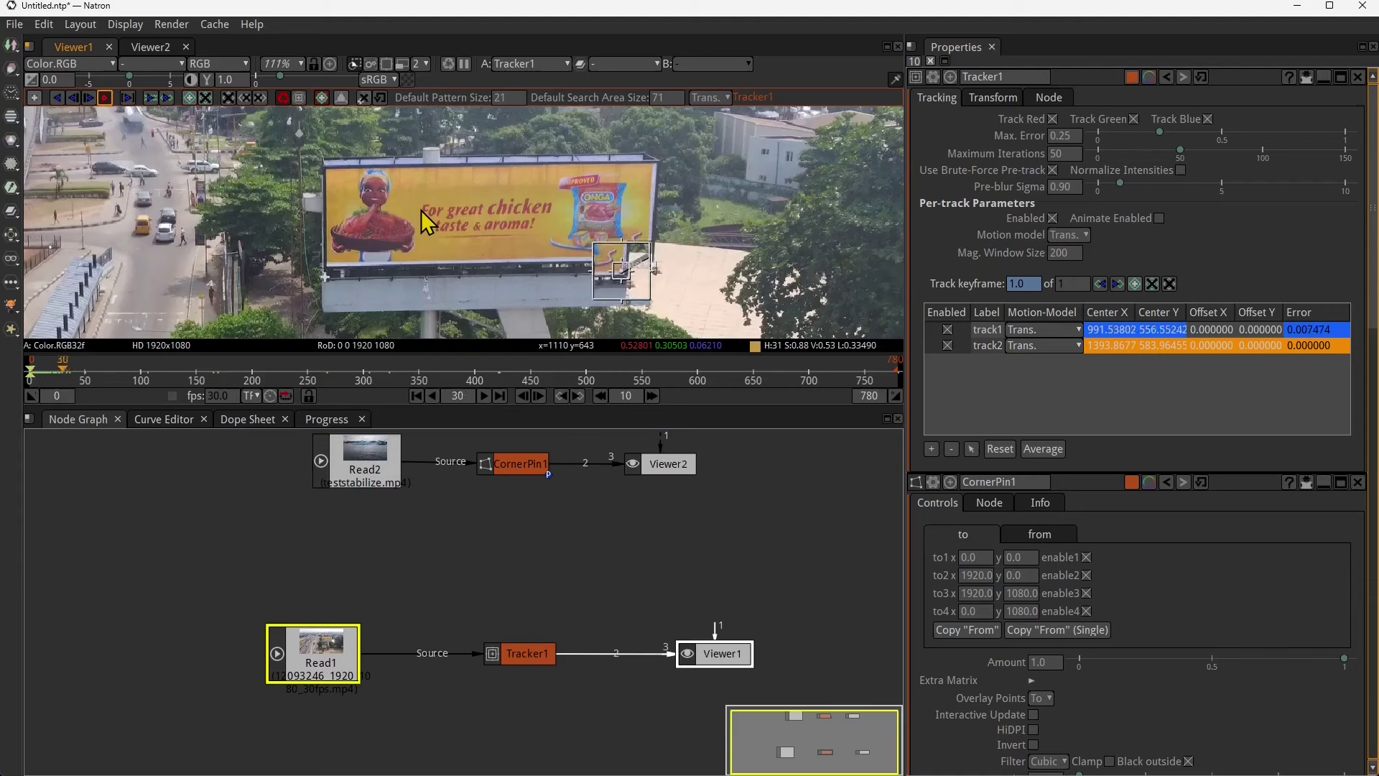
click(122, 102)
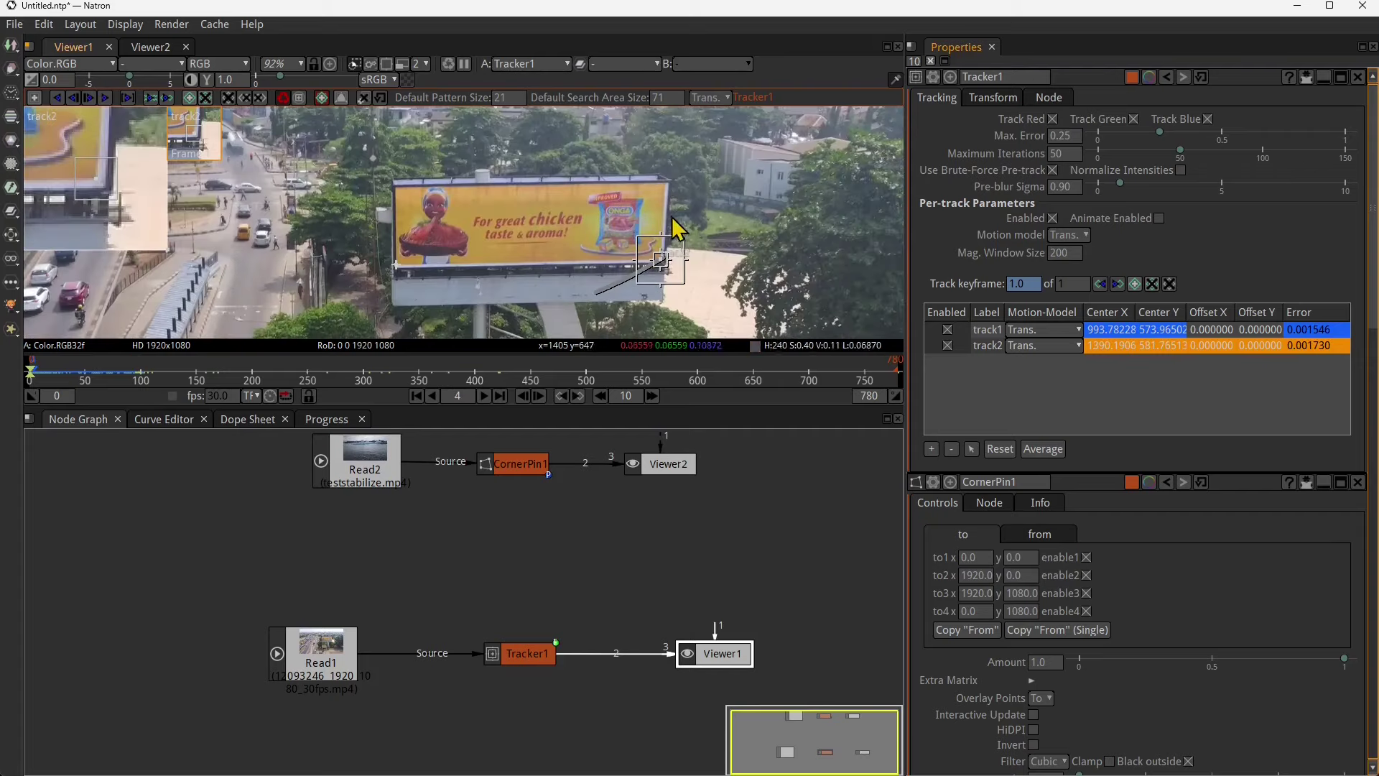
click(421, 400)
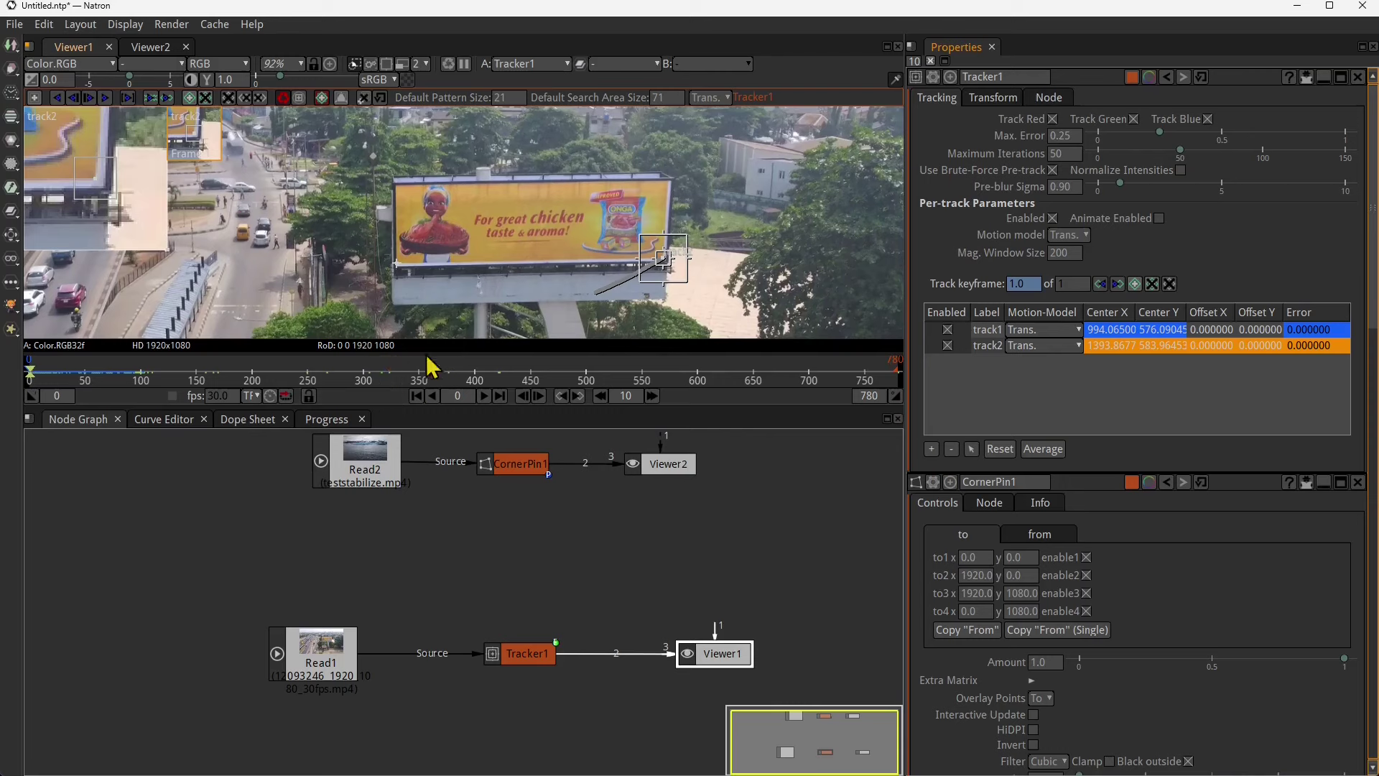
- Deselect the tracks, add one on the billboard face's upper-right corner at about x 1402, y 699, and track it forward
key(ctrl+a)
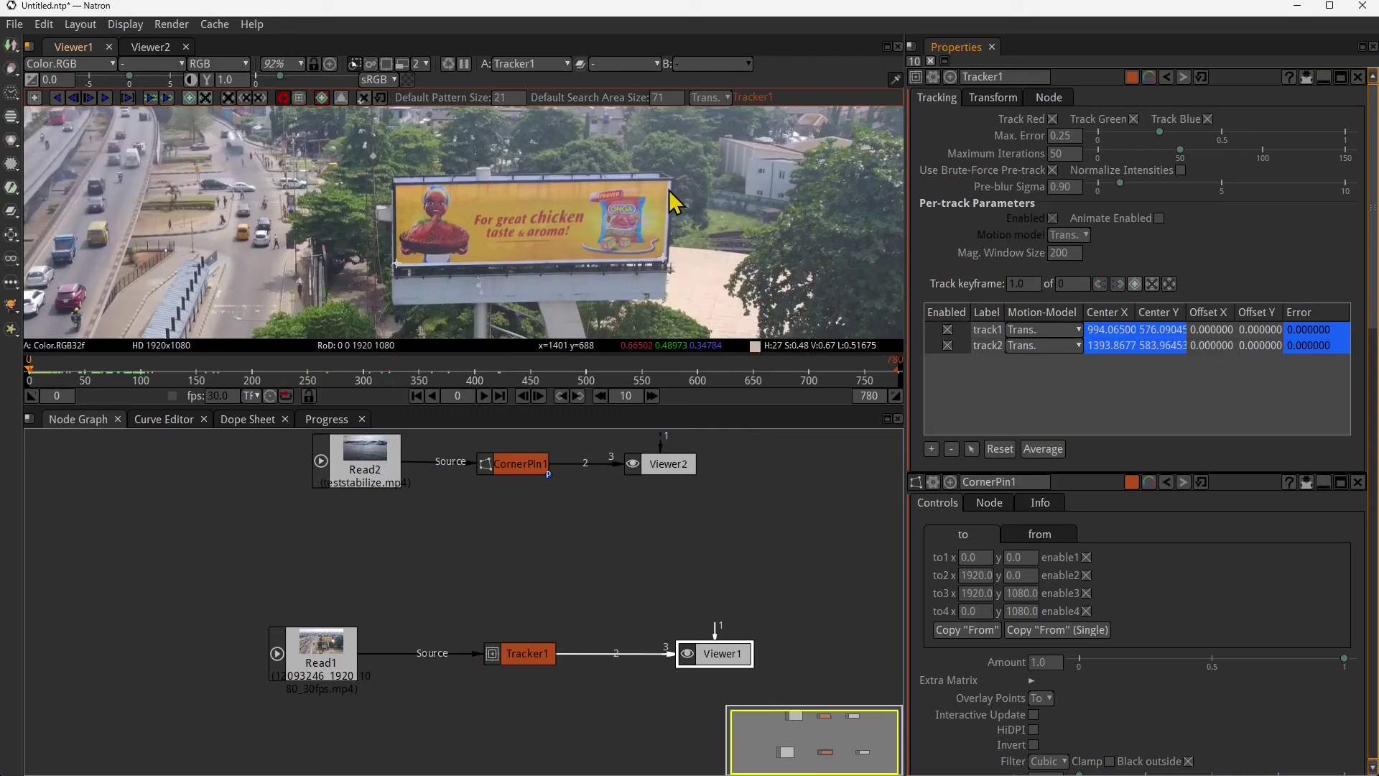
scroll(665, 190, up, 11)
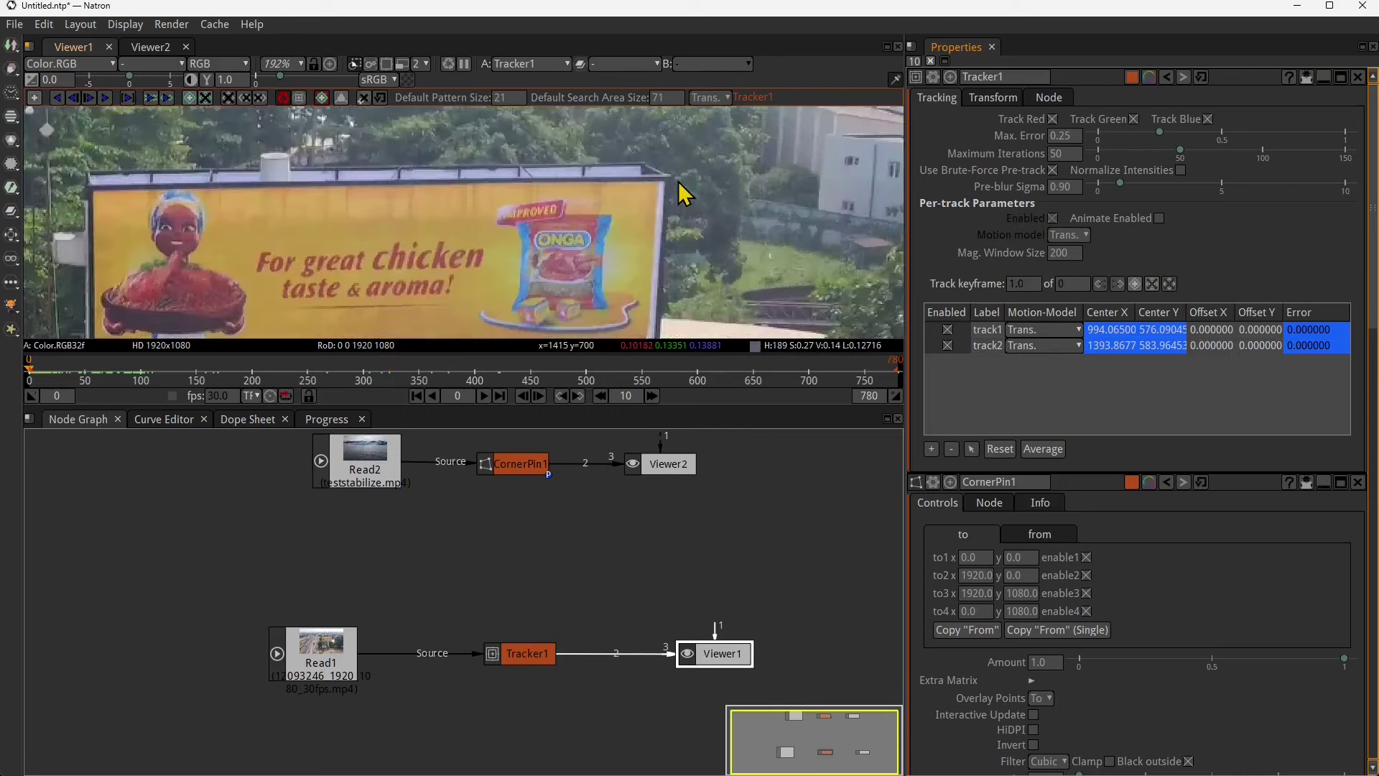
ctrl+alt+click(625, 190)
scroll(754, 233, down, 8)
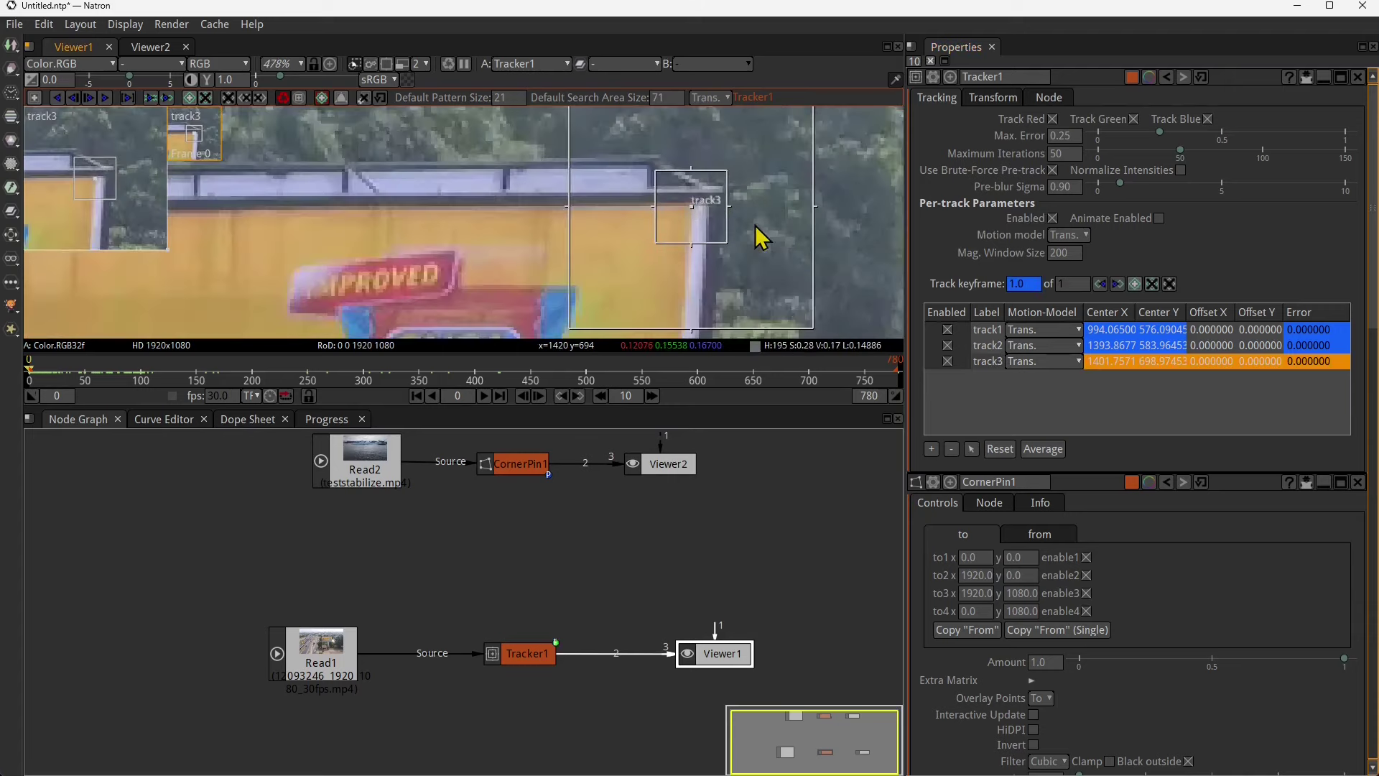
scroll(754, 235, down, 5)
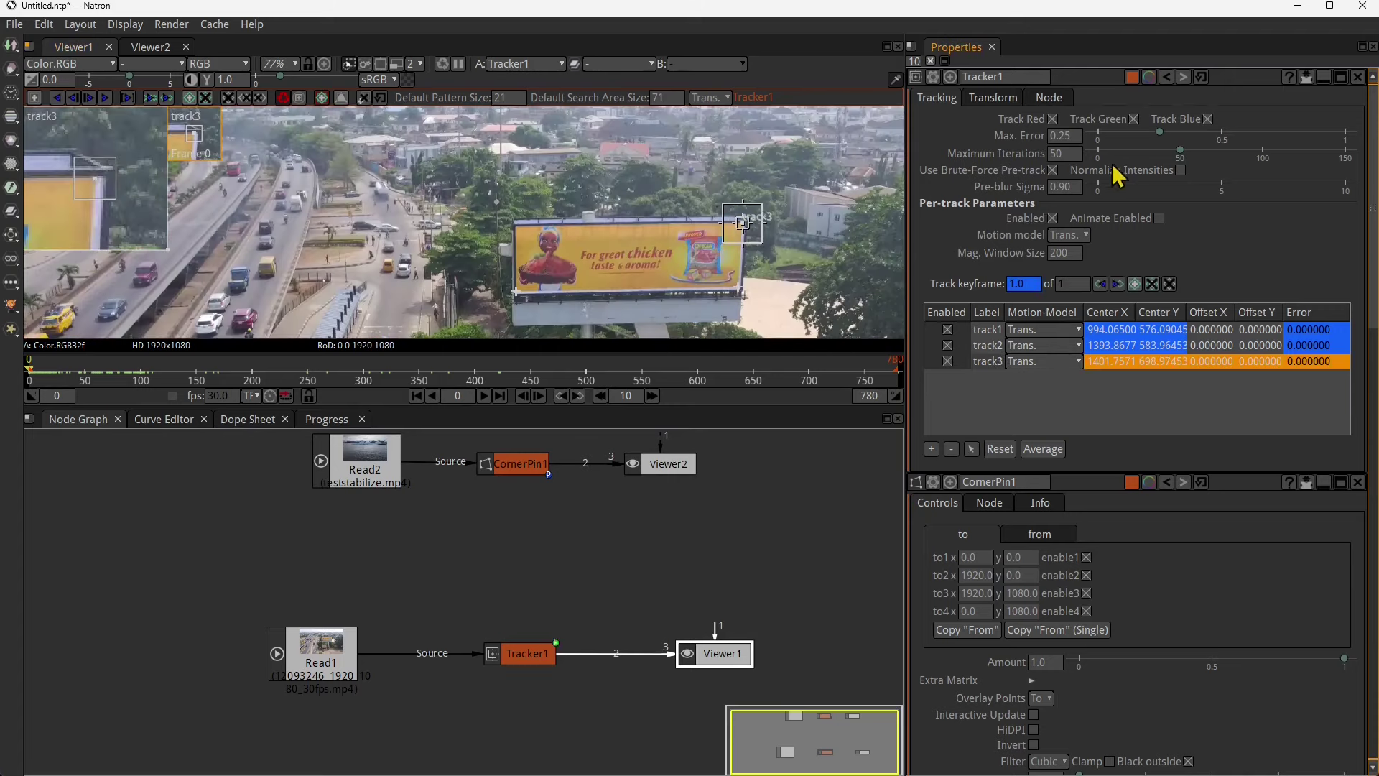
click(106, 99)
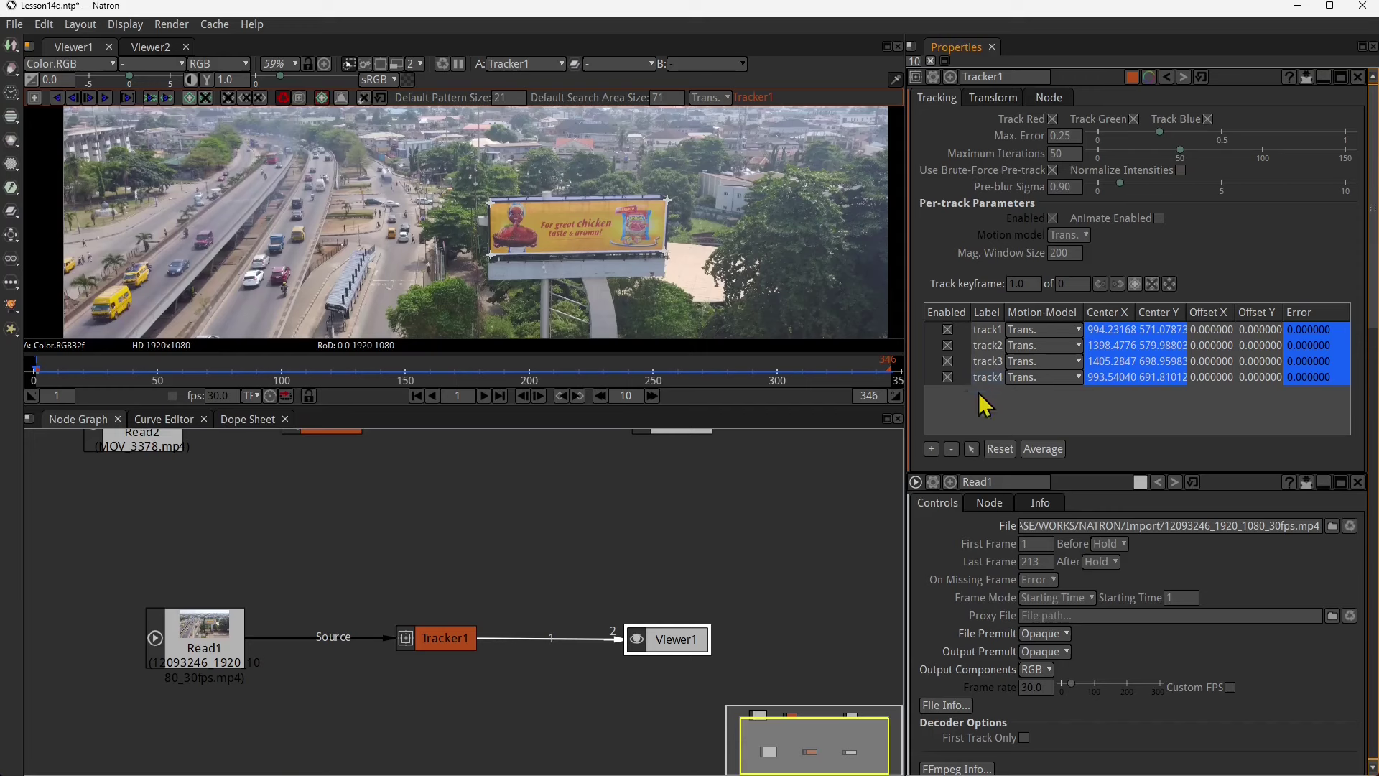
- Select each of Tracker1's four tracks in turn to examine the billboard corner it follows, and clear the selection
click(979, 334)
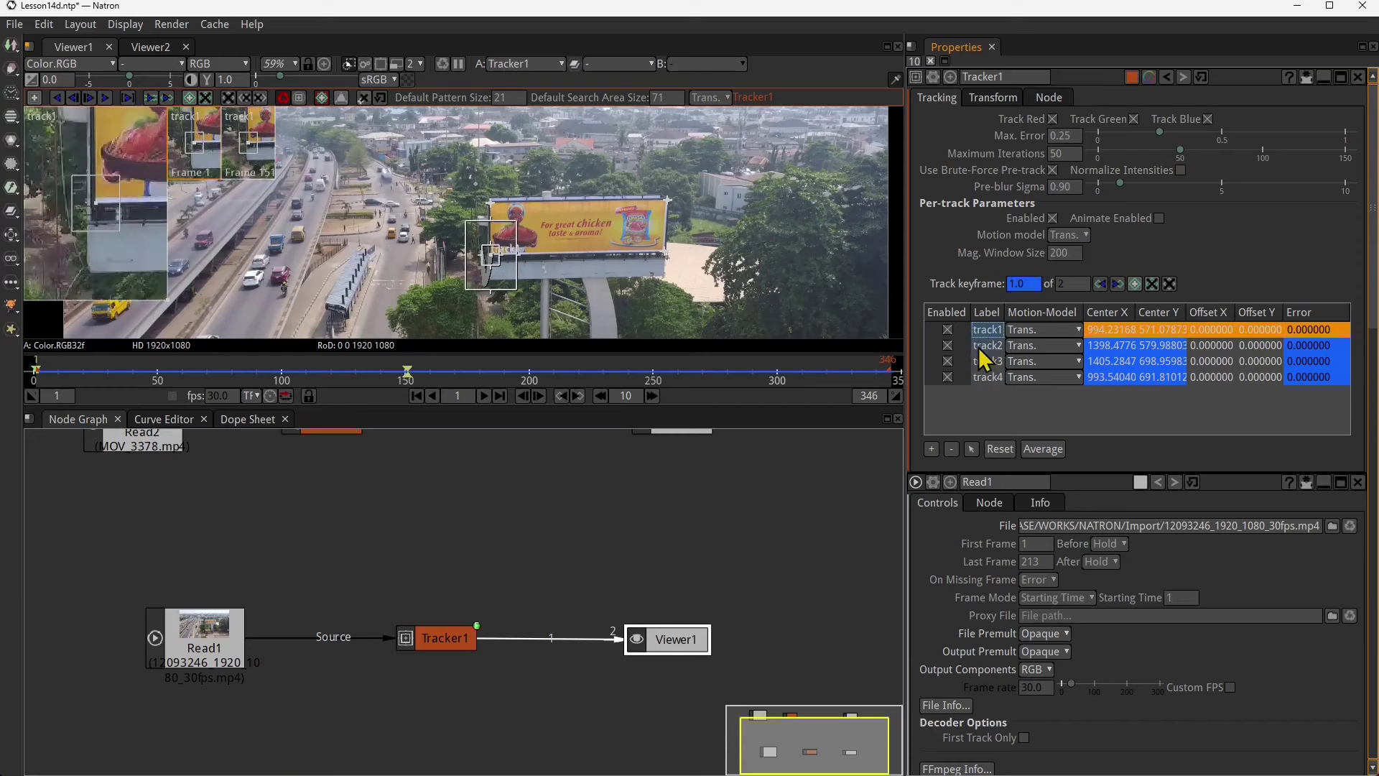
click(981, 347)
click(989, 366)
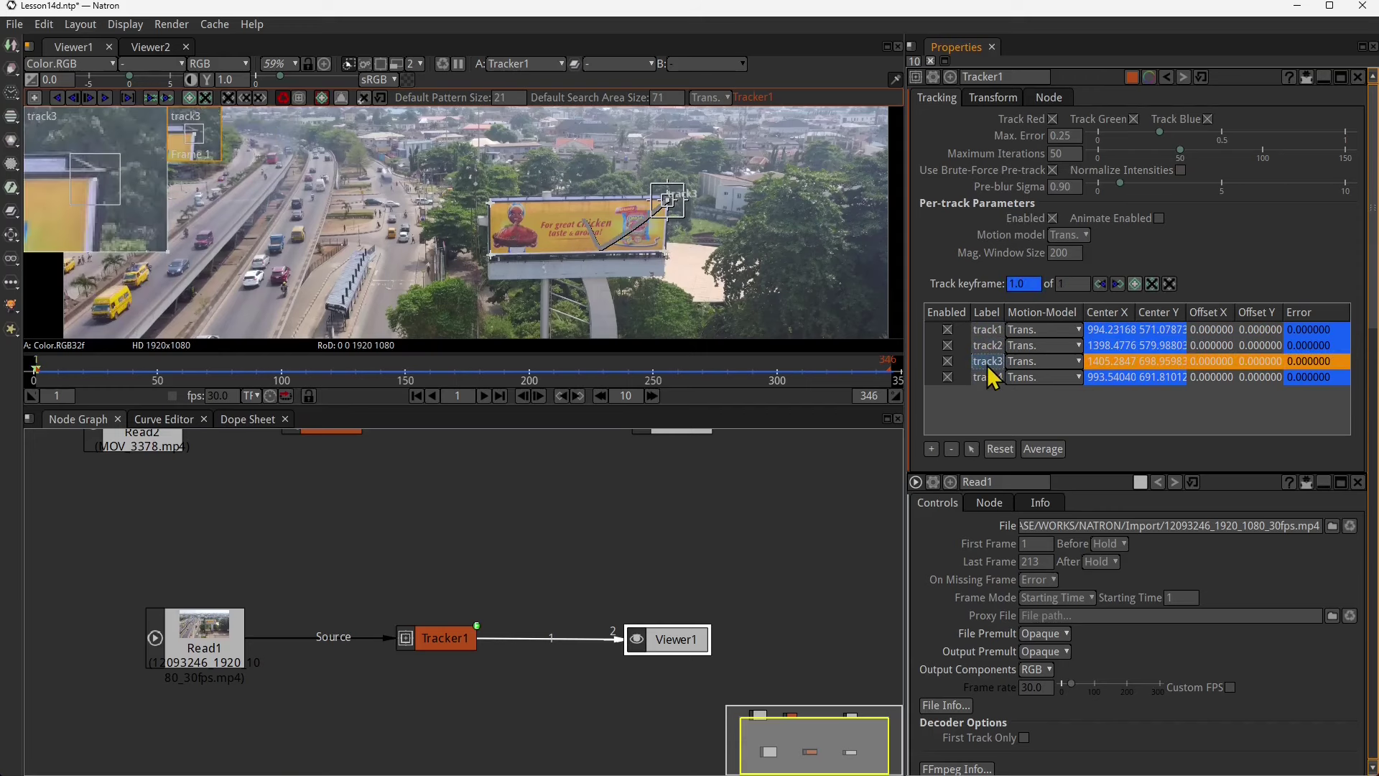
click(991, 379)
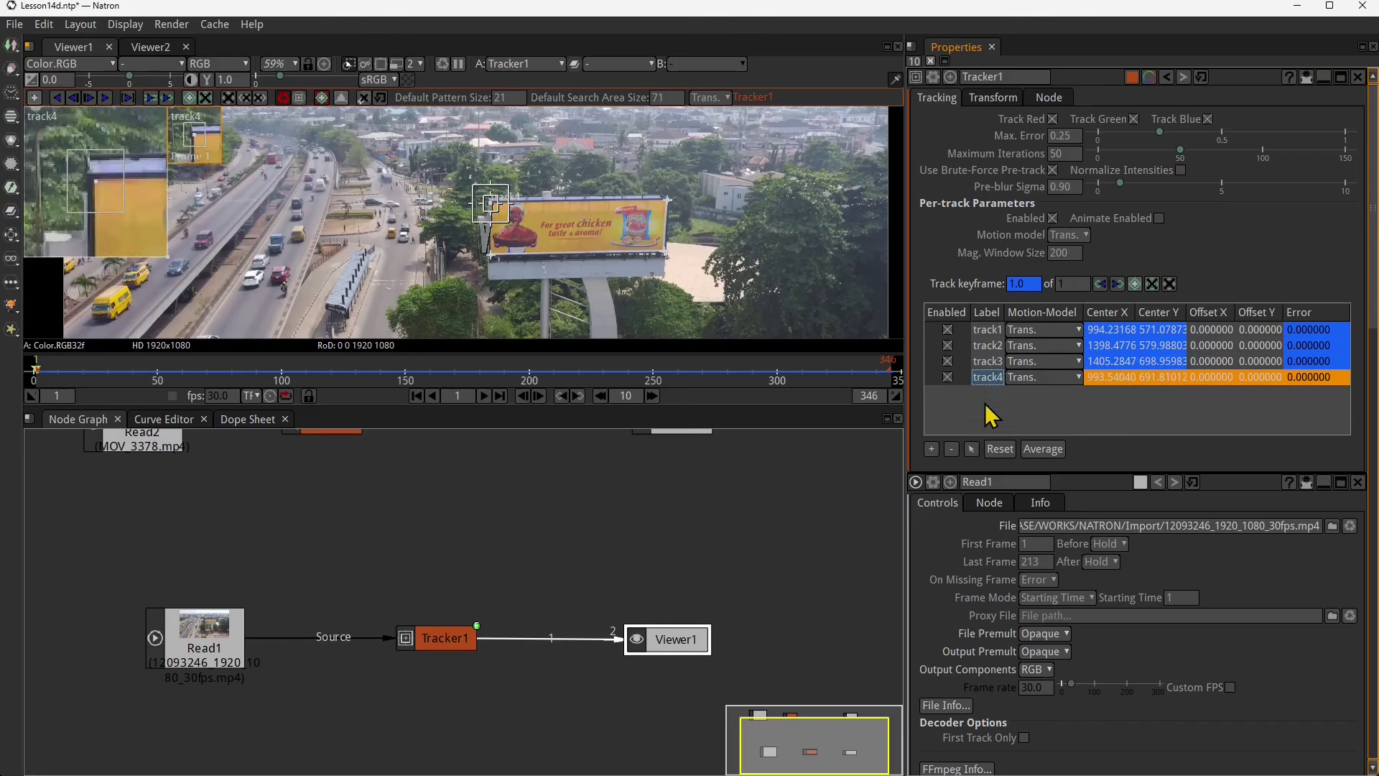
click(990, 416)
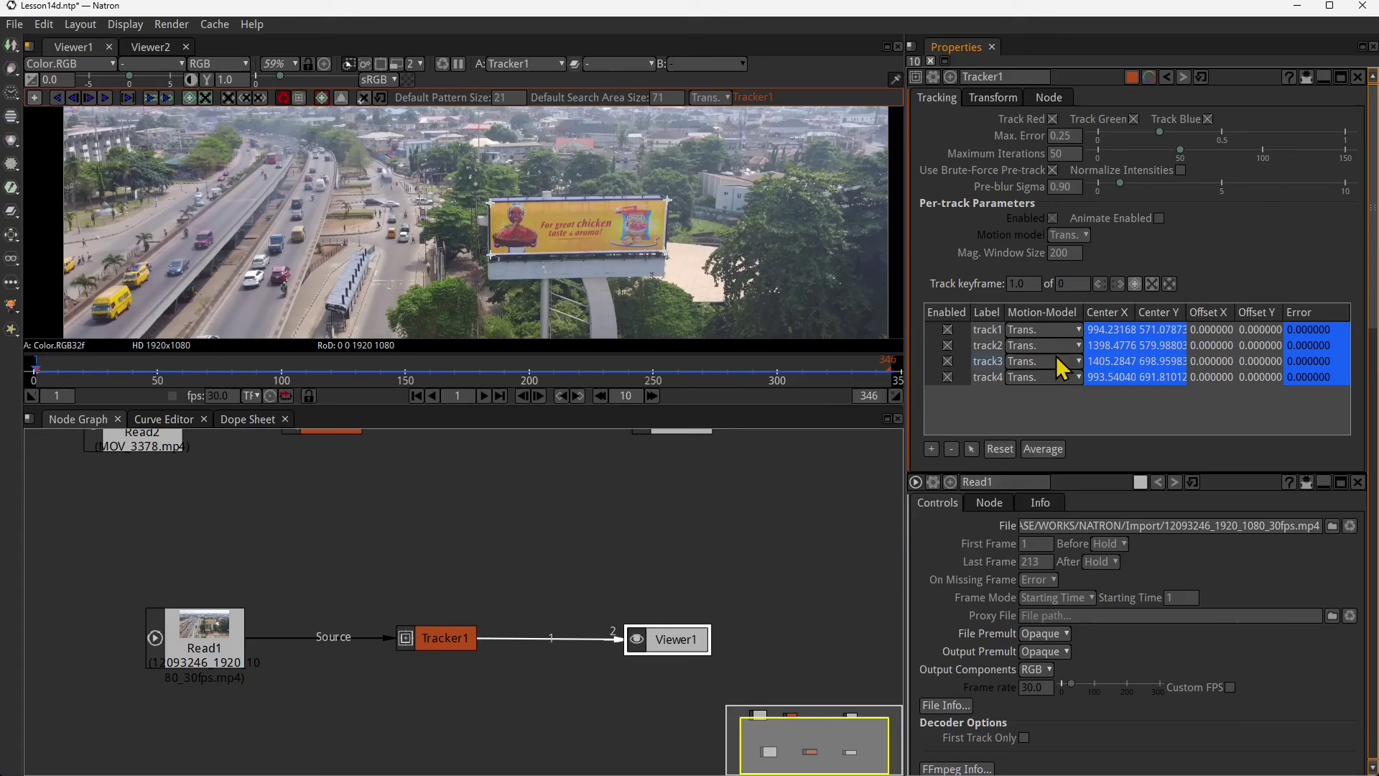
- Move the CornerPin2 node to about midway between Read2 and Viewer2, and select the Read2 node
drag(375, 525, 467, 578)
drag(413, 484, 500, 486)
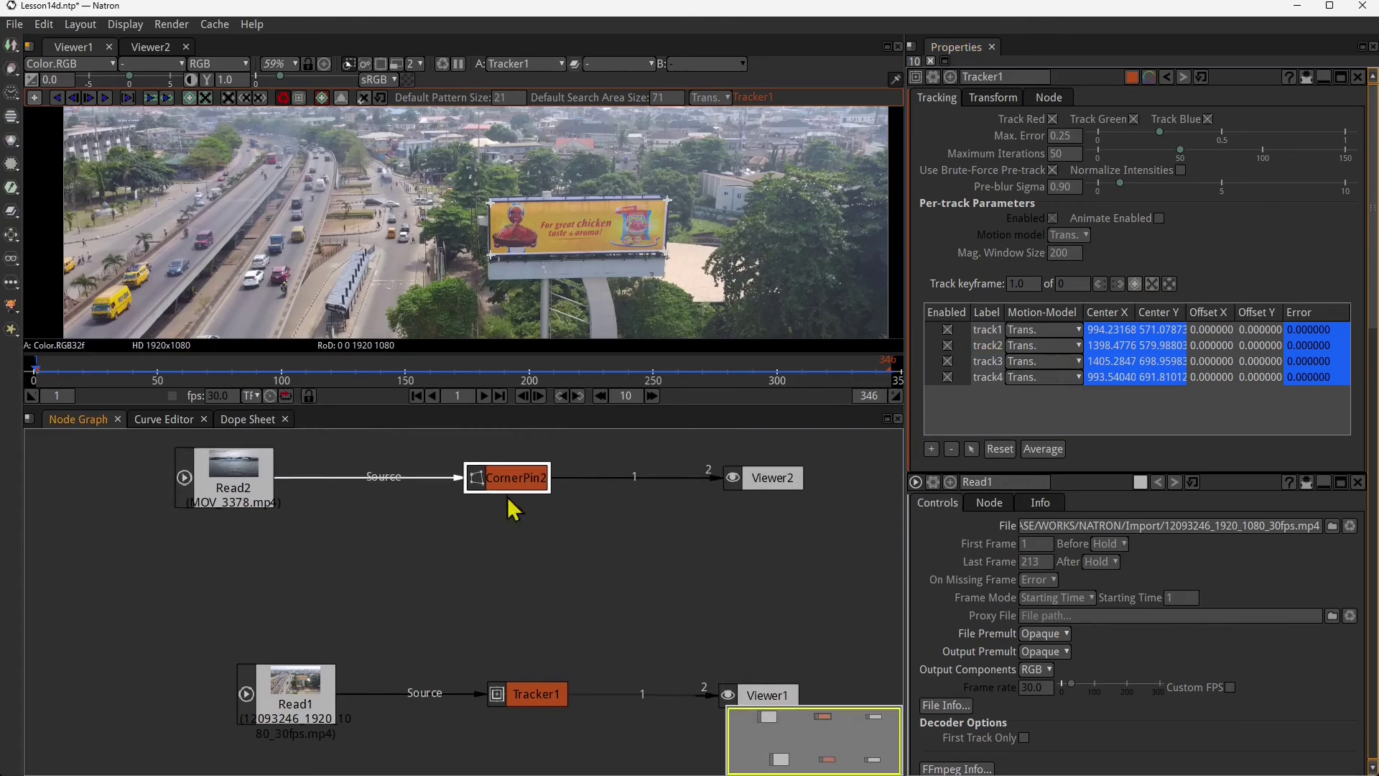
click(228, 477)
scroll(420, 553, down, 3)
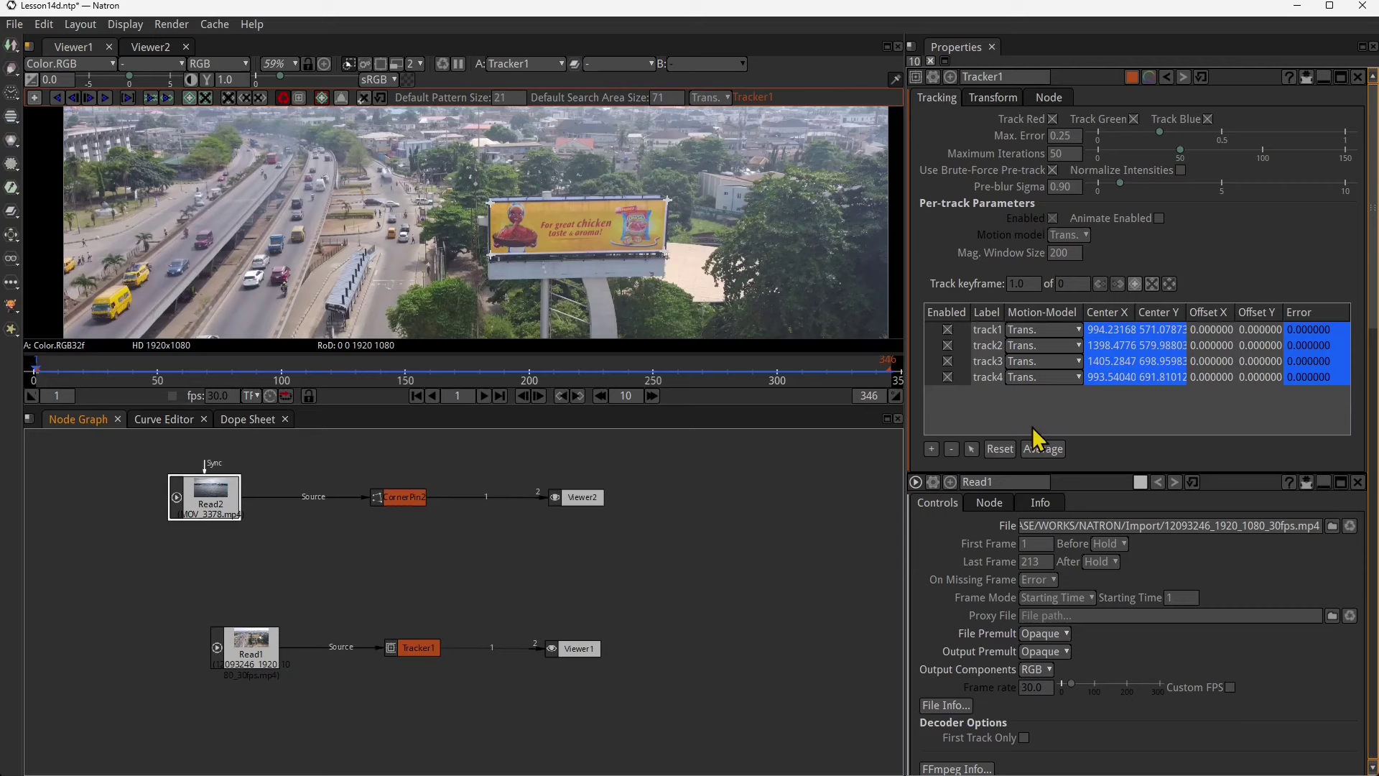
- Set Tracker1's transform type to CornerPin, keeping the Match-Move motion type
click(998, 100)
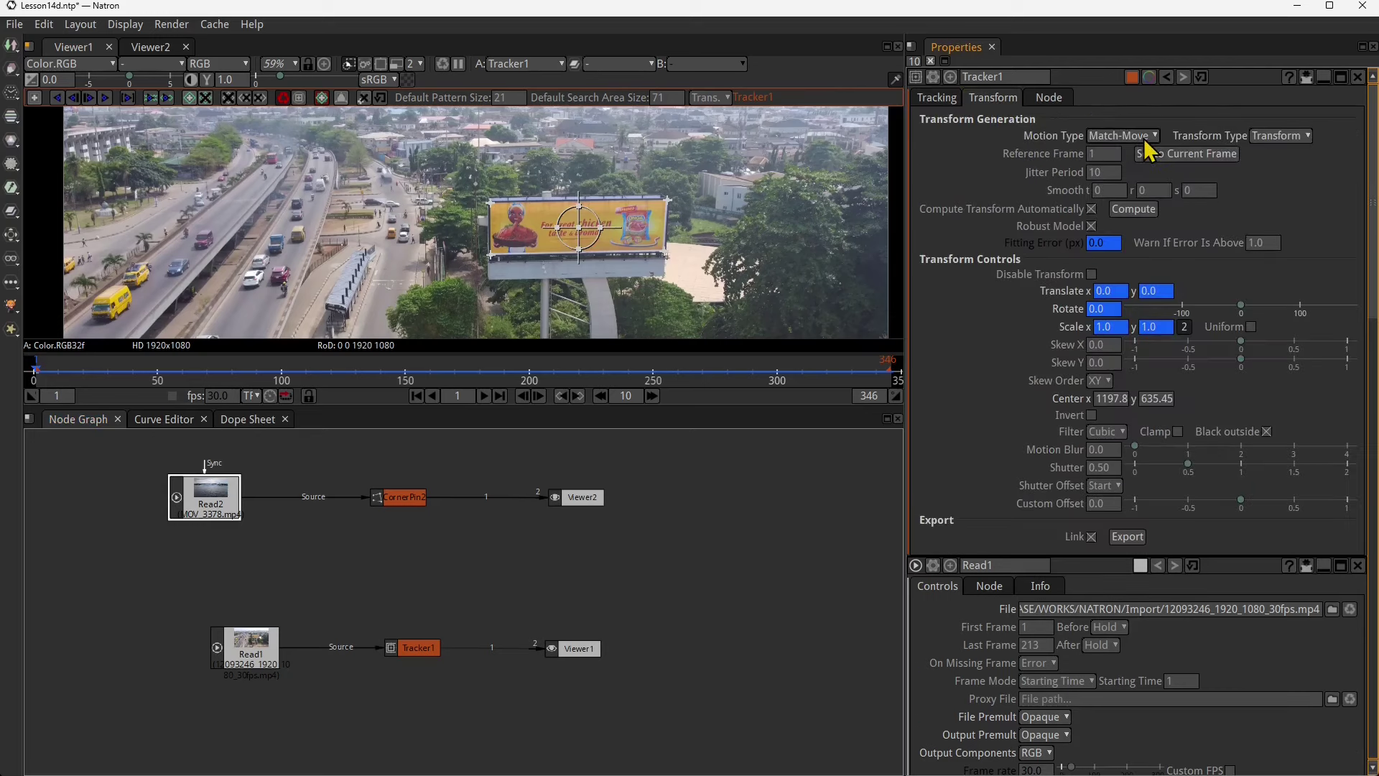
click(1145, 138)
click(1291, 138)
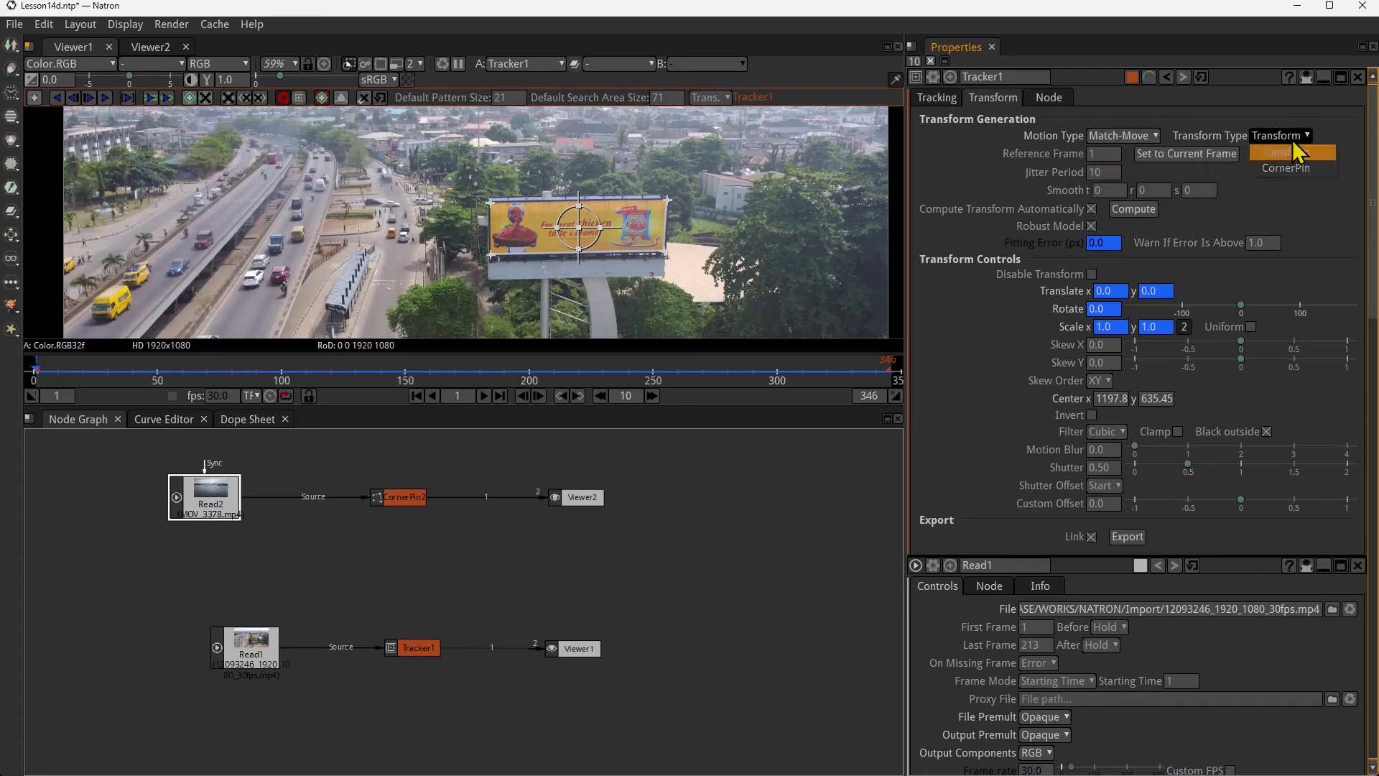
click(1296, 168)
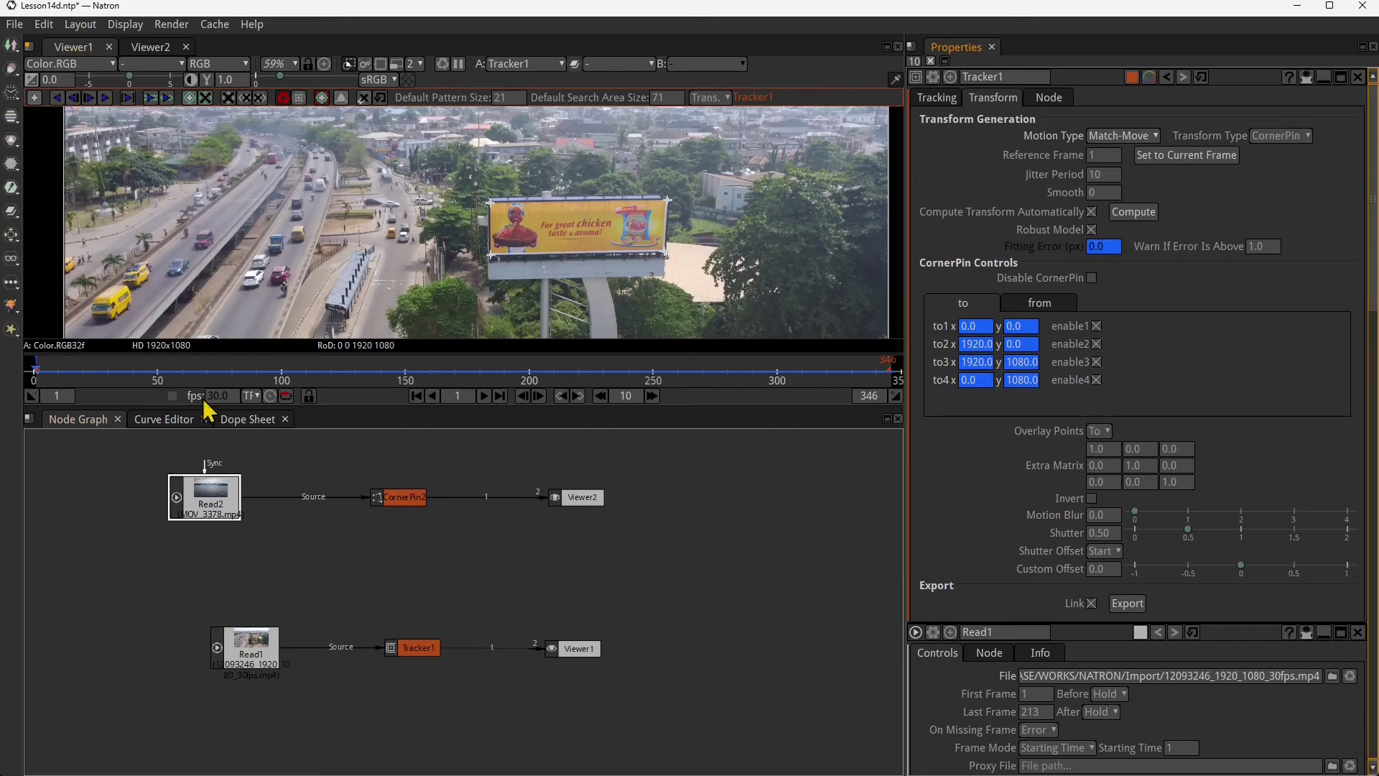
- Step through several frames between 1 and 178 to examine how Tracker1's corner pin warps the footage
click(191, 366)
click(475, 370)
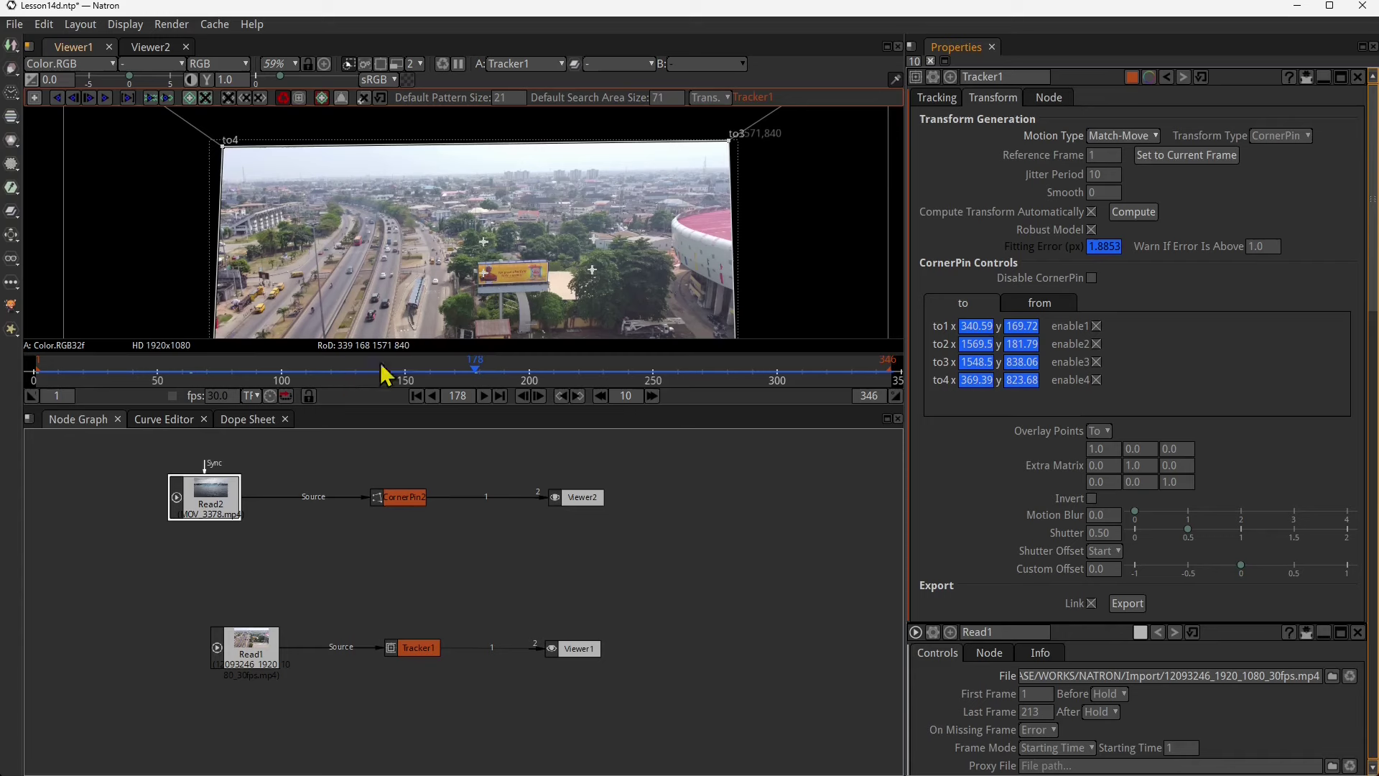
key(Left)
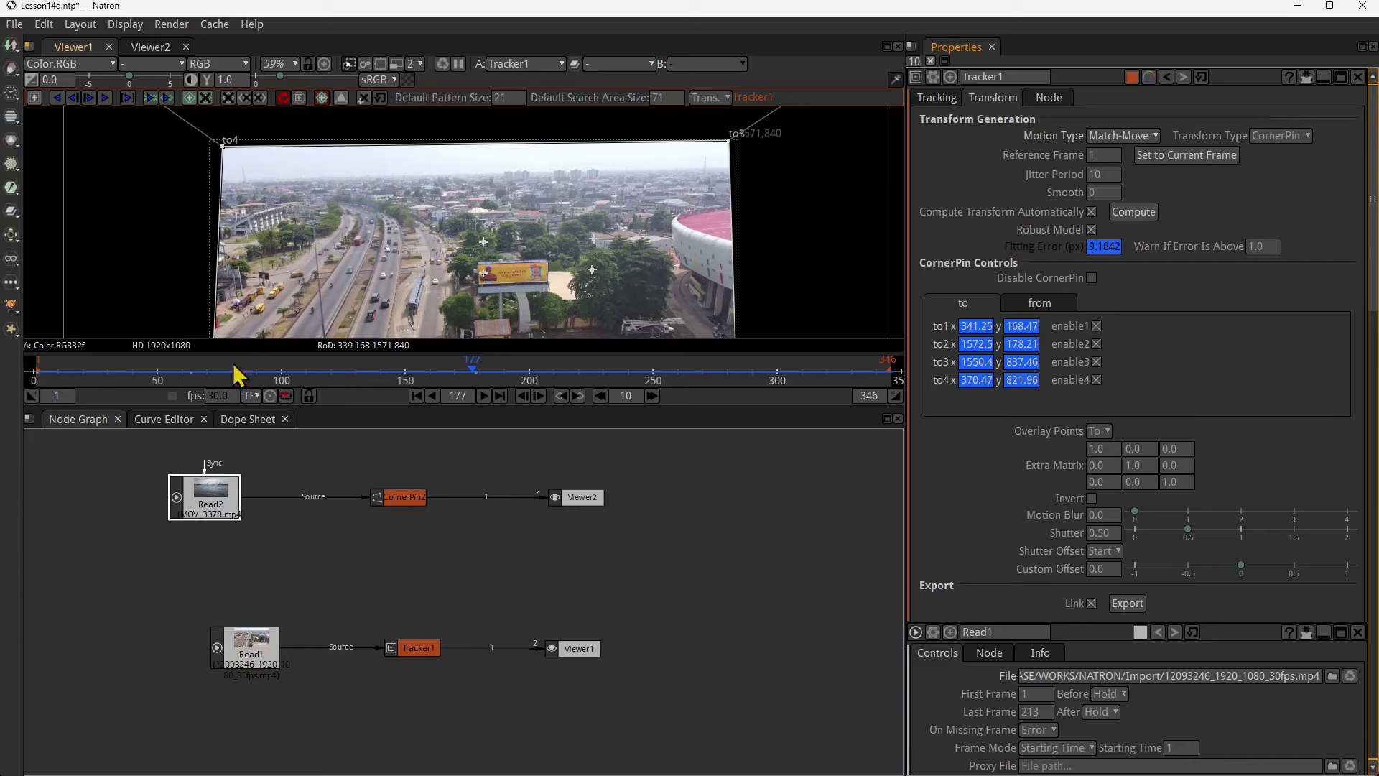
click(38, 374)
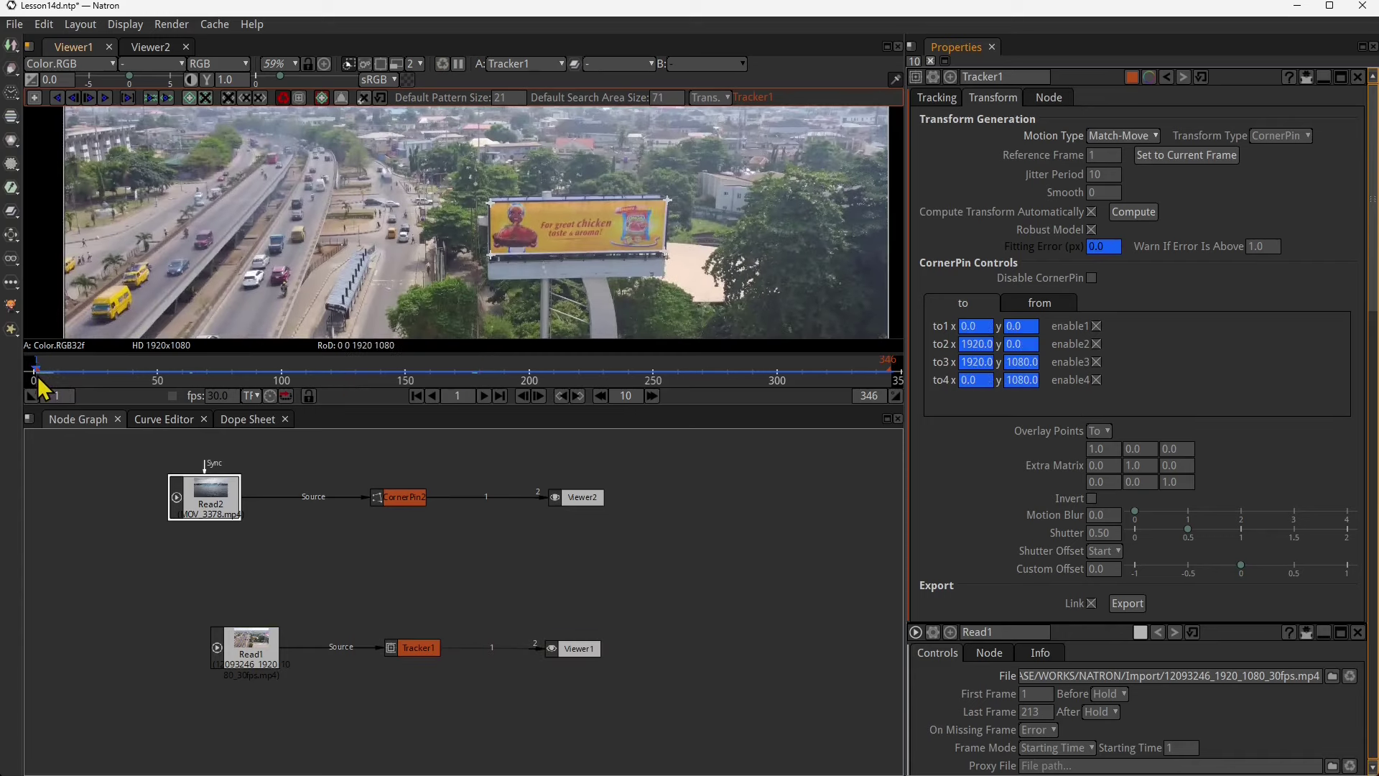
key(Right)
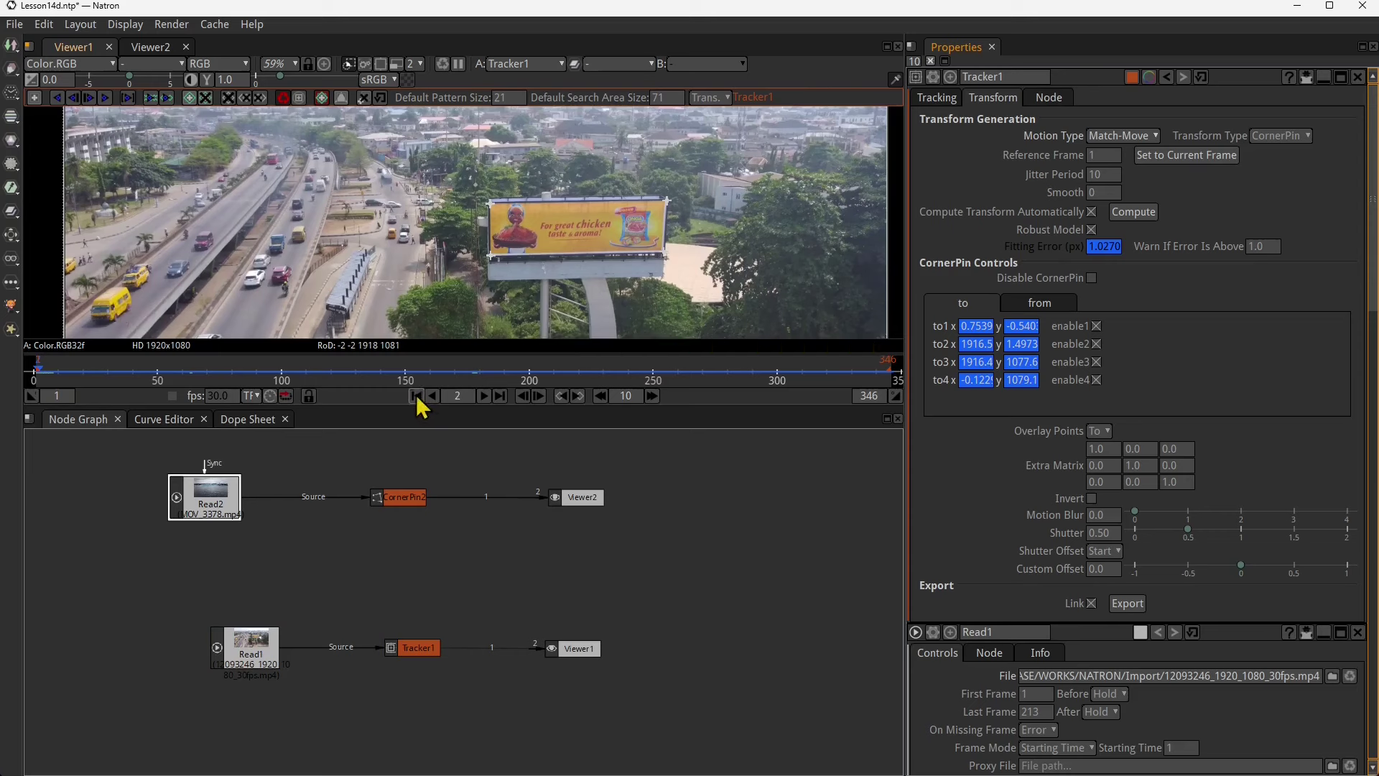
- Return to frame 1, export Tracker1's corner pin as a linked node, and separate the exported node from Viewer1
click(416, 396)
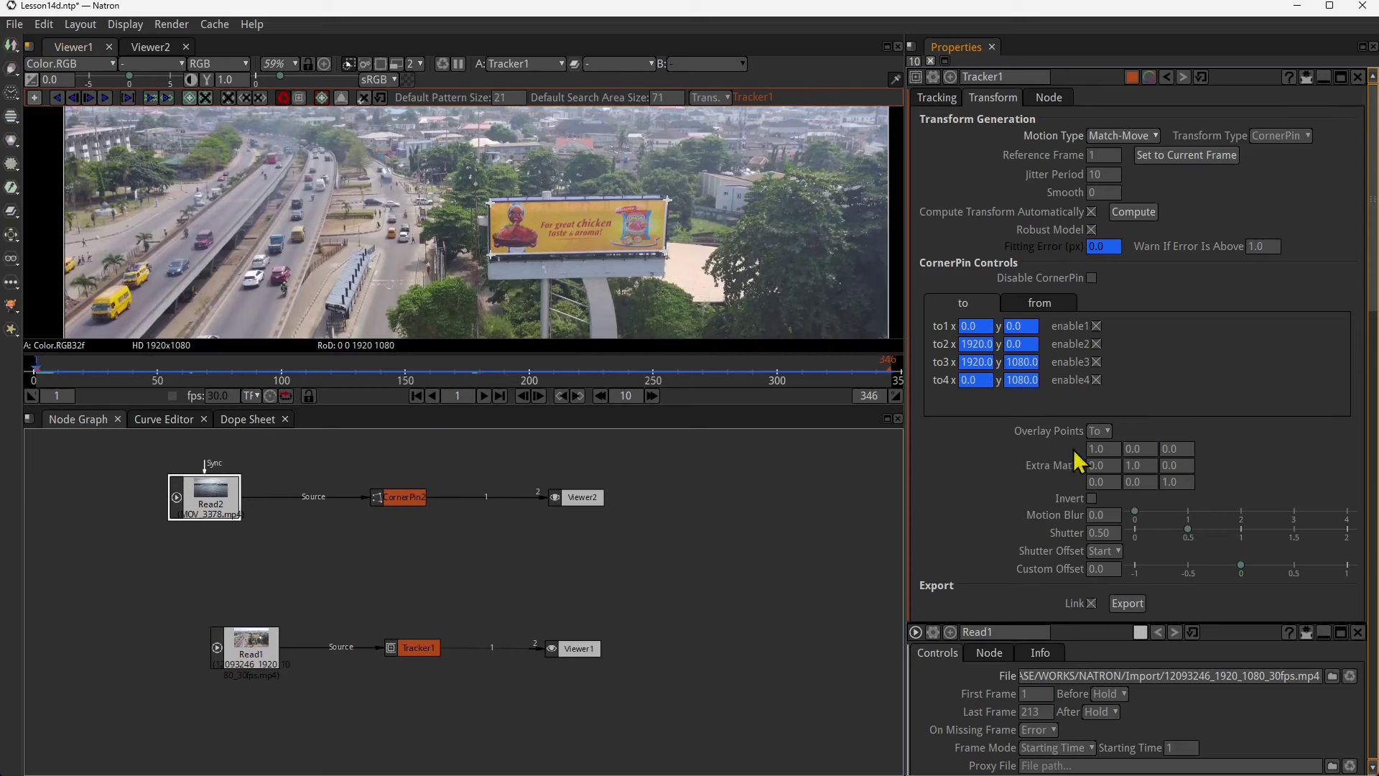
click(1127, 603)
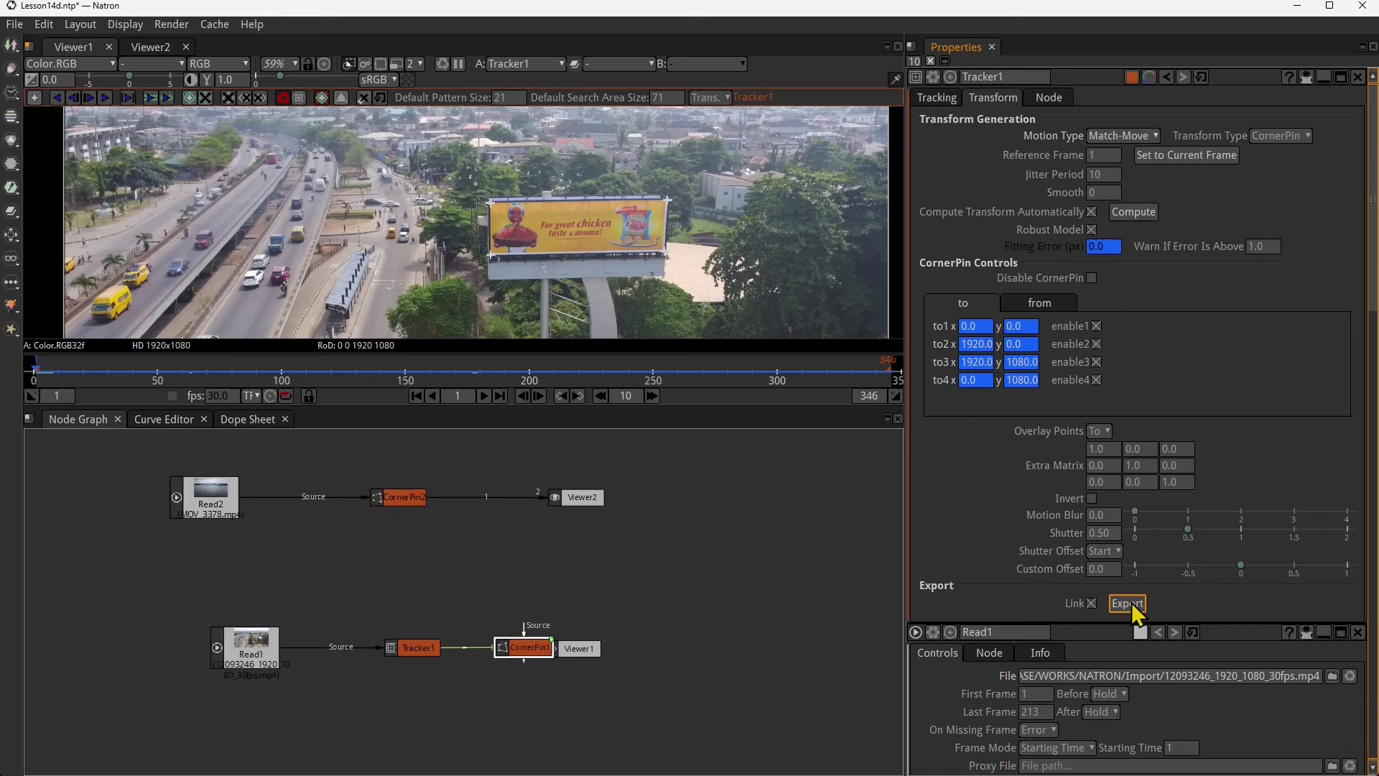
drag(579, 649, 628, 649)
drag(512, 596, 418, 574)
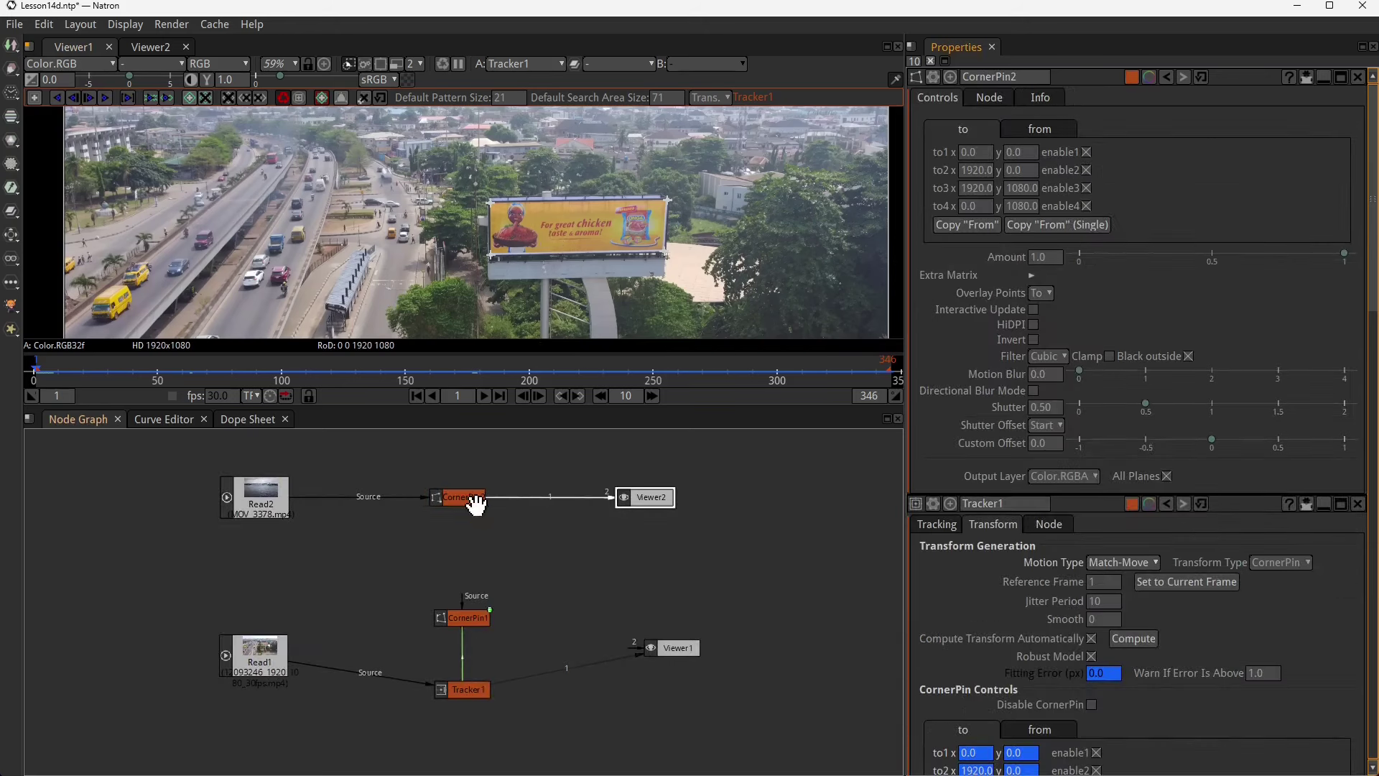
- Spread out the graph, raising CornerPin2, shifting Viewer2 and both Read nodes outward, and placing CornerPin1 below and right of Tracker1
drag(465, 497, 468, 471)
drag(646, 497, 670, 497)
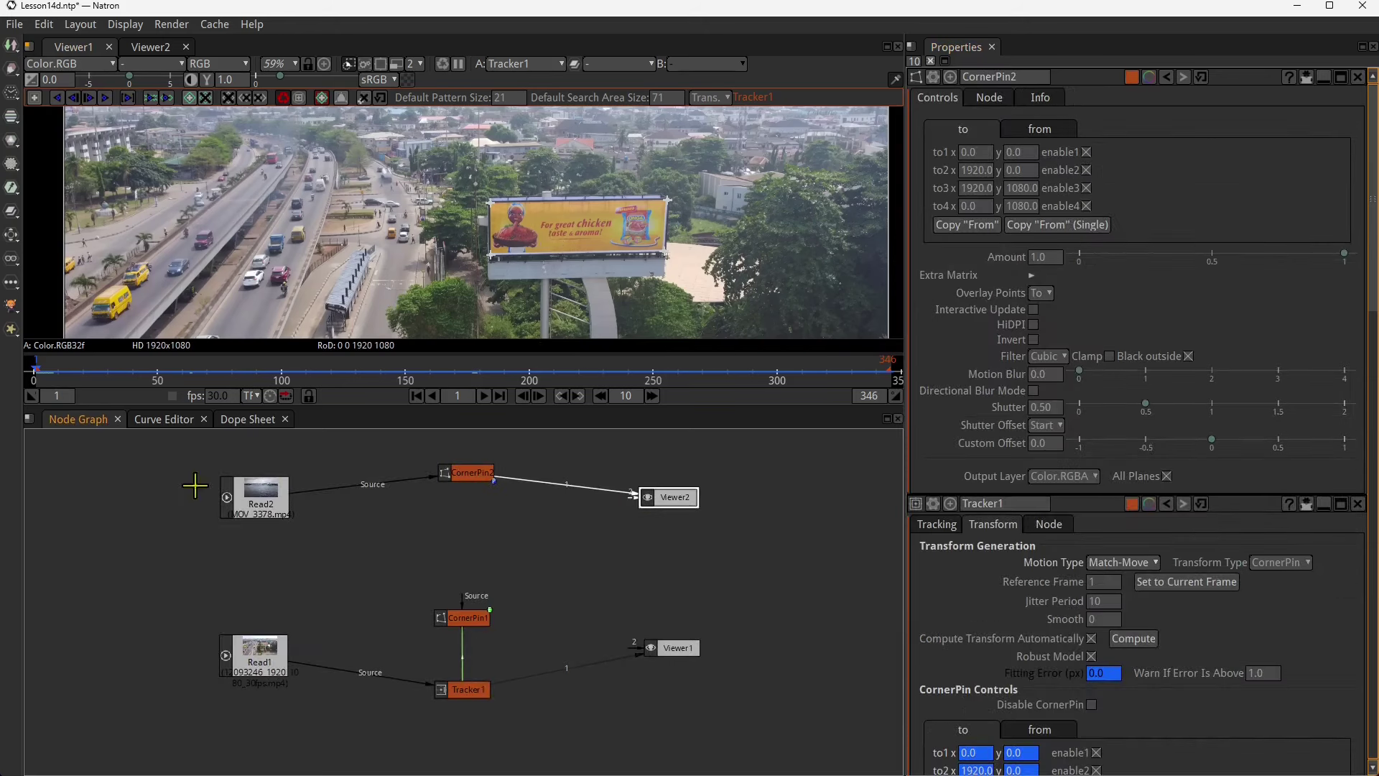
drag(273, 500, 252, 501)
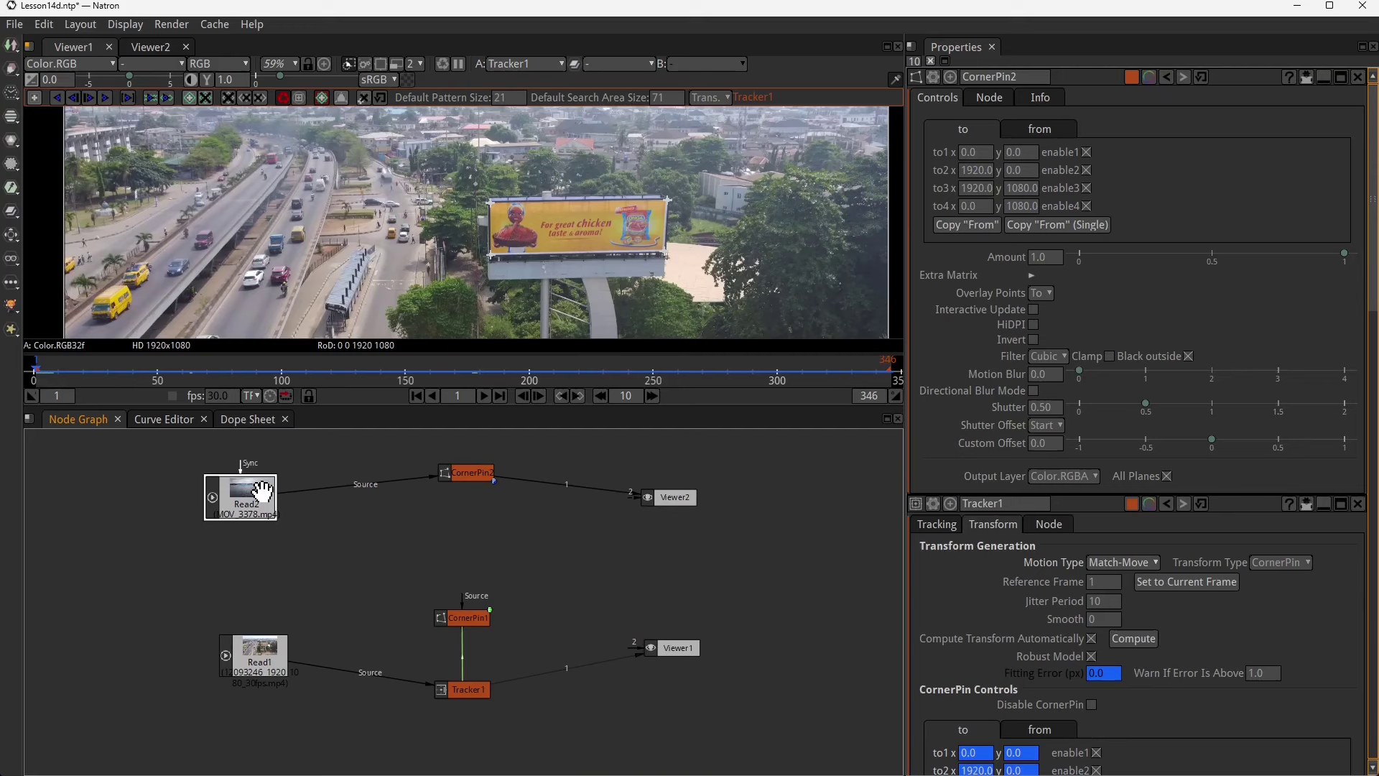
drag(463, 617, 571, 729)
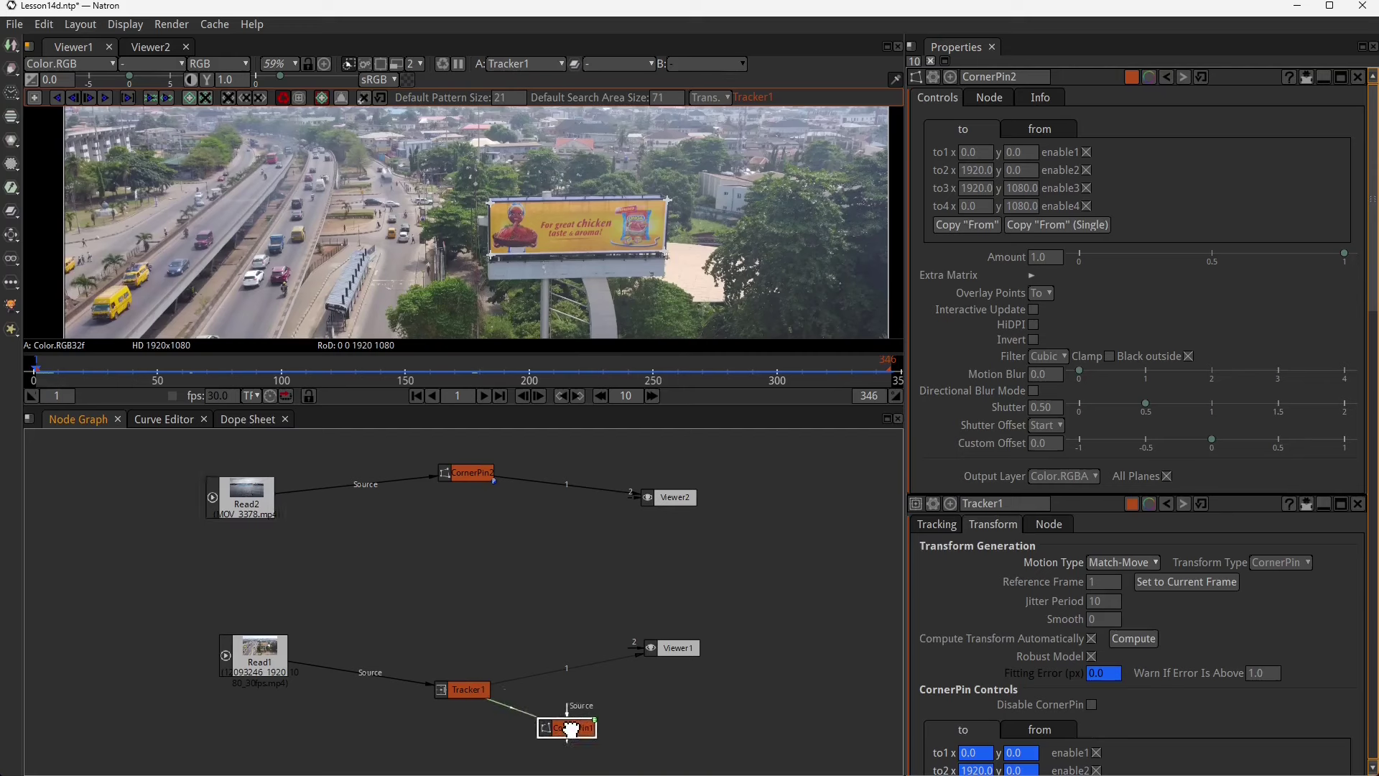
drag(262, 657, 245, 653)
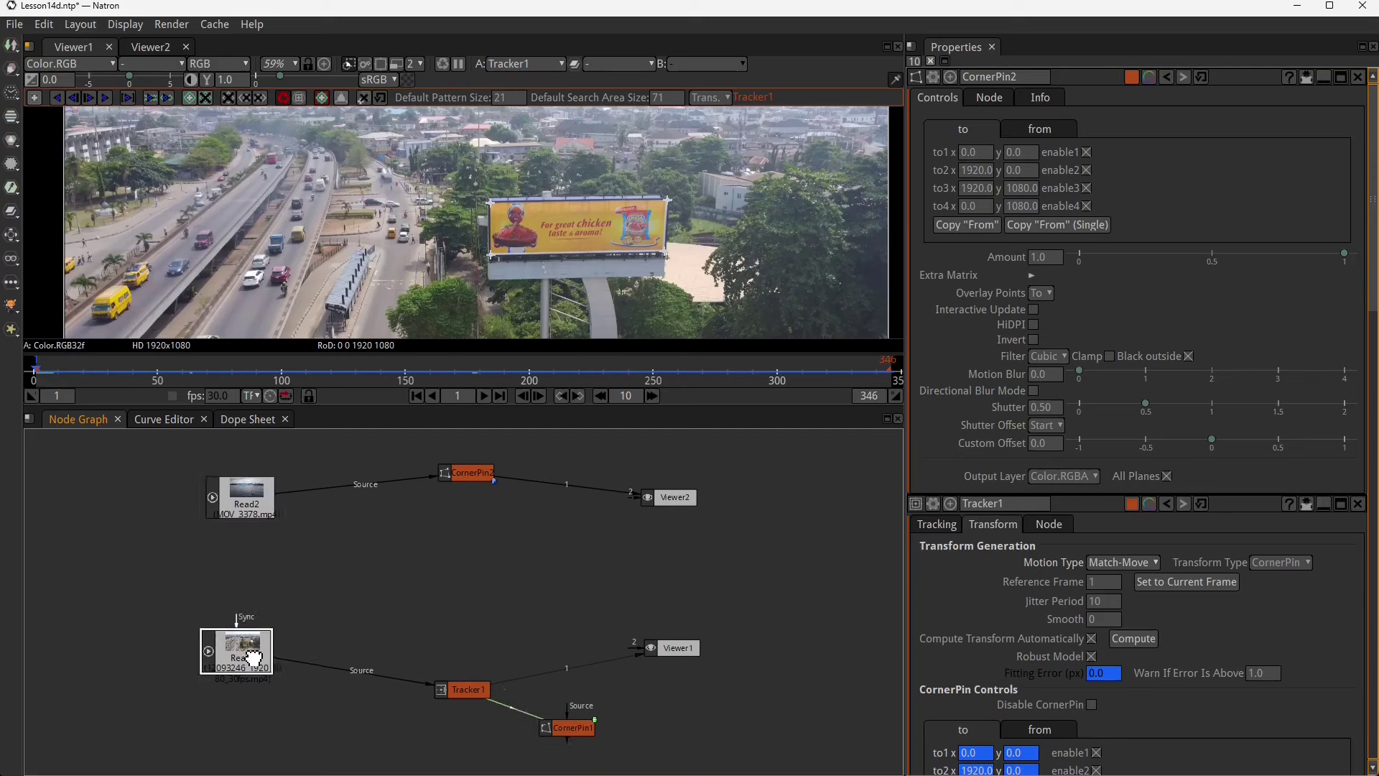
- Add a Merge node between the two branches and connect its B input to Read1
click(427, 596)
key(m)
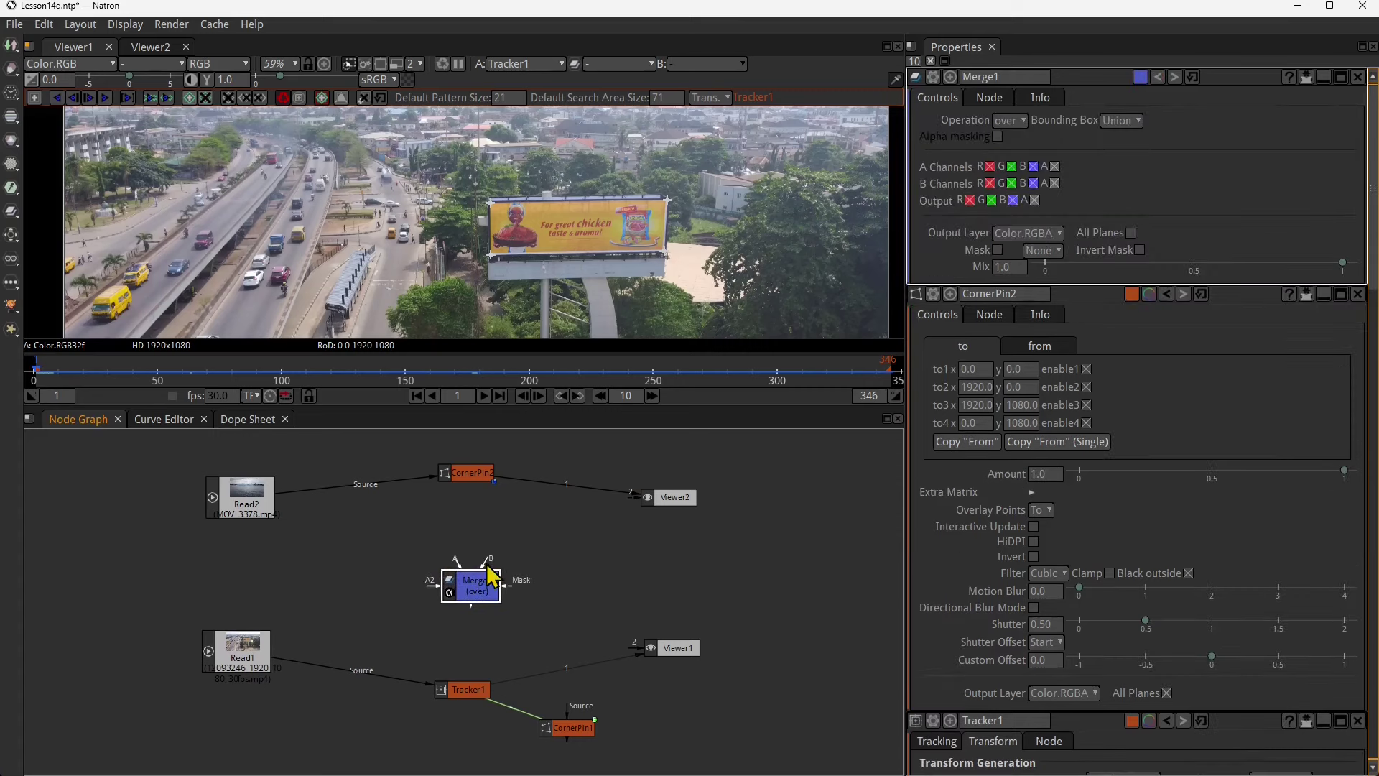
drag(491, 574, 265, 659)
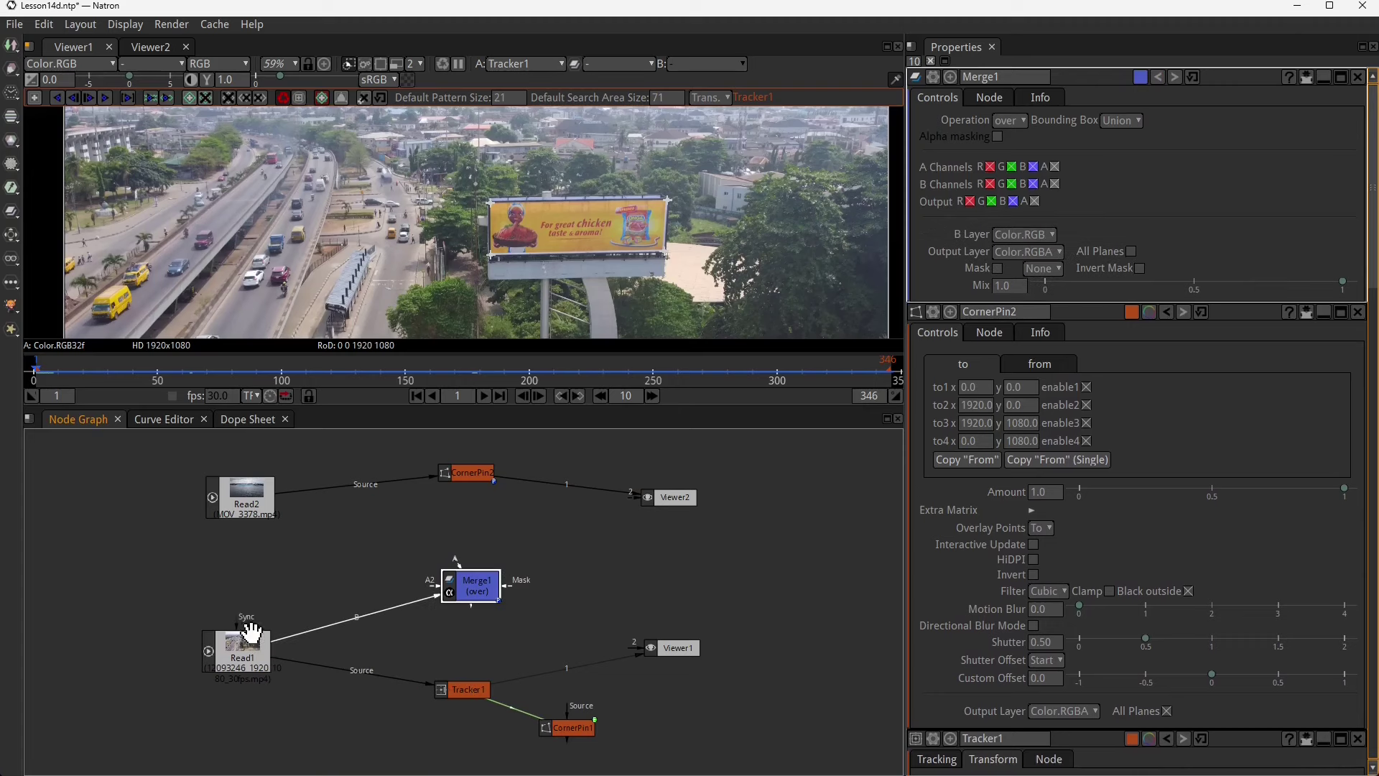
- Connect Merge1's A input to CornerPin2, accepting the frame rate difference
click(251, 494)
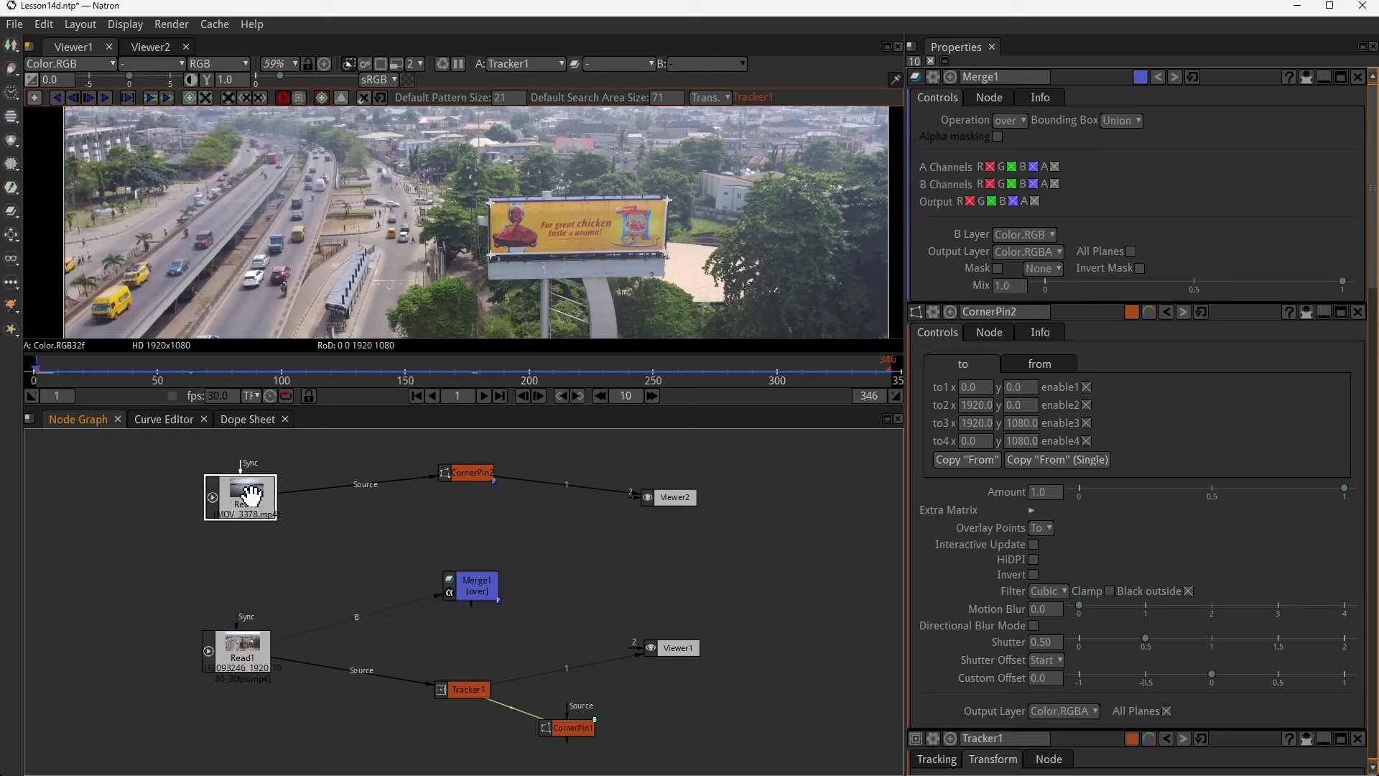
click(479, 472)
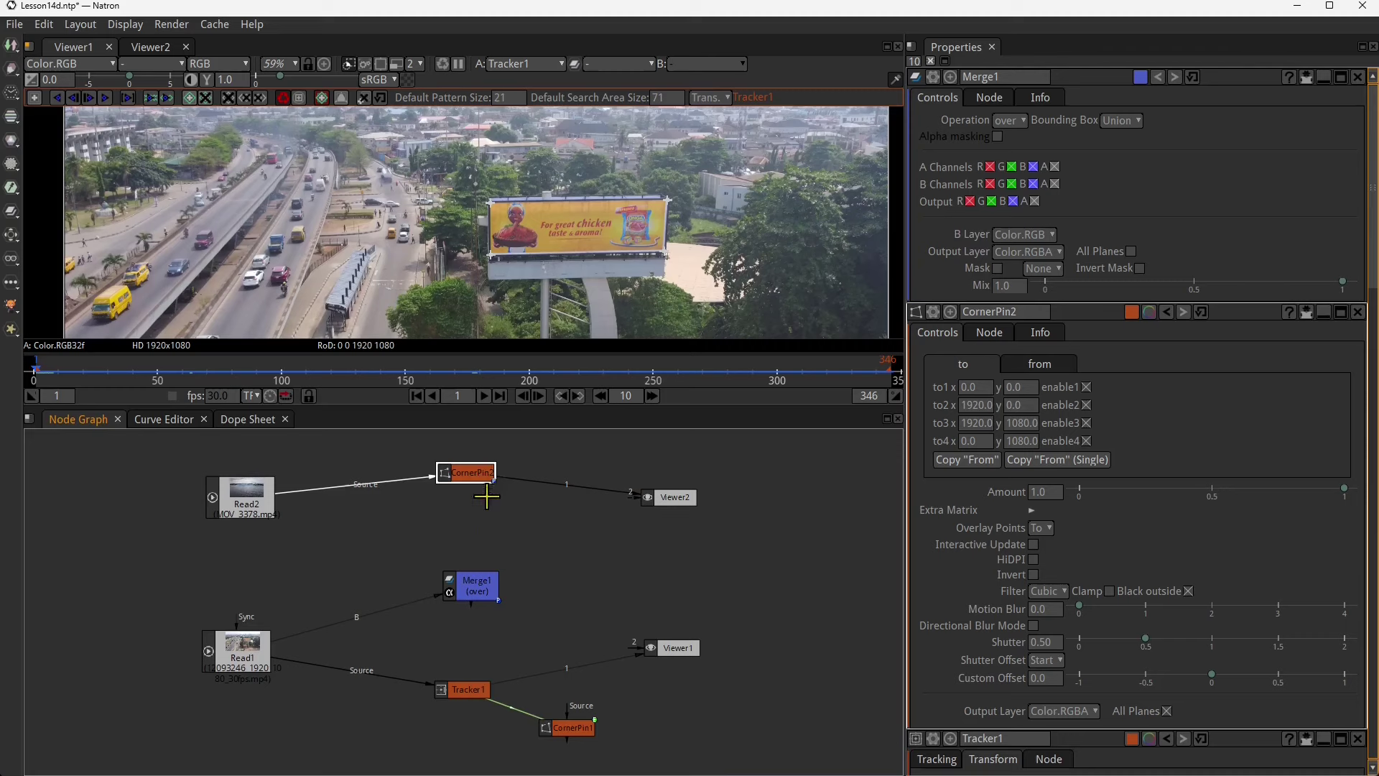
scroll(485, 489, up, 2)
click(463, 596)
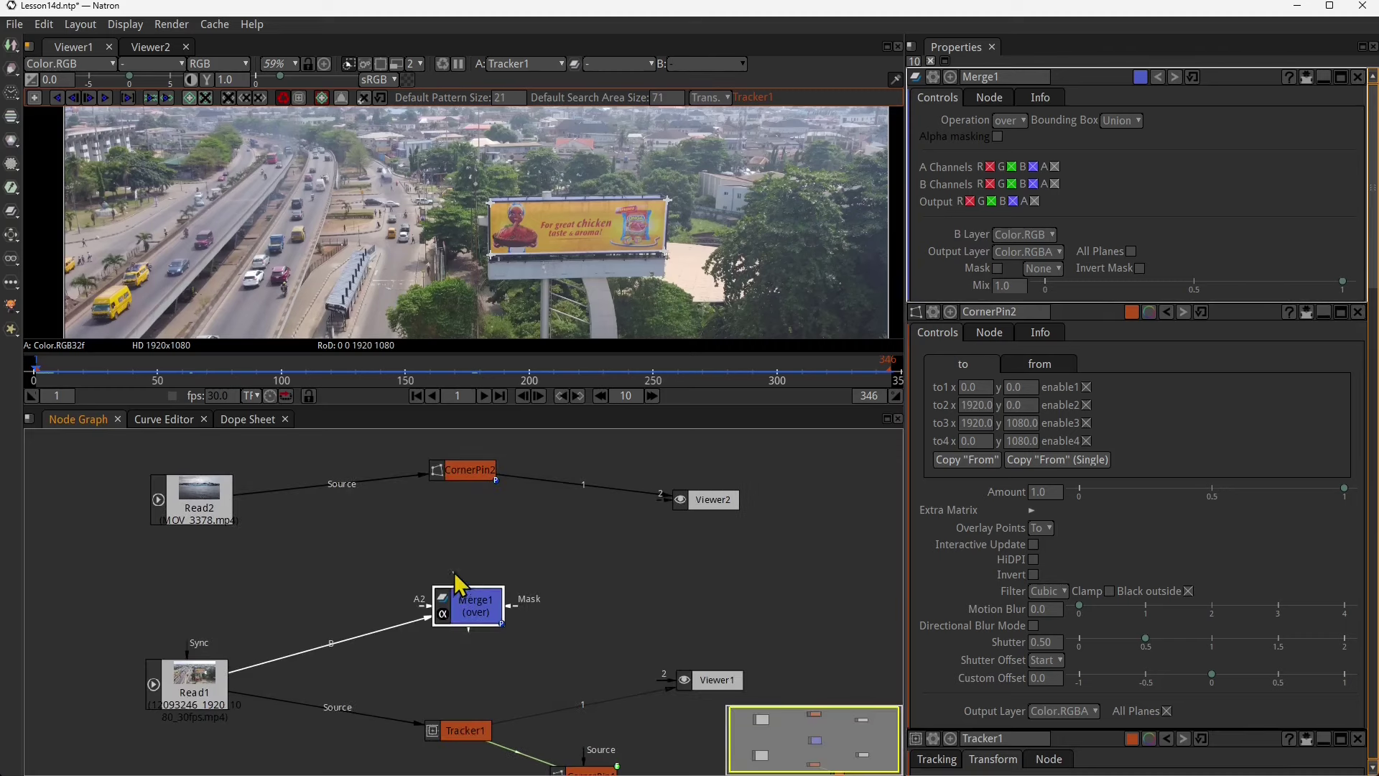
drag(454, 574, 476, 491)
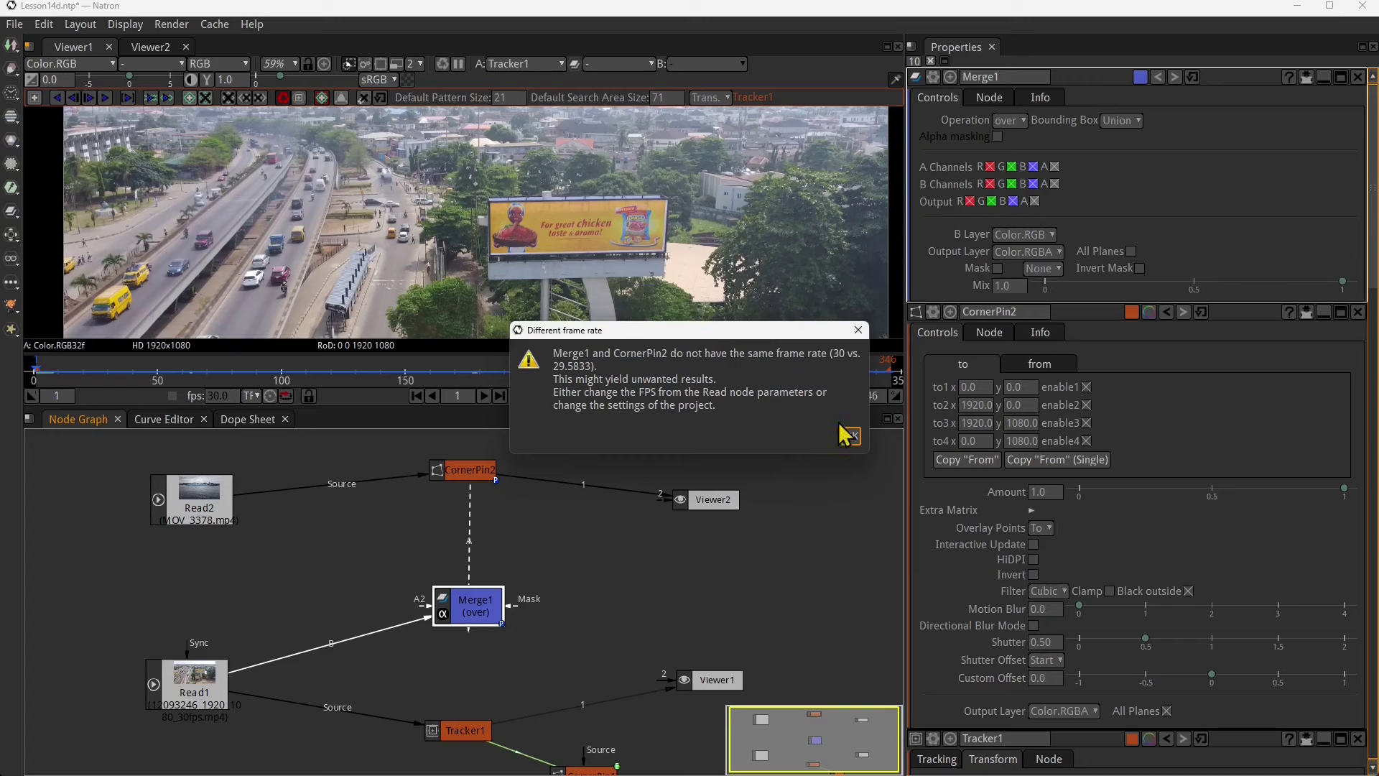
click(851, 437)
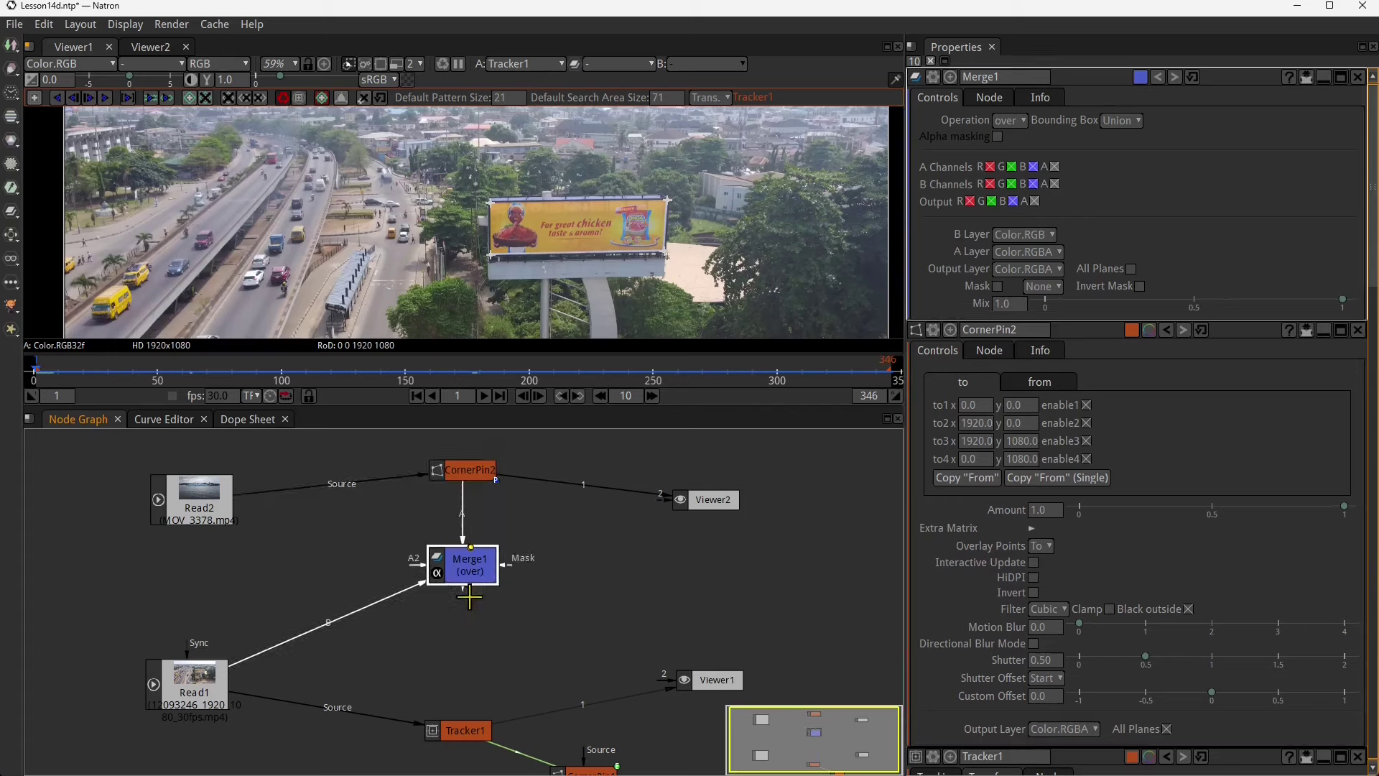
- Place Viewer2 level with Merge1 and connect Merge1's output to it
drag(537, 612, 468, 572)
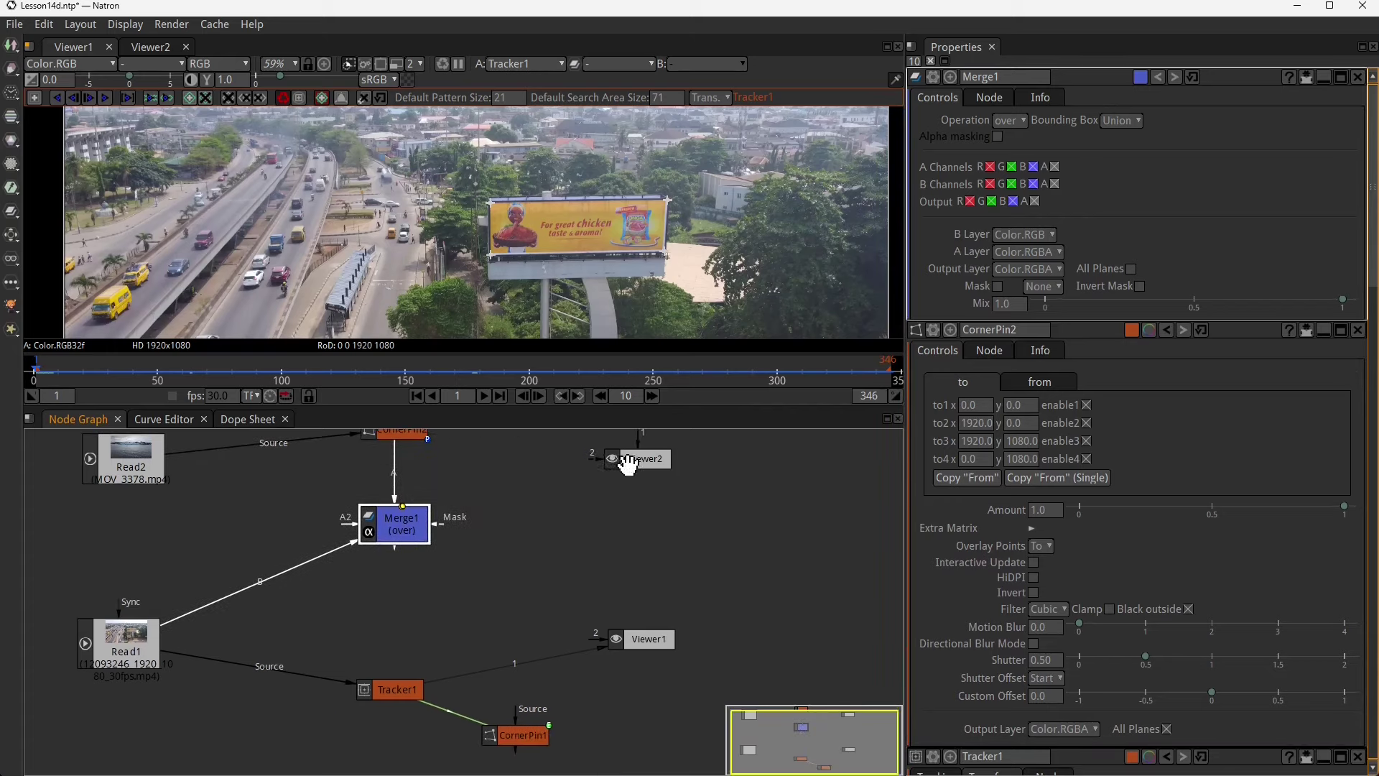
drag(631, 458, 629, 523)
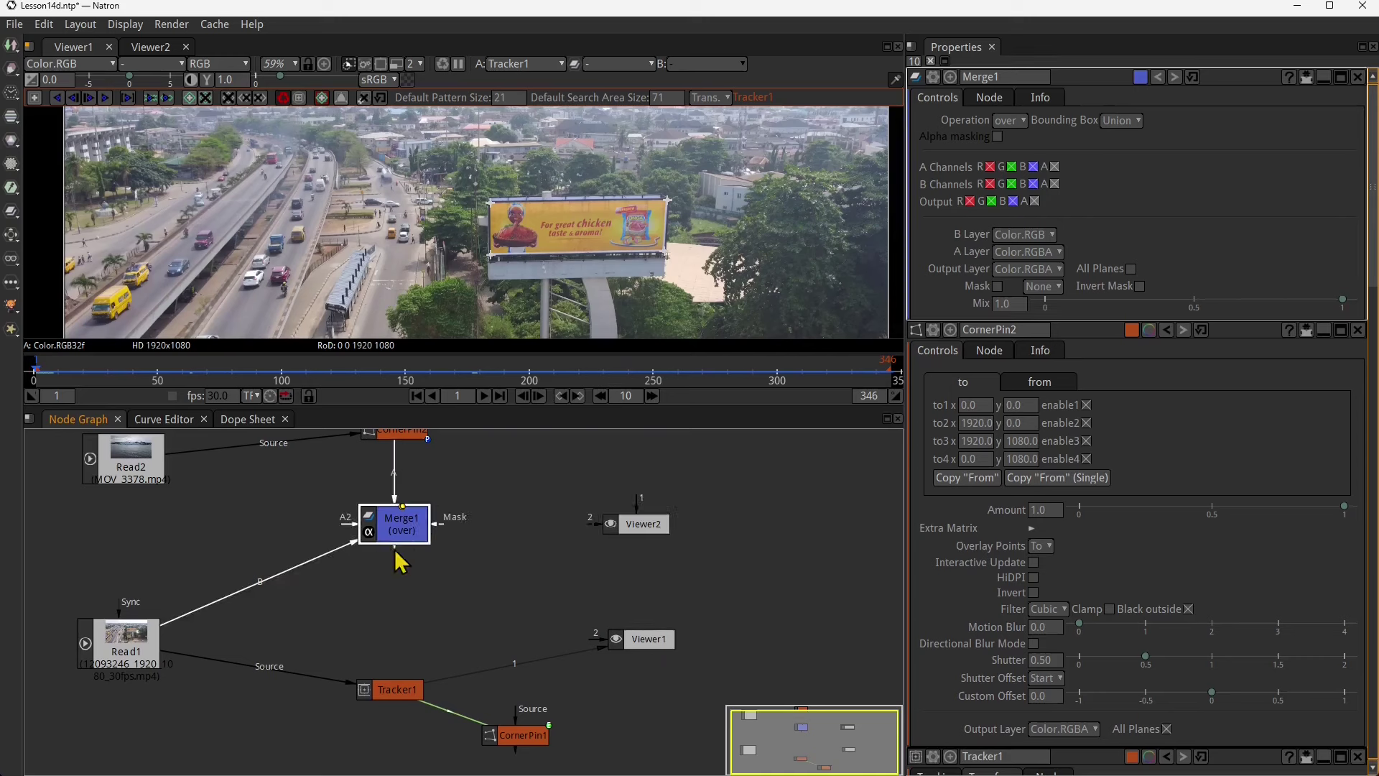
drag(395, 551, 605, 532)
drag(396, 550, 617, 526)
click(635, 537)
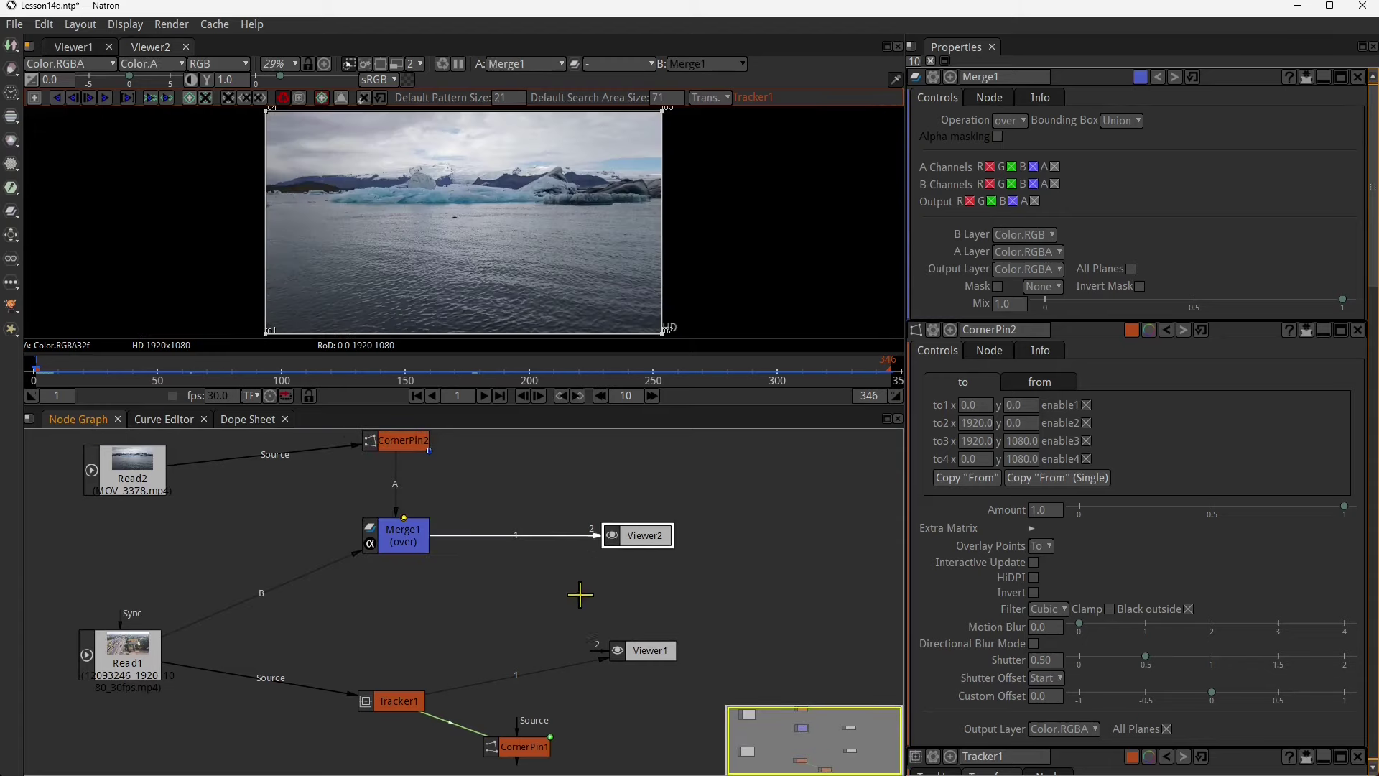
- Pull CornerPin2's four corners in from the frame edges to roughly surround the billboard
scroll(521, 294, down, 2)
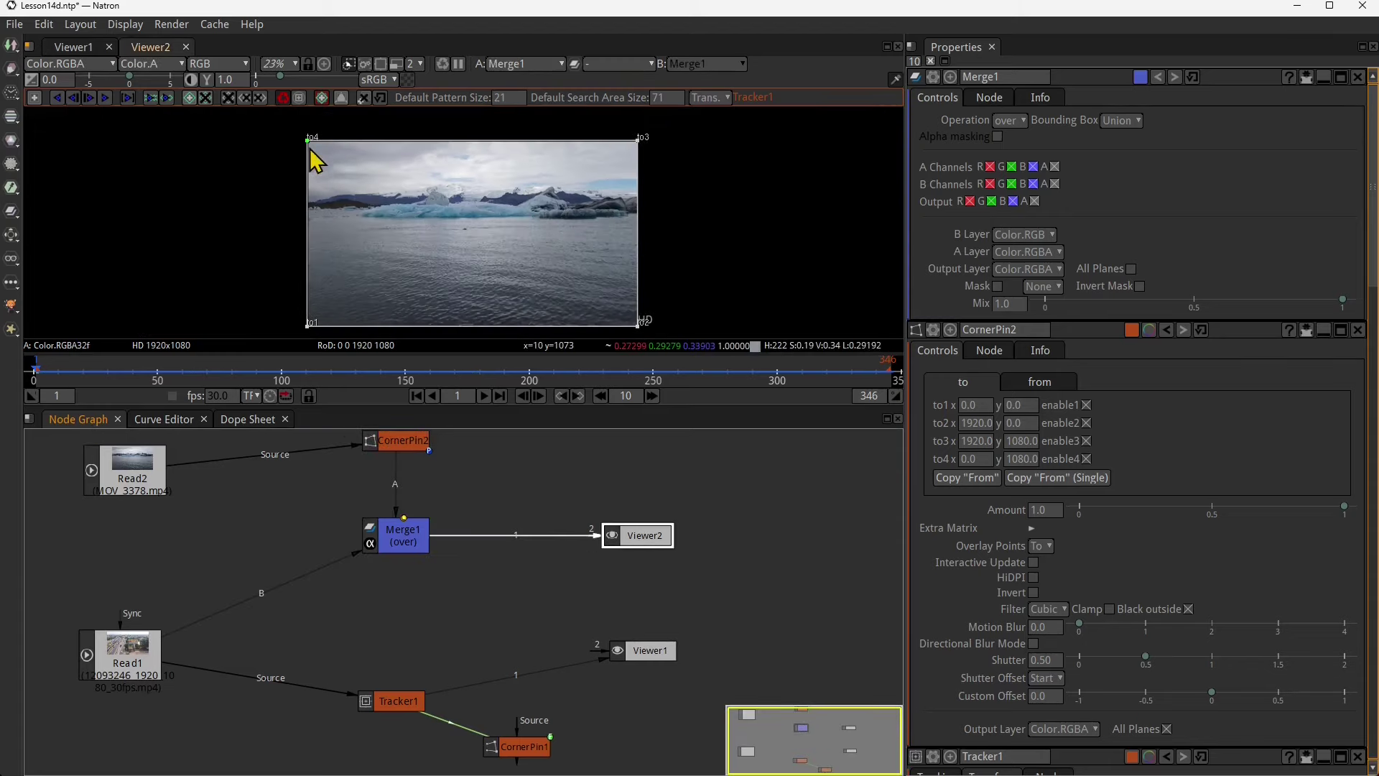
drag(316, 327, 467, 262)
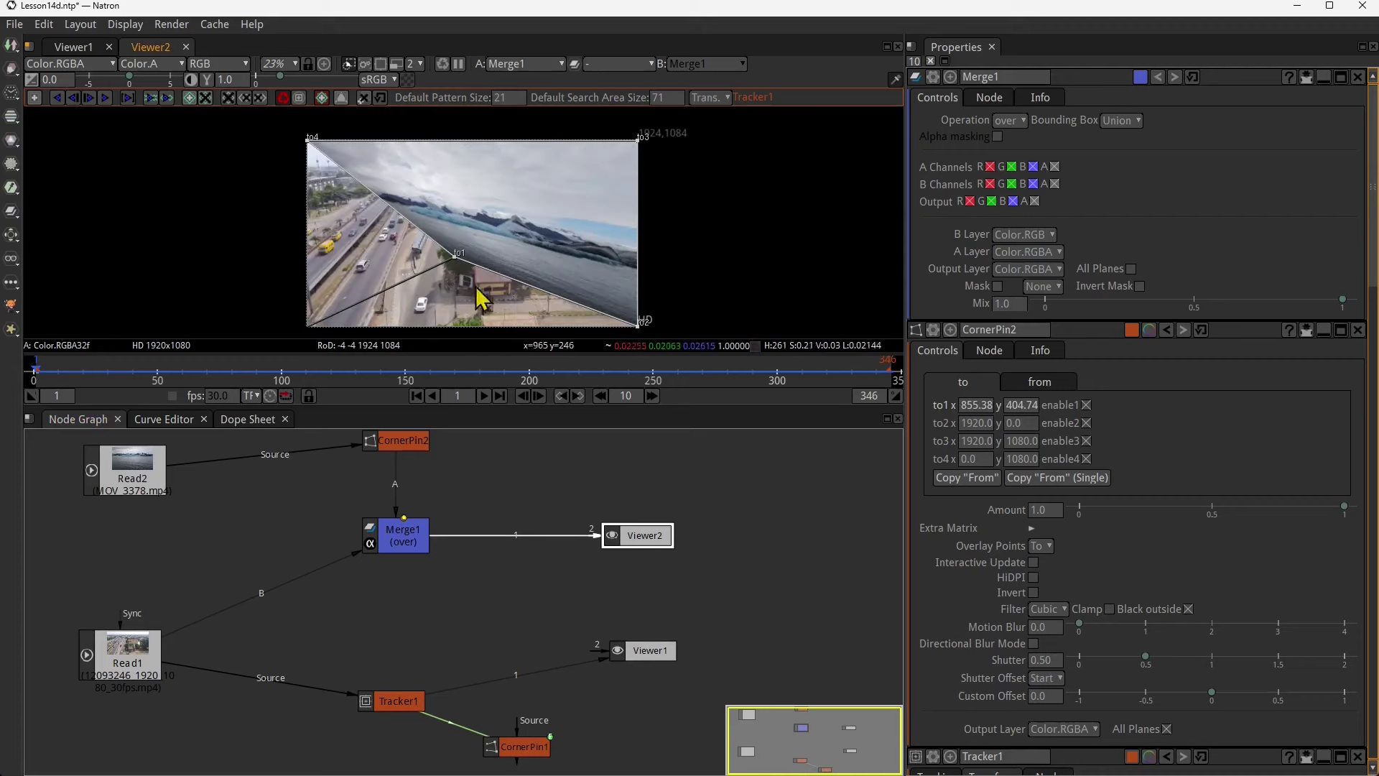
drag(640, 325, 555, 249)
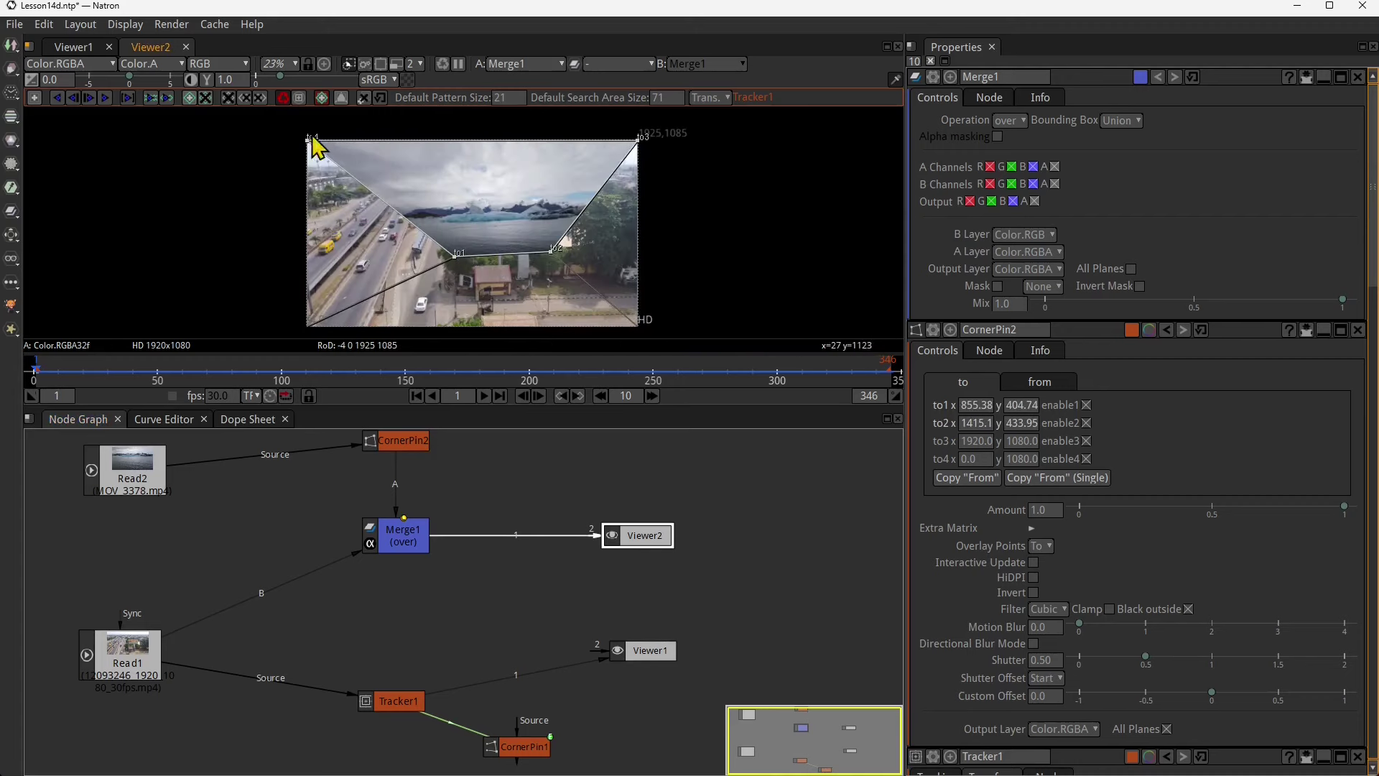
drag(307, 142, 440, 196)
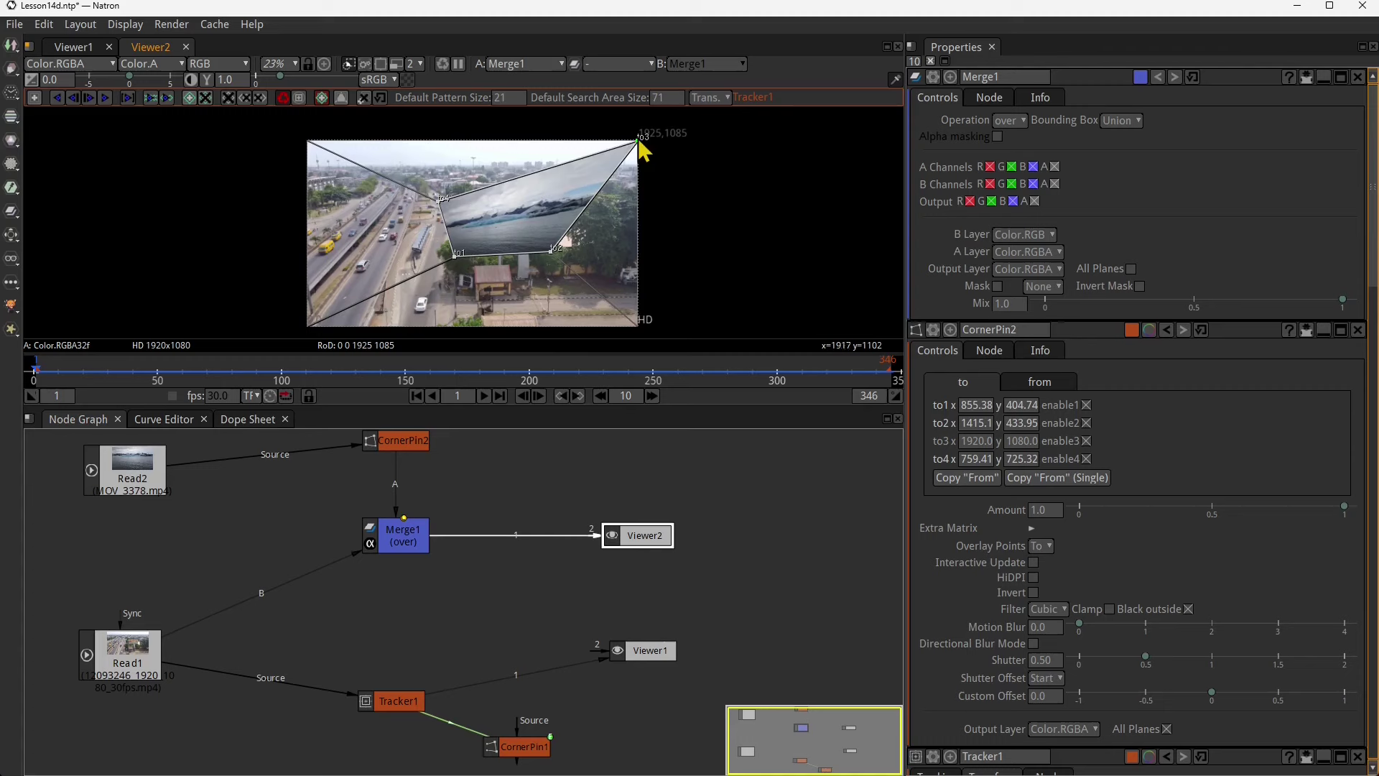
drag(639, 142, 553, 181)
- Fit CornerPin2's corners to the billboard: to1 about (991, 519), to2 (1397, 526), to3 (1404, 700), to4 (991, 695)
scroll(562, 209, up, 8)
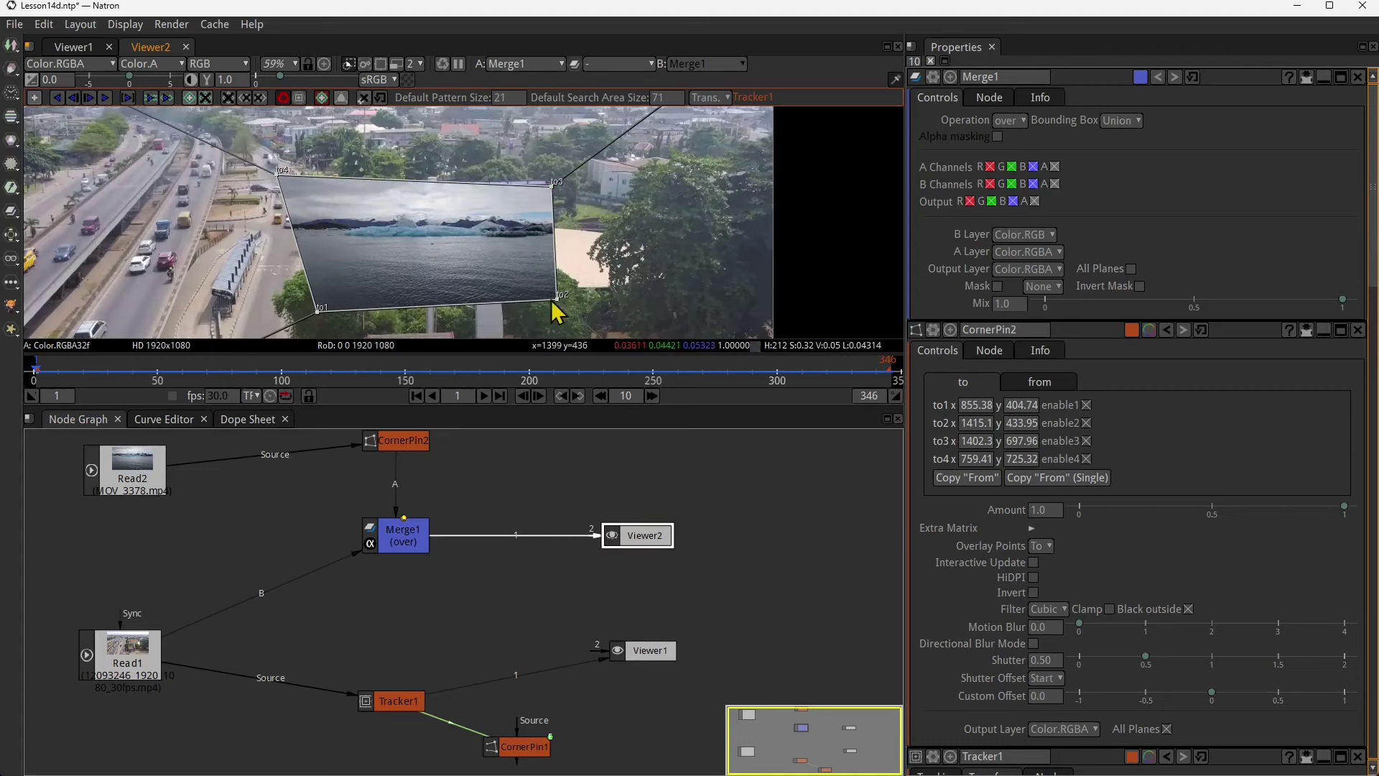
drag(553, 303, 551, 245)
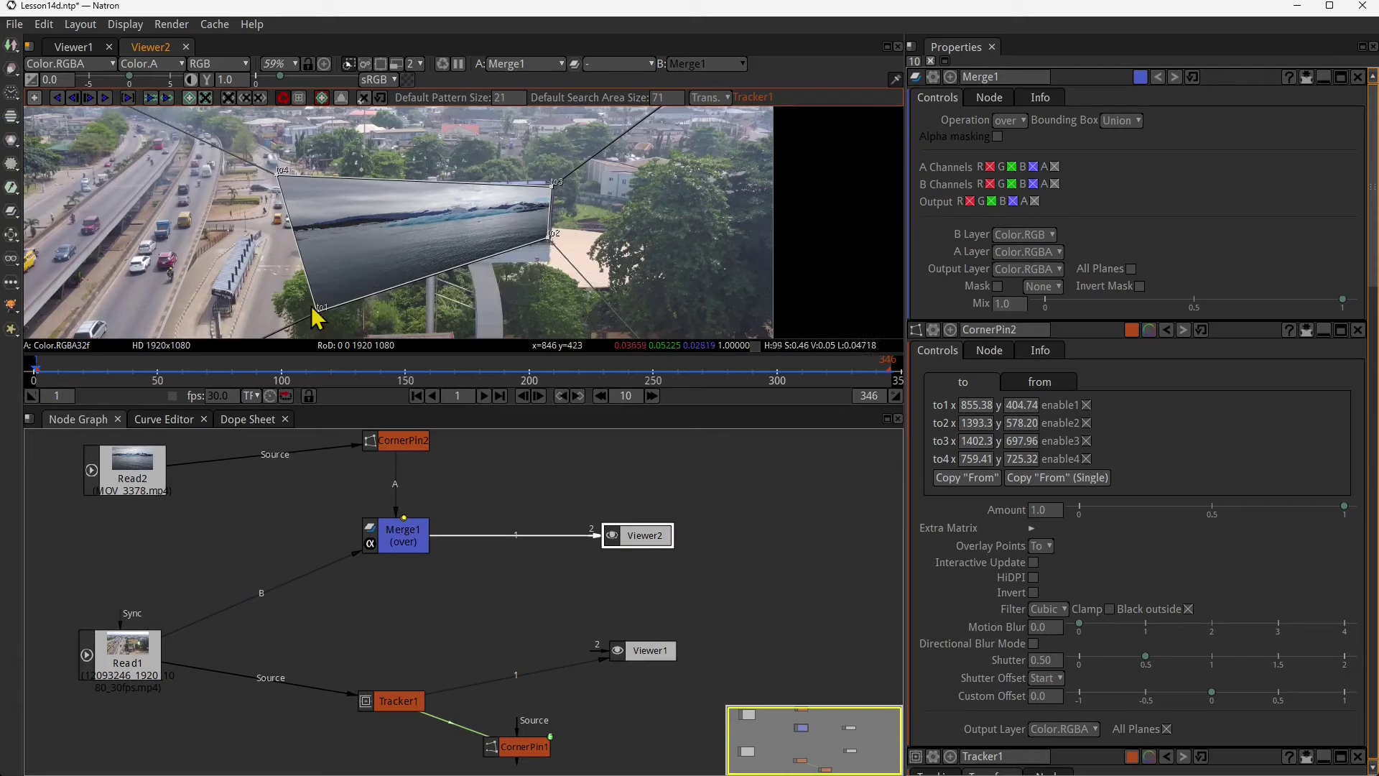
drag(316, 313, 374, 240)
drag(277, 176, 377, 186)
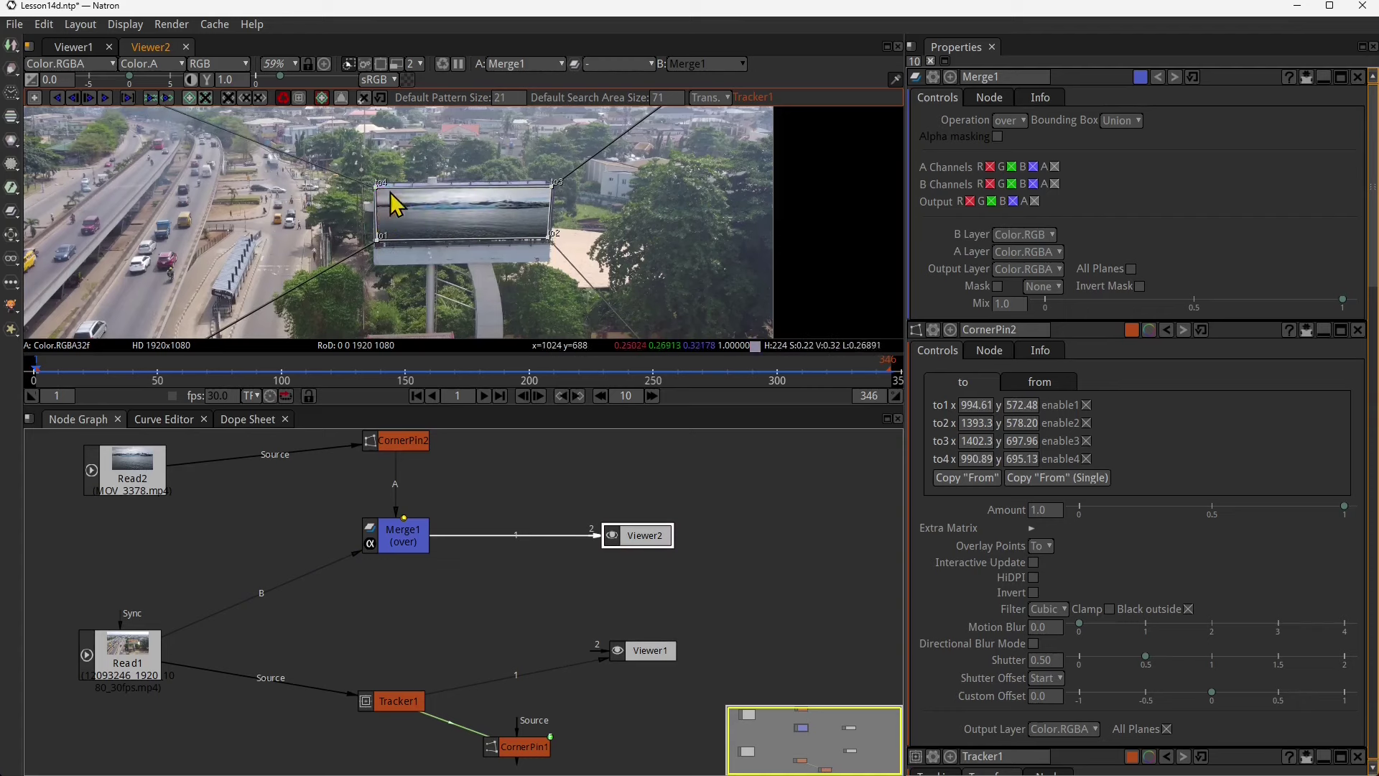
drag(373, 247, 377, 267)
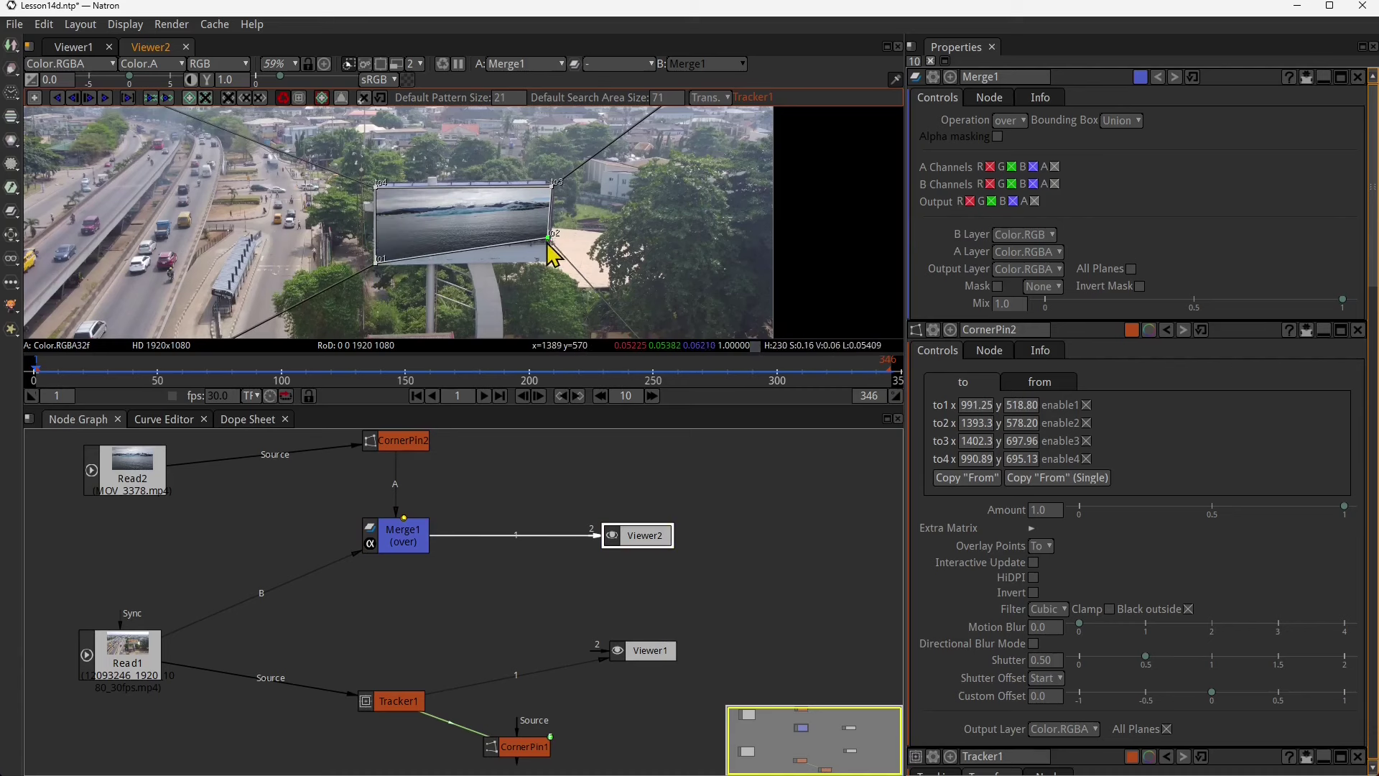
drag(548, 242, 549, 263)
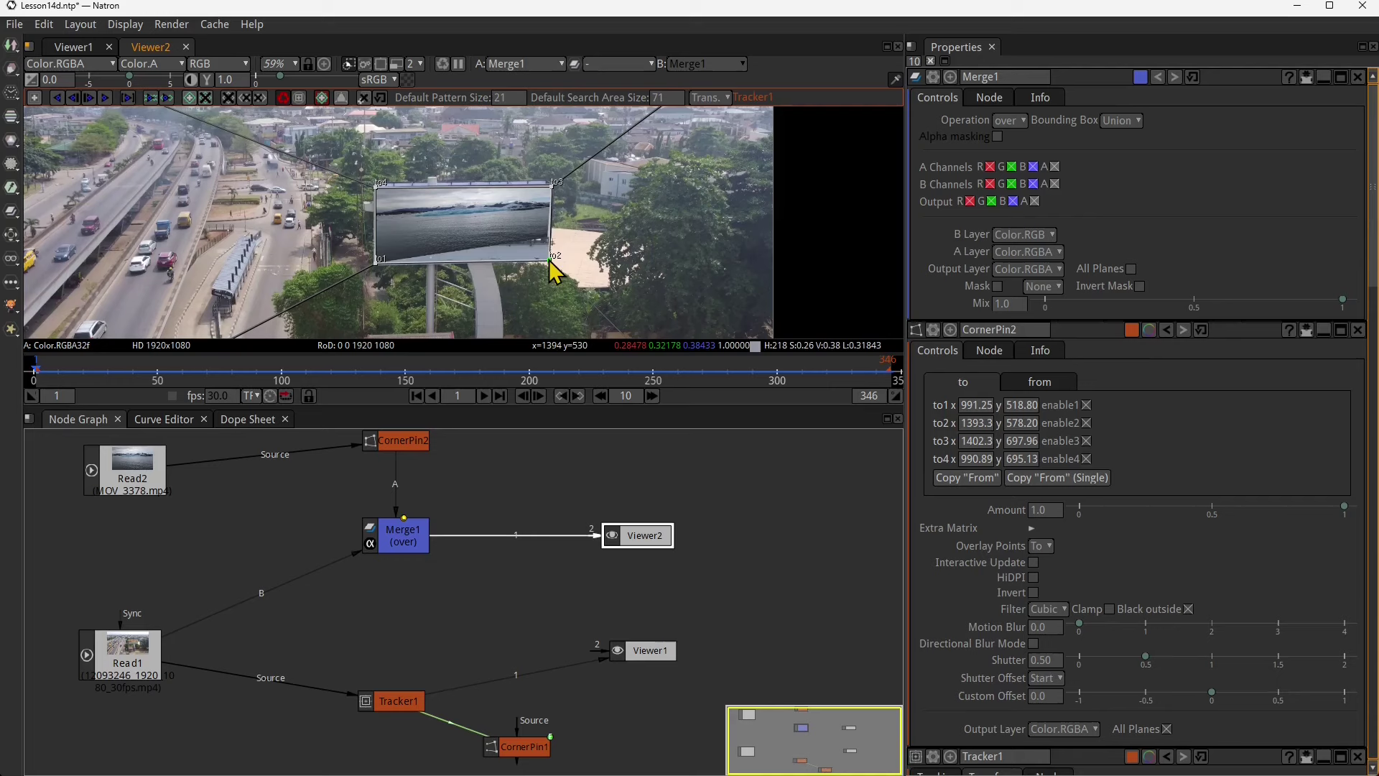
drag(553, 190, 553, 189)
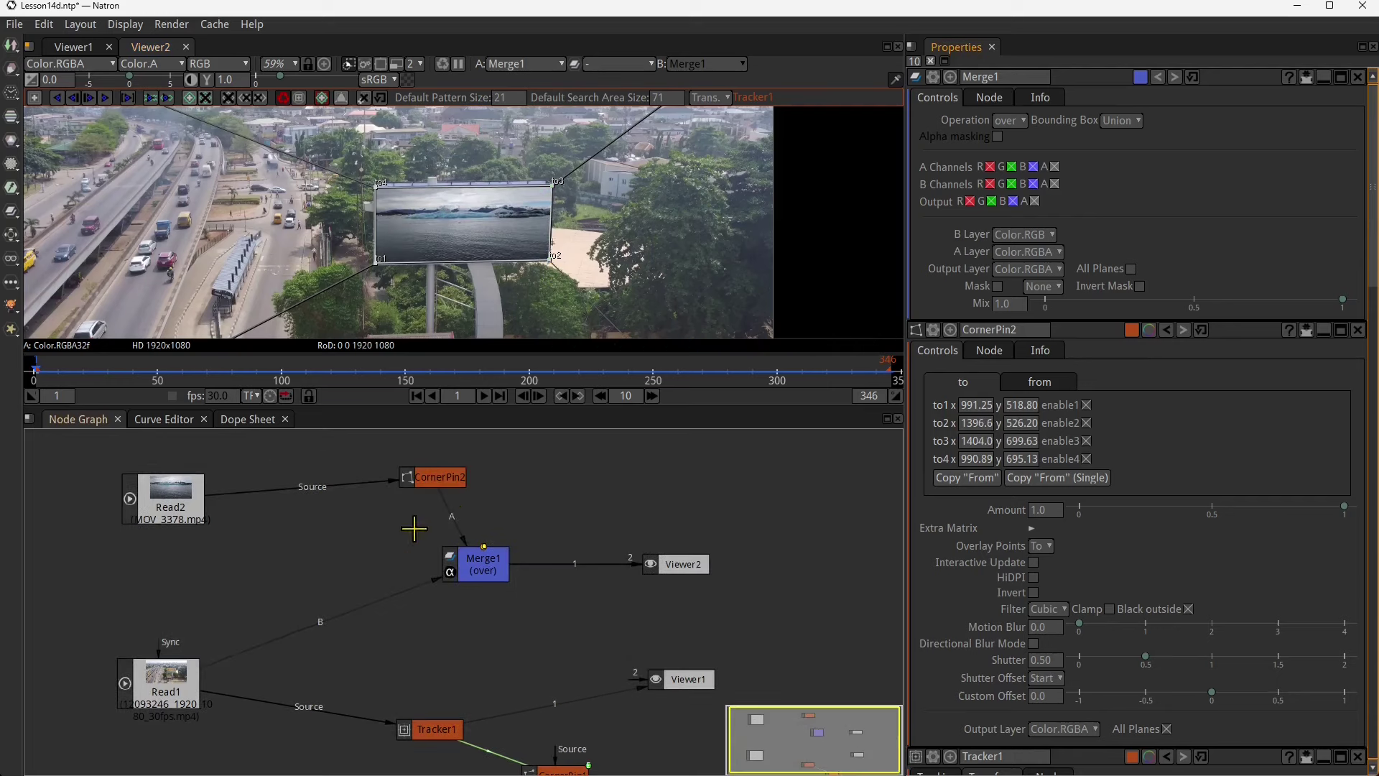
- Move Read2 and CornerPin2 away from Merge1 and Viewer2 to leave room for a node on Merge1's A connection
drag(474, 479, 377, 501)
drag(215, 506, 179, 494)
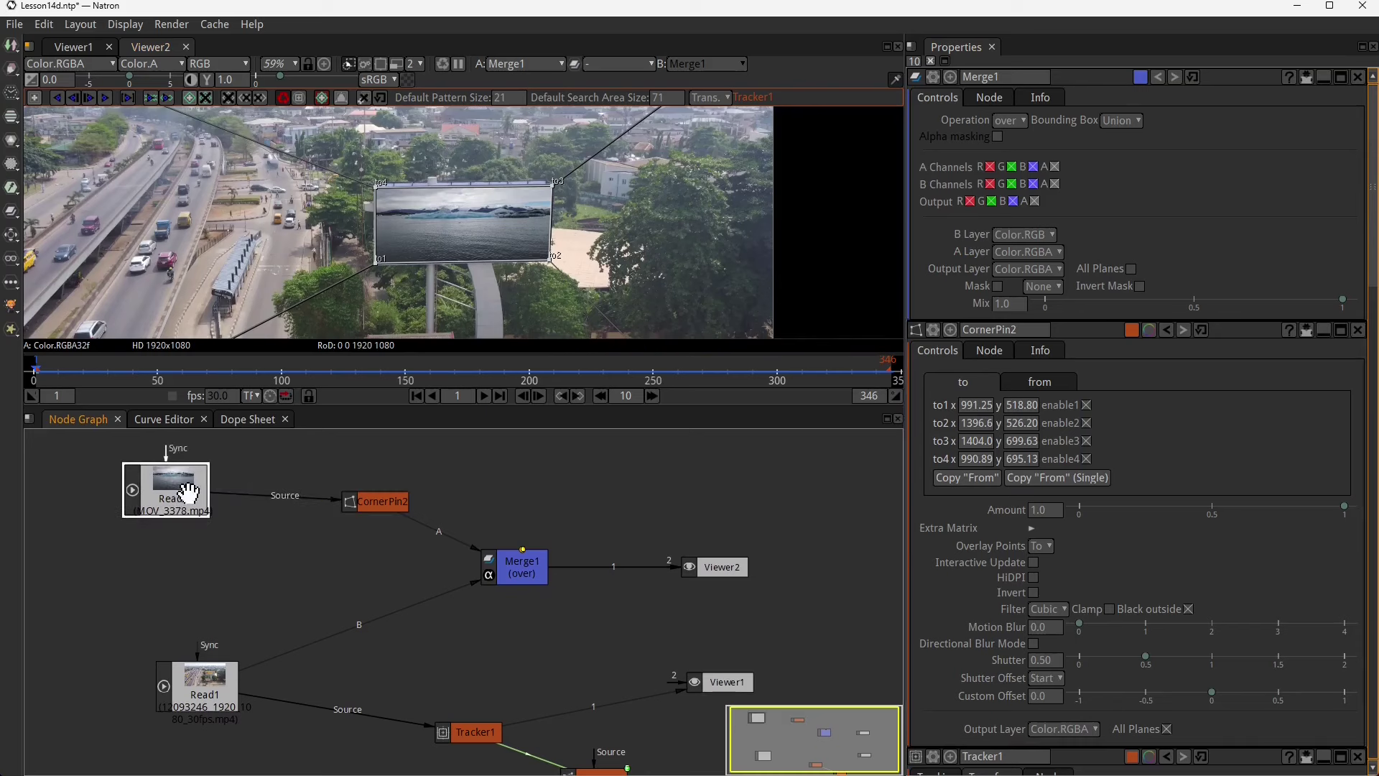
drag(375, 503, 311, 526)
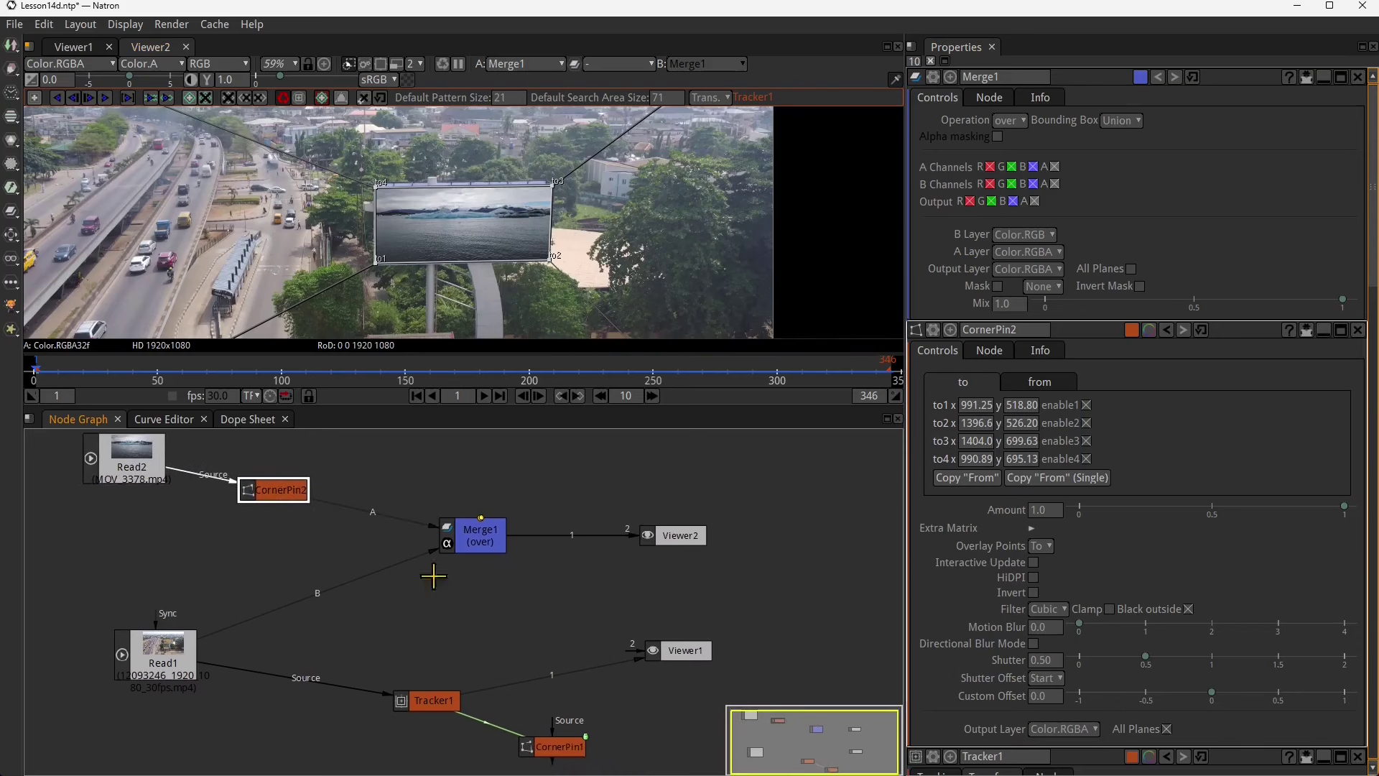
drag(460, 546, 515, 577)
drag(678, 535, 732, 514)
drag(517, 585, 539, 585)
drag(309, 588, 384, 551)
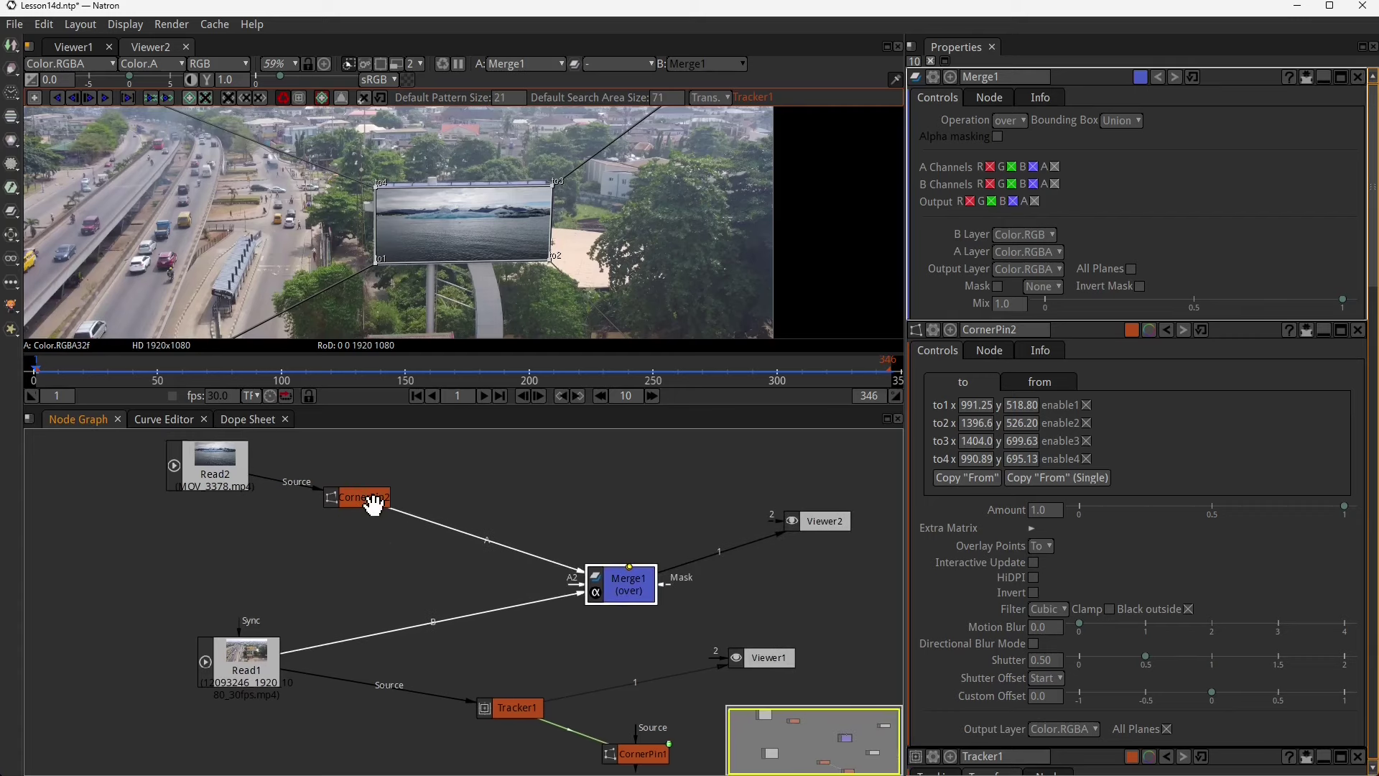
- Insert the exported CornerPin1 node into the connection between CornerPin2 and Merge1
click(372, 502)
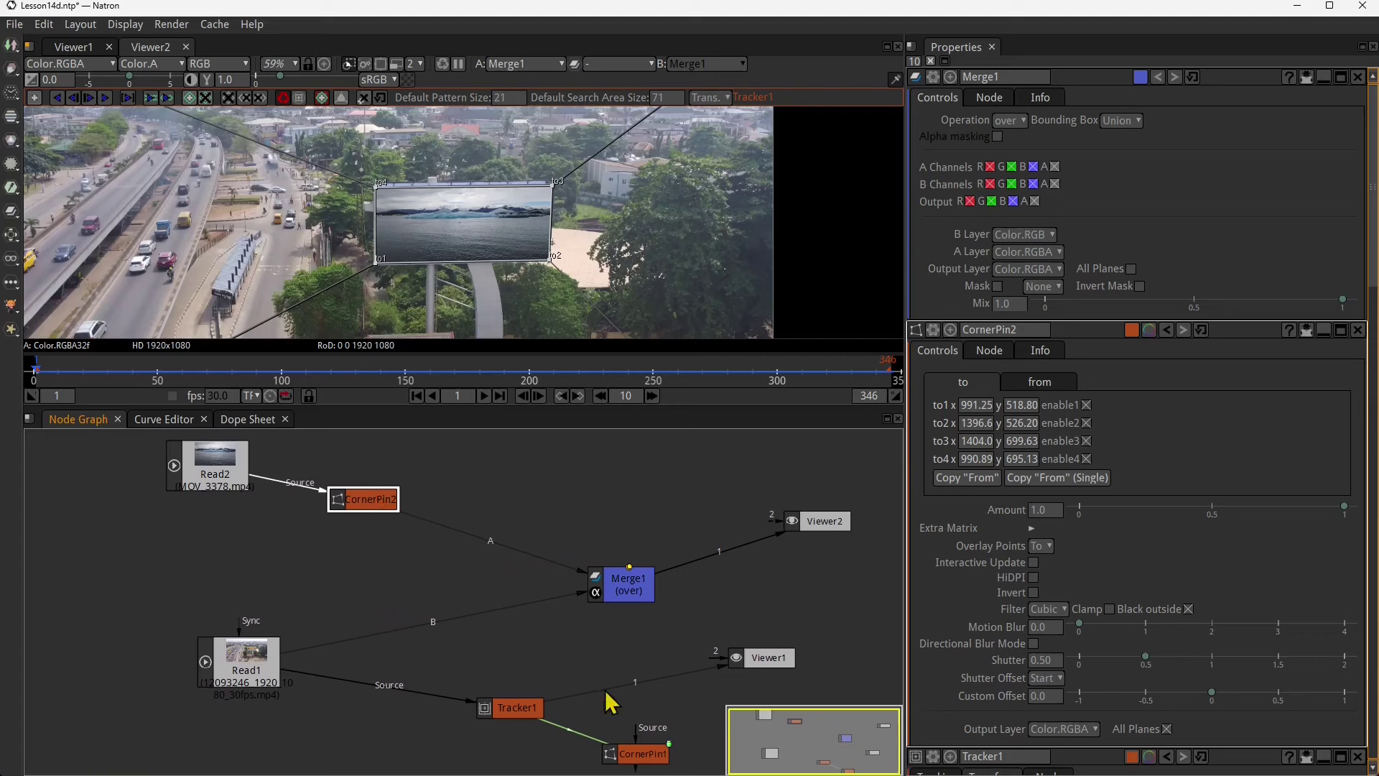
drag(609, 701, 644, 674)
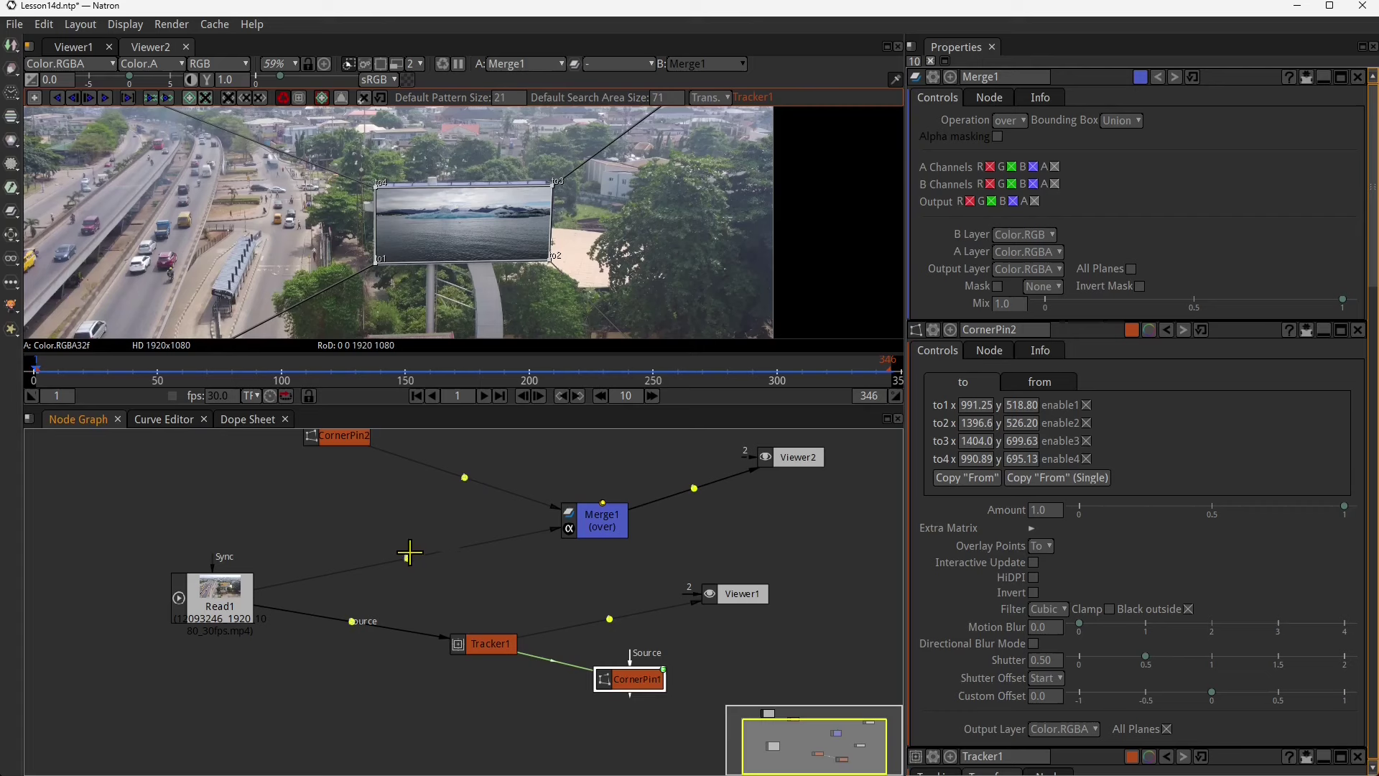
drag(634, 683, 519, 576)
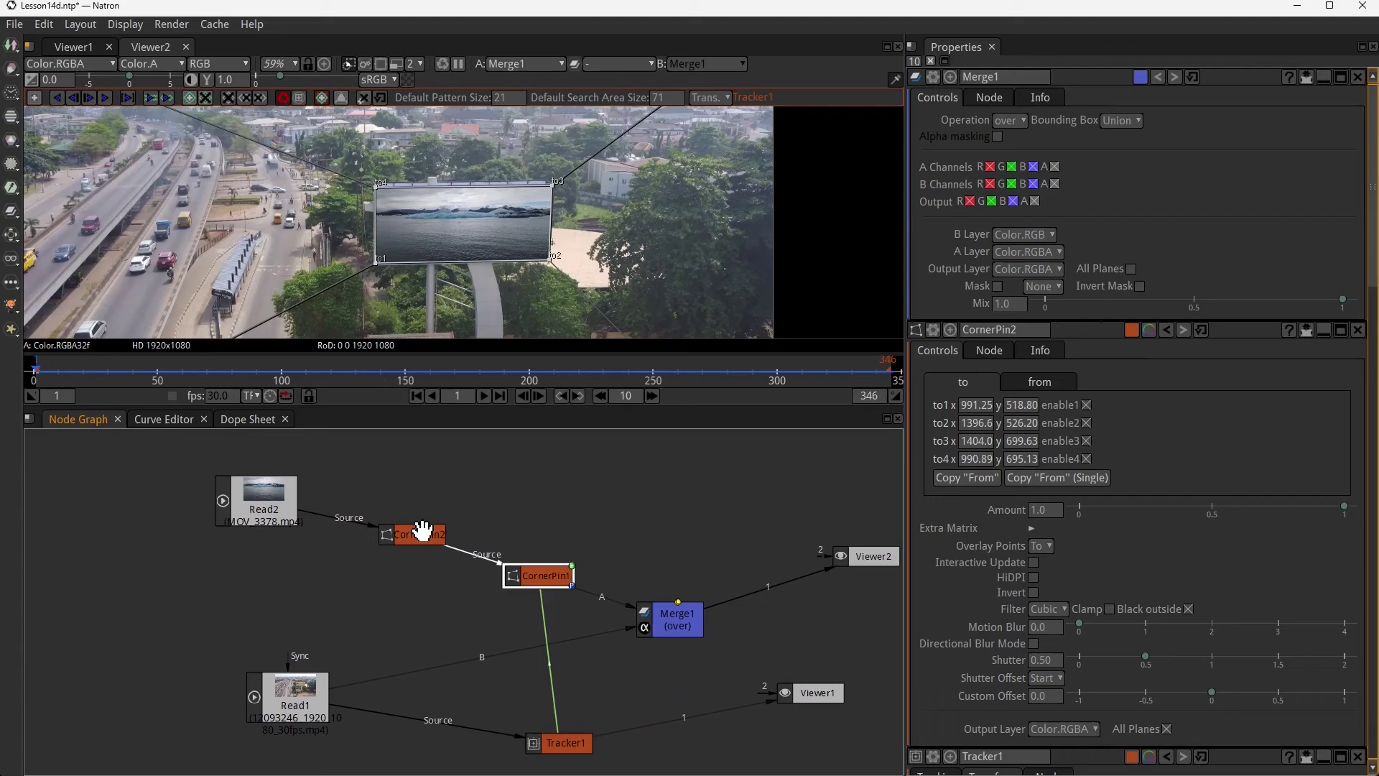
- Select Read2, CornerPin2, CornerPin1 and Merge1 in turn to examine the order of the replacement clip's node chain
click(412, 530)
click(271, 508)
click(401, 528)
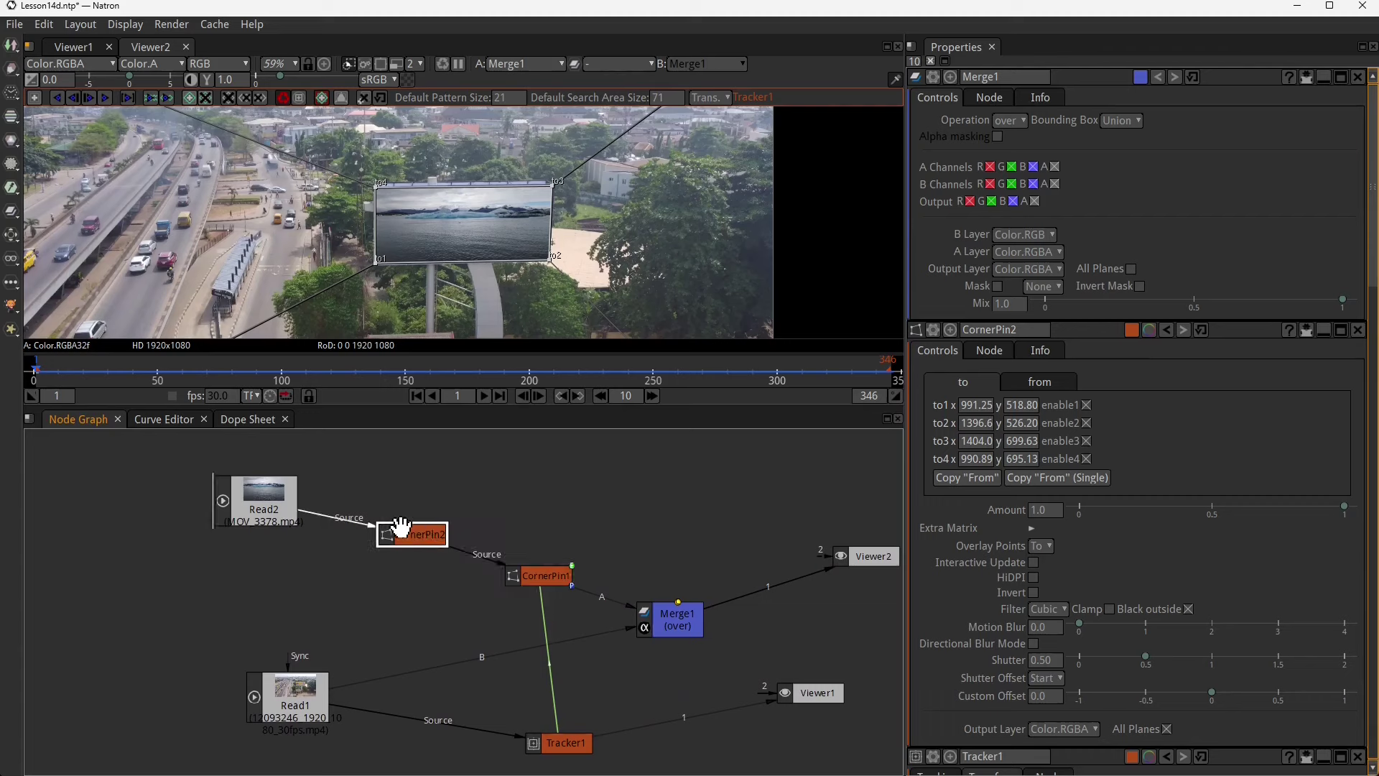
click(529, 570)
click(409, 529)
click(643, 609)
click(545, 573)
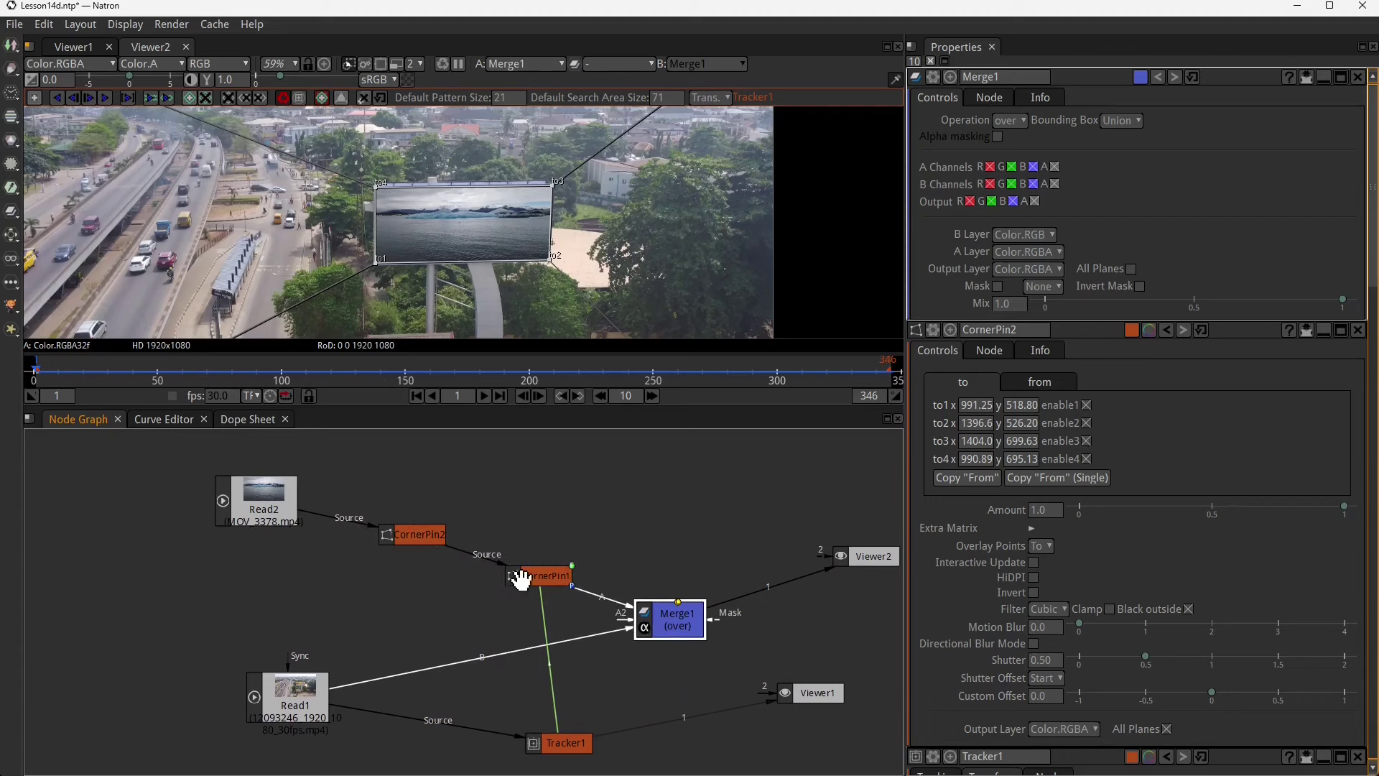
- Play back and scrub through the composite to check how the replacement clip follows the moving billboard
click(675, 627)
drag(579, 623, 510, 598)
click(343, 507)
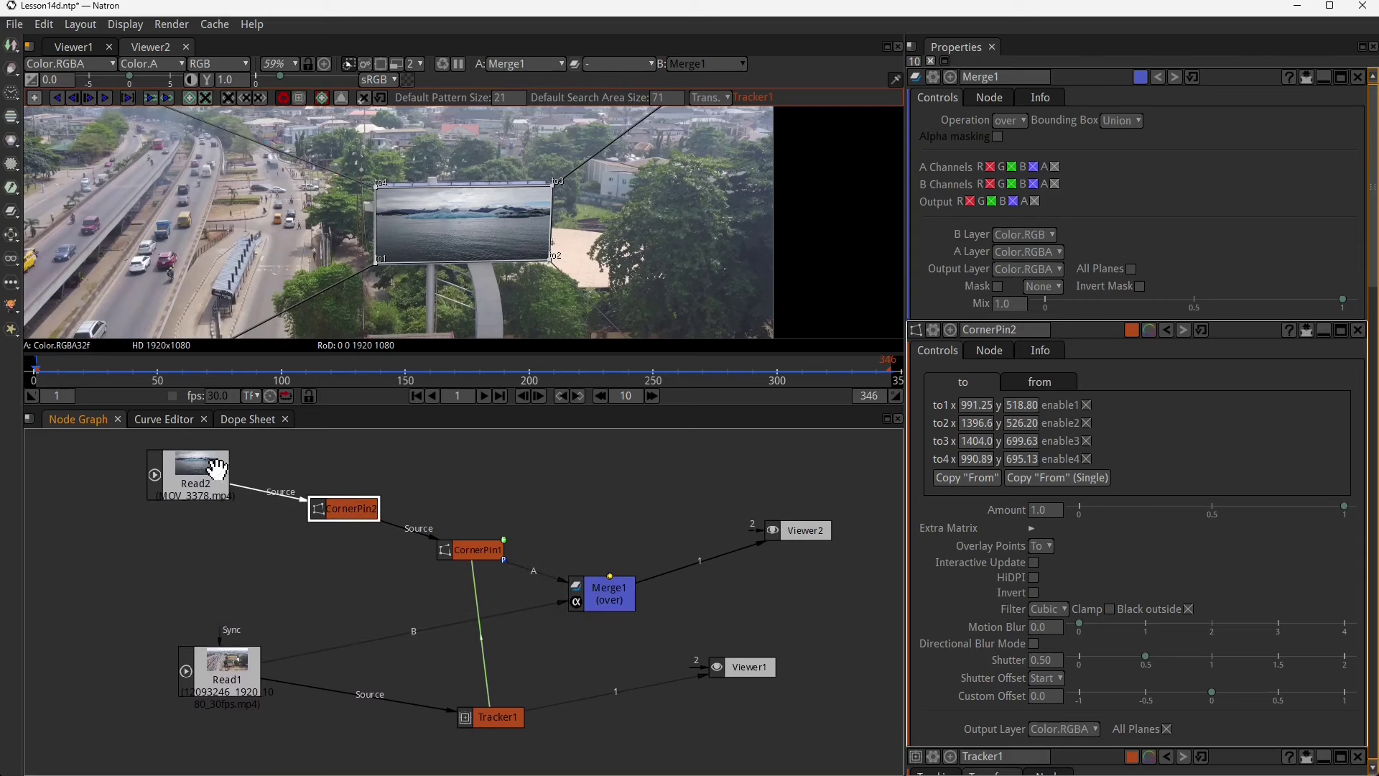
drag(688, 614, 600, 606)
click(580, 579)
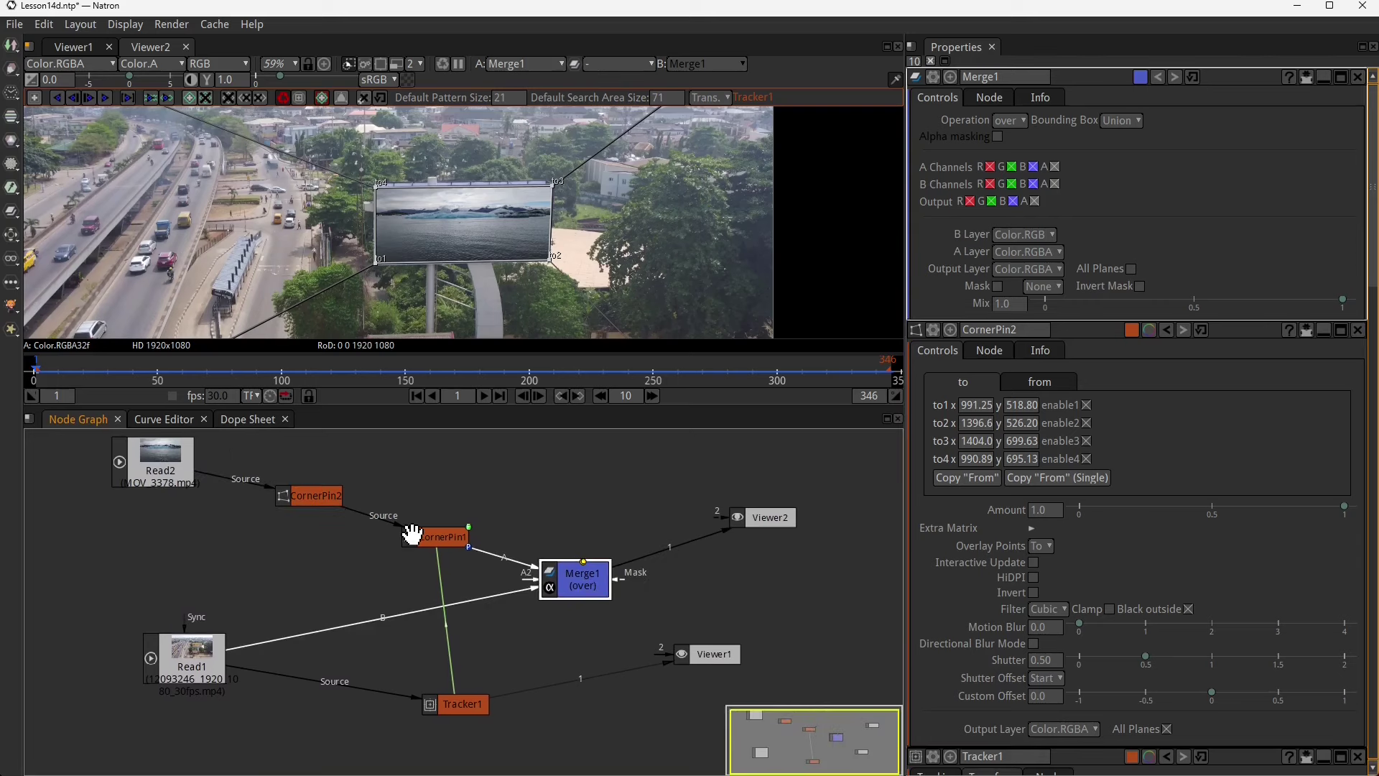
click(484, 395)
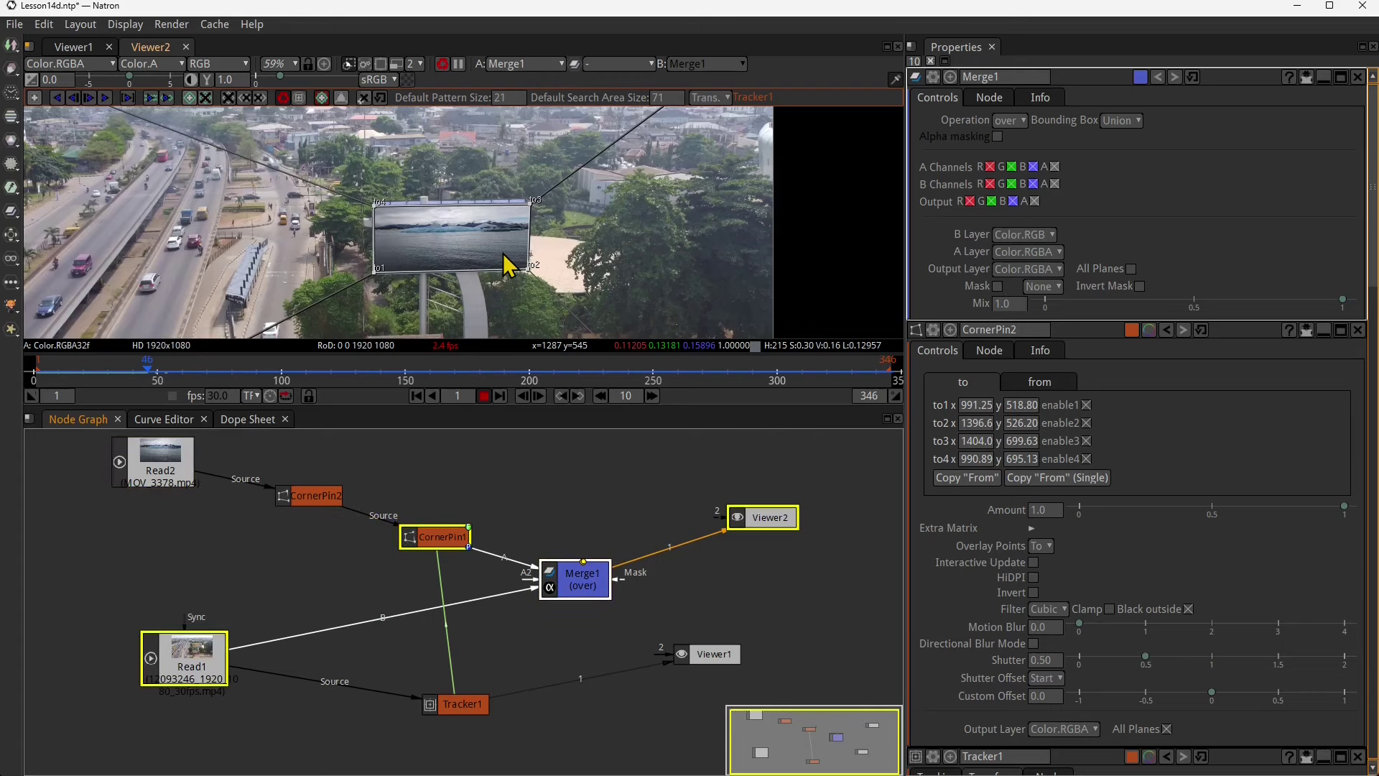
click(153, 378)
drag(145, 381, 257, 386)
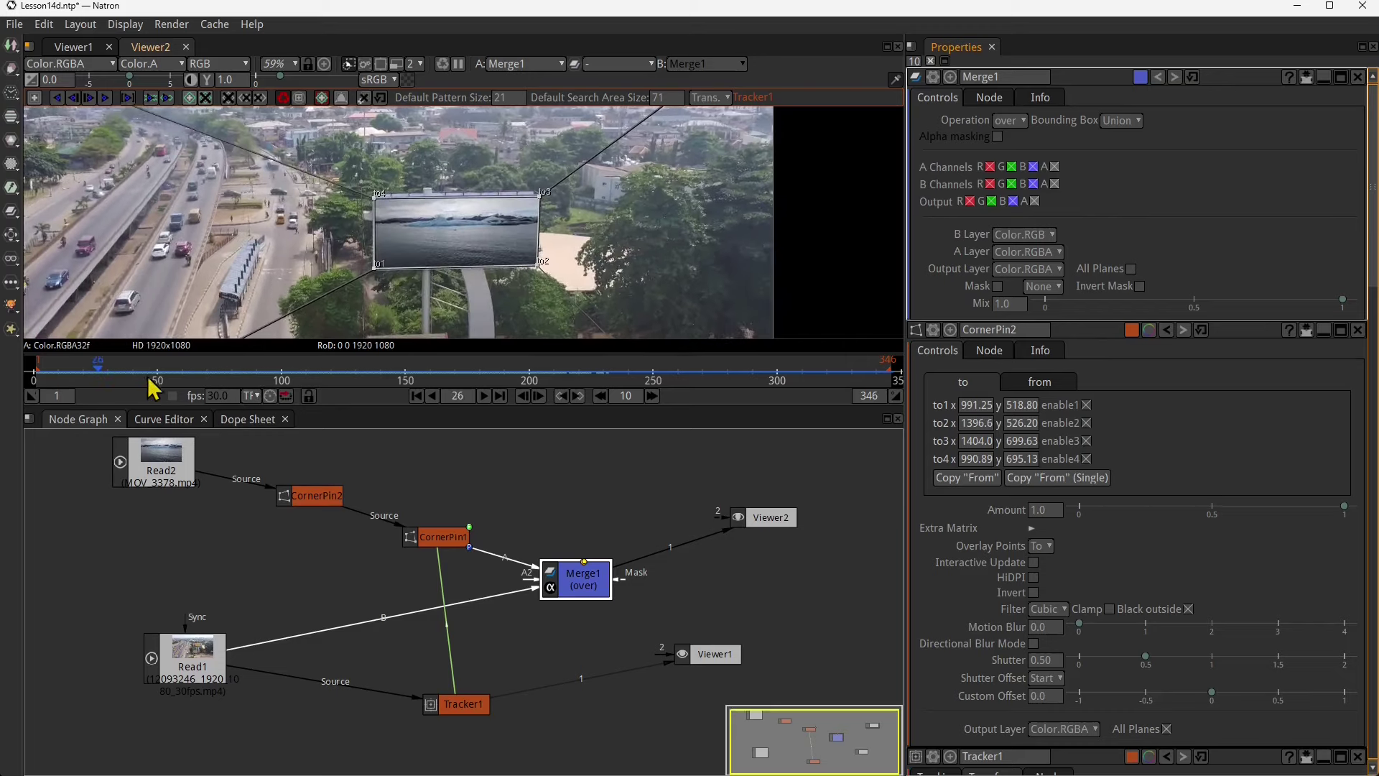
drag(253, 391, 184, 393)
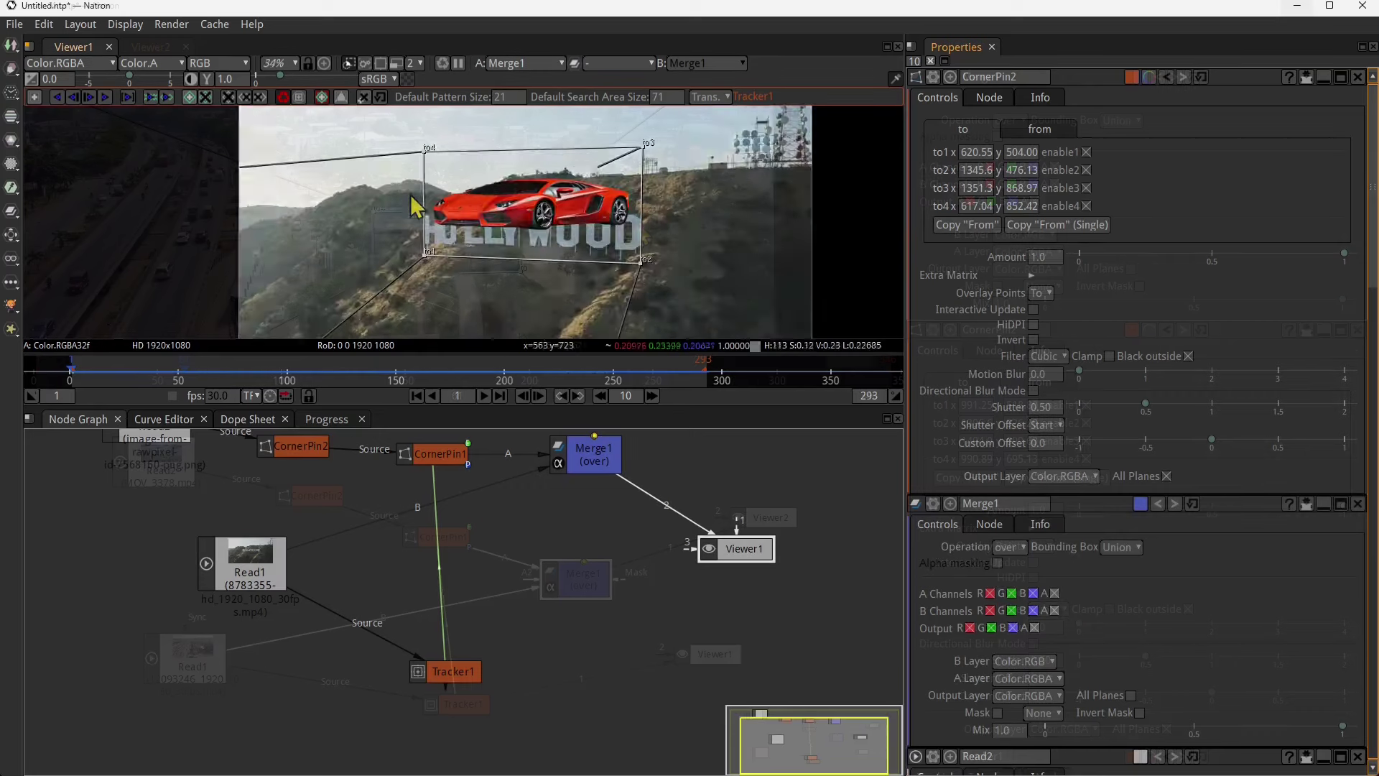
- Scrub and play through the Hollywood project to examine how the red car image follows the tracked sign
scroll(369, 508, down, 3)
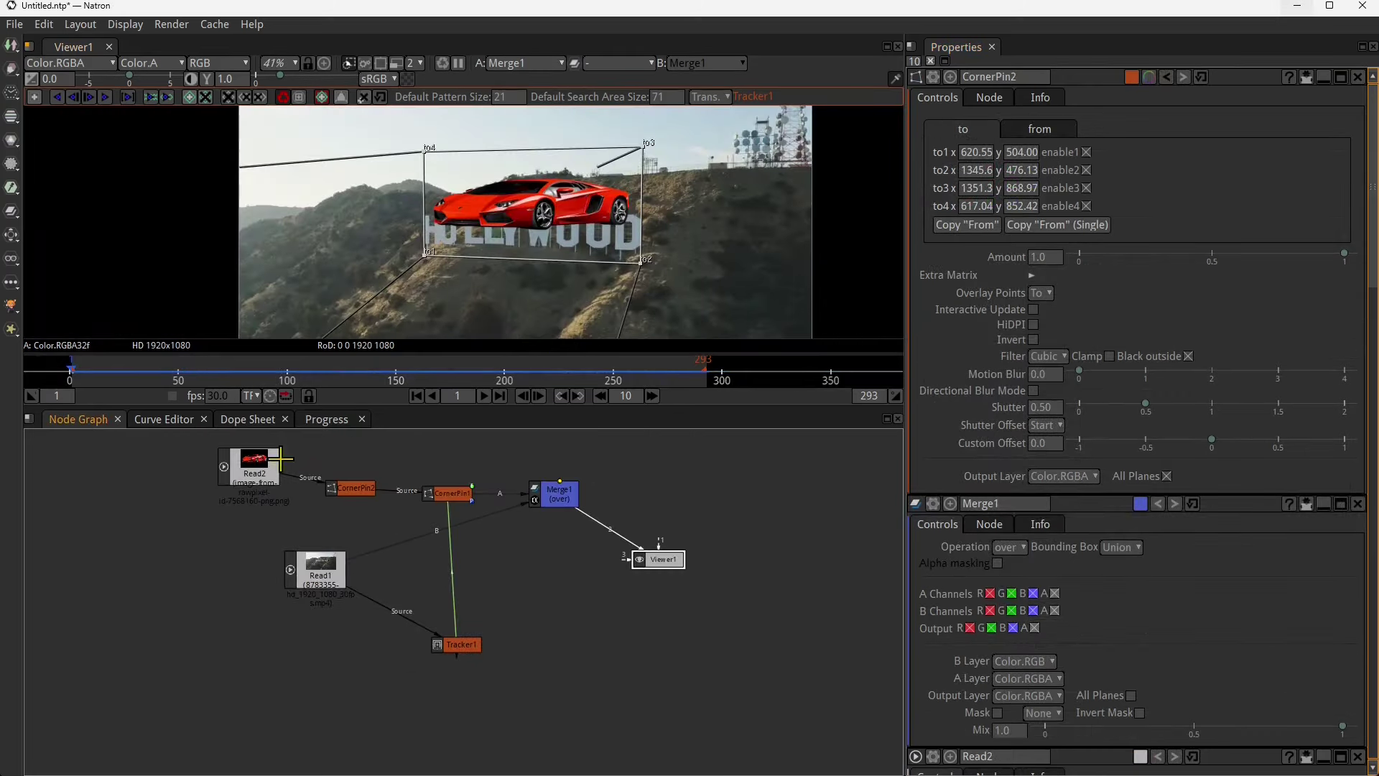
drag(163, 375, 655, 422)
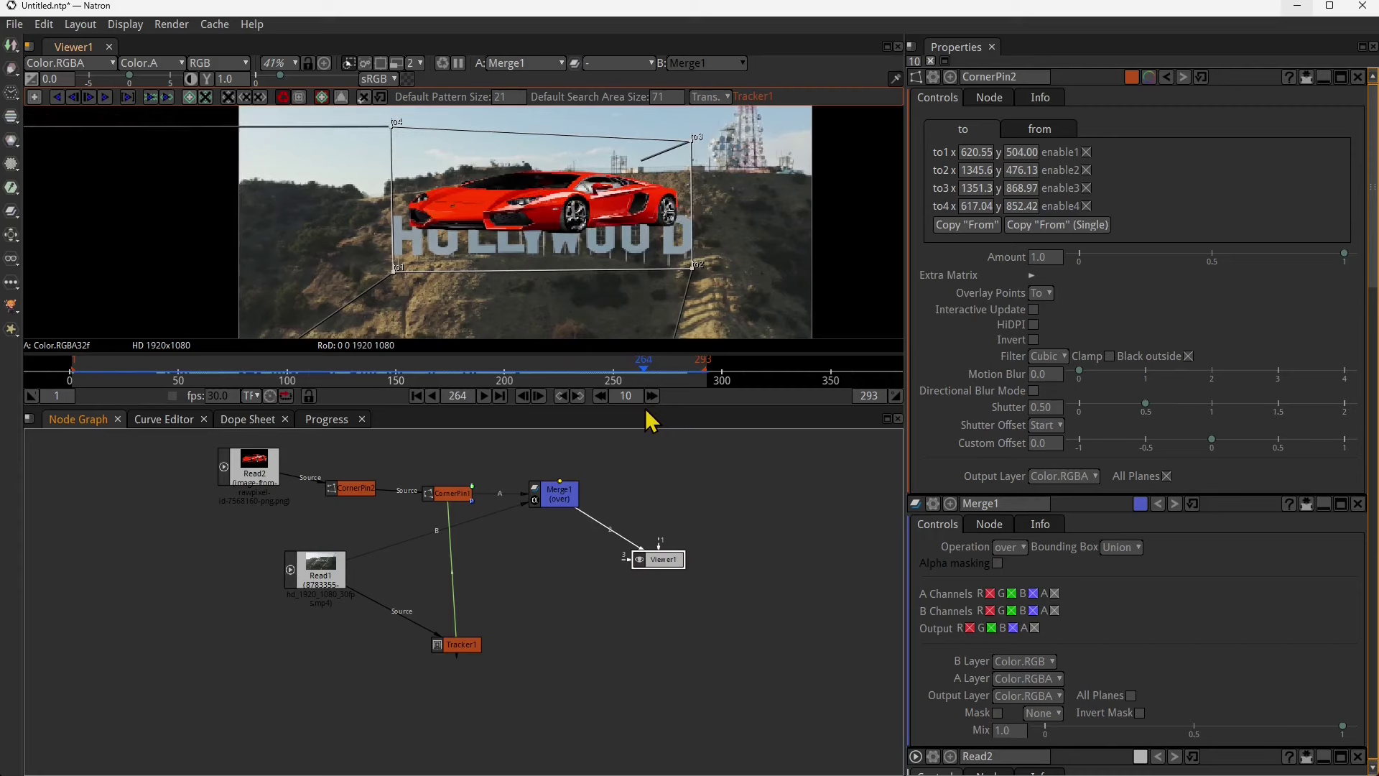
drag(655, 423, 163, 394)
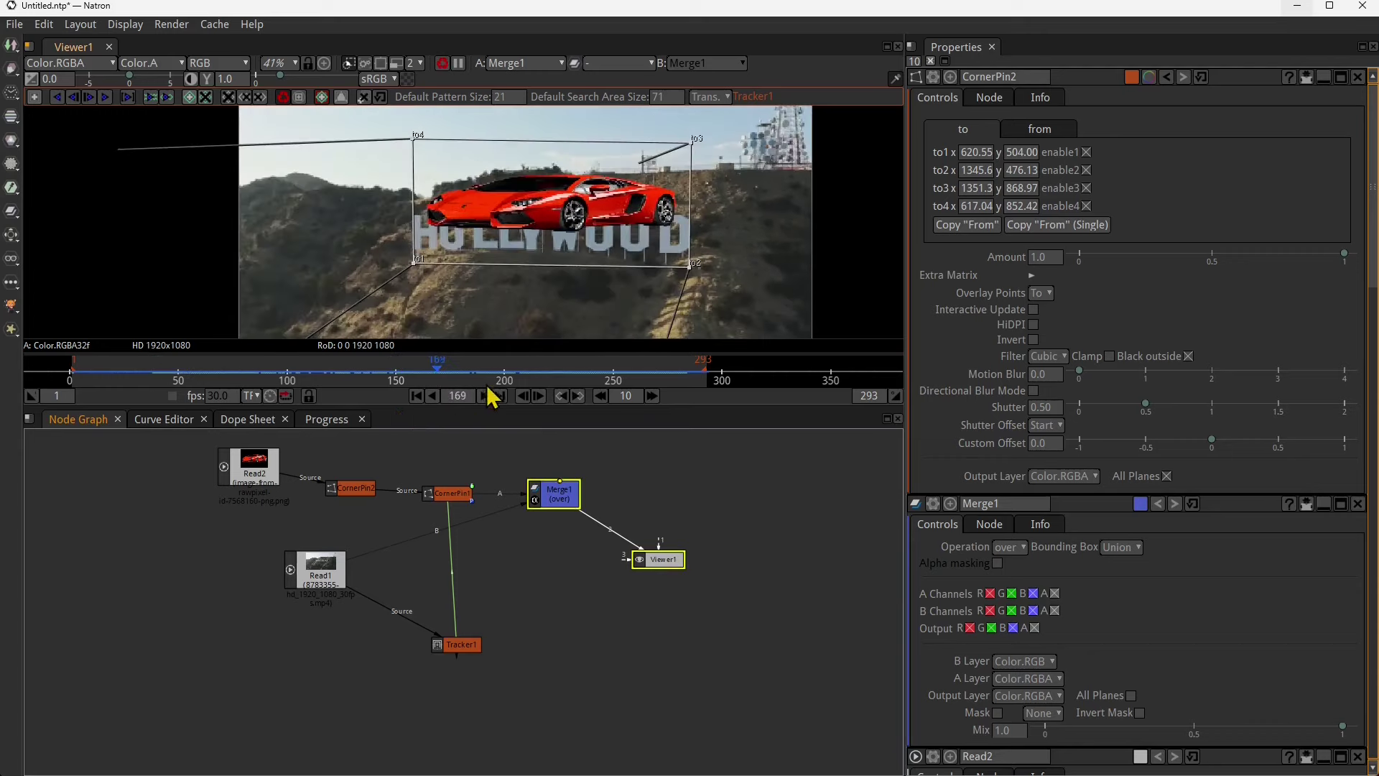
drag(287, 379, 159, 380)
scroll(667, 221, up, 2)
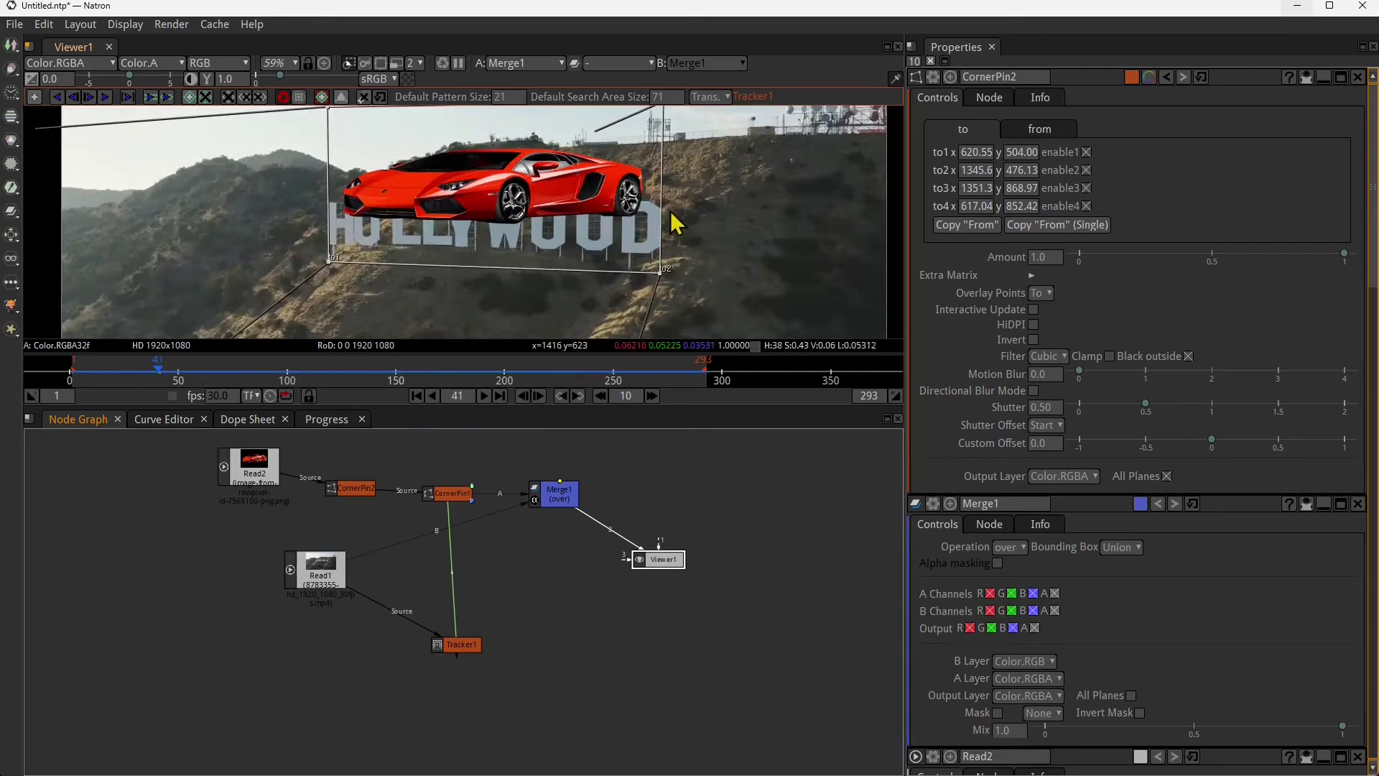
scroll(550, 278, down, 2)
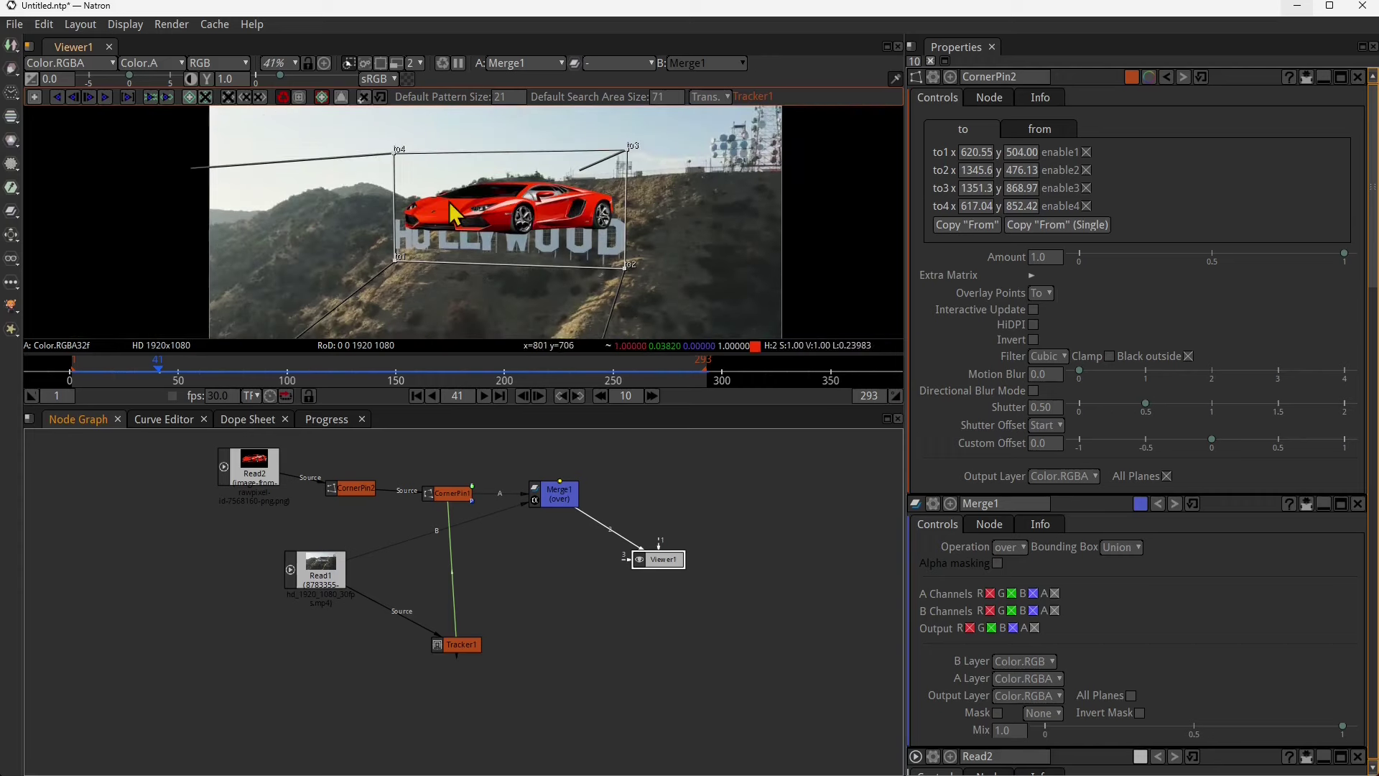
- Add a Read node that loads 12093246_1920_1080_30fps.mp4 from the Import folder
drag(292, 553, 314, 520)
scroll(297, 533, up, 2)
key(r)
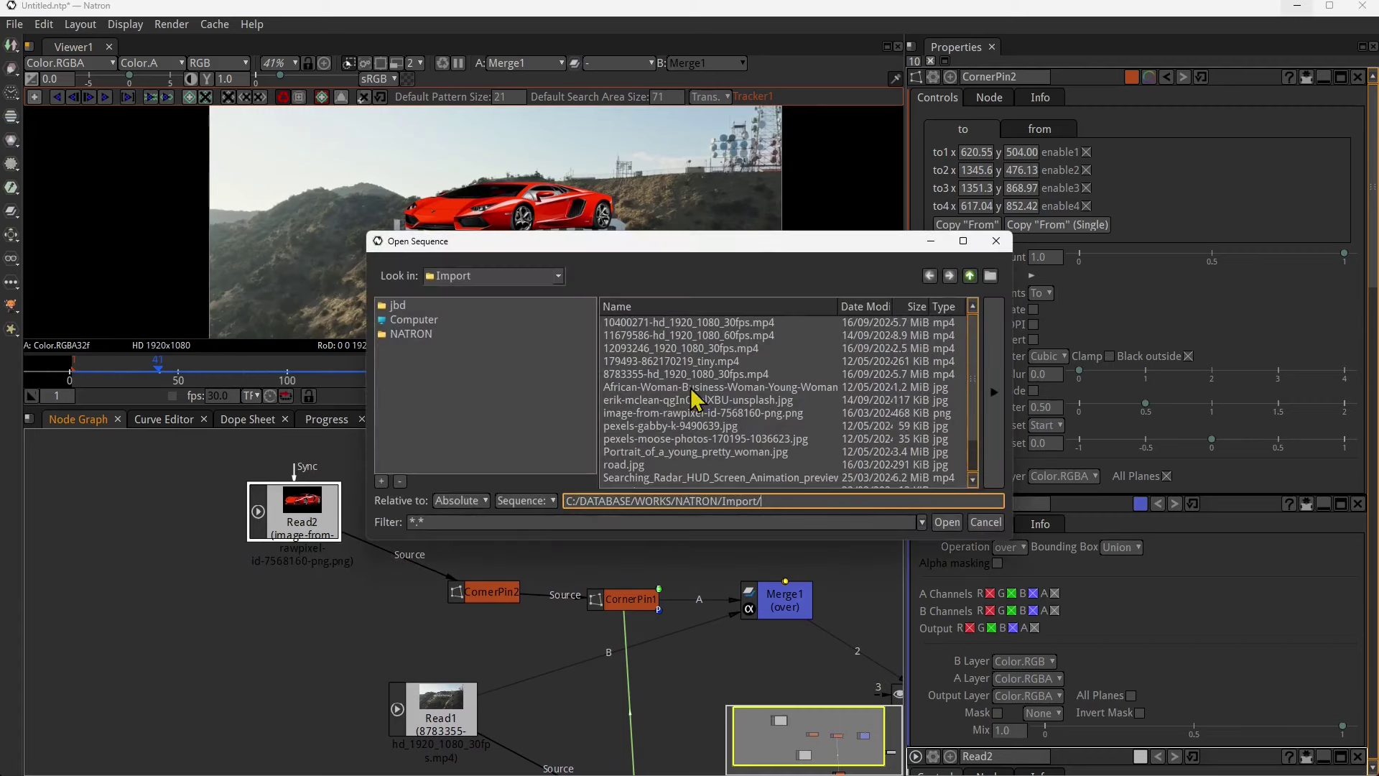
click(700, 349)
click(946, 522)
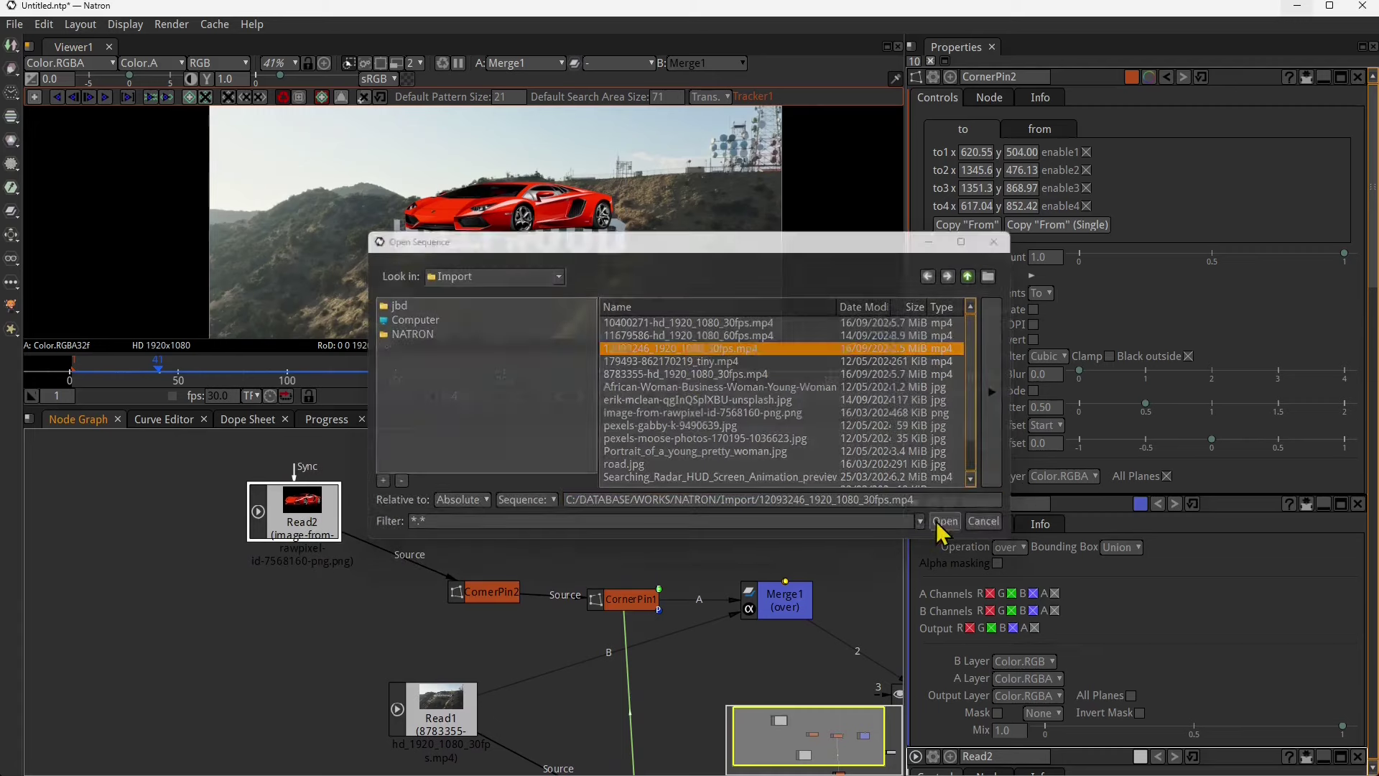
- Place Read3 beside CornerPin2, move Read2 aside, and connect CornerPin2's Source to Read3 instead of Read2
drag(526, 622, 282, 600)
drag(283, 524, 202, 522)
mouse_move(267, 621)
mouse_down()
mouse_move(469, 609)
mouse_move(459, 585)
mouse_move(276, 596)
mouse_up()
click(471, 596)
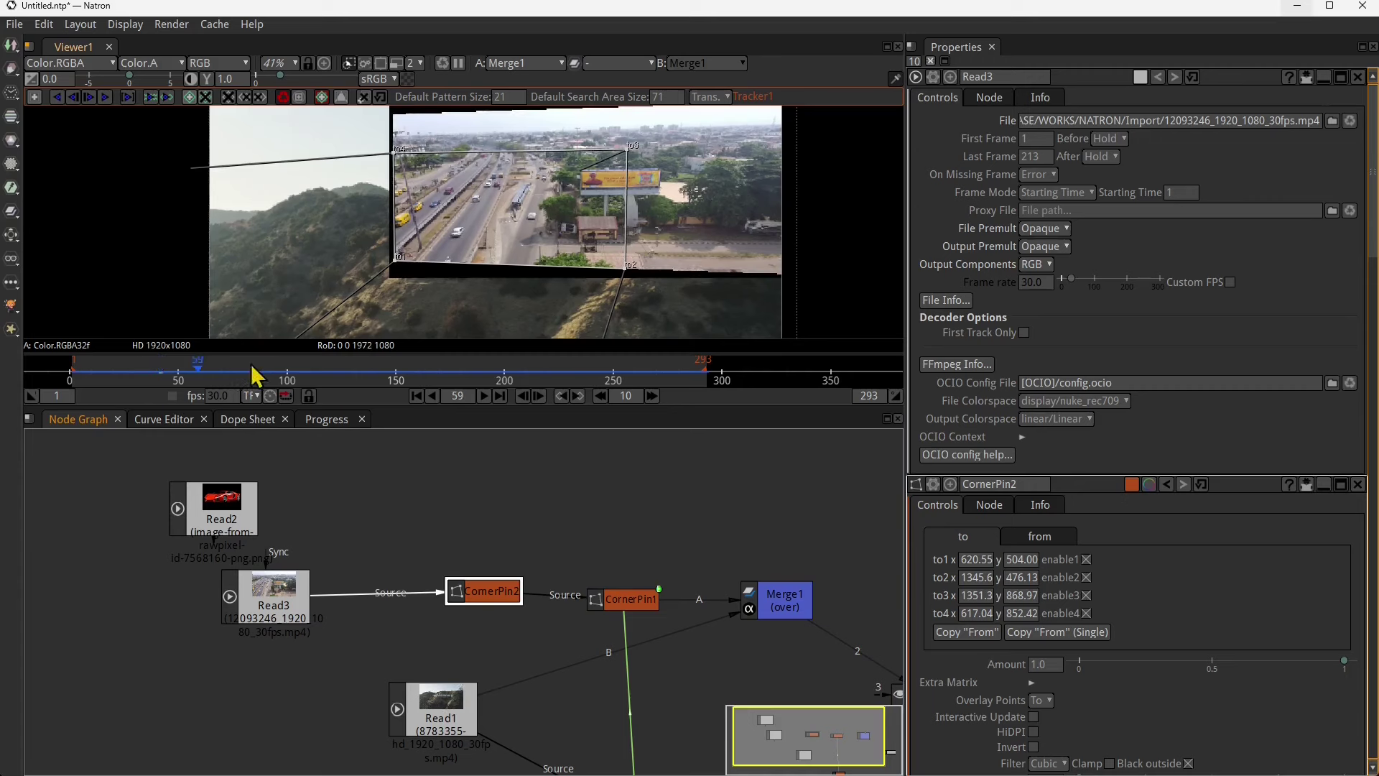
- Play and scrub through the timeline to check the road footage pinned over the Hollywood sign
drag(349, 379, 424, 375)
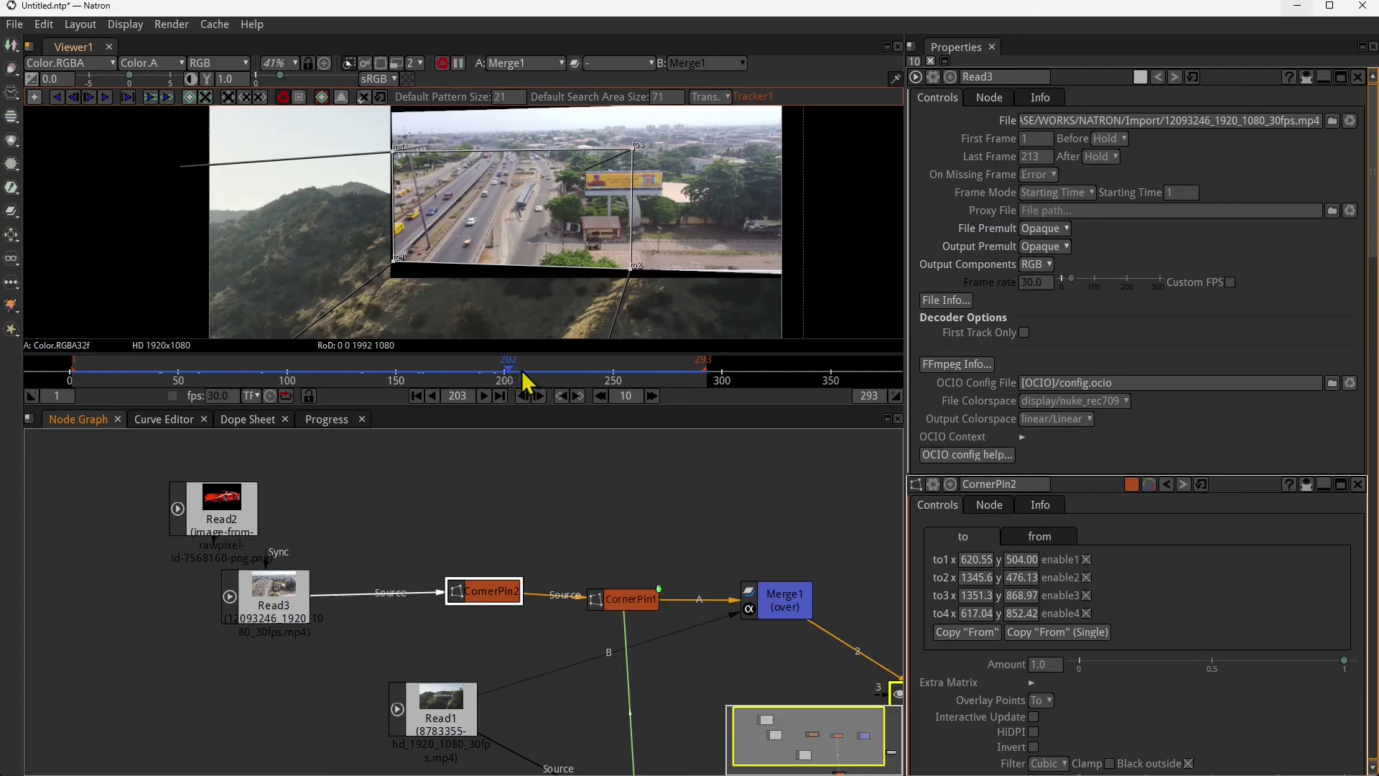
scroll(544, 211, down, 3)
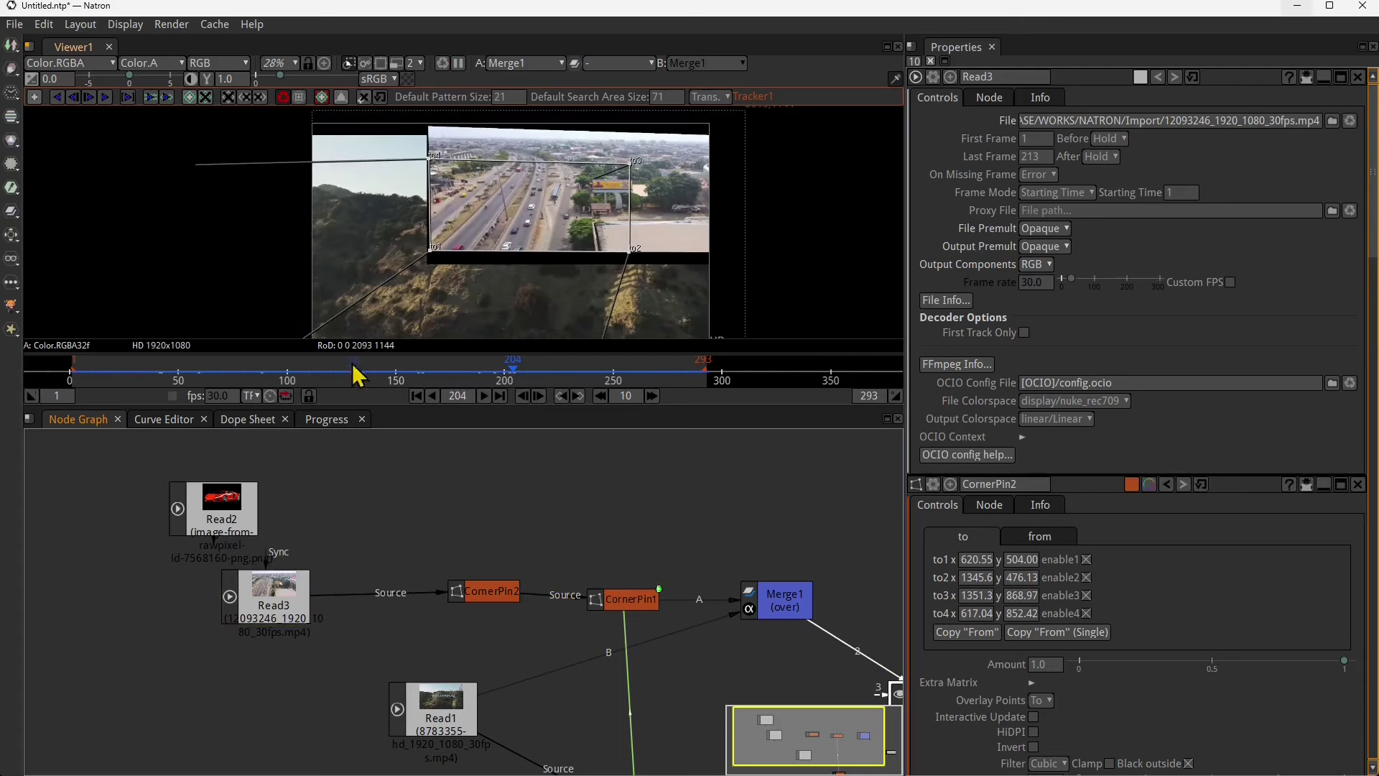
click(162, 379)
- Set Read3's Output Components to RGBA and scrub through the composite to check the edges of the pinned clip
double_click(1048, 159)
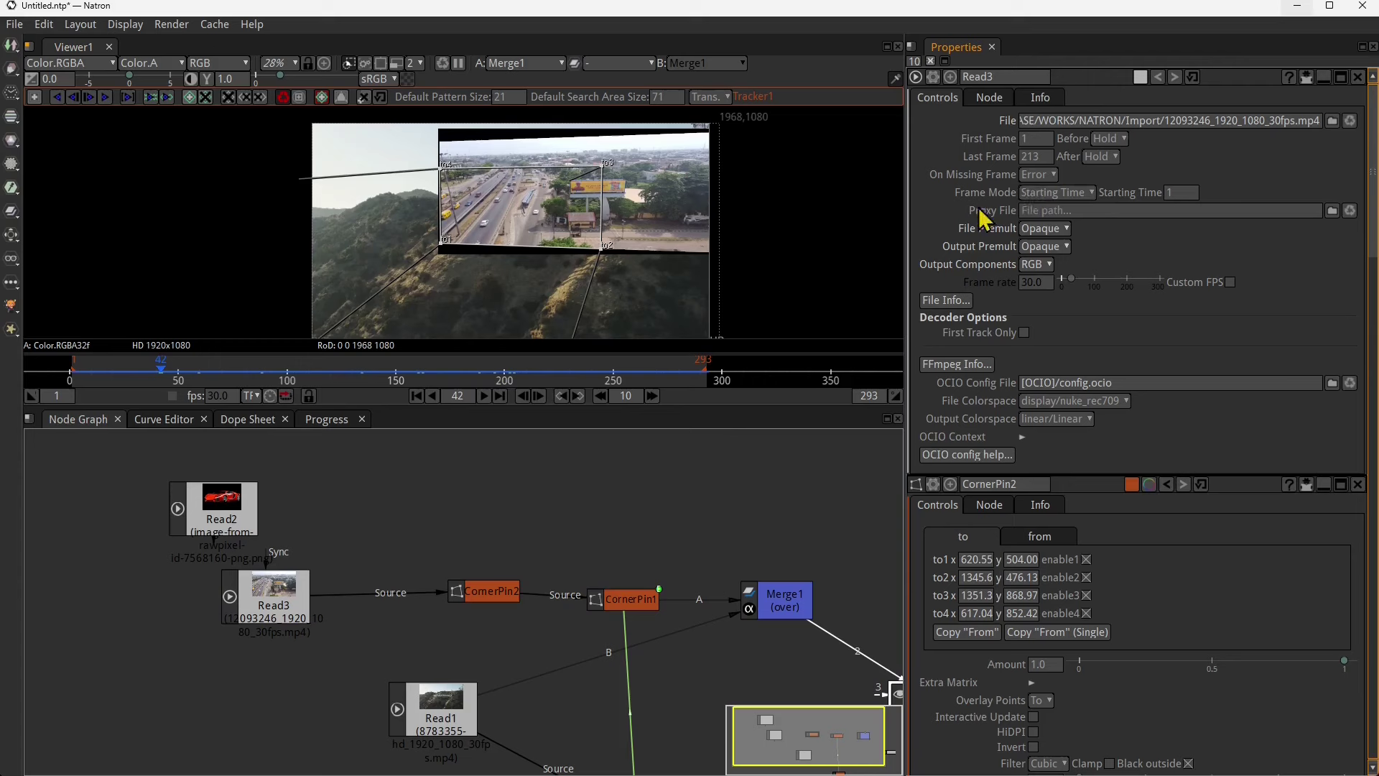
click(1044, 265)
click(1040, 277)
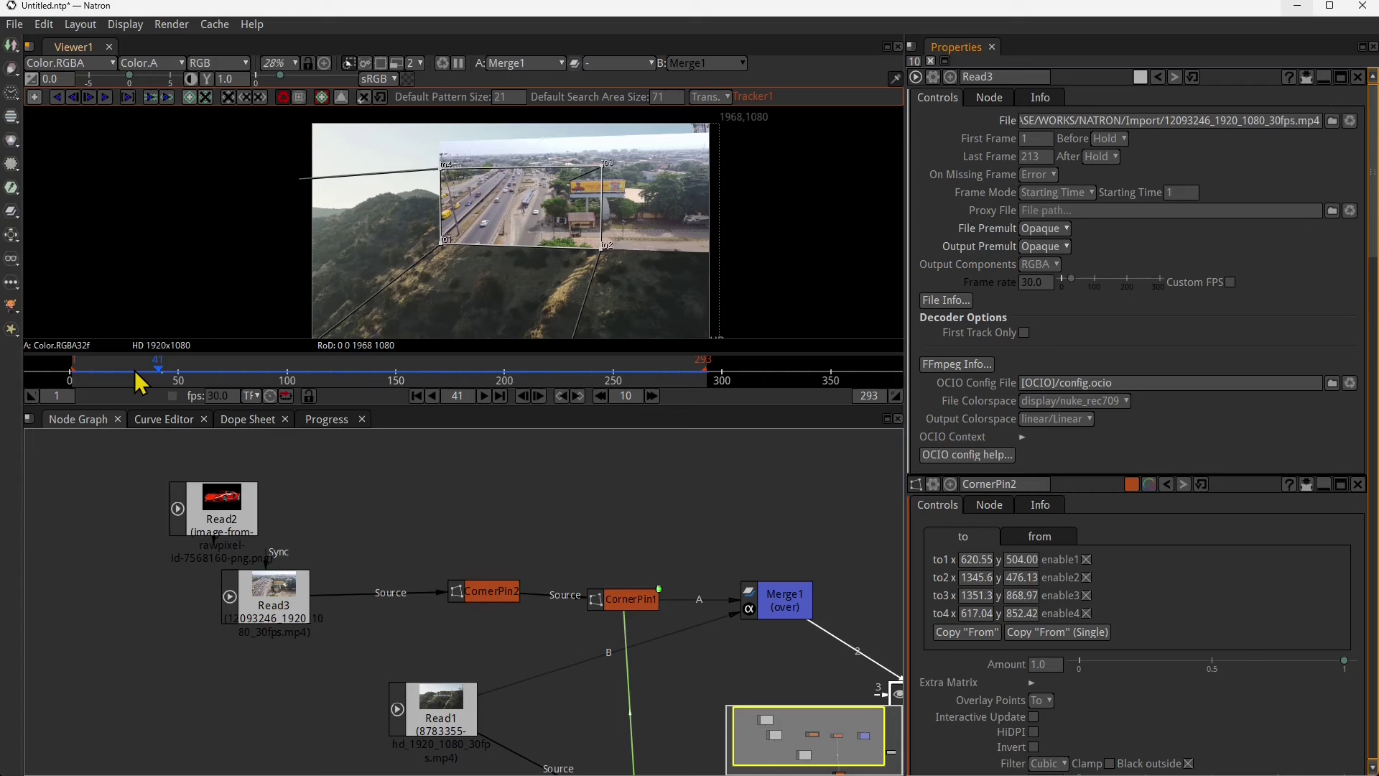
drag(130, 372, 365, 388)
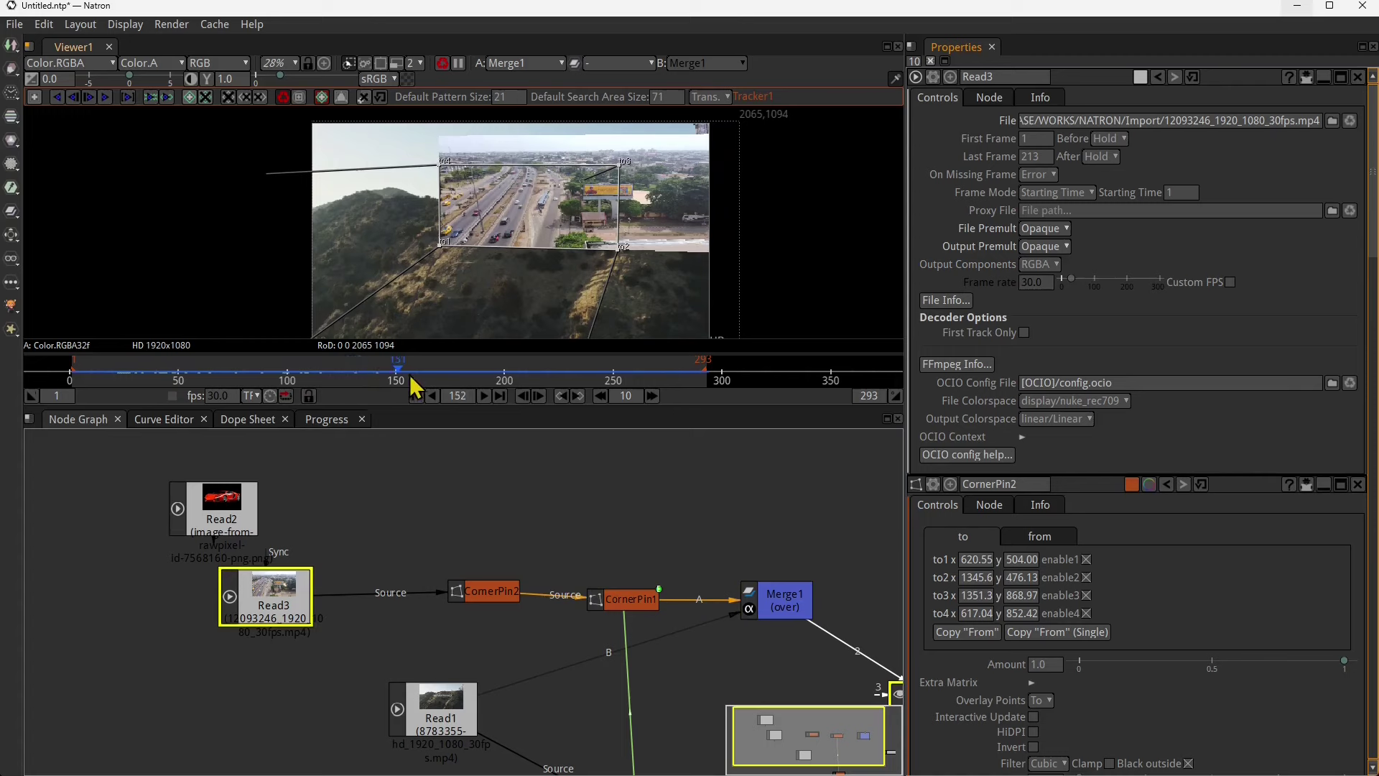
- Move CornerPin1 down toward Tracker1 and detach it from CornerPin2 and Merge1
drag(632, 610, 572, 526)
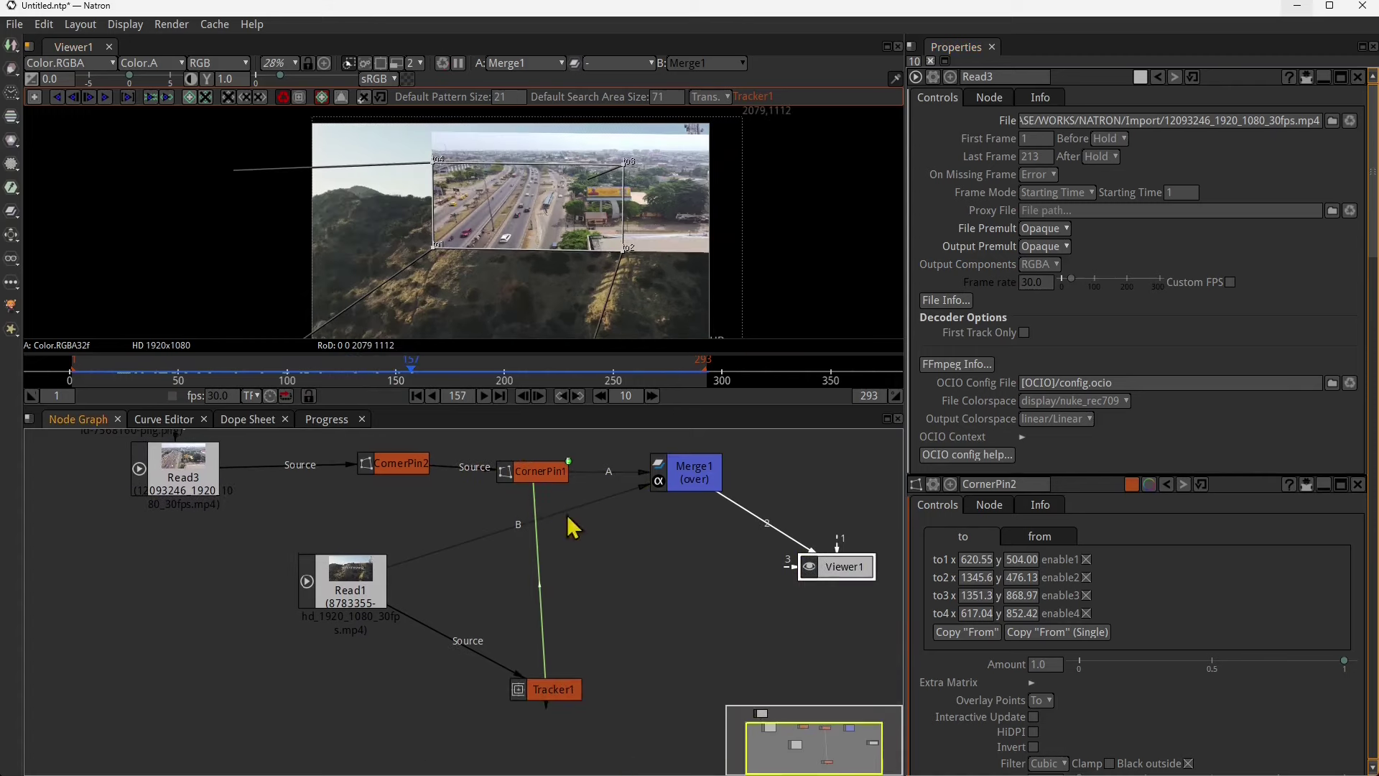
drag(546, 475, 575, 568)
drag(349, 566, 266, 598)
drag(487, 611, 444, 592)
click(491, 538)
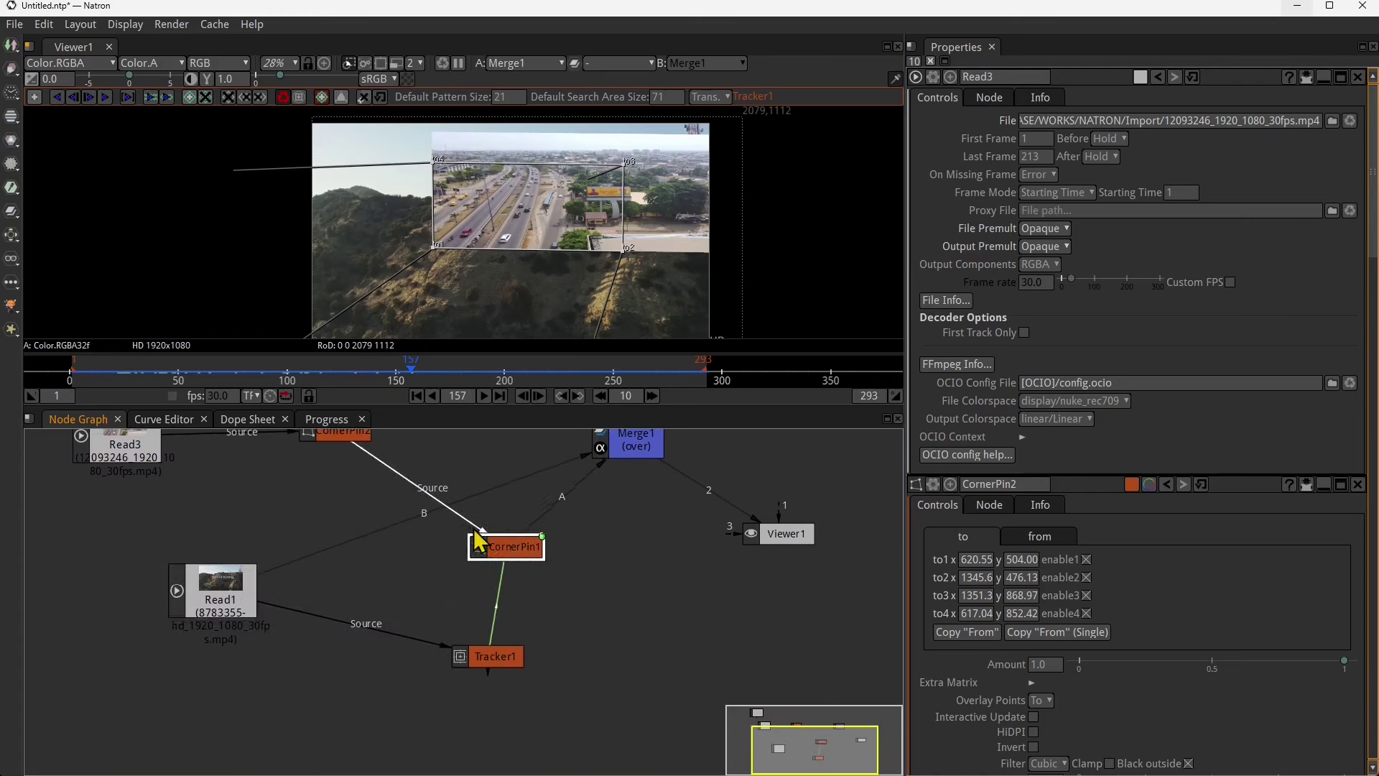
drag(477, 540, 529, 572)
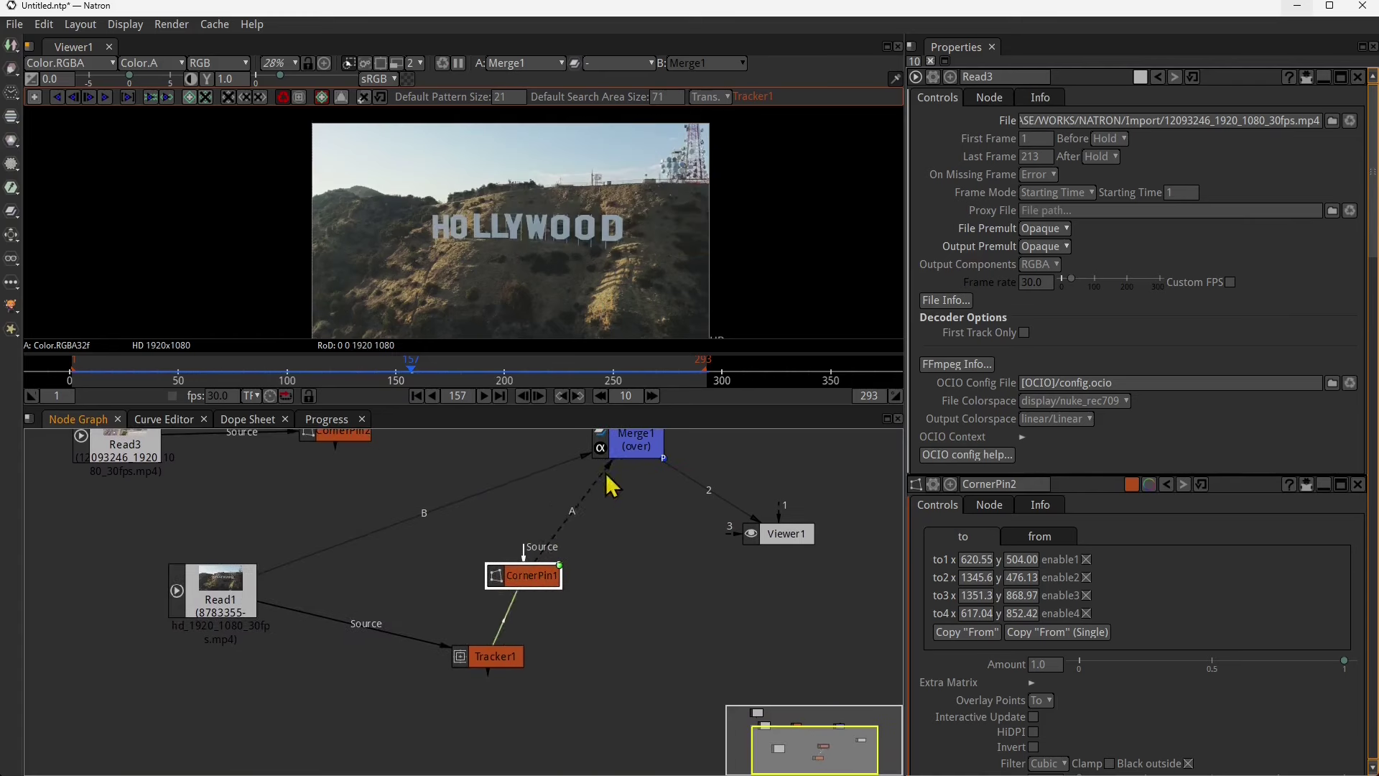
- Connect Viewer1's input 1 to Tracker1 instead of Merge1 and return the playhead to frame 1
drag(749, 530, 790, 526)
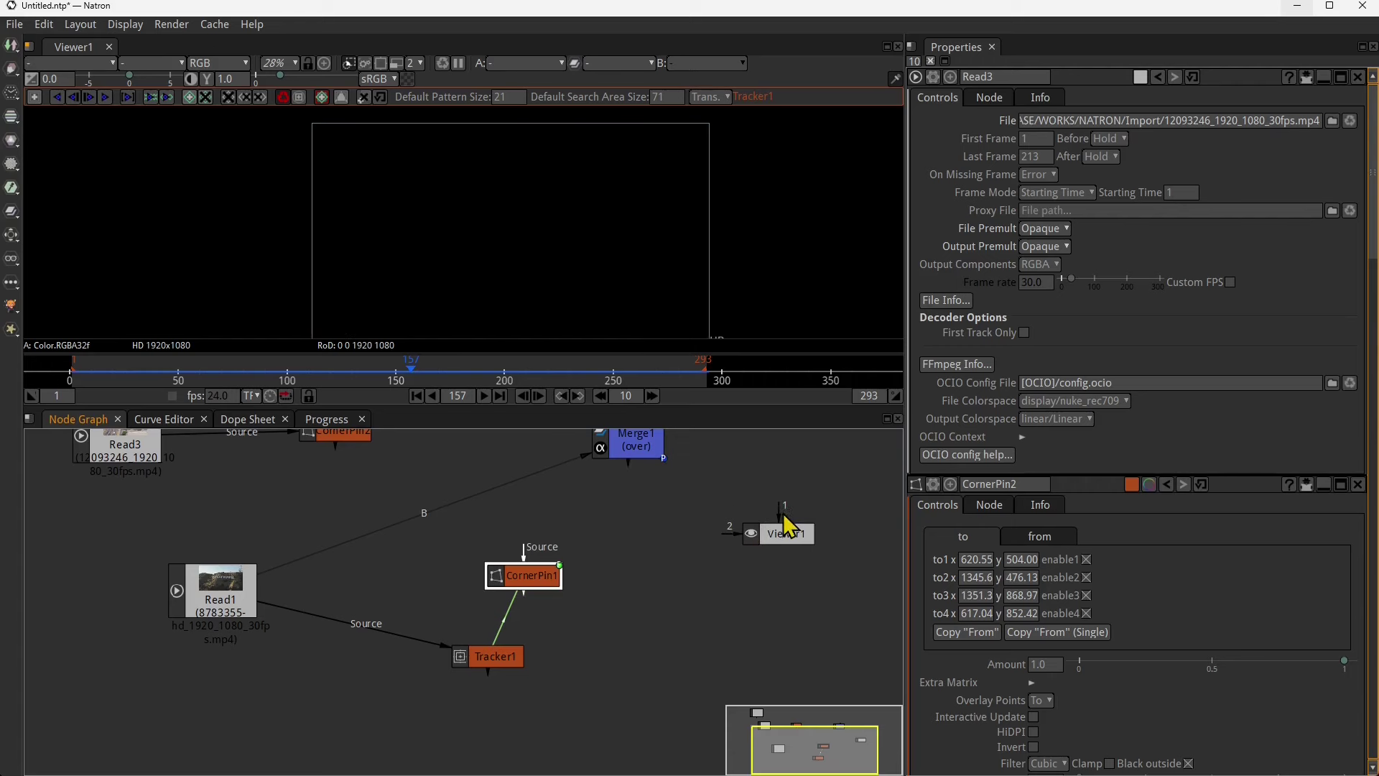
drag(595, 635, 500, 656)
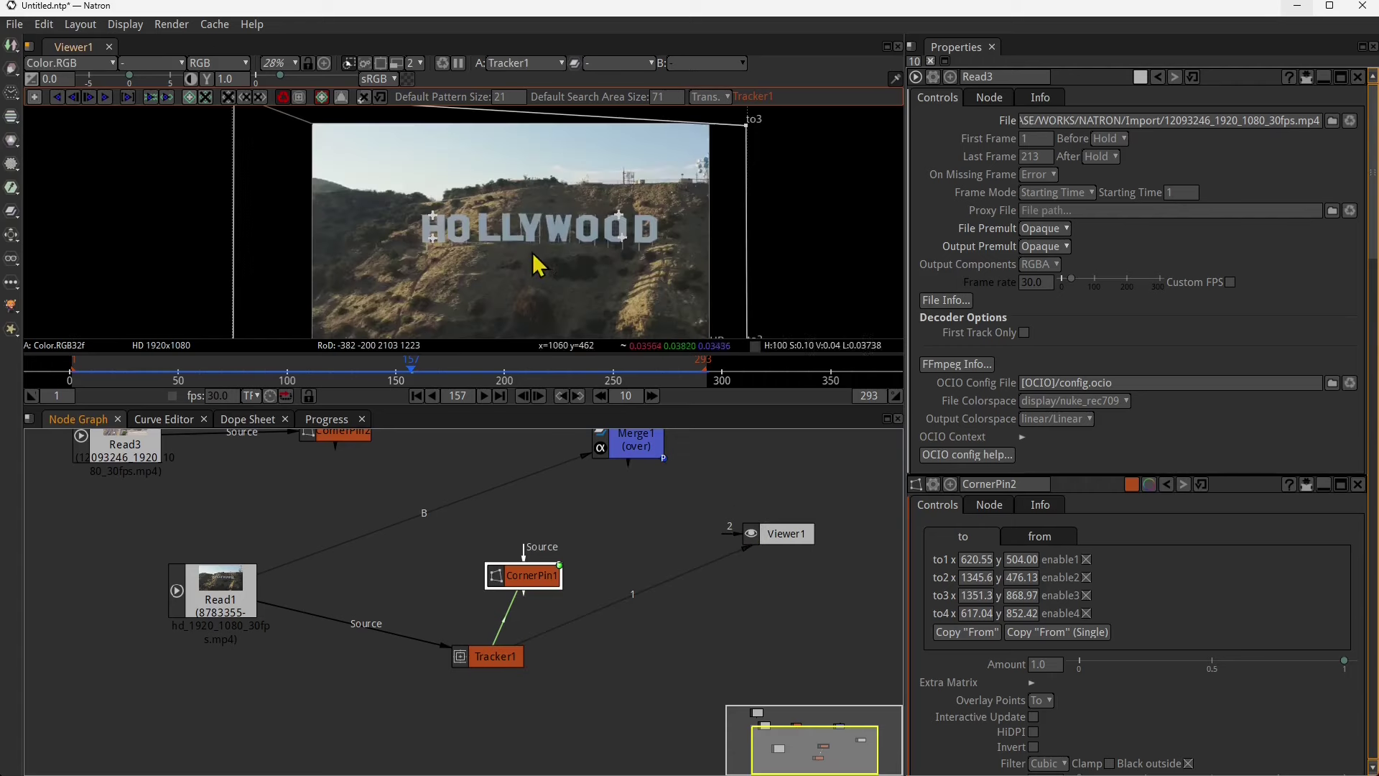
scroll(585, 275, up, 2)
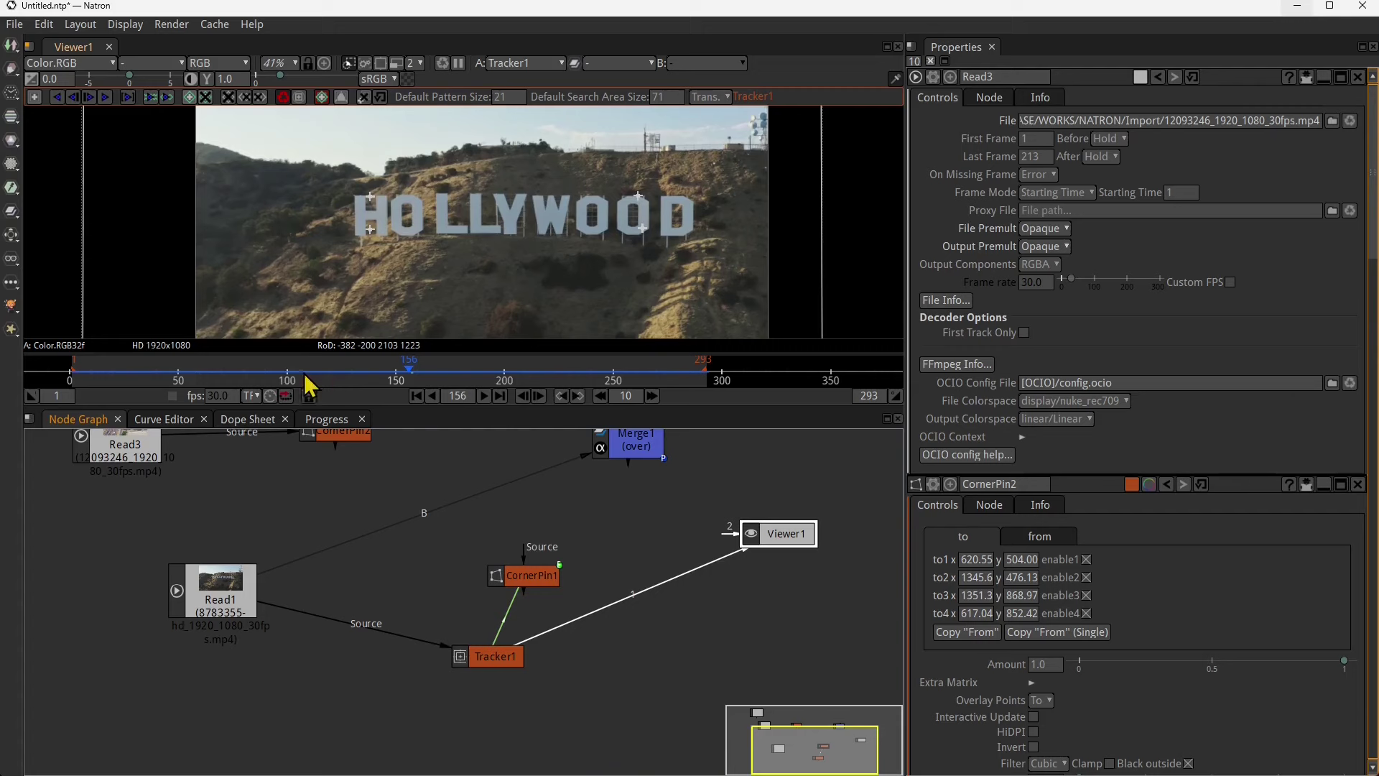
drag(180, 385, 75, 385)
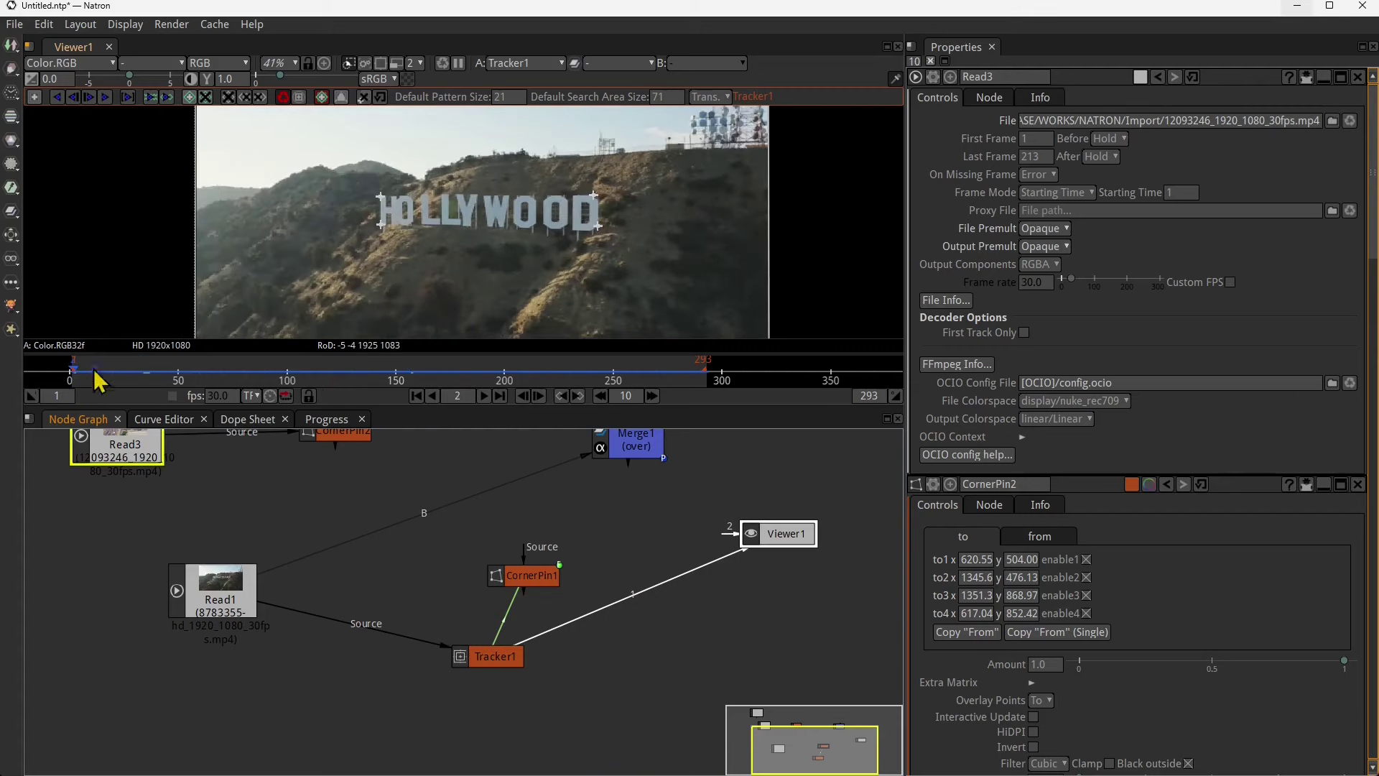
scroll(459, 233, up, 5)
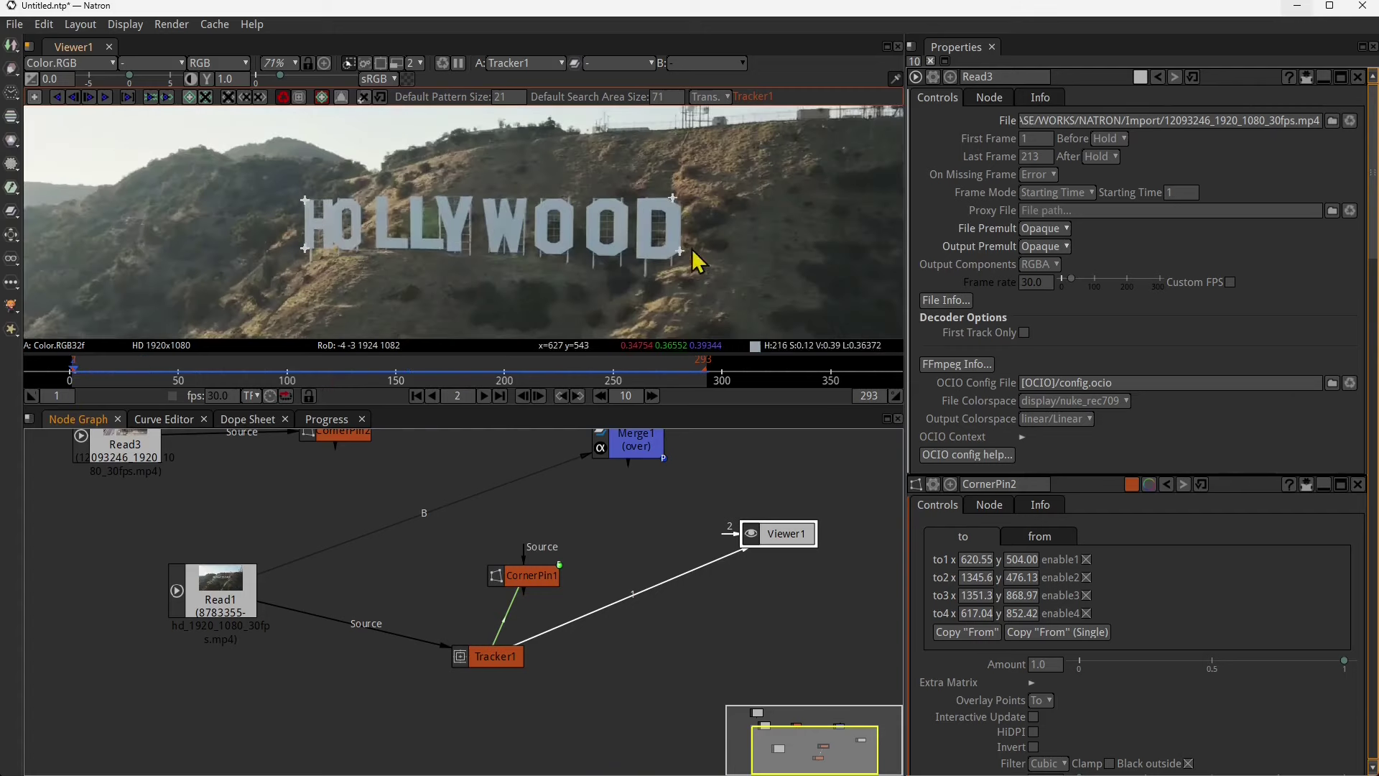
click(106, 370)
drag(129, 377, 70, 379)
- Select the four track points at the corners of the HOLLYWOOD sign in turn to examine their placement
ctrl+alt+click(673, 198)
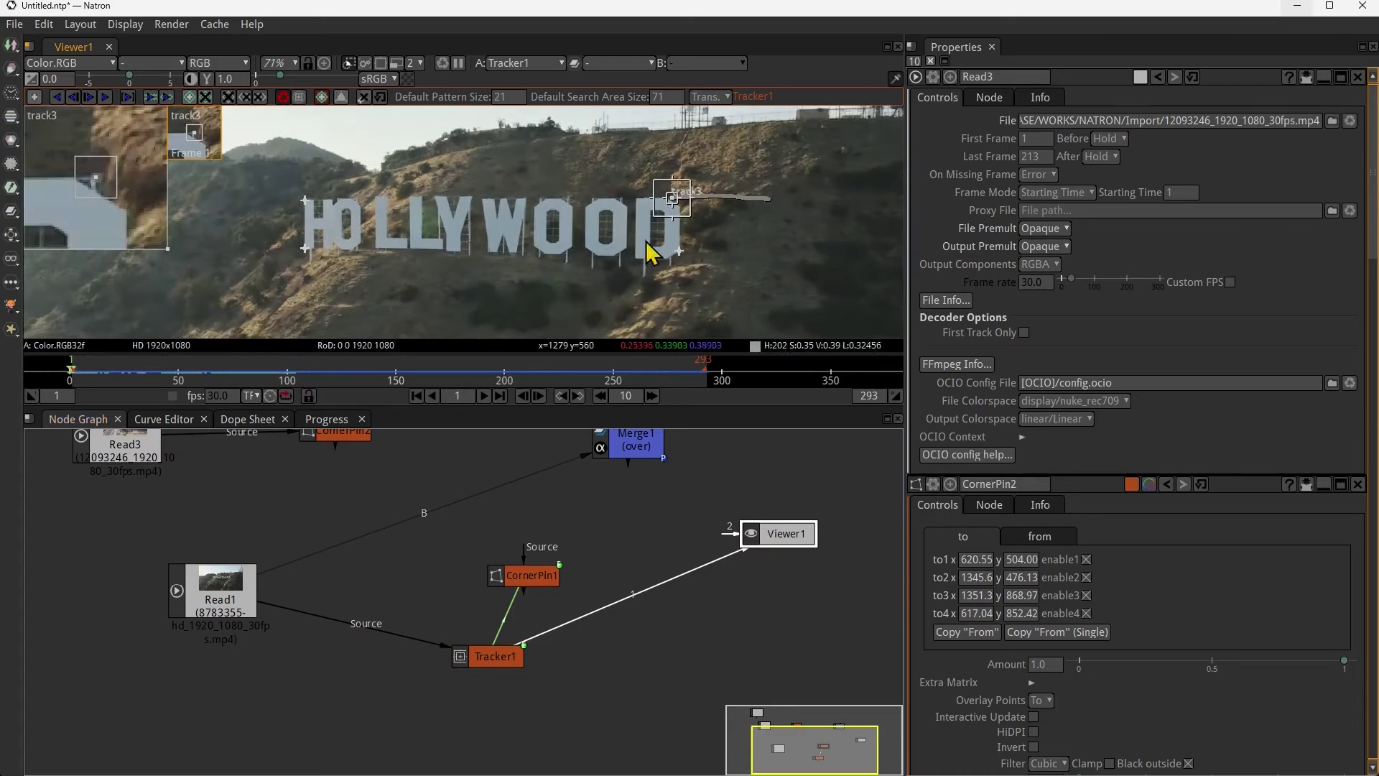
click(679, 253)
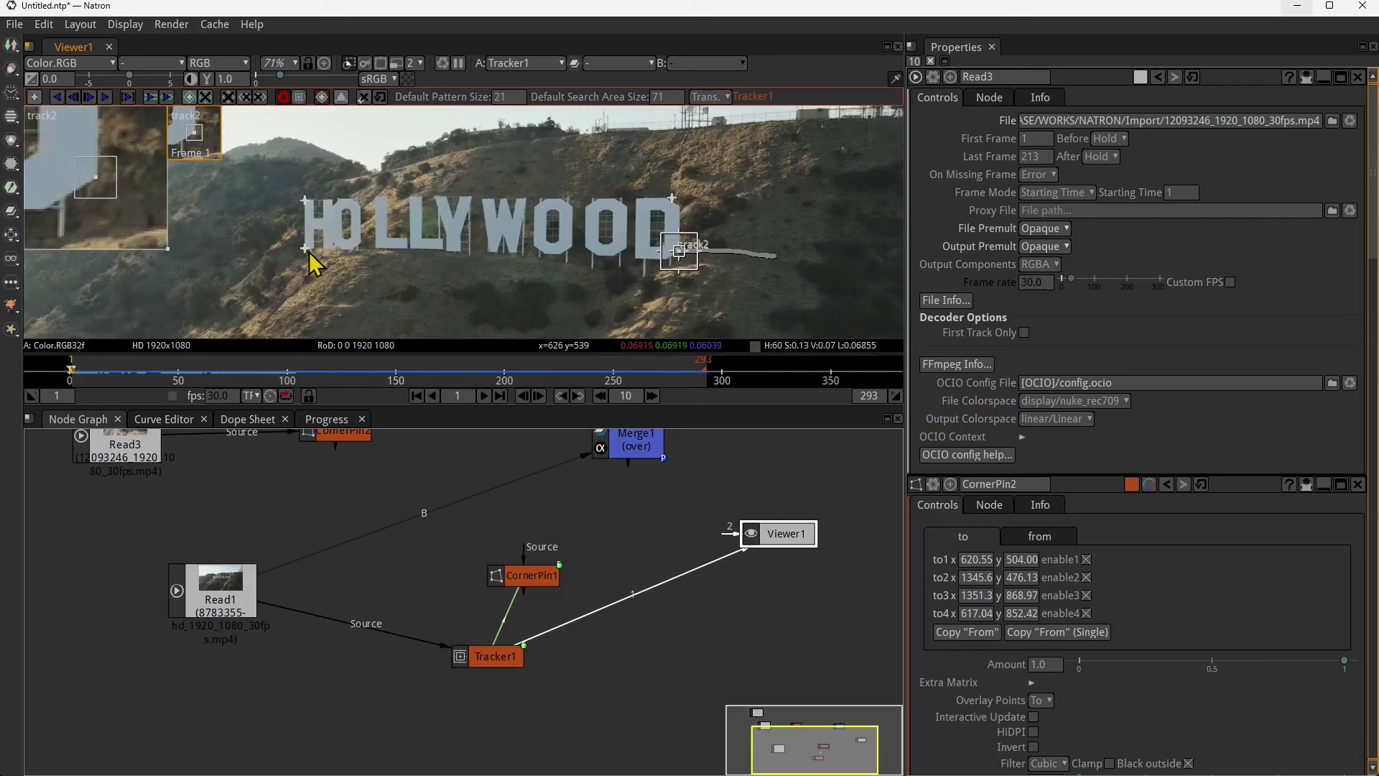
click(306, 249)
ctrl+alt+click(305, 201)
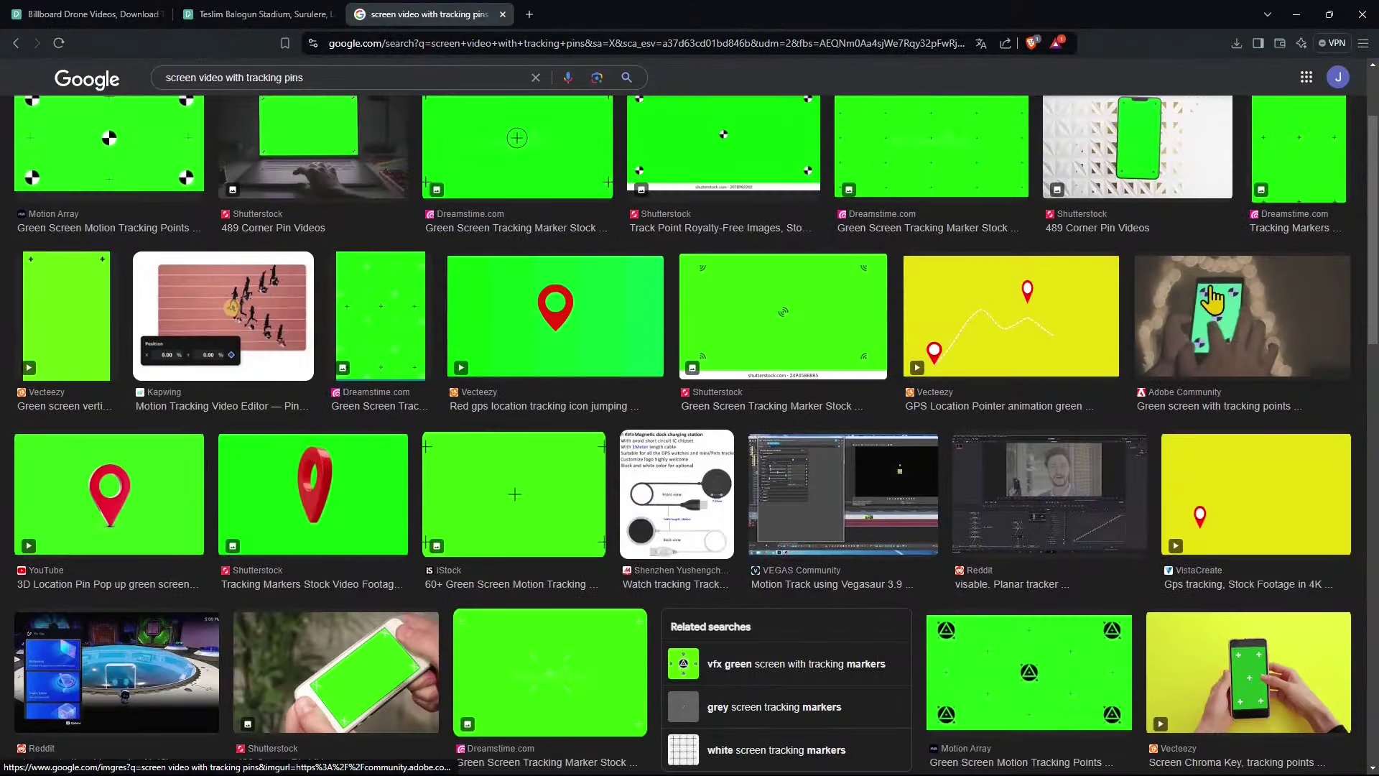
- In the web browser, look through the Google image results for "screen video with tracking pins" and close that tab
scroll(375, 357, down, 5)
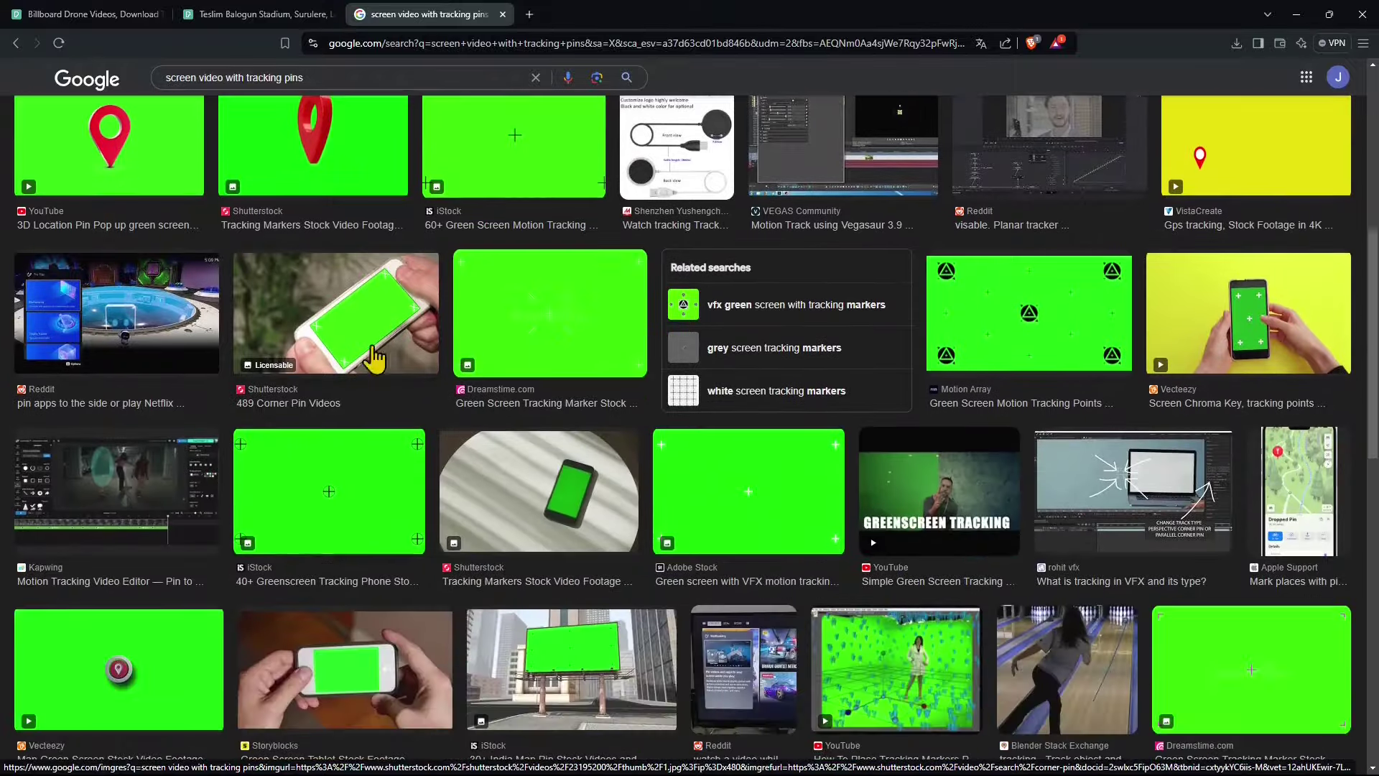
scroll(453, 503, down, 8)
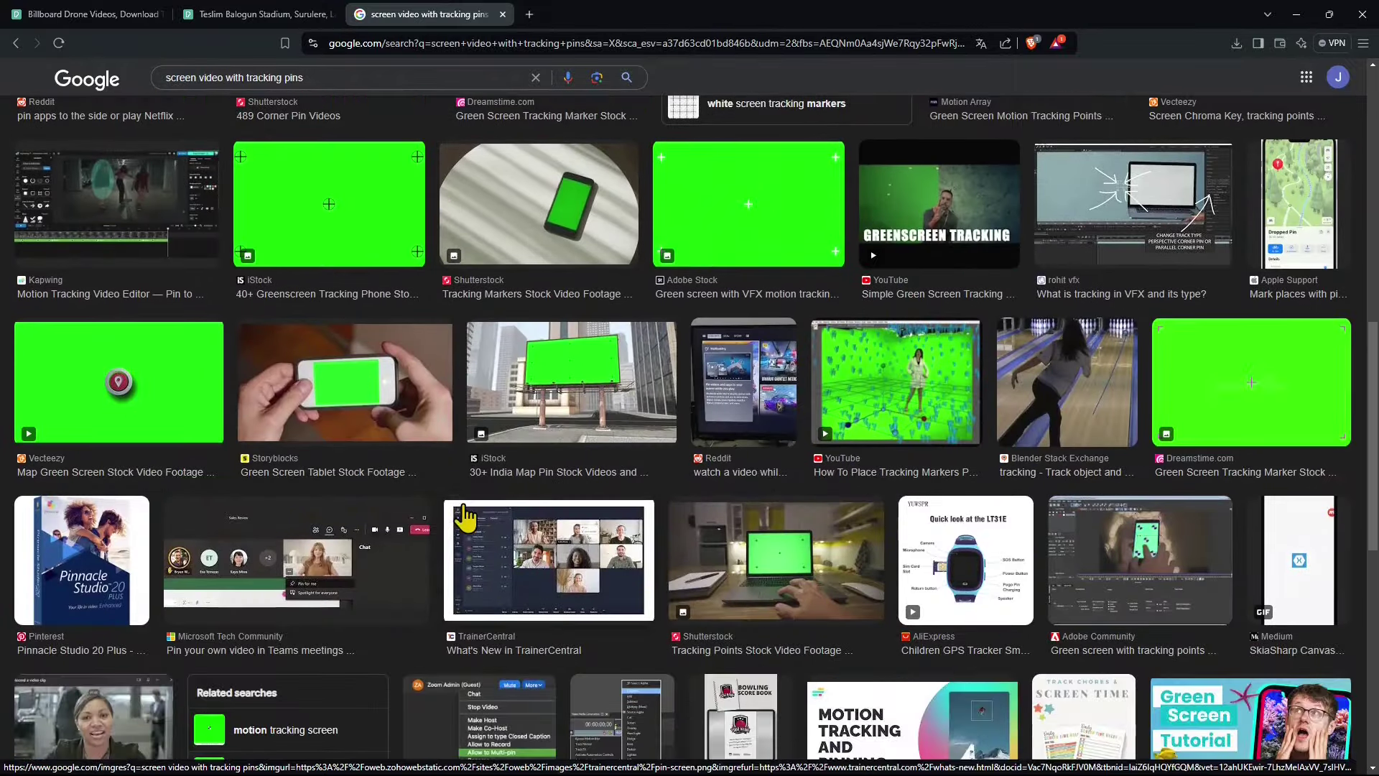
scroll(643, 507, down, 5)
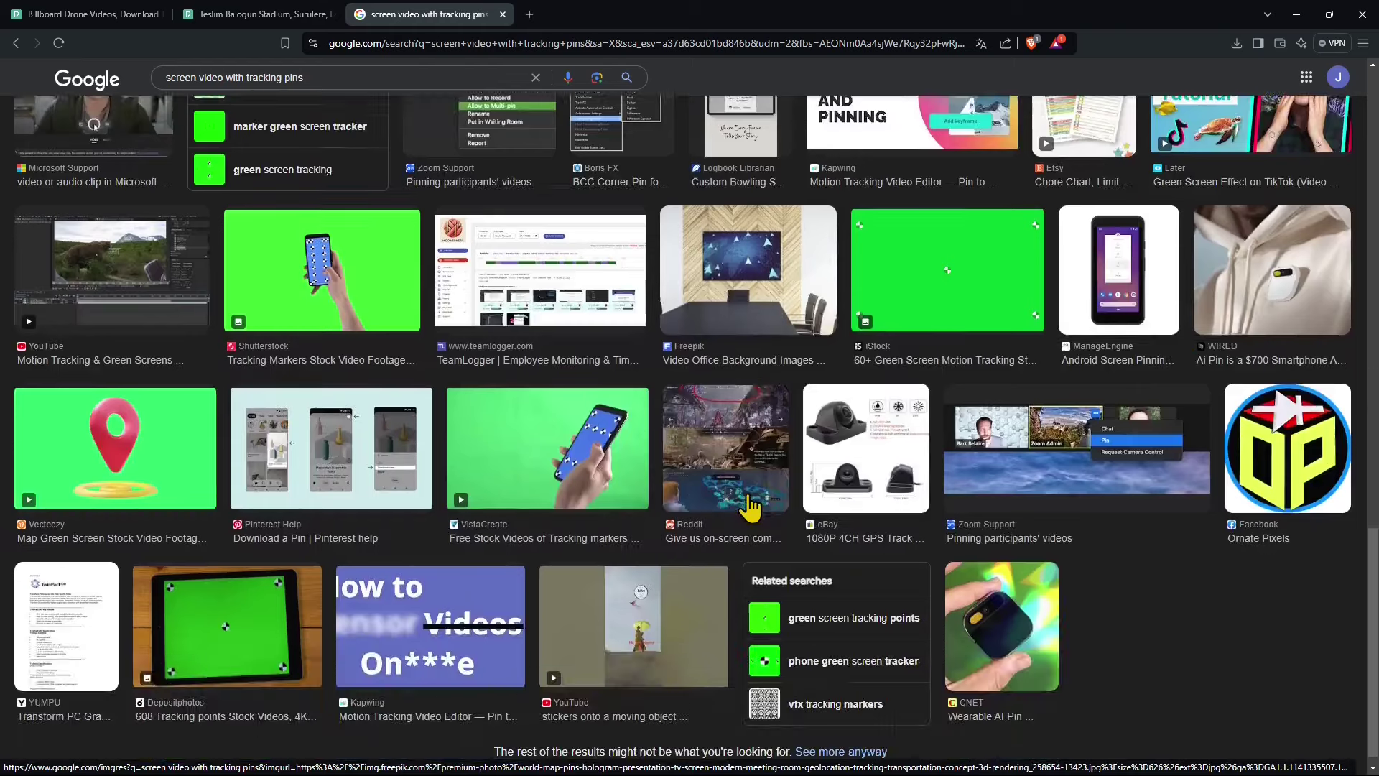
click(505, 15)
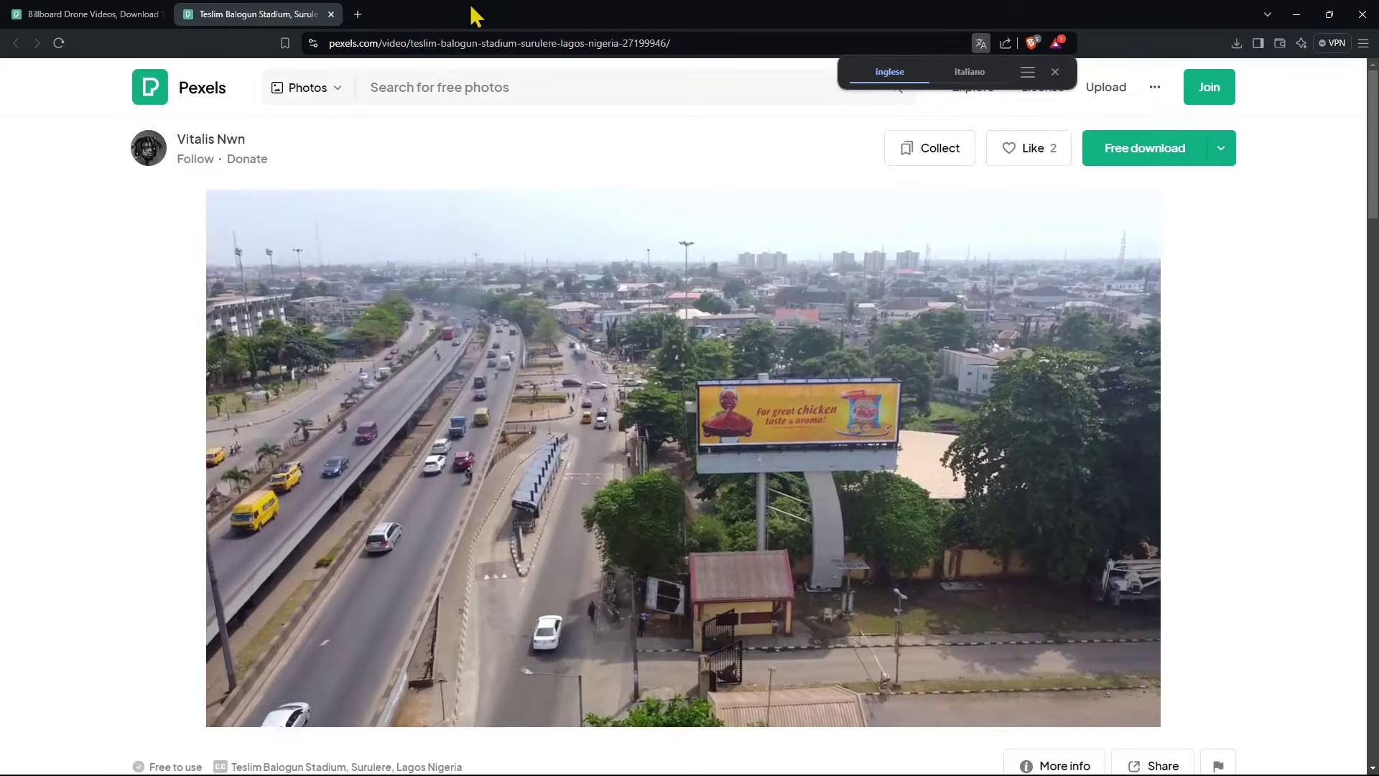